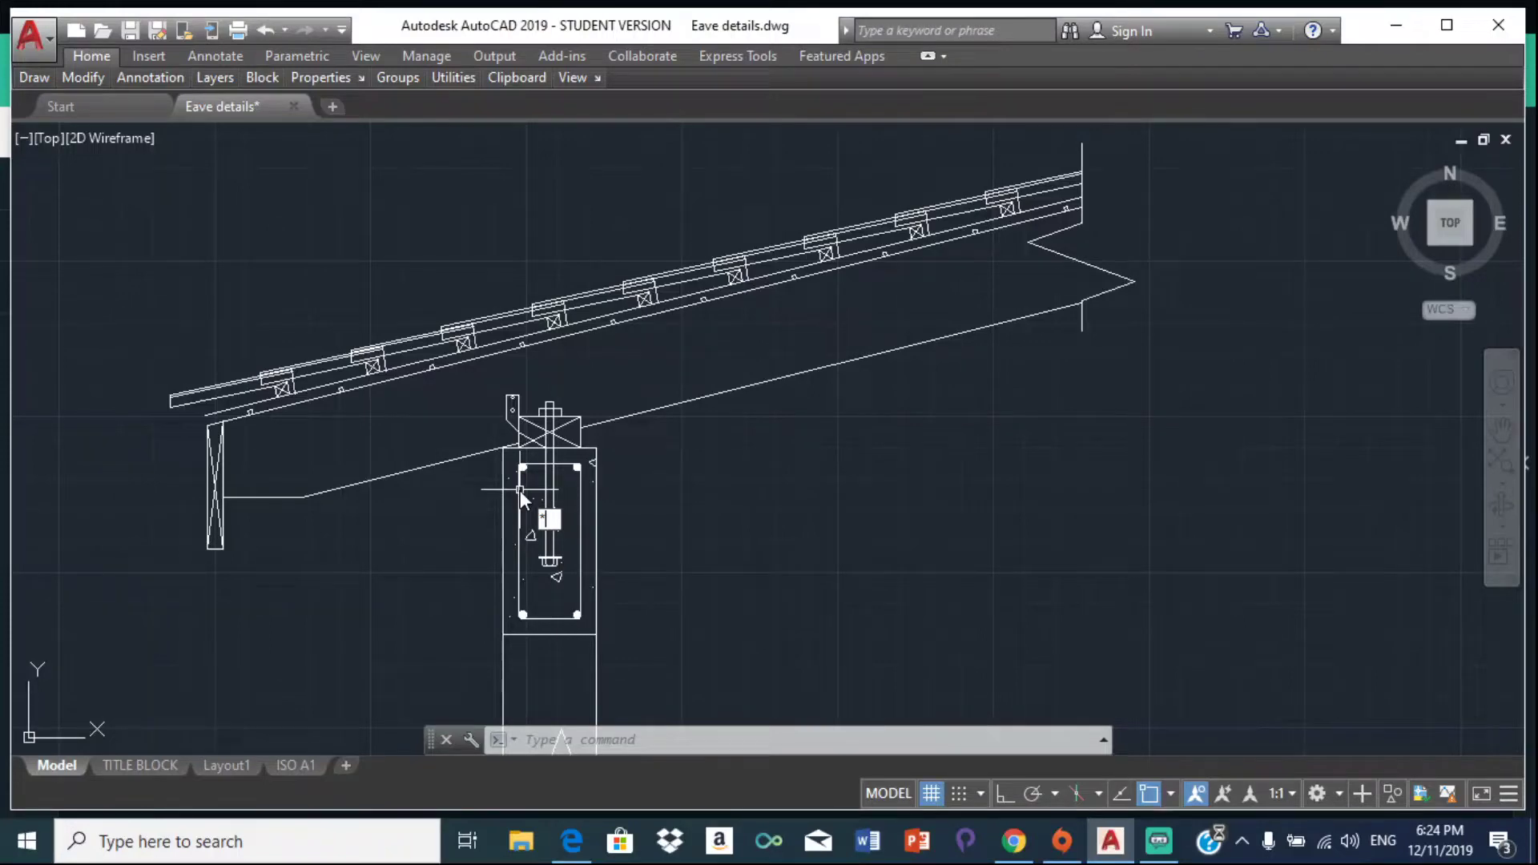
# Step: Examine the eave detail, including the sloping roof layers, battens, rafter, fascia and reinforced wall beam
pyautogui.press('Escape')
pyautogui.press('Escape')
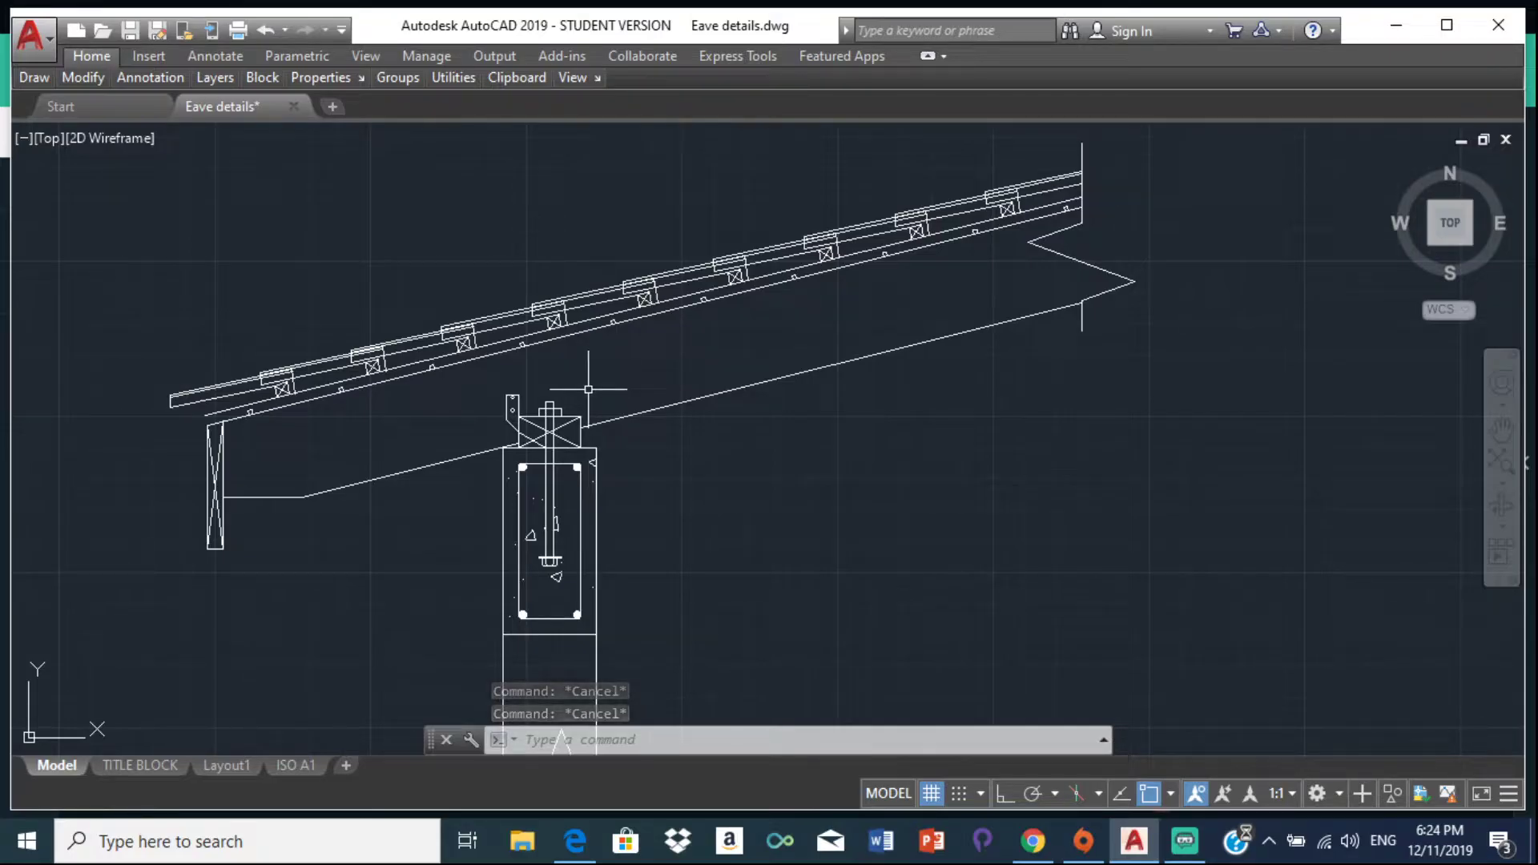
pyautogui.scroll(-5, 680, 301)
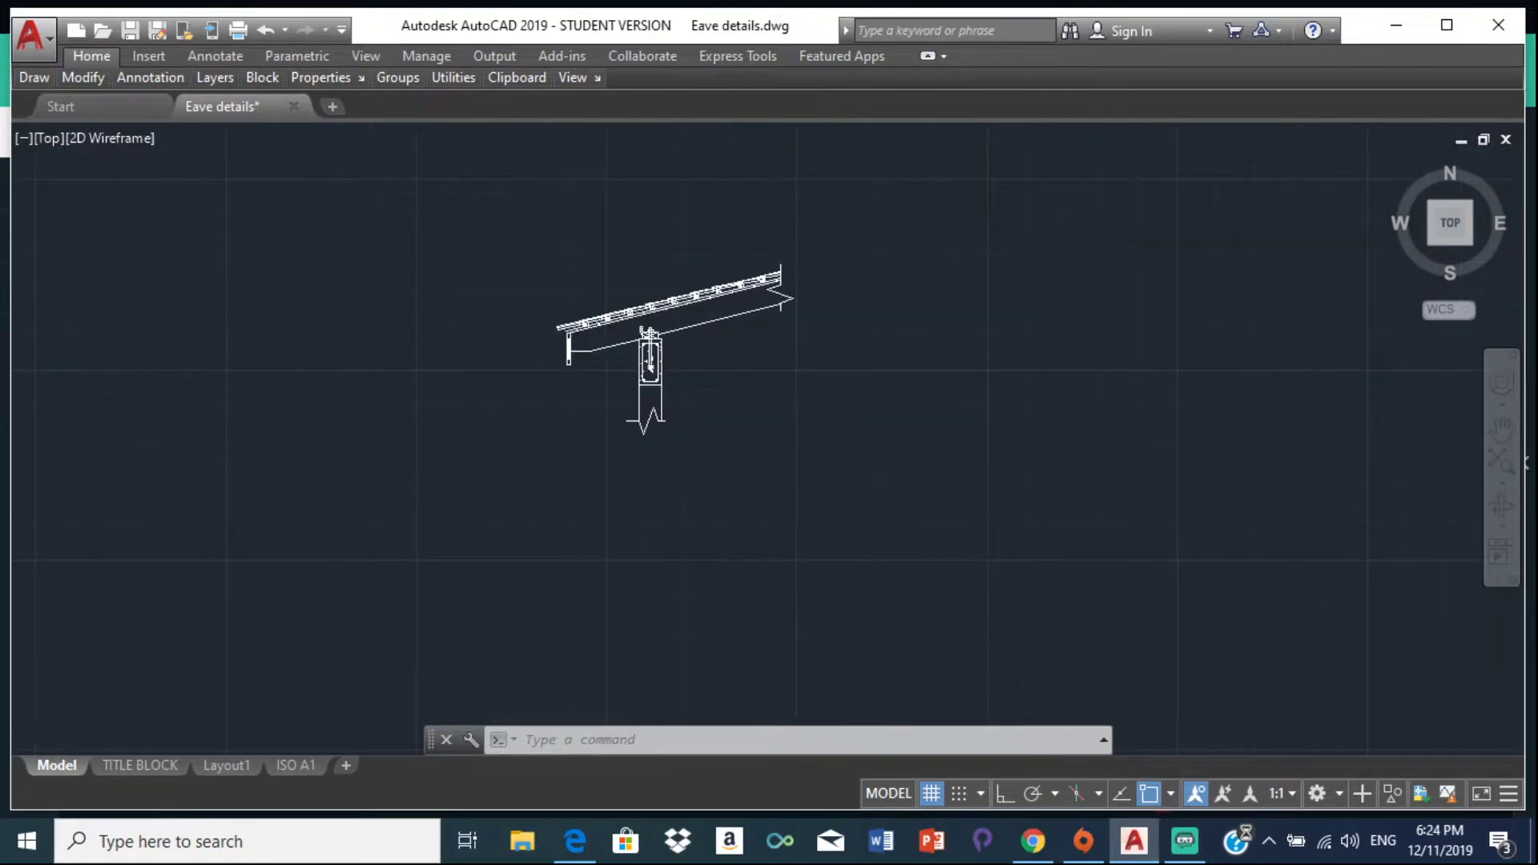
pyautogui.scroll(5, 681, 303)
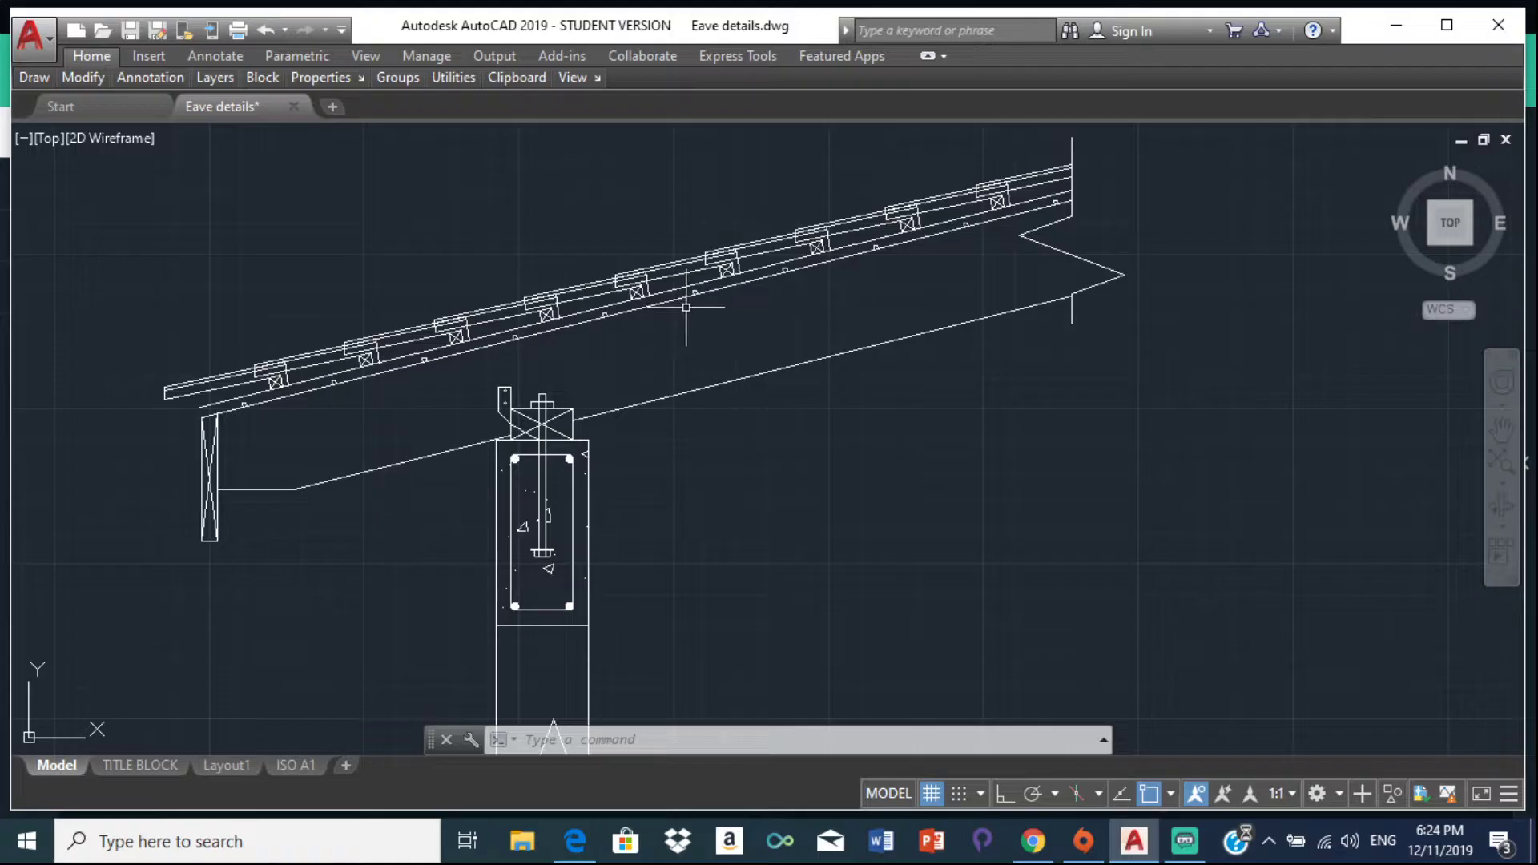
pyautogui.scroll(-4, 688, 309)
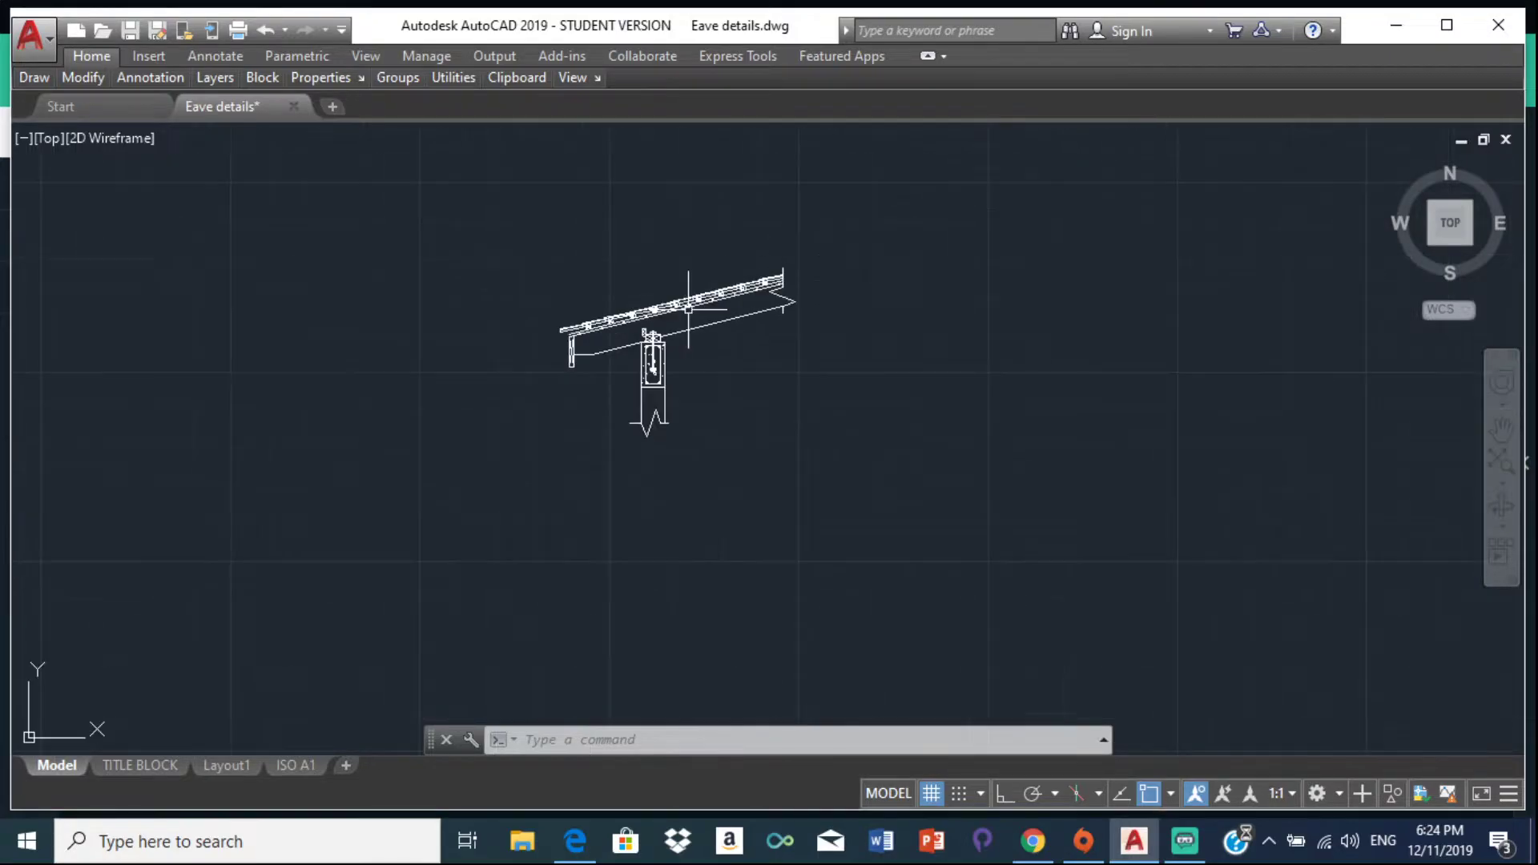
pyautogui.scroll(3, 688, 309)
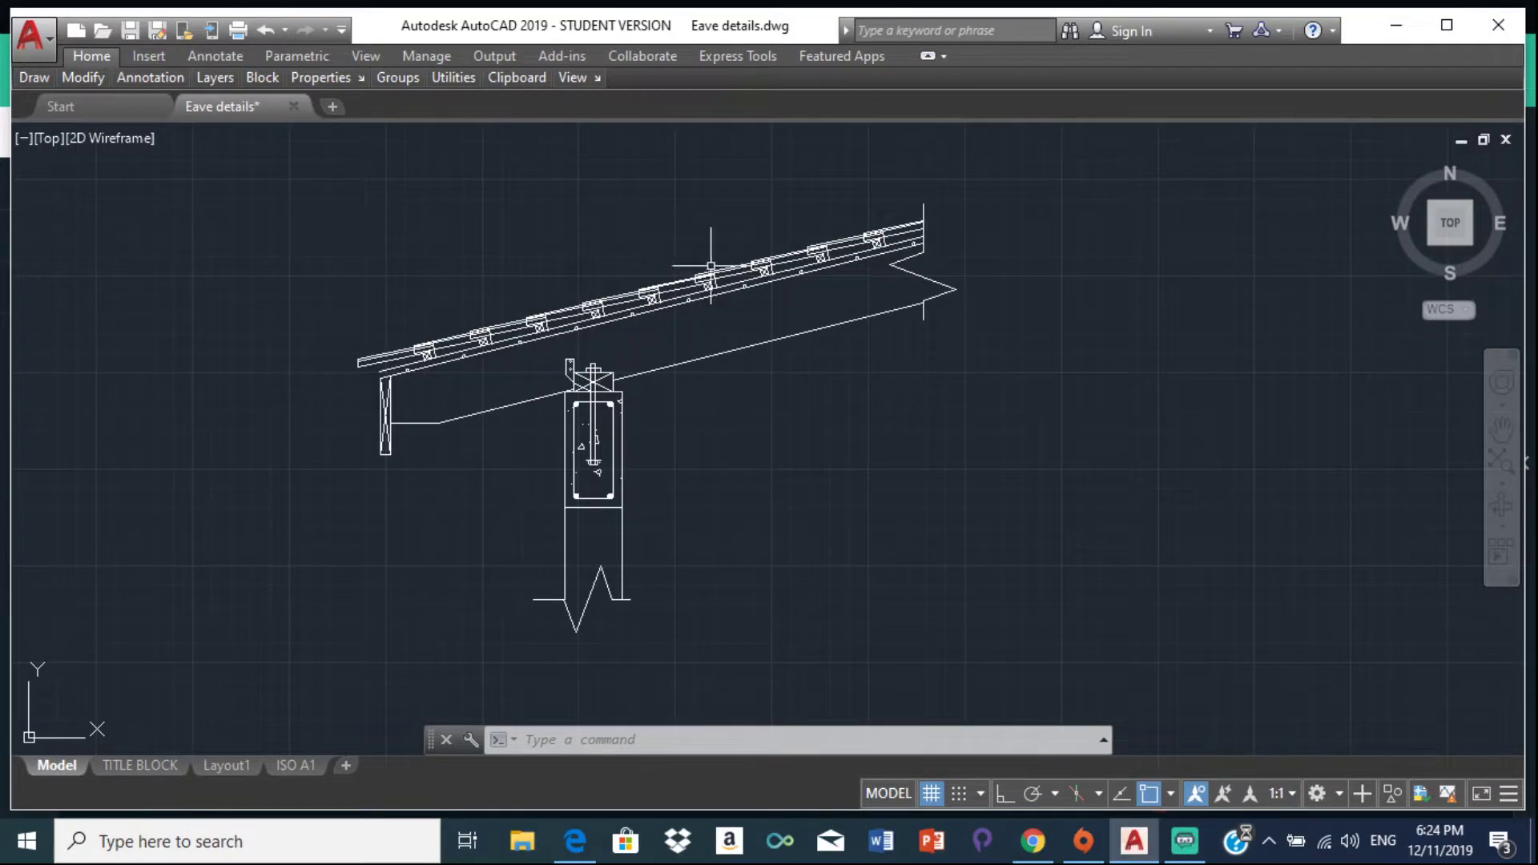
pyautogui.scroll(-4, 647, 366)
pyautogui.moveTo(659, 288)
pyautogui.mouseDown(button='middle')
pyautogui.moveTo(663, 467)
pyautogui.moveTo(649, 326)
pyautogui.mouseUp(button='middle')
pyautogui.scroll(3, 666, 480)
pyautogui.scroll(2, 621, 747)
pyautogui.scroll(4, 612, 363)
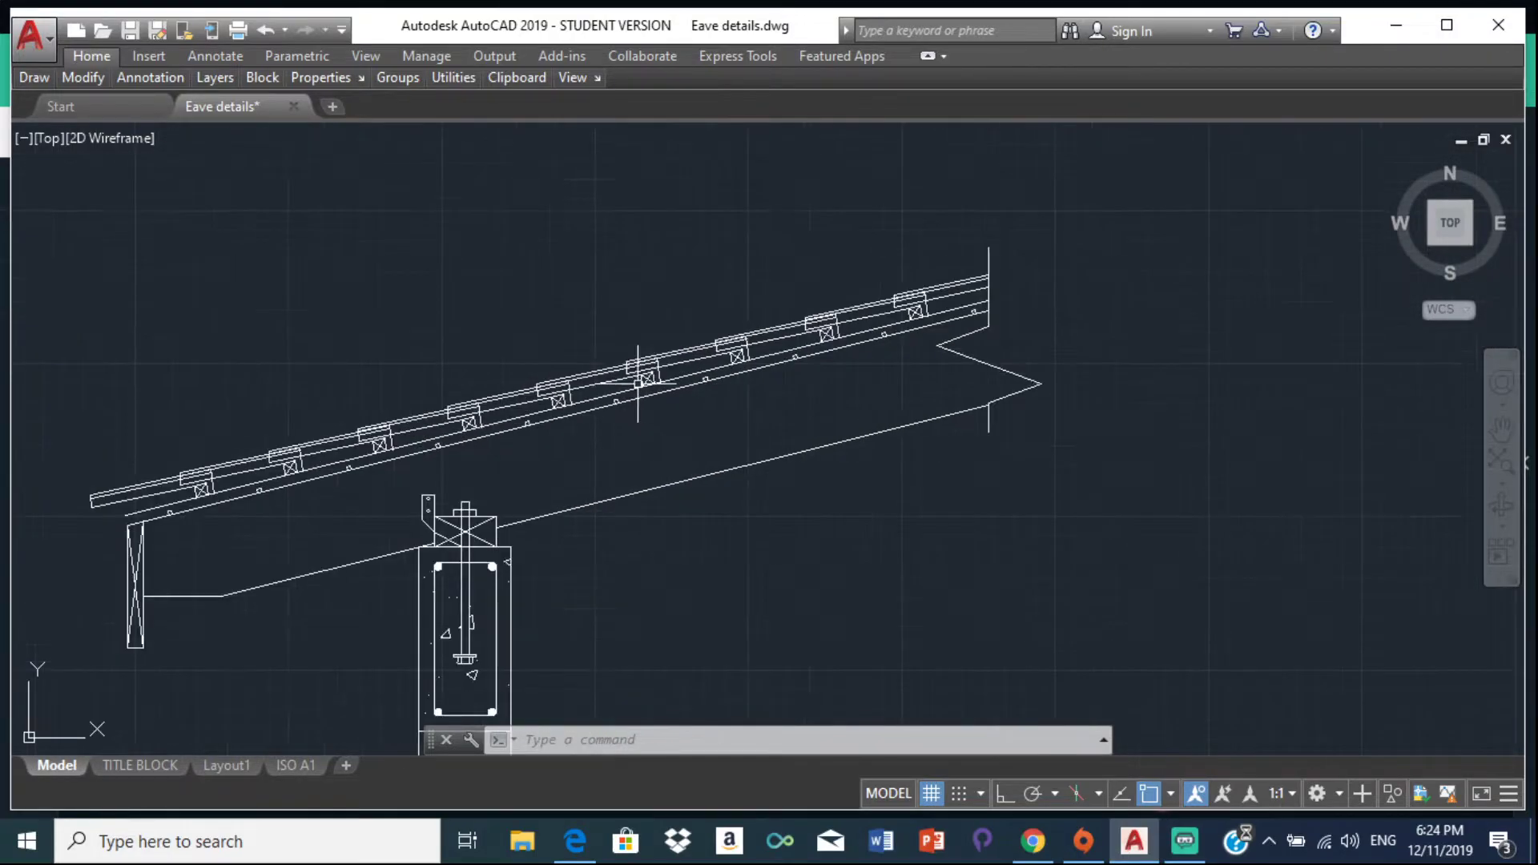
pyautogui.scroll(-5, 727, 322)
pyautogui.scroll(8, 669, 342)
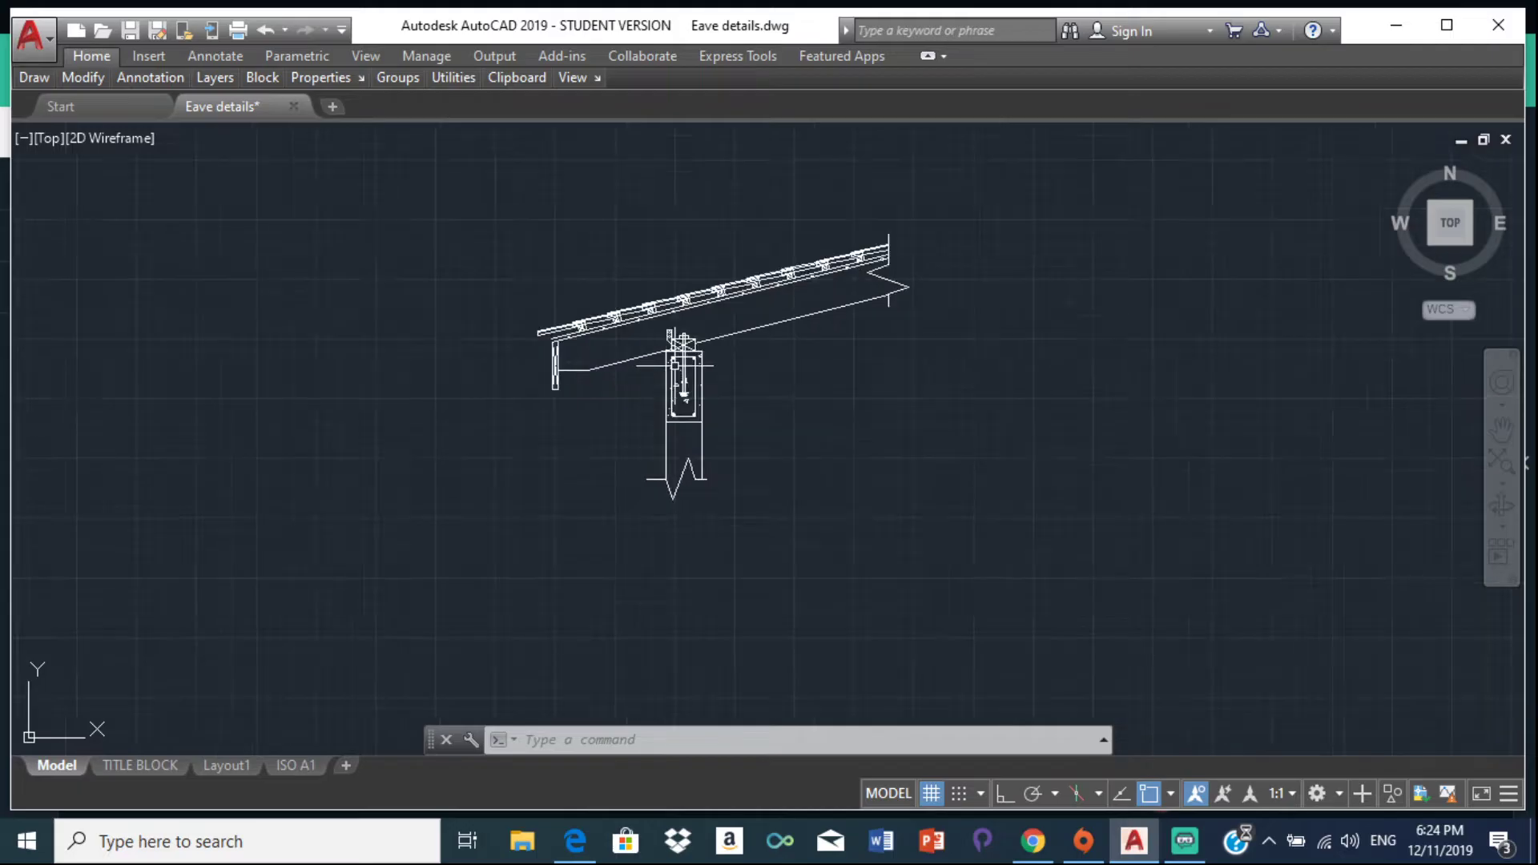
pyautogui.scroll(-5, 752, 360)
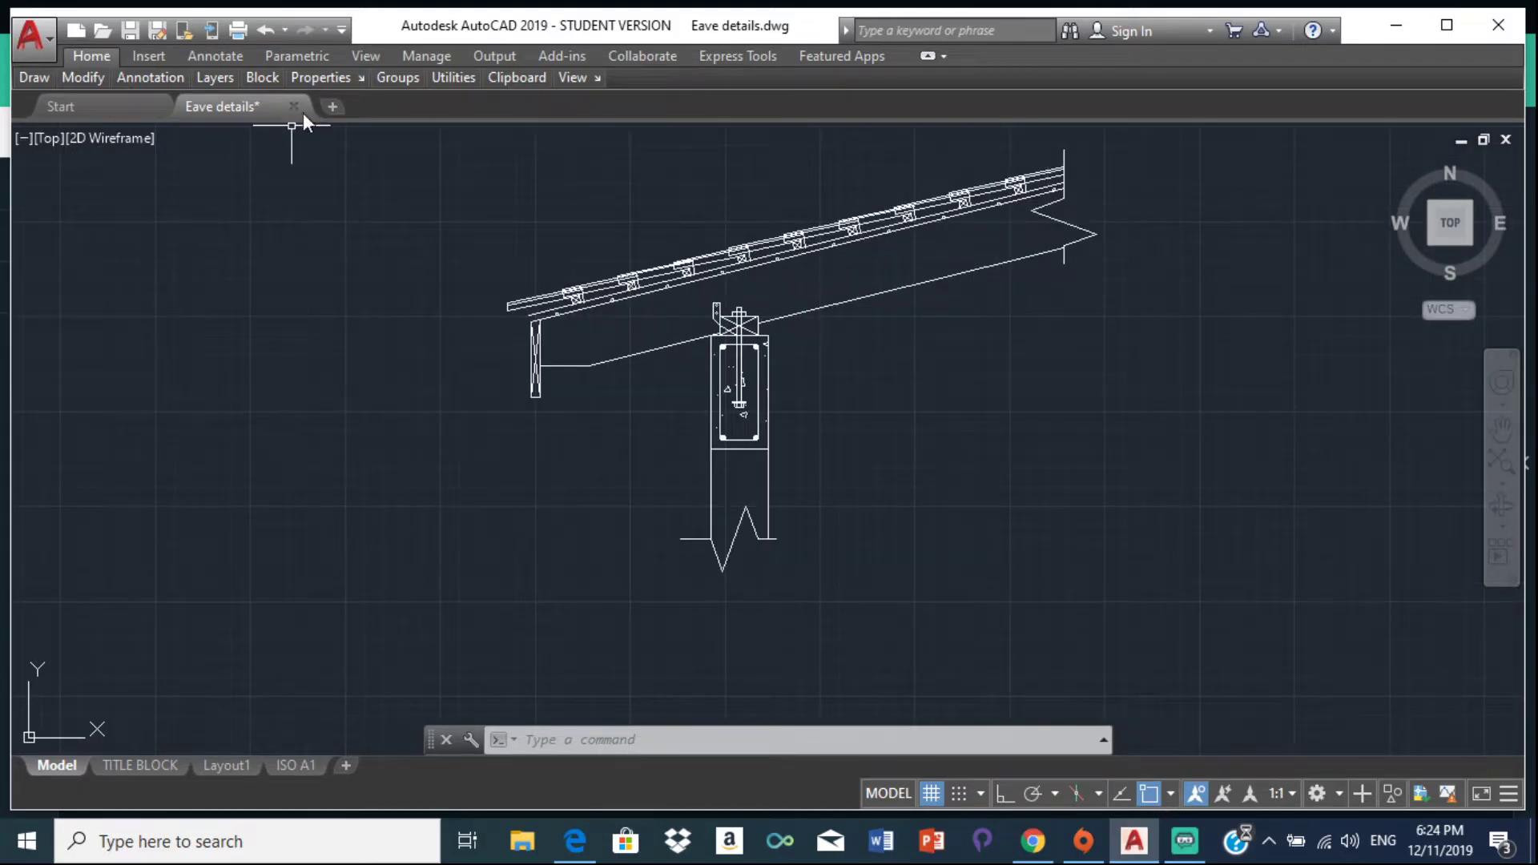
pyautogui.scroll(-5, 681, 280)
pyautogui.moveTo(705, 325); pyautogui.dragTo(590, 333, button='middle')
pyautogui.scroll(6, 591, 333)
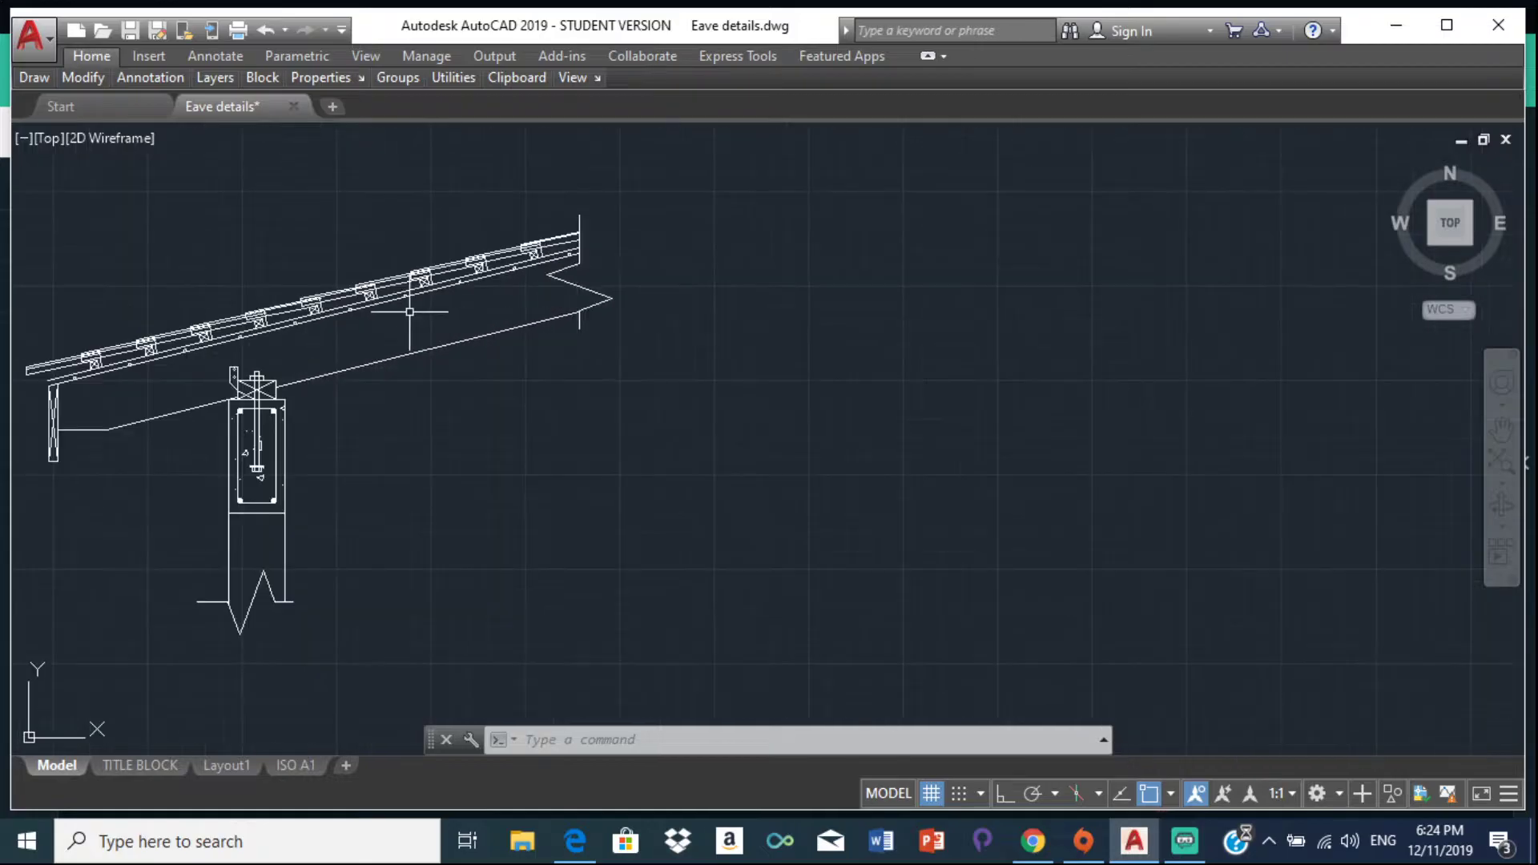
pyautogui.moveTo(347, 333); pyautogui.dragTo(471, 330, button='middle')
pyautogui.scroll(5, 504, 286)
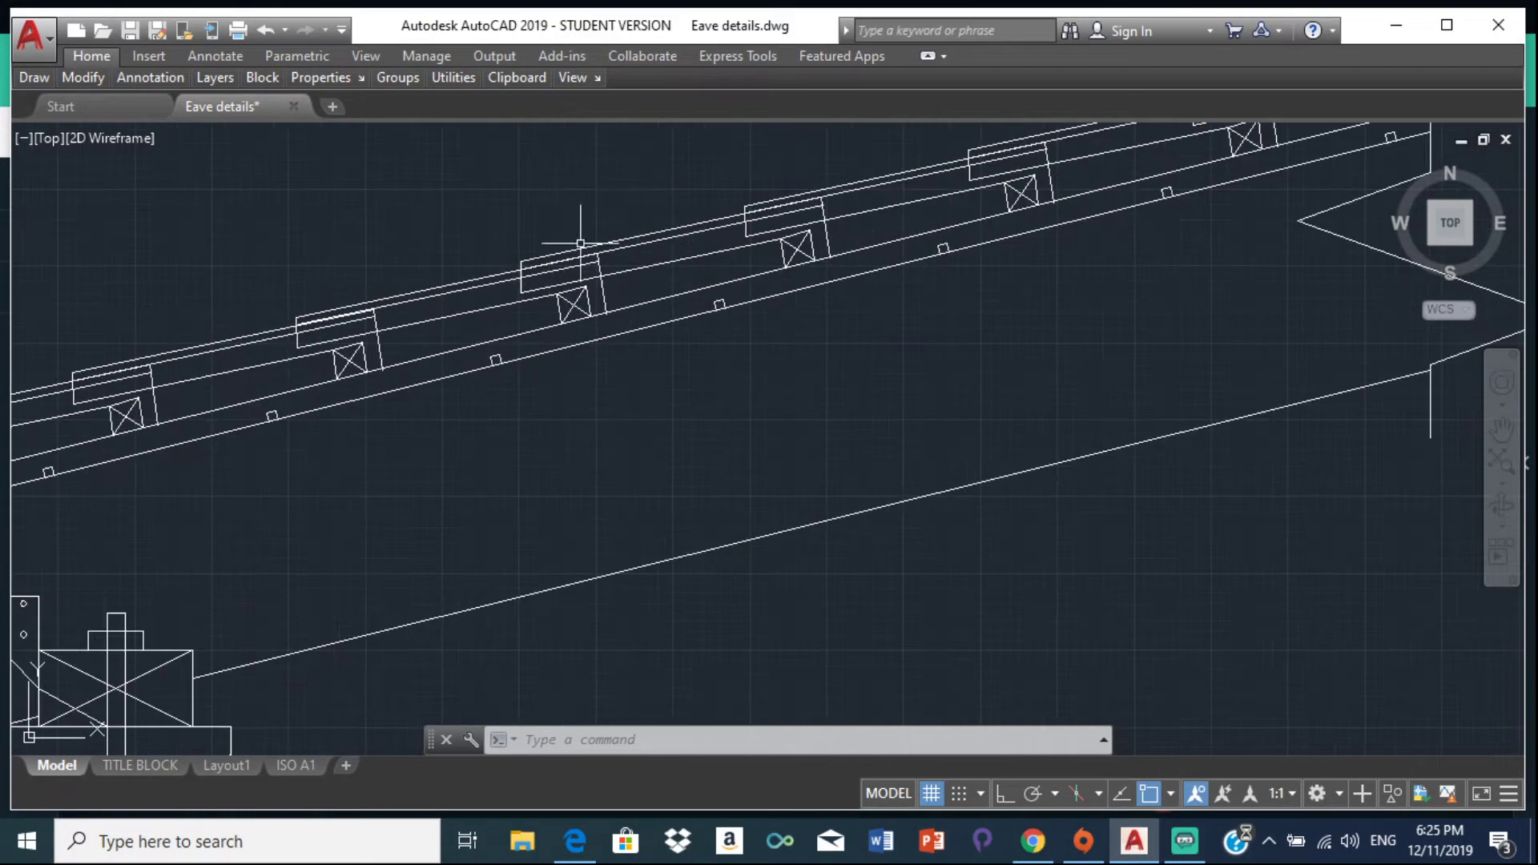
# Step: Copy the upper roof section with its rafter and break line to the empty area beside the eave detail, using the break line's tip as base point
pyautogui.scroll(-3, 641, 262)
pyautogui.moveTo(755, 189); pyautogui.dragTo(690, 298, button='middle')
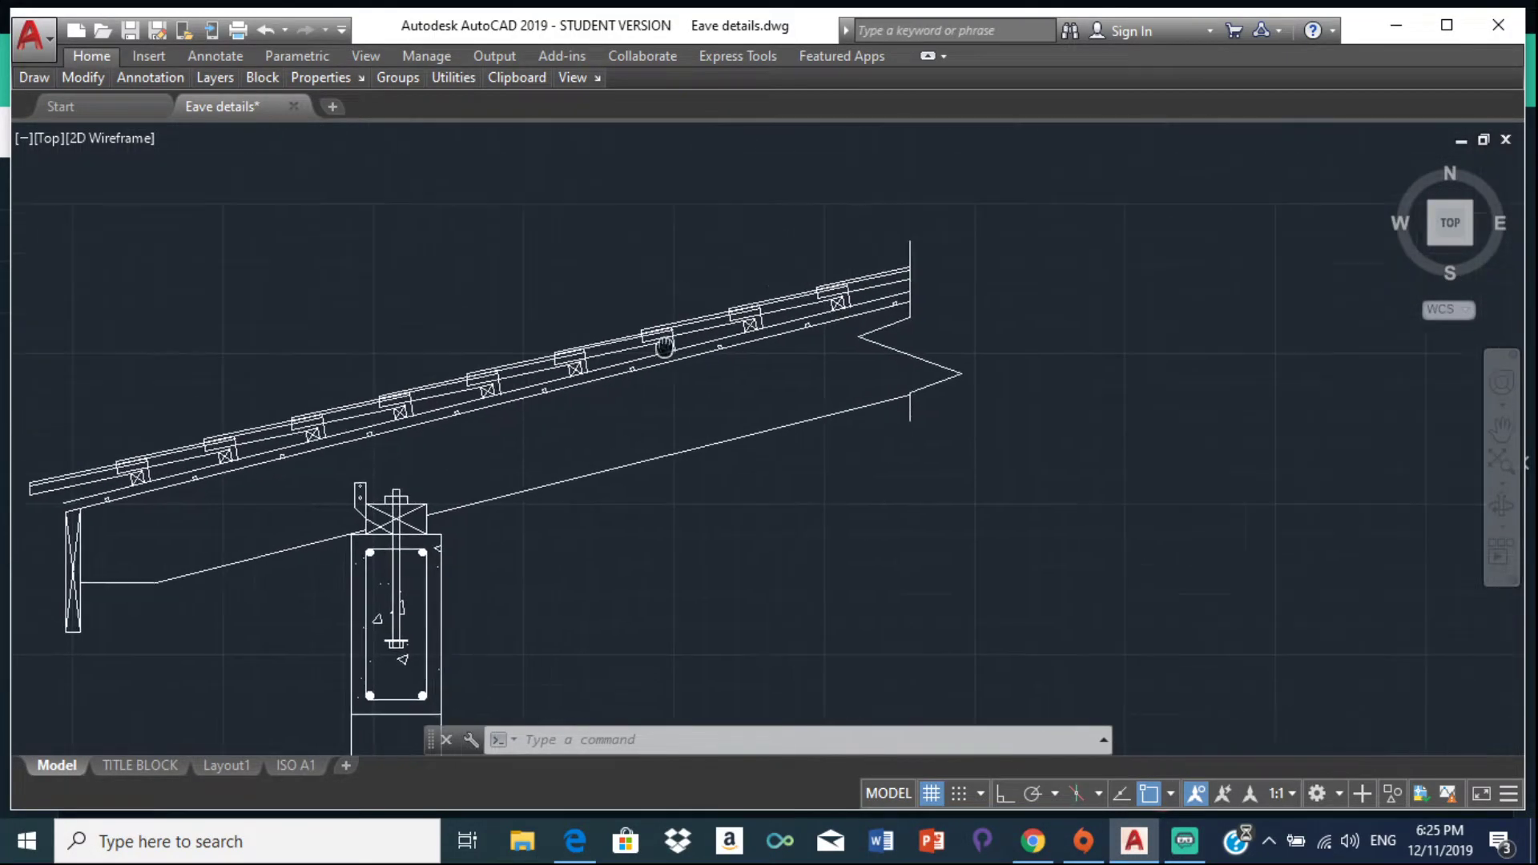
pyautogui.moveTo(863, 186)
pyautogui.mouseDown()
pyautogui.moveTo(806, 185)
pyautogui.moveTo(554, 241)
pyautogui.moveTo(480, 282)
pyautogui.moveTo(456, 479)
pyautogui.moveTo(554, 570)
pyautogui.moveTo(705, 593)
pyautogui.moveTo(769, 583)
pyautogui.moveTo(945, 505)
pyautogui.moveTo(981, 281)
pyautogui.mouseUp()
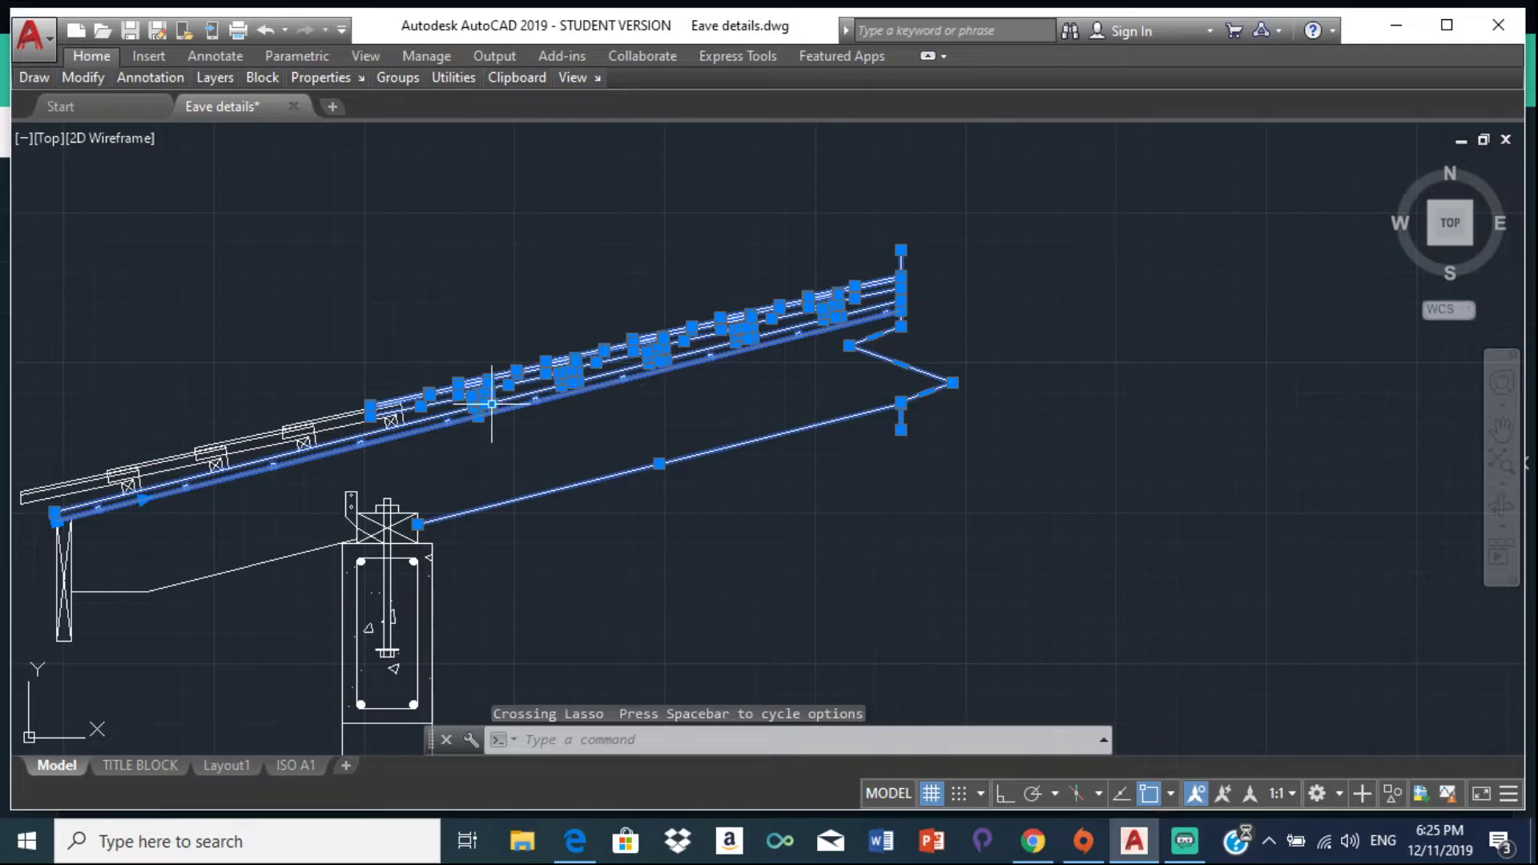
pyautogui.rightClick(603, 365)
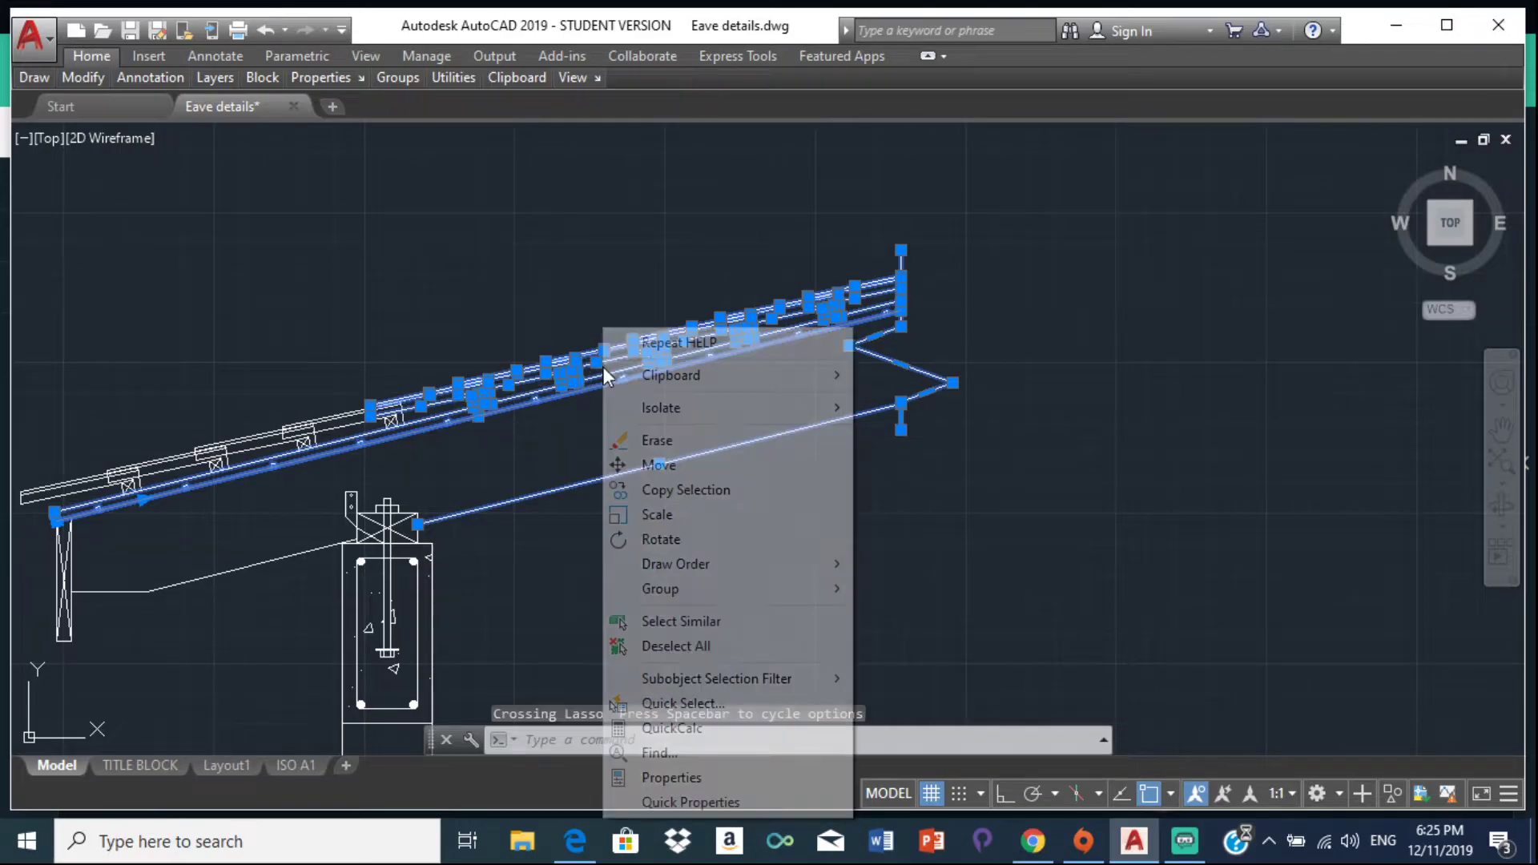
pyautogui.click(84, 80)
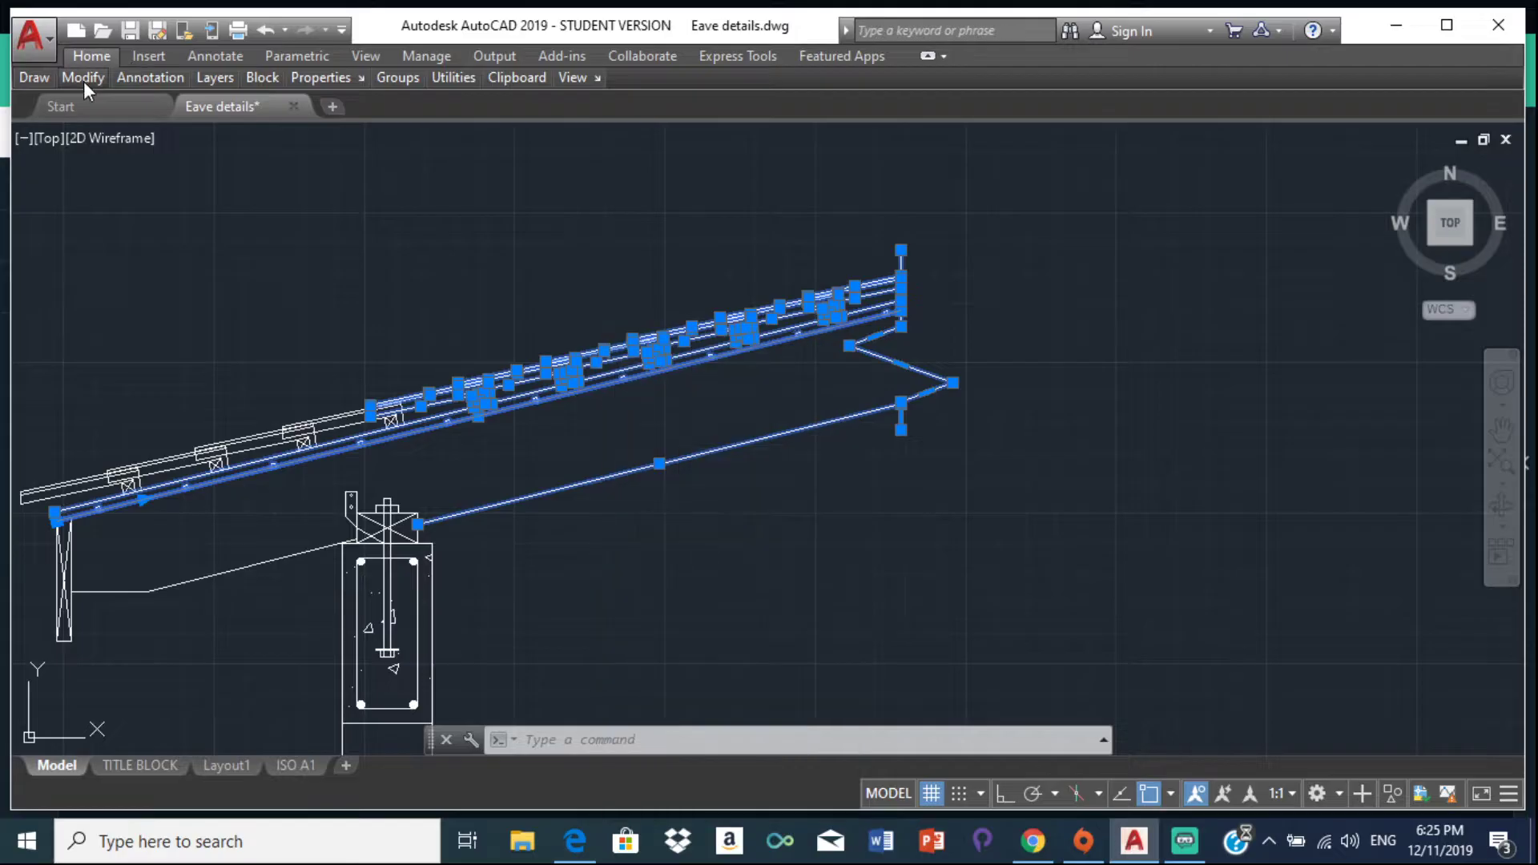
pyautogui.click(105, 136)
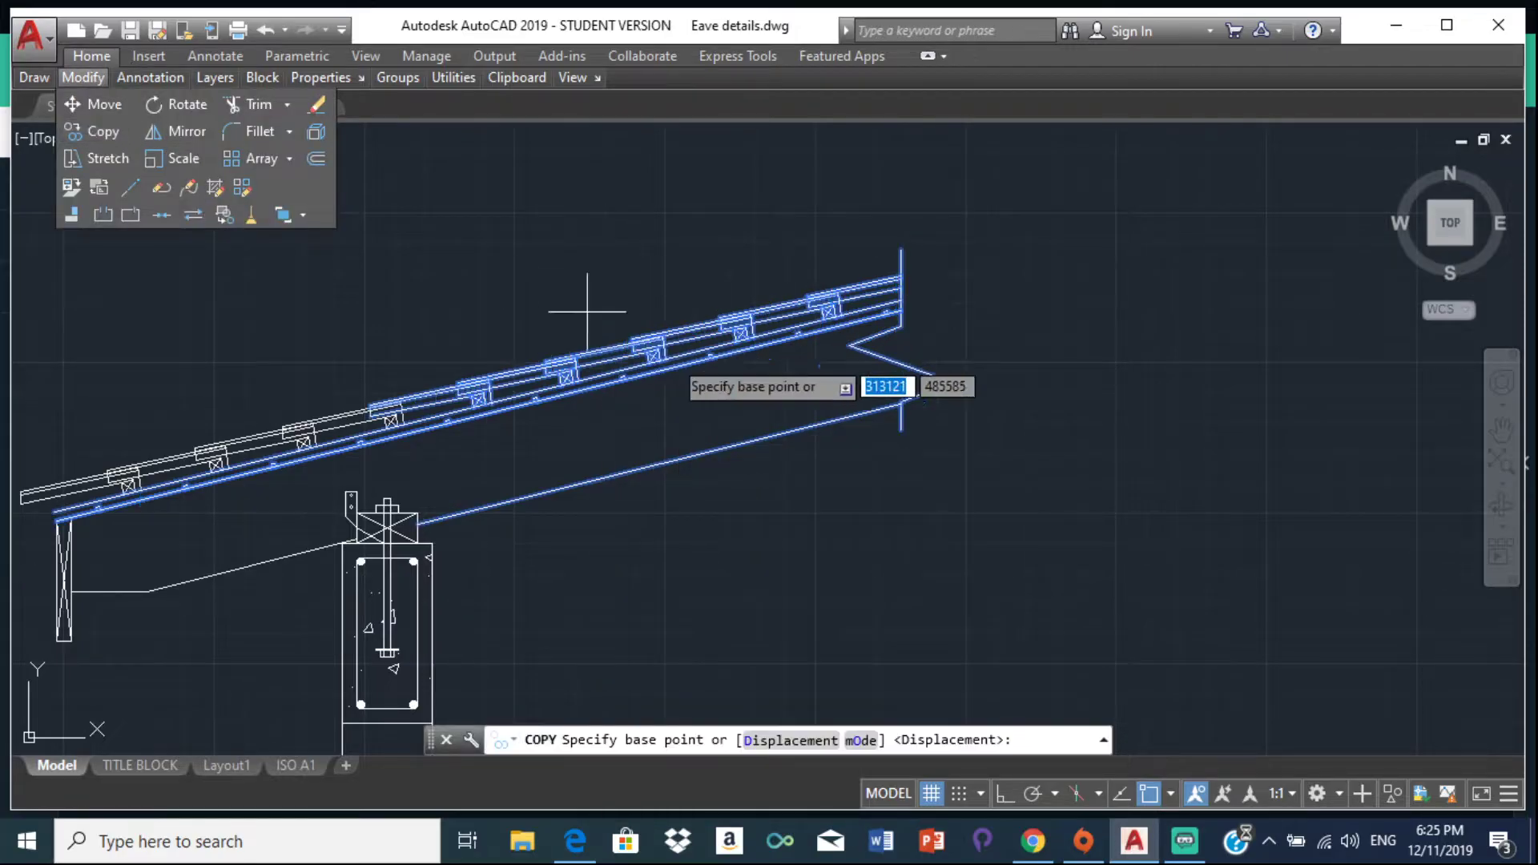
pyautogui.click(946, 385)
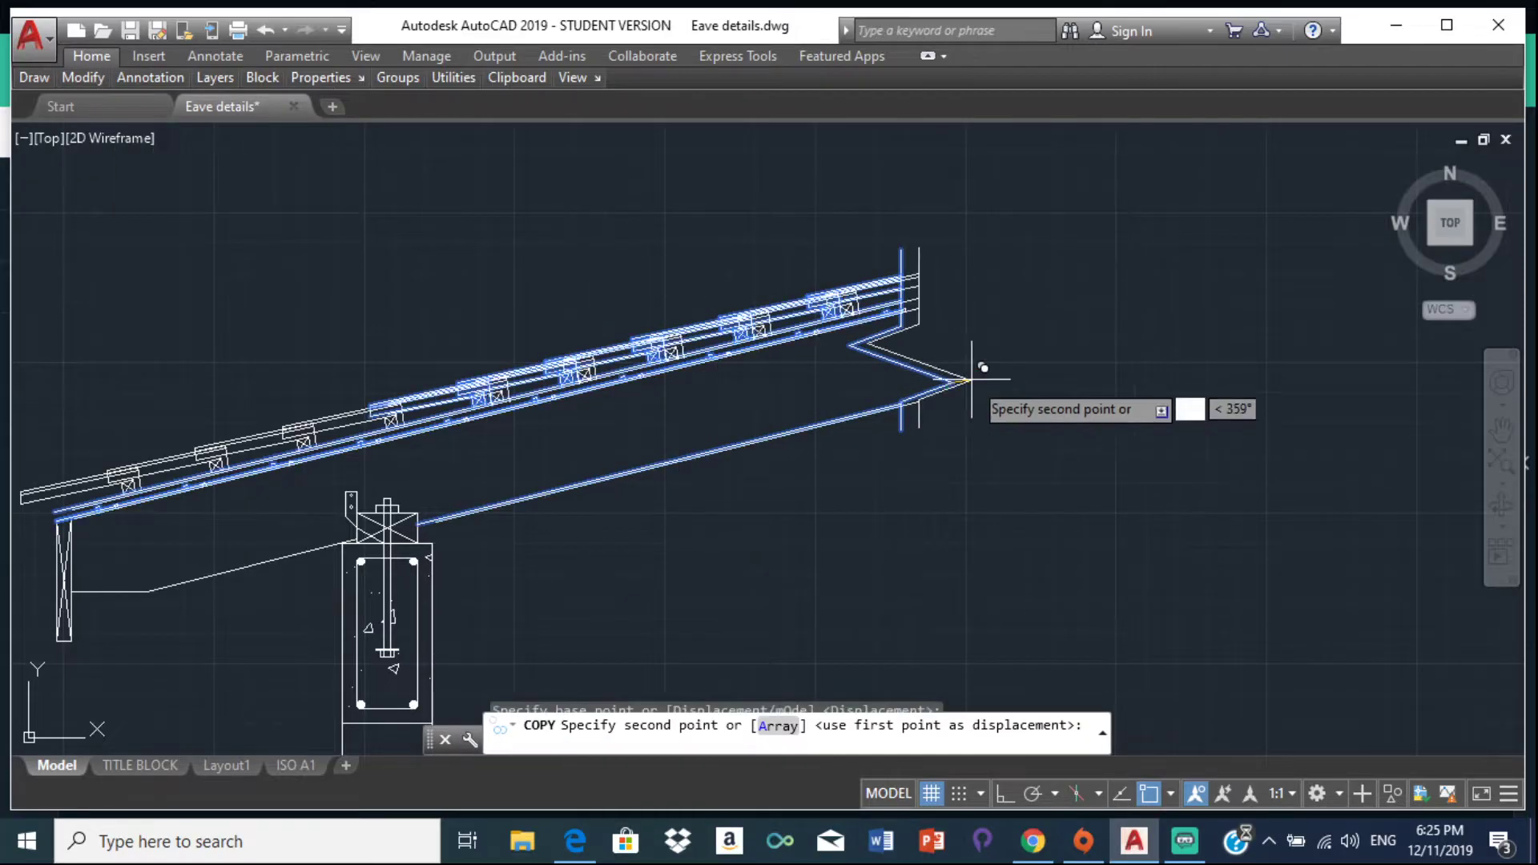
pyautogui.scroll(-5, 985, 344)
pyautogui.scroll(2, 886, 343)
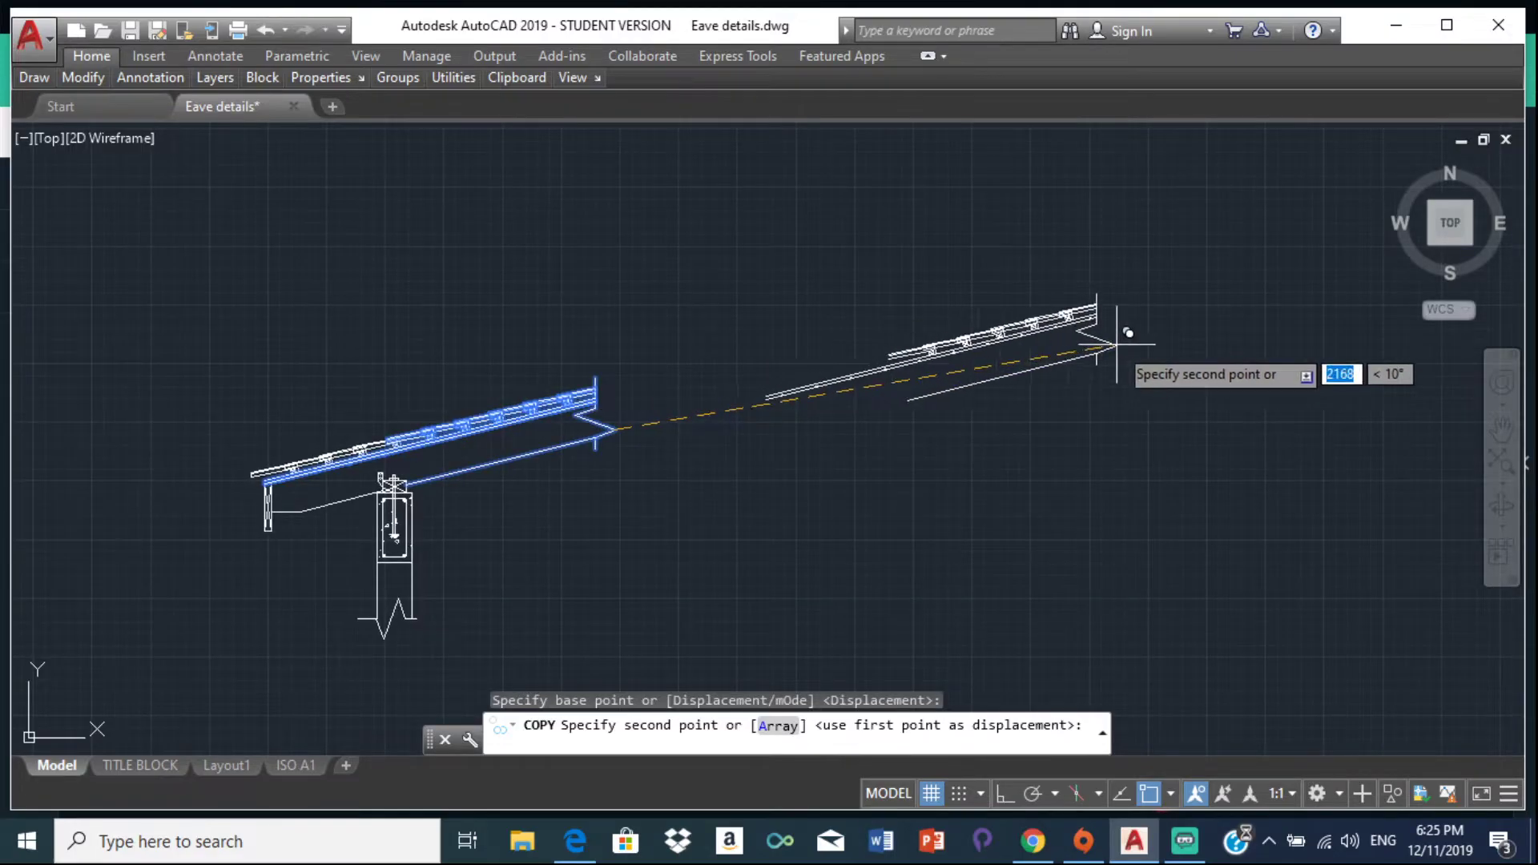
pyautogui.click(1171, 356)
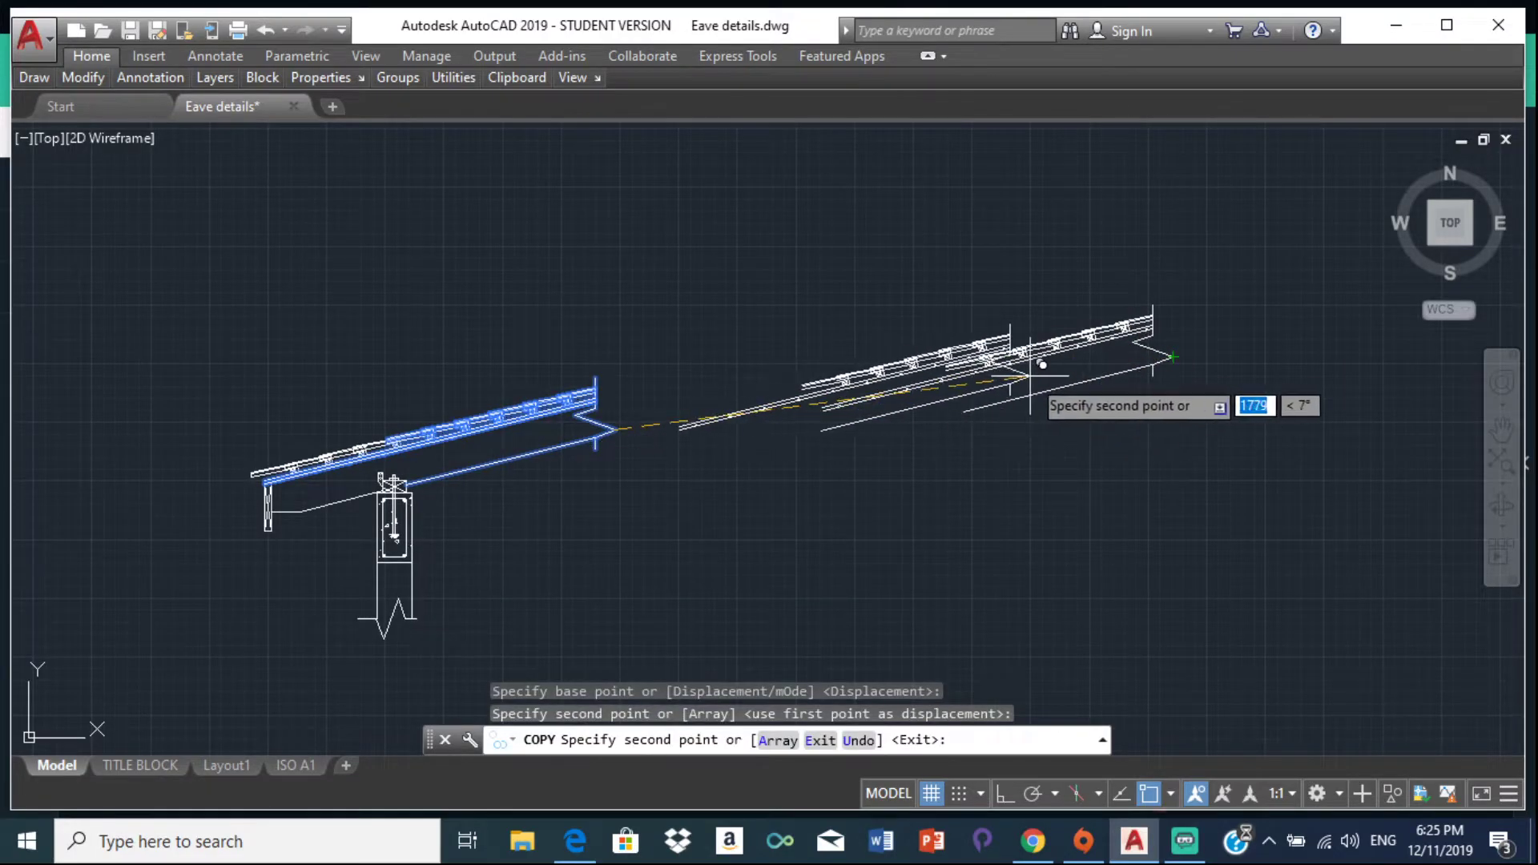
pyautogui.press('Escape')
pyautogui.scroll(5, 1011, 352)
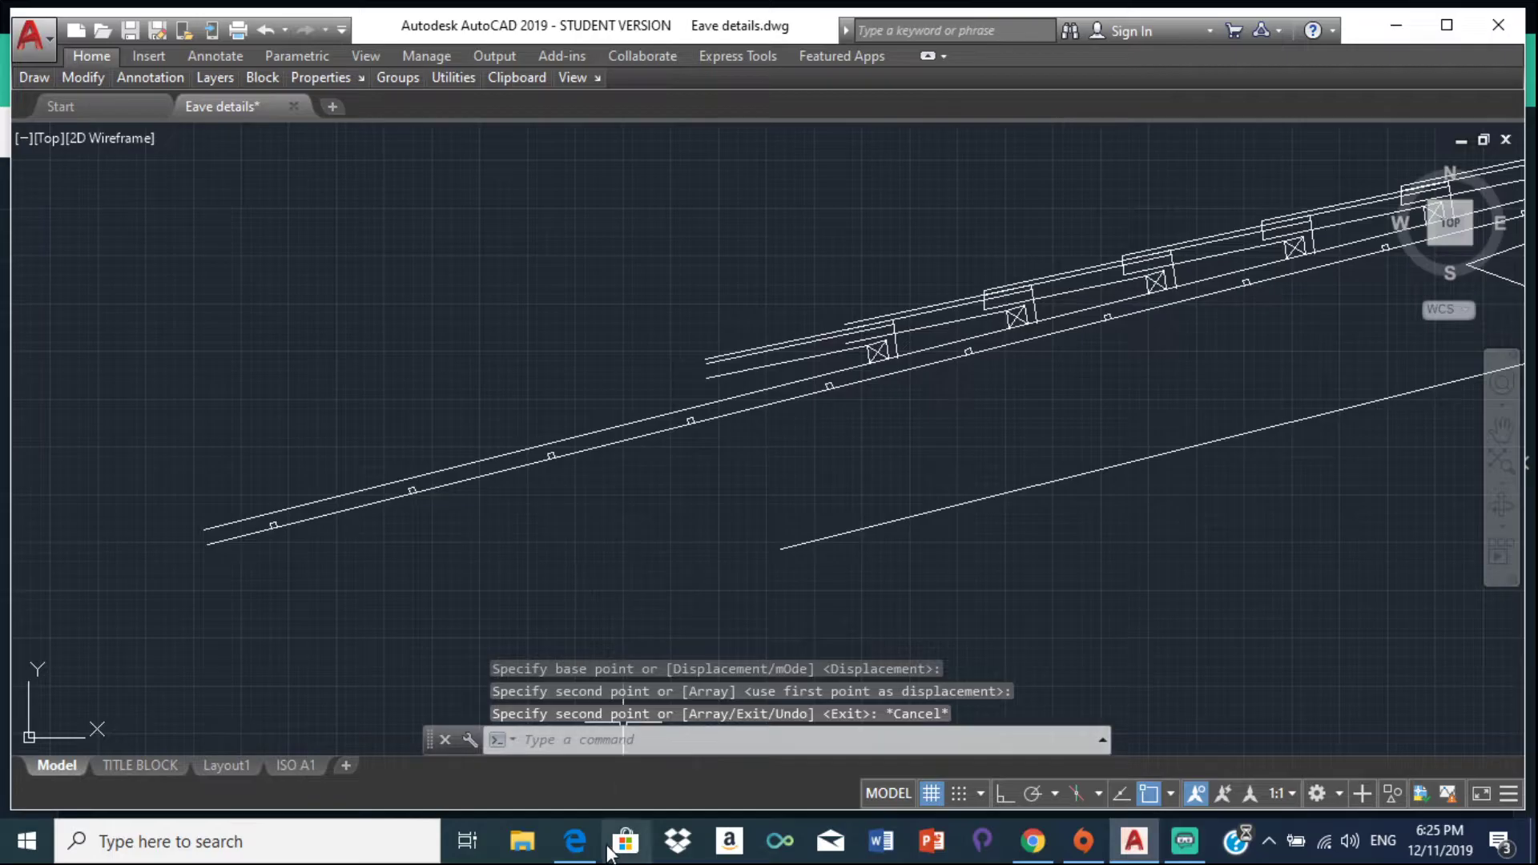
# Step: Switch to Edge and consult the typical ridge detail on page 4 of the reference PDF
pyautogui.click(575, 841)
pyautogui.scroll(-10, 797, 522)
pyautogui.scroll(-2, 833, 469)
pyautogui.scroll(1, 582, 408)
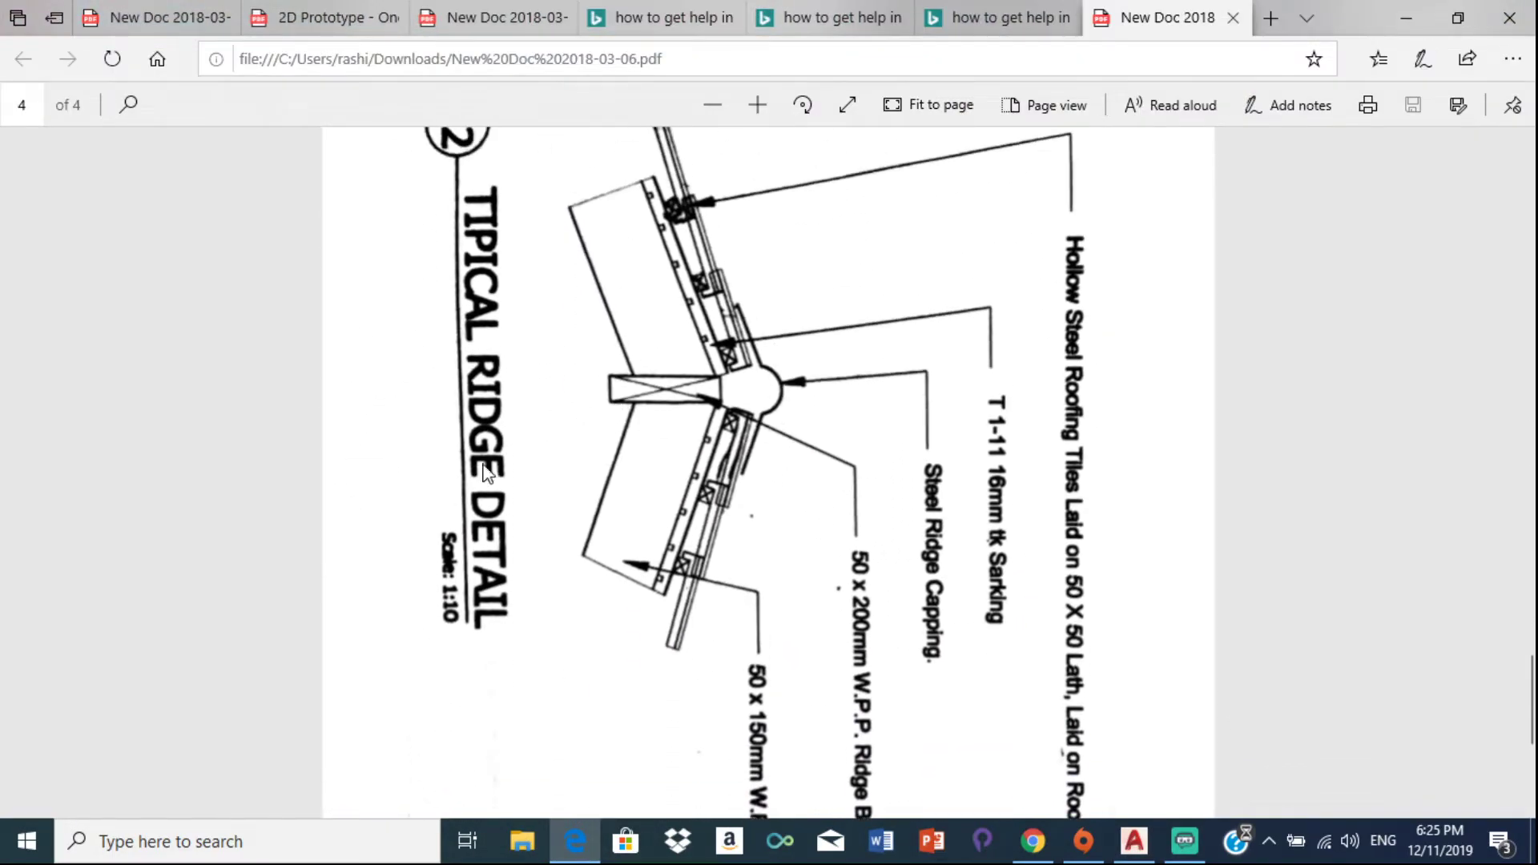
pyautogui.scroll(2, 671, 371)
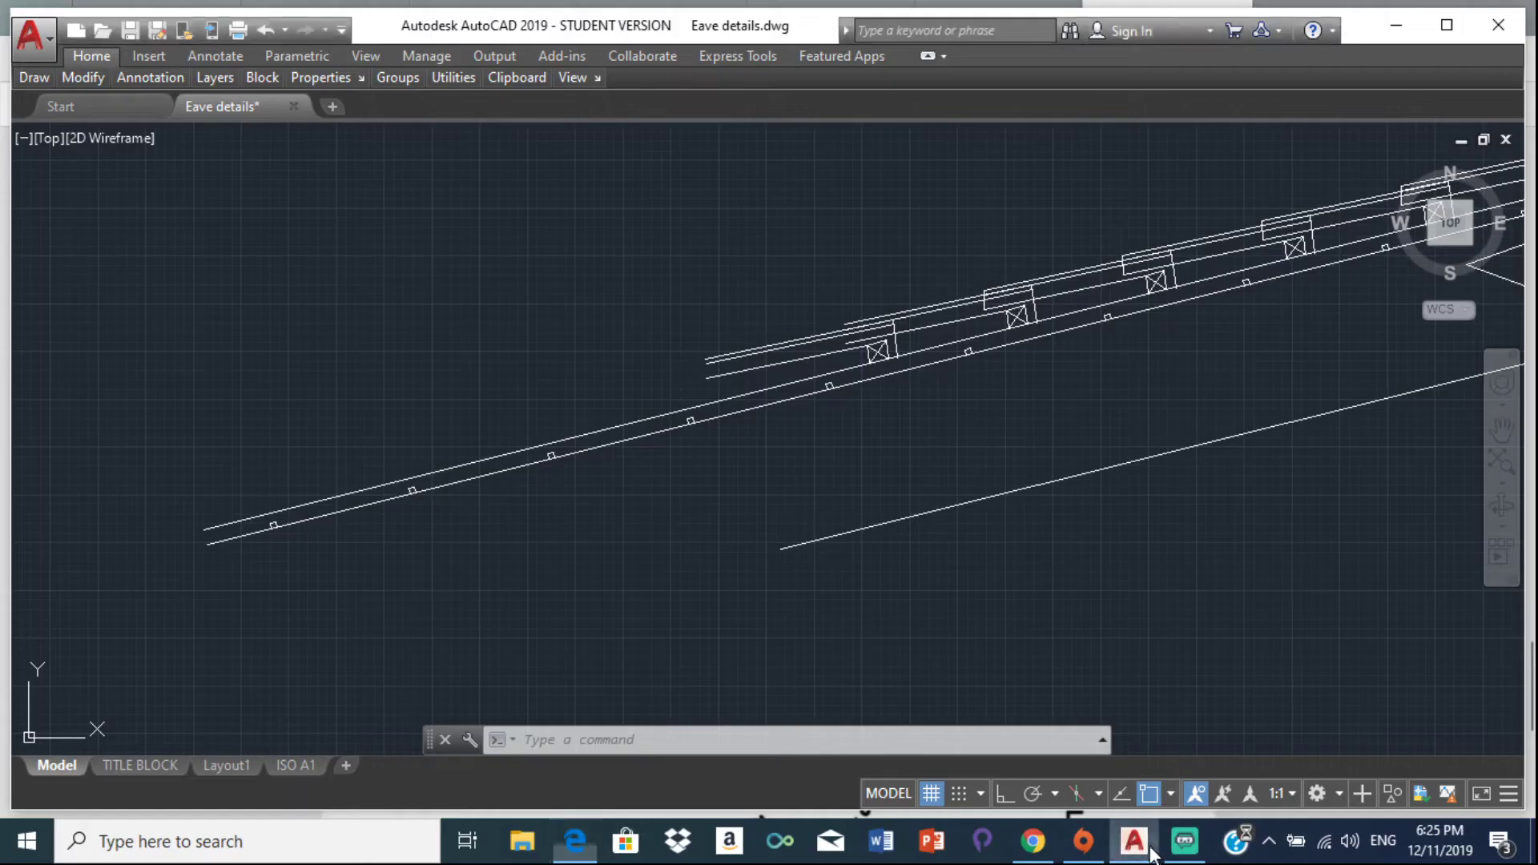
# Step: Switch back to AutoCAD and draw a vertical line across the copied sarking and rafter's lower end, with Ortho on and object snap off
pyautogui.click(1135, 840)
pyautogui.scroll(-5, 946, 551)
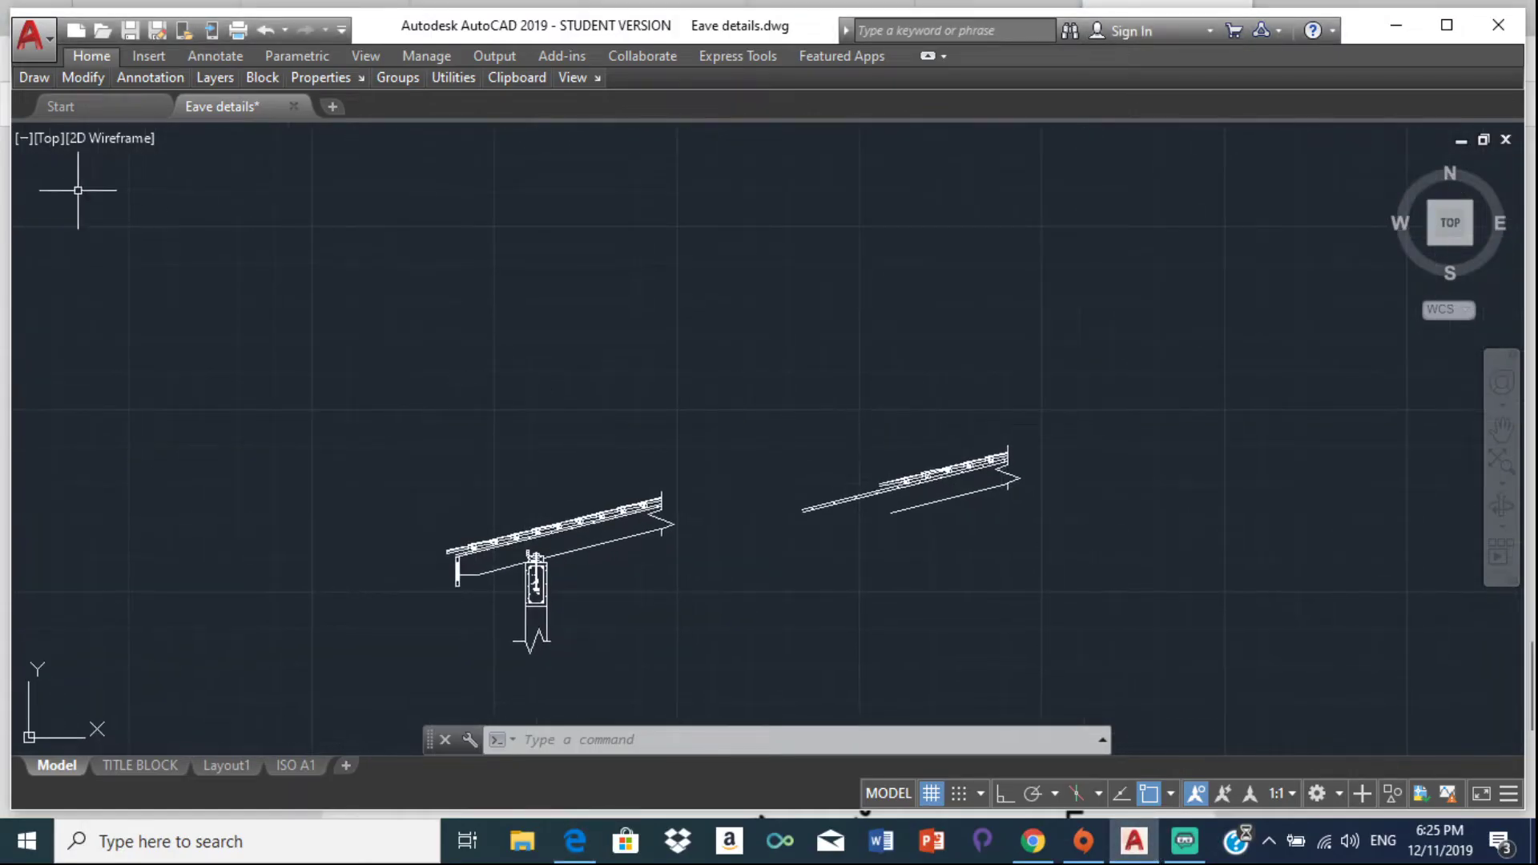
pyautogui.moveTo(781, 256); pyautogui.dragTo(603, 246, button='middle')
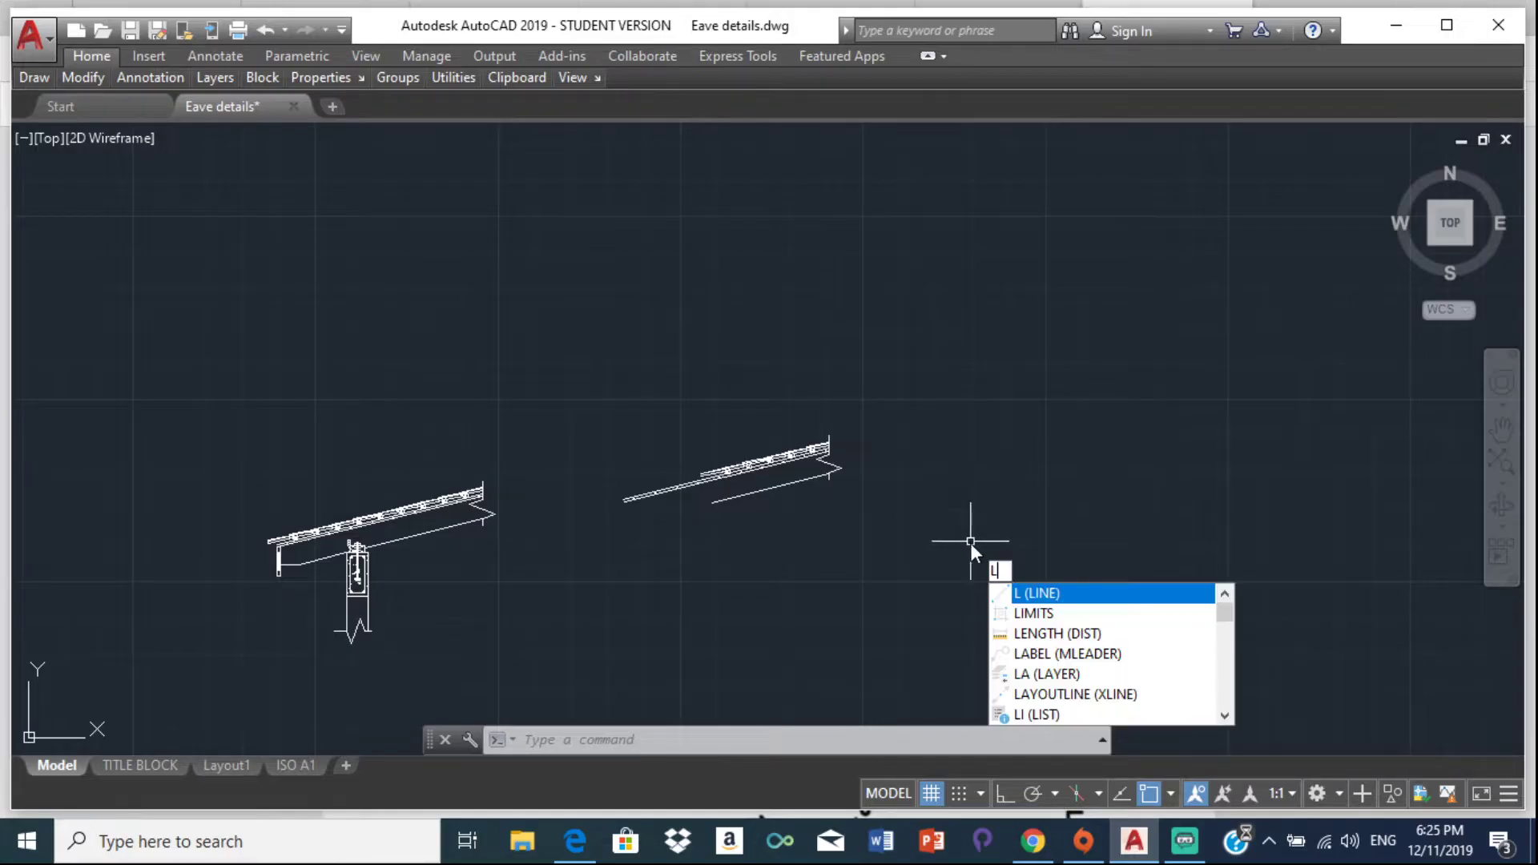
pyautogui.press('Return')
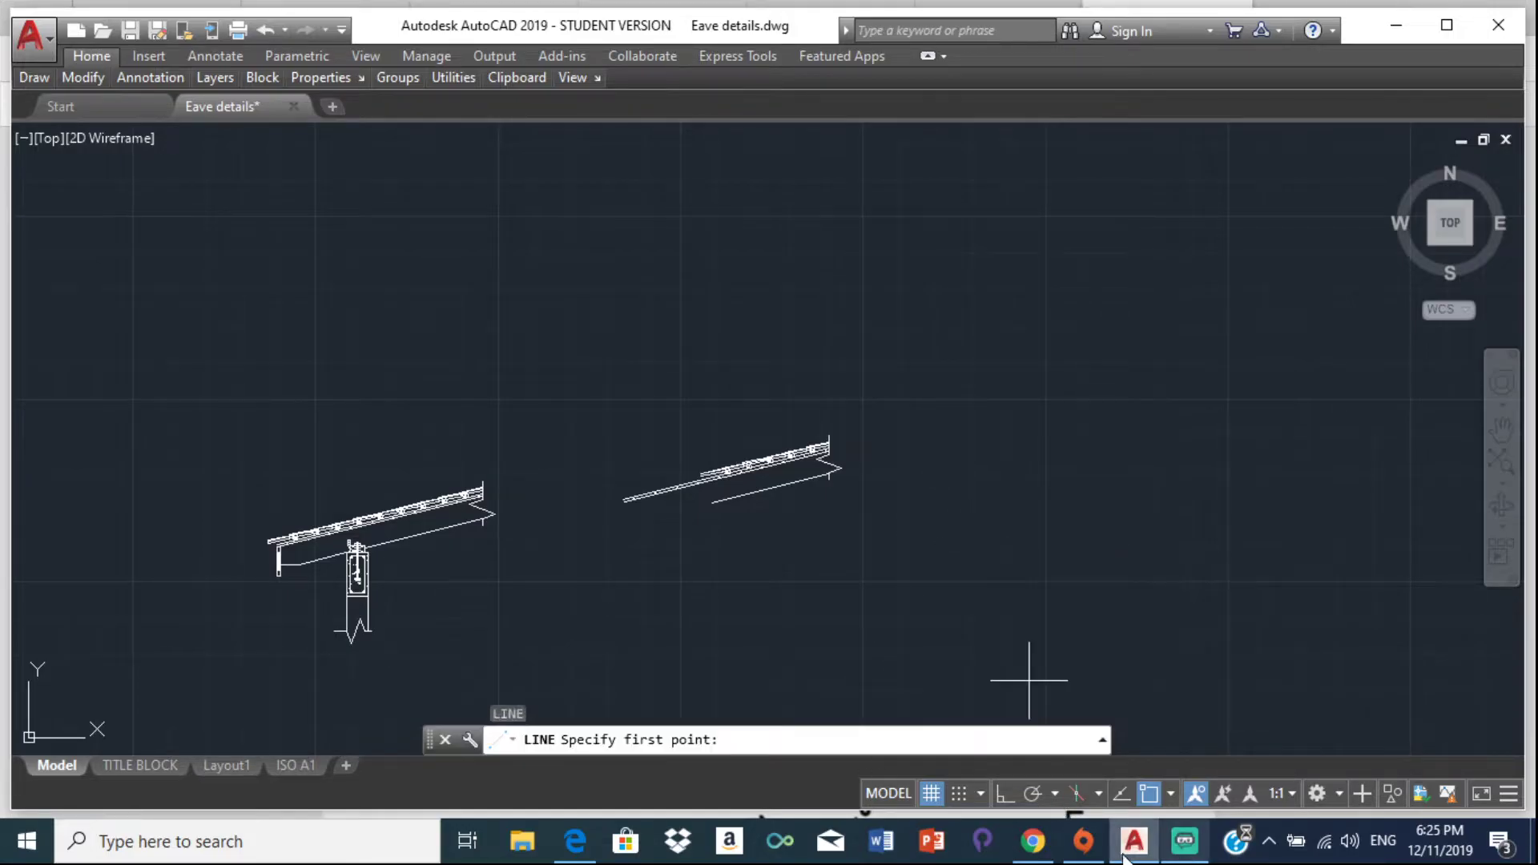
pyautogui.click(1004, 793)
pyautogui.scroll(4, 684, 482)
pyautogui.scroll(5, 754, 463)
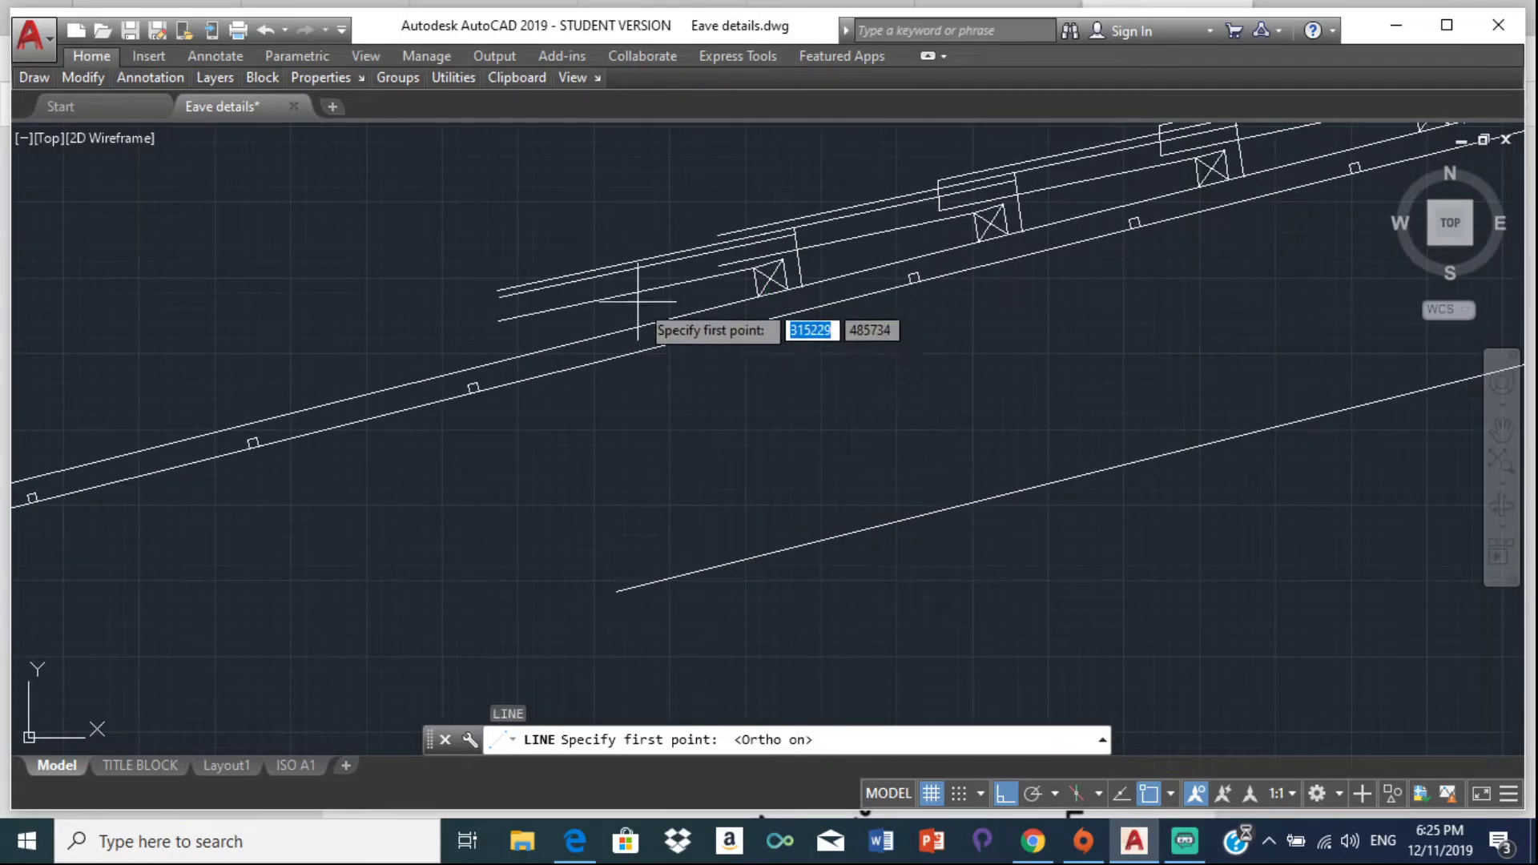
pyautogui.click(1151, 793)
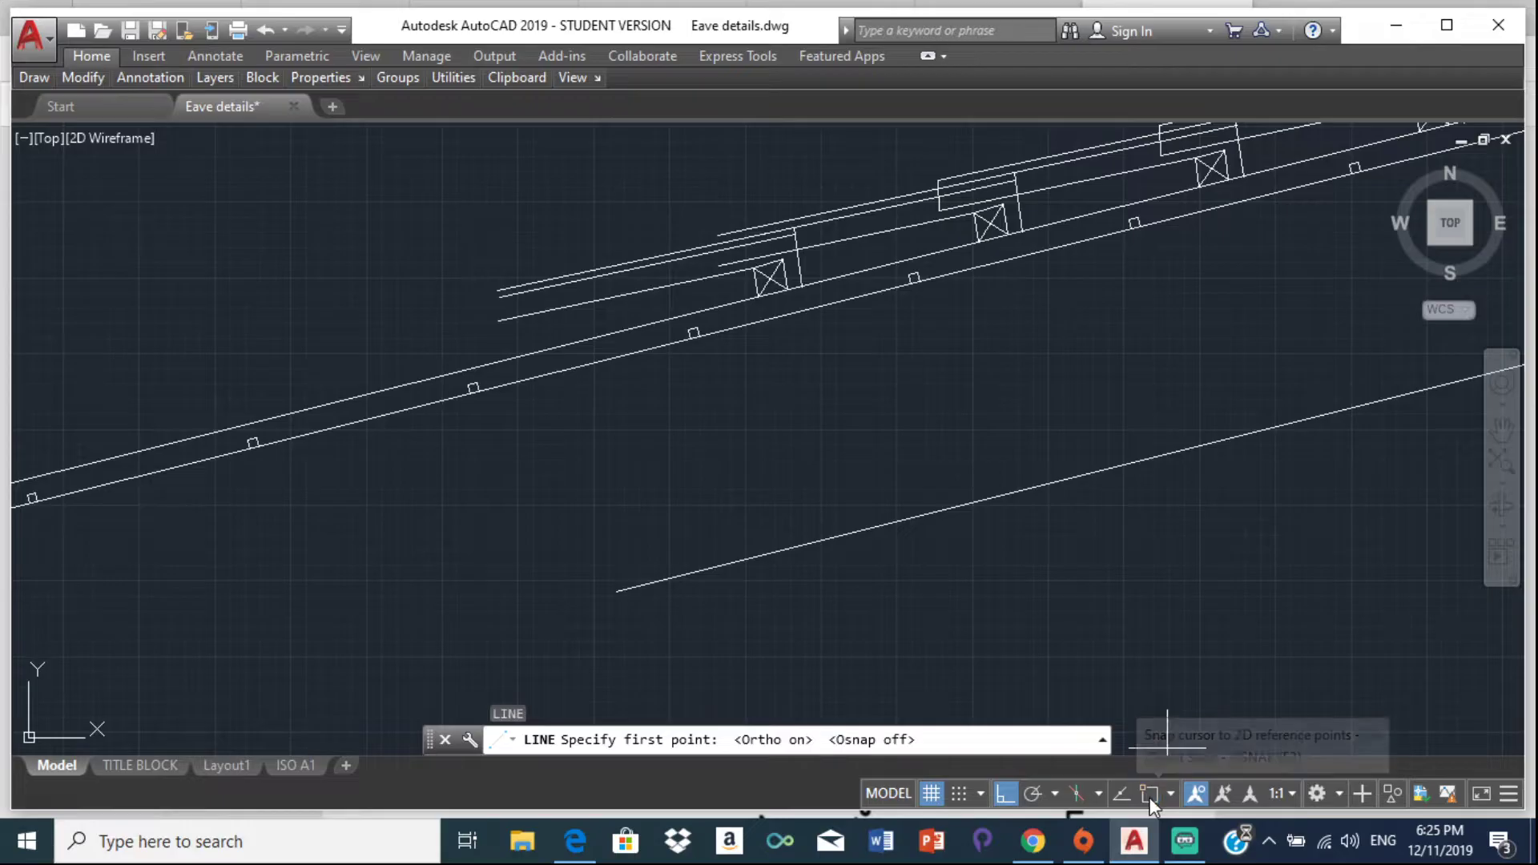
pyautogui.click(661, 299)
pyautogui.click(708, 645)
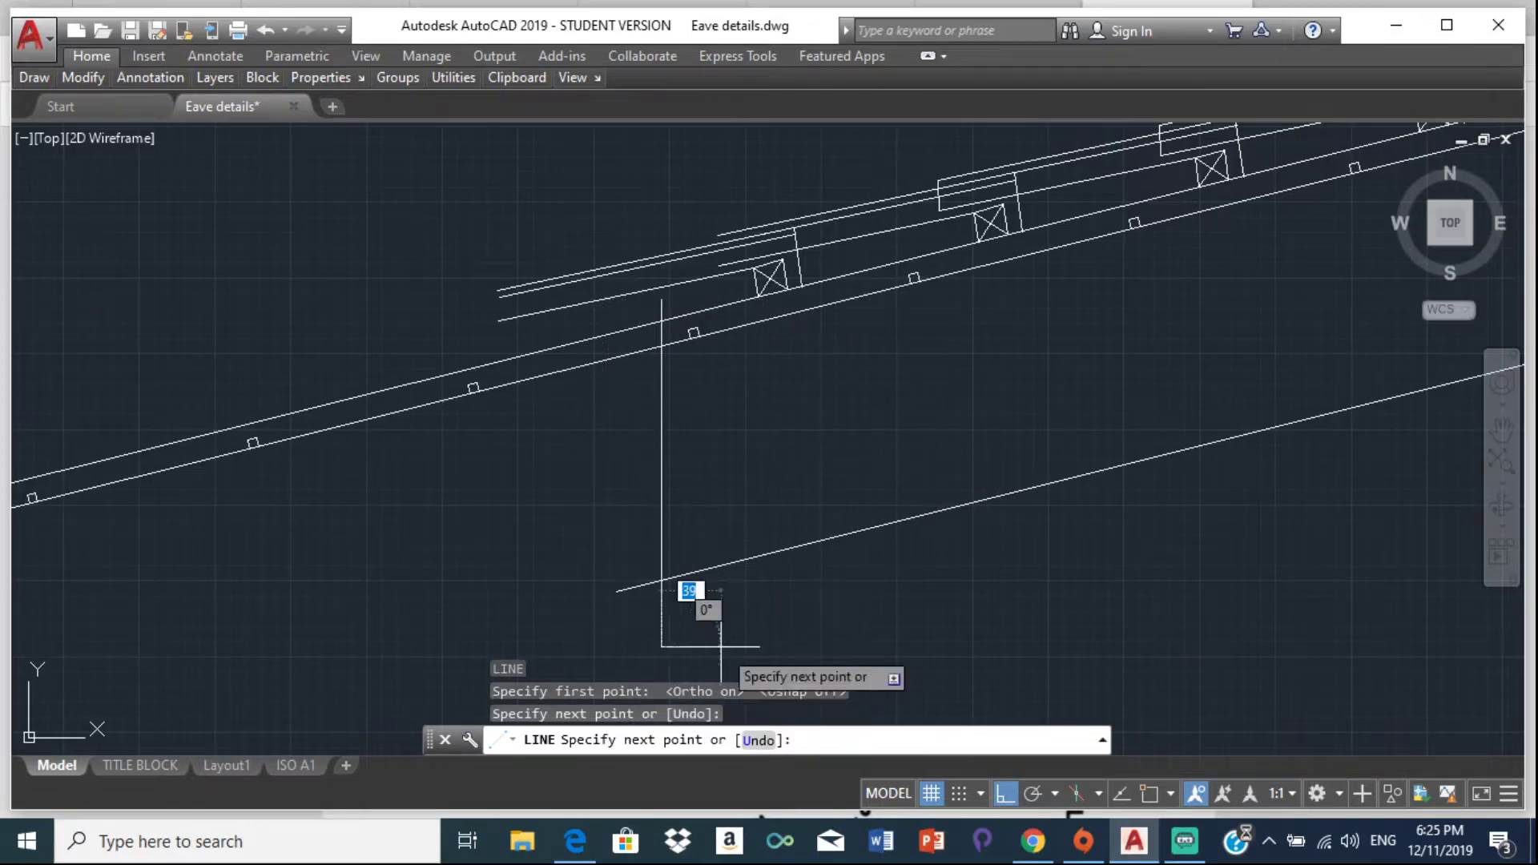
pyautogui.press('Escape')
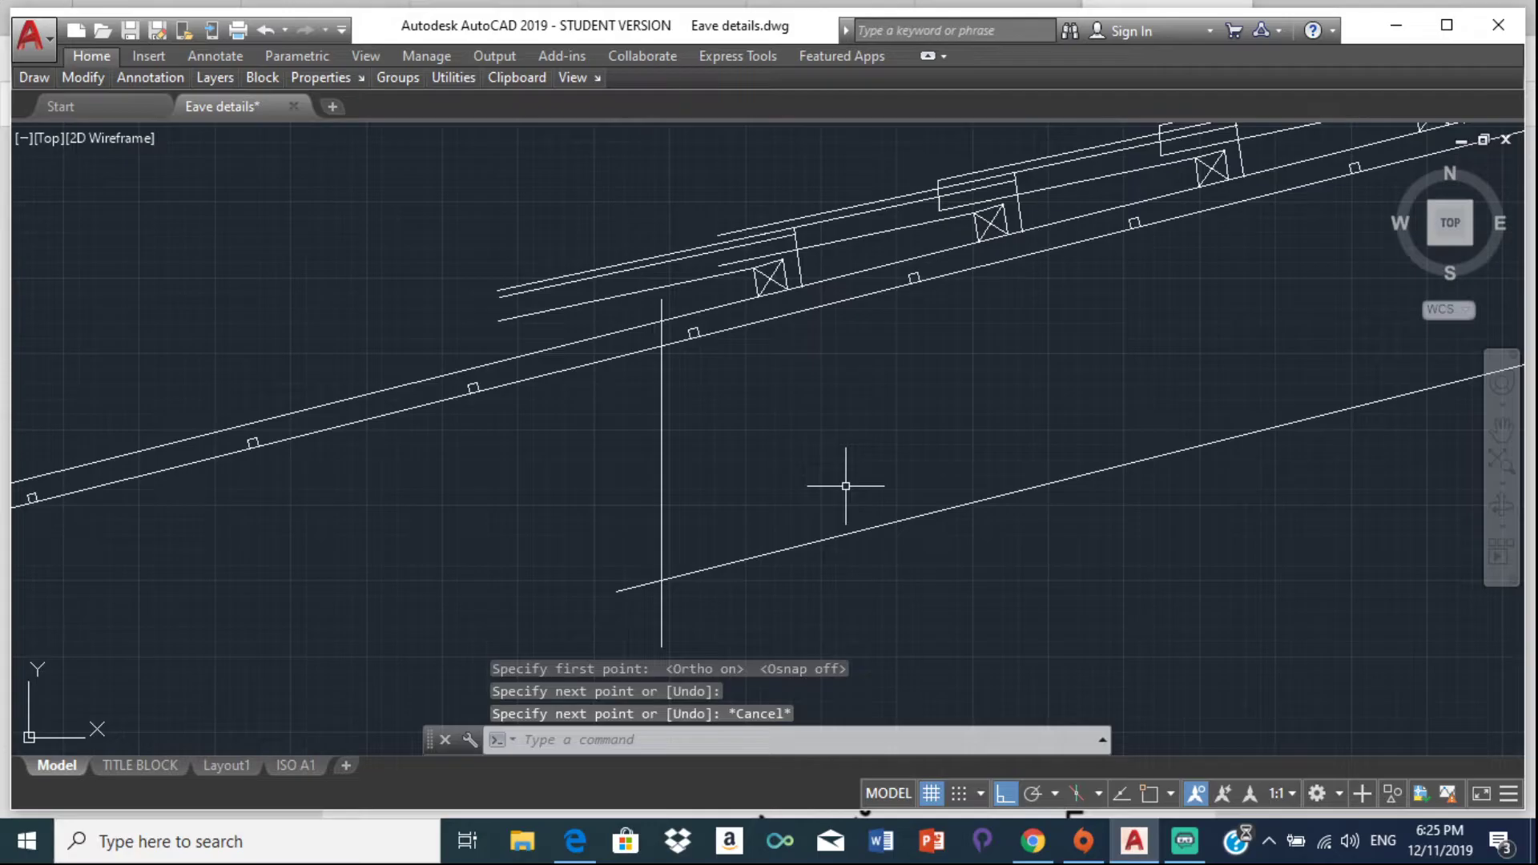
# Step: Trim the copied sarking lines and the rafter's bottom line where they extend past the new vertical line on the eave side
pyautogui.write('tr')
pyautogui.press('Return')
pyautogui.press('Return')
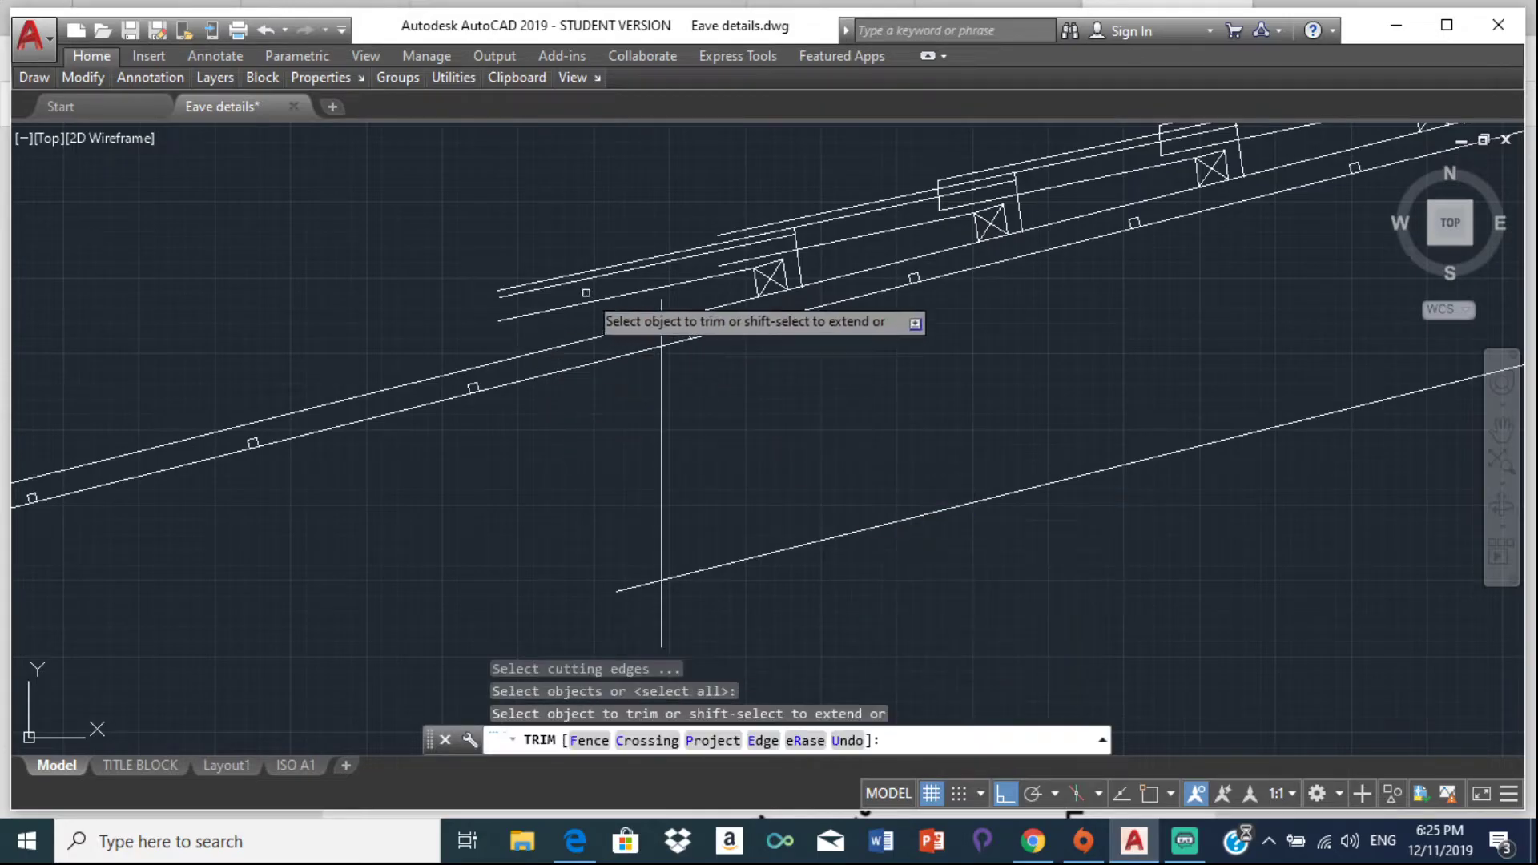
pyautogui.click(607, 336)
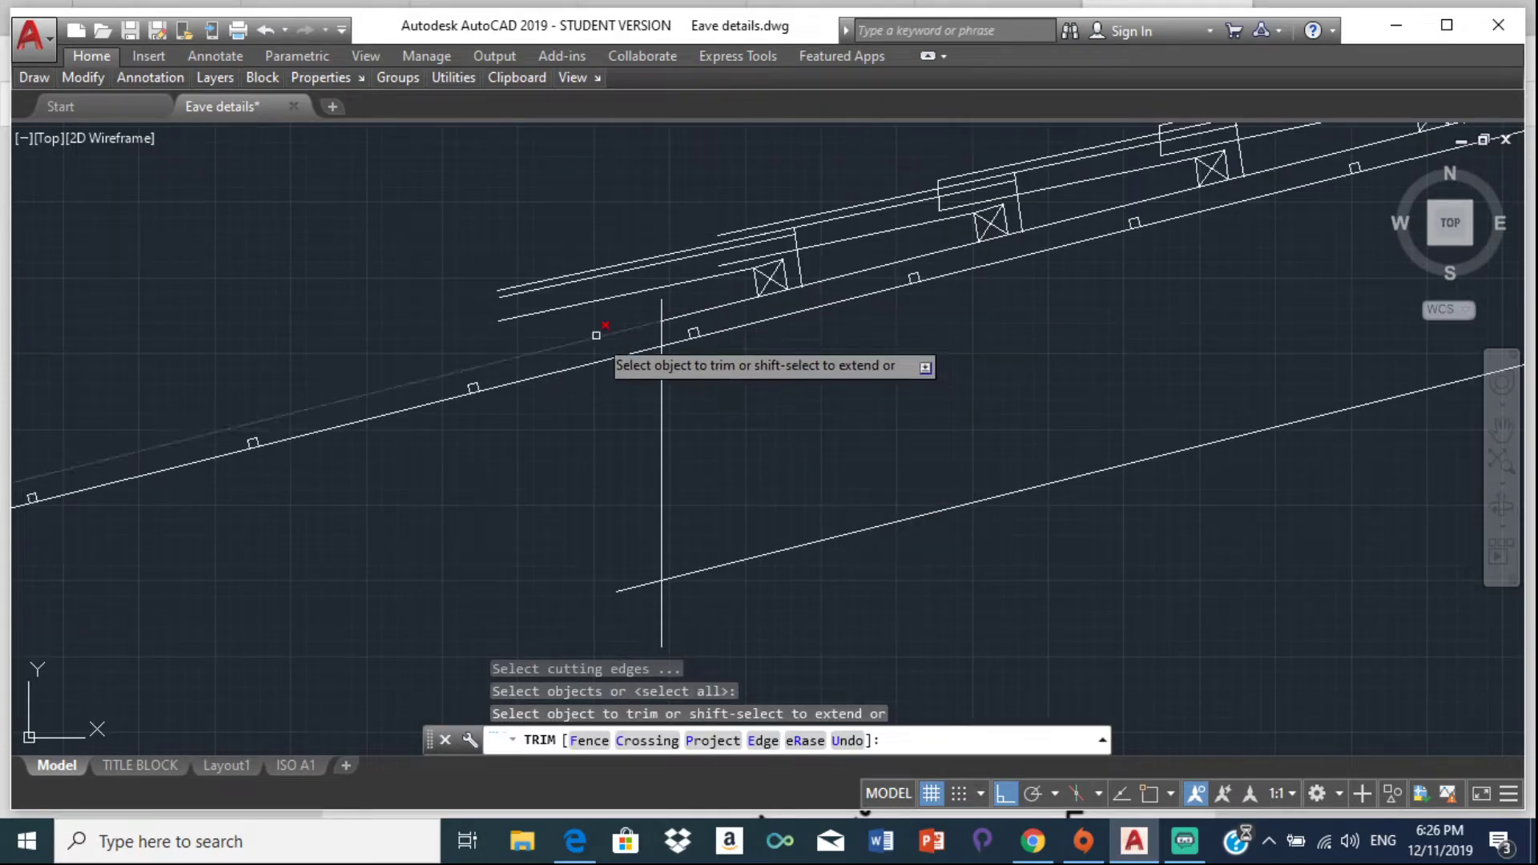
pyautogui.click(602, 358)
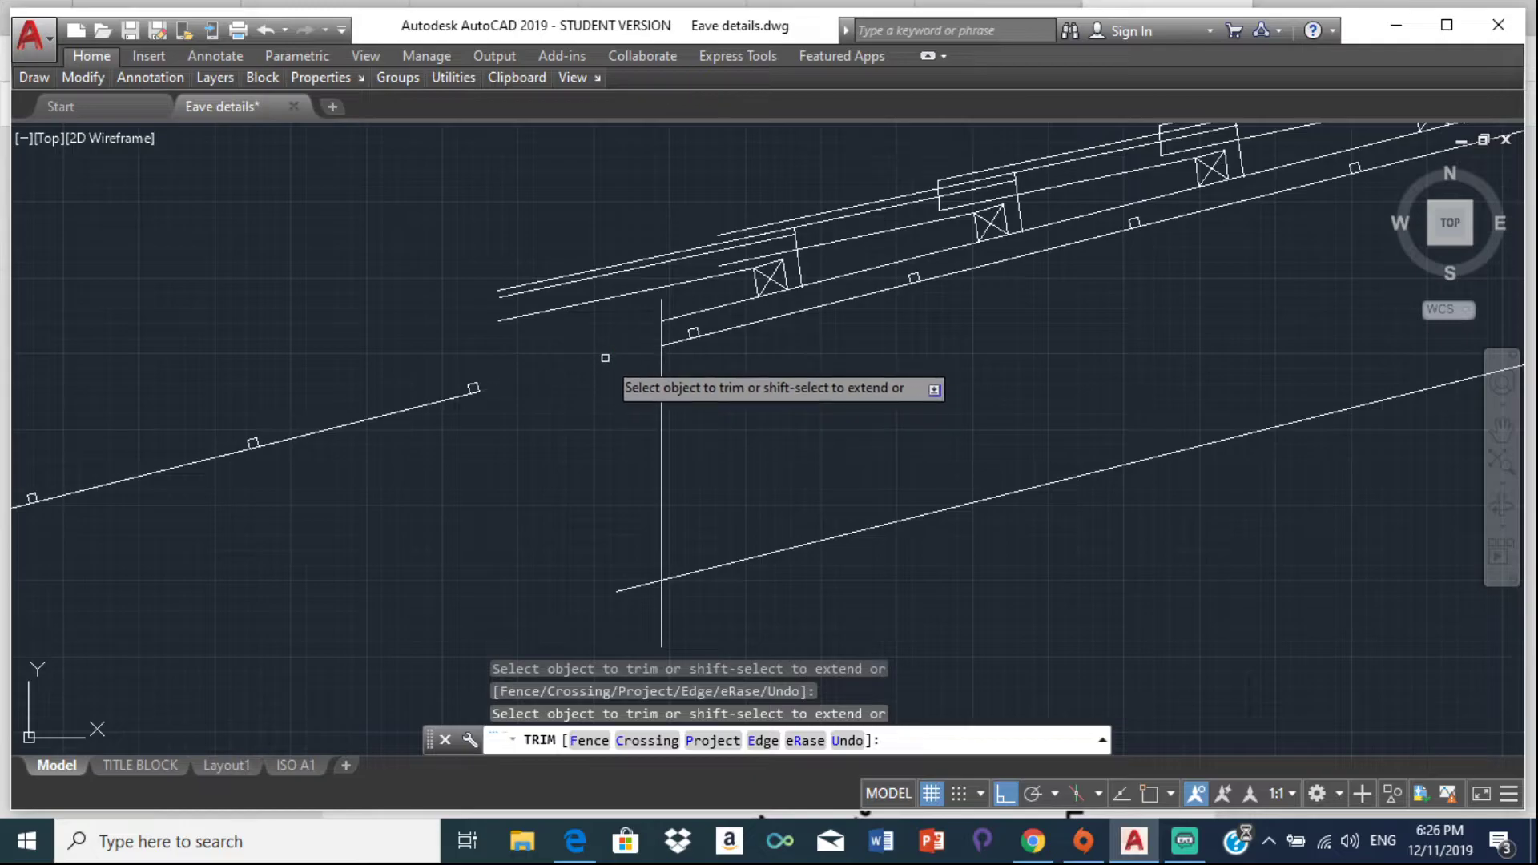
pyautogui.click(637, 587)
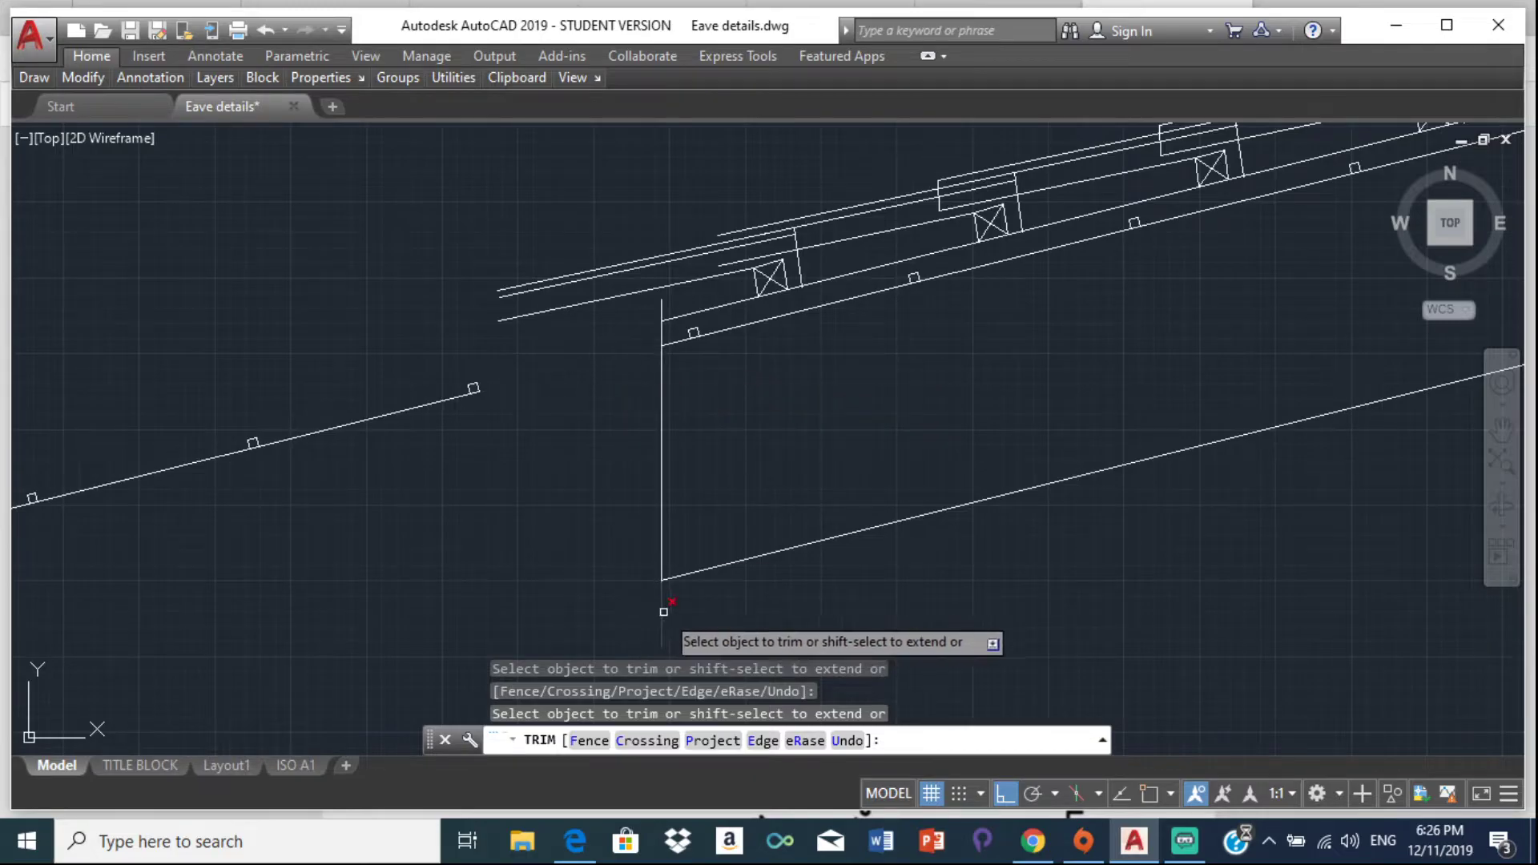
# Step: Trim the vertical line's excess ends below the rafter and above the sarking
pyautogui.click(672, 589)
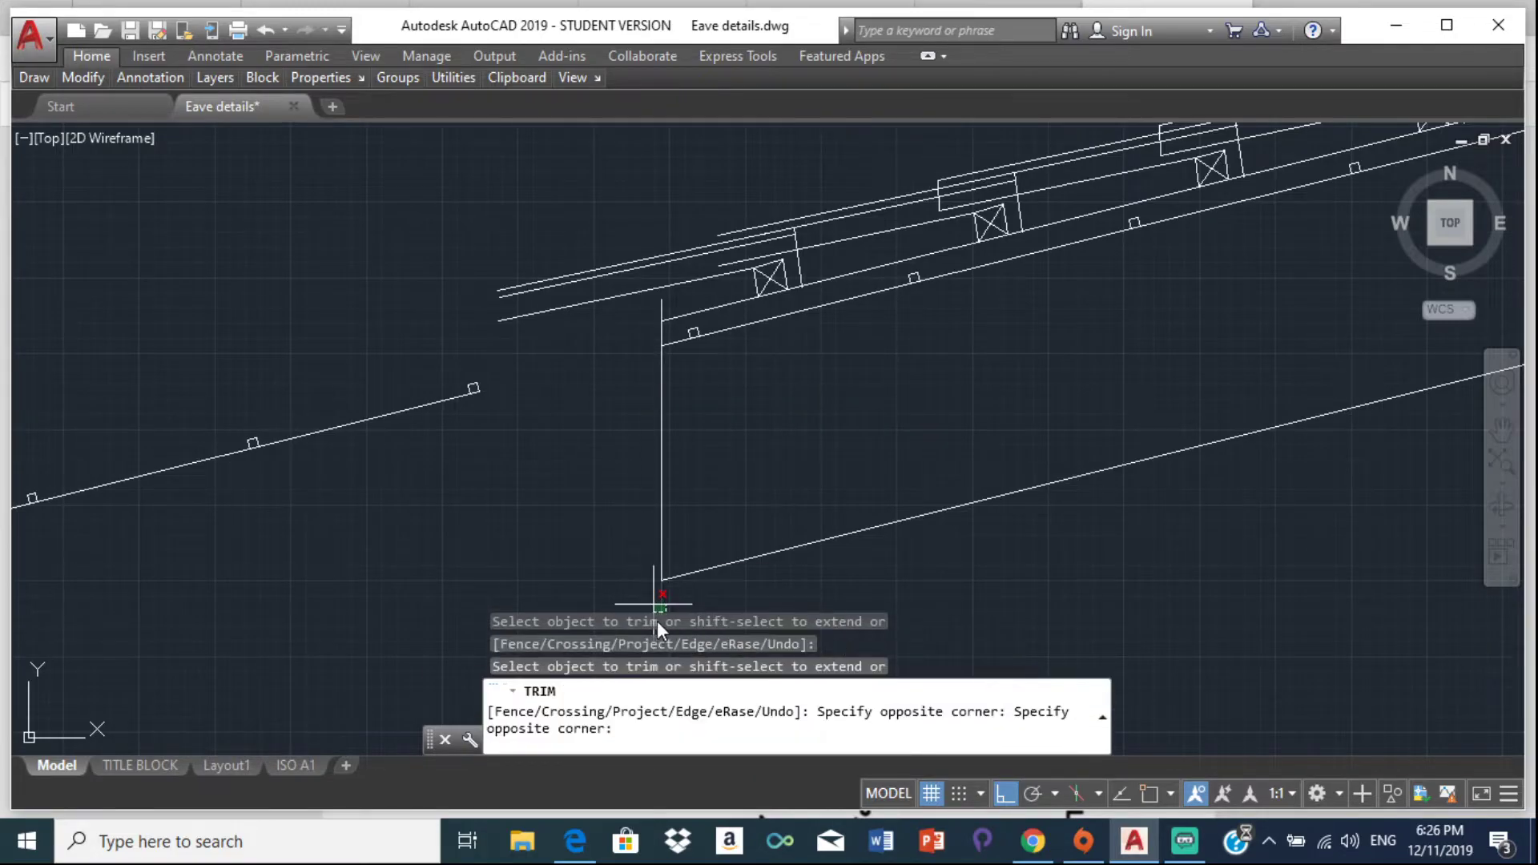
pyautogui.click(663, 600)
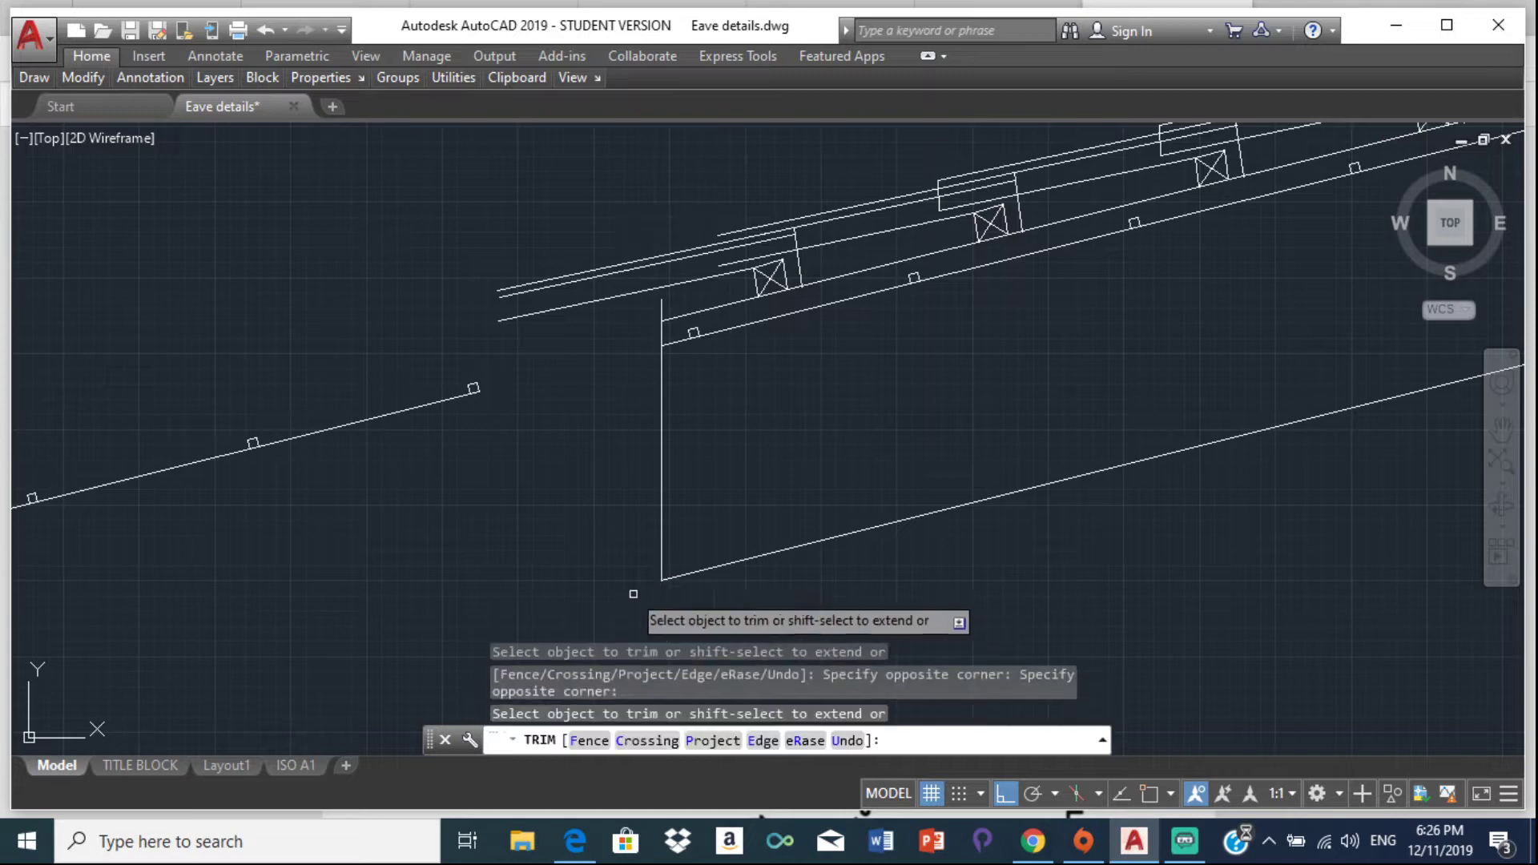
pyautogui.click(664, 310)
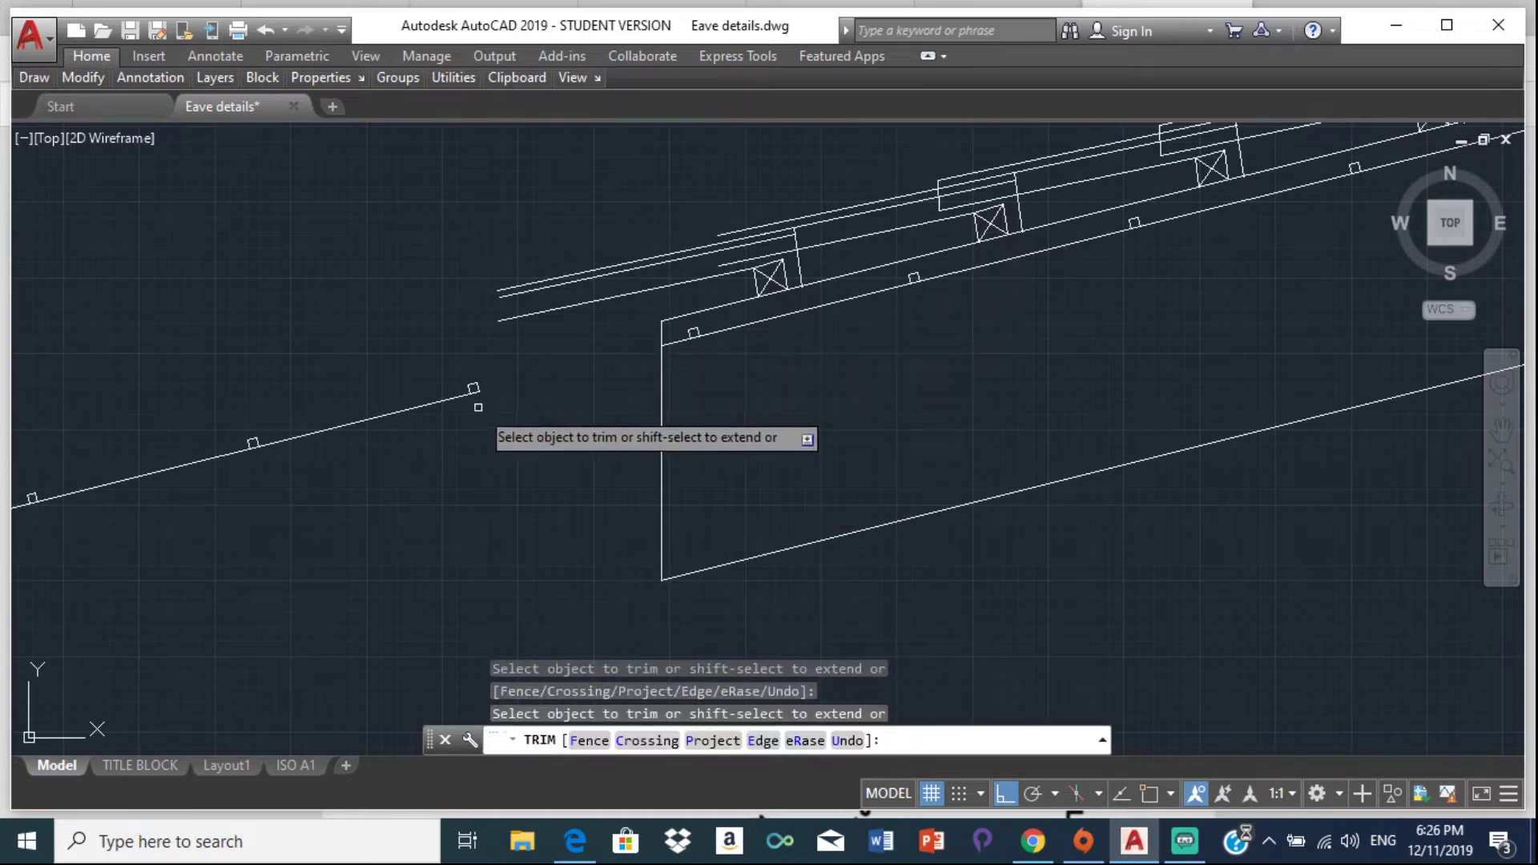
# Step: Delete the leftover sarking line and its remaining groove pieces on the eave side of the rafter's vertical end
pyautogui.press('Escape')
pyautogui.click(476, 390)
pyautogui.moveTo(479, 391)
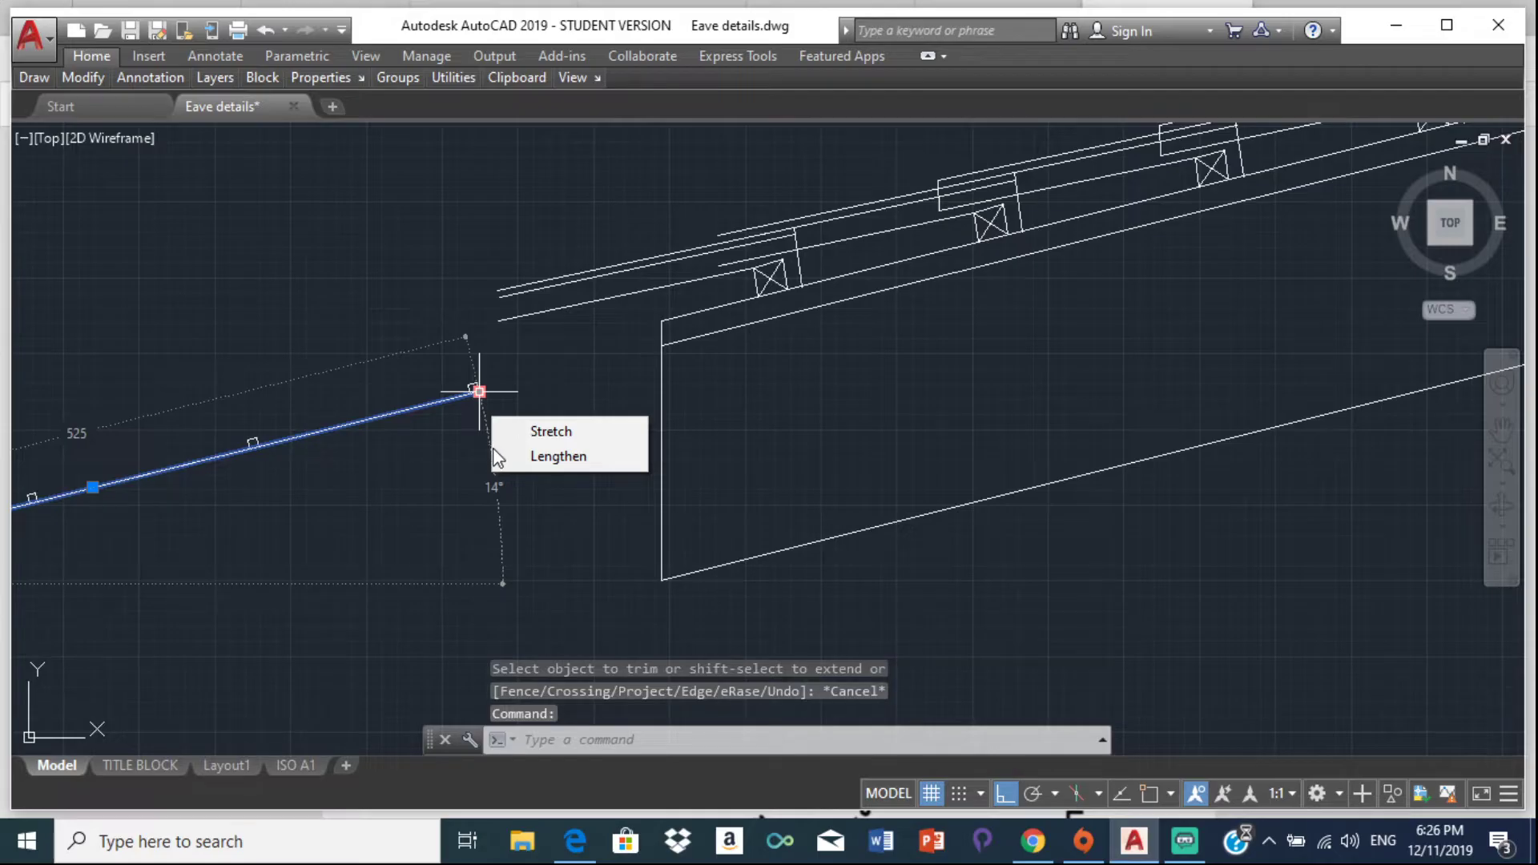
pyautogui.scroll(-8, 449, 459)
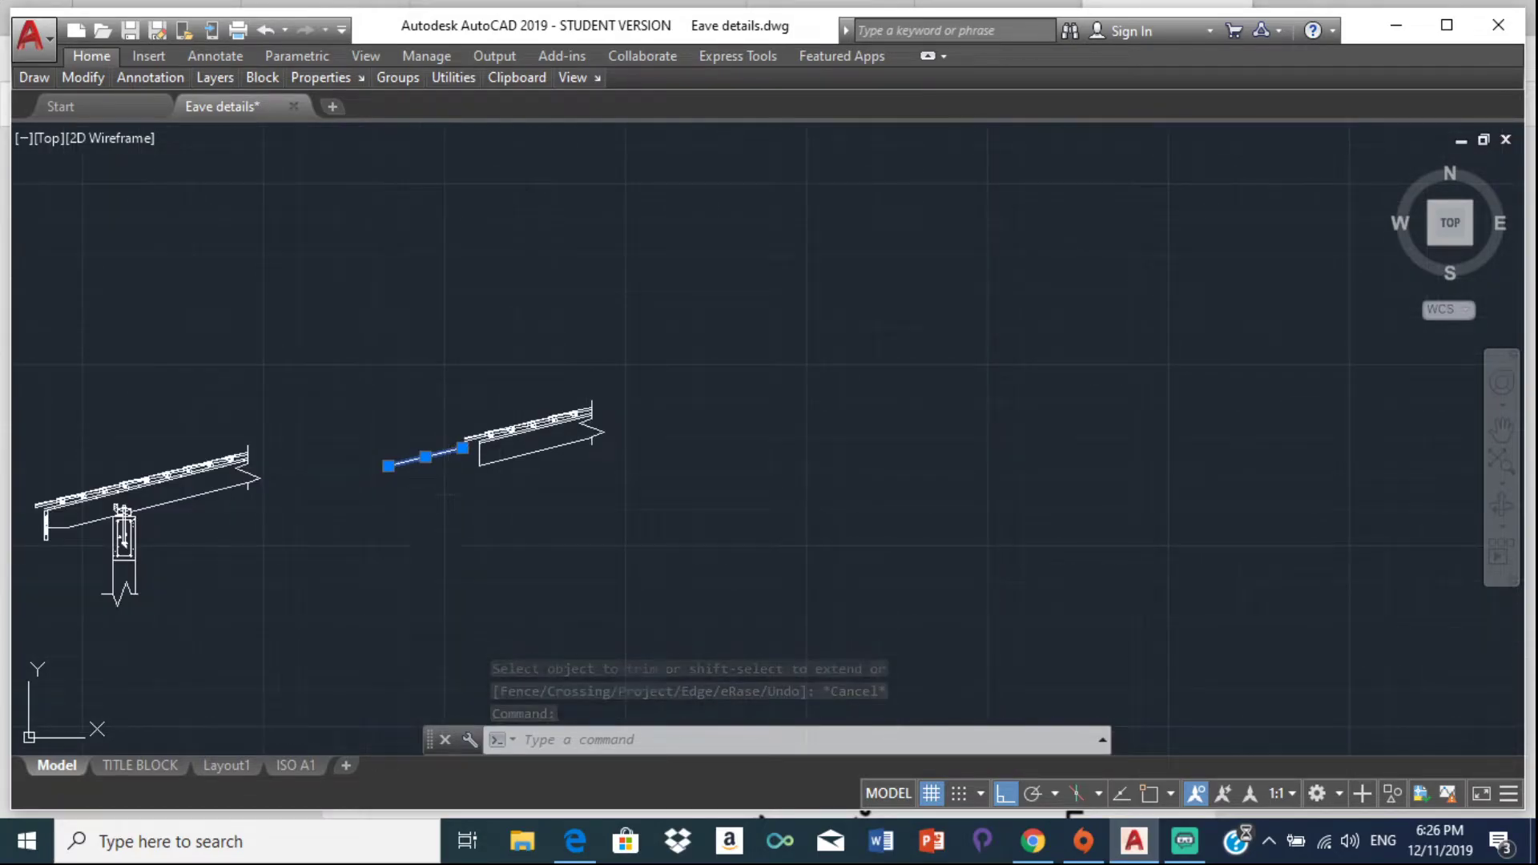
pyautogui.press('Delete')
pyautogui.scroll(5, 439, 446)
pyautogui.click(116, 483)
pyautogui.moveTo(117, 483)
pyautogui.mouseDown()
pyautogui.moveTo(201, 675)
pyautogui.moveTo(407, 633)
pyautogui.moveTo(616, 559)
pyautogui.moveTo(682, 467)
pyautogui.moveTo(641, 443)
pyautogui.mouseUp()
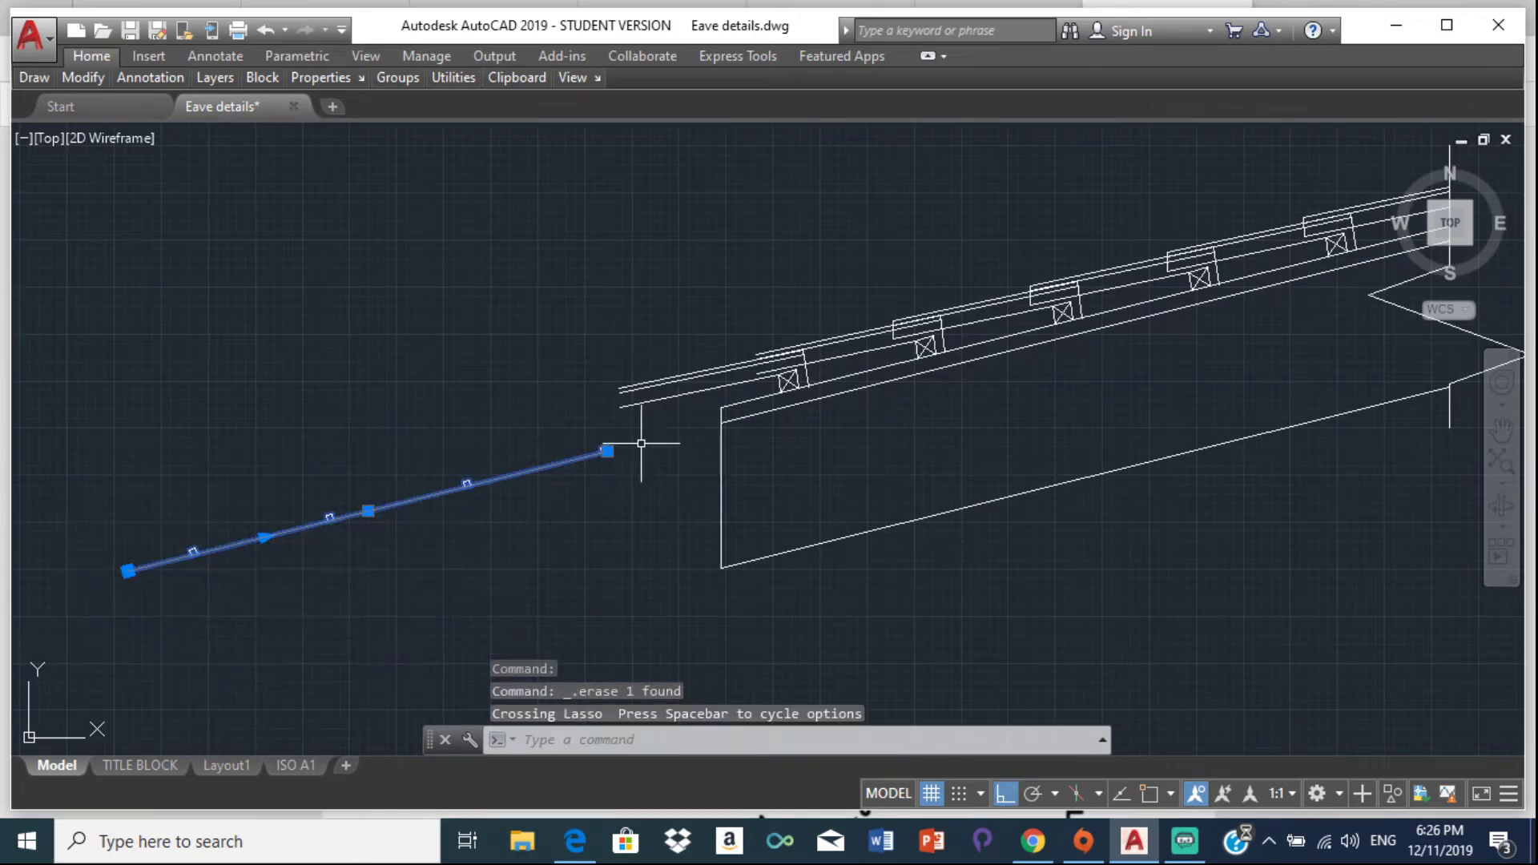
pyautogui.press('Delete')
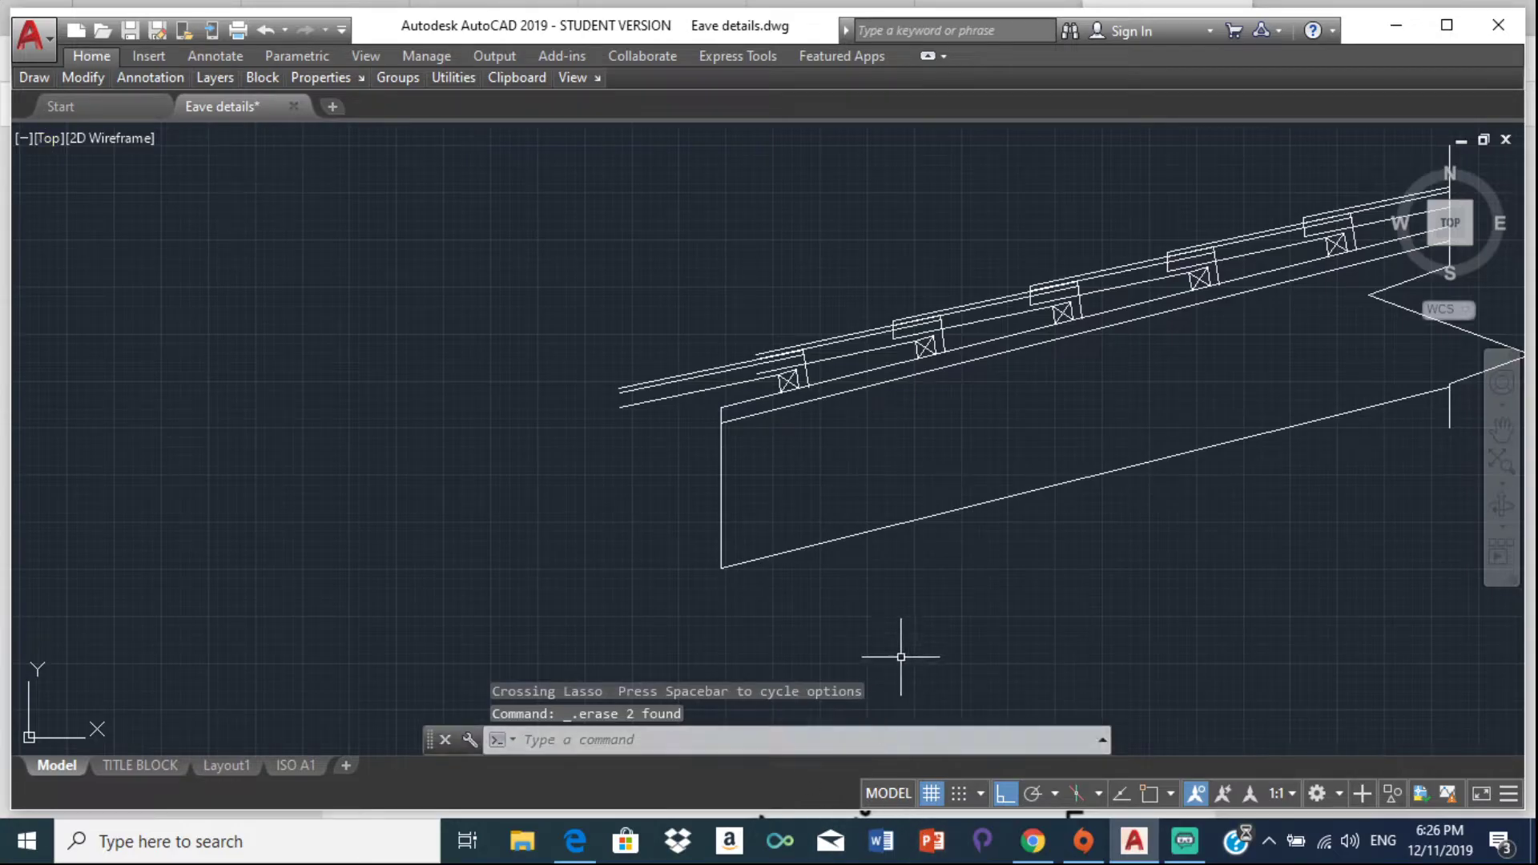
# Step: Turn object snap on and draw a line closing the lowest roofing tile's open eave-side end, from its top line to its bottom line
pyautogui.write('l')
pyautogui.press('Return')
pyautogui.scroll(4, 570, 362)
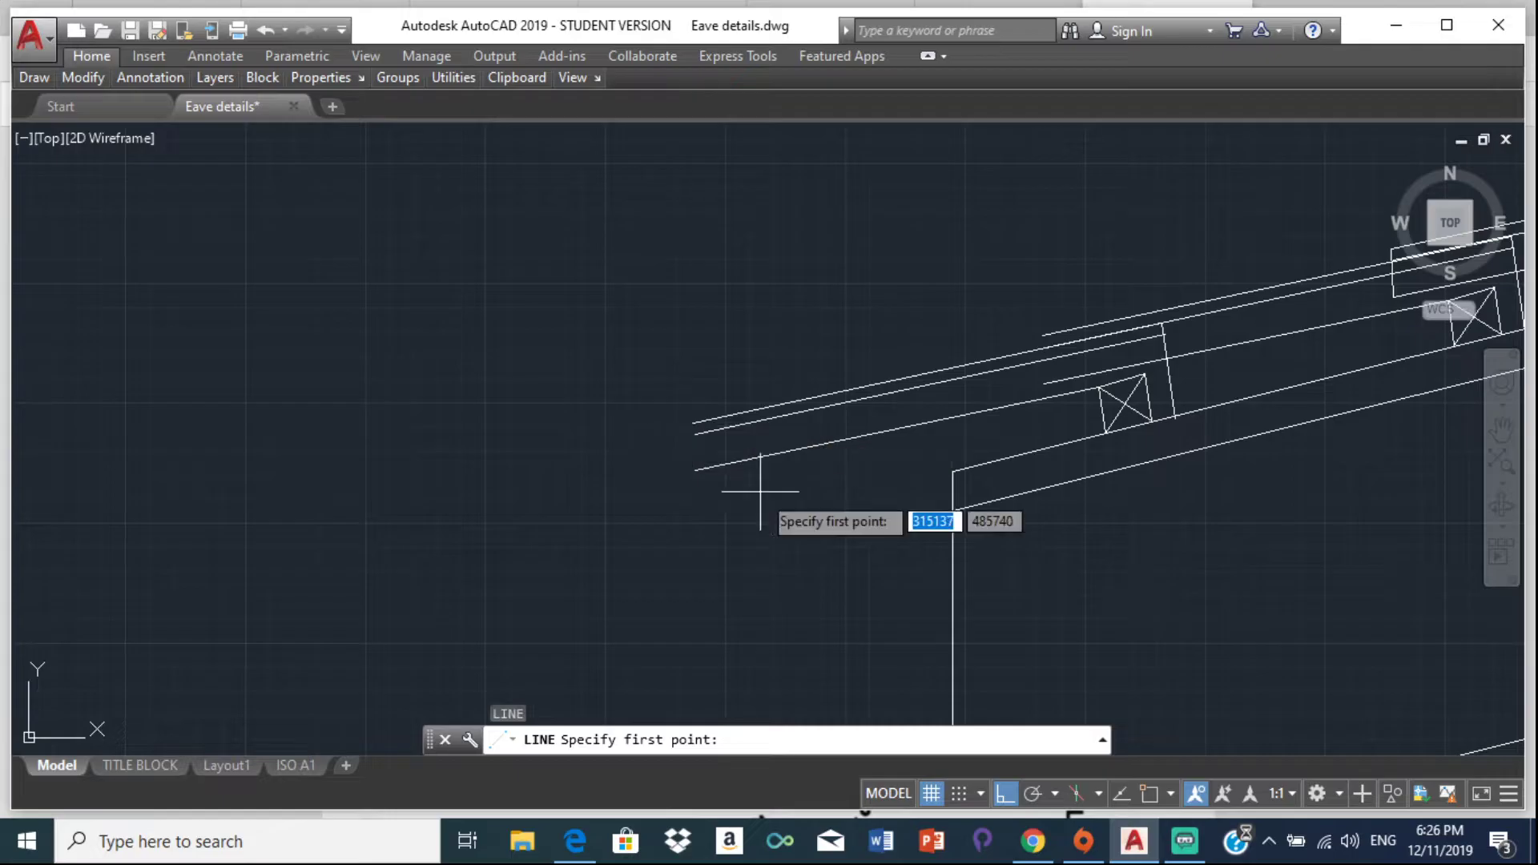
pyautogui.click(1146, 794)
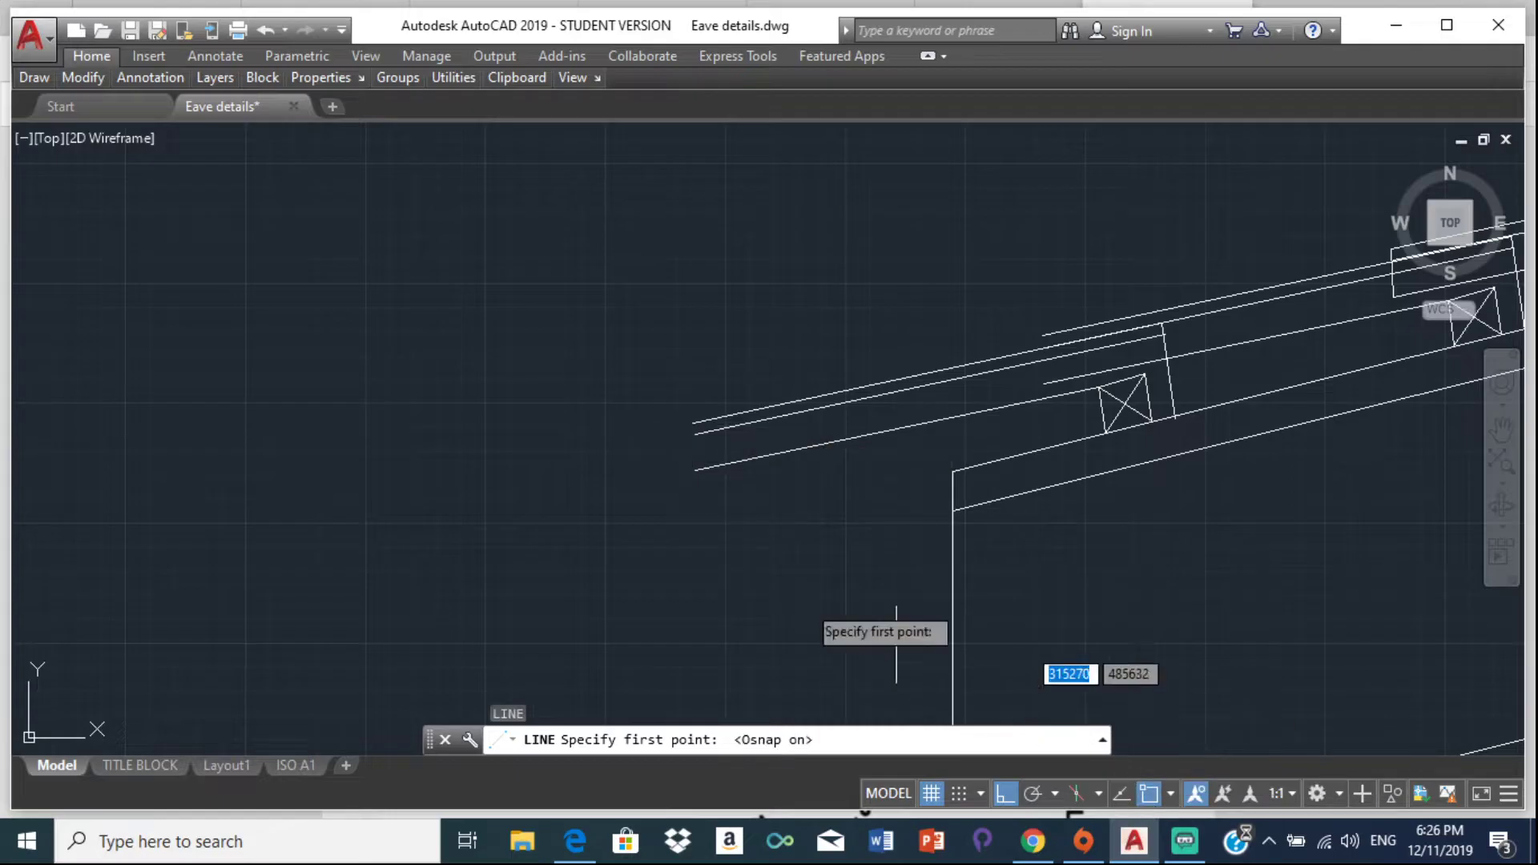
pyautogui.click(692, 423)
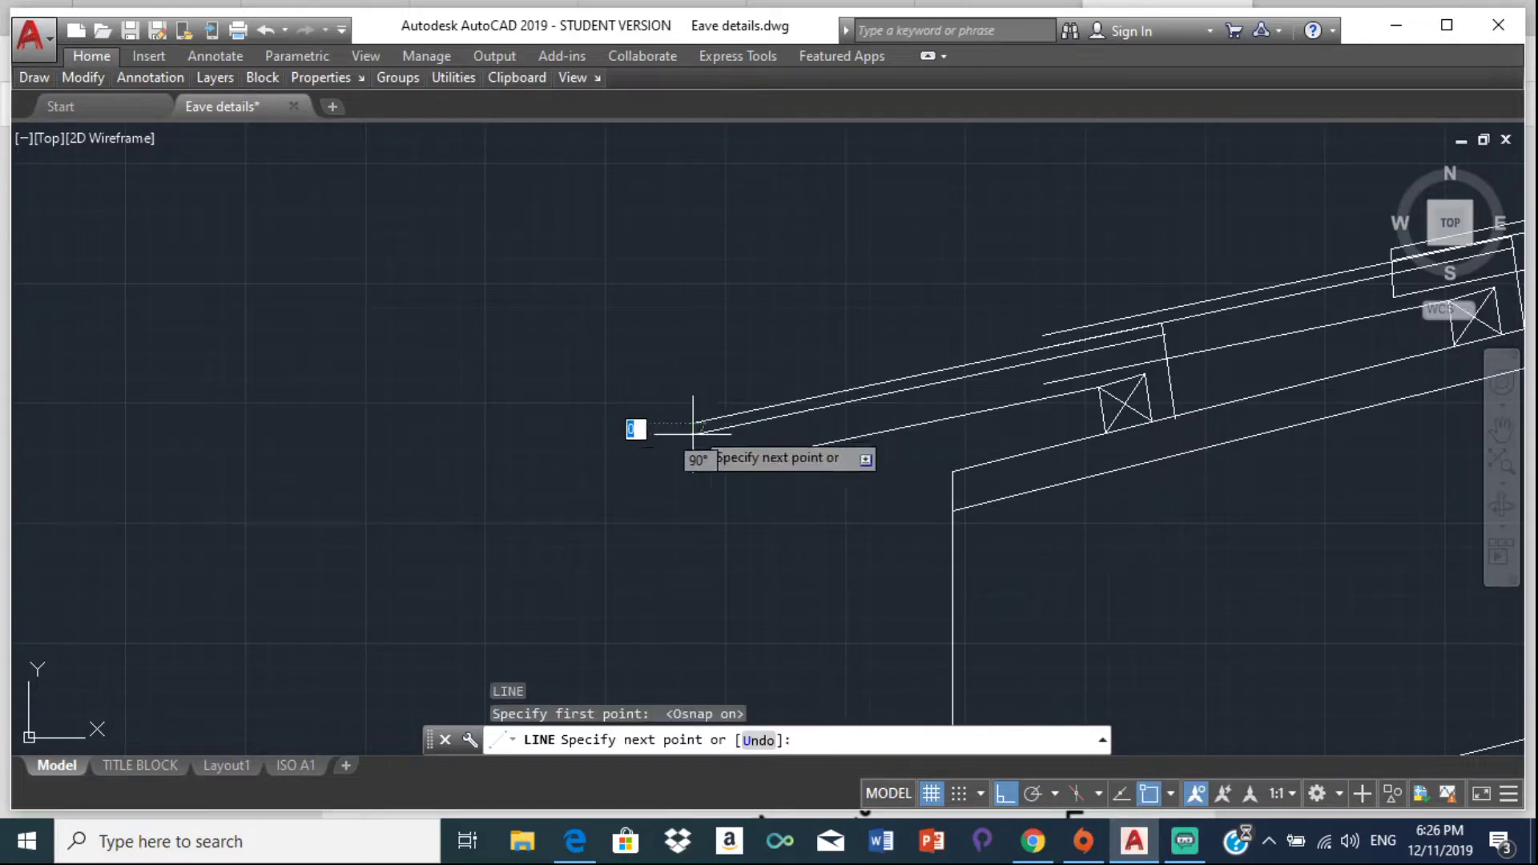
pyautogui.click(702, 469)
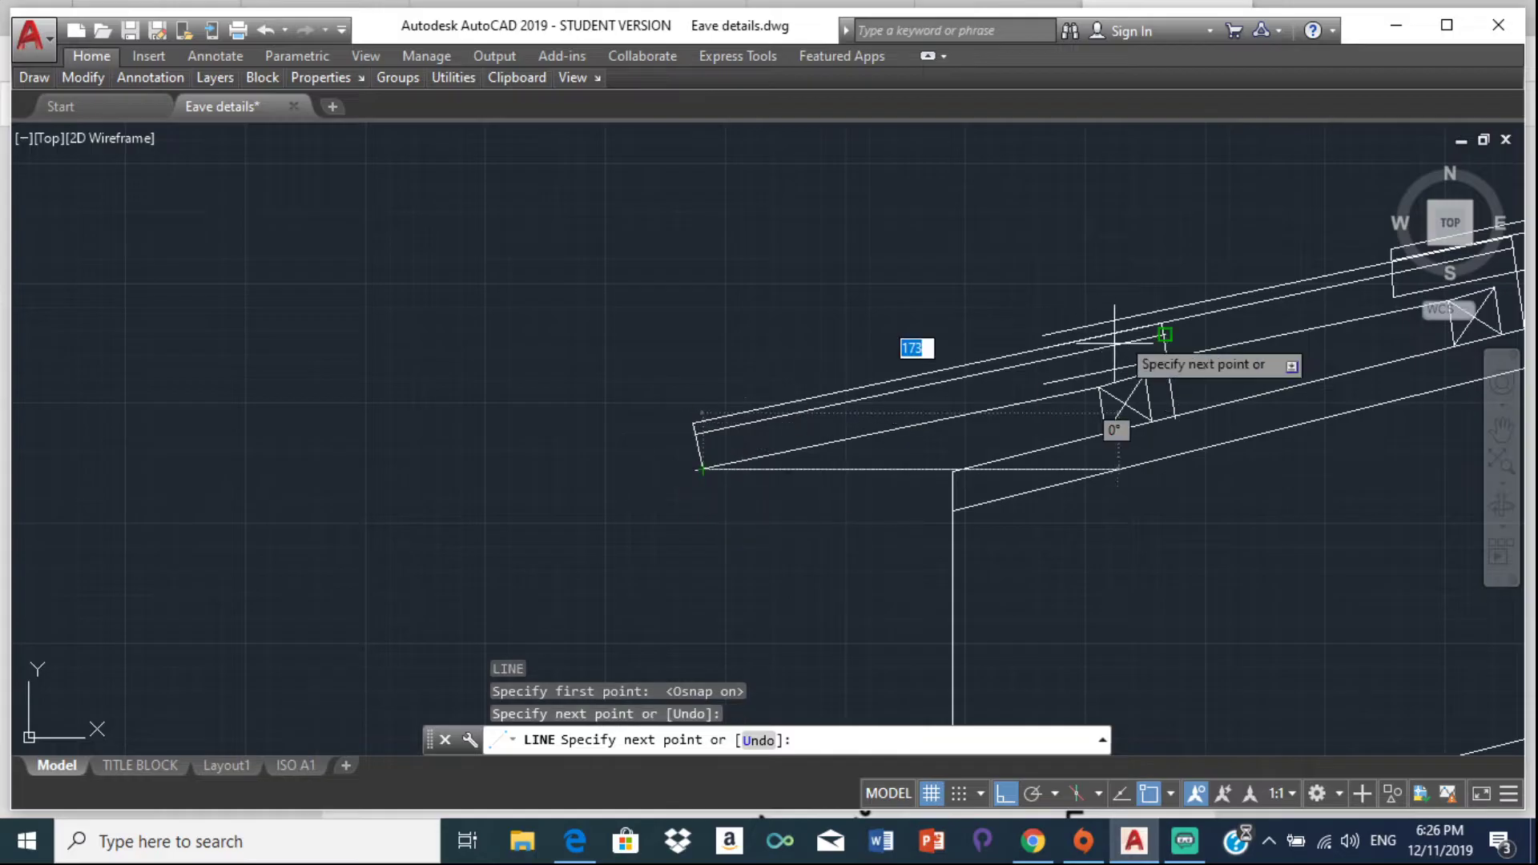
pyautogui.press('Escape')
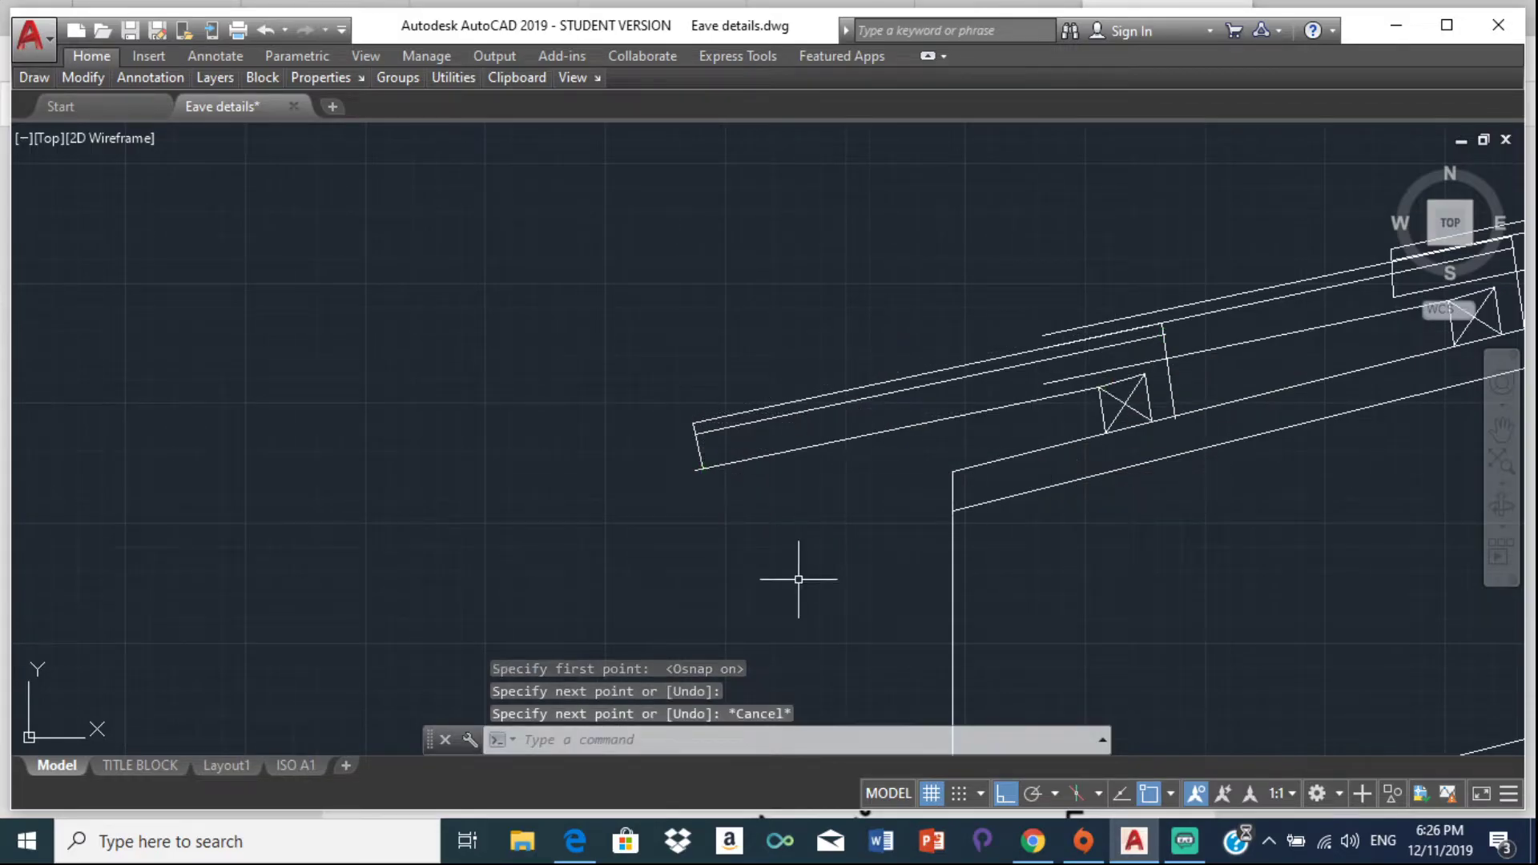
# Step: Trim the short stub of the lowest tile's bottom line that projects past the new end line
pyautogui.scroll(4, 708, 495)
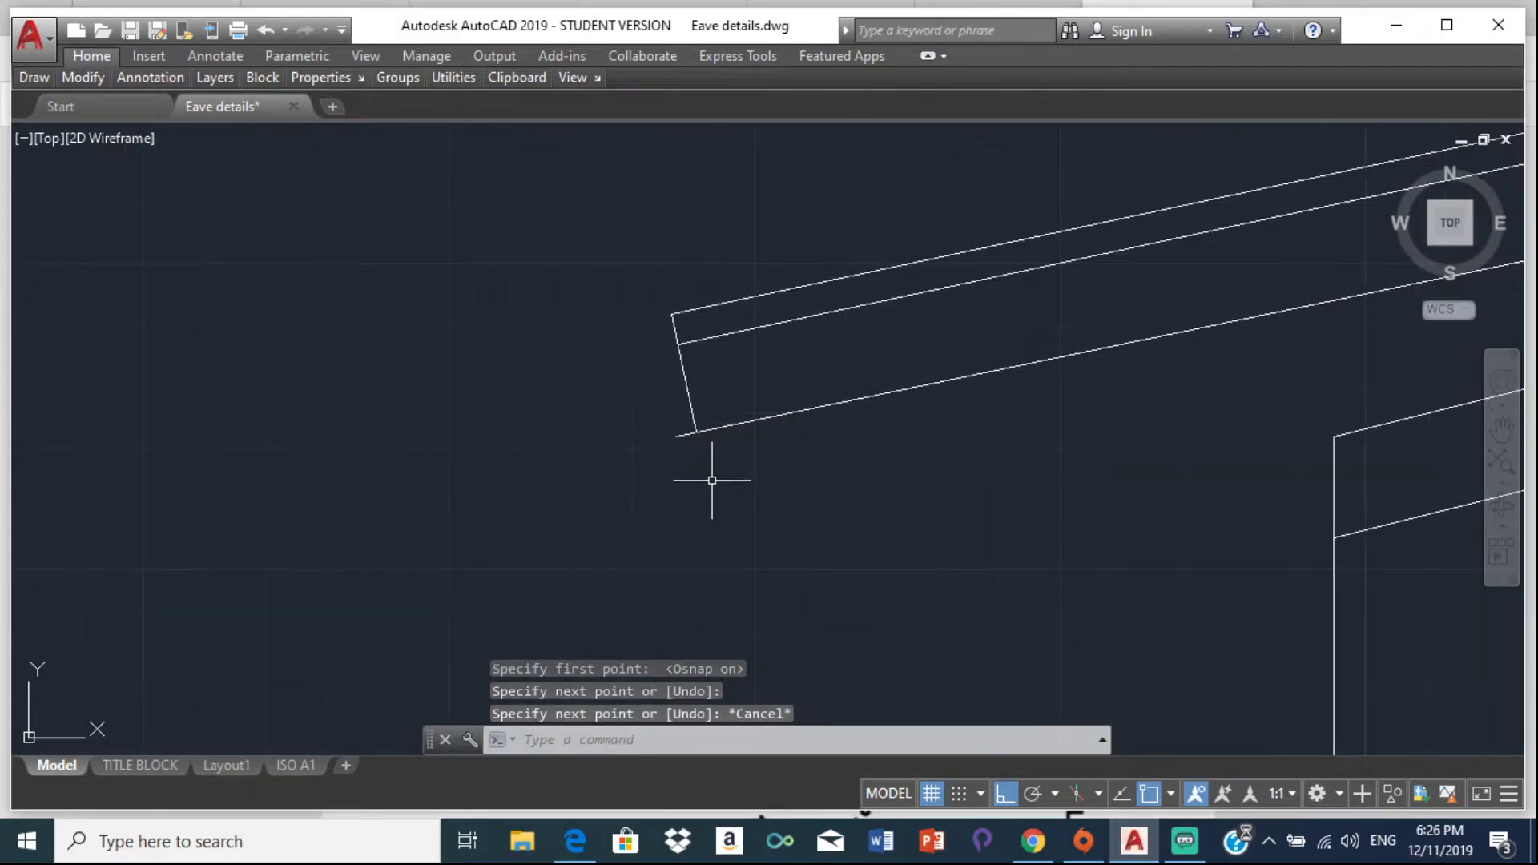
pyautogui.write('tr')
pyautogui.press('Return')
pyautogui.press('Return')
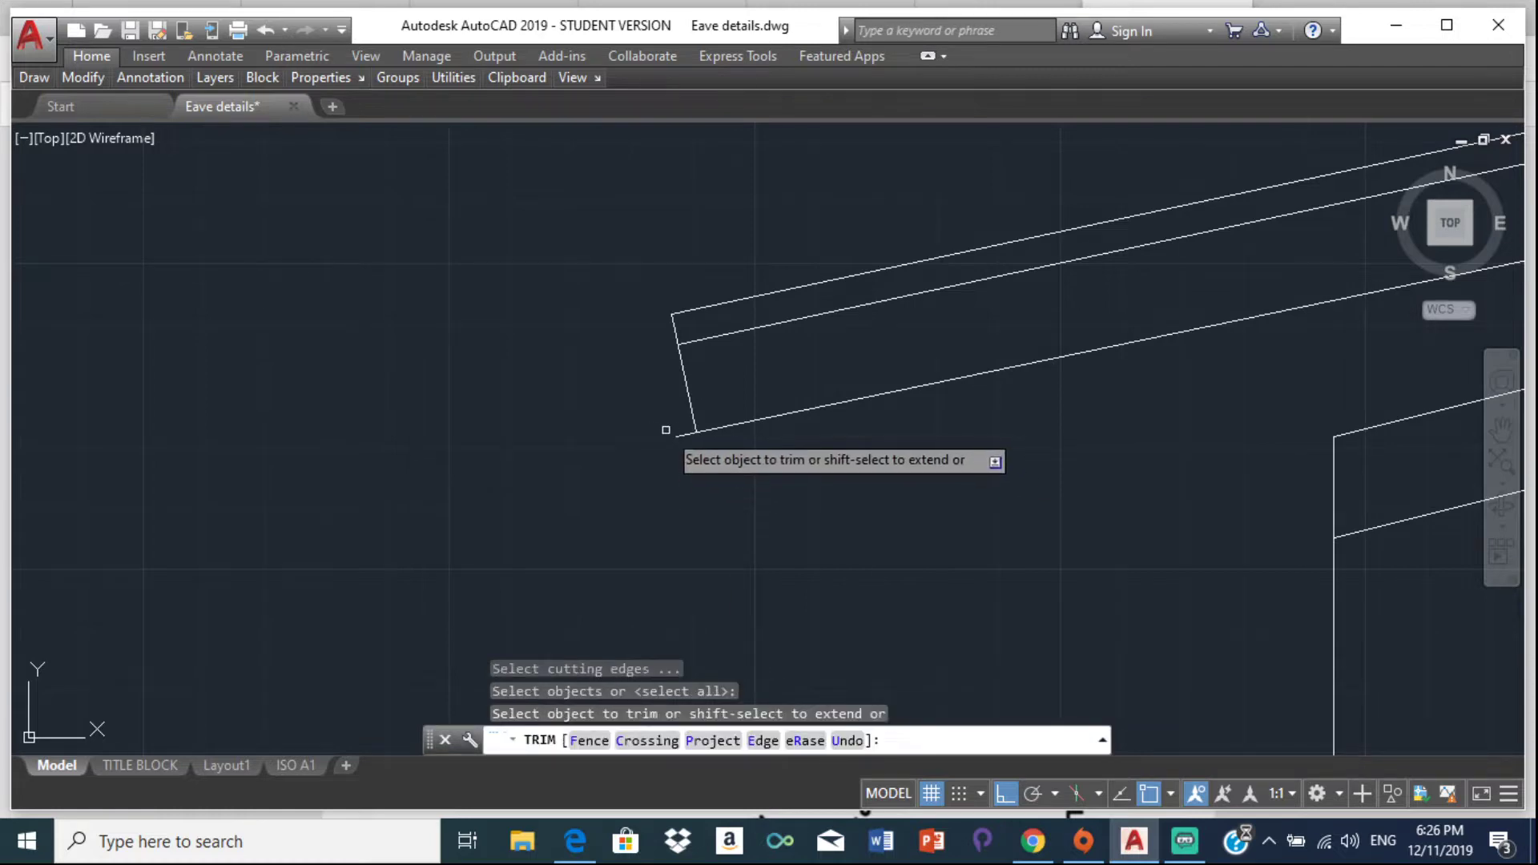
pyautogui.press('Escape')
pyautogui.scroll(-3, 652, 440)
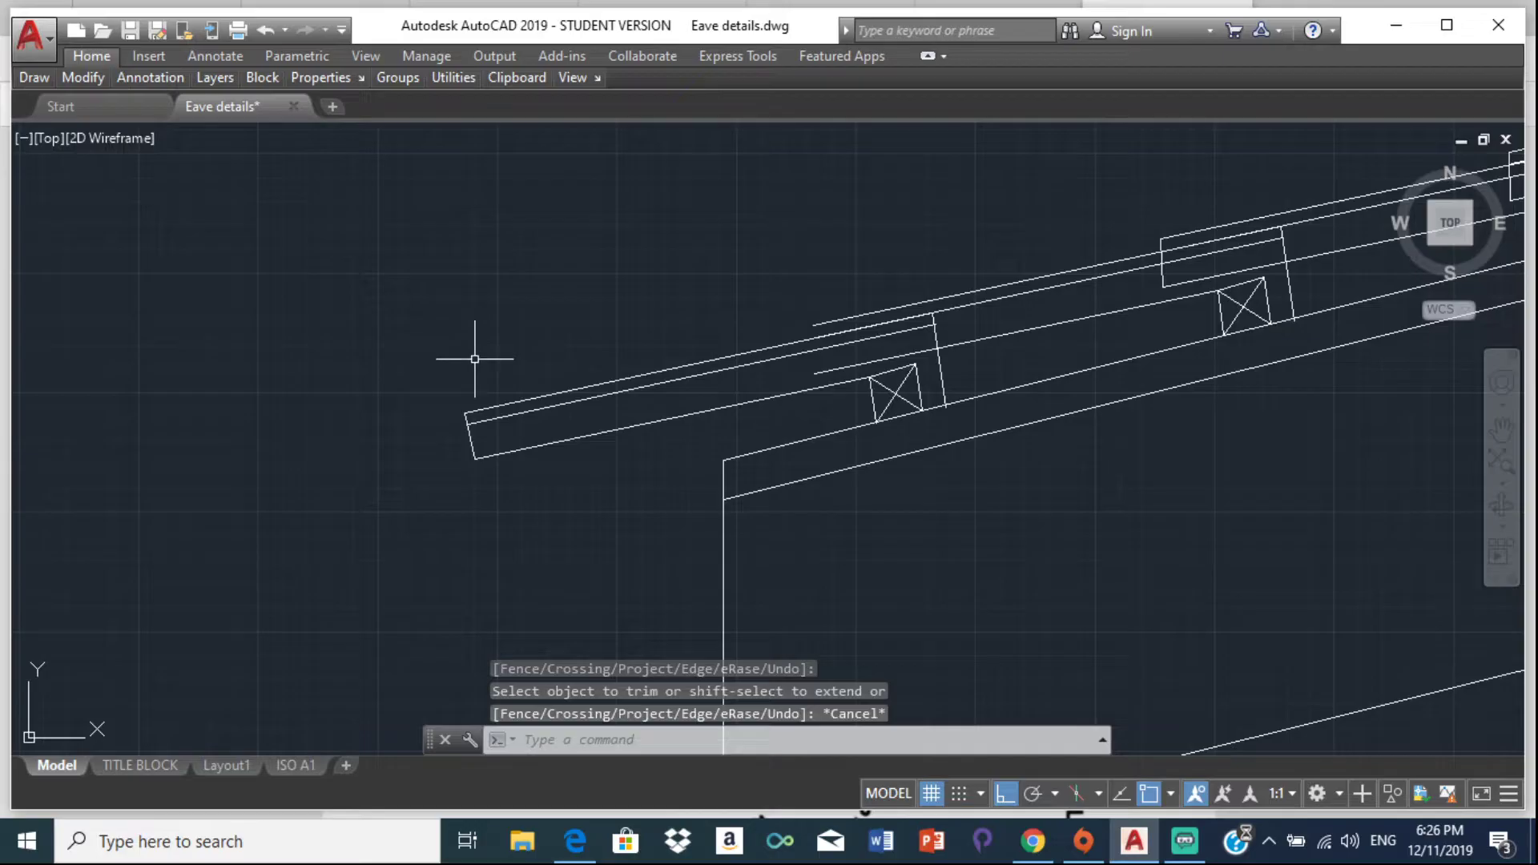
# Step: Draw a vertical line closing the lower end of the second roofing tile, between the ends of its top and bottom lines
pyautogui.write('l')
pyautogui.press('Return')
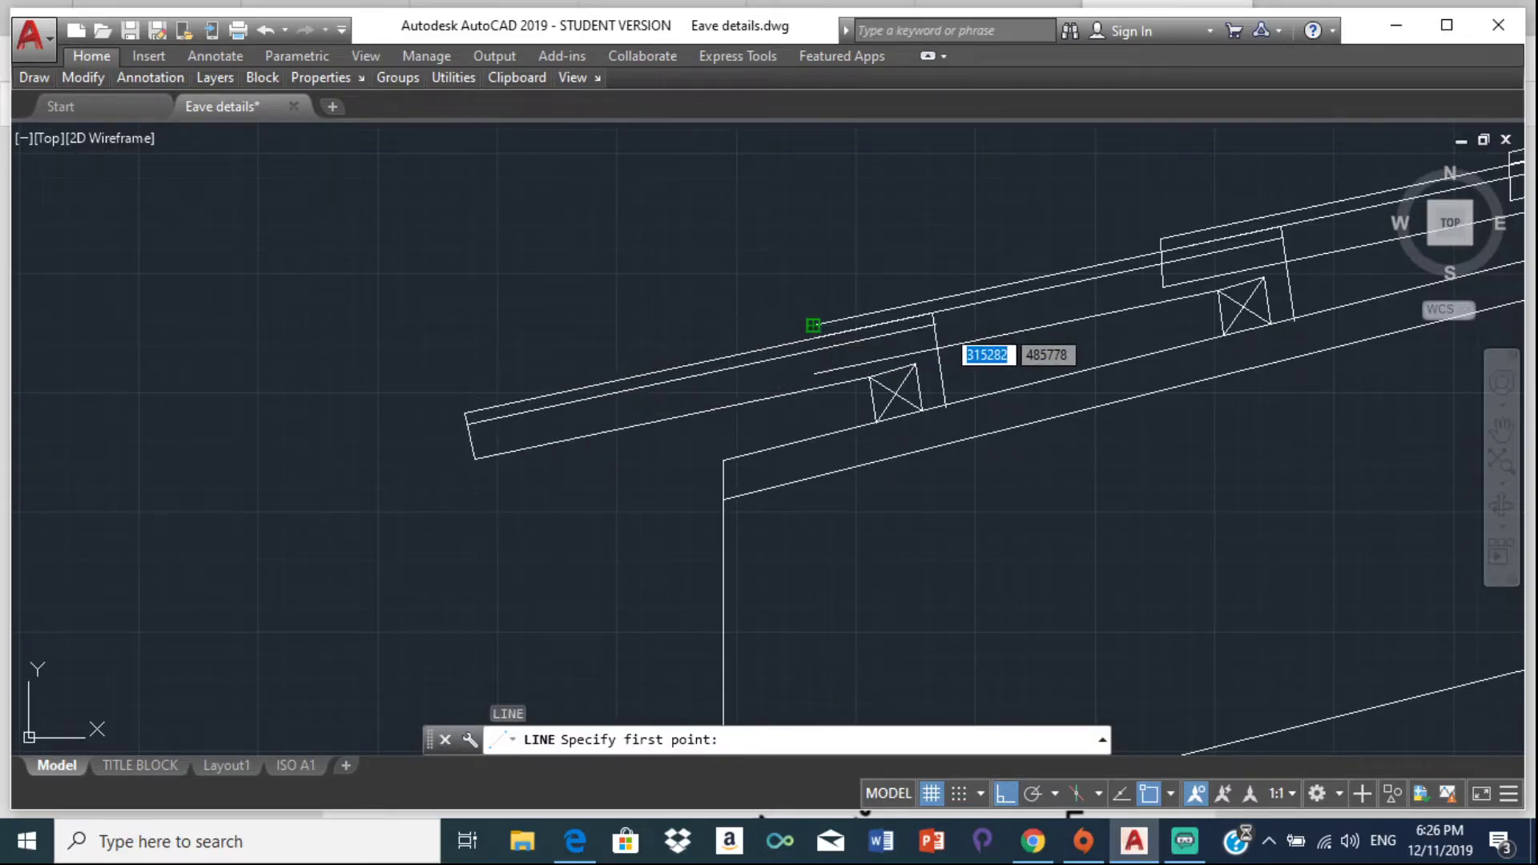
pyautogui.click(814, 373)
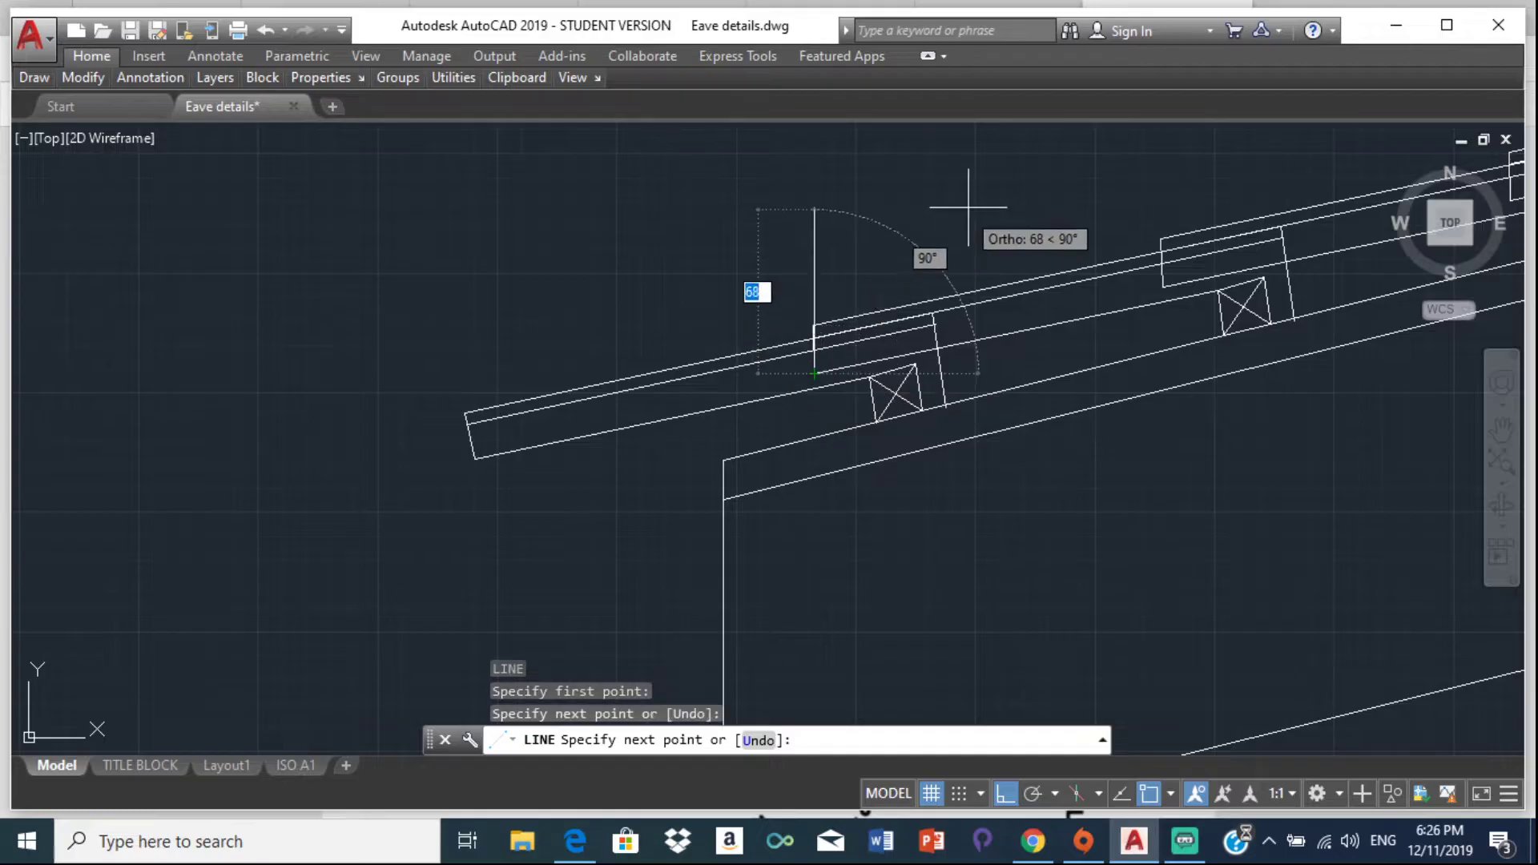
pyautogui.press('Escape')
pyautogui.scroll(4, 837, 335)
pyautogui.scroll(2, 809, 343)
pyautogui.scroll(-8, 700, 343)
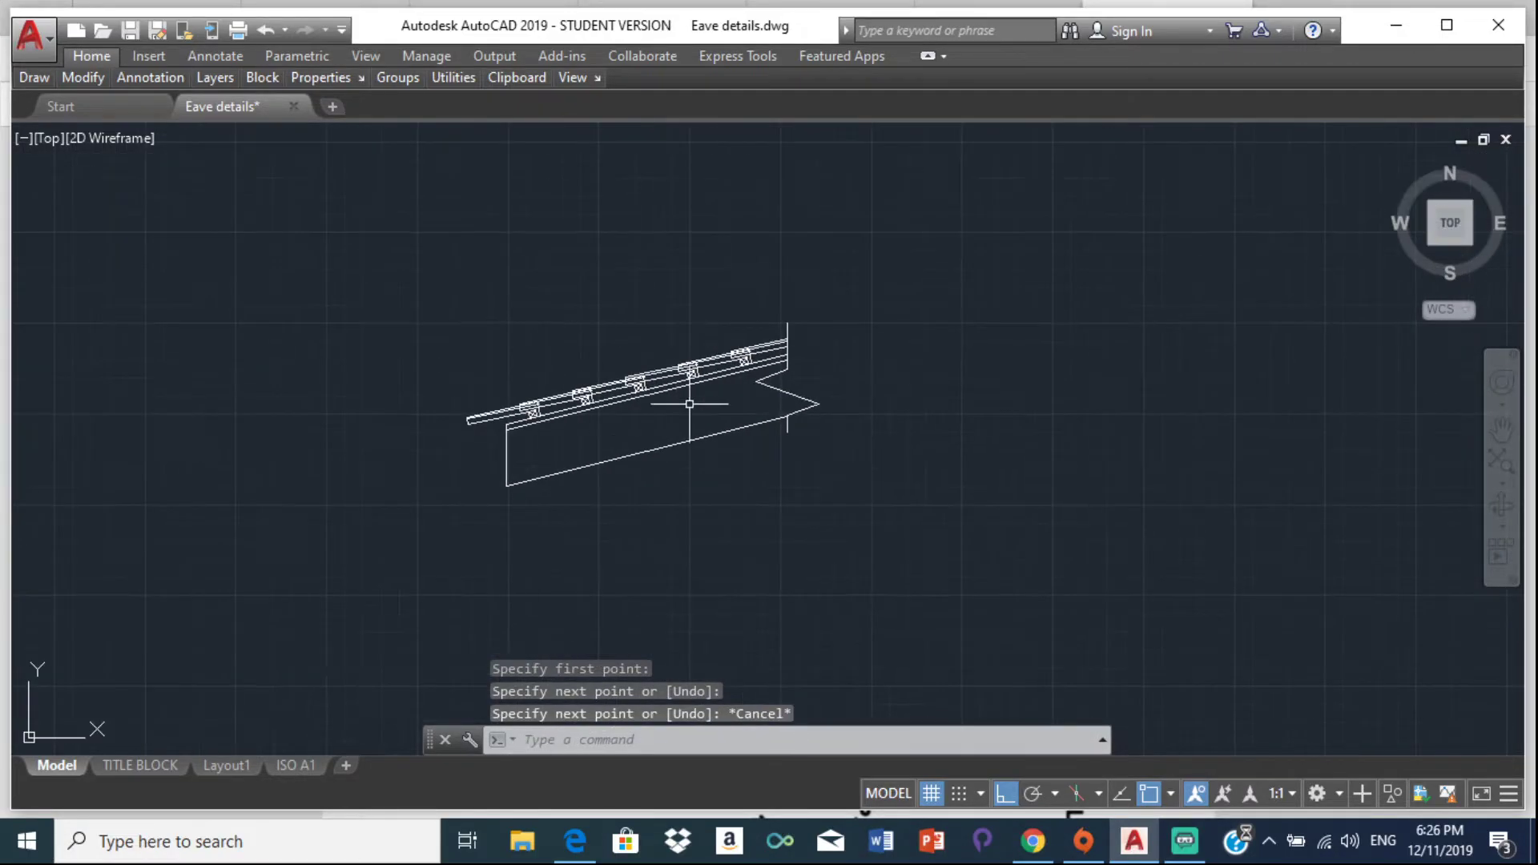
# Step: Examine the roof's upper end, compare it with the typical ridge detail in the reference PDF in Edge, and return to AutoCAD
pyautogui.scroll(2, 713, 402)
pyautogui.scroll(4, 827, 322)
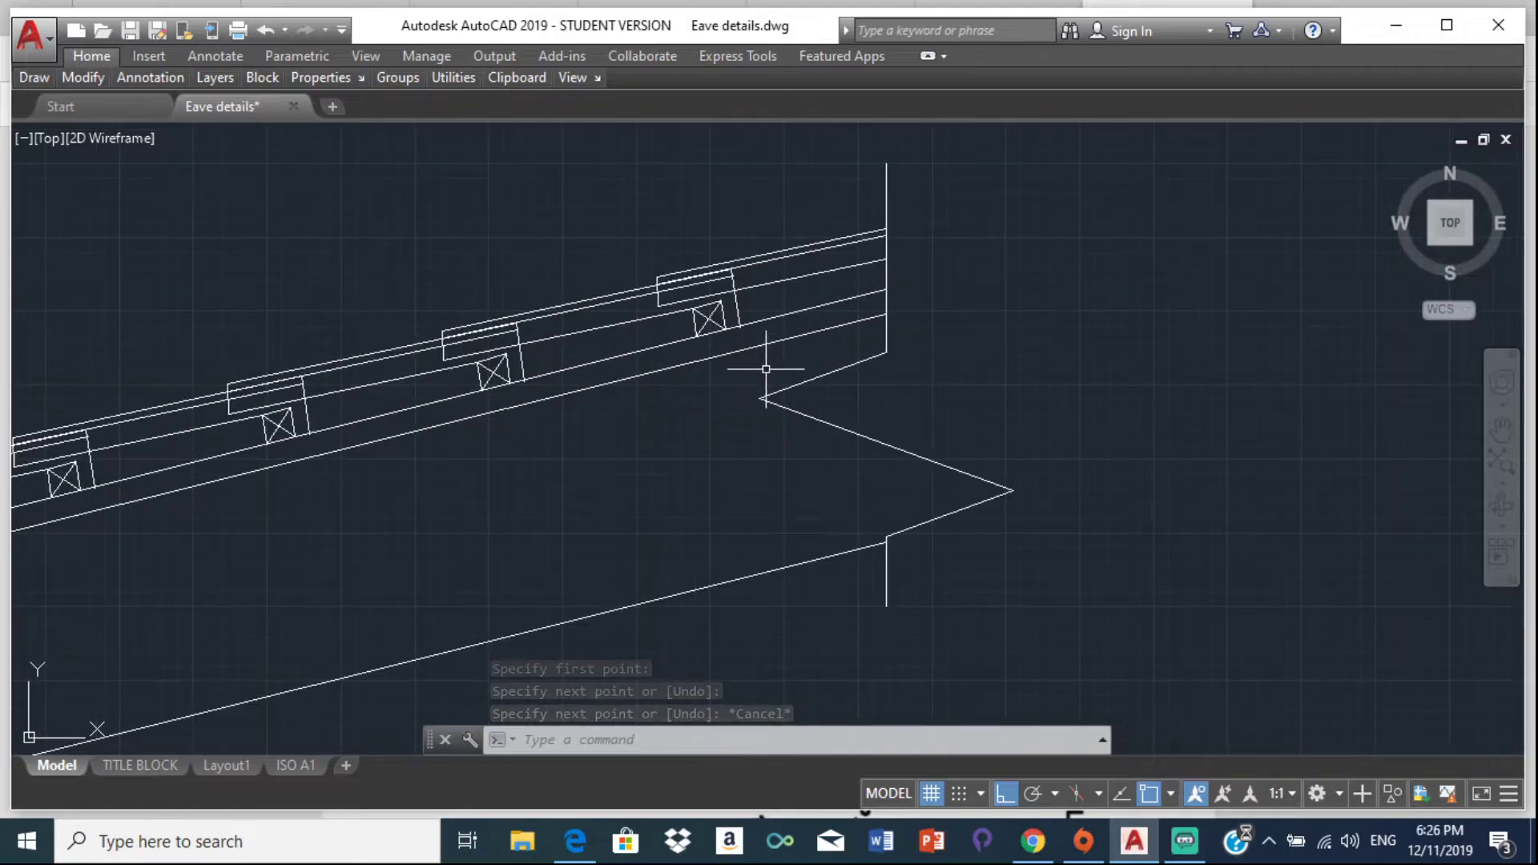
pyautogui.moveTo(767, 408); pyautogui.dragTo(818, 390, button='middle')
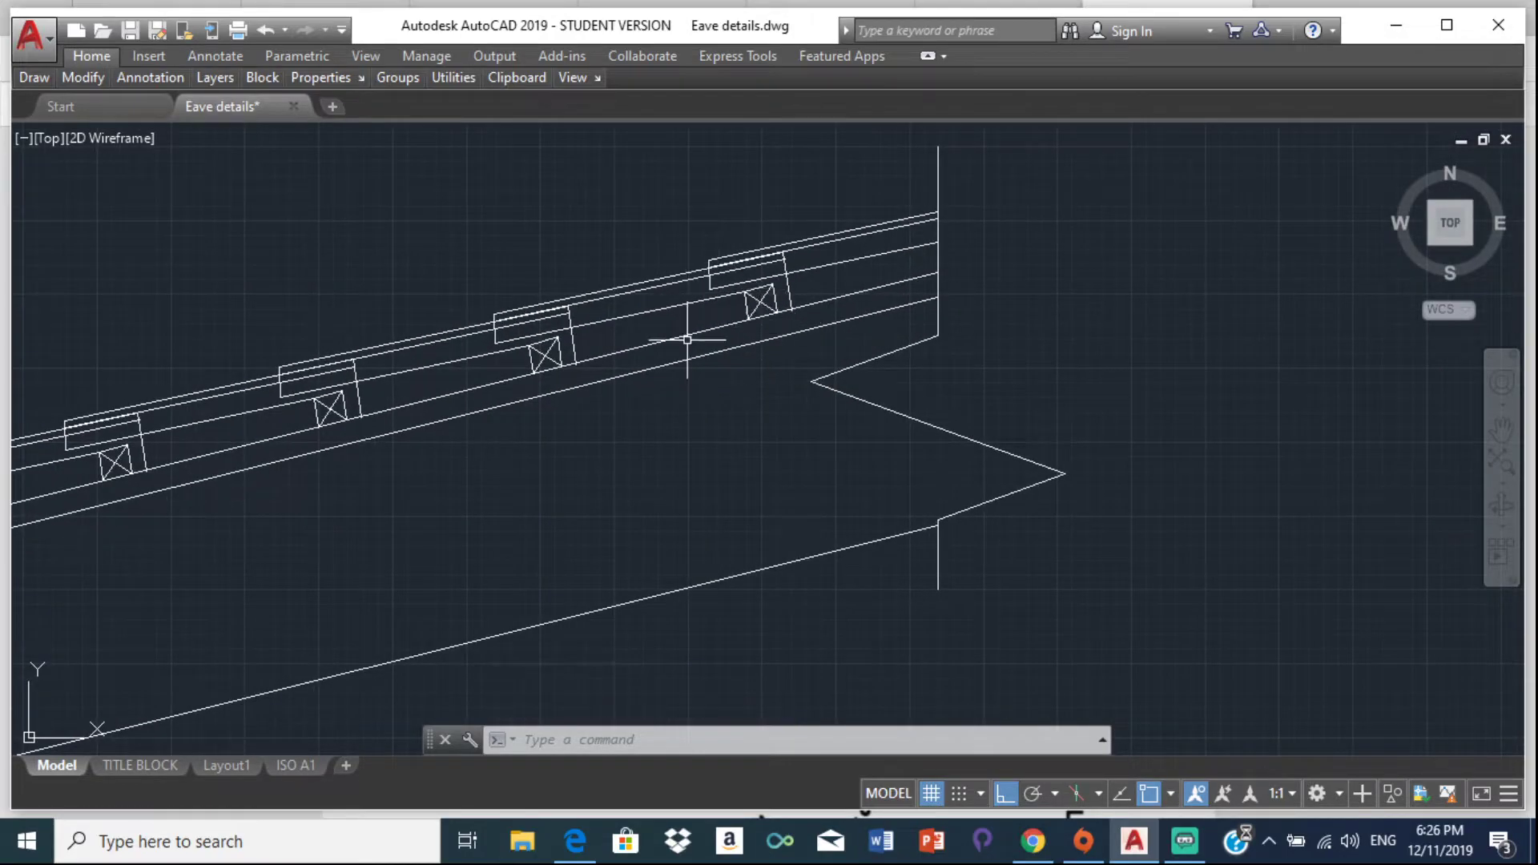
pyautogui.scroll(-5, 602, 522)
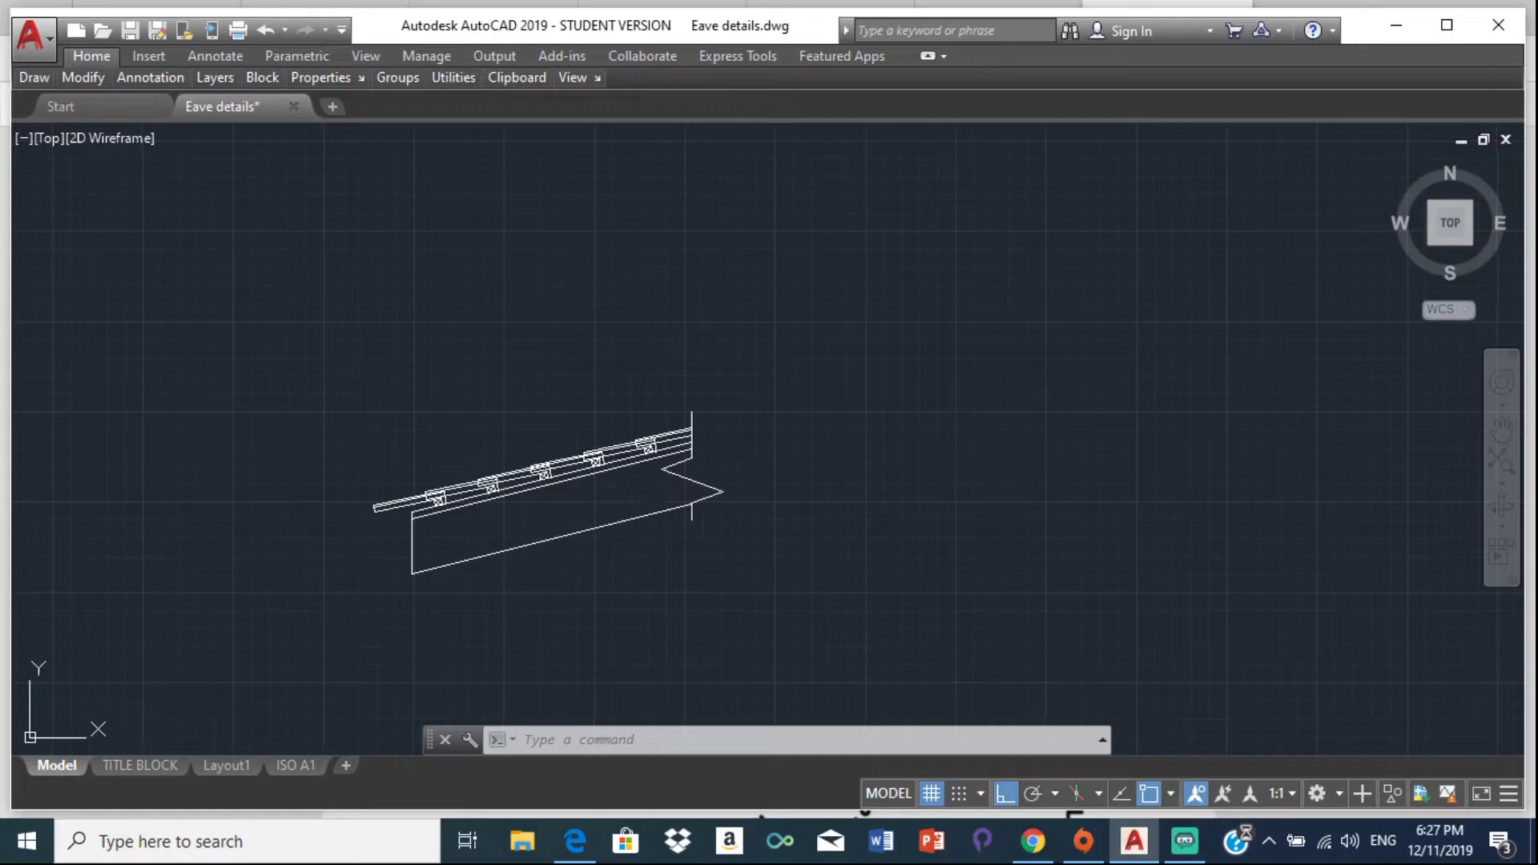
pyautogui.click(576, 841)
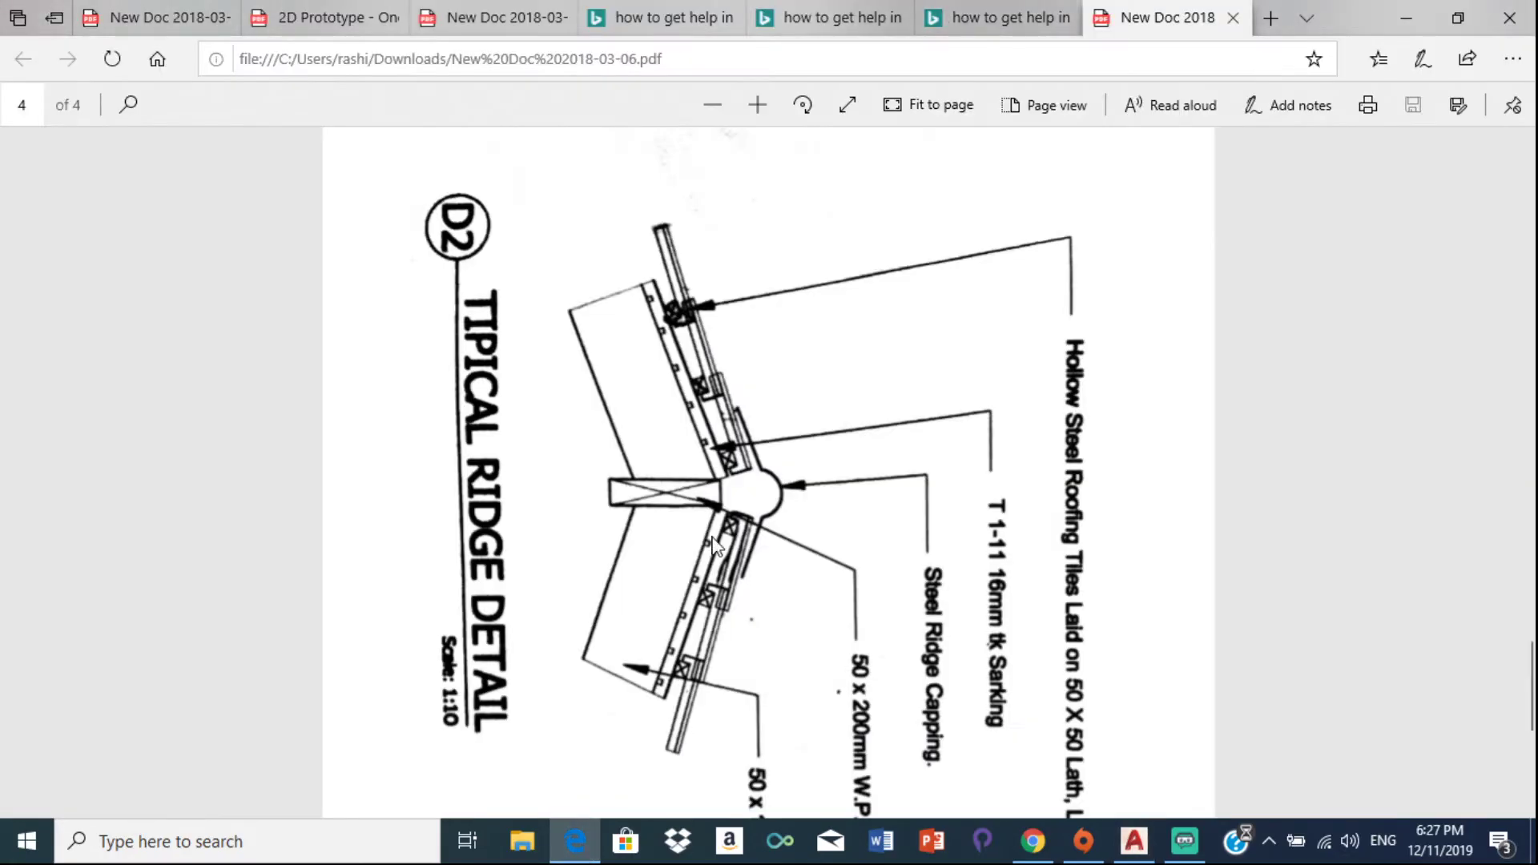
pyautogui.click(595, 832)
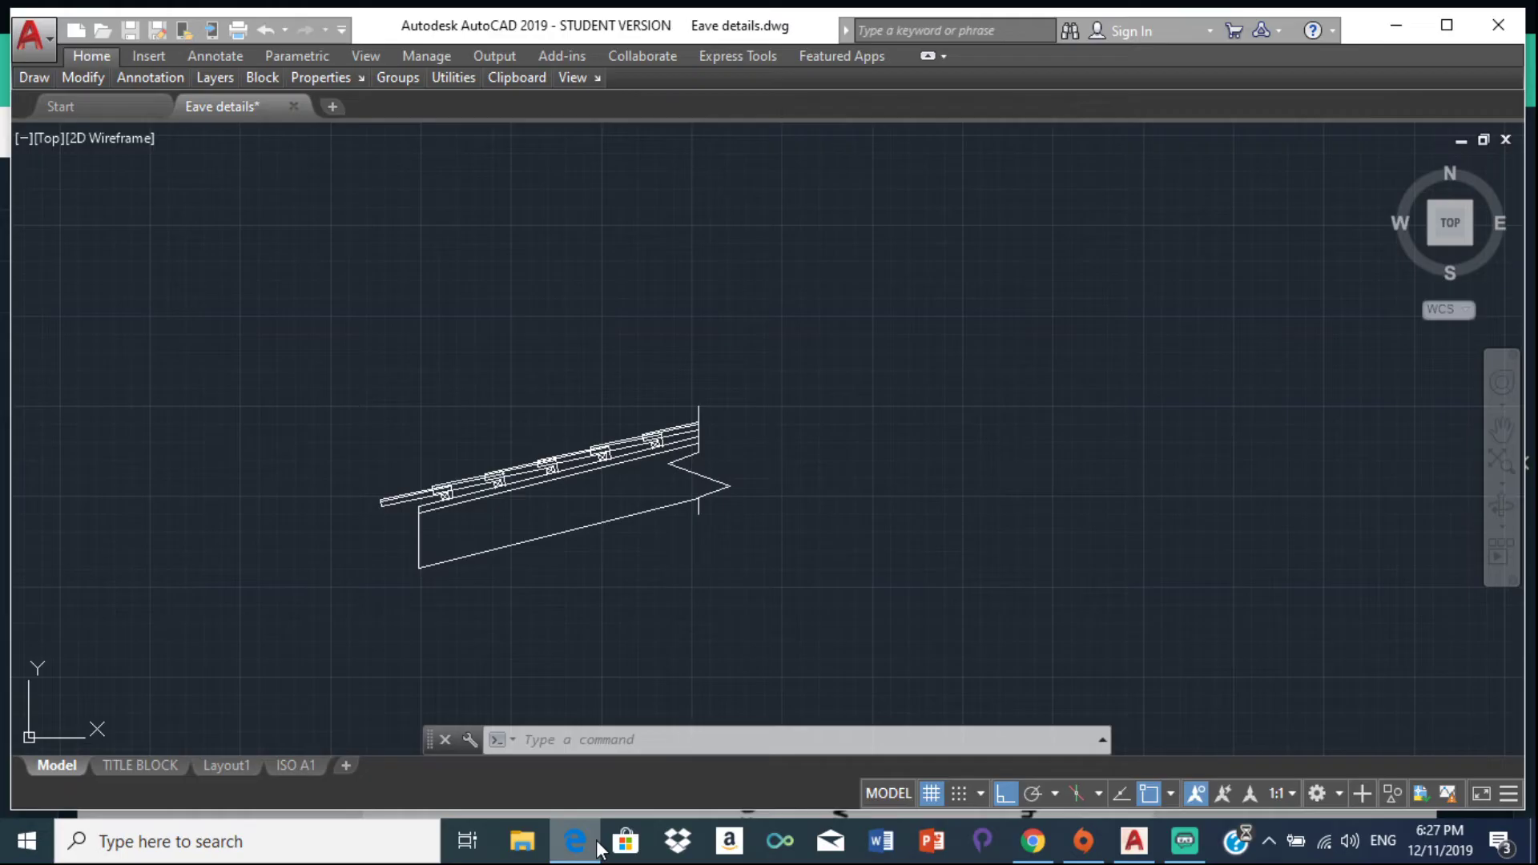
# Step: Draw a vertical line from the foot of the uppermost slanted tile end down past the rafter's bottom line
pyautogui.scroll(6, 584, 497)
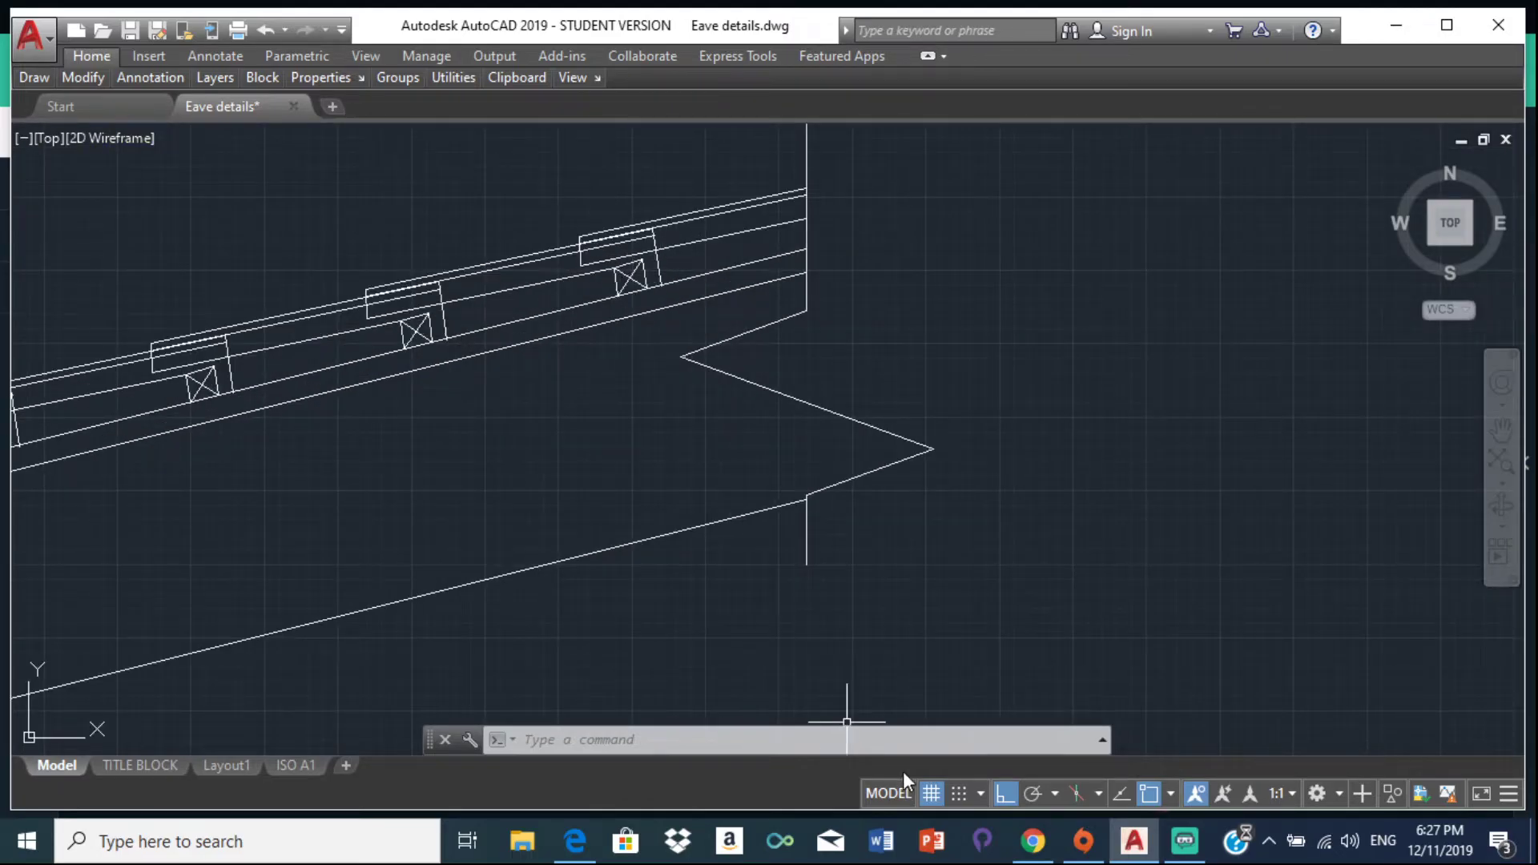
pyautogui.write('L')
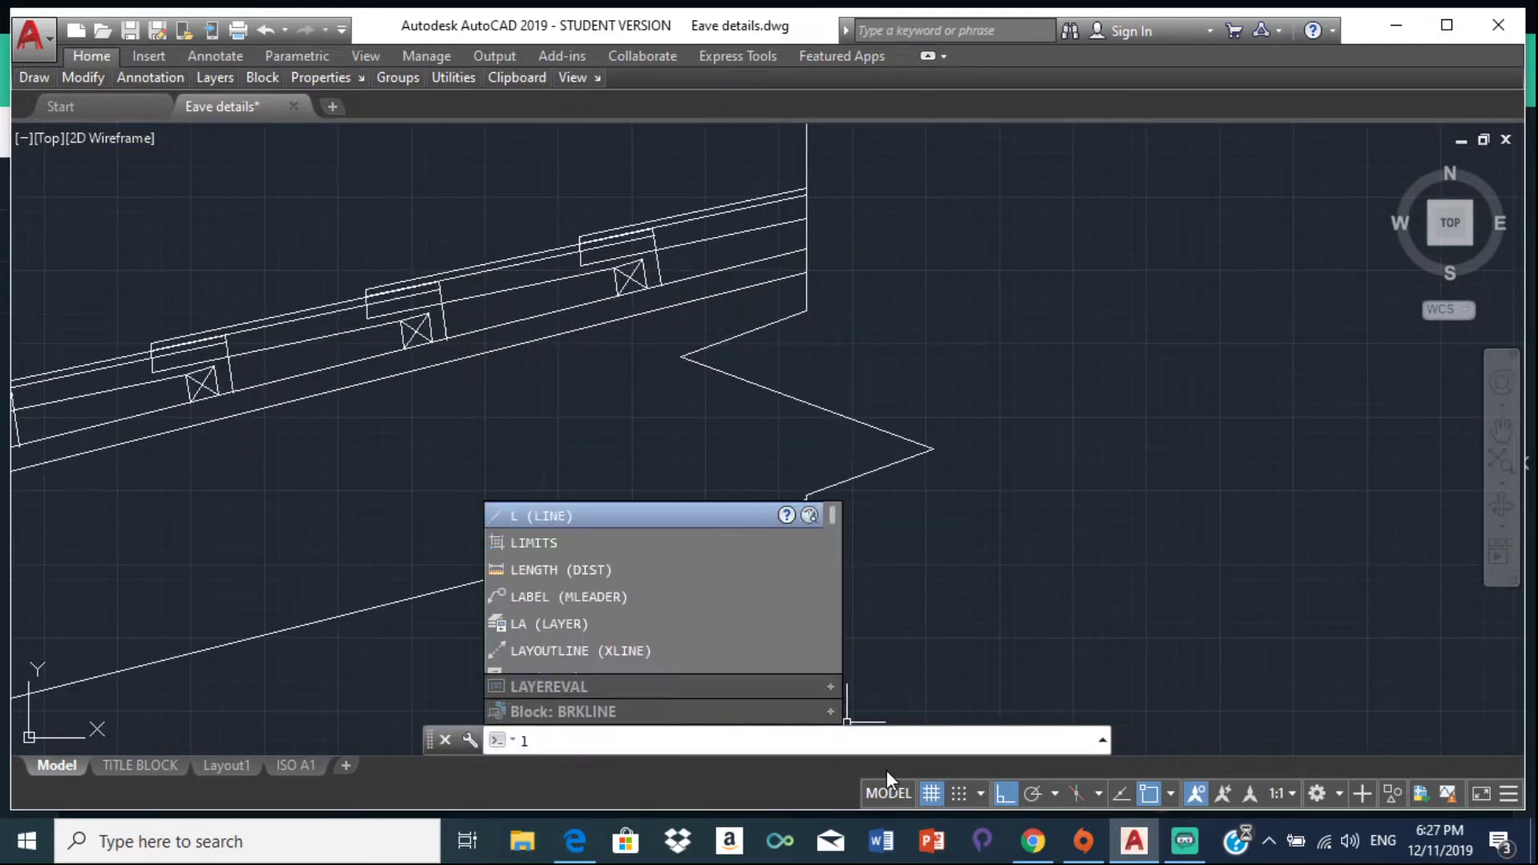
pyautogui.press('Return')
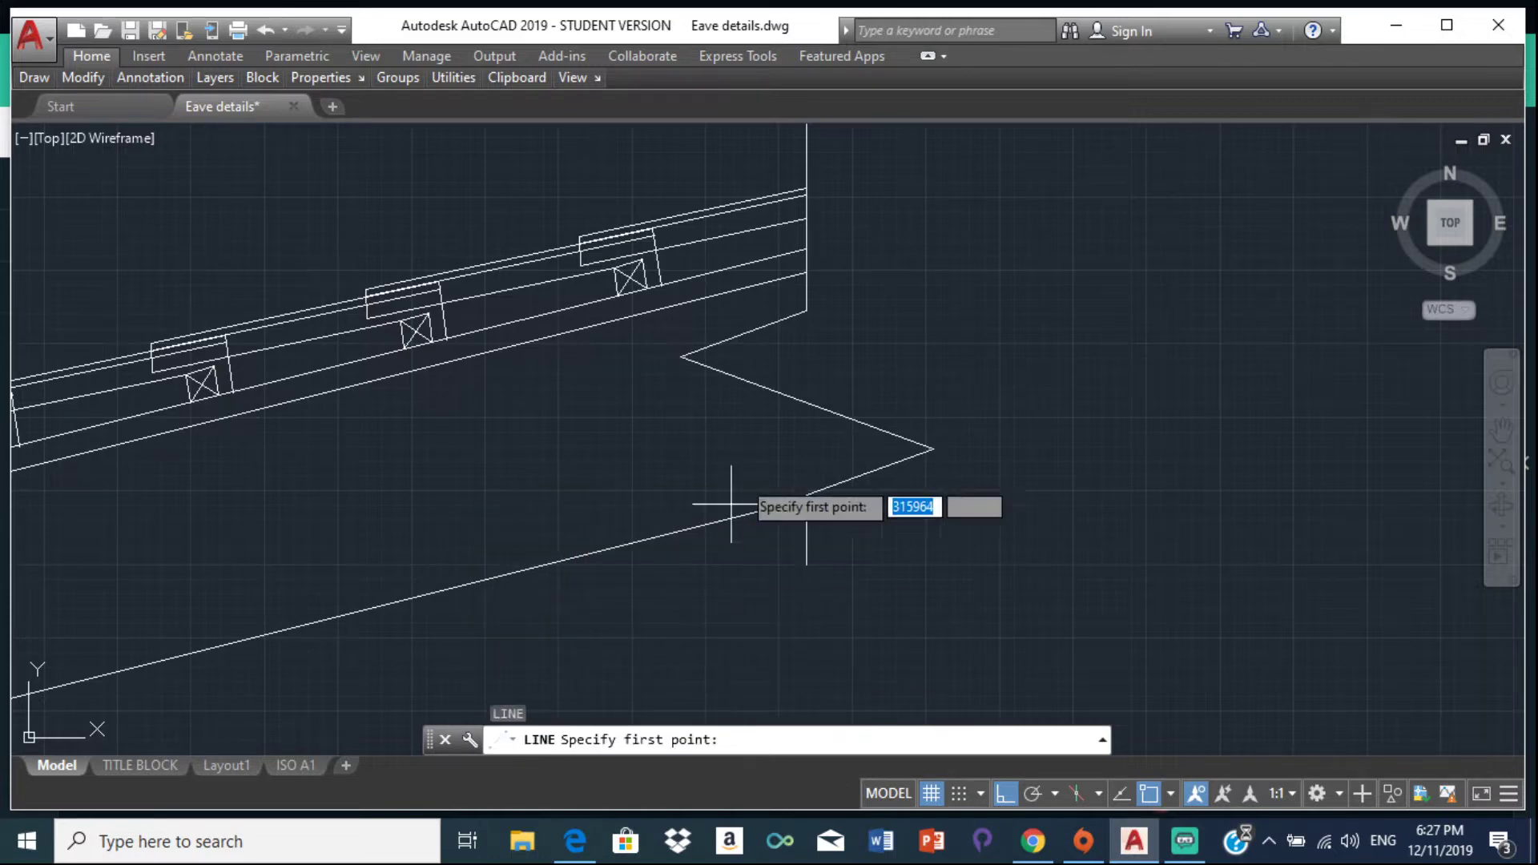
pyautogui.click(661, 284)
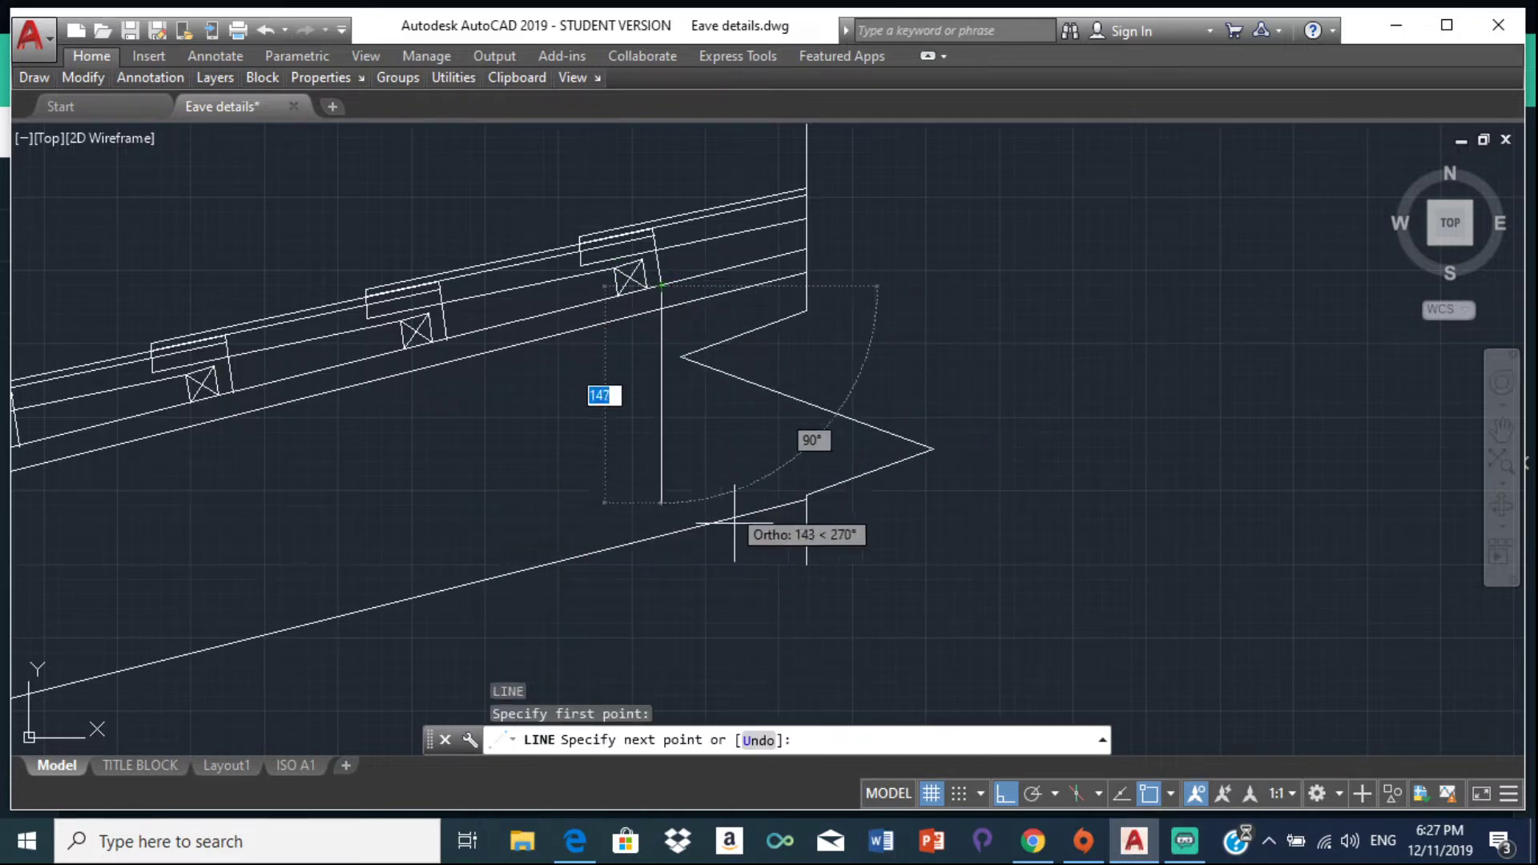
pyautogui.click(740, 600)
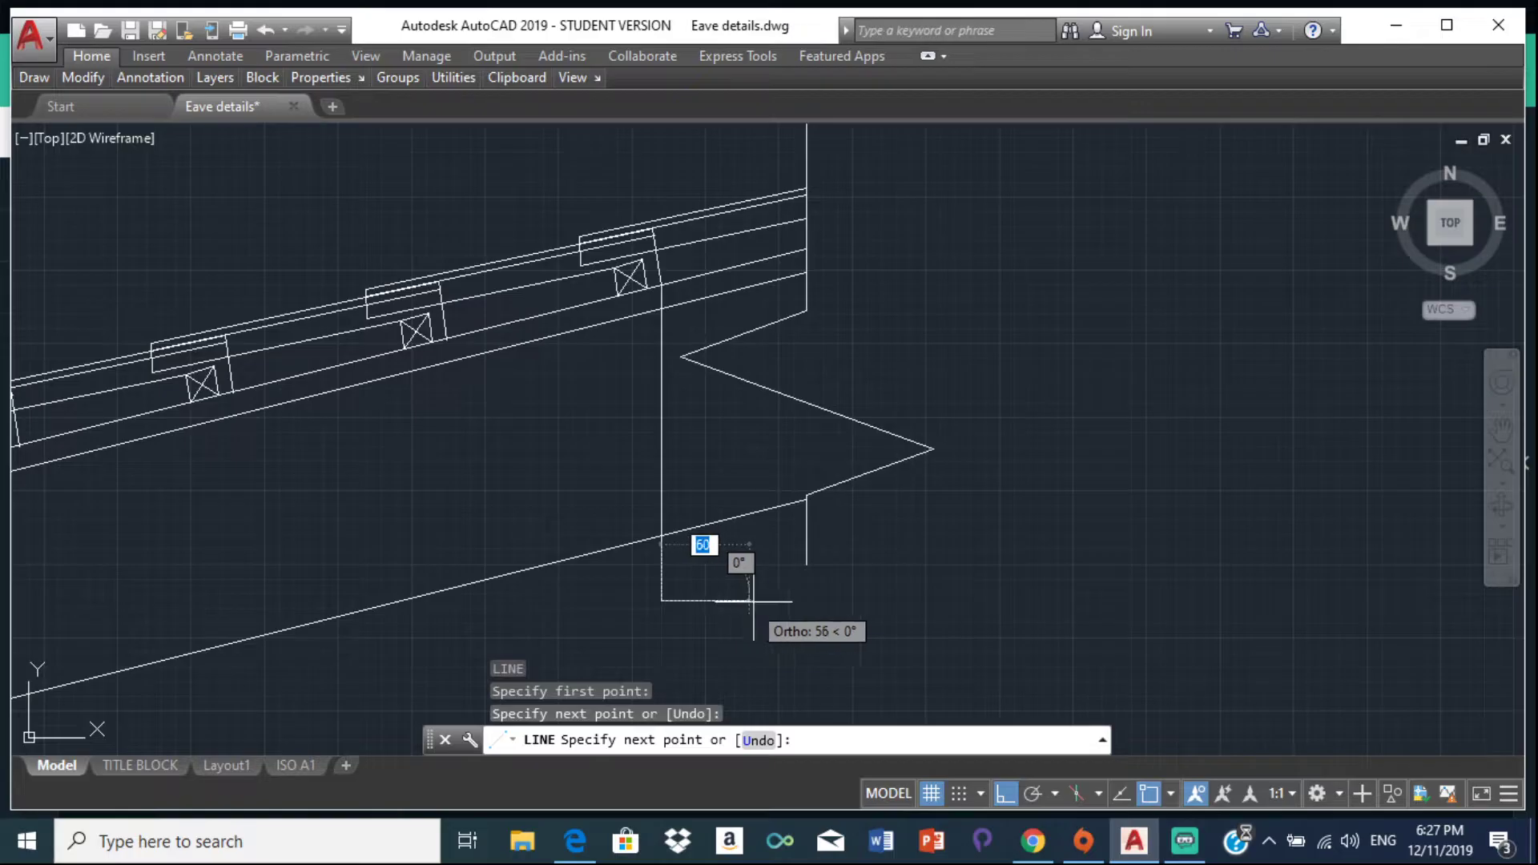
pyautogui.press('Escape')
# Step: Turn Ortho off and stretch the upper end of the uppermost slanted tile end line beyond the top roofing line
pyautogui.scroll(4, 633, 228)
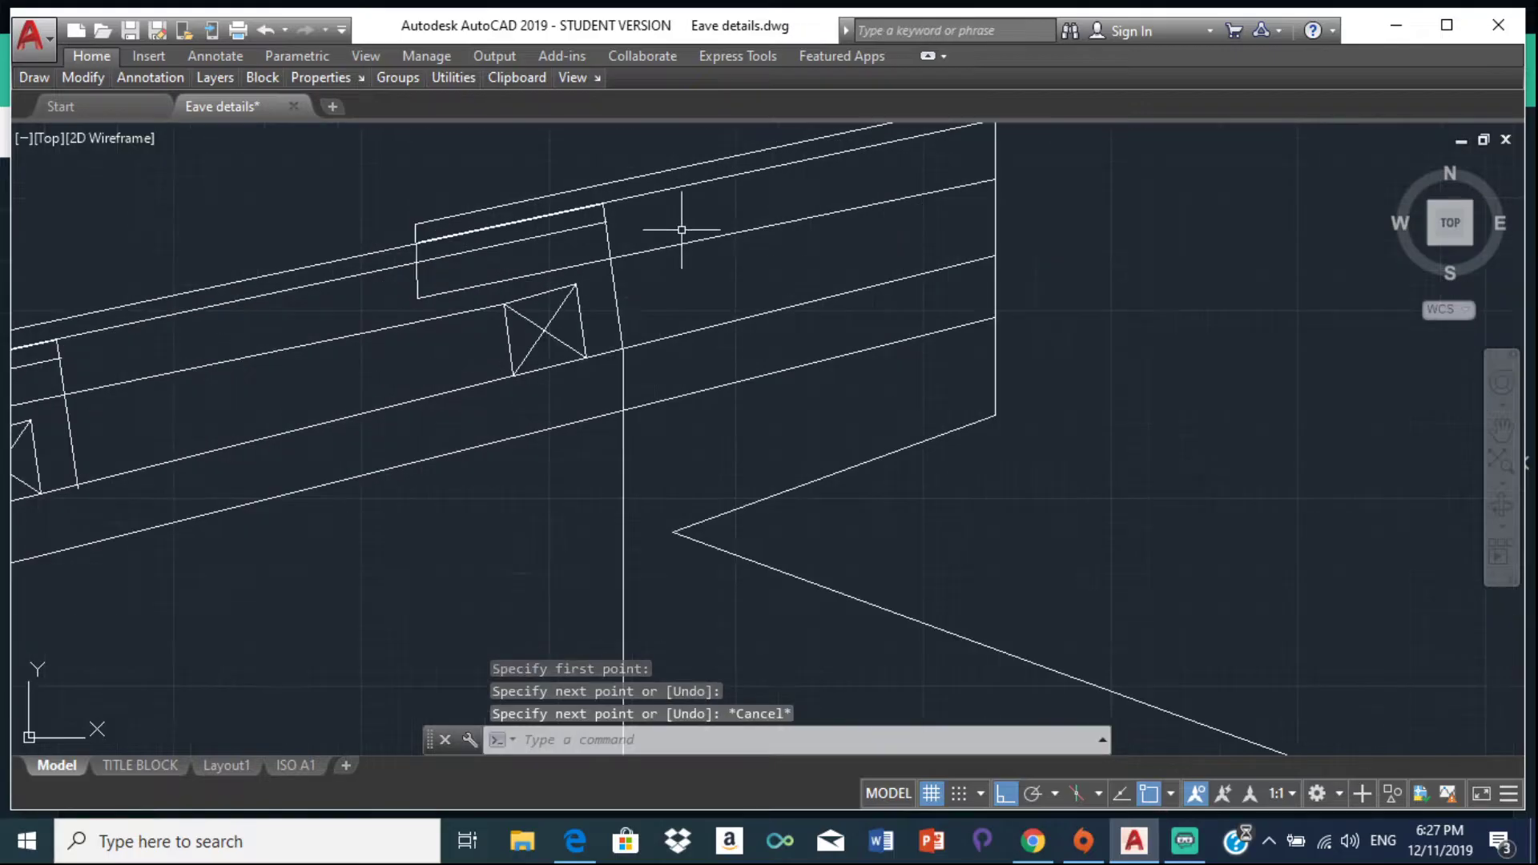
pyautogui.scroll(4, 608, 226)
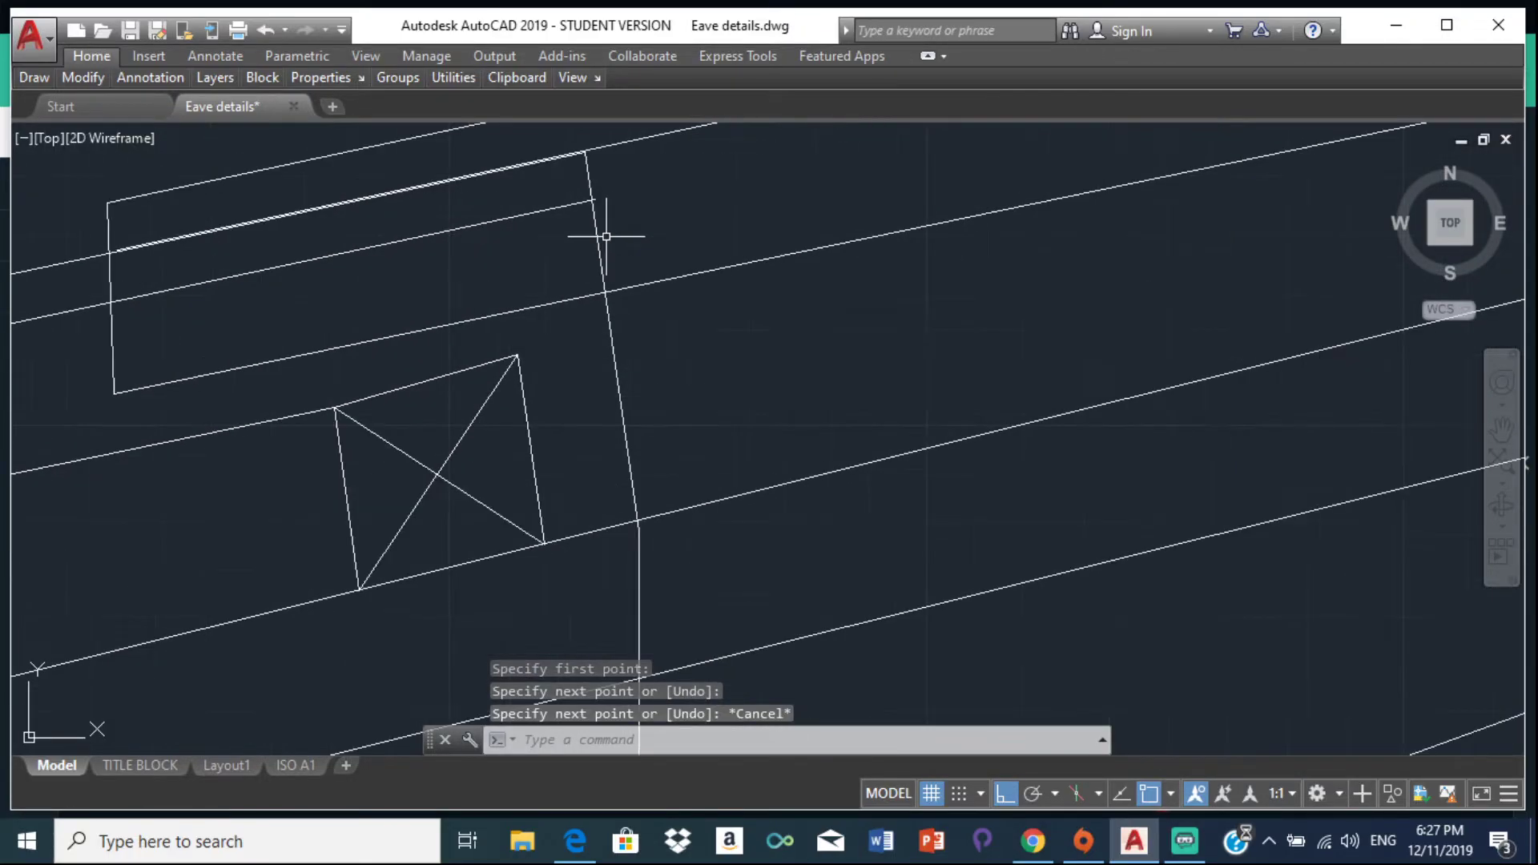
pyautogui.click(598, 231)
pyautogui.moveTo(586, 127); pyautogui.dragTo(655, 326, button='middle')
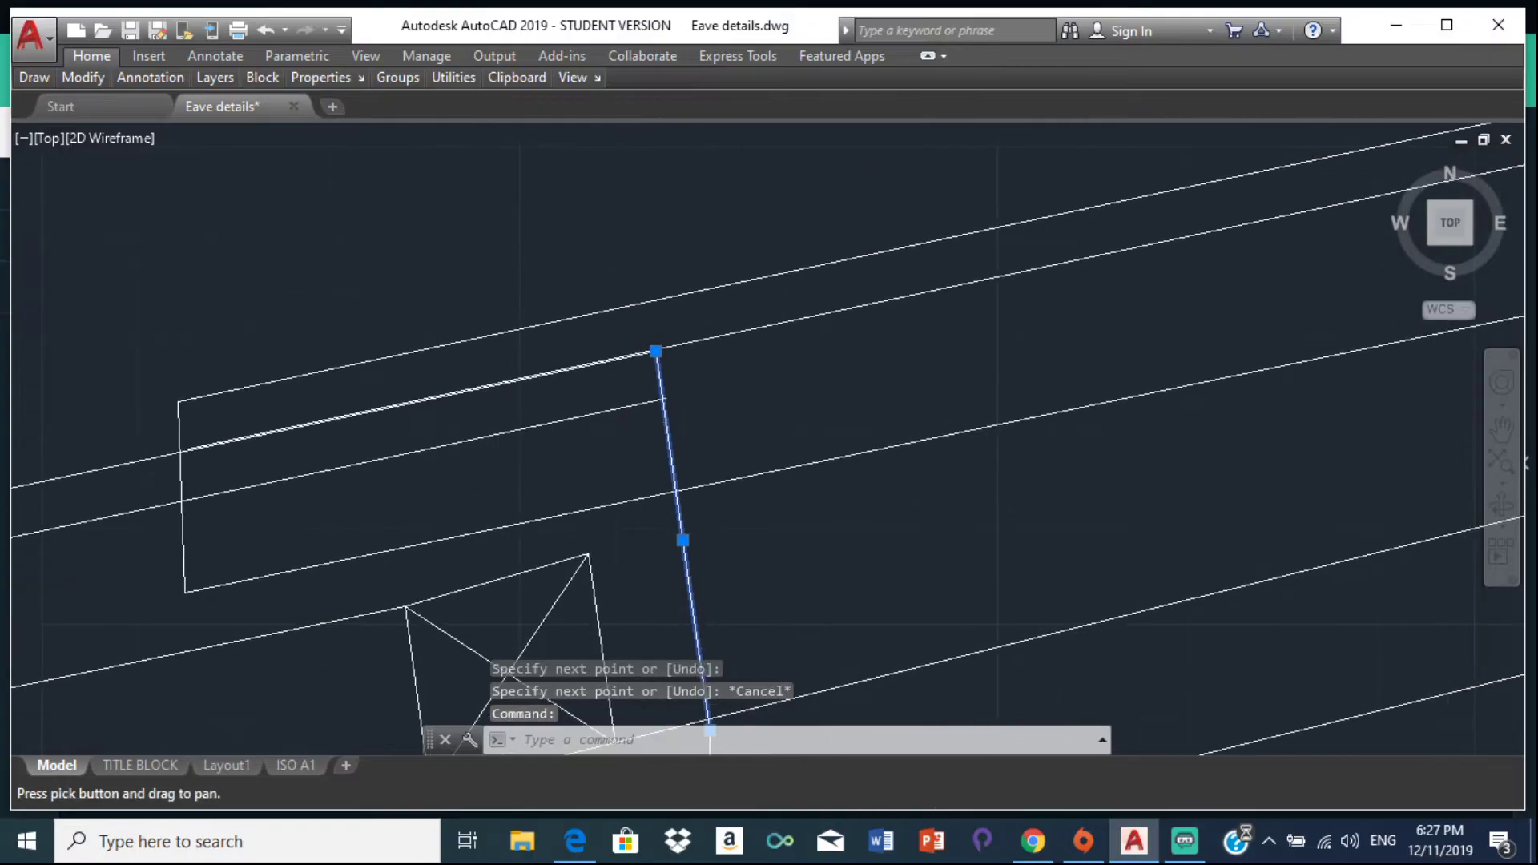
pyautogui.click(655, 350)
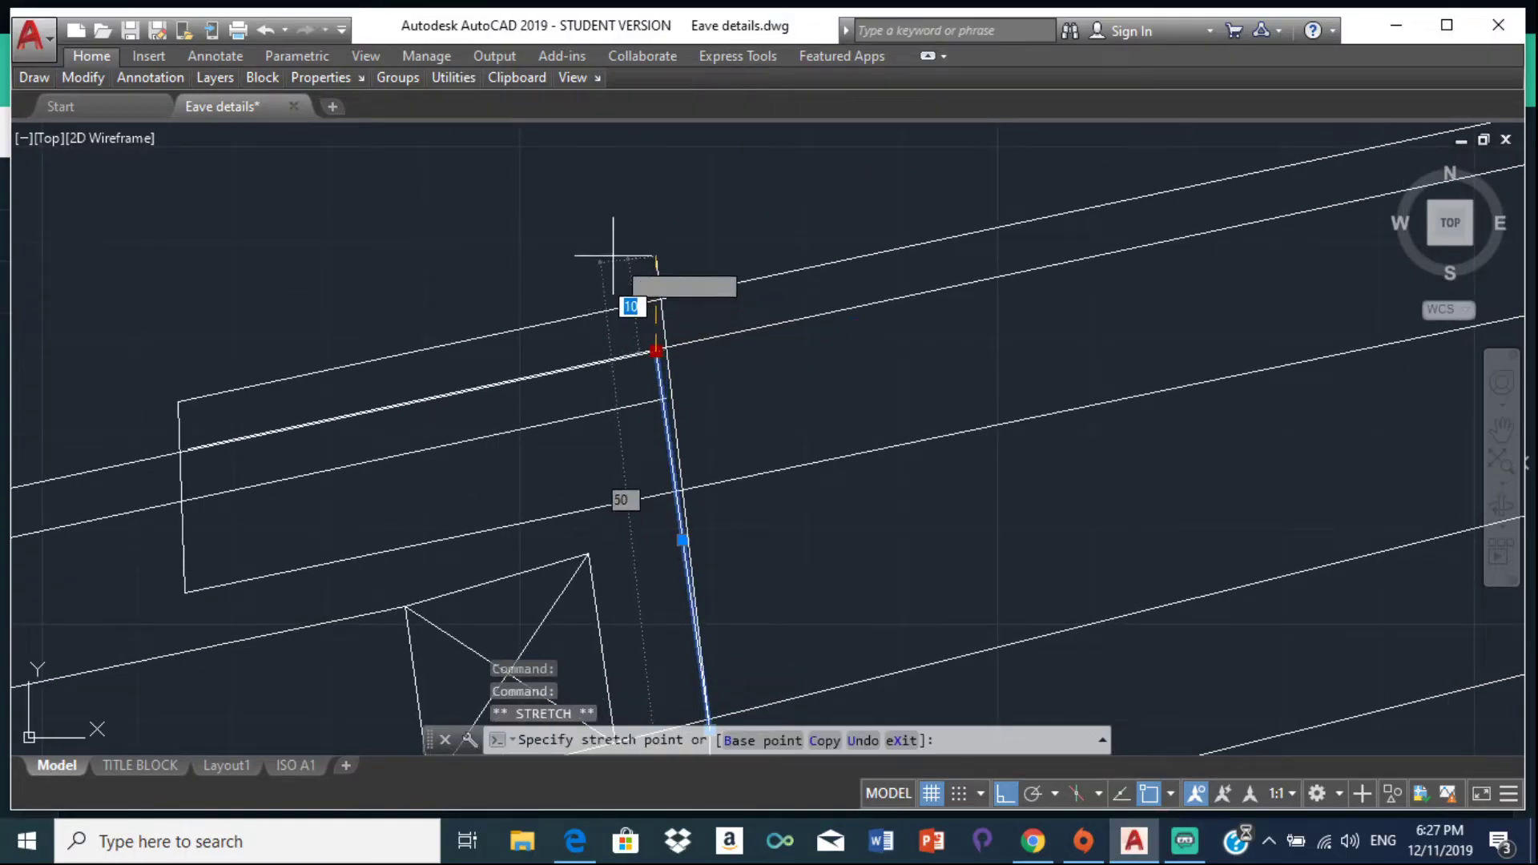
pyautogui.press('F8')
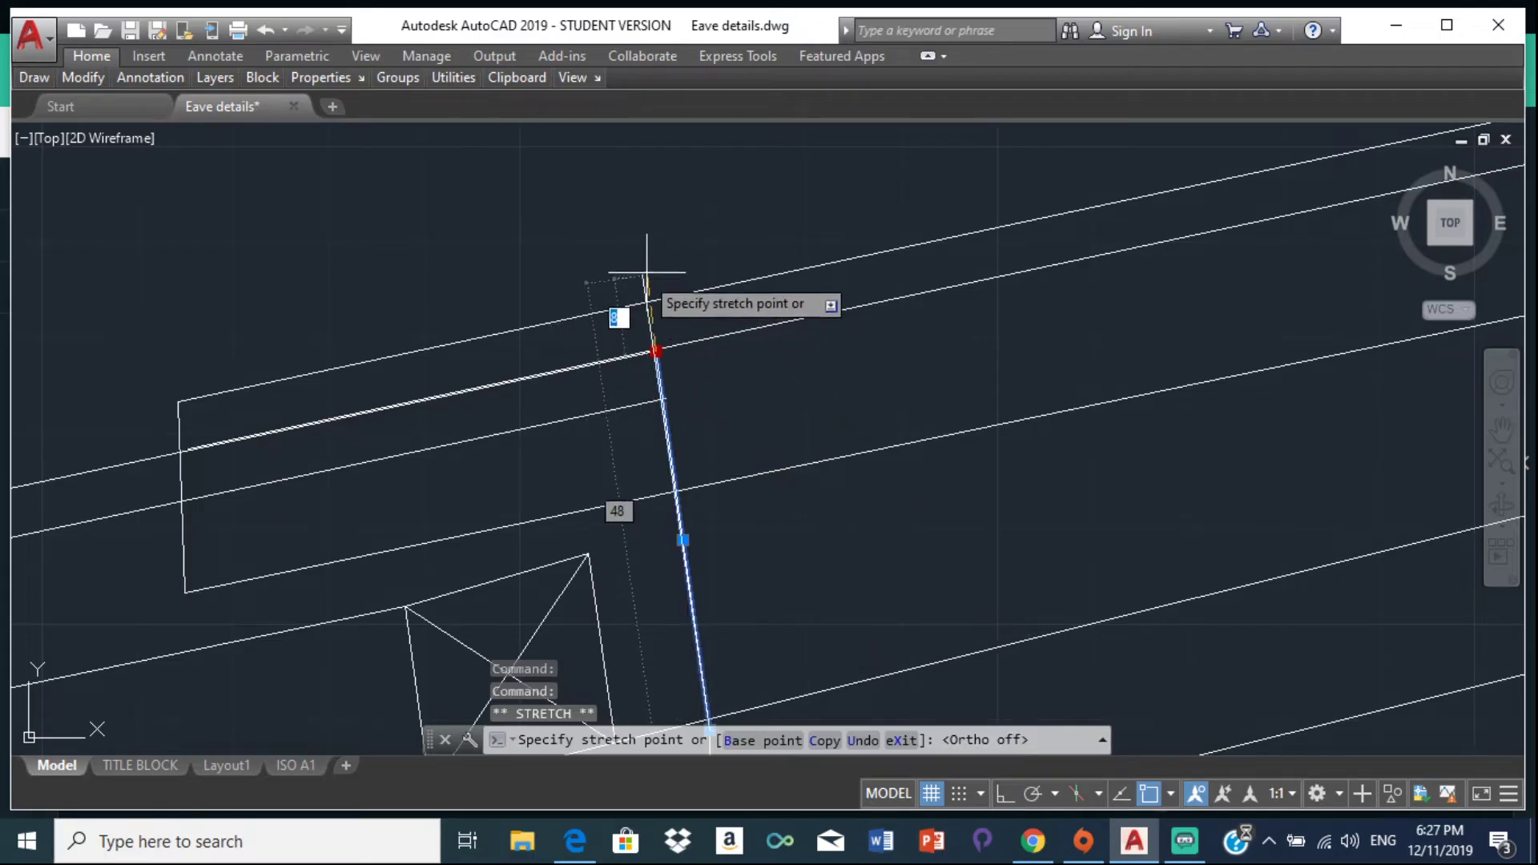
pyautogui.click(641, 250)
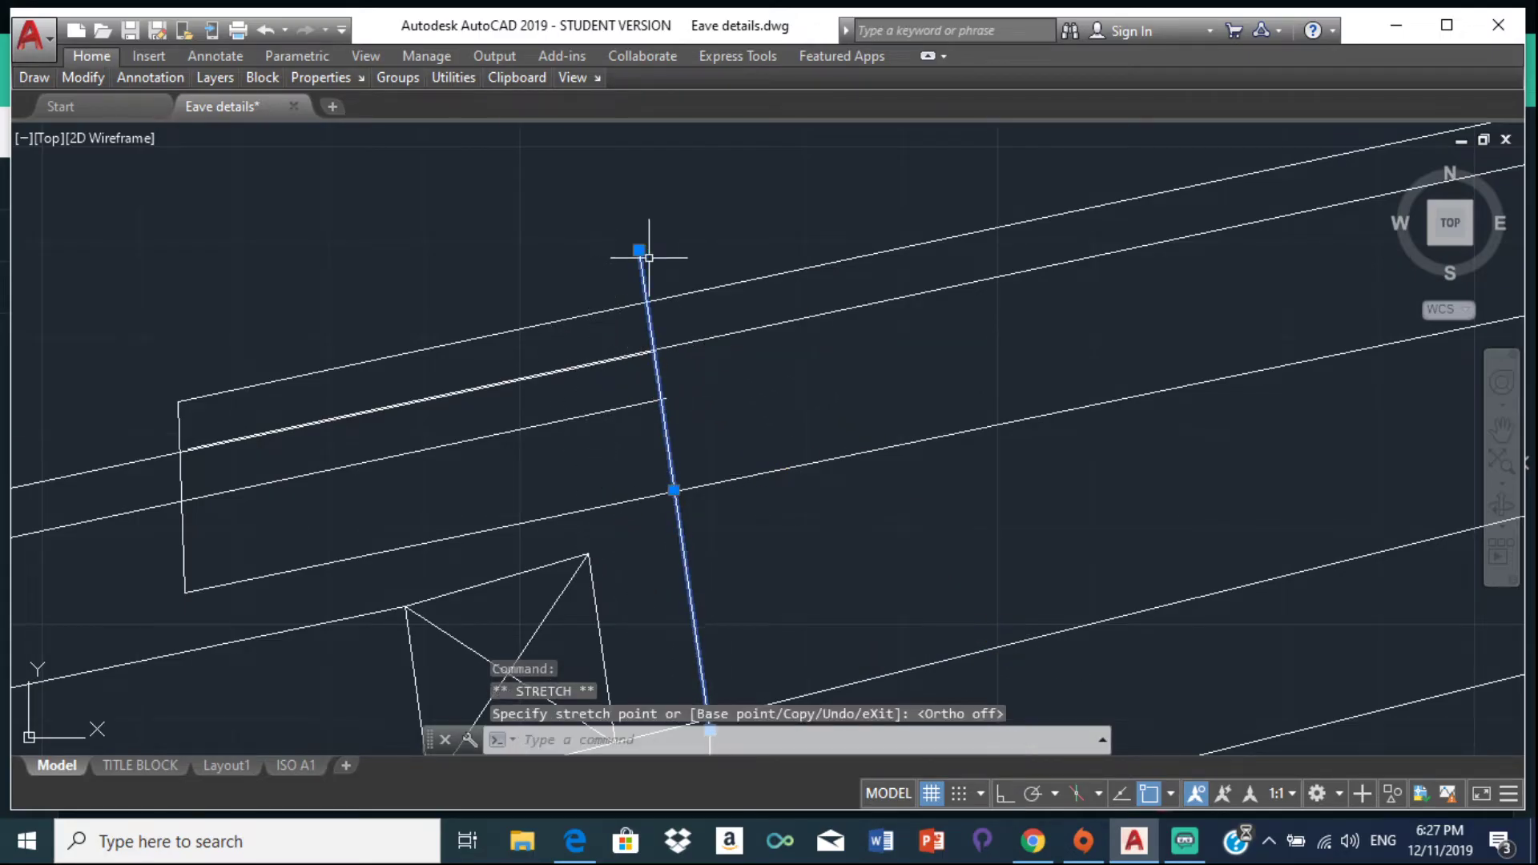
pyautogui.press('Escape')
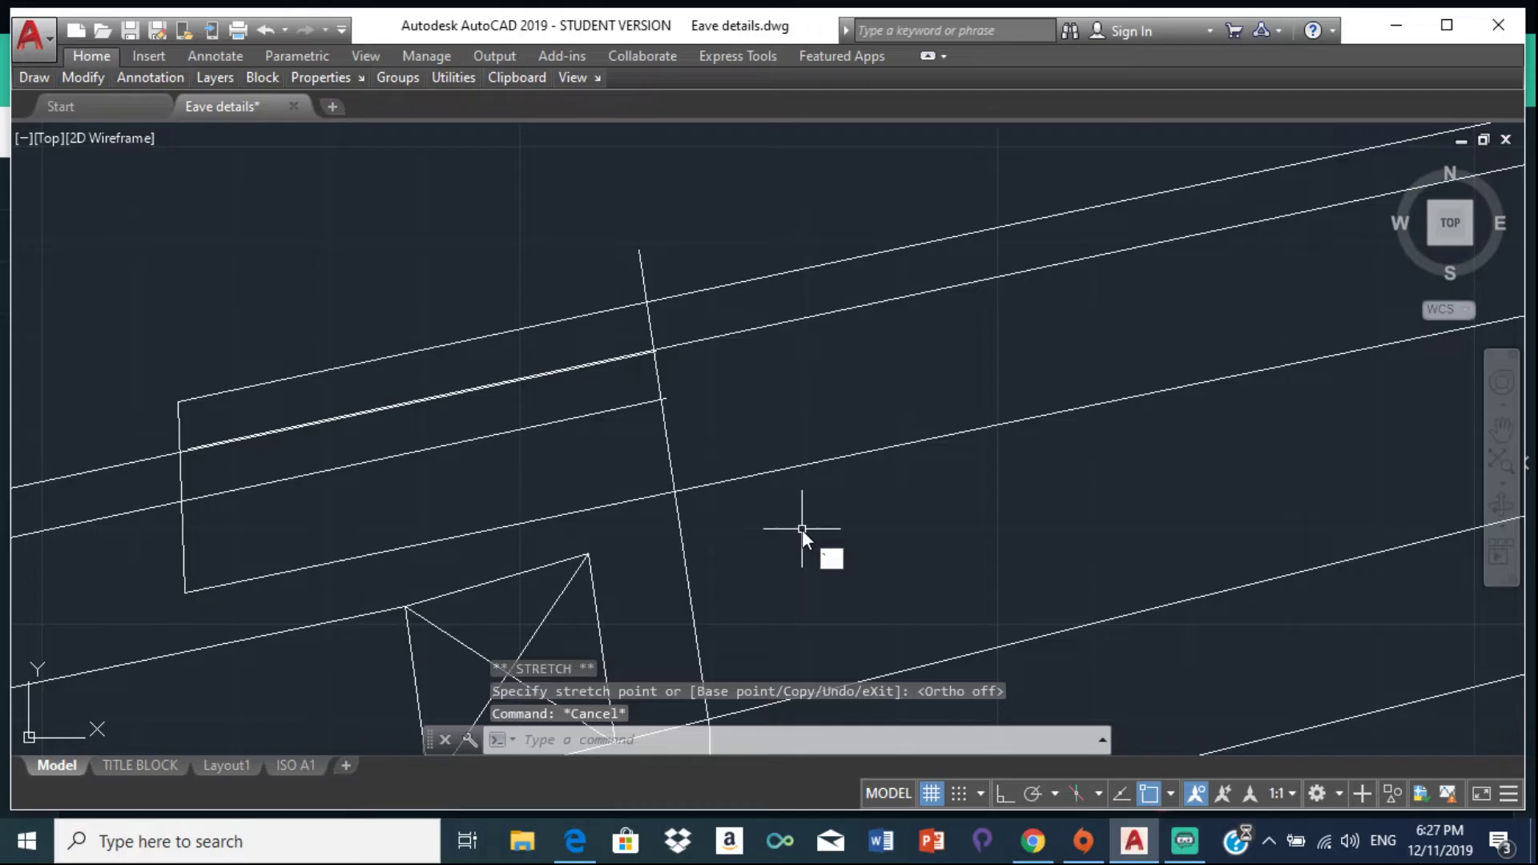
# Step: Trim the roofing tile lines that extend past the stretched slanted end line on the ridge side
pyautogui.press('Return')
pyautogui.press('Return')
pyautogui.click(693, 287)
pyautogui.click(701, 290)
pyautogui.click(702, 291)
pyautogui.click(713, 336)
pyautogui.scroll(4, 685, 404)
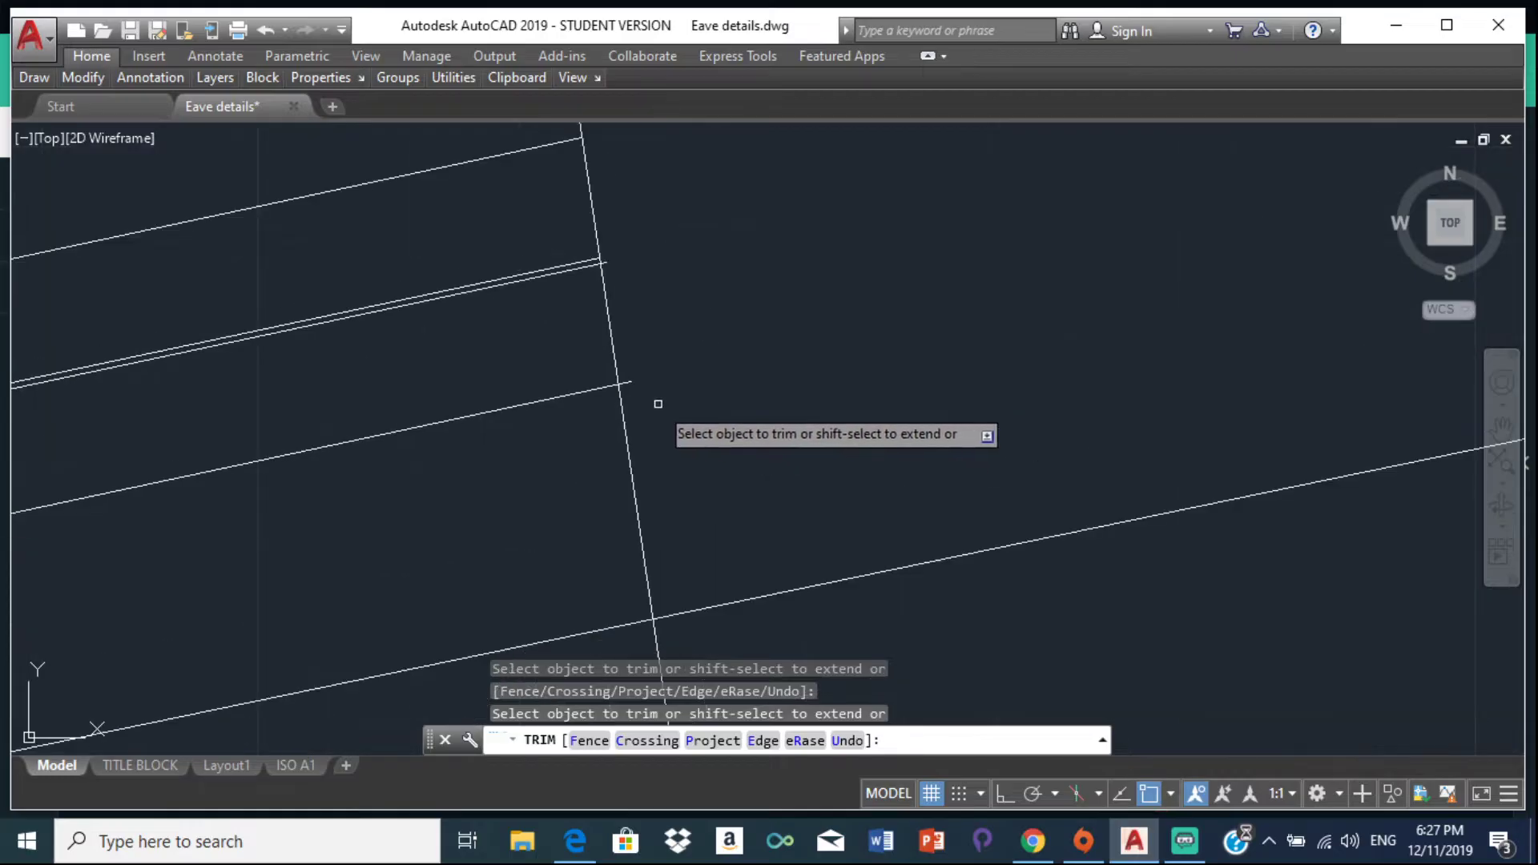
pyautogui.click(604, 261)
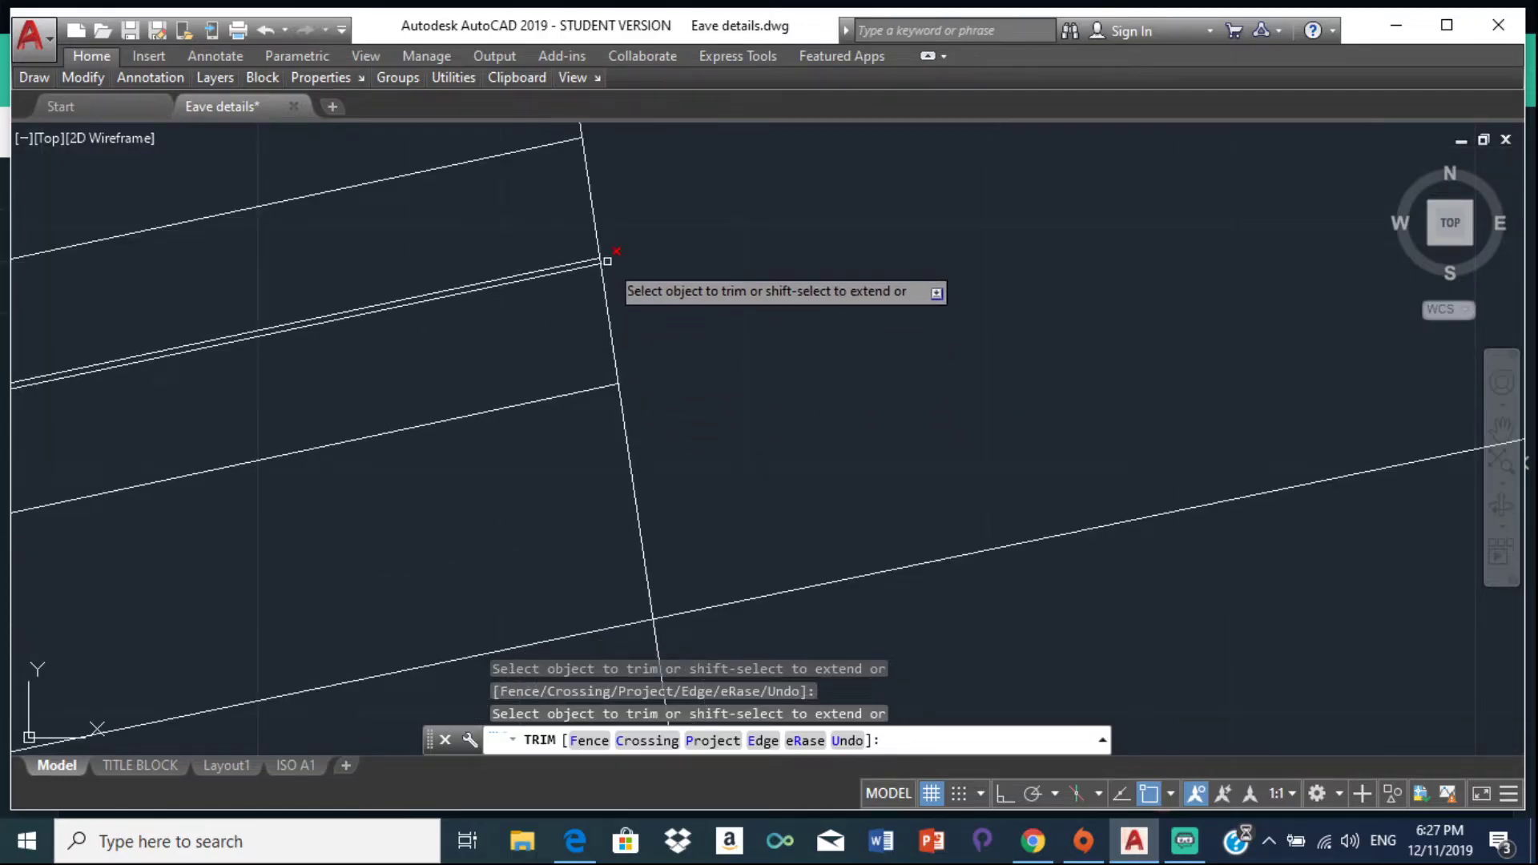
pyautogui.scroll(-5, 875, 564)
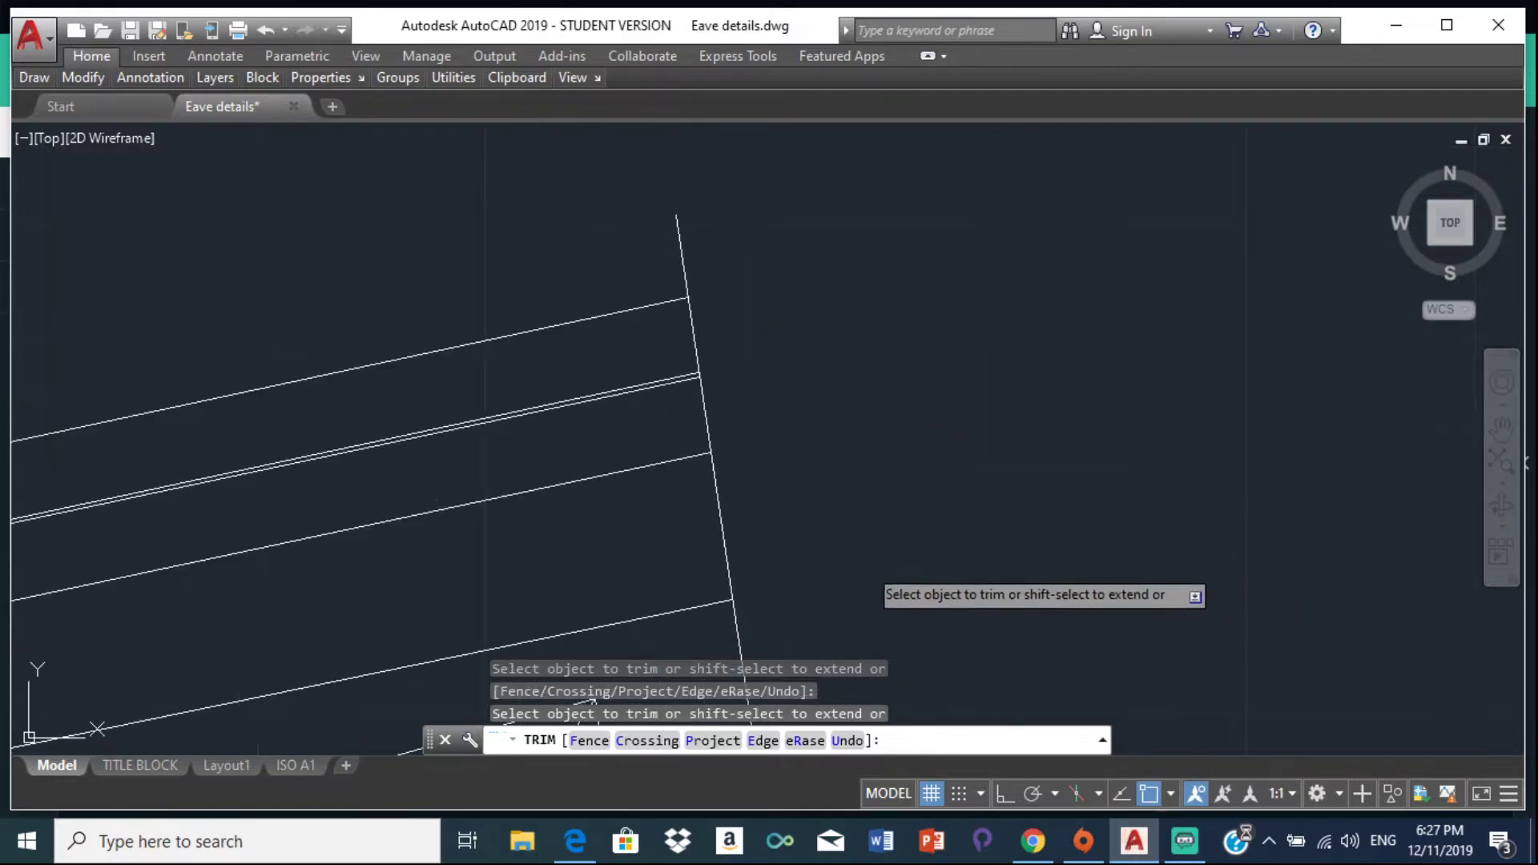
# Step: Trim the sarking and rafter lines beyond the vertical line, and the vertical line's tail below the rafter's bottom line
pyautogui.scroll(2, 703, 378)
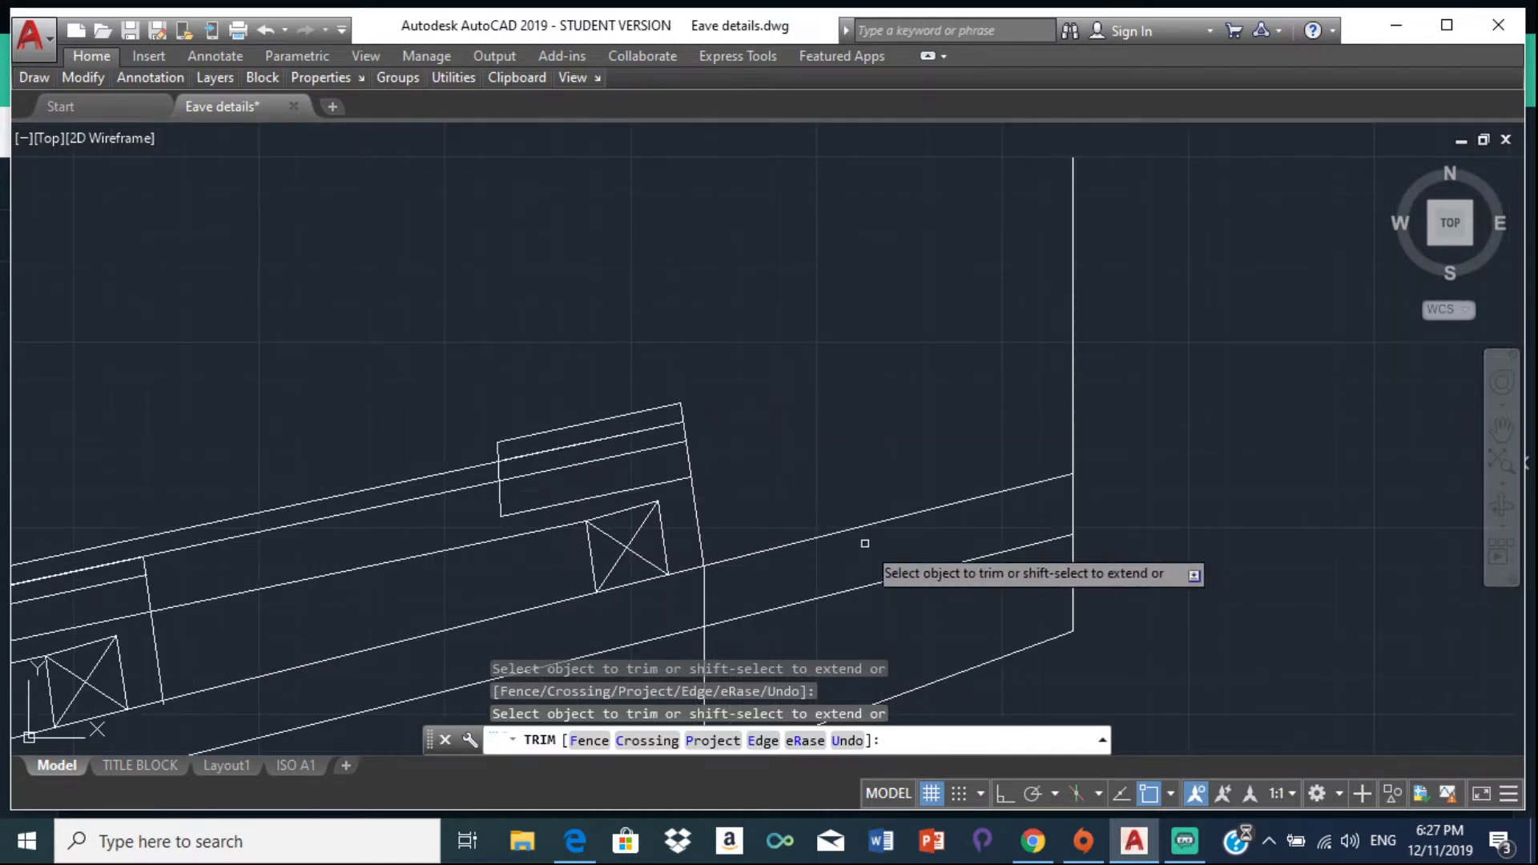
pyautogui.scroll(-4, 845, 530)
pyautogui.moveTo(842, 534); pyautogui.dragTo(803, 466, button='middle')
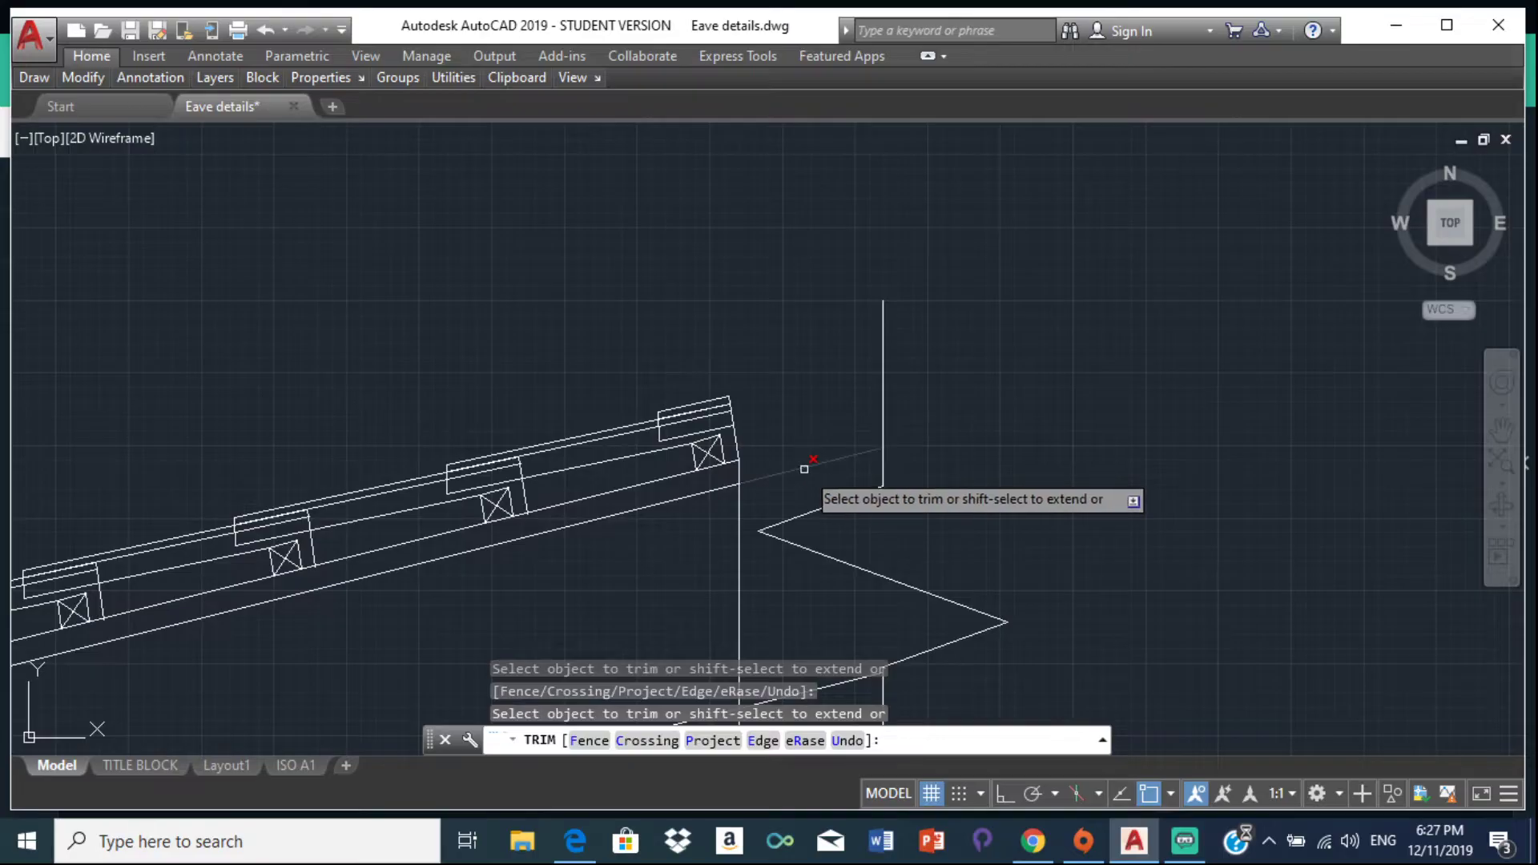
pyautogui.scroll(-4, 799, 492)
pyautogui.scroll(3, 791, 405)
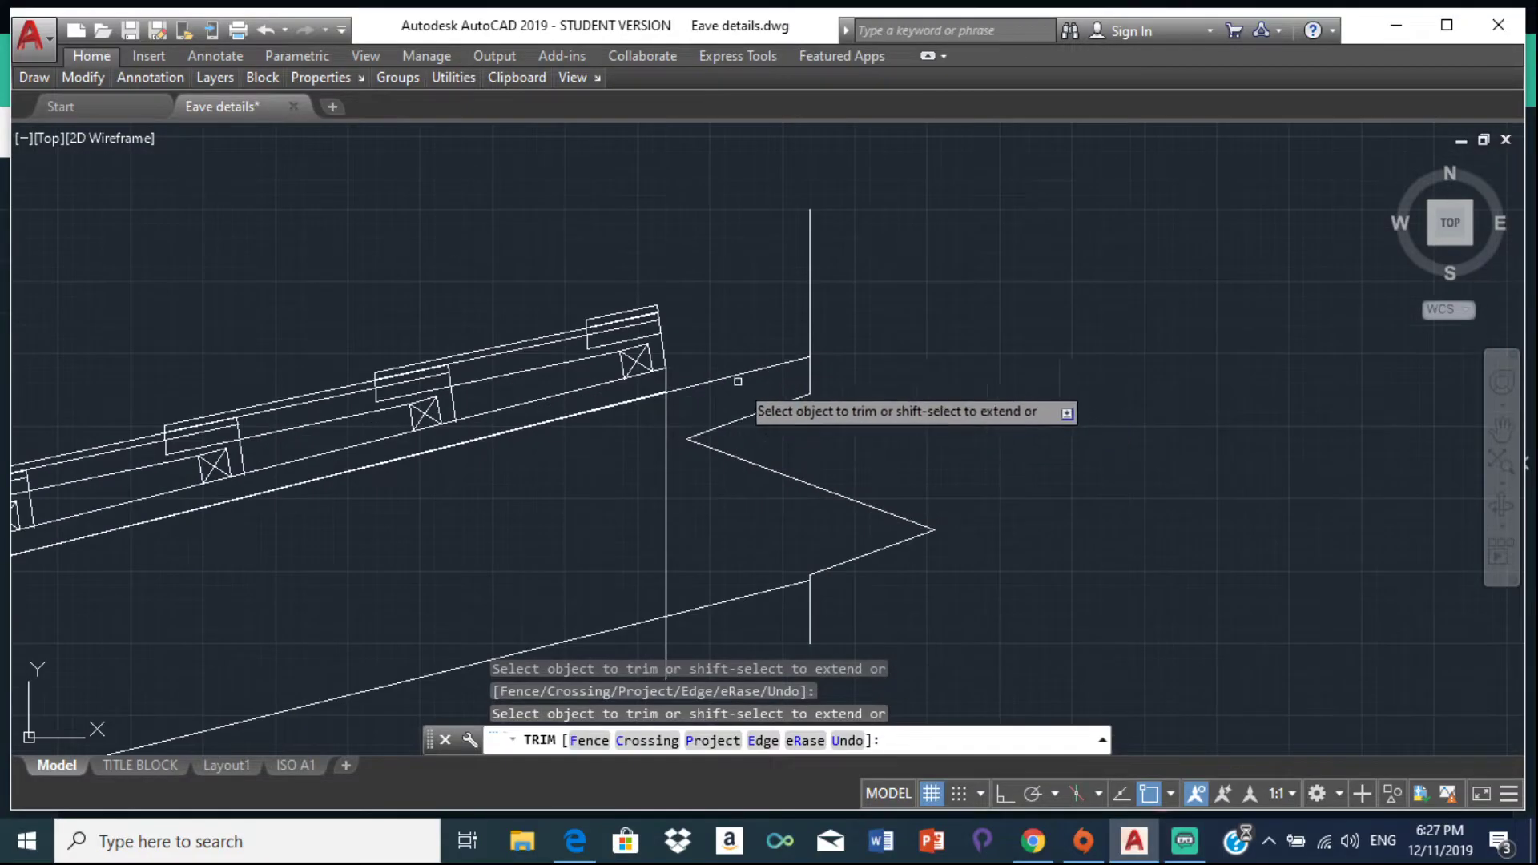
pyautogui.click(781, 590)
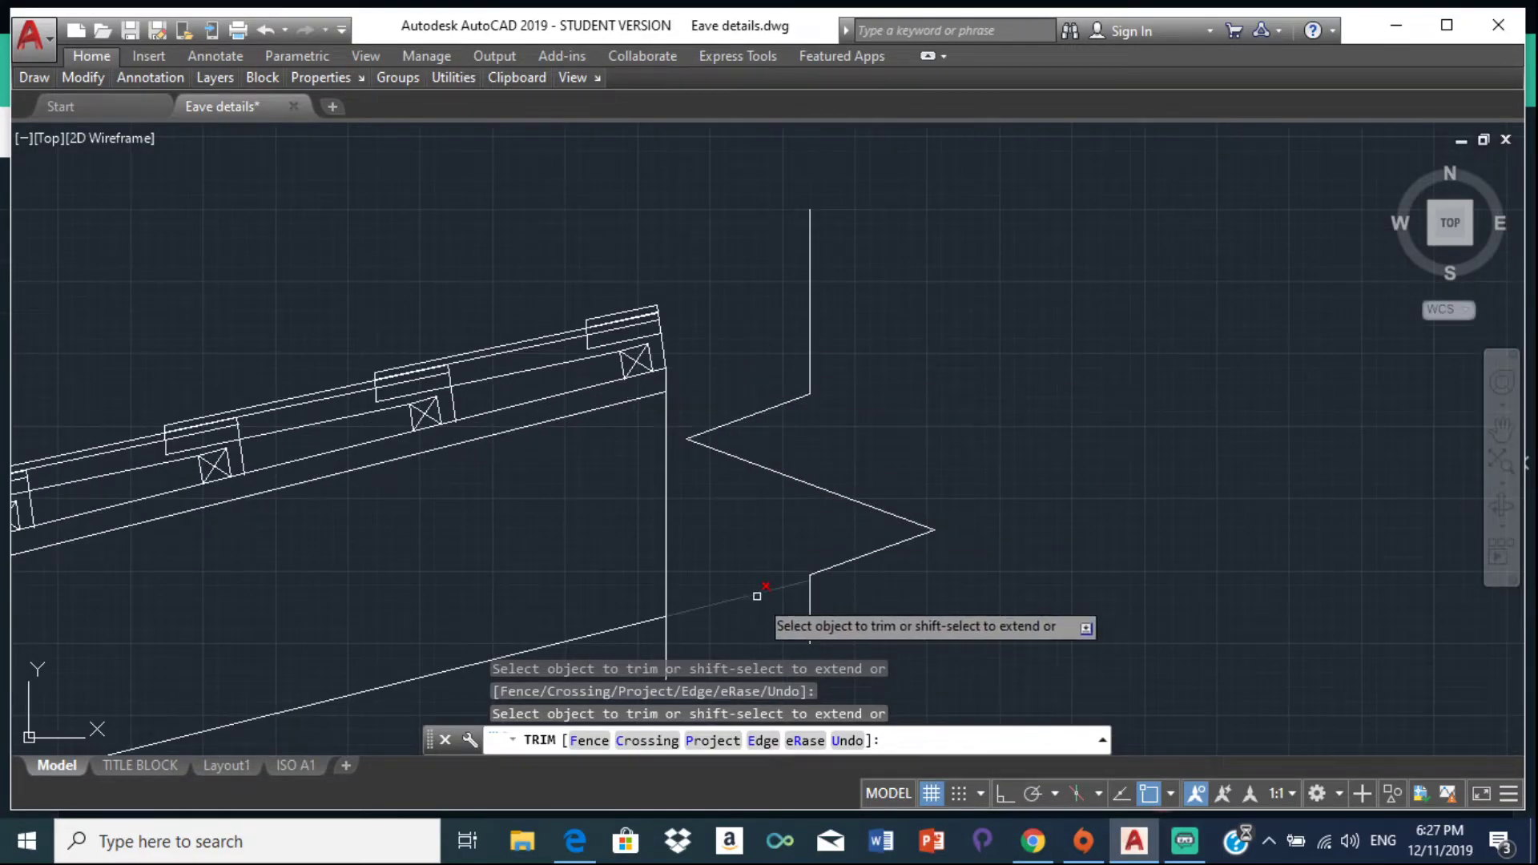
pyautogui.scroll(-2, 755, 593)
pyautogui.moveTo(731, 604); pyautogui.dragTo(721, 504, button='middle')
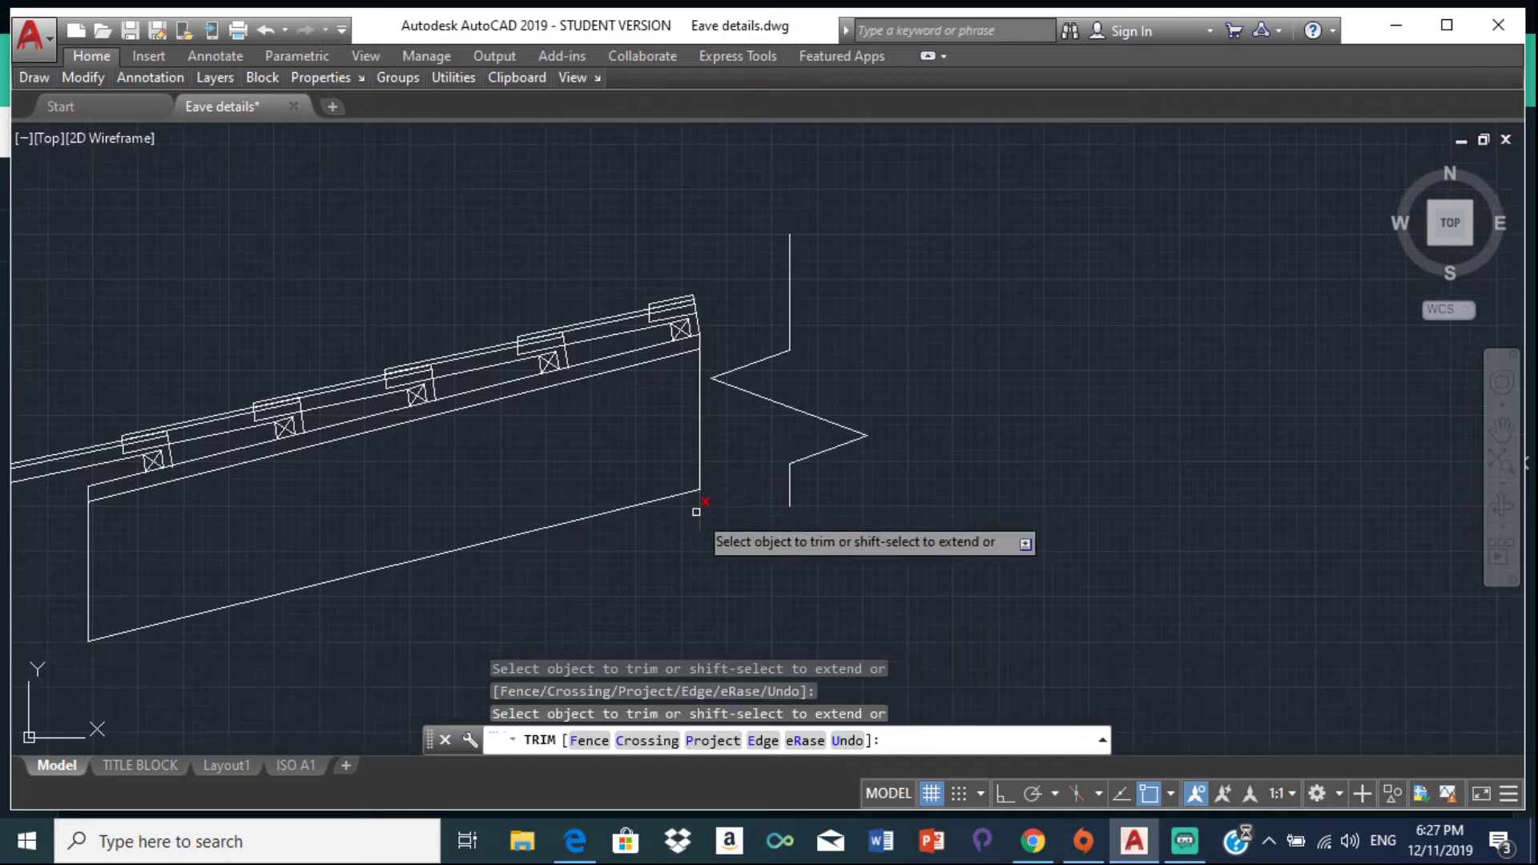
pyautogui.click(696, 511)
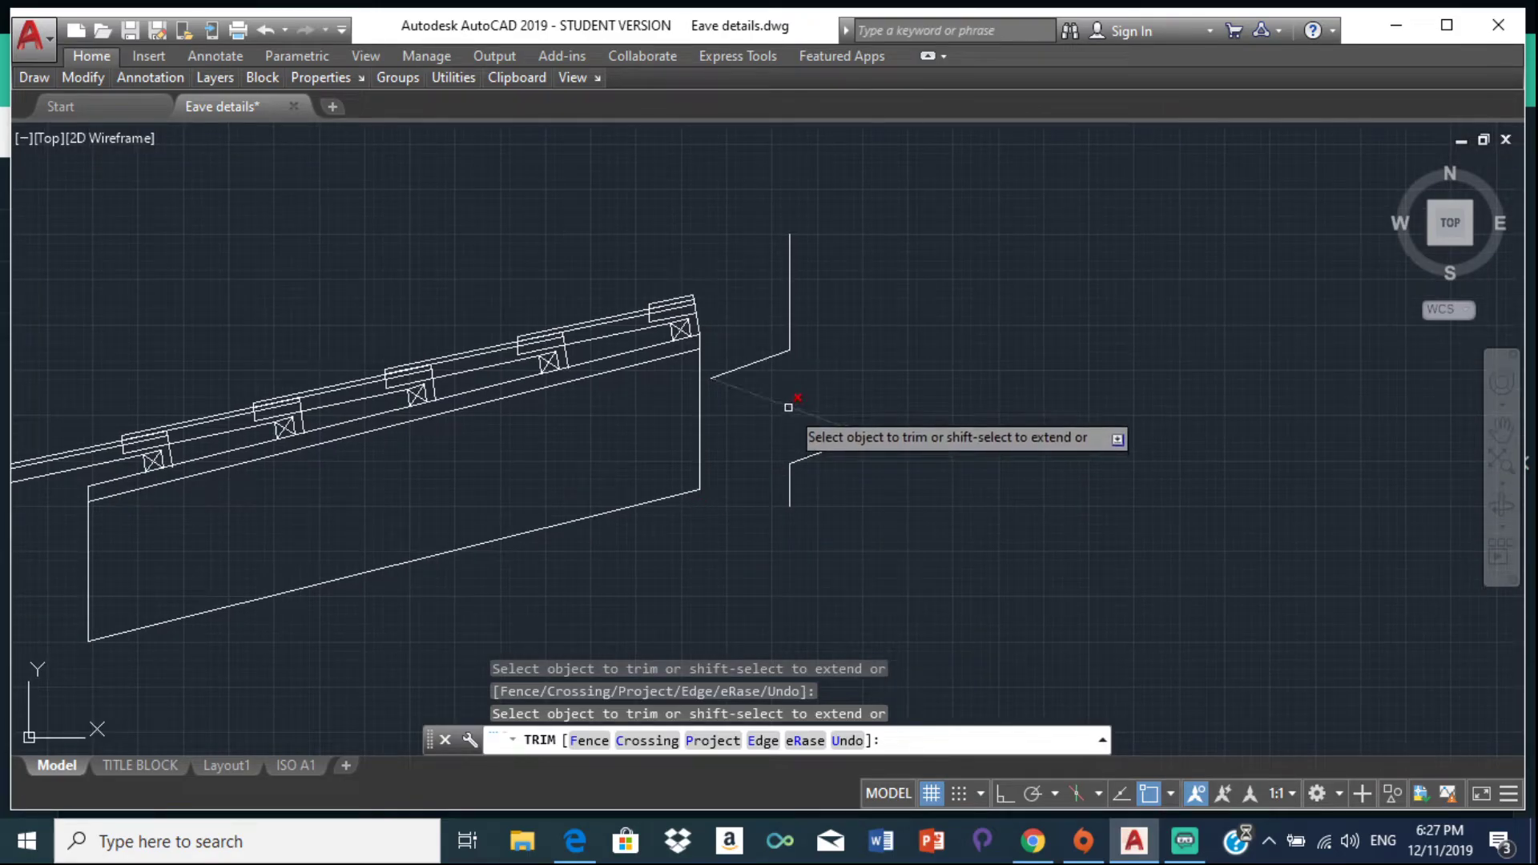
pyautogui.press('Escape')
# Step: Erase the zigzag break line beside the roof's upper end and check the ridge detail in the reference PDF in Edge, returning to AutoCAD
pyautogui.click(781, 352)
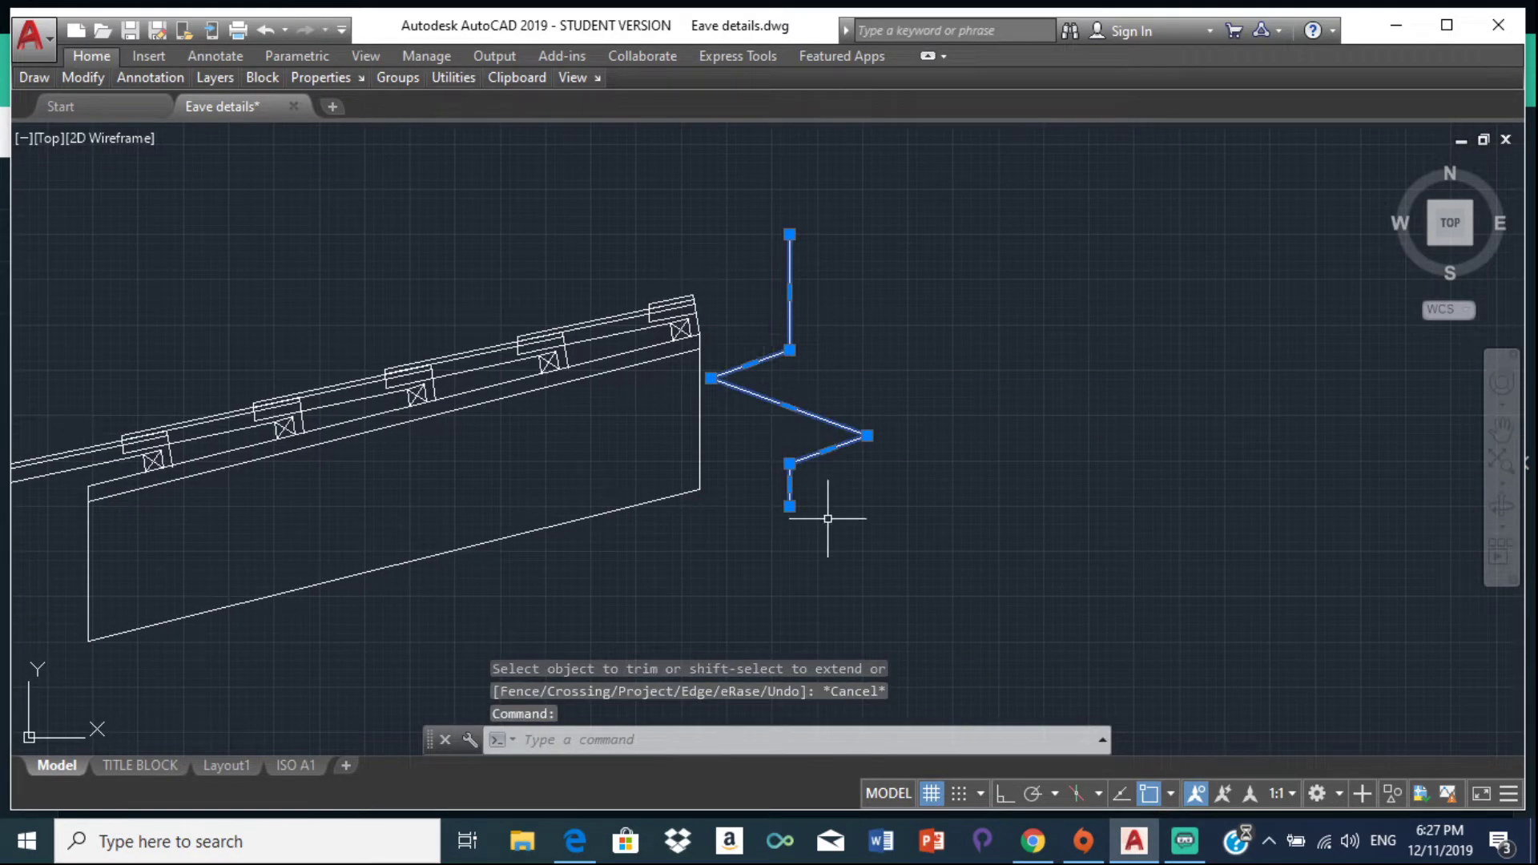
pyautogui.press('Delete')
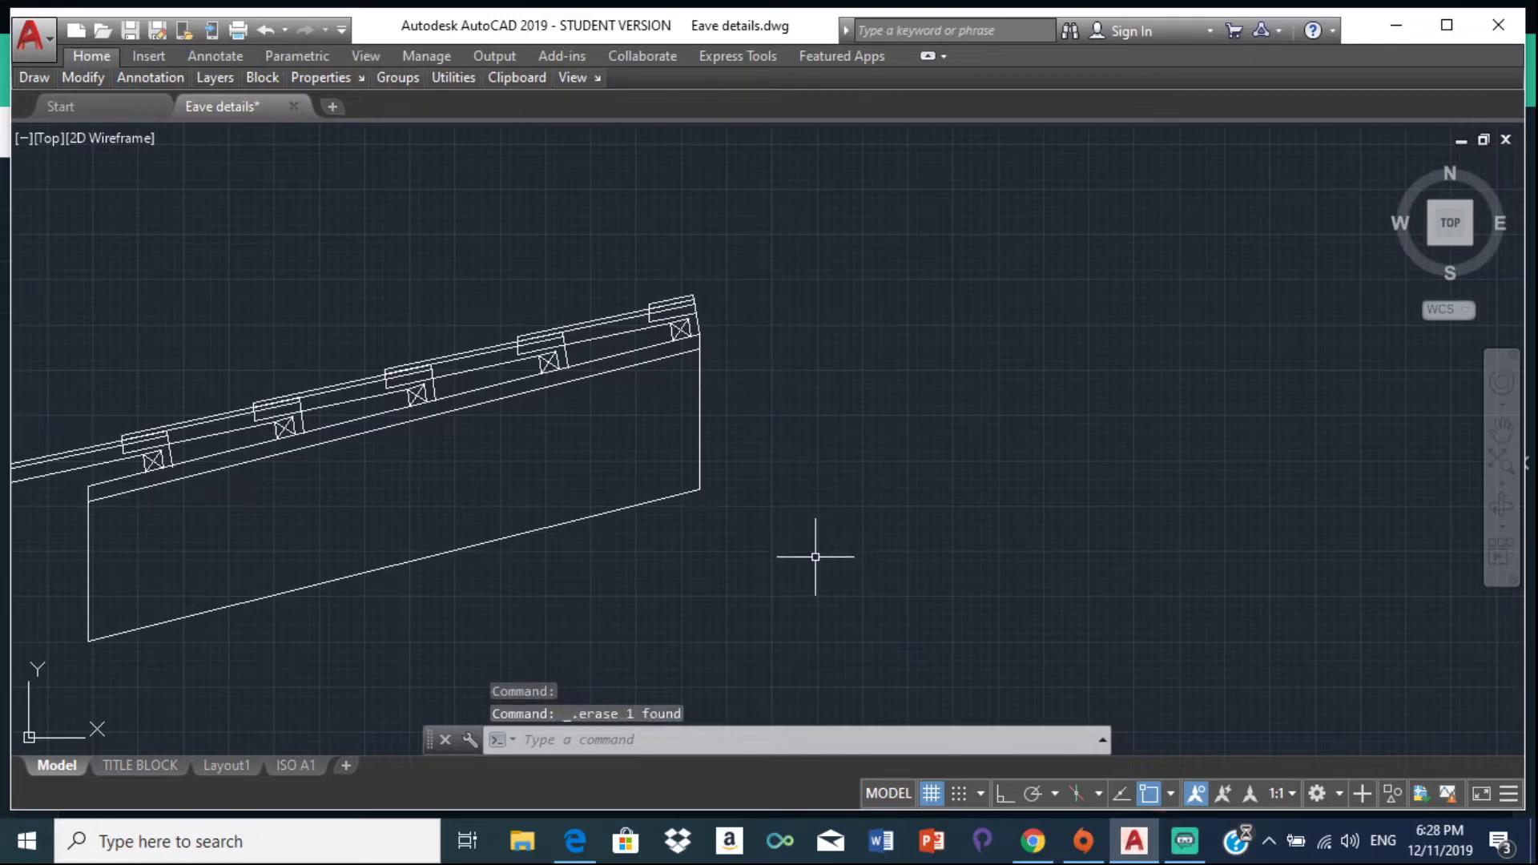
pyautogui.click(578, 844)
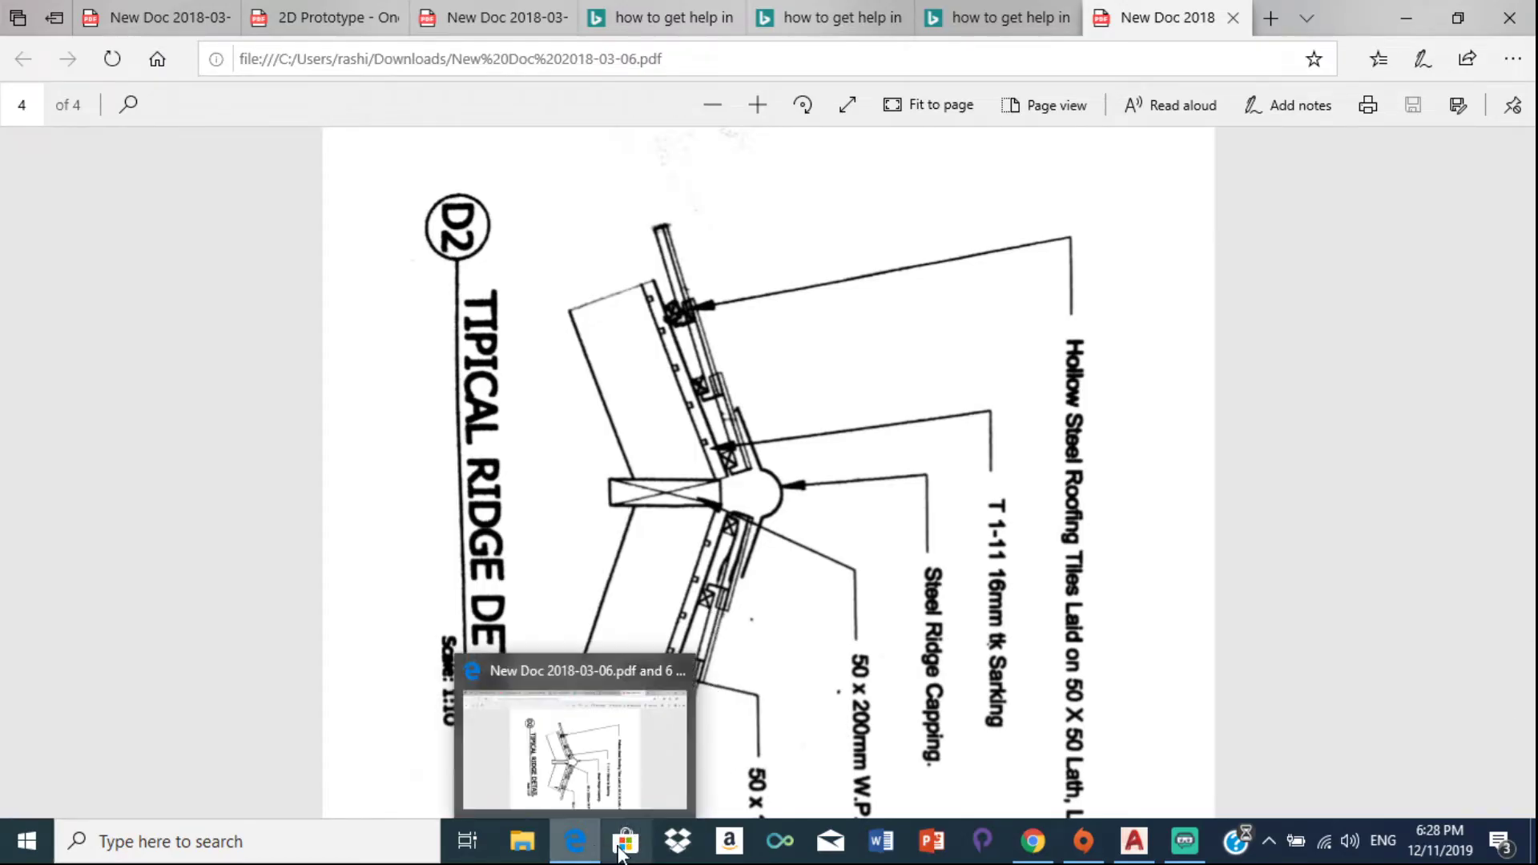
pyautogui.click(1136, 839)
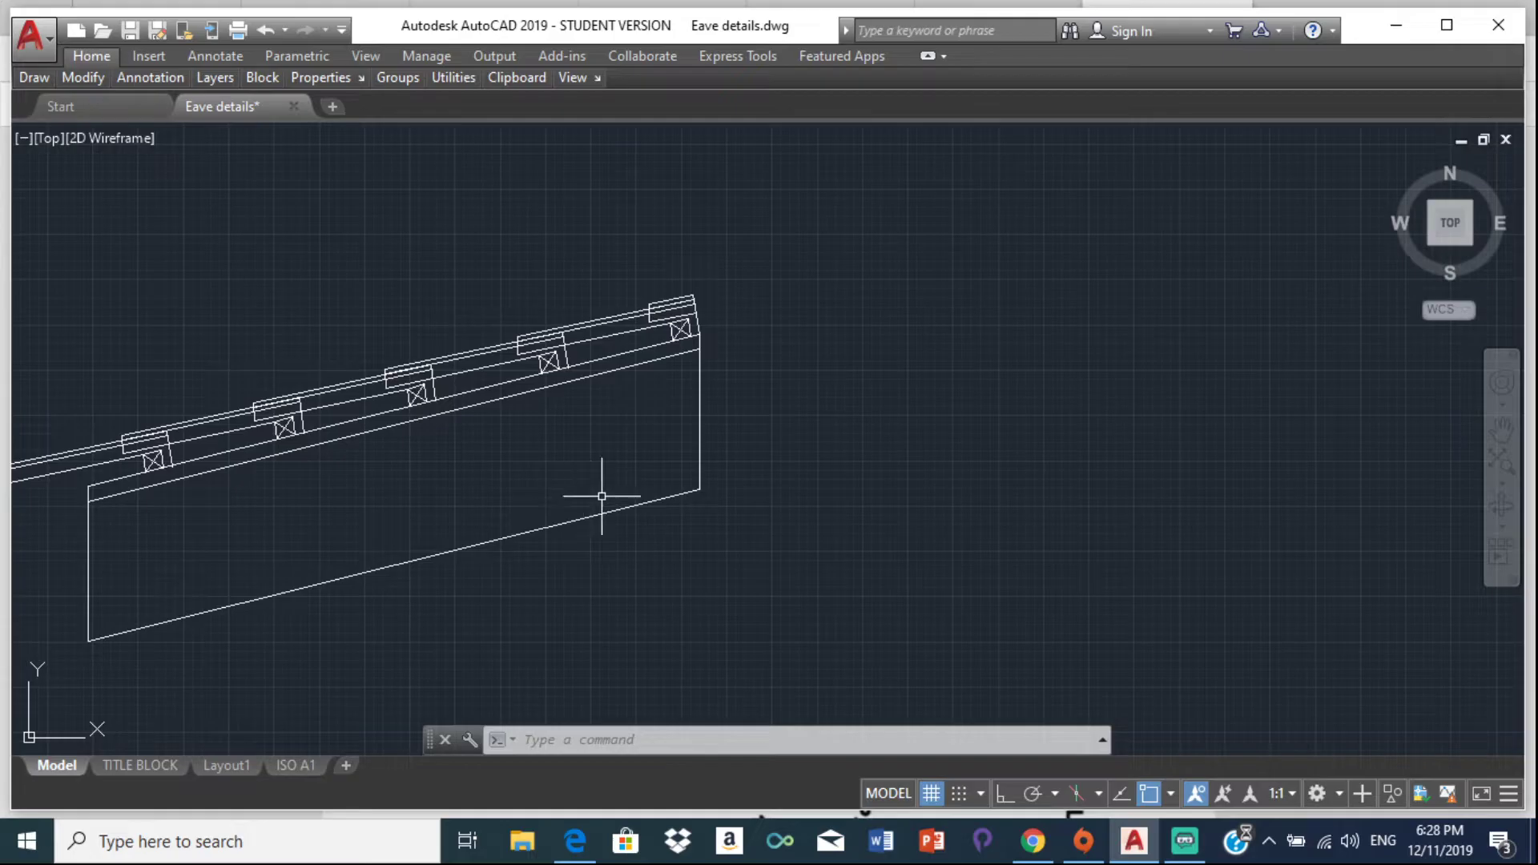
pyautogui.press('Return')
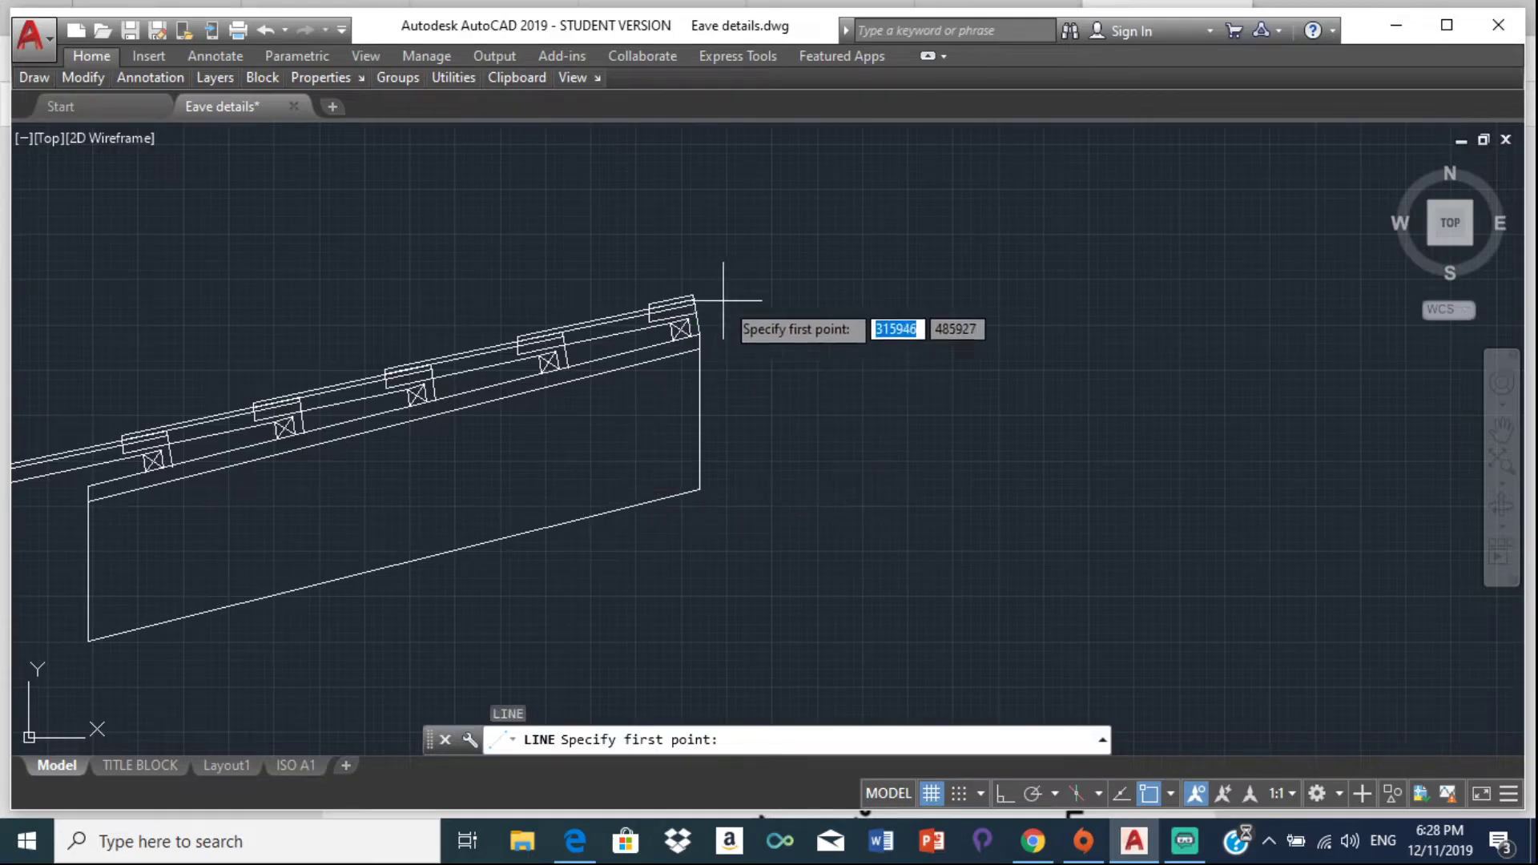
pyautogui.scroll(4, 696, 352)
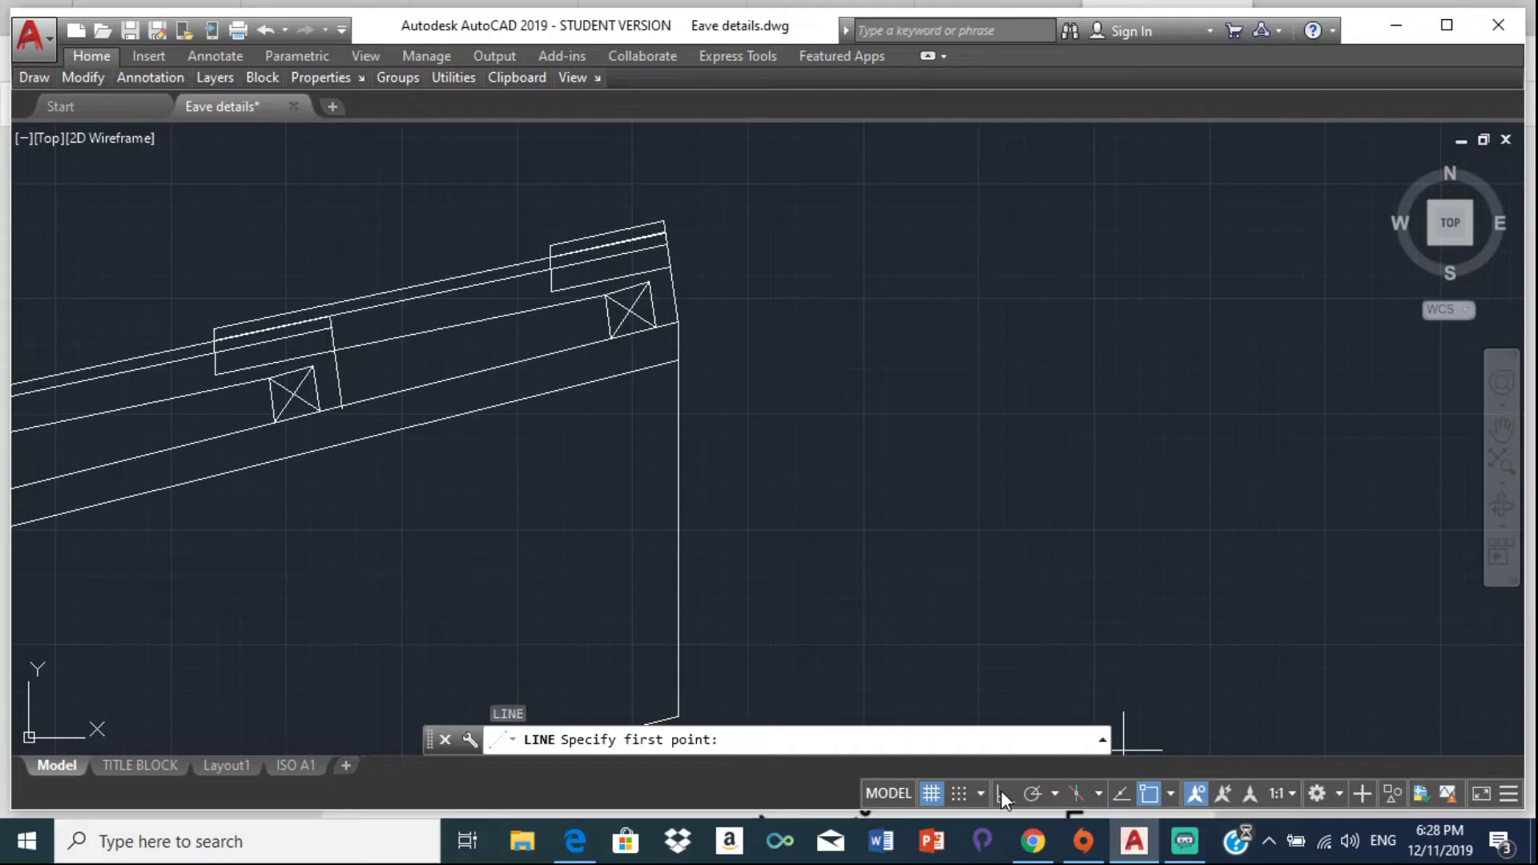
pyautogui.click(1157, 794)
pyautogui.scroll(2, 697, 352)
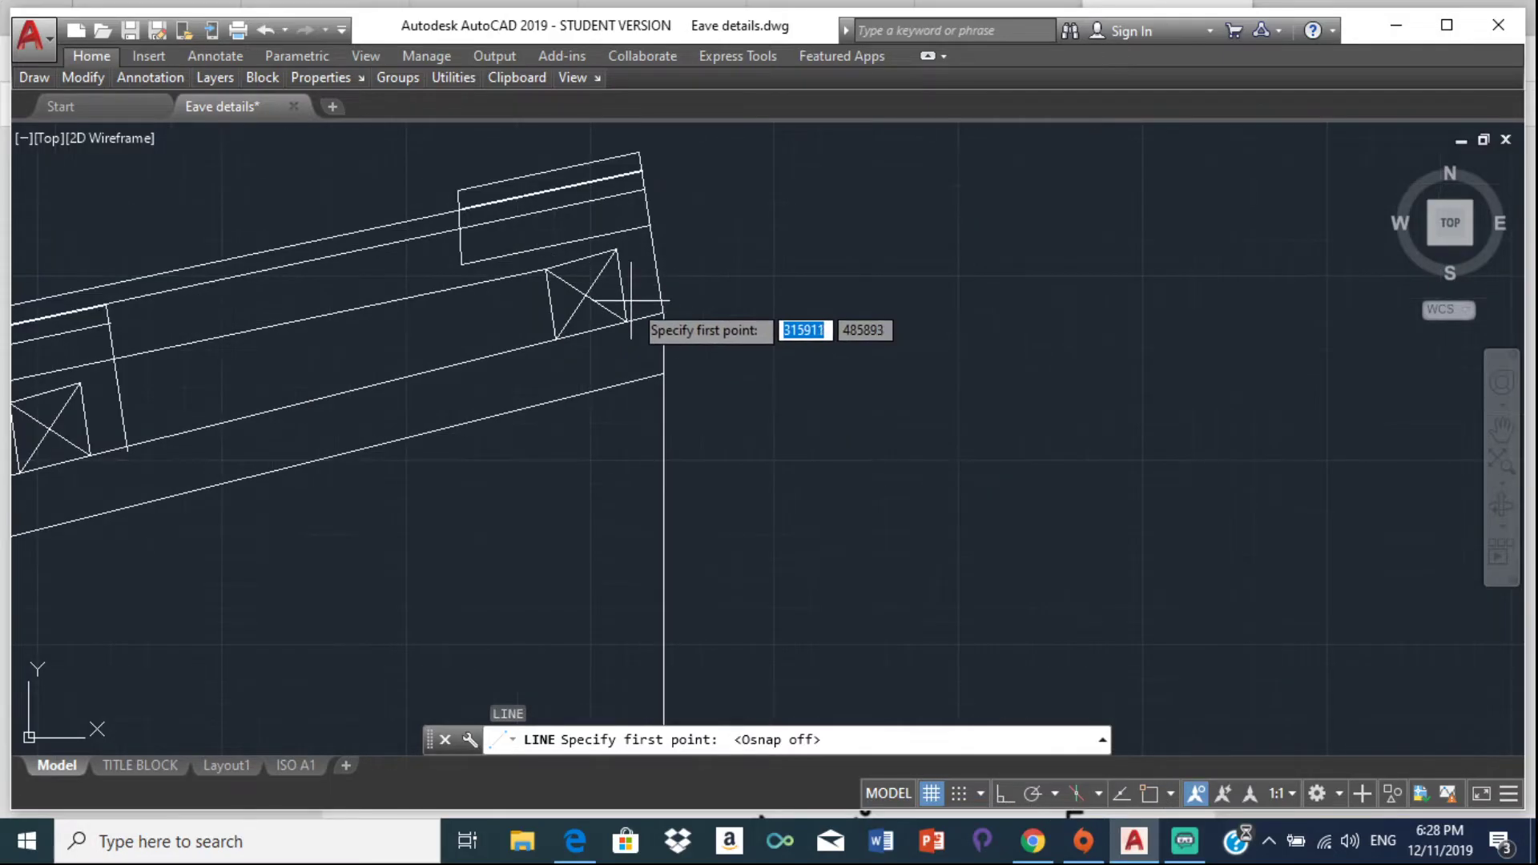
pyautogui.scroll(-2, 630, 306)
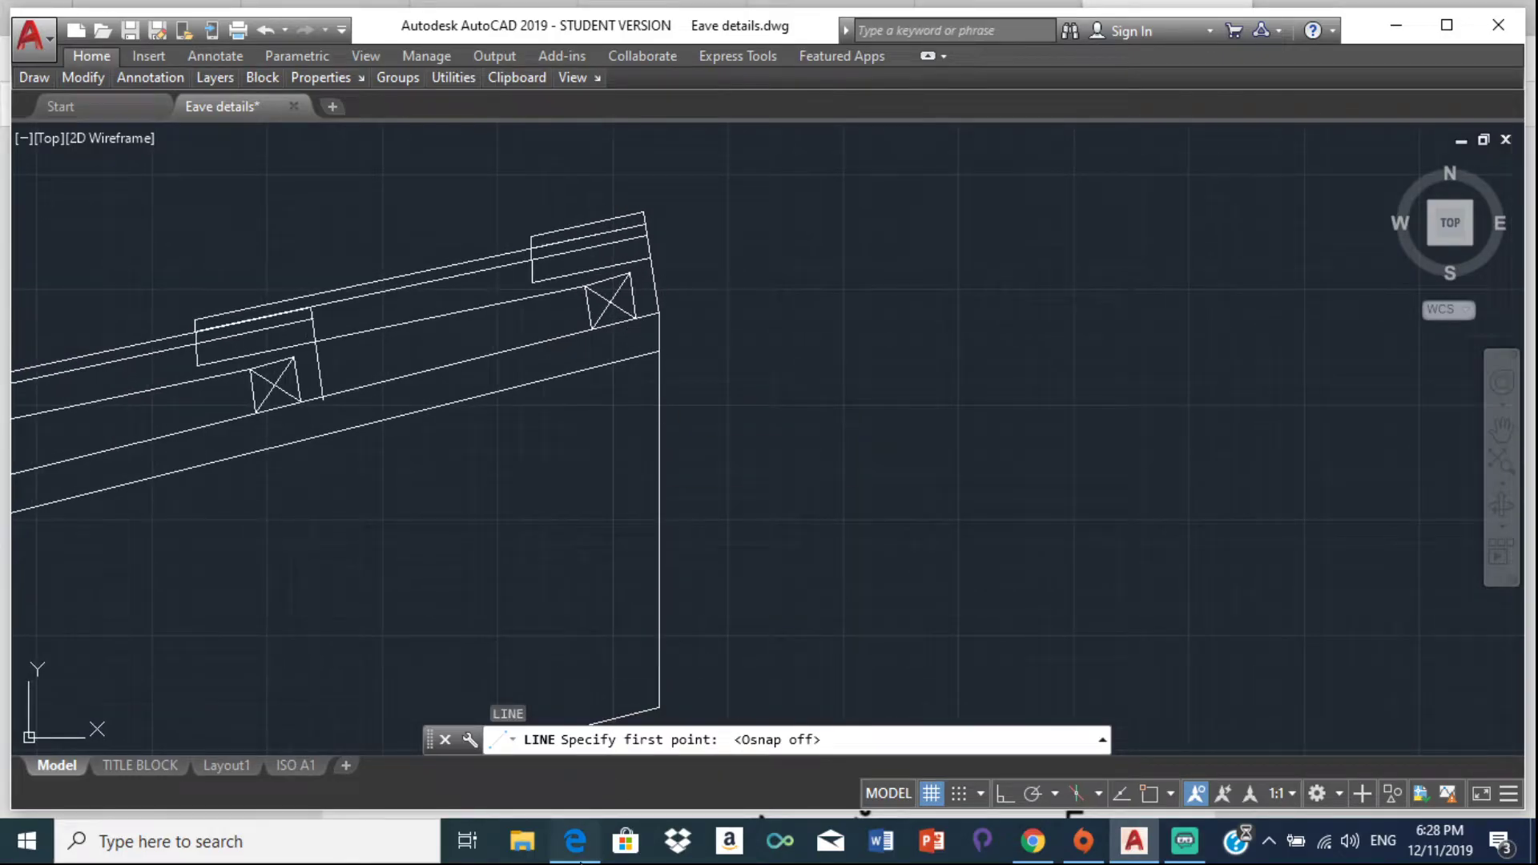
pyautogui.click(580, 856)
pyautogui.click(583, 855)
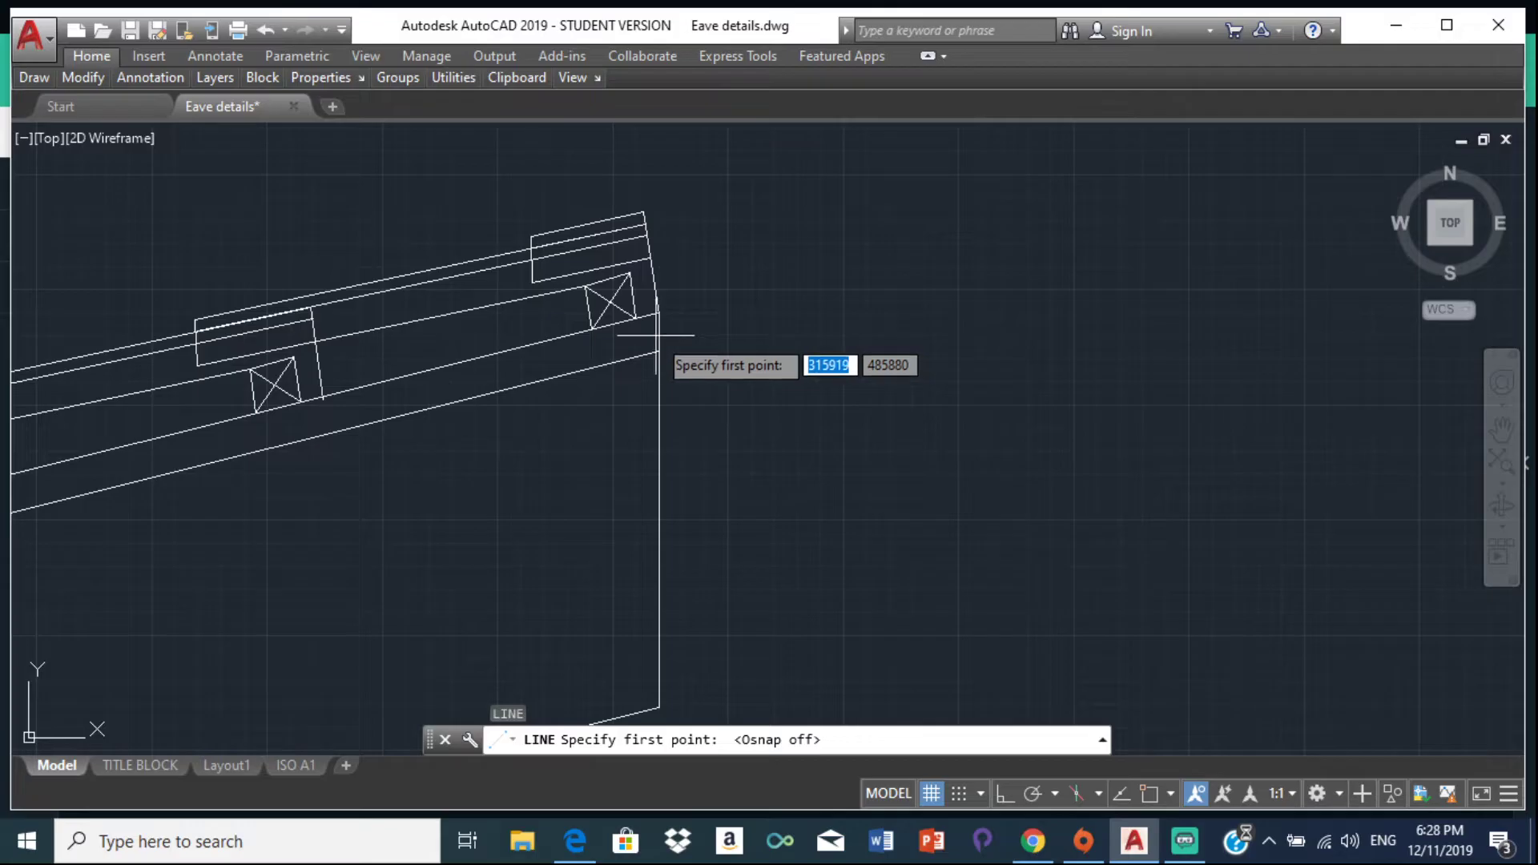
pyautogui.click(658, 334)
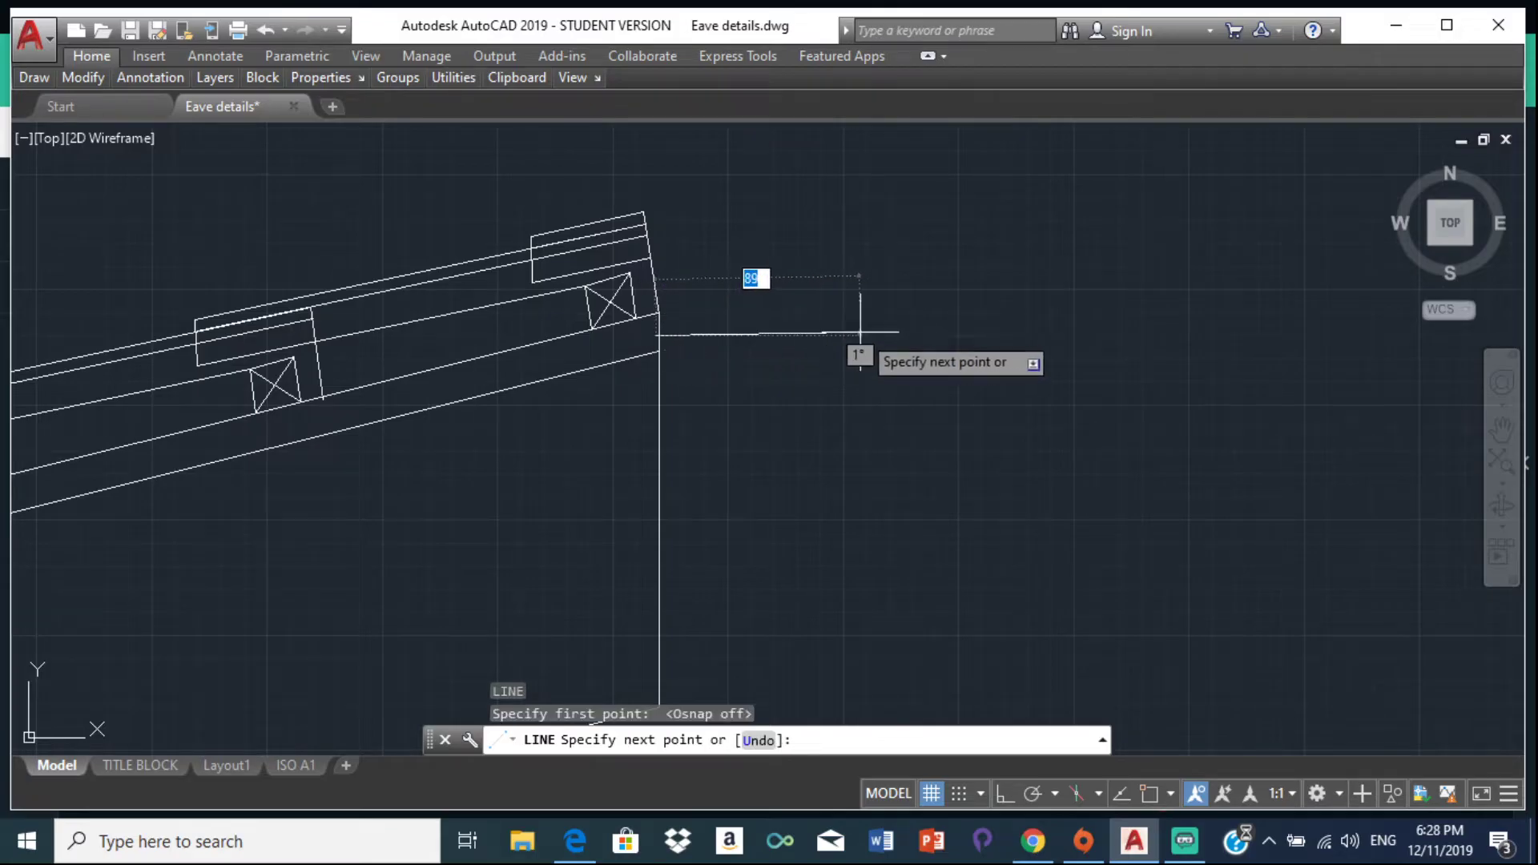
pyautogui.press('Escape')
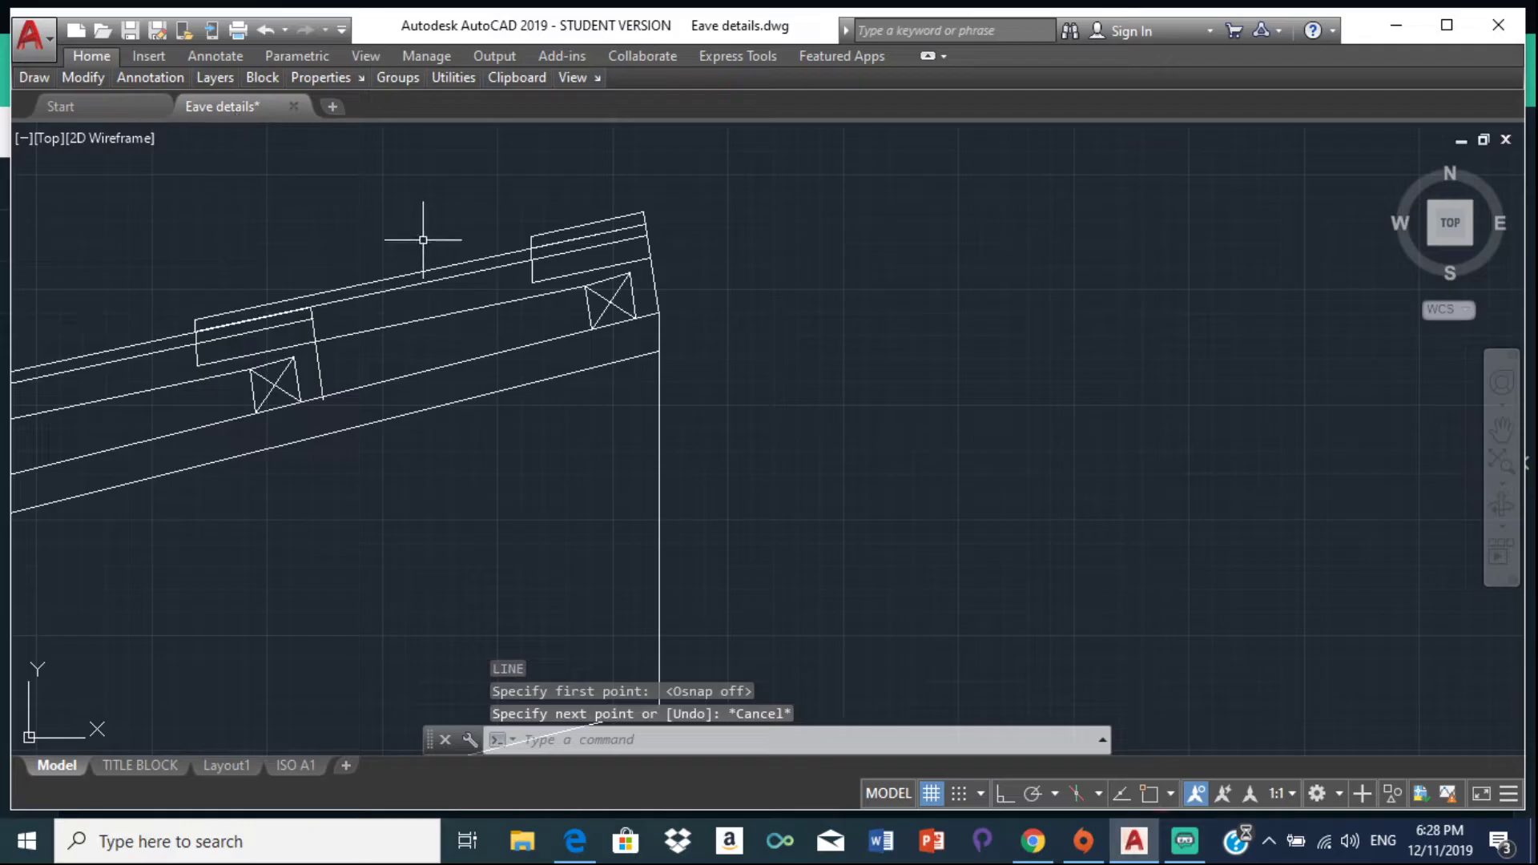
# Step: Turn object snap on and draw a short line closing the sarking's upper end between its top and bottom lines
pyautogui.press('Return')
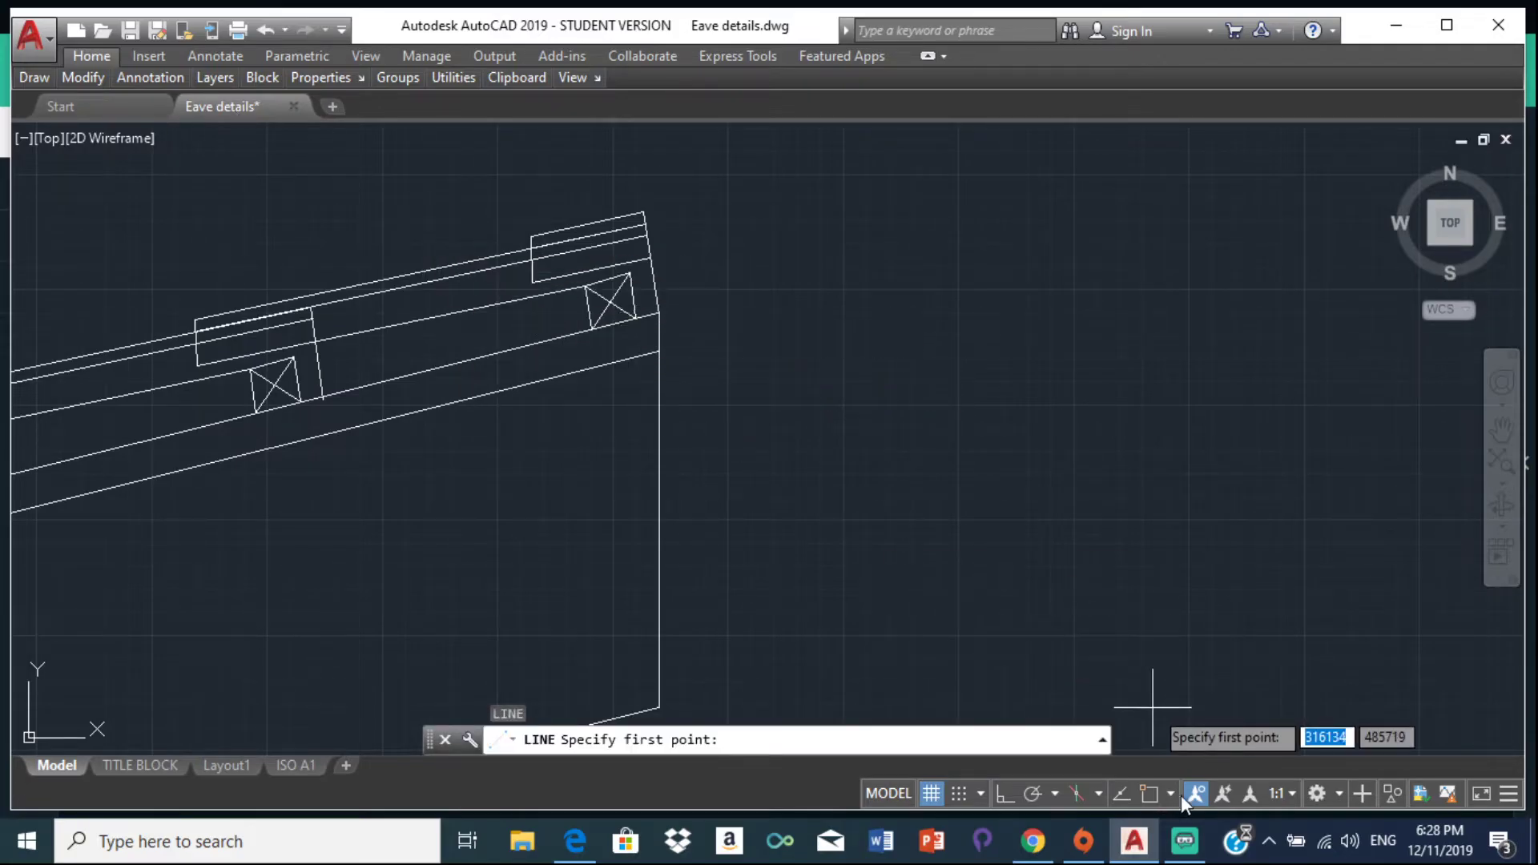
pyautogui.click(1152, 792)
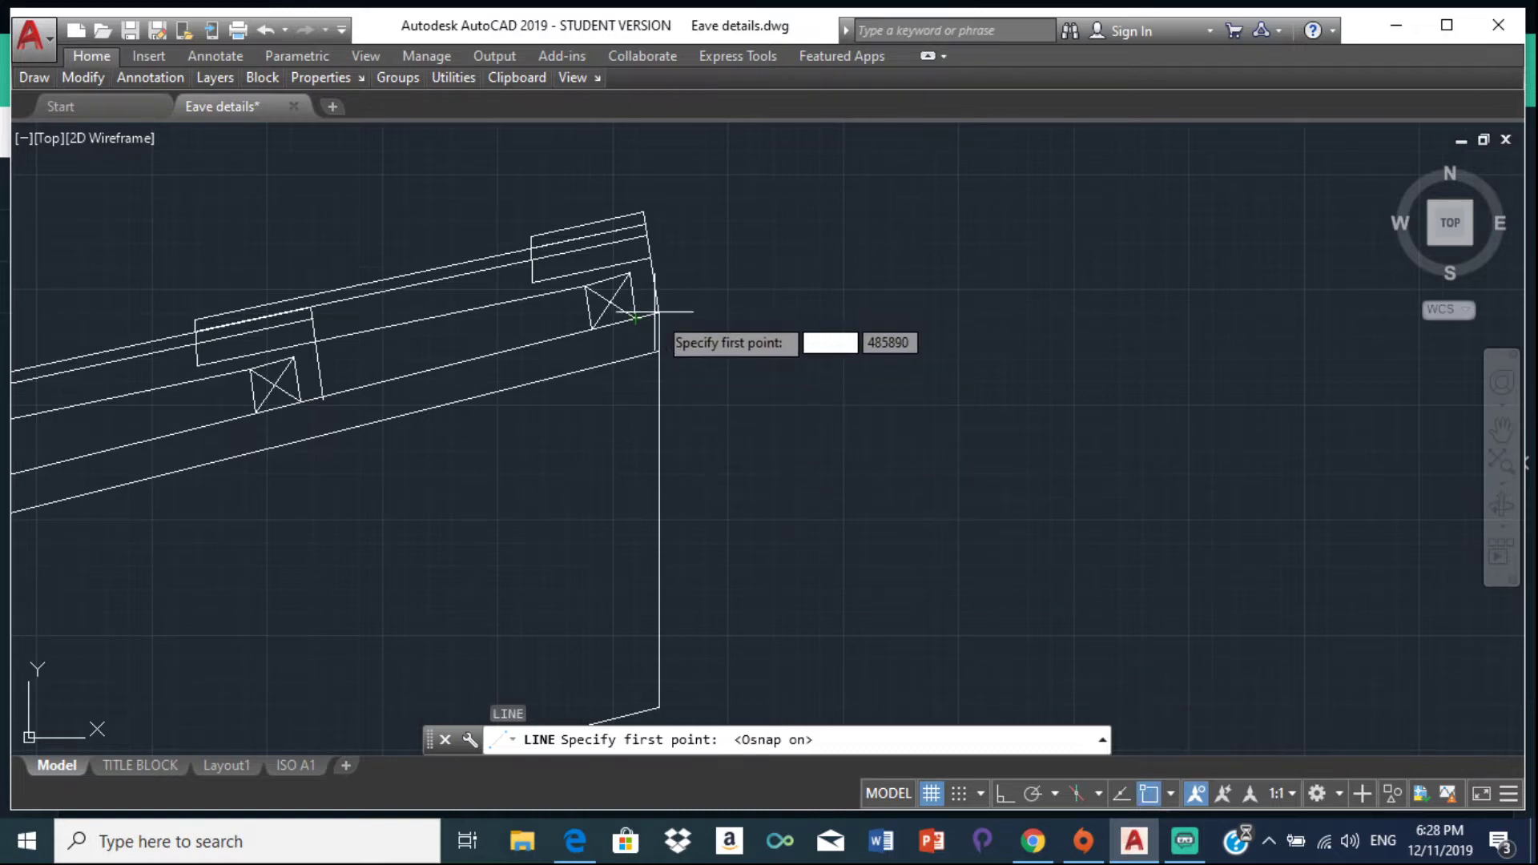
pyautogui.click(658, 346)
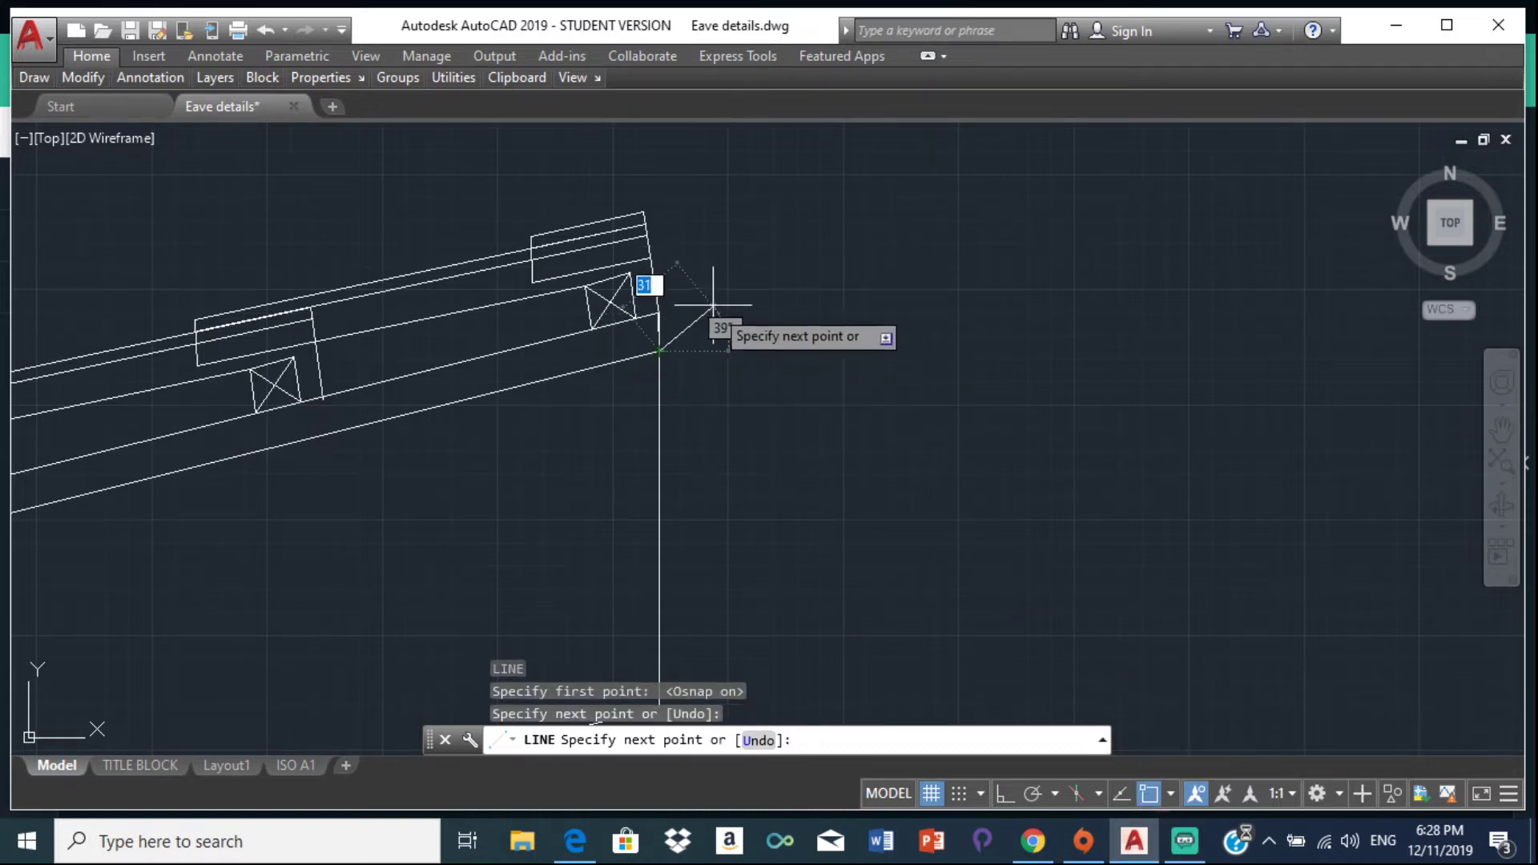
pyautogui.press('Escape')
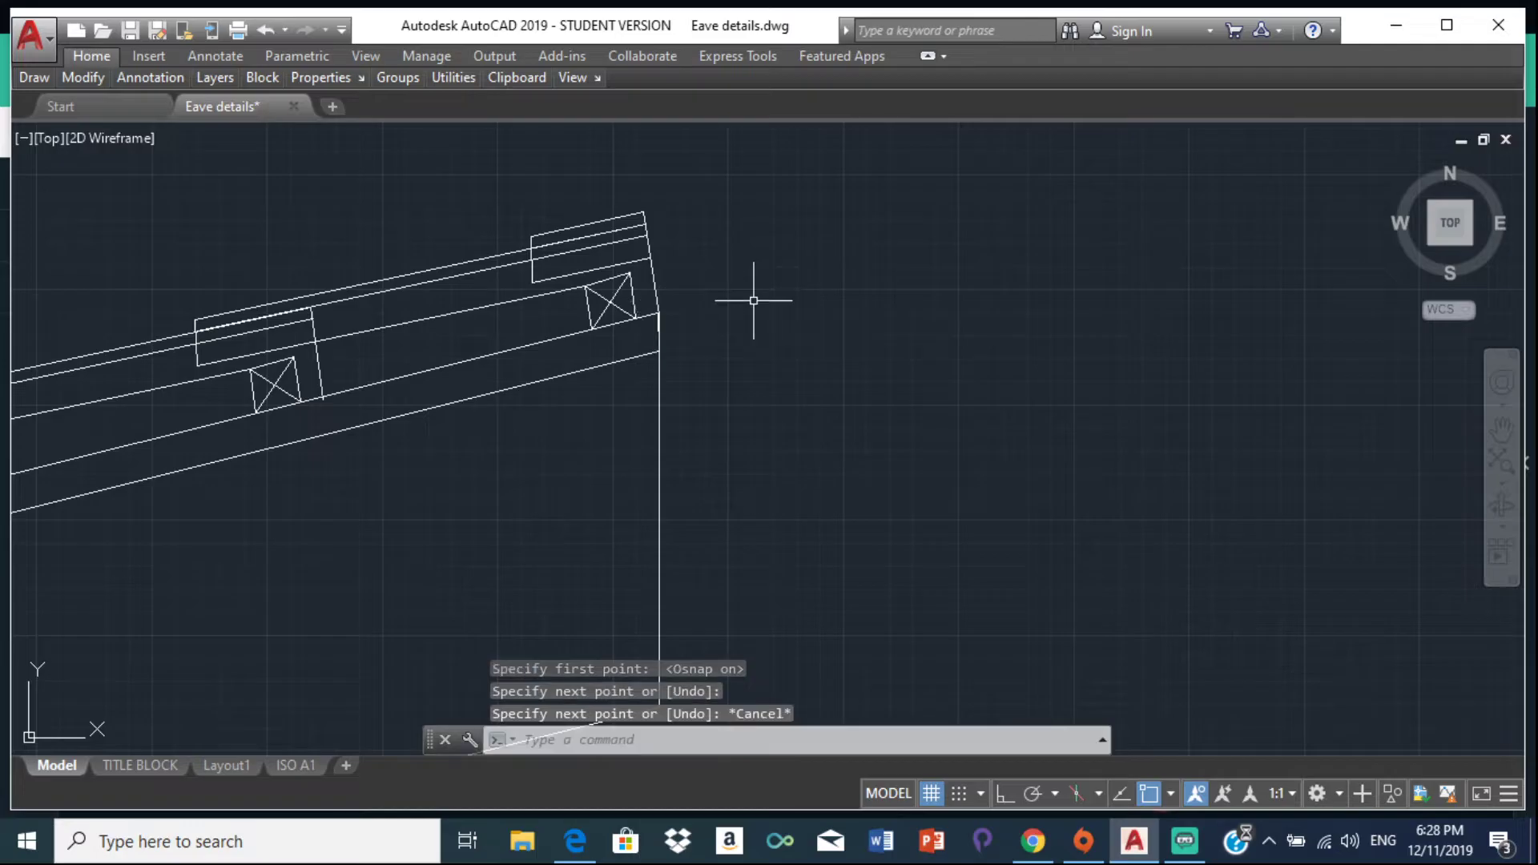
# Step: Erase the long vertical line at the rafter's upper end
pyautogui.scroll(4, 668, 326)
pyautogui.scroll(4, 596, 305)
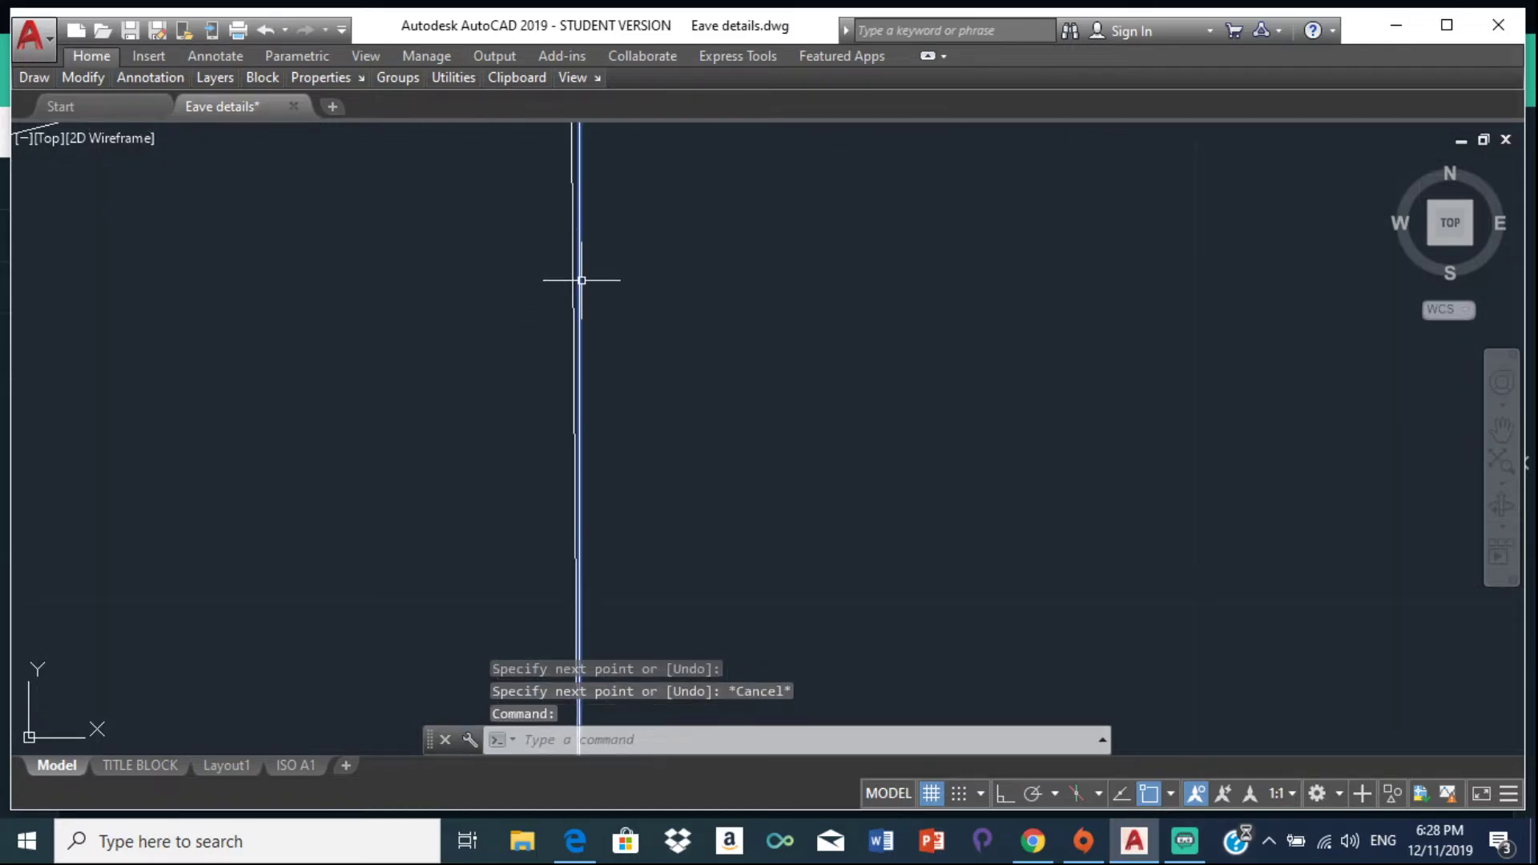
pyautogui.click(581, 280)
pyautogui.press('Delete')
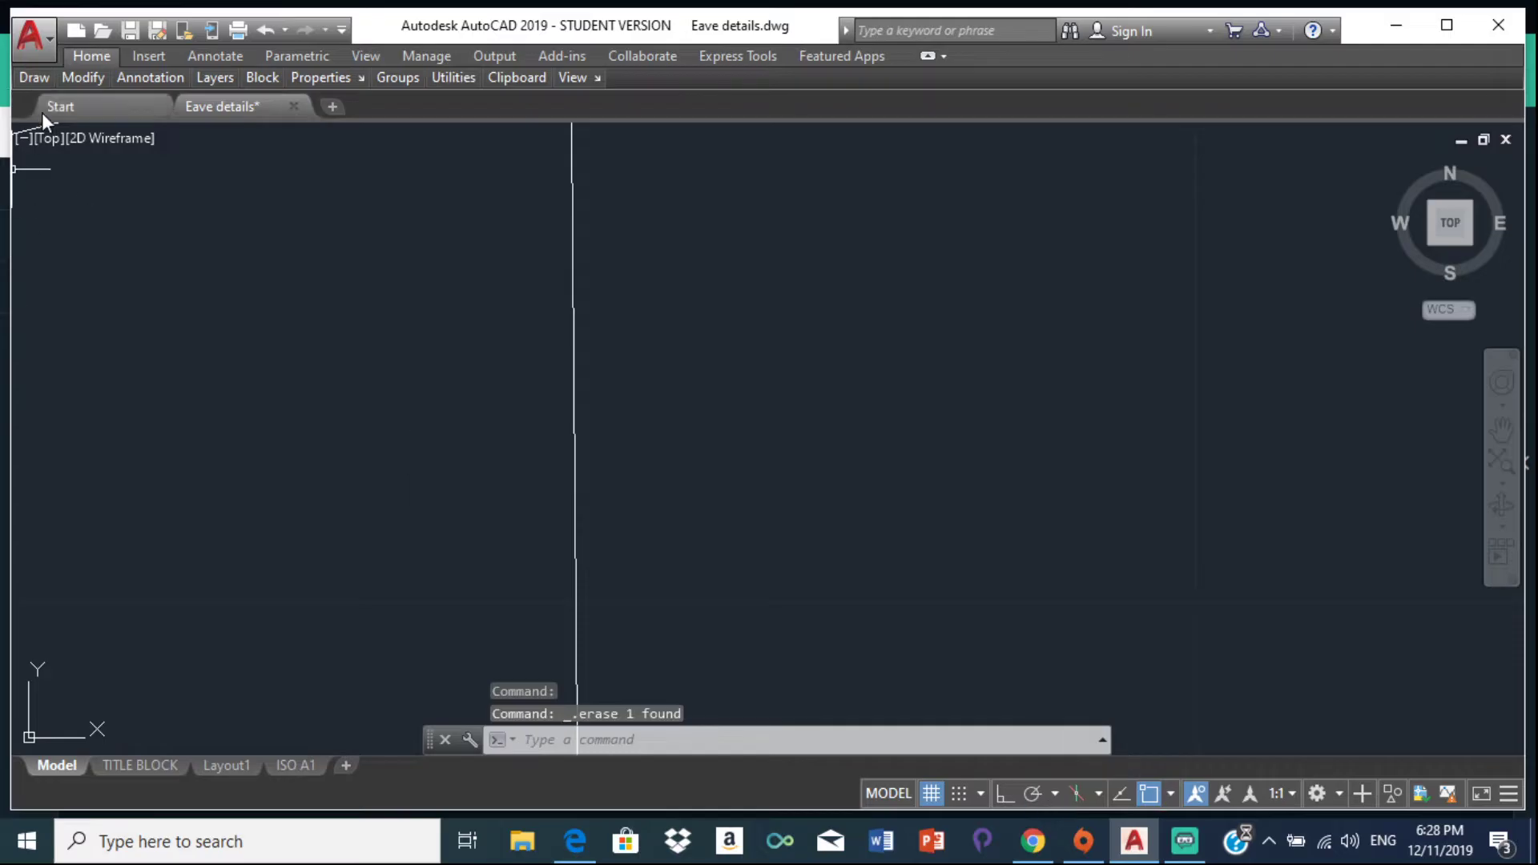
# Step: Draw a line over the slanted tile end, from the lower corner of the uppermost tile to the sarking's top corner
pyautogui.write('l')
pyautogui.press('Return')
pyautogui.scroll(-6, 413, 209)
pyautogui.moveTo(413, 210)
pyautogui.mouseDown(button='middle')
pyautogui.moveTo(514, 405)
pyautogui.moveTo(578, 398)
pyautogui.mouseUp(button='middle')
pyautogui.scroll(4, 481, 166)
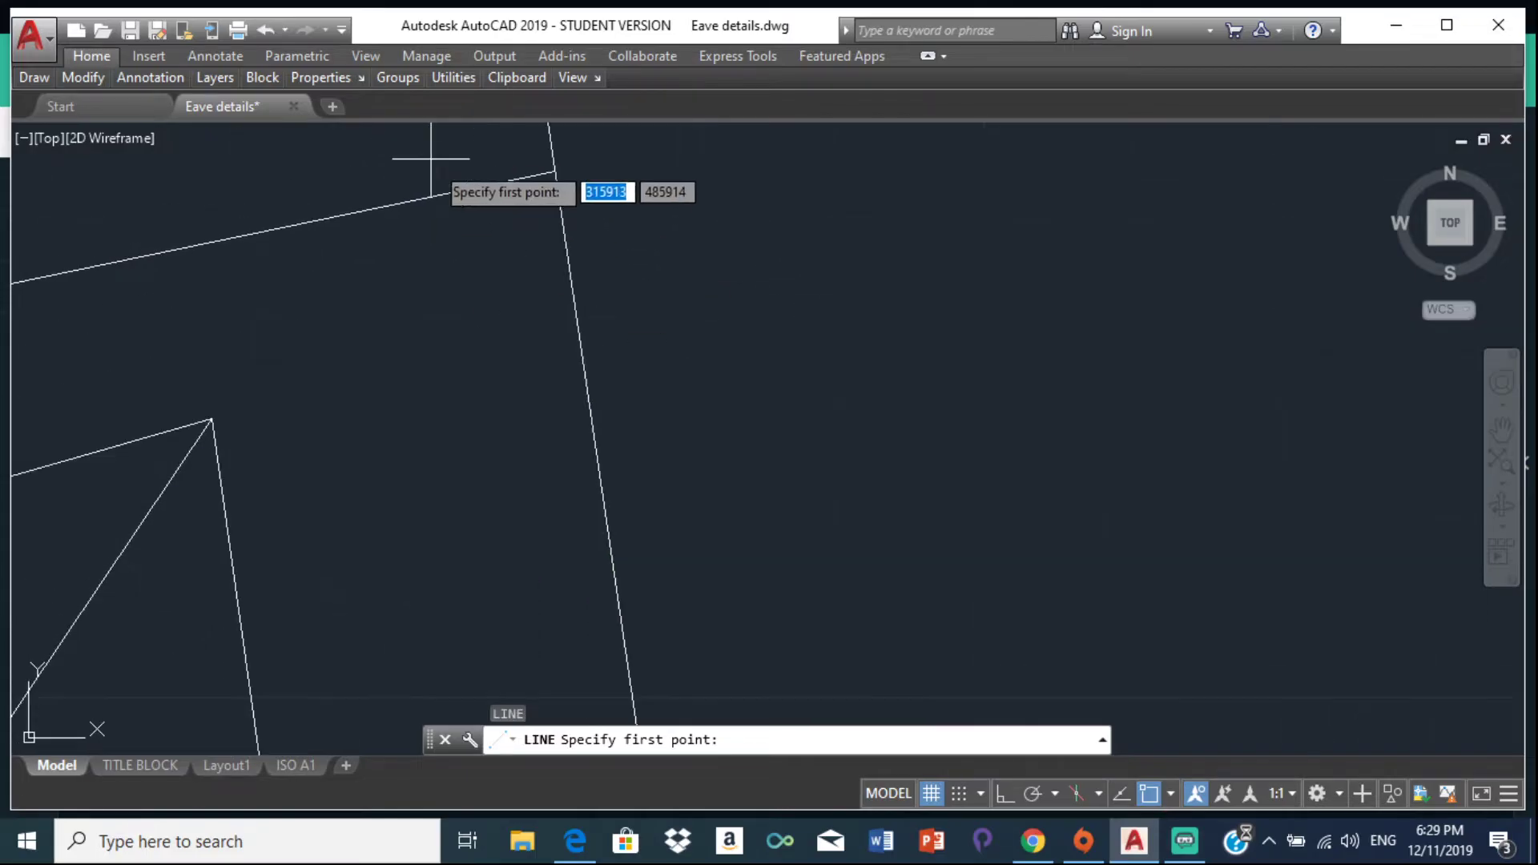
pyautogui.click(554, 171)
pyautogui.scroll(-4, 487, 248)
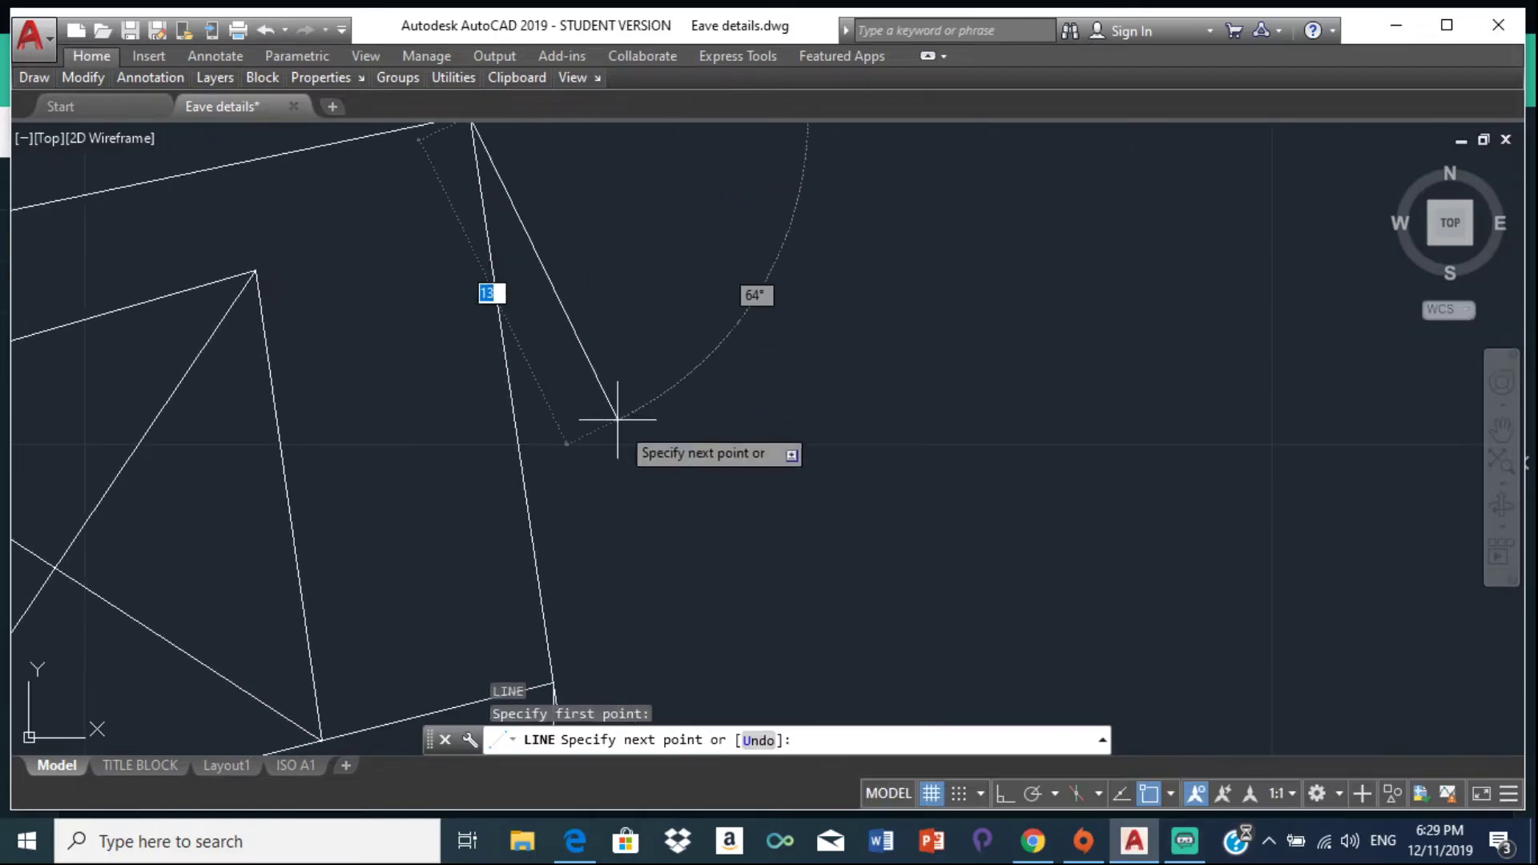
pyautogui.moveTo(549, 587); pyautogui.dragTo(534, 458, button='middle')
pyautogui.scroll(6, 534, 458)
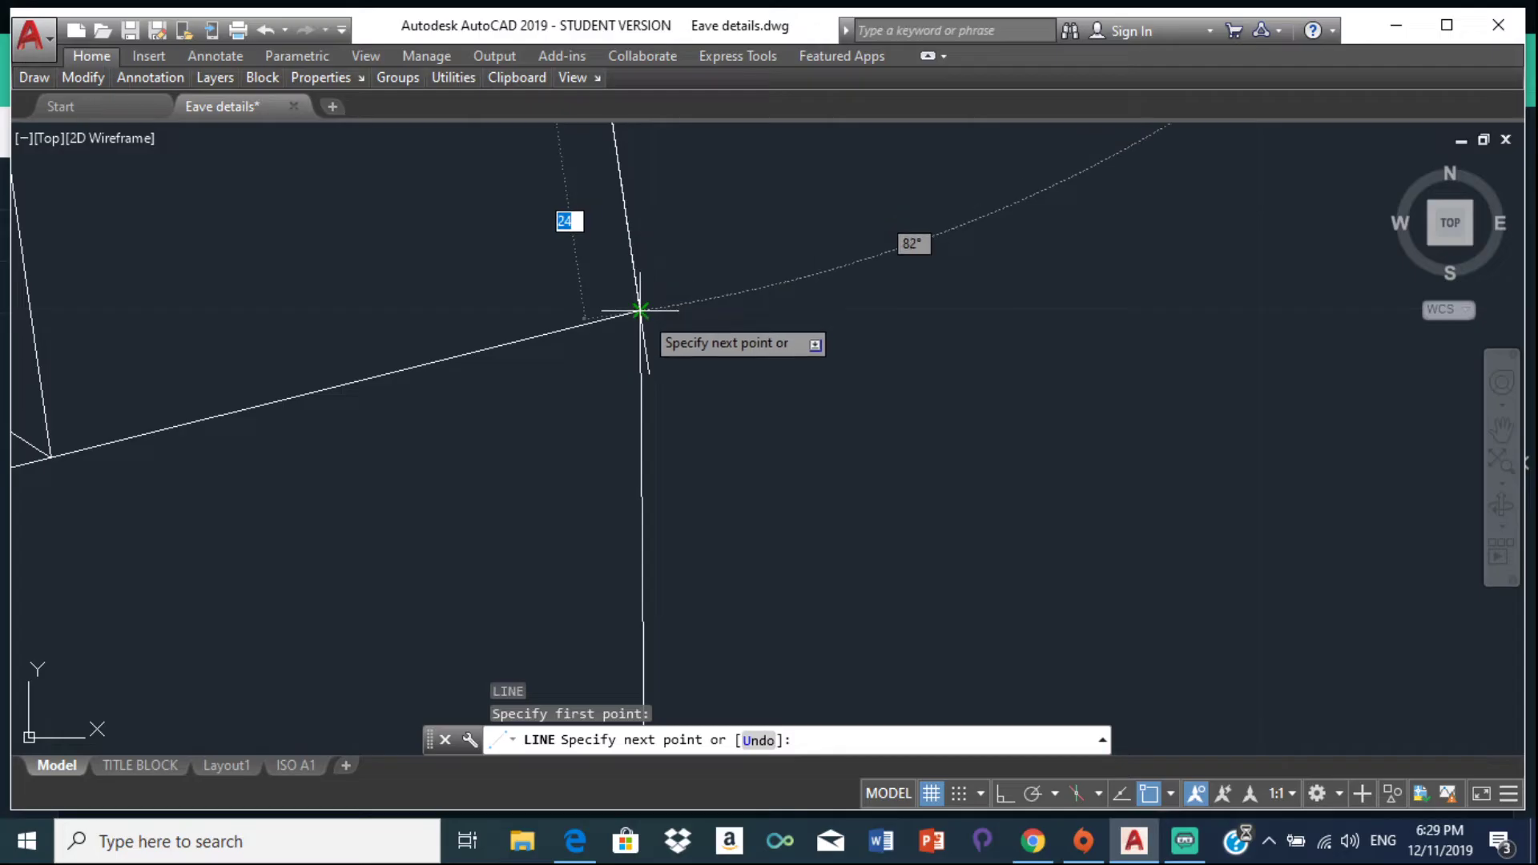
pyautogui.click(639, 312)
pyautogui.press('Escape')
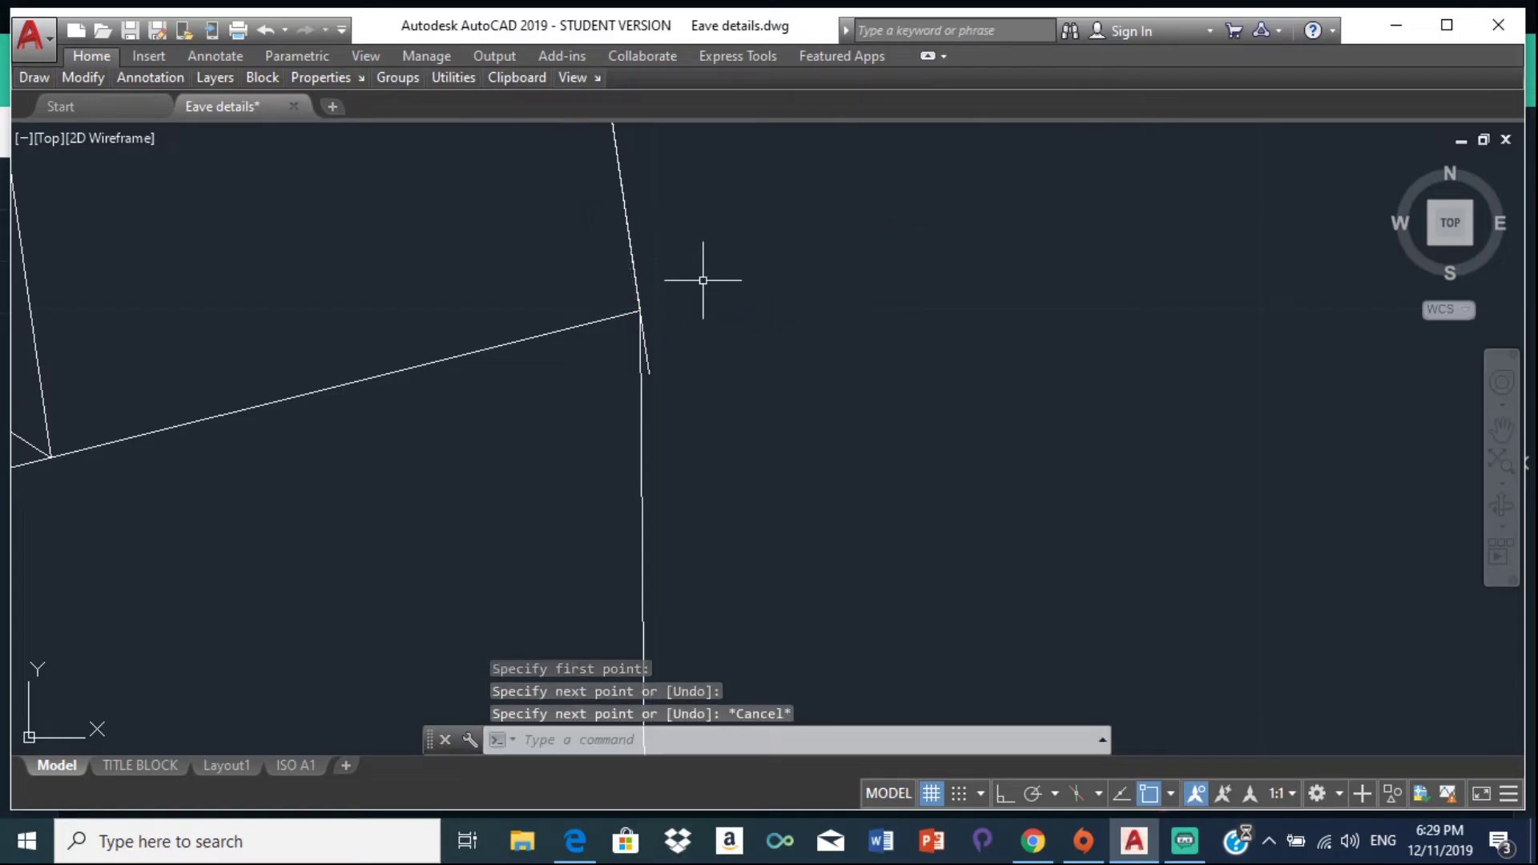
# Step: Trim the slanted tile end's stub that projects below the sarking's top corner
pyautogui.write('tr')
pyautogui.press('Return')
pyautogui.press('Return')
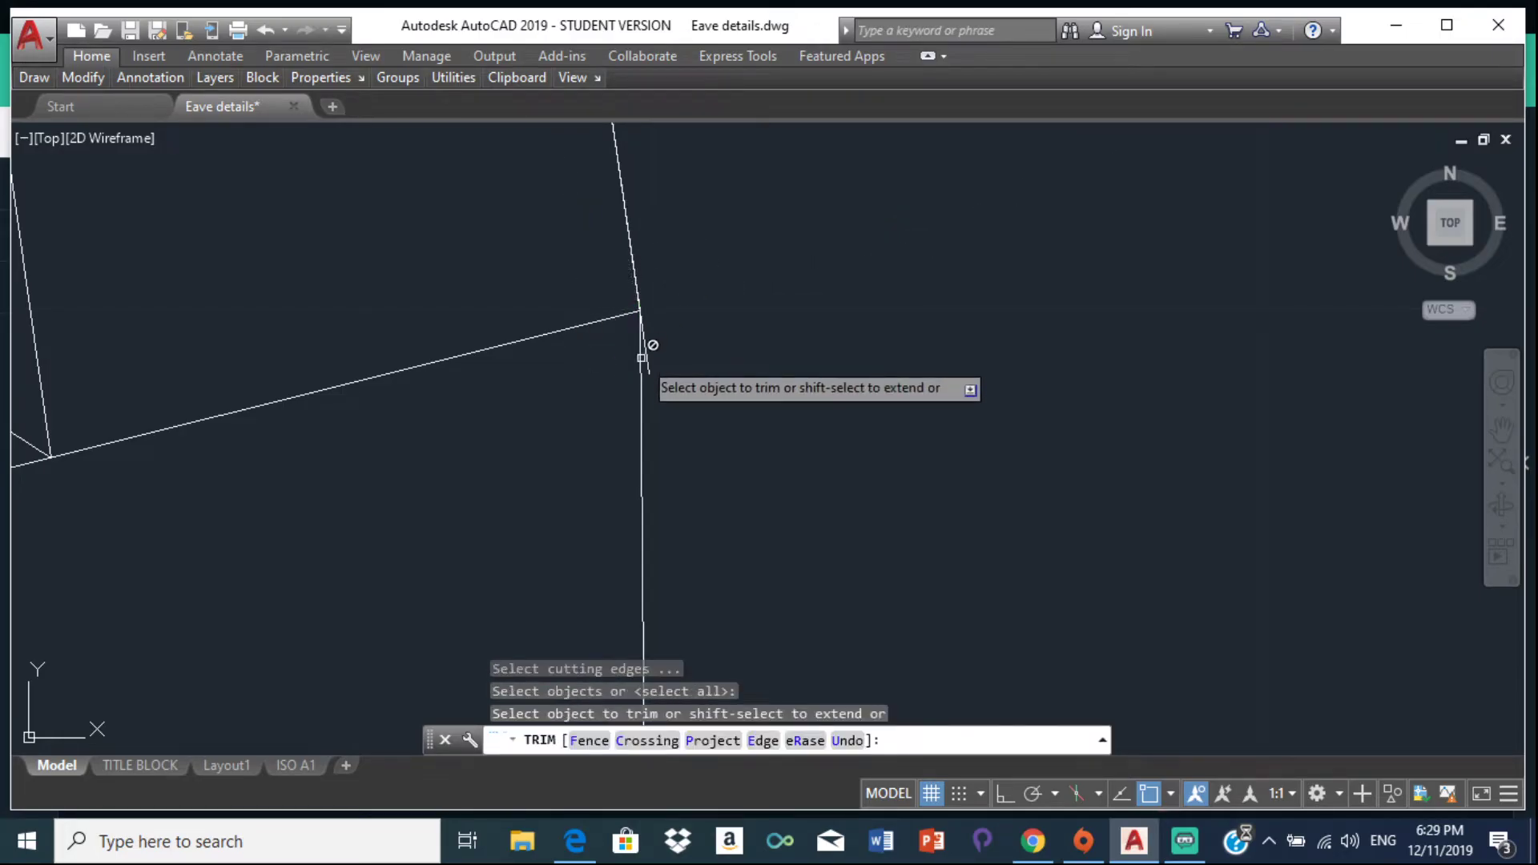
pyautogui.click(646, 354)
pyautogui.press('Escape')
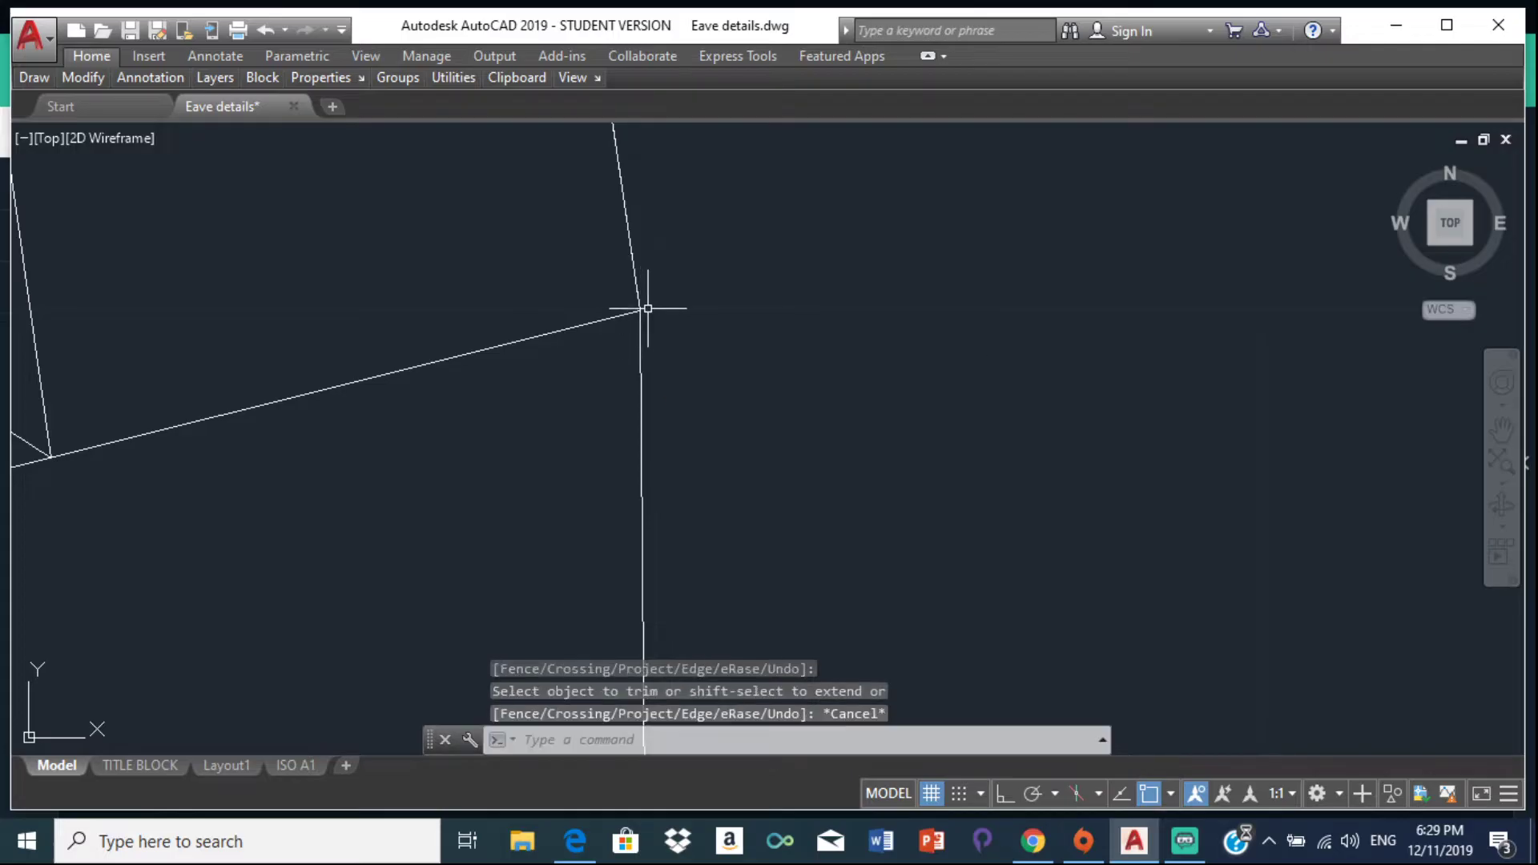
# Step: With Ortho on, draw a 50-unit horizontal line away from the roof, starting at the midpoint of the new slanted line
pyautogui.write('l')
pyautogui.press('Return')
pyautogui.moveTo(652, 309)
pyautogui.mouseDown(button='middle')
pyautogui.moveTo(601, 539)
pyautogui.moveTo(531, 508)
pyautogui.moveTo(662, 283)
pyautogui.moveTo(622, 395)
pyautogui.mouseUp(button='middle')
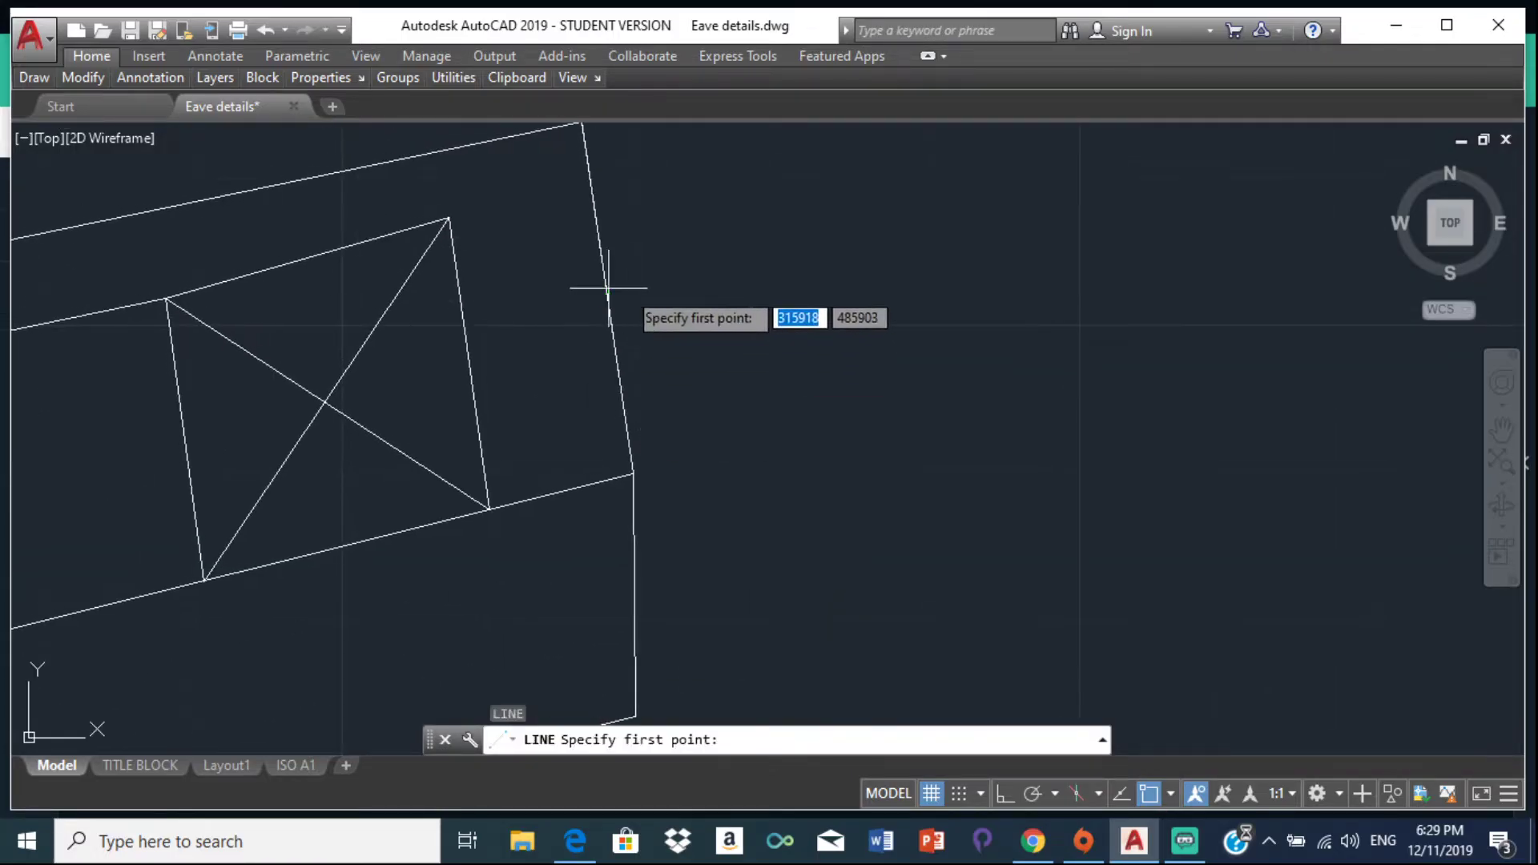
pyautogui.click(611, 299)
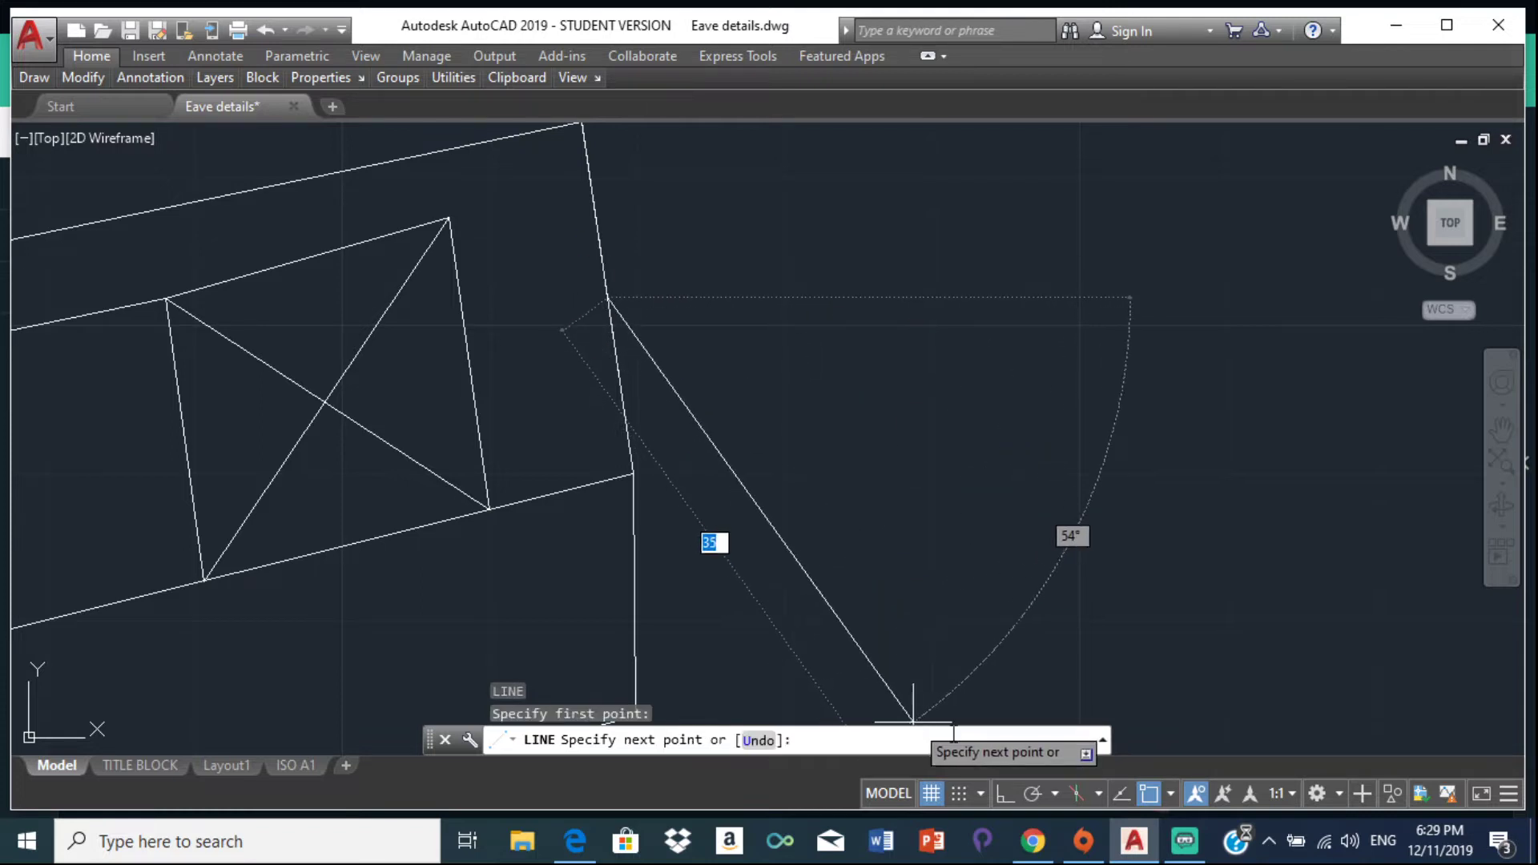
pyautogui.click(1003, 796)
pyautogui.scroll(-2, 1041, 360)
pyautogui.moveTo(1092, 325); pyautogui.dragTo(858, 344, button='middle')
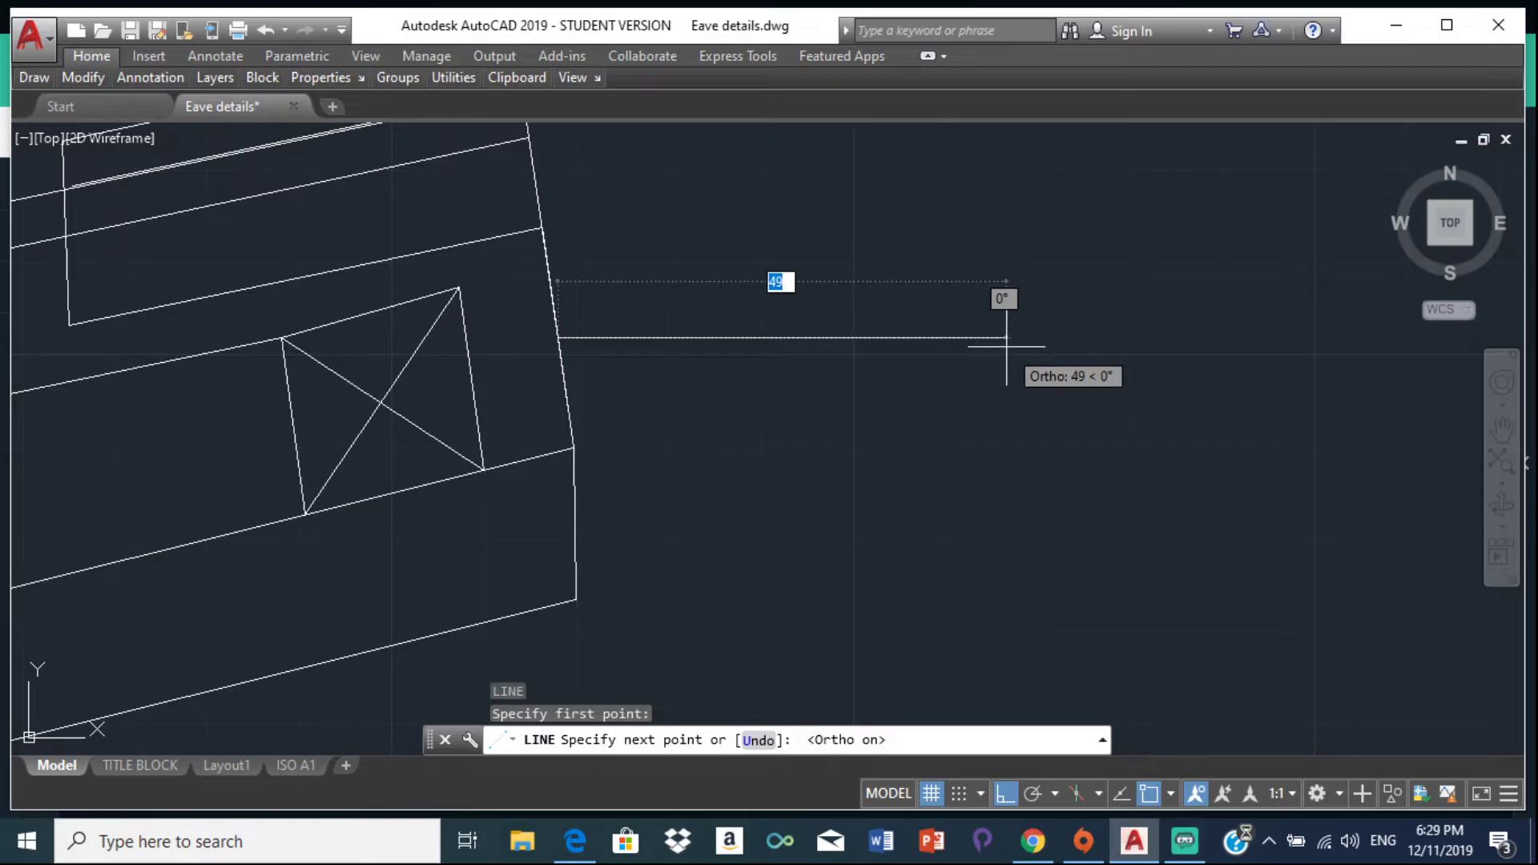
pyautogui.write('50')
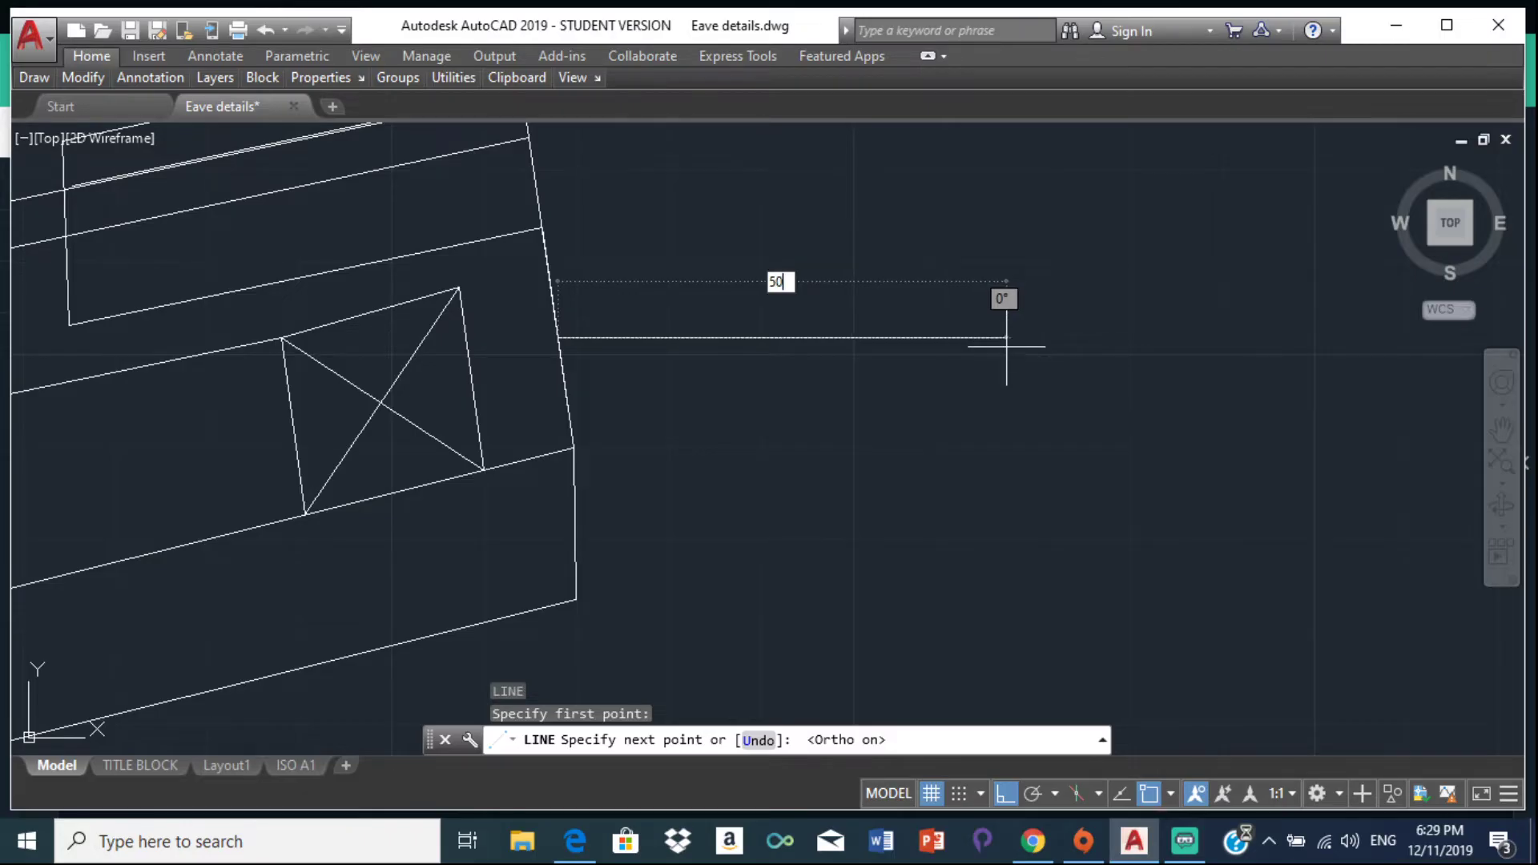
pyautogui.press('Return')
# Step: Complete the ridge board rectangle by continuing the outline 150 units down, 50 units back towards the roof, and up to its starting point
pyautogui.scroll(-4, 971, 481)
pyautogui.moveTo(963, 526)
pyautogui.mouseDown(button='middle')
pyautogui.moveTo(903, 499)
pyautogui.moveTo(870, 442)
pyautogui.mouseUp(button='middle')
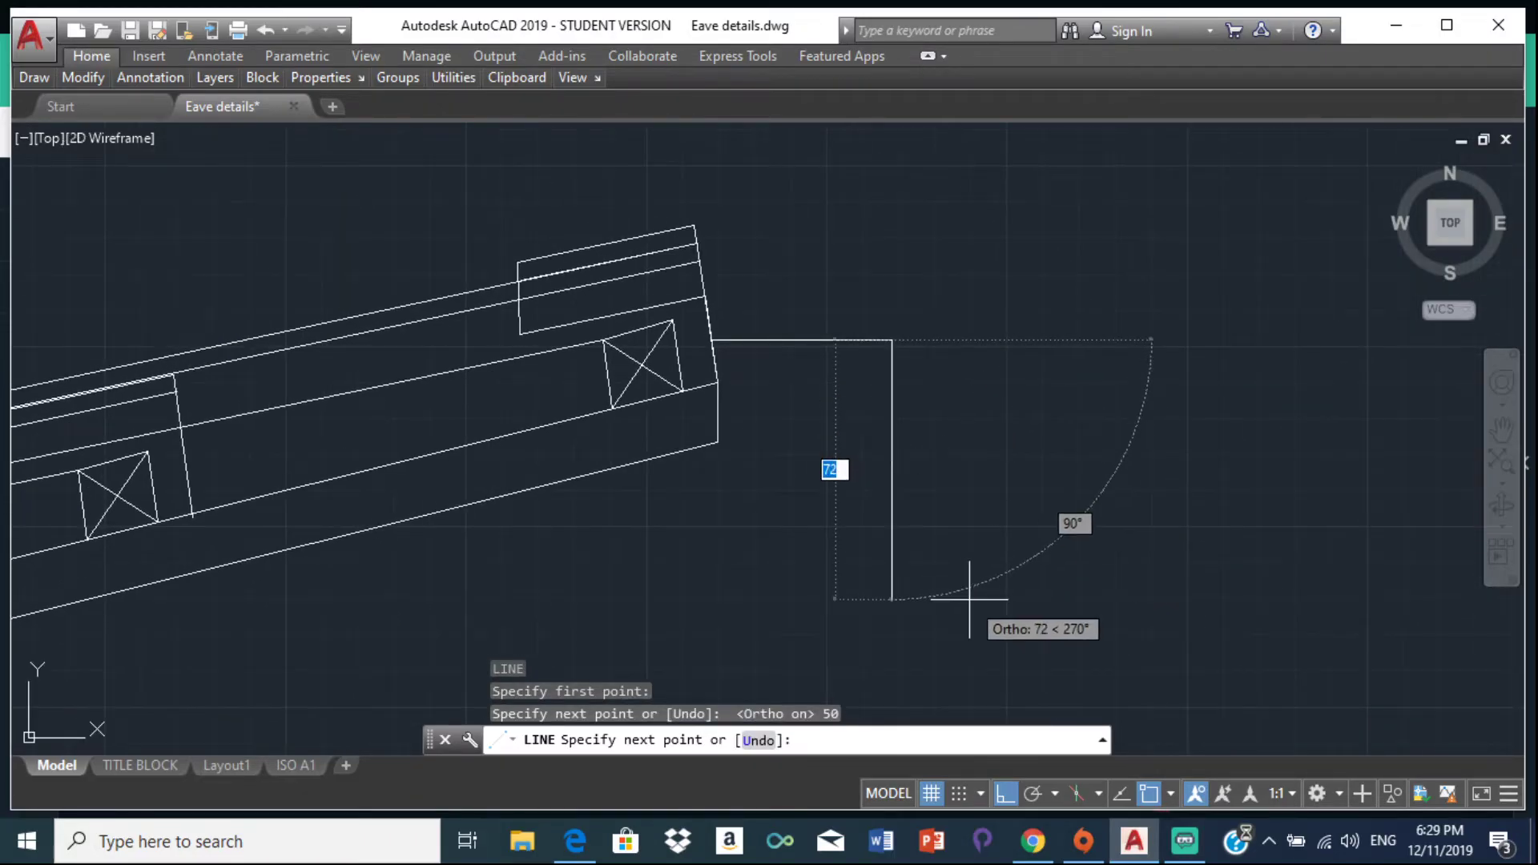
pyautogui.write('150')
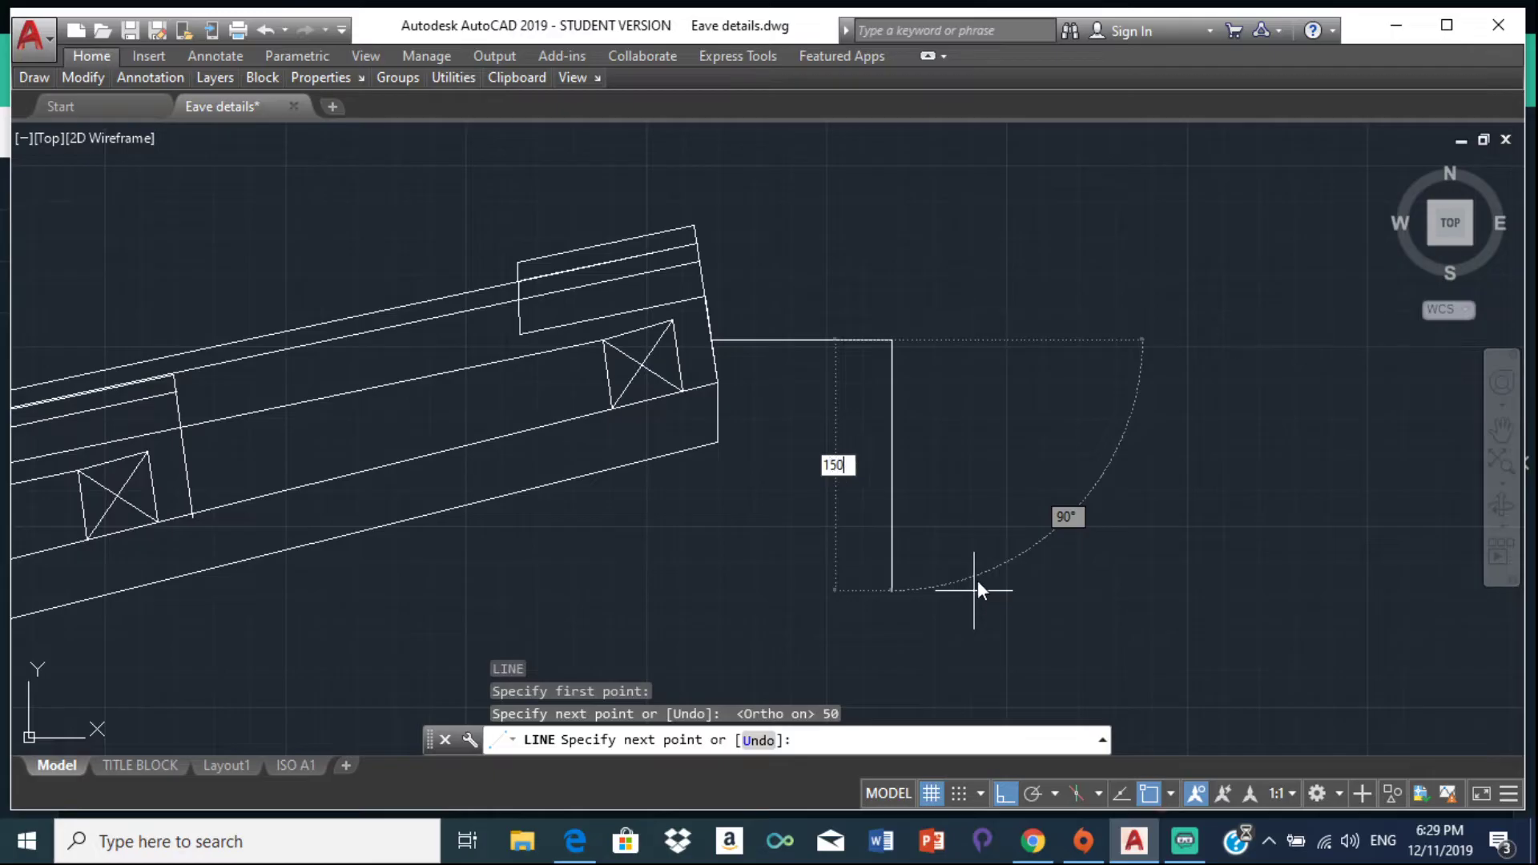
pyautogui.press('Return')
pyautogui.scroll(-2, 841, 532)
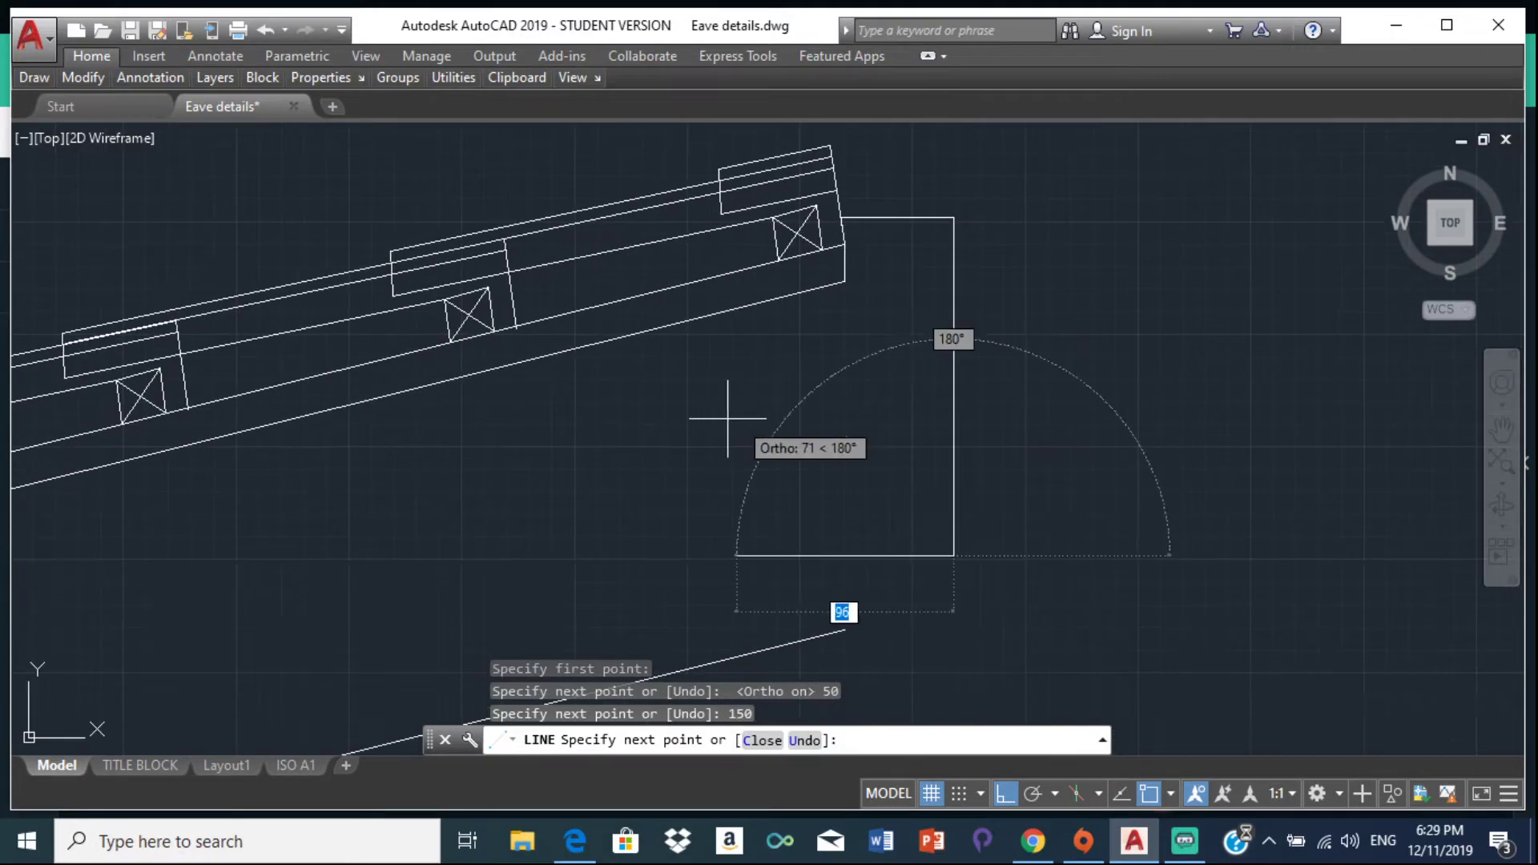
pyautogui.write('50')
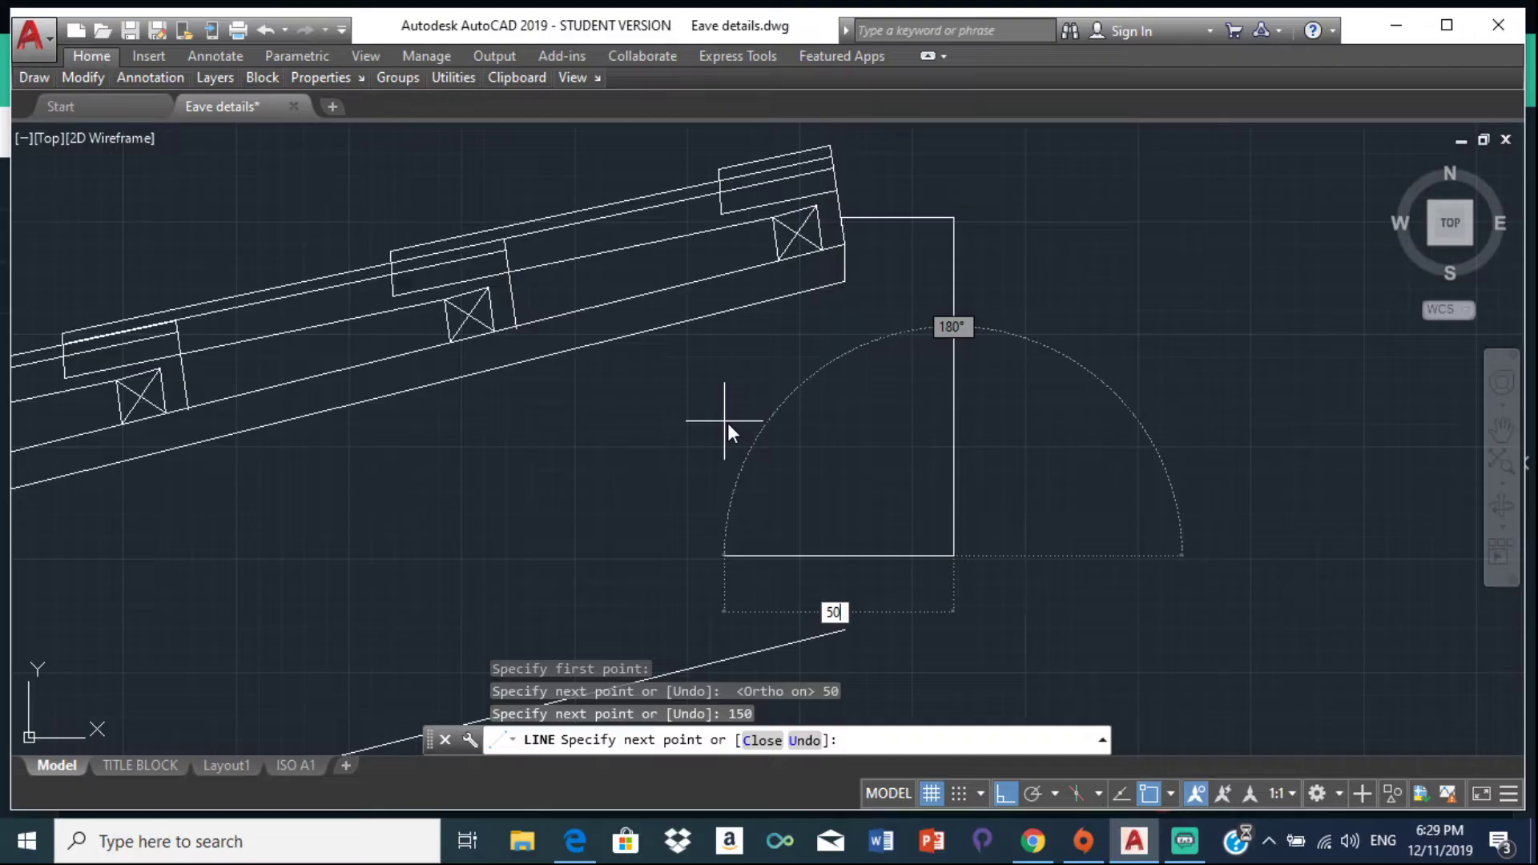
pyautogui.press('Return')
pyautogui.scroll(2, 877, 262)
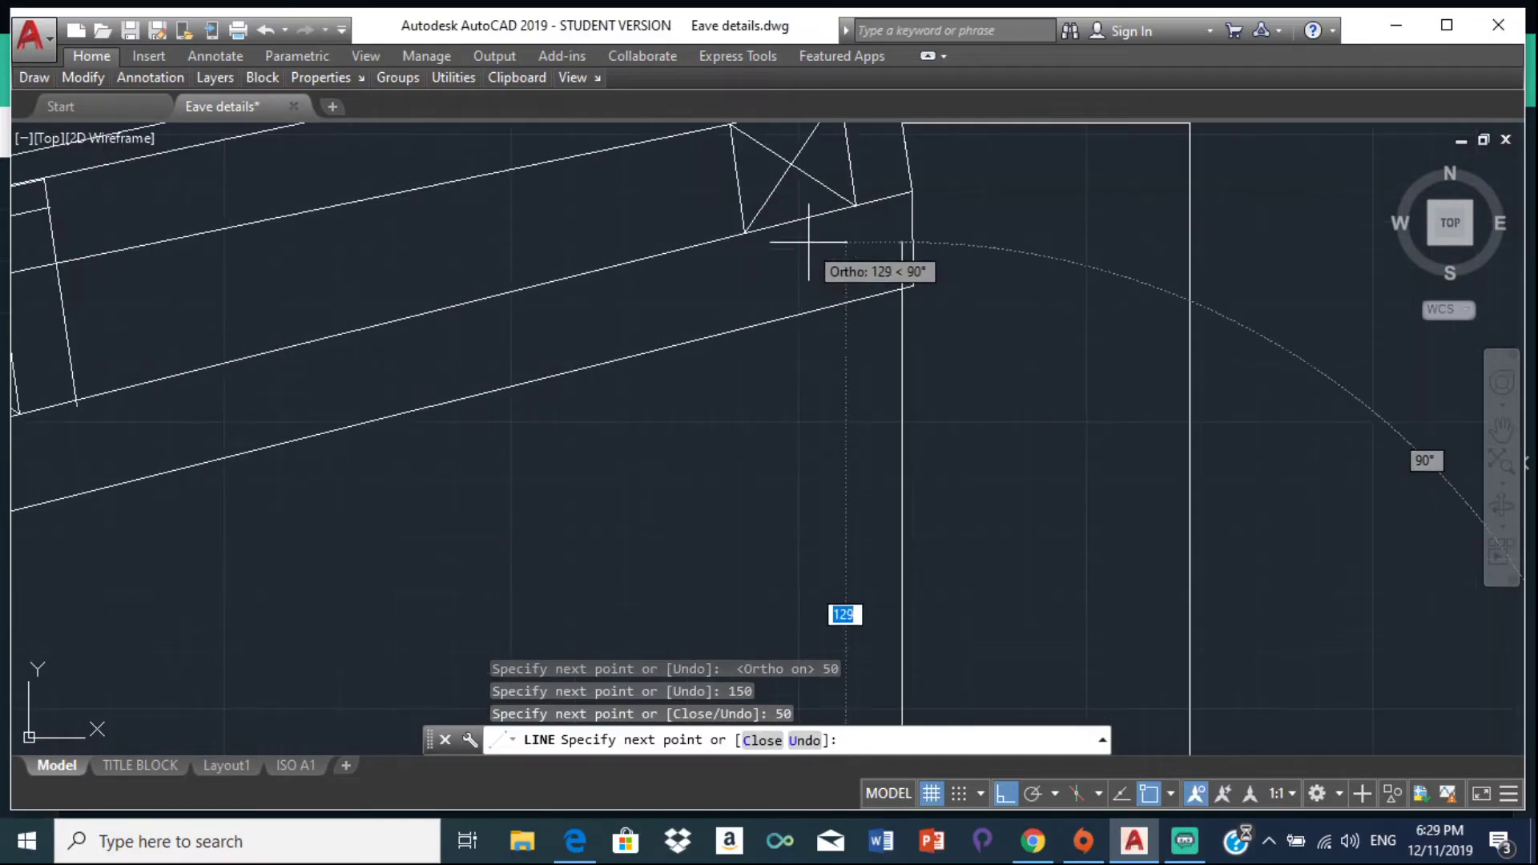
pyautogui.scroll(-3, 910, 291)
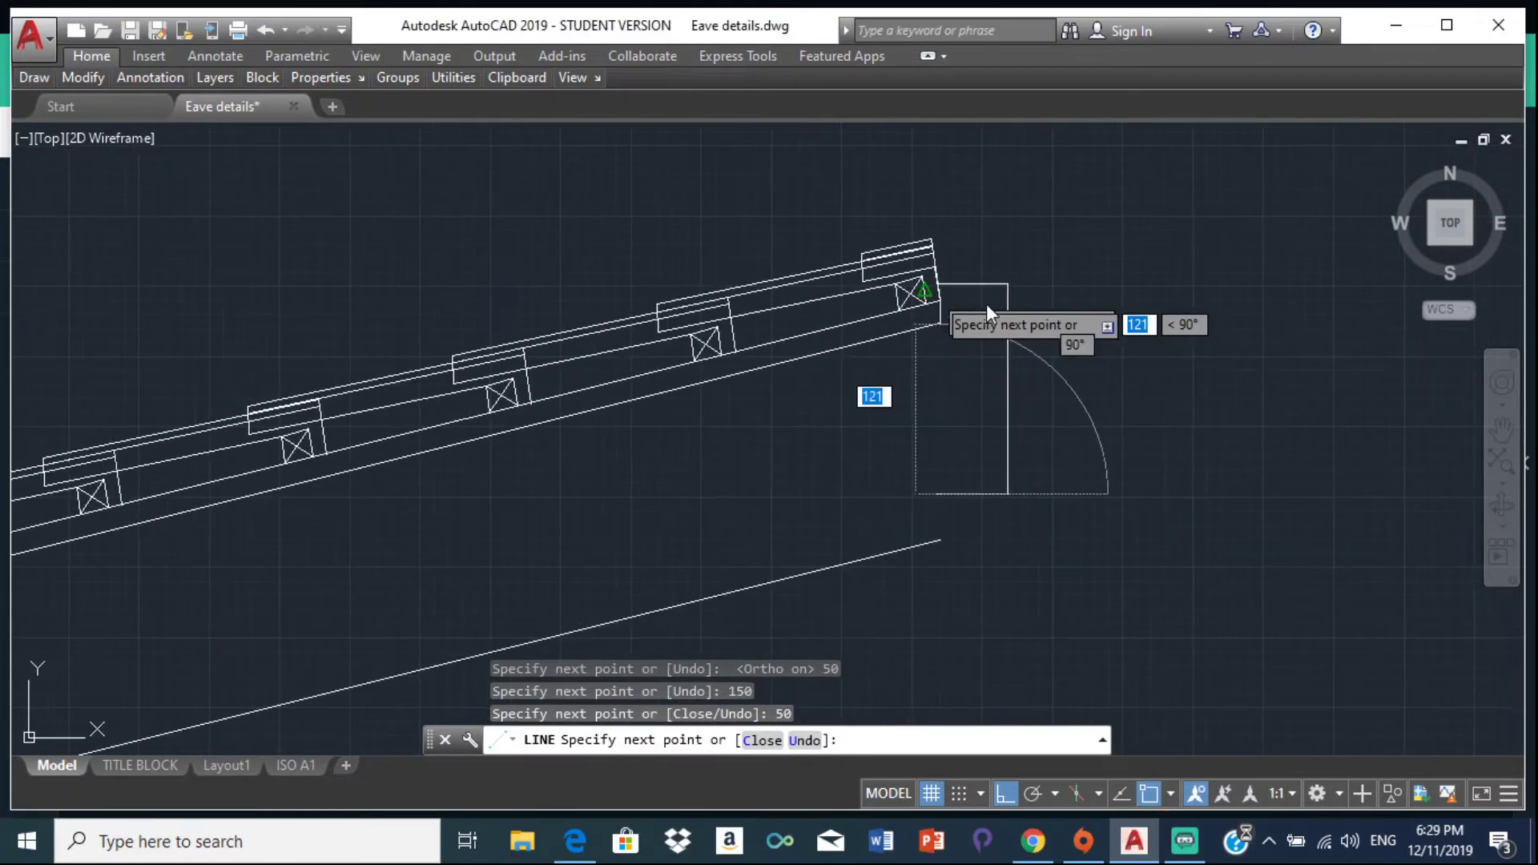
pyautogui.scroll(3, 985, 293)
pyautogui.scroll(2, 810, 276)
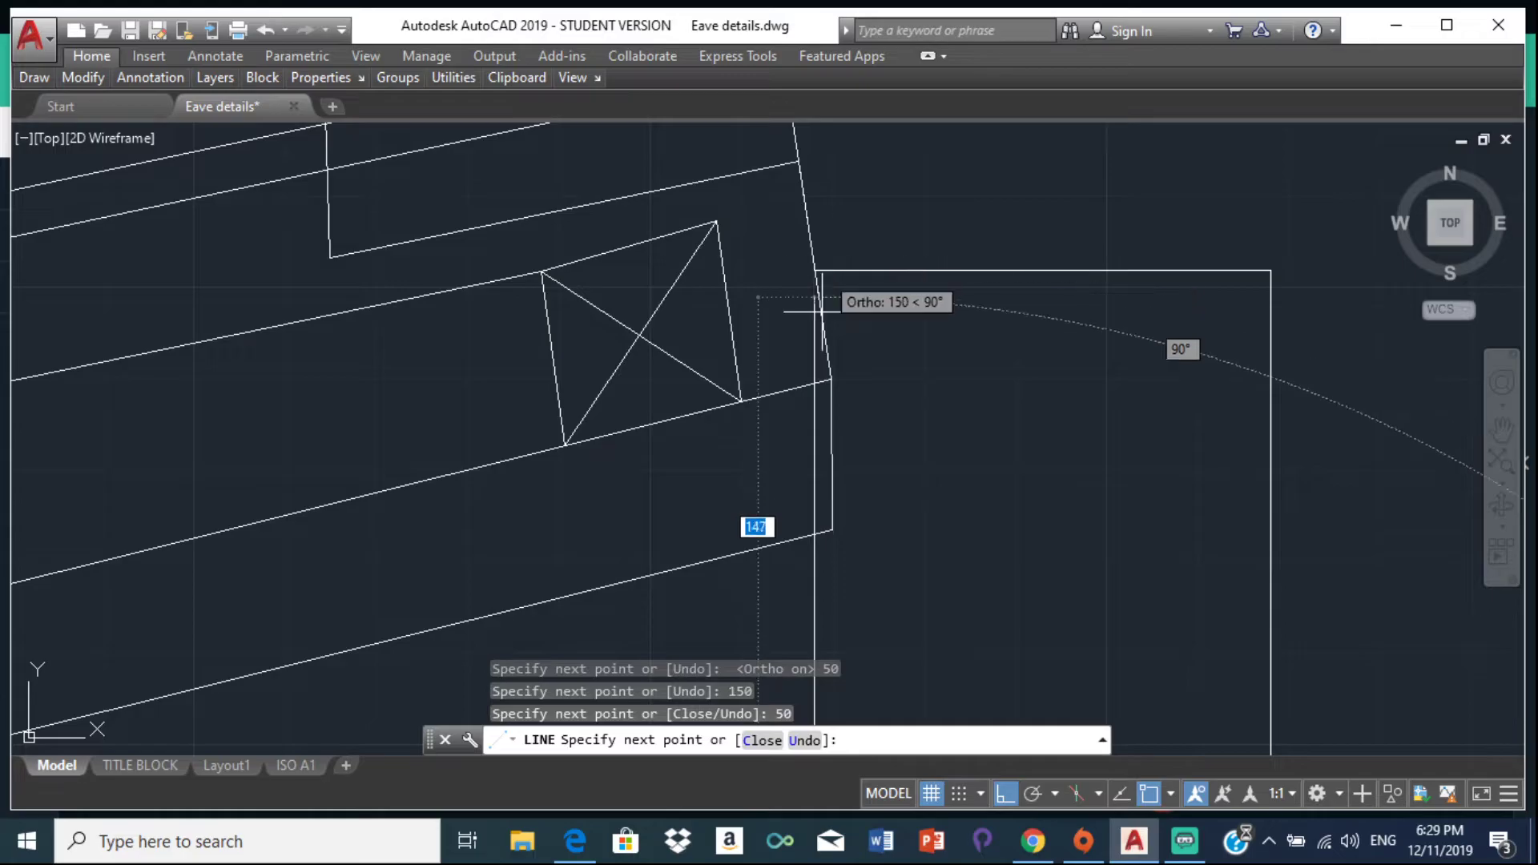
pyautogui.click(815, 271)
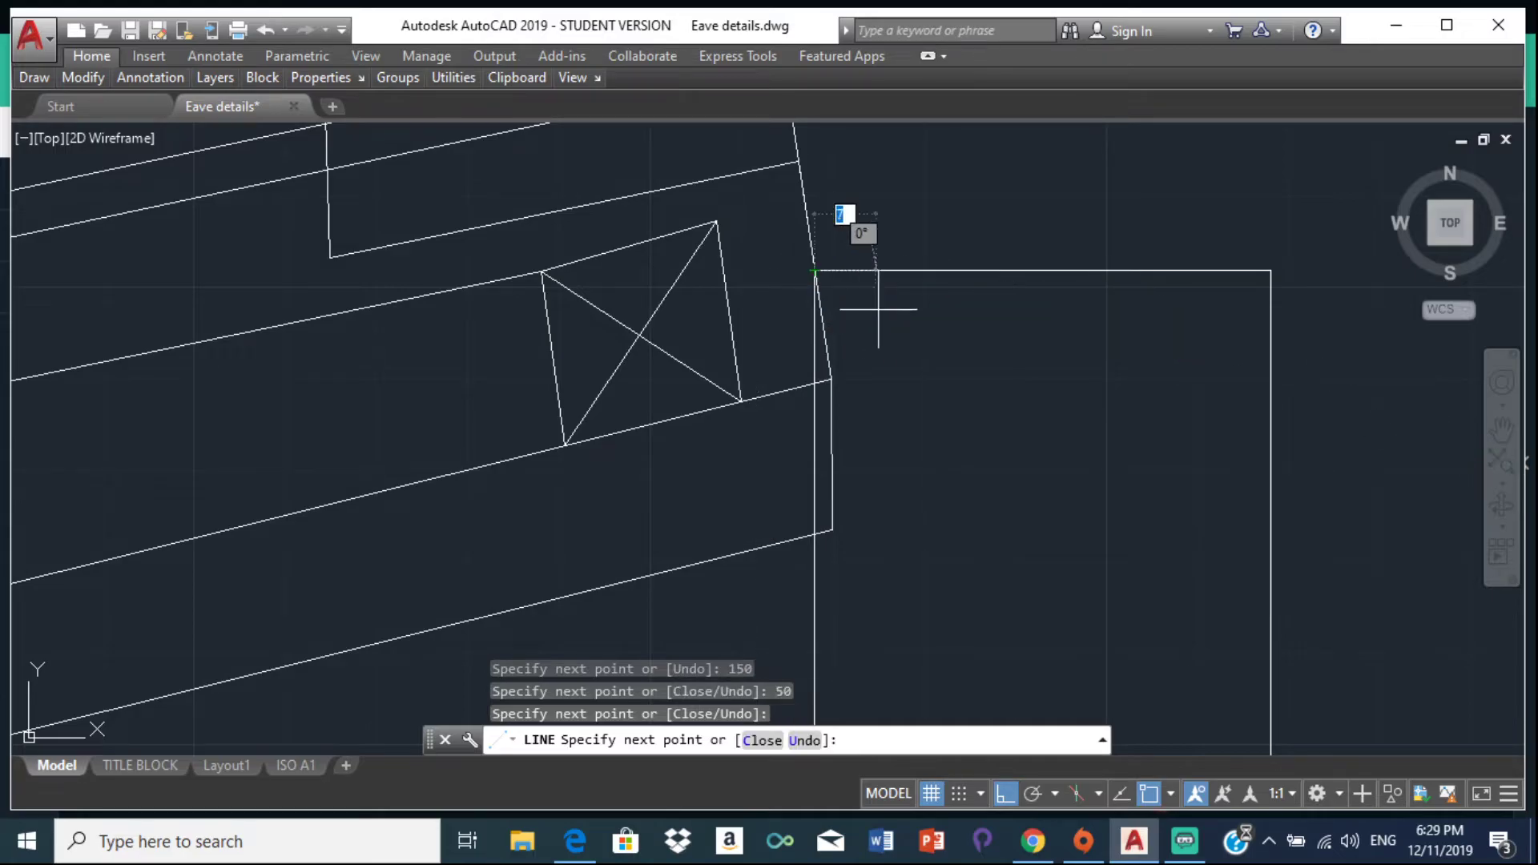
pyautogui.press('Escape')
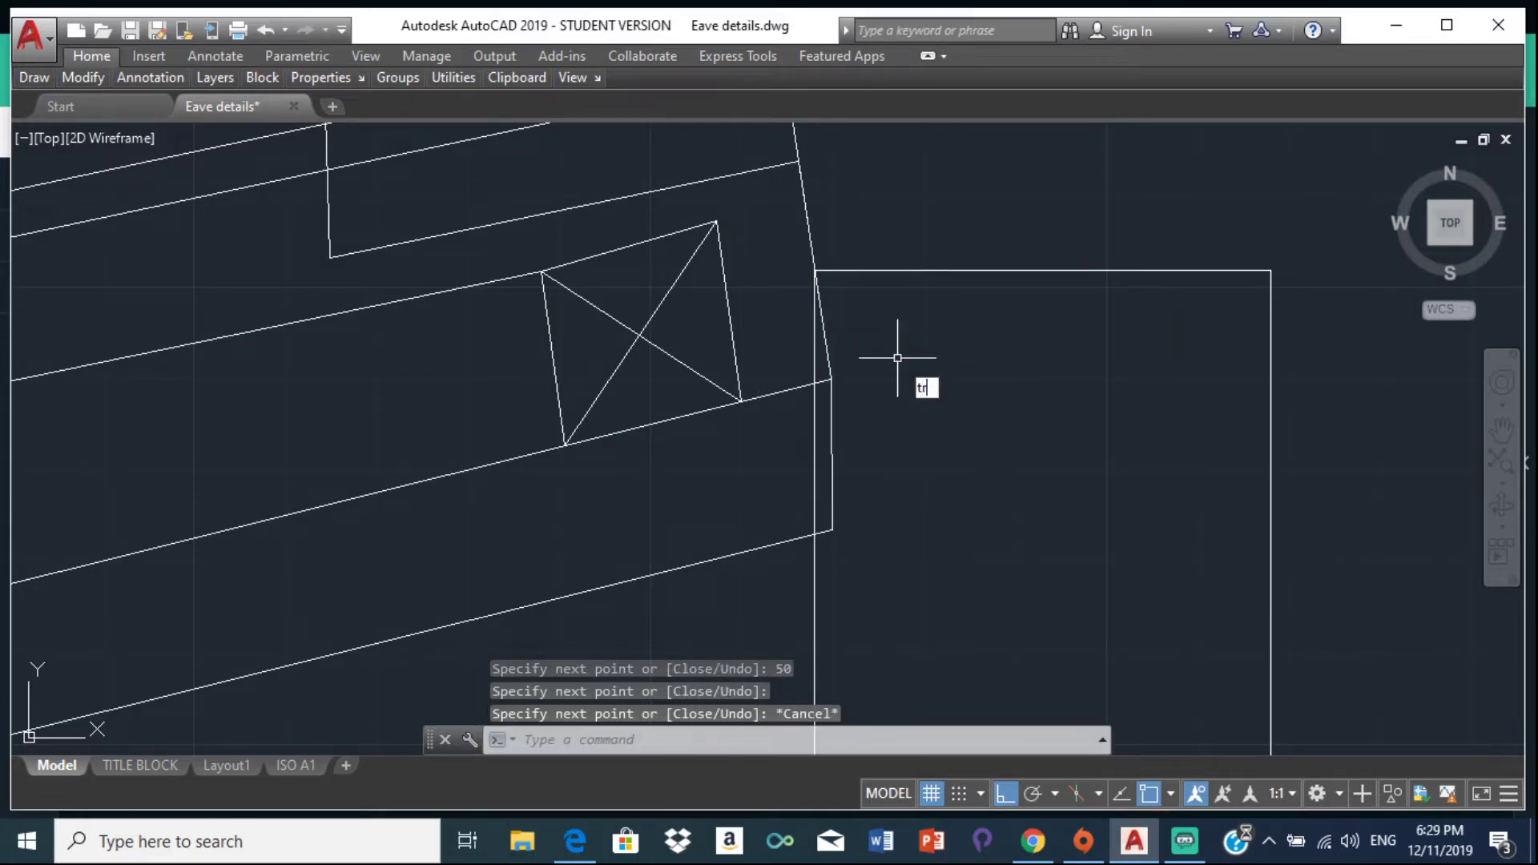
# Step: Trim the slanted tile end and sarking line where they project into the ridge board, and erase the leftover short vertical line inside it
pyautogui.write('tr')
pyautogui.press('Return')
pyautogui.press('Return')
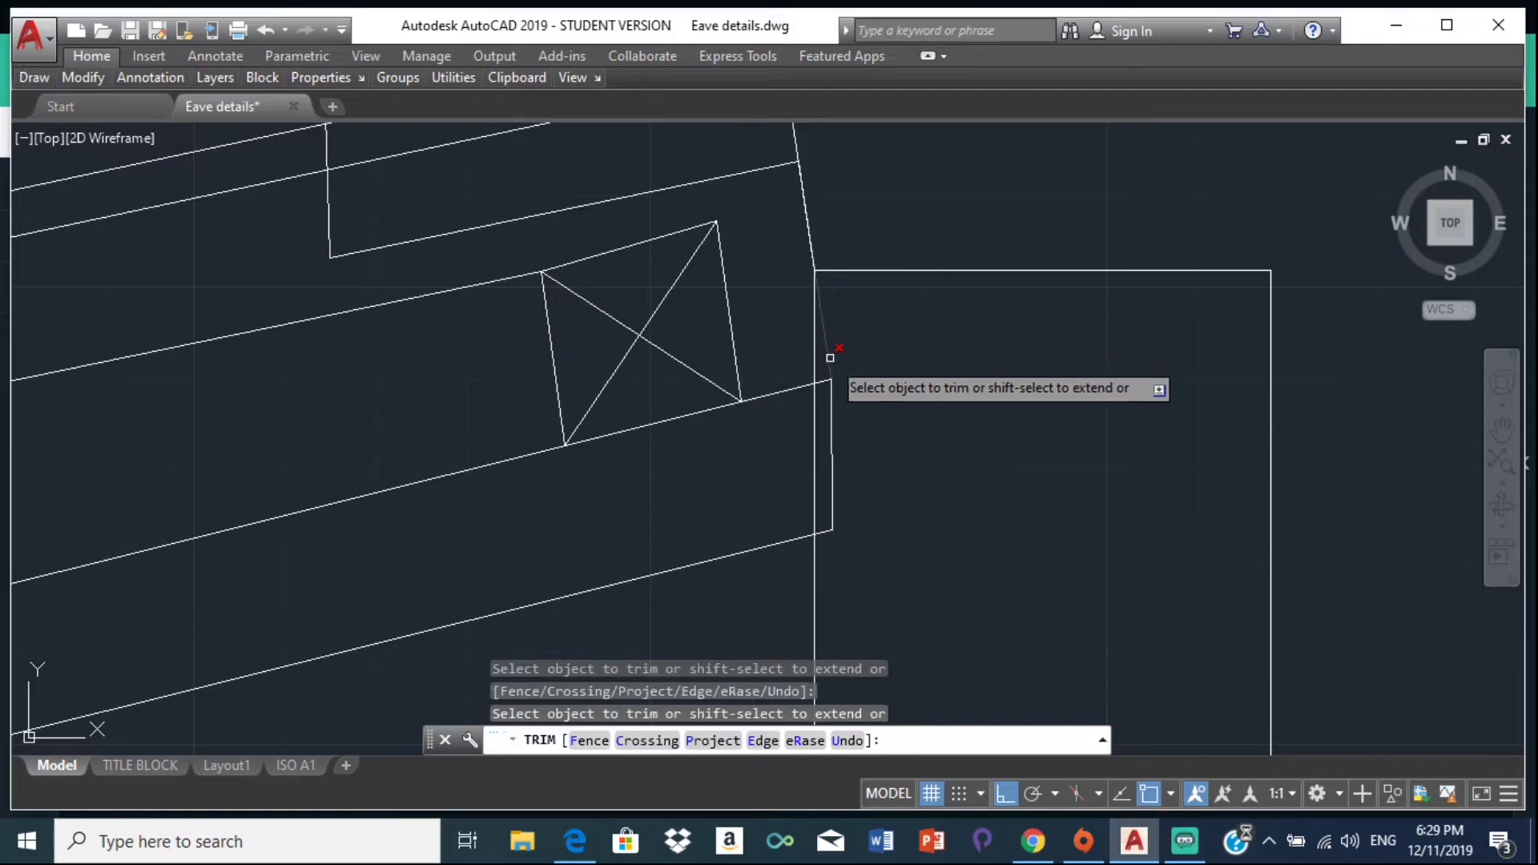
pyautogui.click(821, 343)
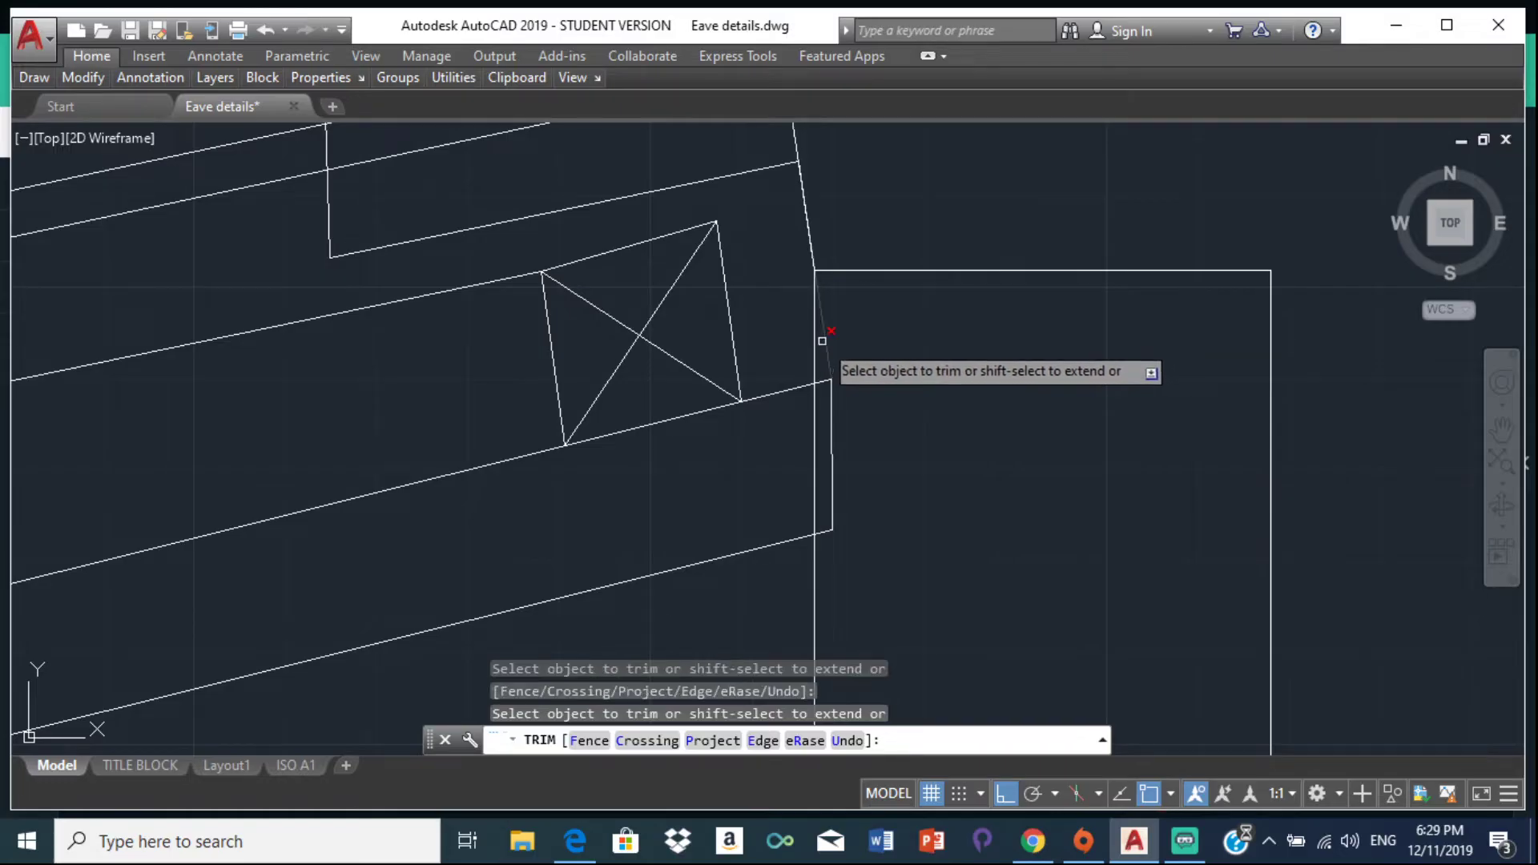
pyautogui.click(822, 382)
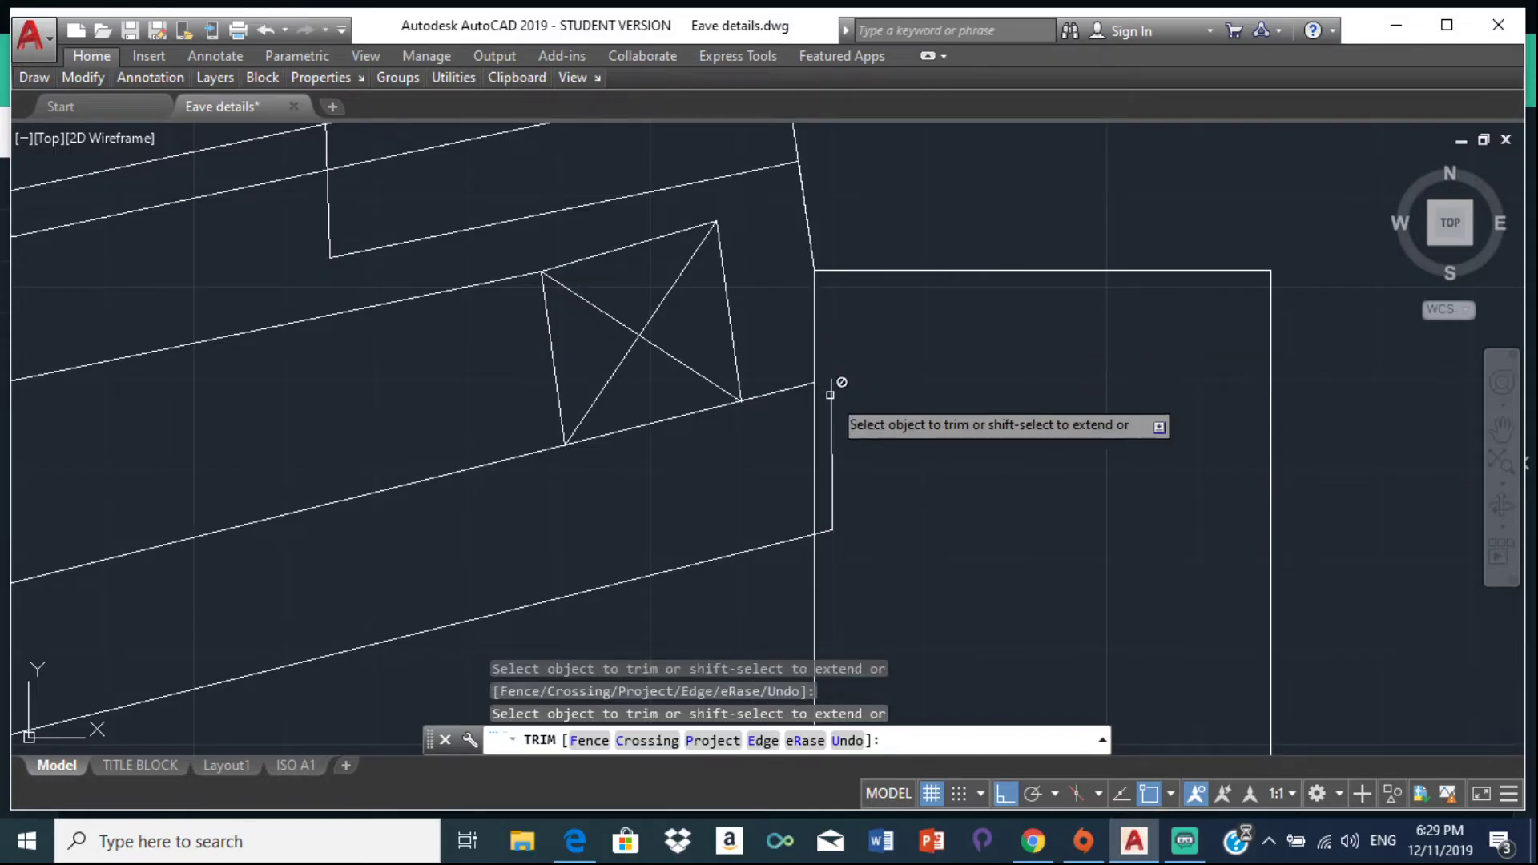
pyautogui.press('Escape')
pyautogui.click(833, 473)
pyautogui.press('Delete')
# Step: Compare the drawn ridge board with the typical ridge detail in the reference PDF in the browser, and return to the AutoCAD drawing
pyautogui.scroll(-3, 810, 426)
pyautogui.moveTo(810, 425)
pyautogui.mouseDown(button='middle')
pyautogui.moveTo(796, 484)
pyautogui.moveTo(920, 446)
pyautogui.mouseUp(button='middle')
pyautogui.scroll(-2, 796, 484)
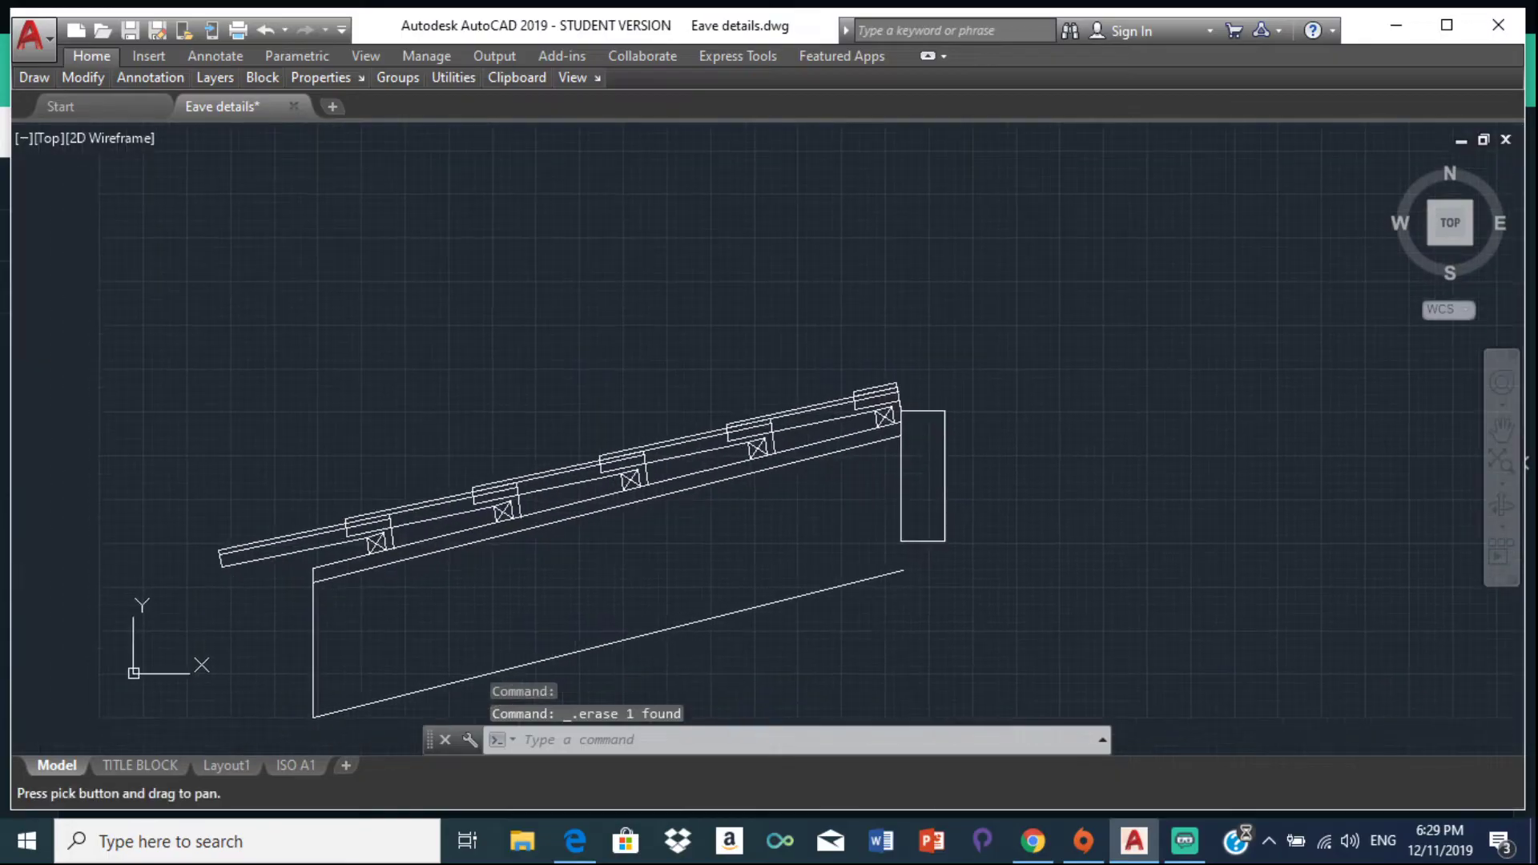
pyautogui.scroll(3, 889, 422)
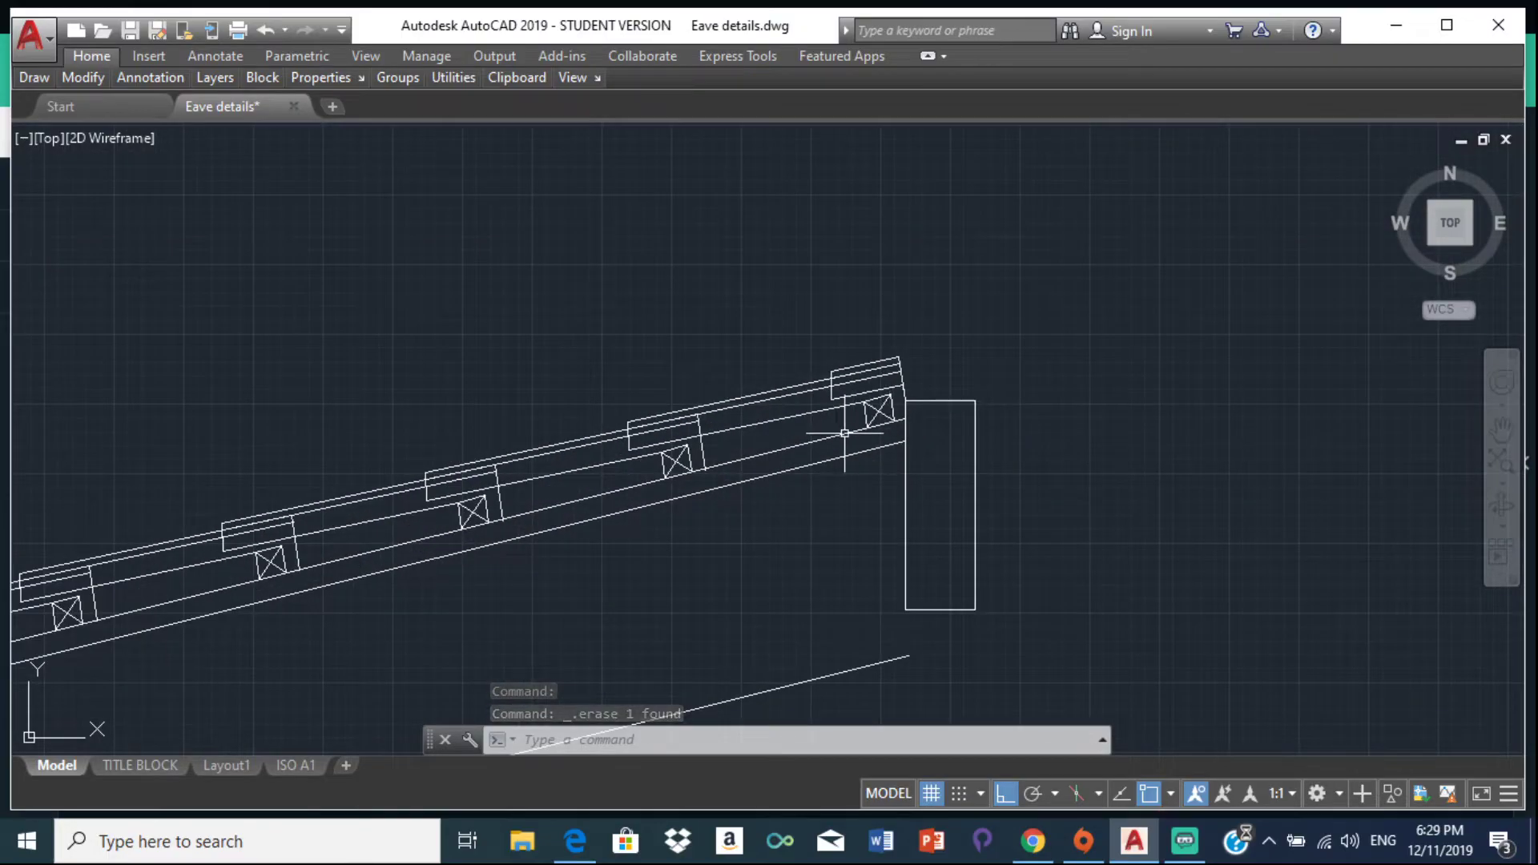
pyautogui.scroll(-3, 852, 430)
pyautogui.scroll(2, 878, 448)
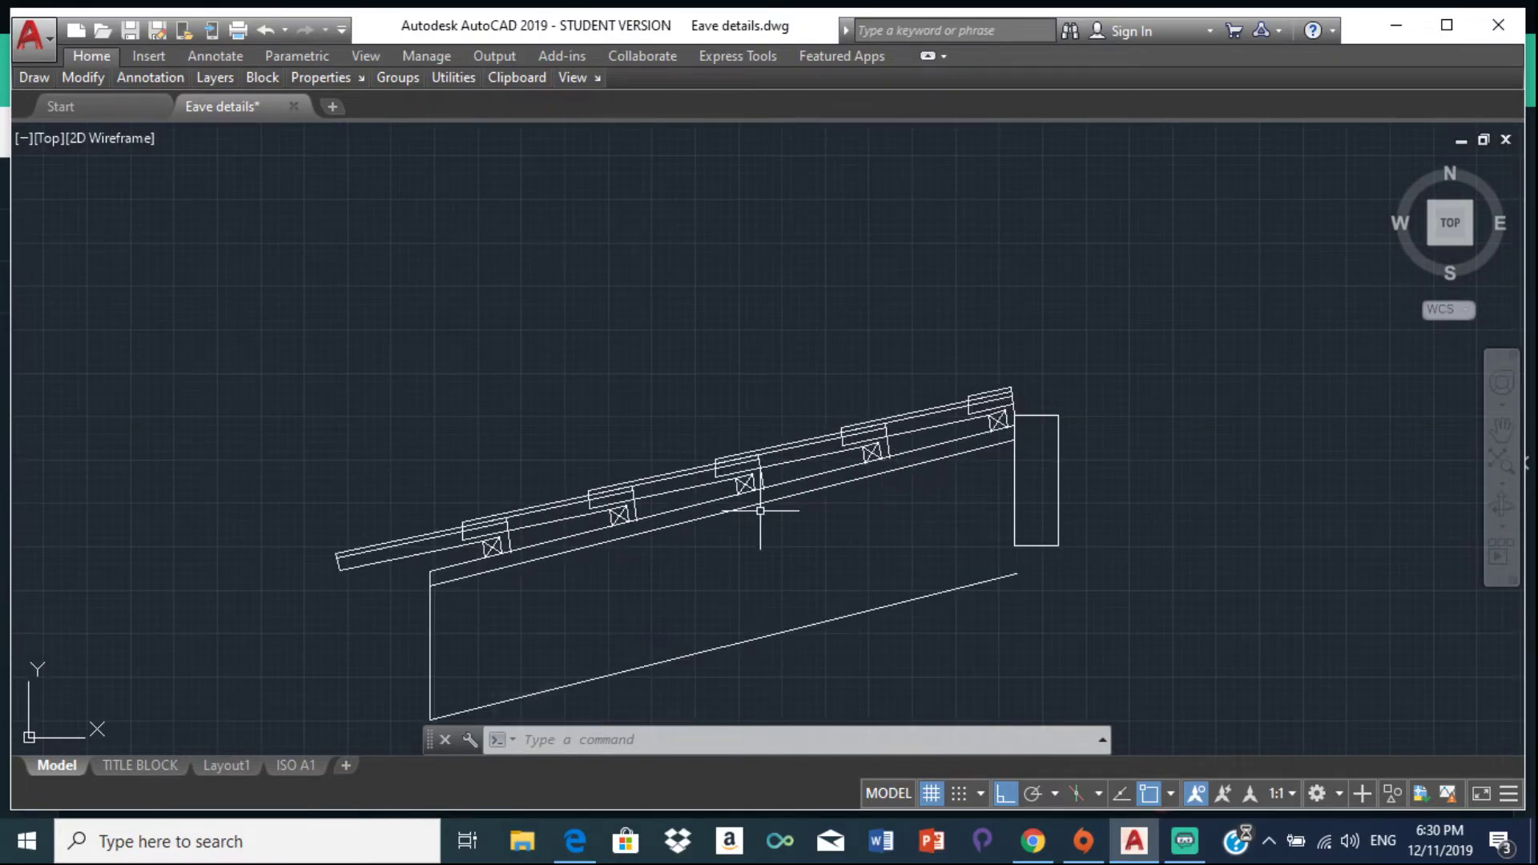
pyautogui.scroll(-3, 1026, 539)
pyautogui.scroll(2, 977, 553)
pyautogui.scroll(-2, 685, 470)
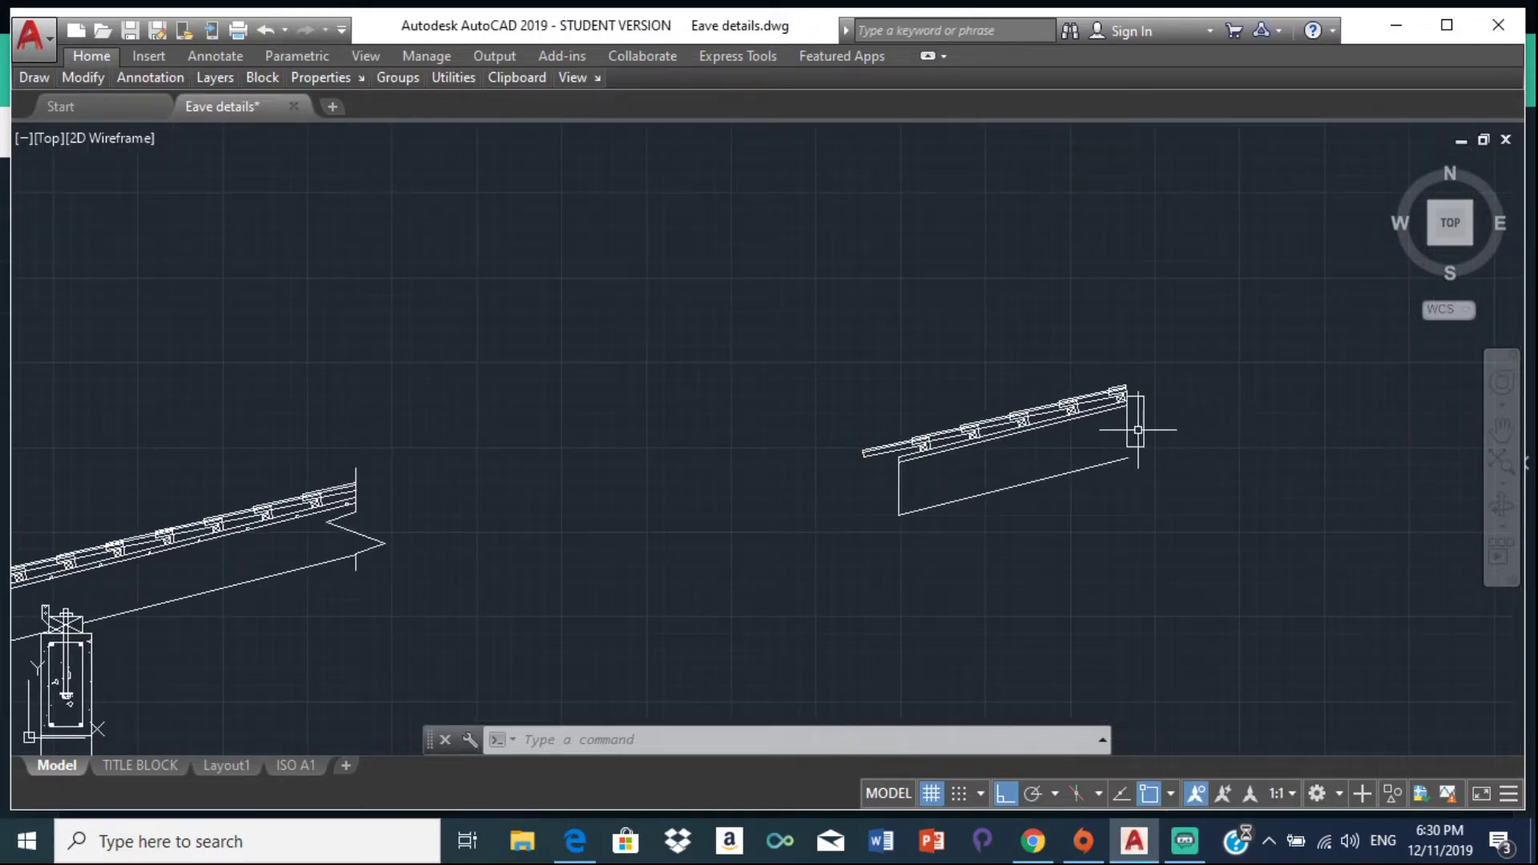
pyautogui.scroll(4, 1137, 430)
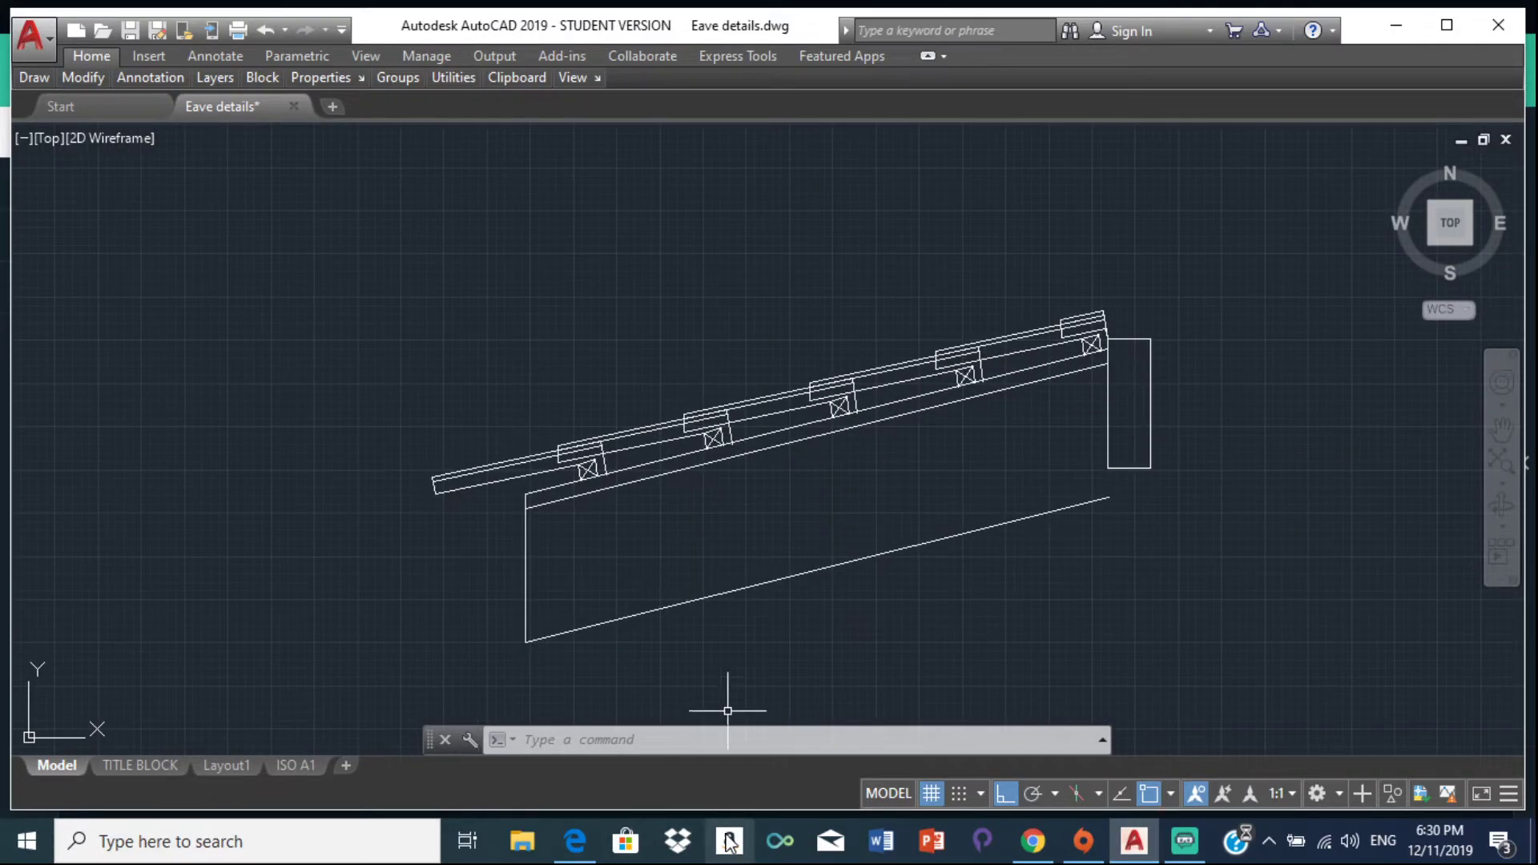
pyautogui.click(575, 842)
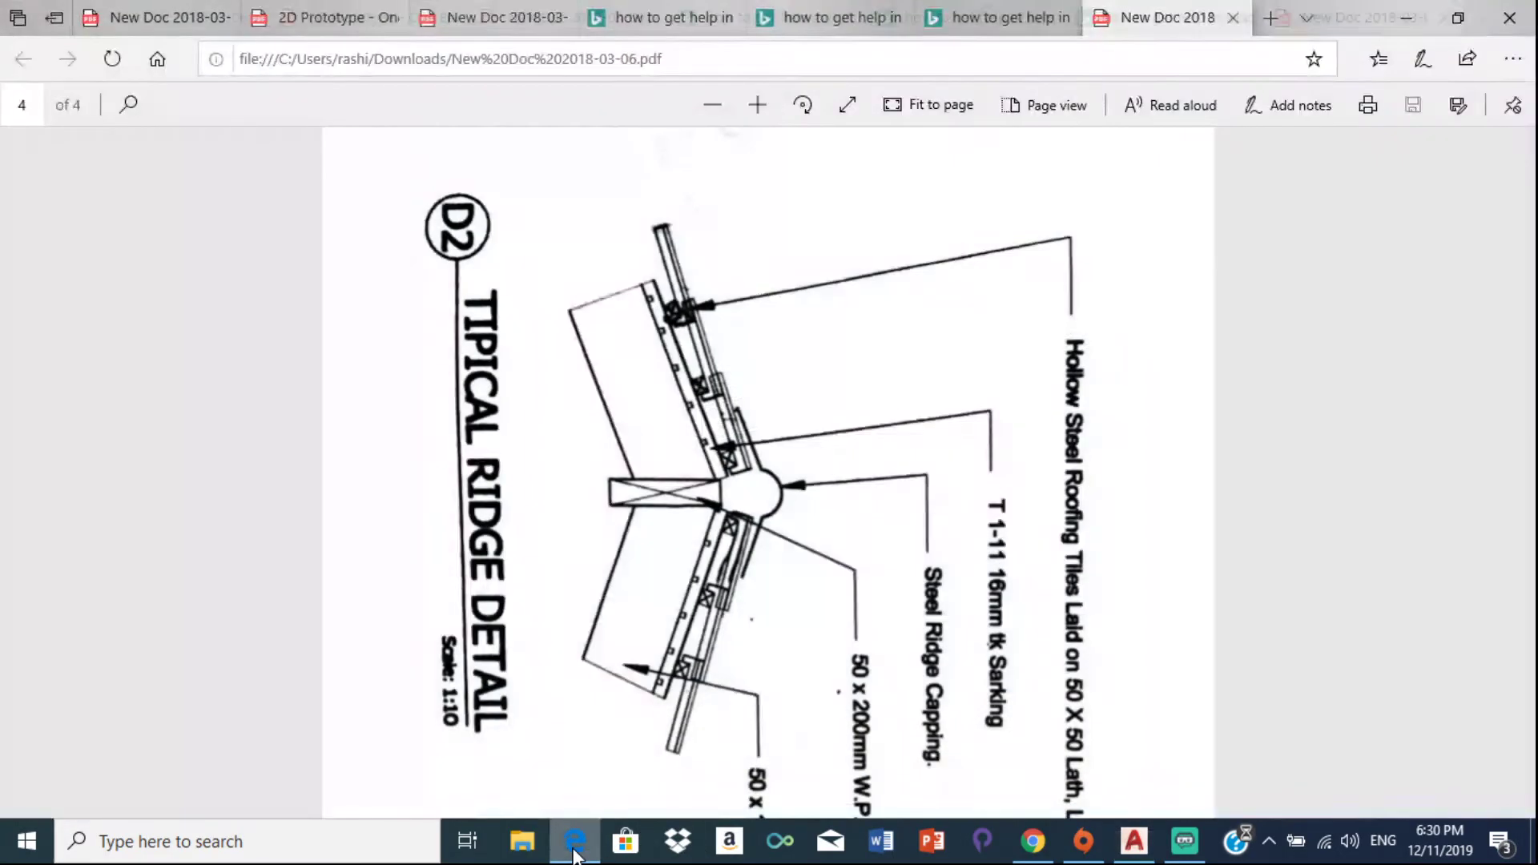
pyautogui.click(578, 848)
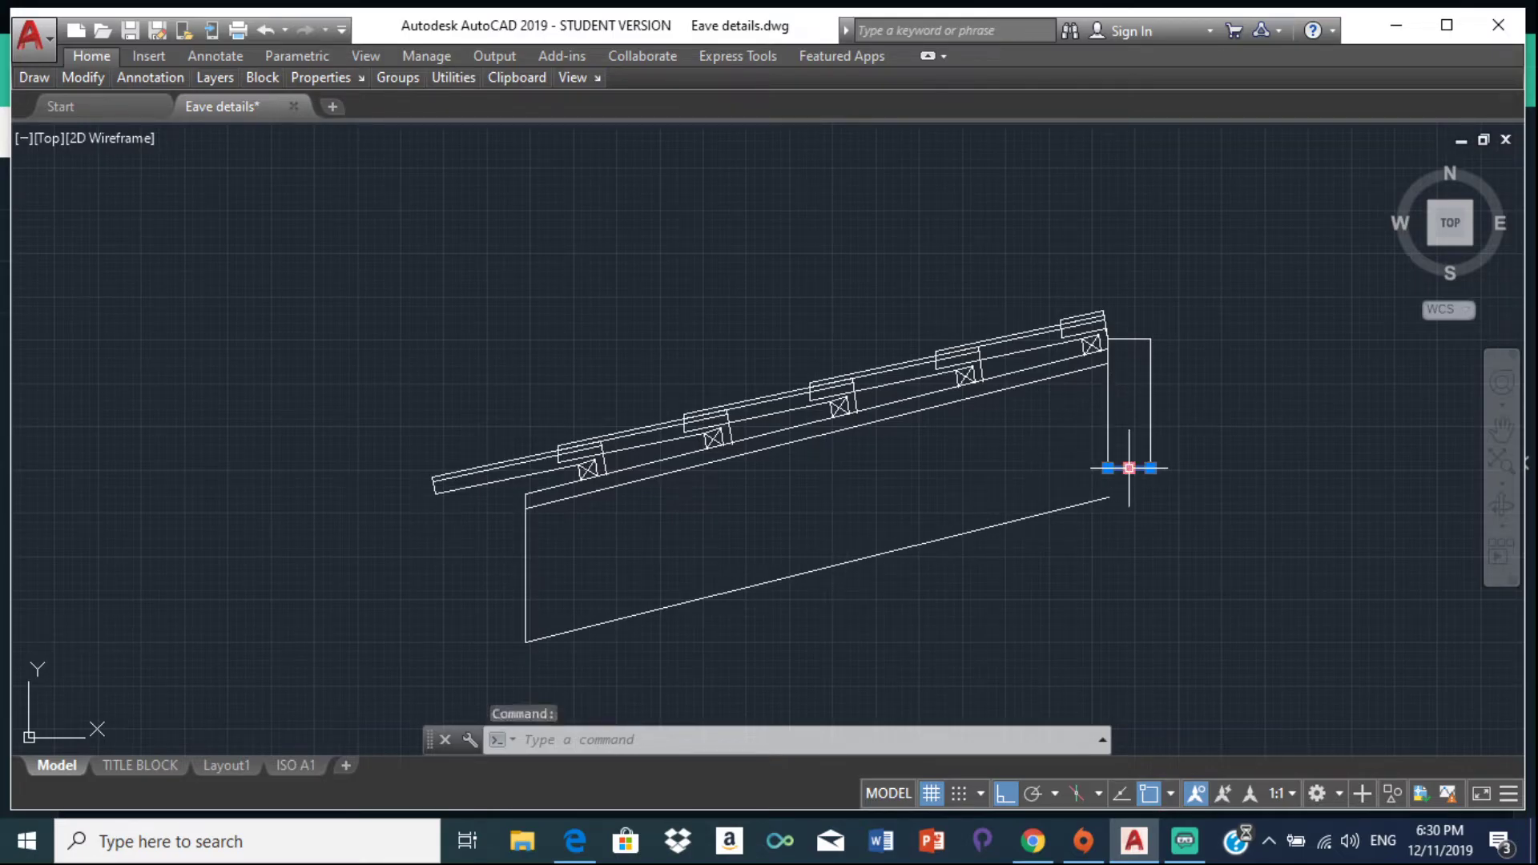
# Step: Erase the ridge board's bottom edge and stretch the lower ends of both vertical sides 50 units downward
pyautogui.press('Delete')
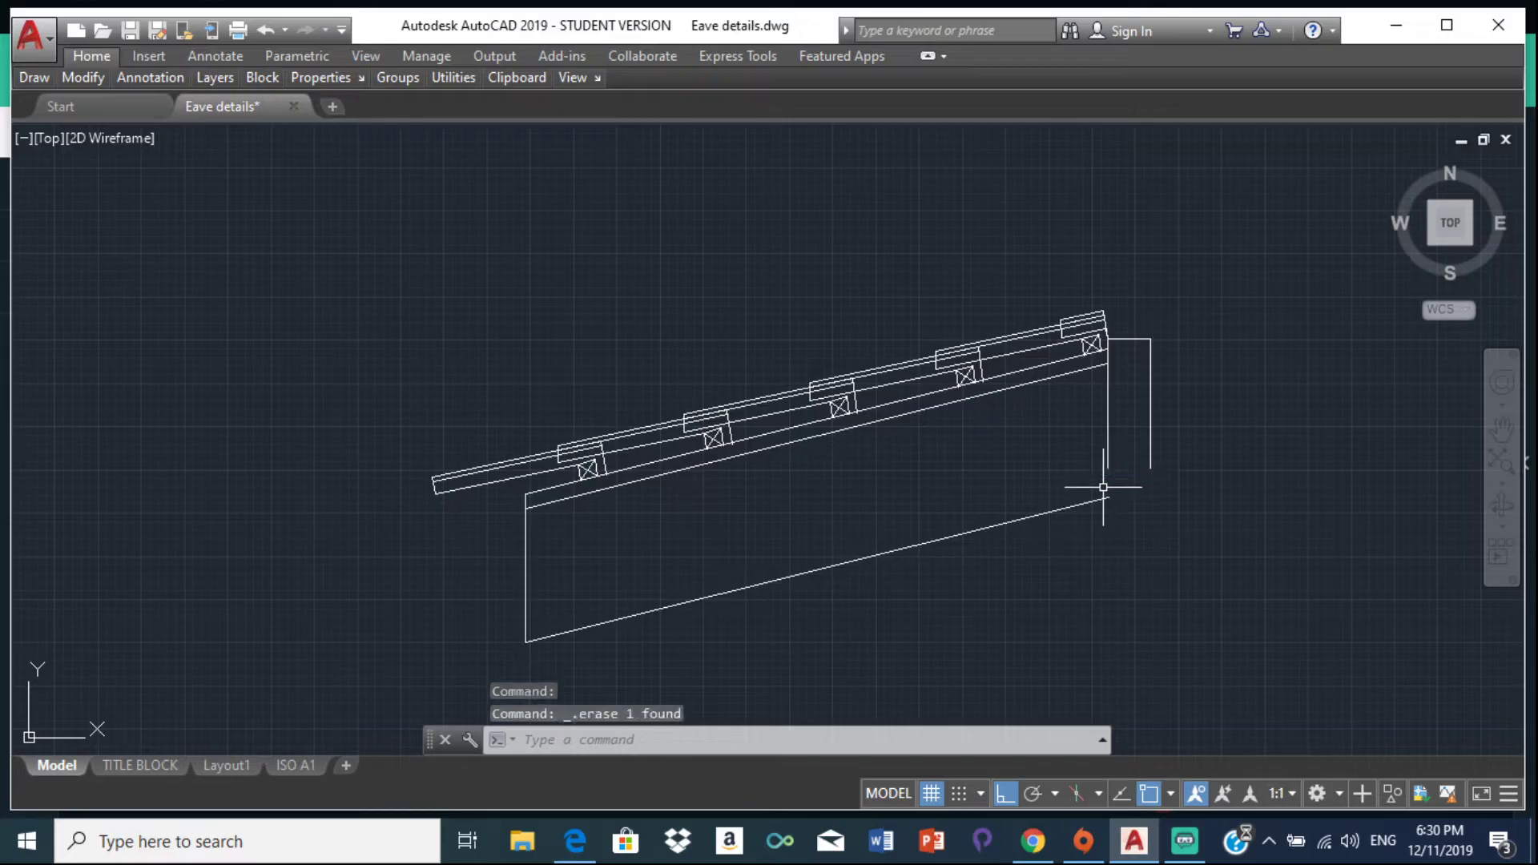
pyautogui.click(1106, 432)
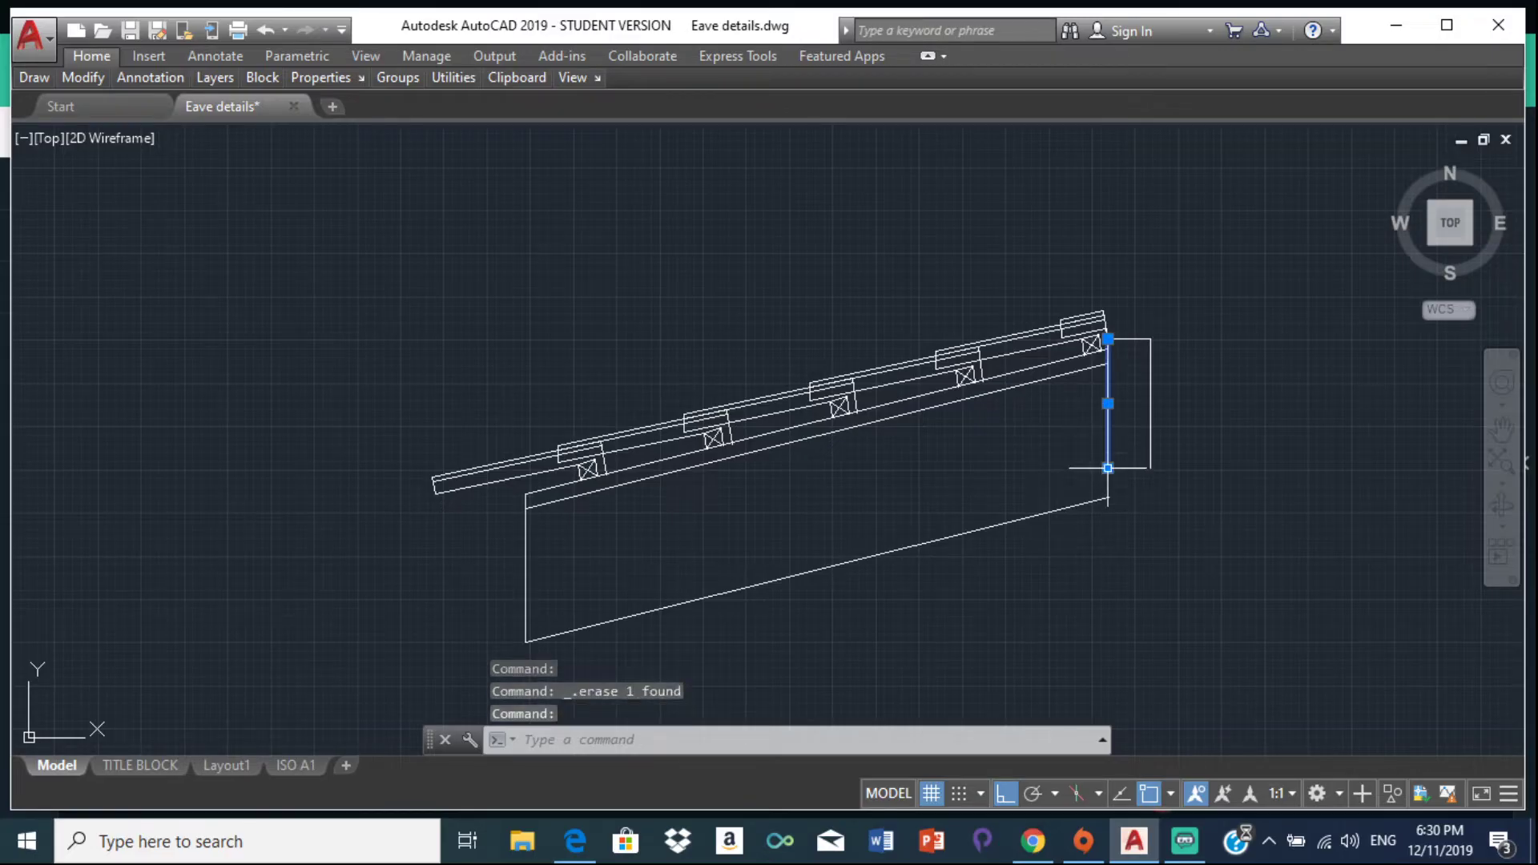
pyautogui.click(1108, 468)
pyautogui.write('50')
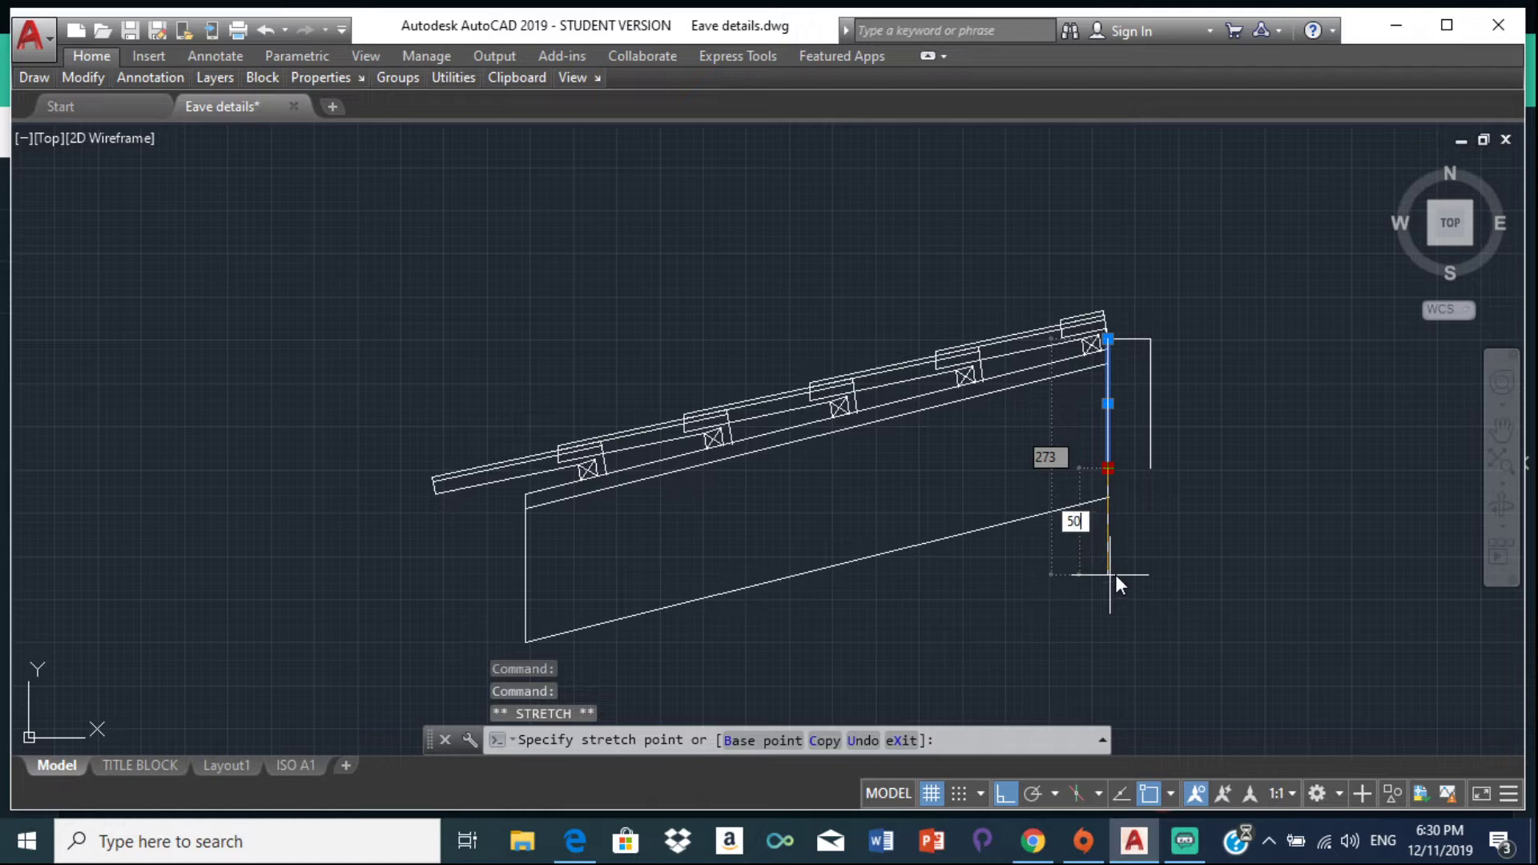
pyautogui.press('Return')
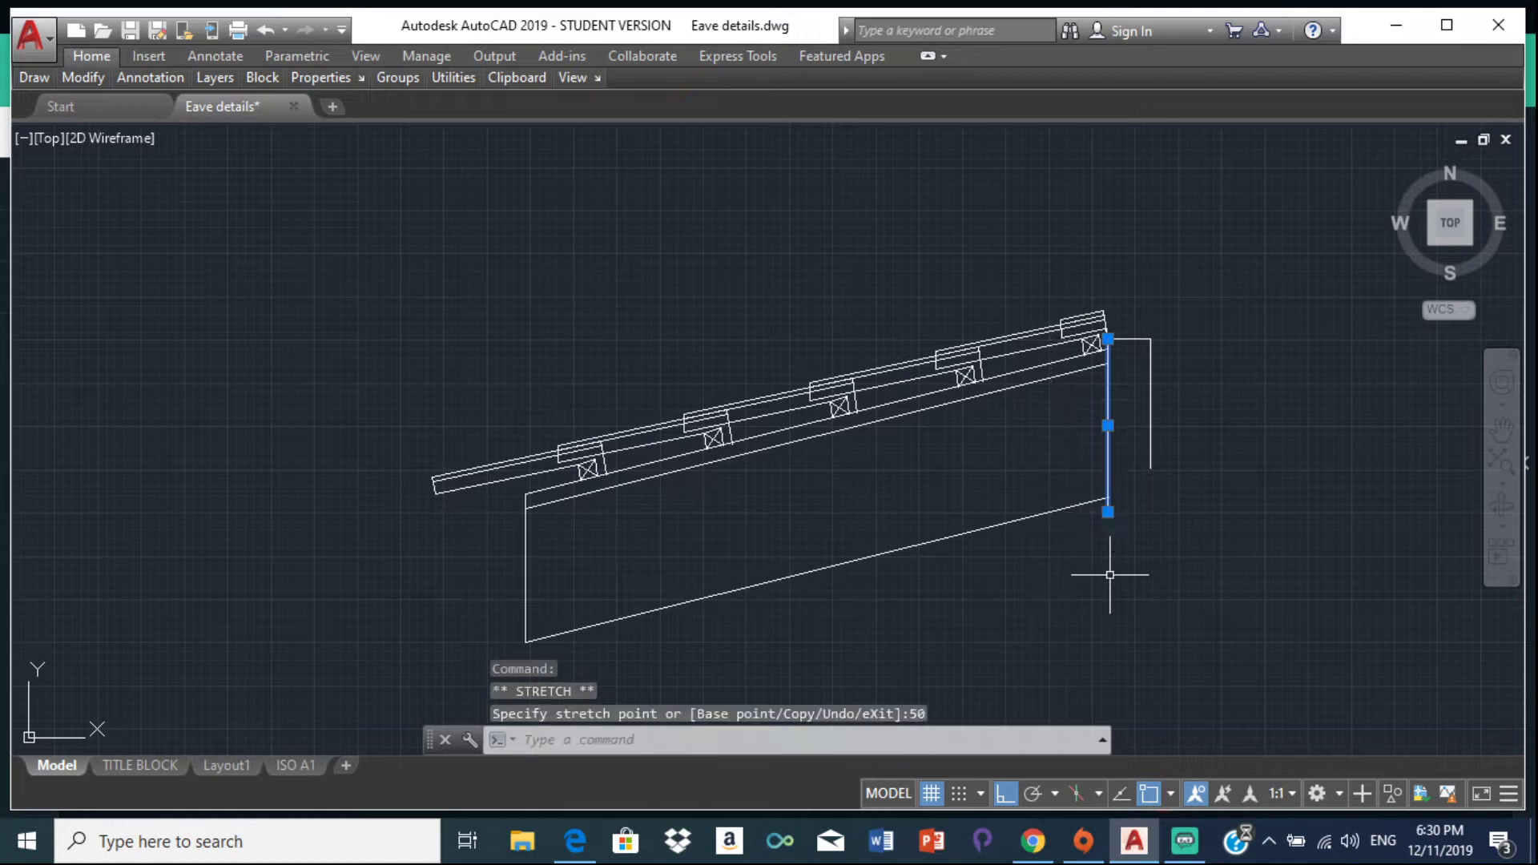
pyautogui.click(1149, 436)
pyautogui.click(1150, 468)
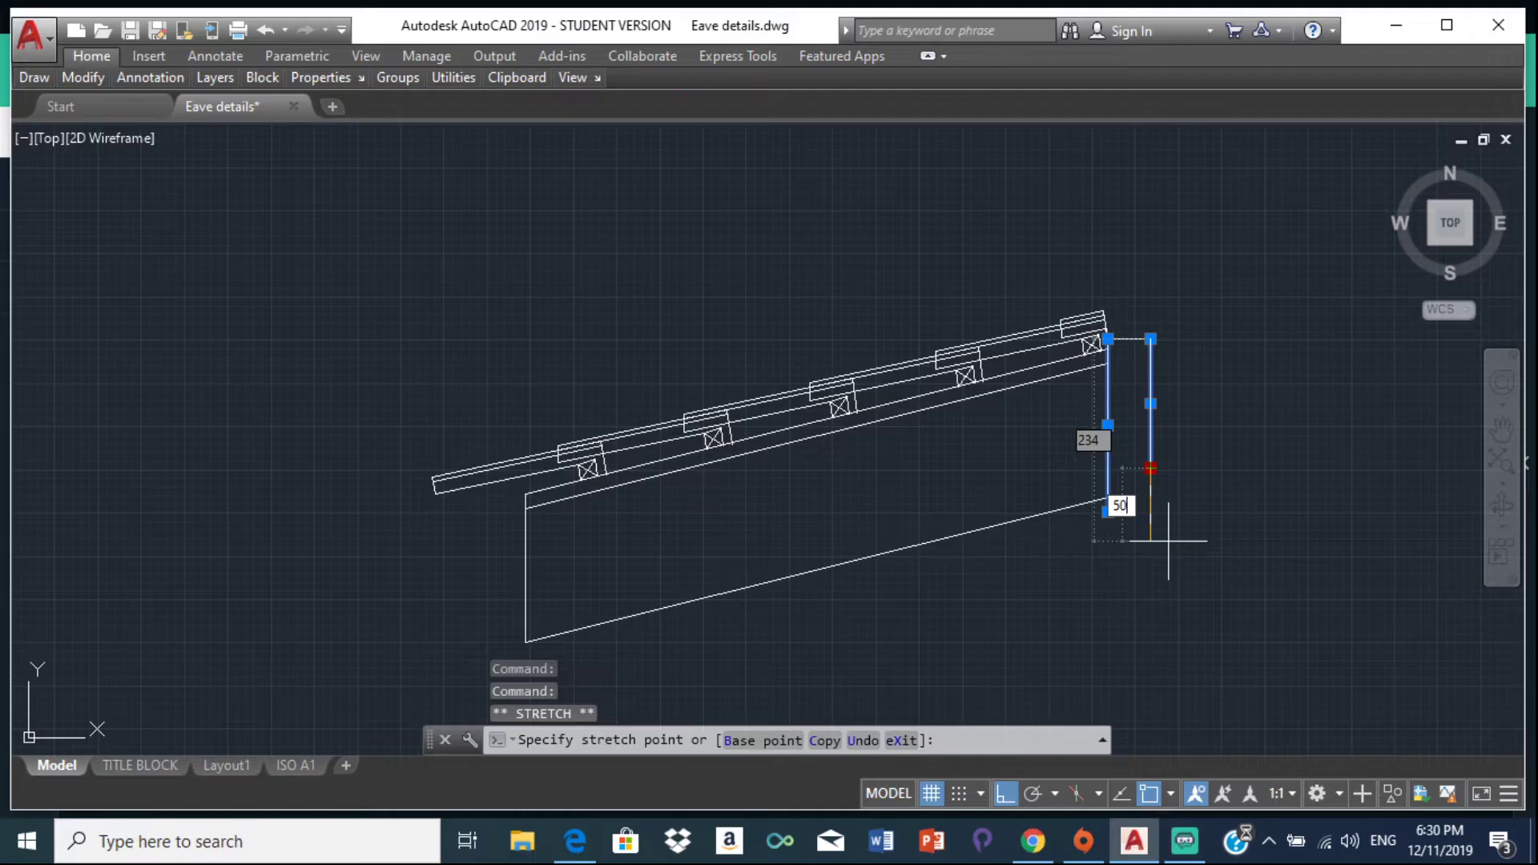
pyautogui.press('Return')
pyautogui.press('Escape')
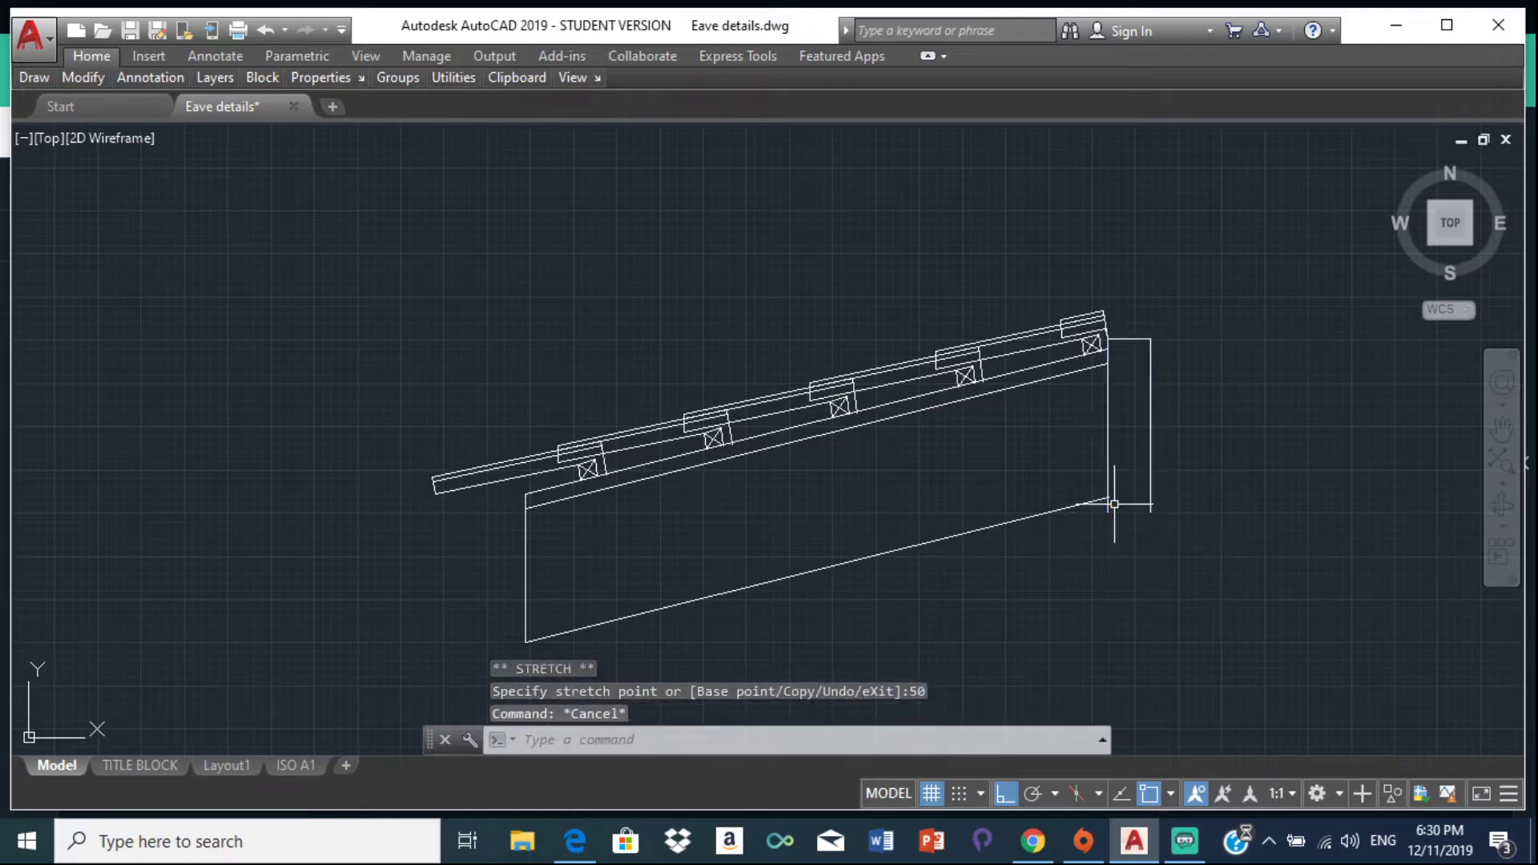
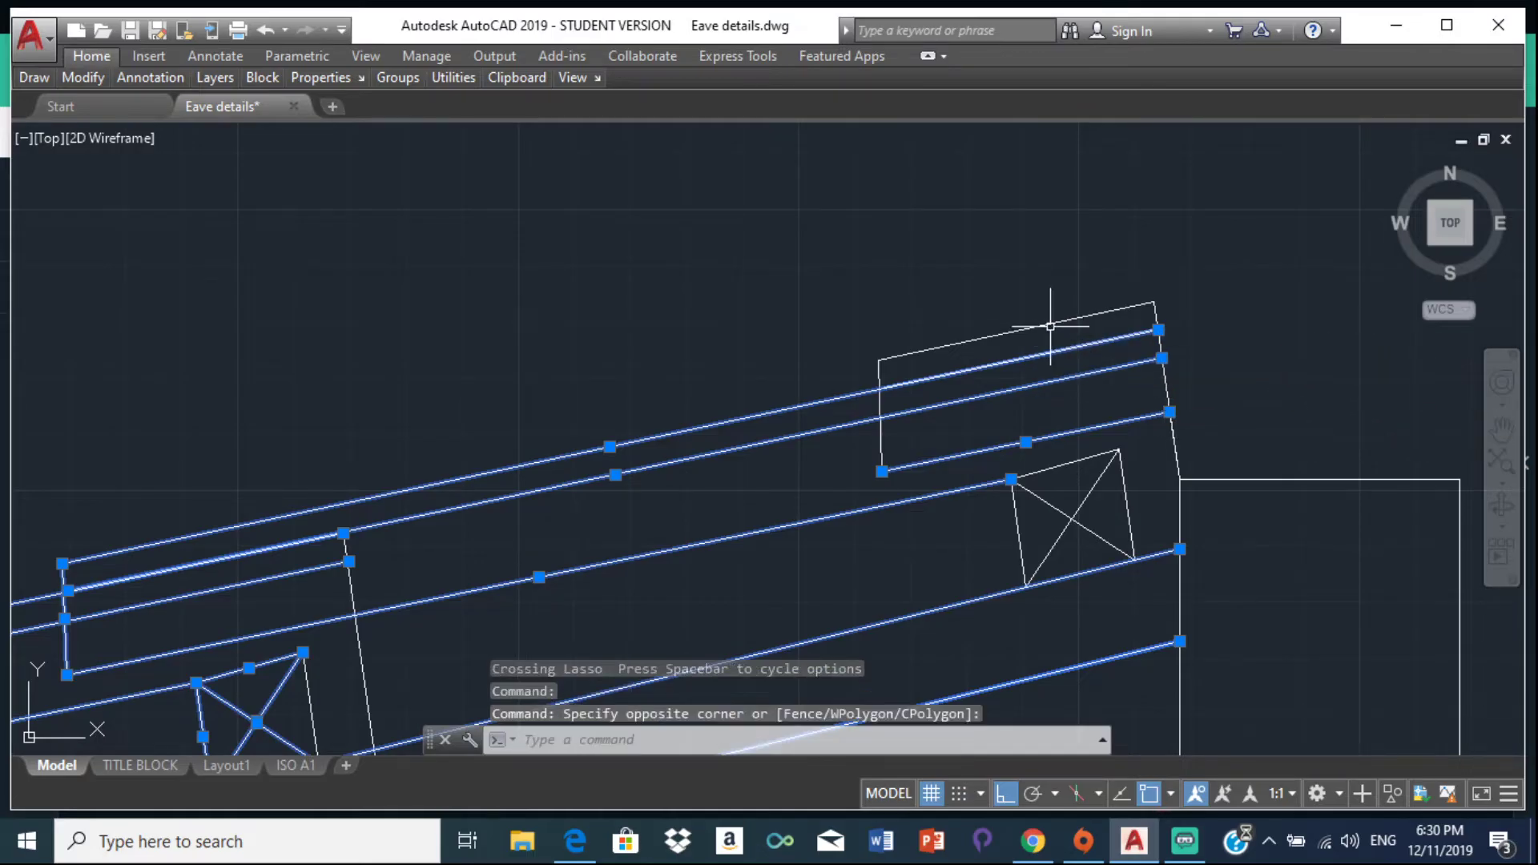
# Step: Add the uppermost tile's outline and its slanted end line to the selection of roof lines
pyautogui.click(1032, 319)
pyautogui.scroll(4, 889, 412)
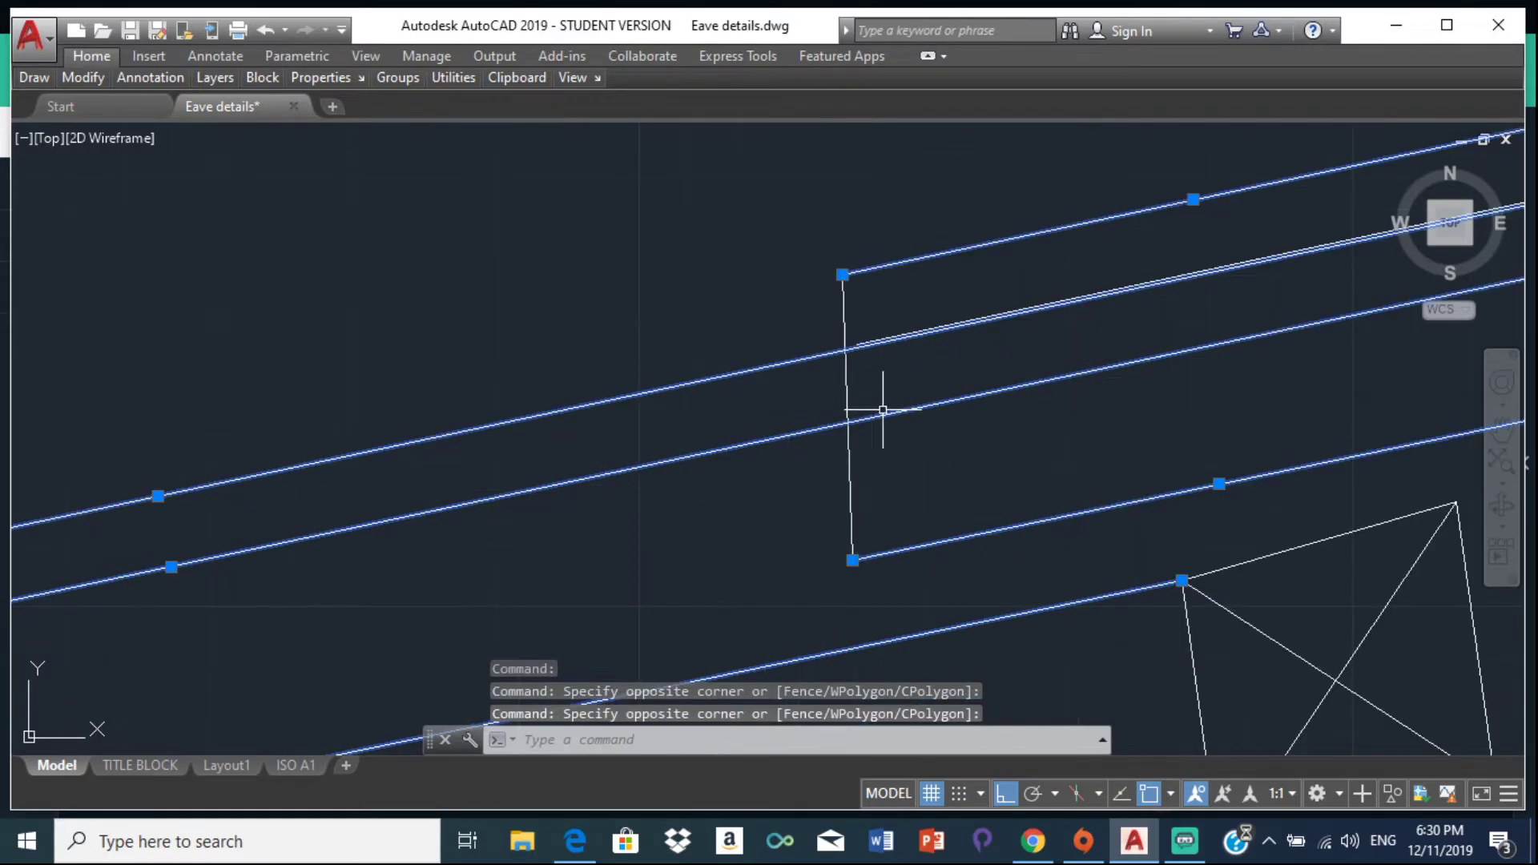
pyautogui.scroll(-5, 876, 384)
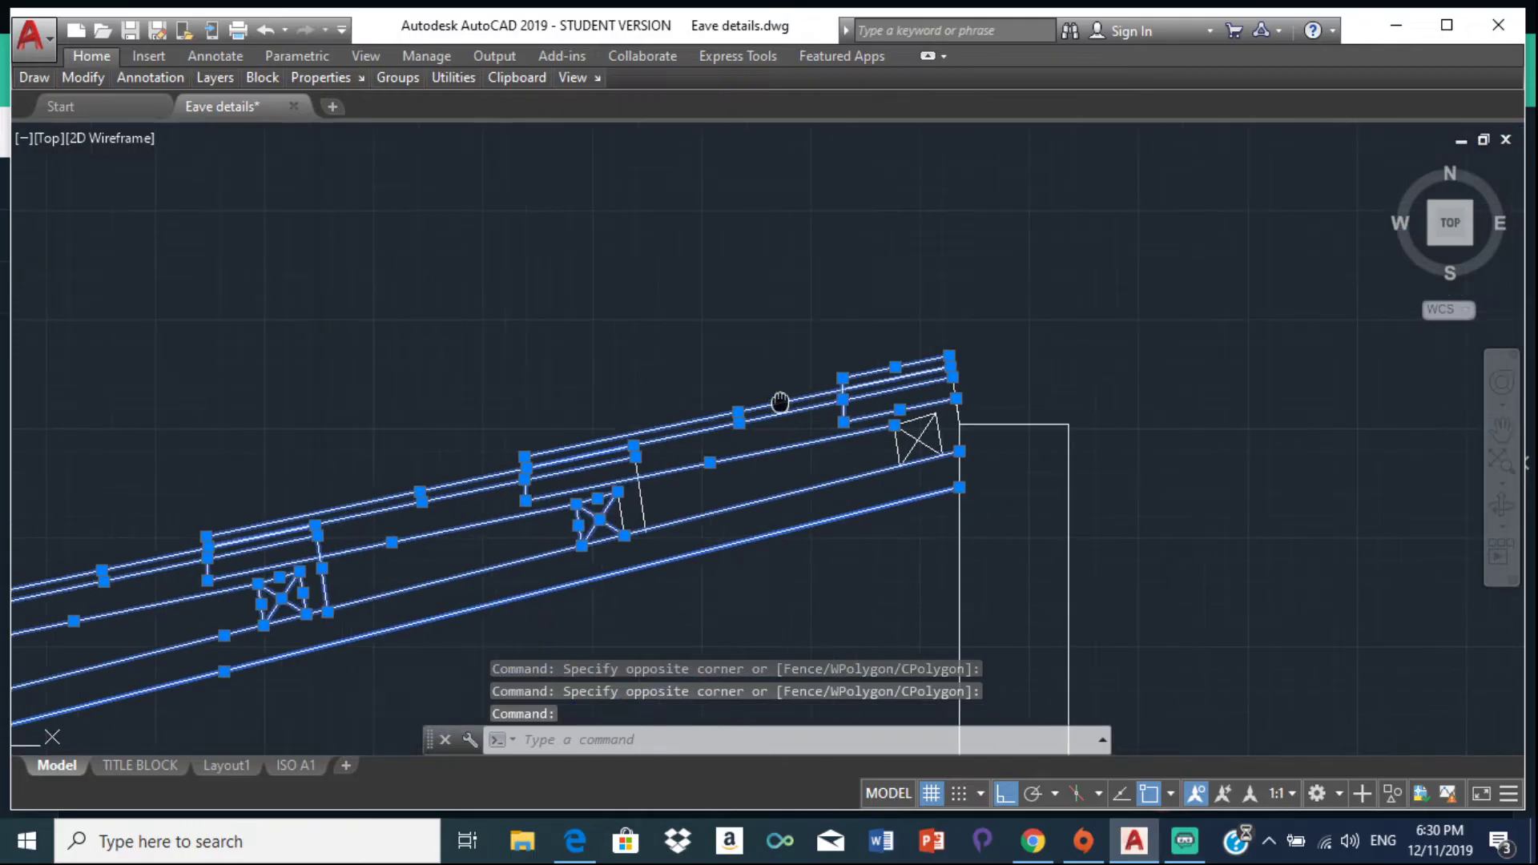
pyautogui.scroll(4, 882, 379)
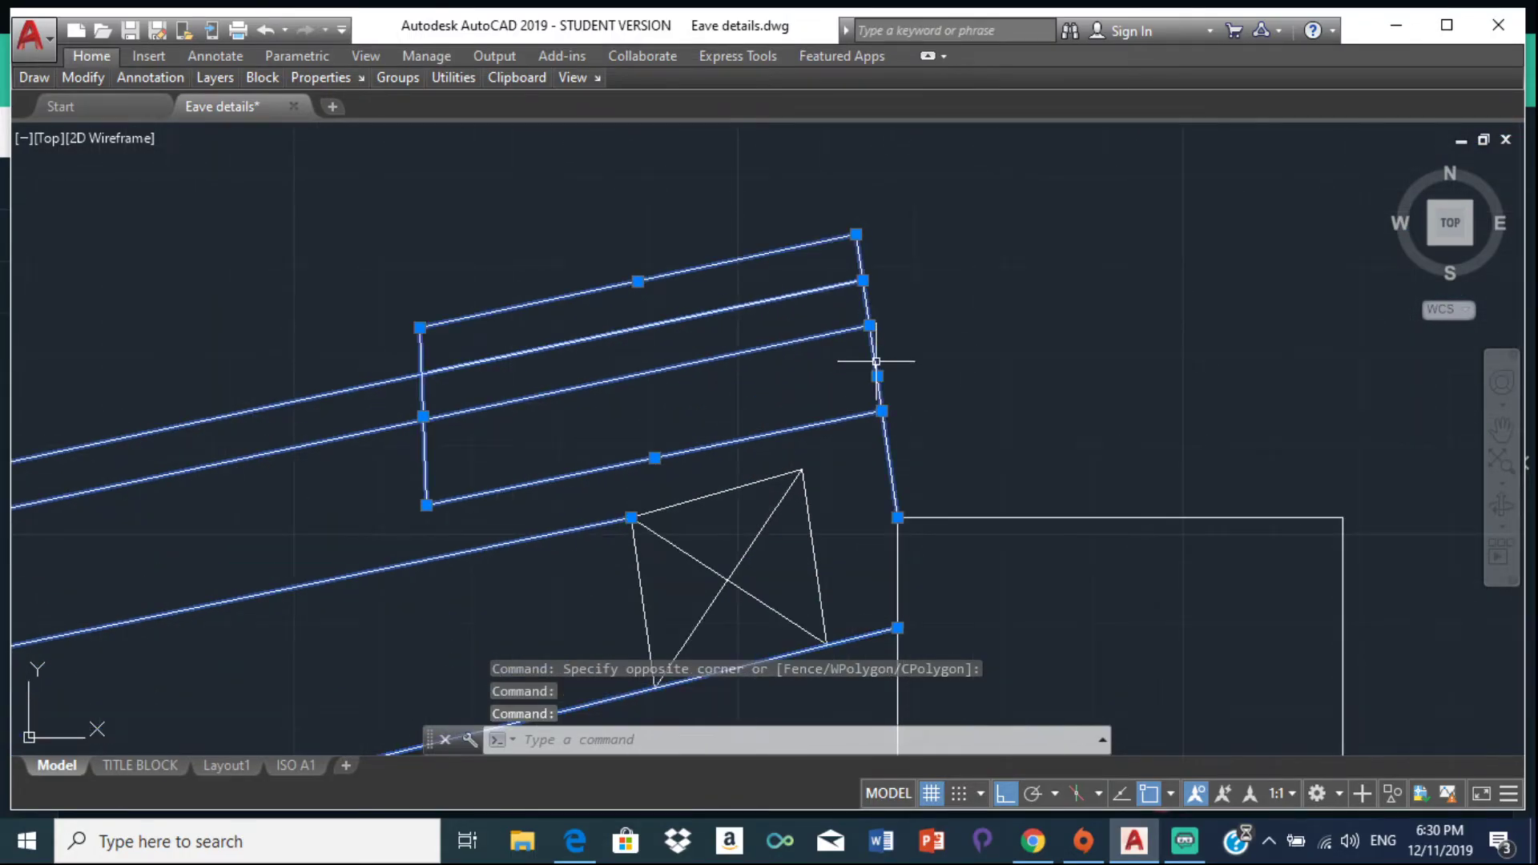
pyautogui.scroll(-4, 978, 398)
pyautogui.scroll(2, 978, 398)
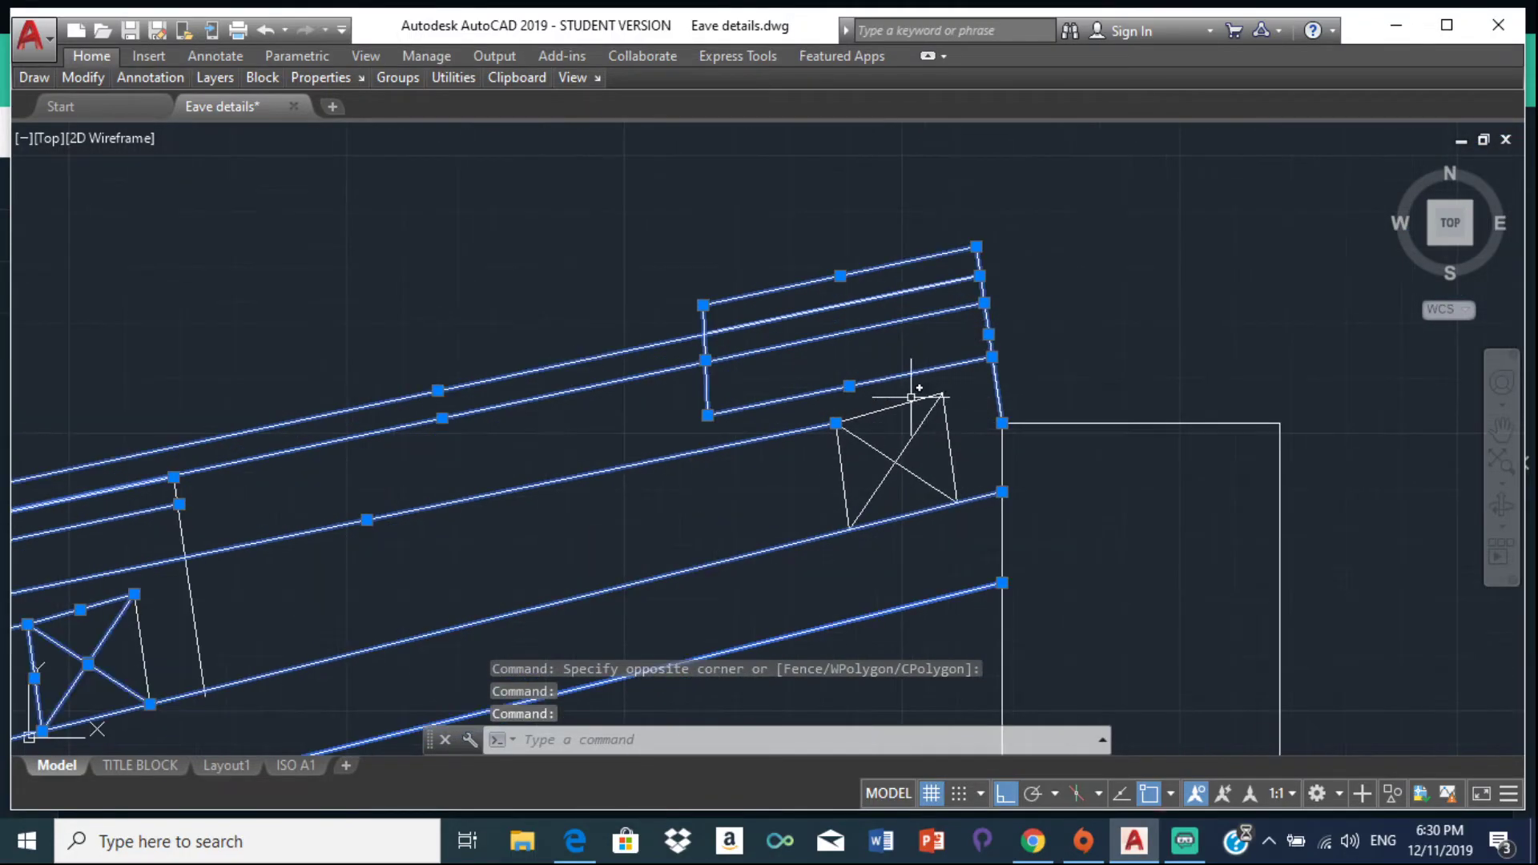
# Step: Add the outline and diagonal of the batten nearest the ridge board to the selection of roof lines
pyautogui.click(929, 424)
pyautogui.click(931, 417)
pyautogui.click(932, 420)
pyautogui.click(933, 419)
pyautogui.click(937, 416)
pyautogui.click(946, 423)
pyautogui.click(950, 423)
pyautogui.click(888, 443)
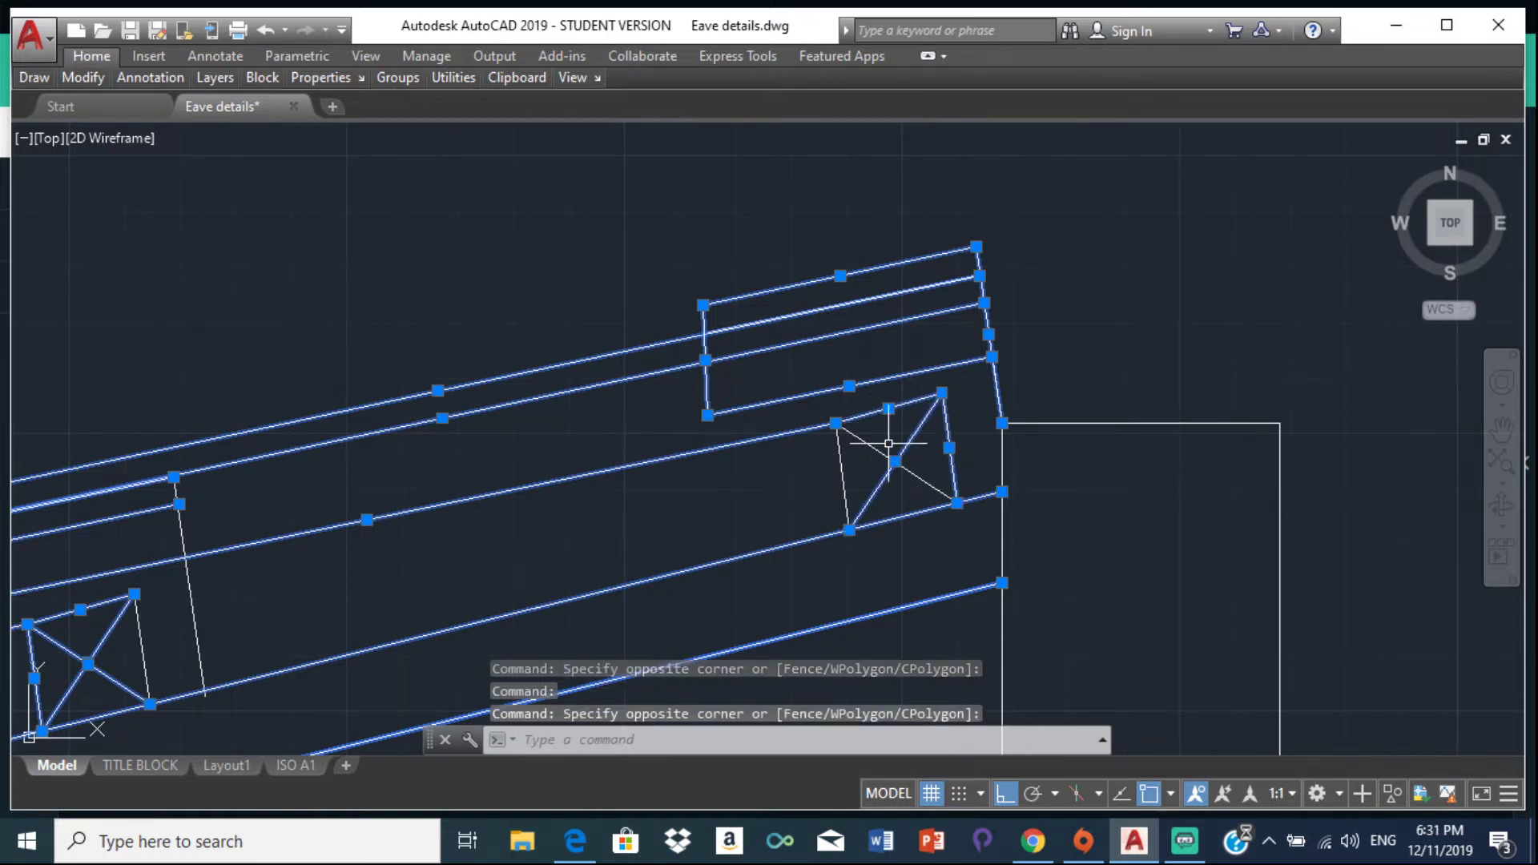
pyautogui.click(844, 467)
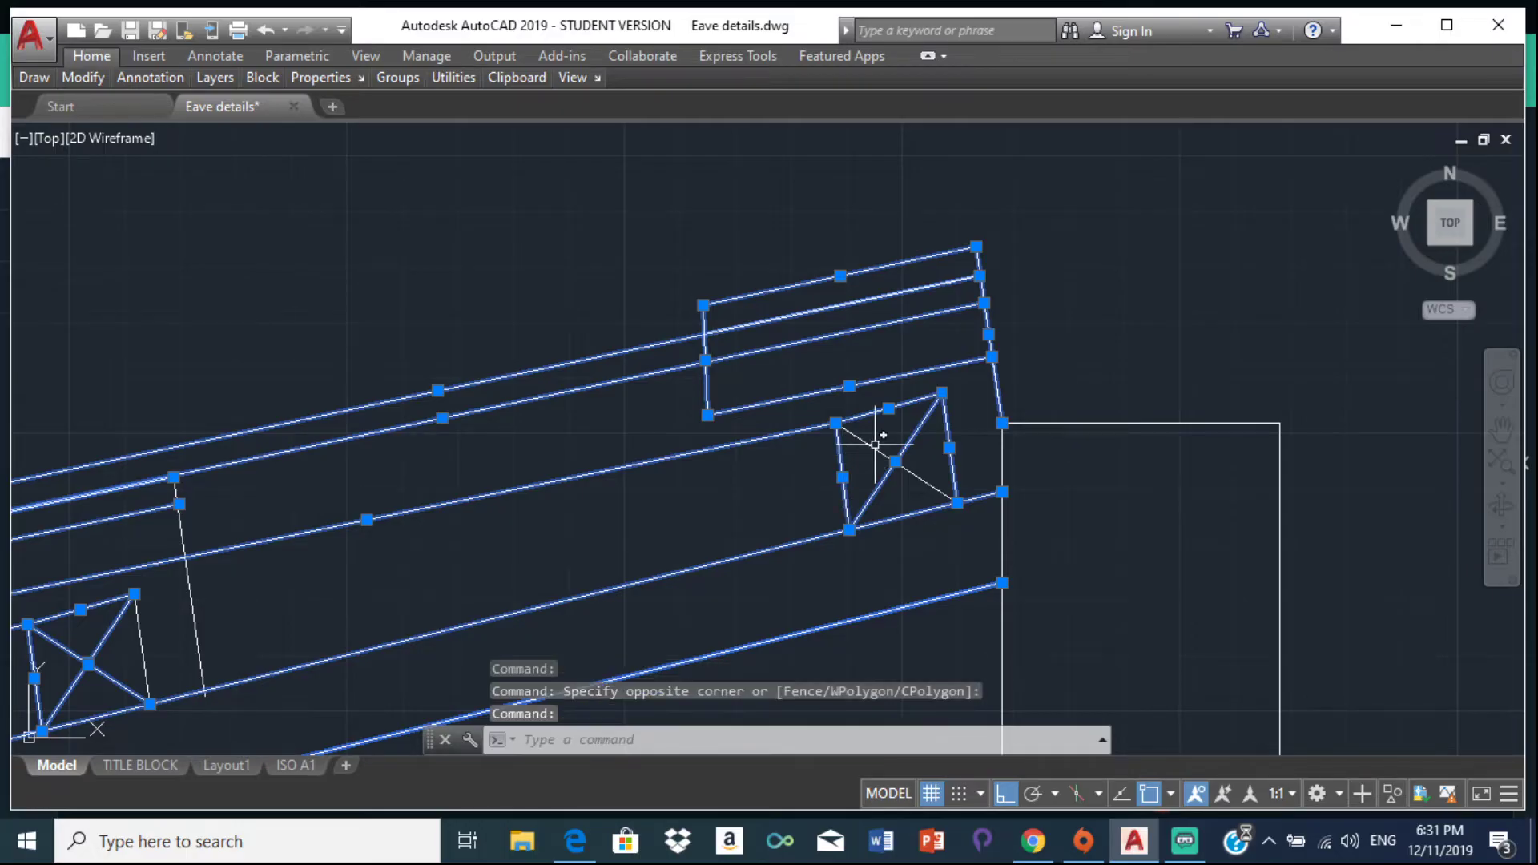
# Step: Add the slanted tile end line and the unselected side of the second batten from the ridge to the selection
pyautogui.scroll(-6, 871, 451)
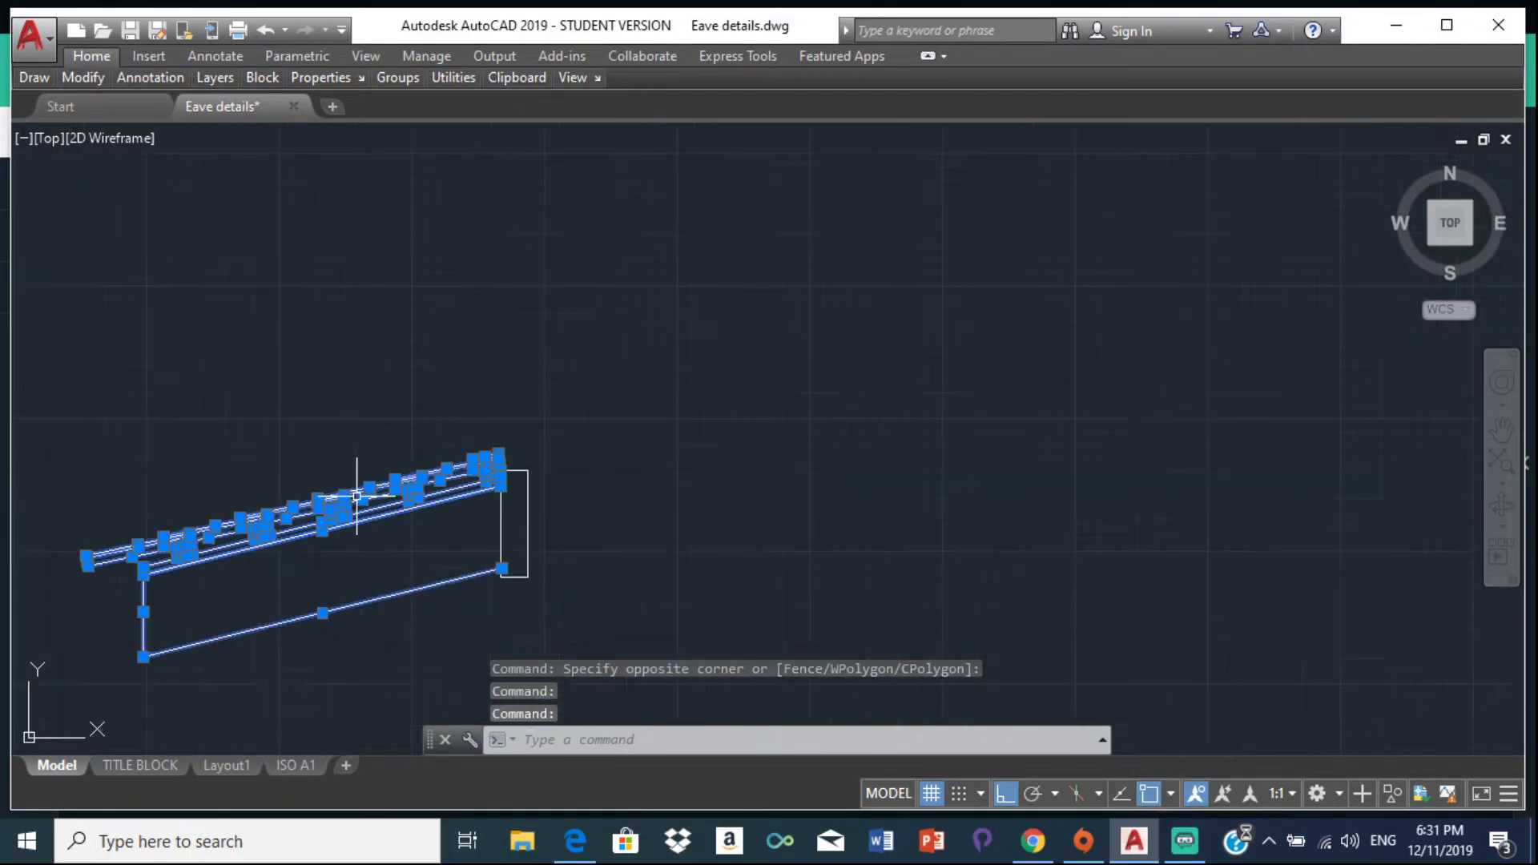
pyautogui.scroll(5, 492, 478)
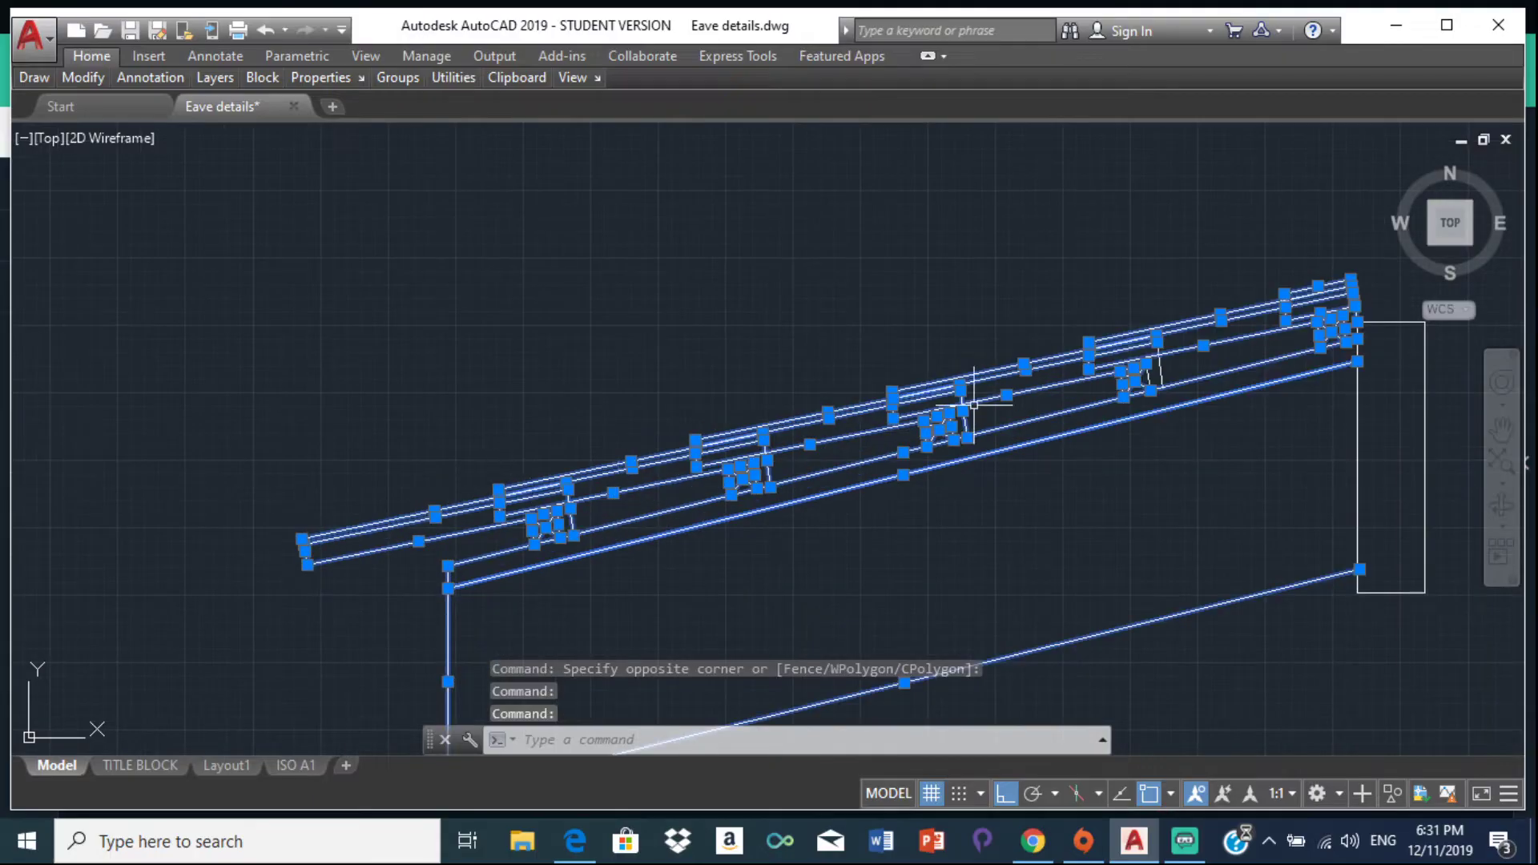
pyautogui.scroll(4, 970, 408)
pyautogui.scroll(-2, 726, 339)
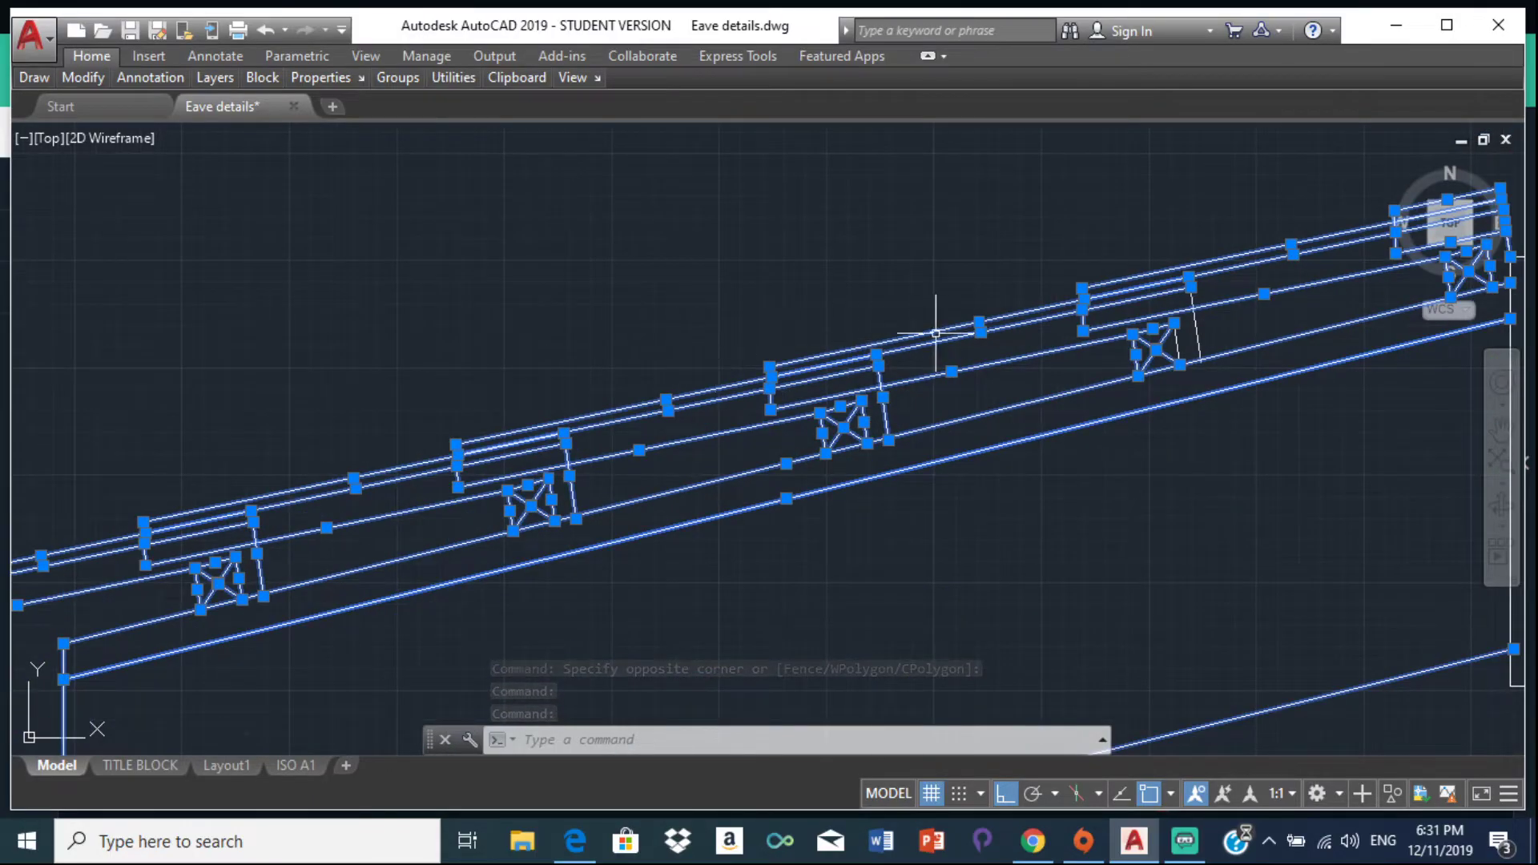
pyautogui.scroll(2, 1139, 300)
pyautogui.moveTo(1186, 322); pyautogui.dragTo(1046, 326, button='middle')
pyautogui.scroll(4, 1041, 326)
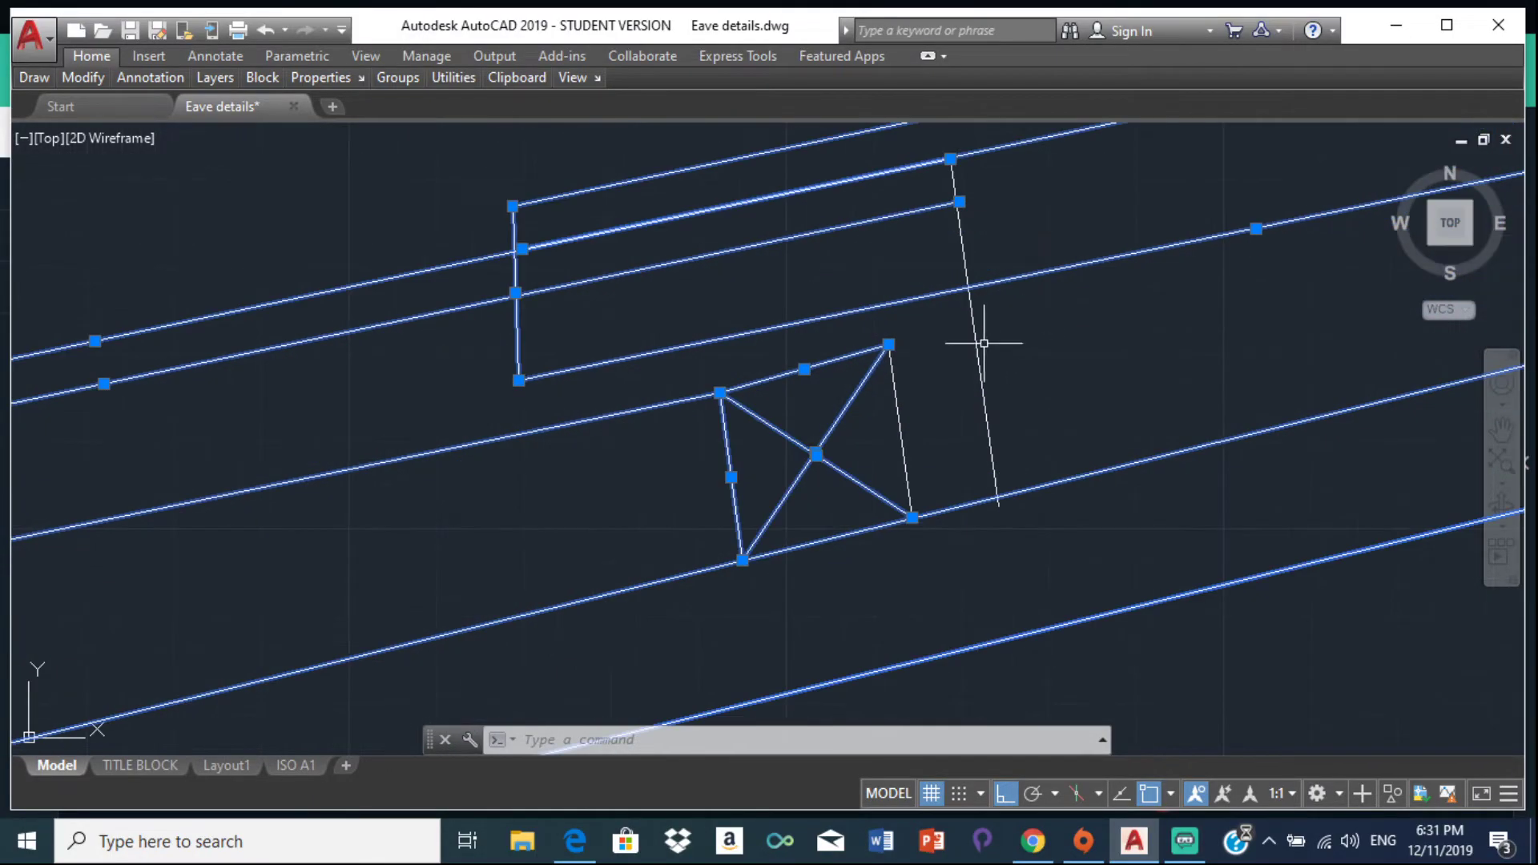
pyautogui.click(973, 334)
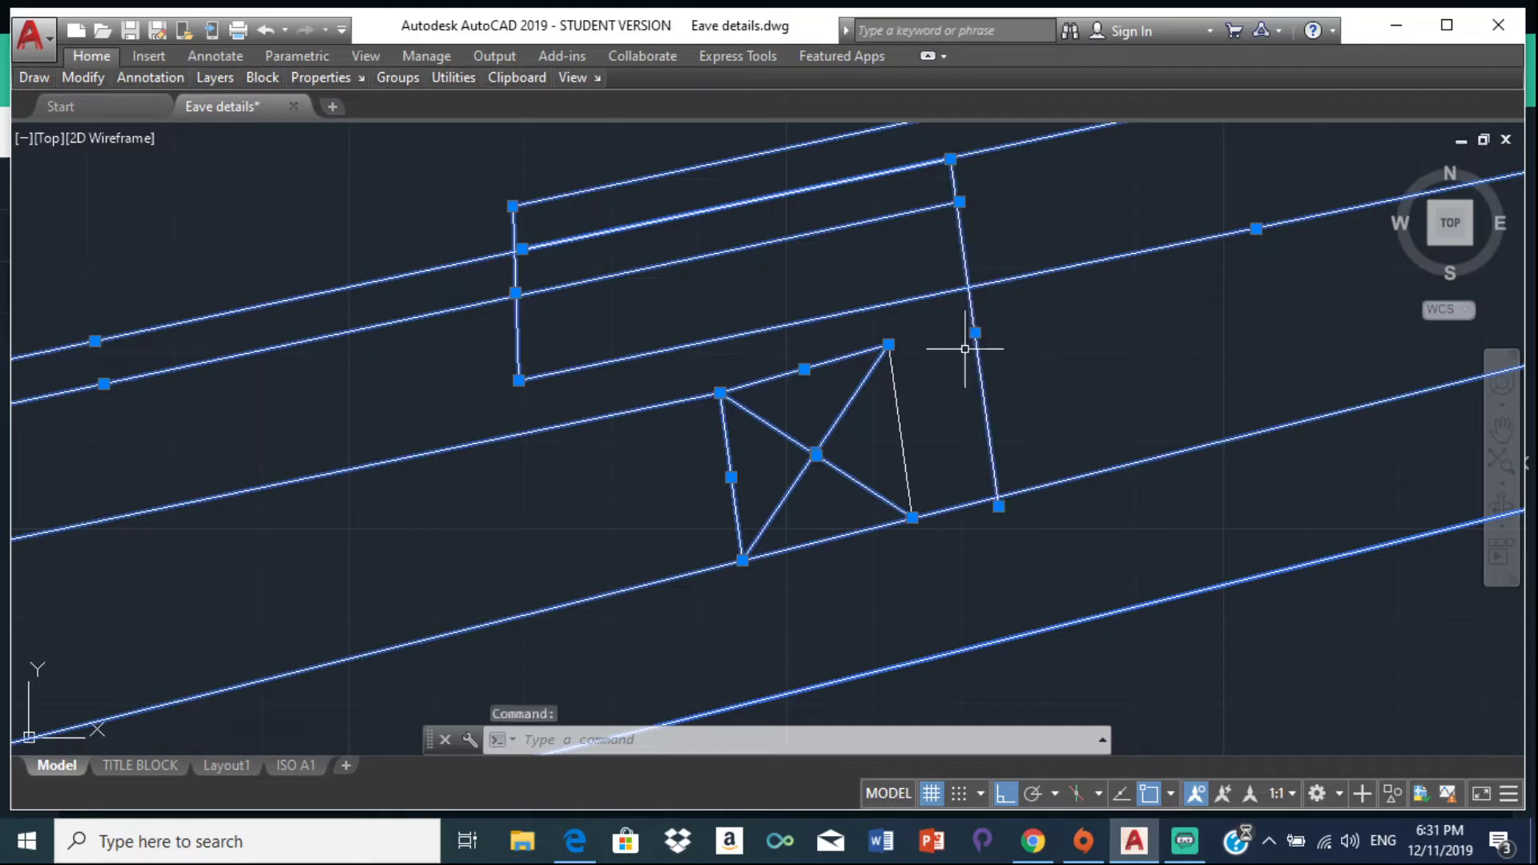
pyautogui.click(897, 405)
# Step: Stretch the lower end of the second tile's slanted end line back onto the sloping line beneath the batten
pyautogui.scroll(4, 985, 490)
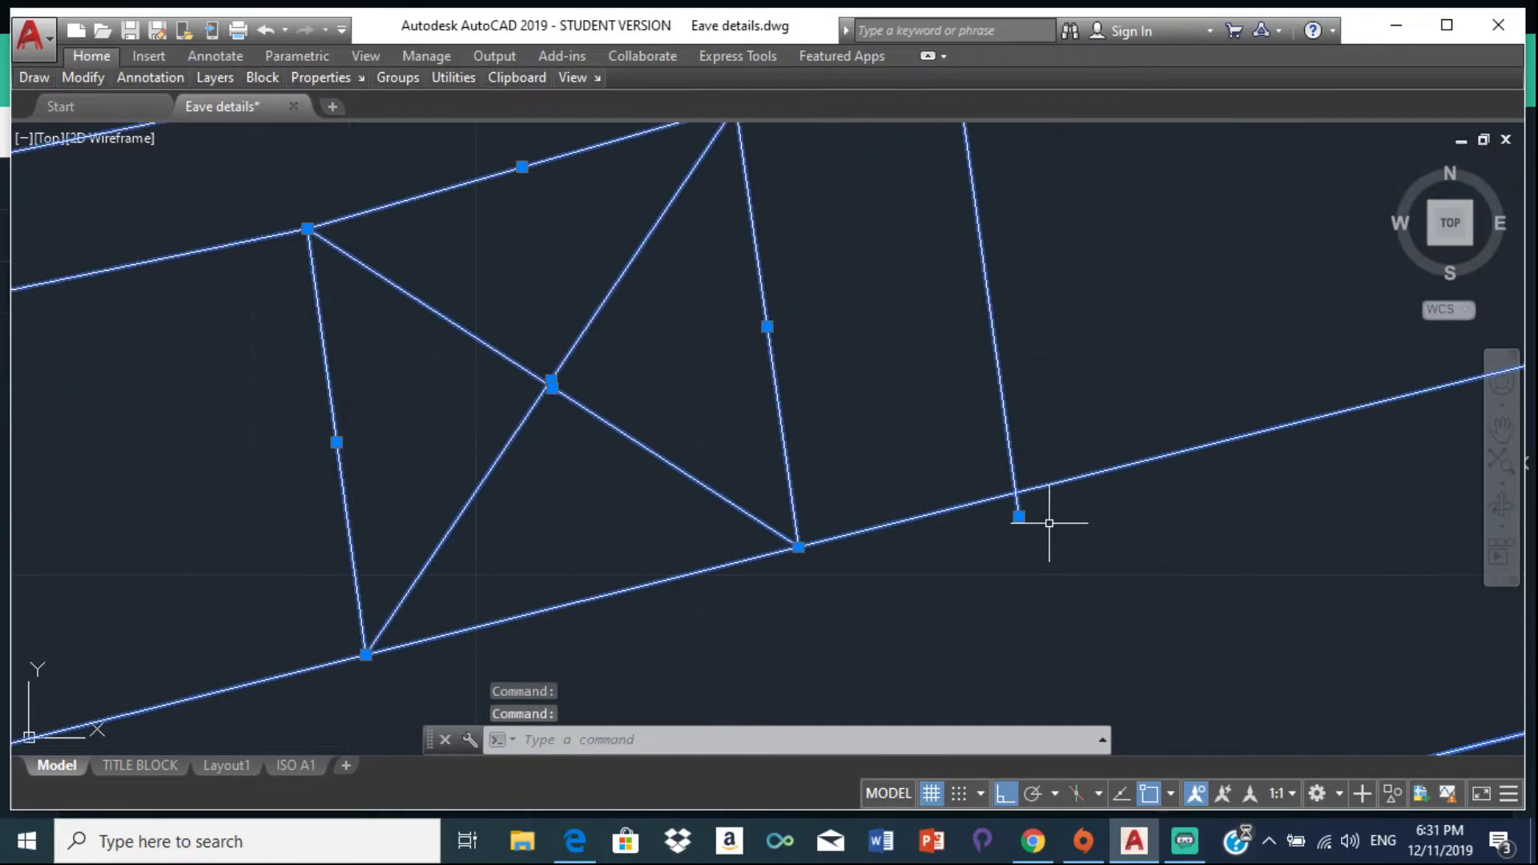
pyautogui.click(1024, 514)
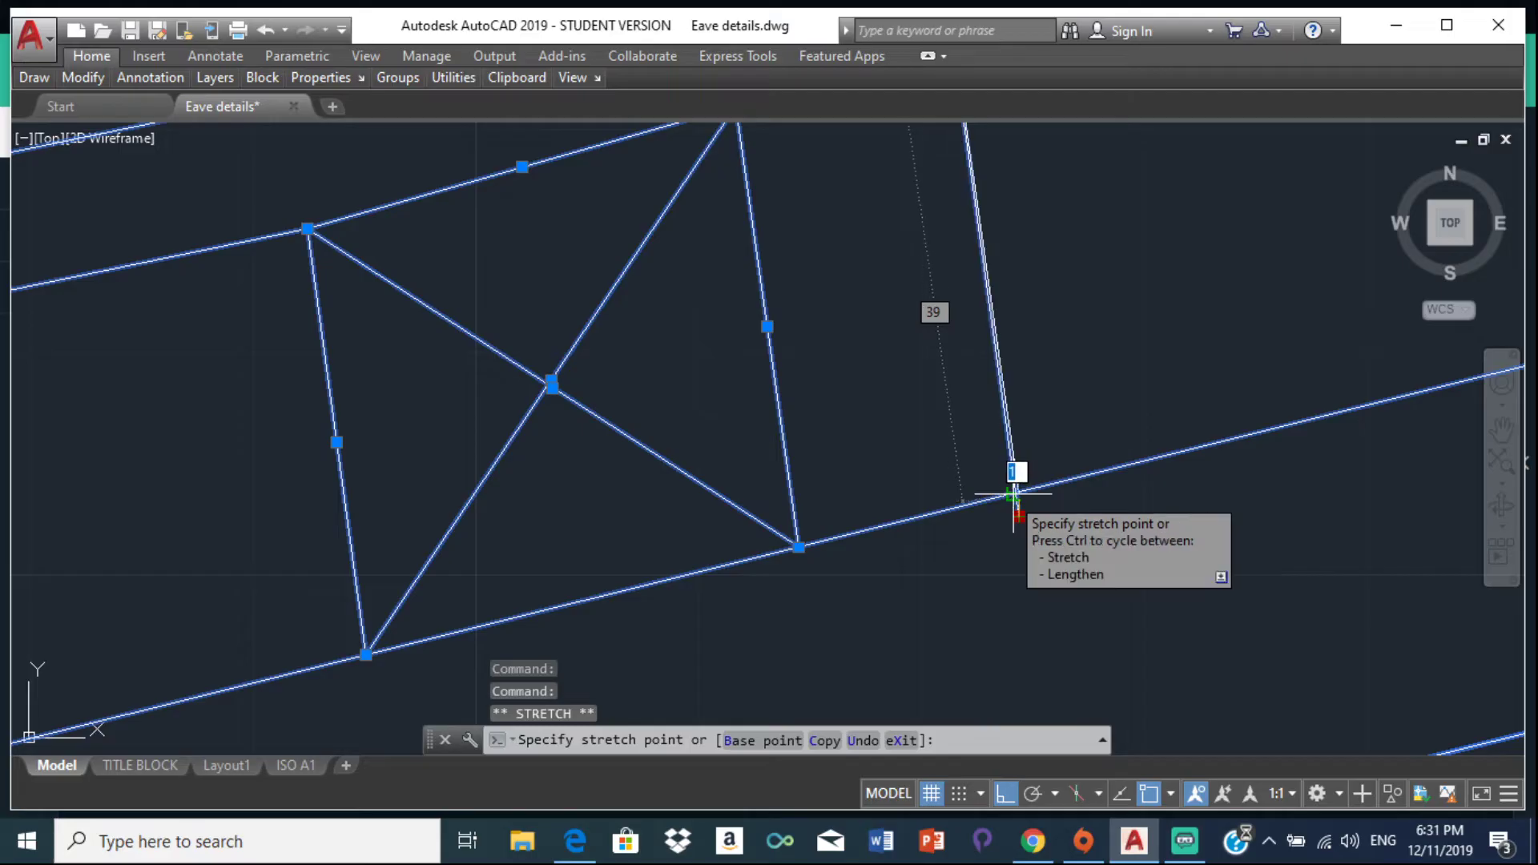
pyautogui.scroll(-5, 927, 479)
pyautogui.scroll(-2, 829, 531)
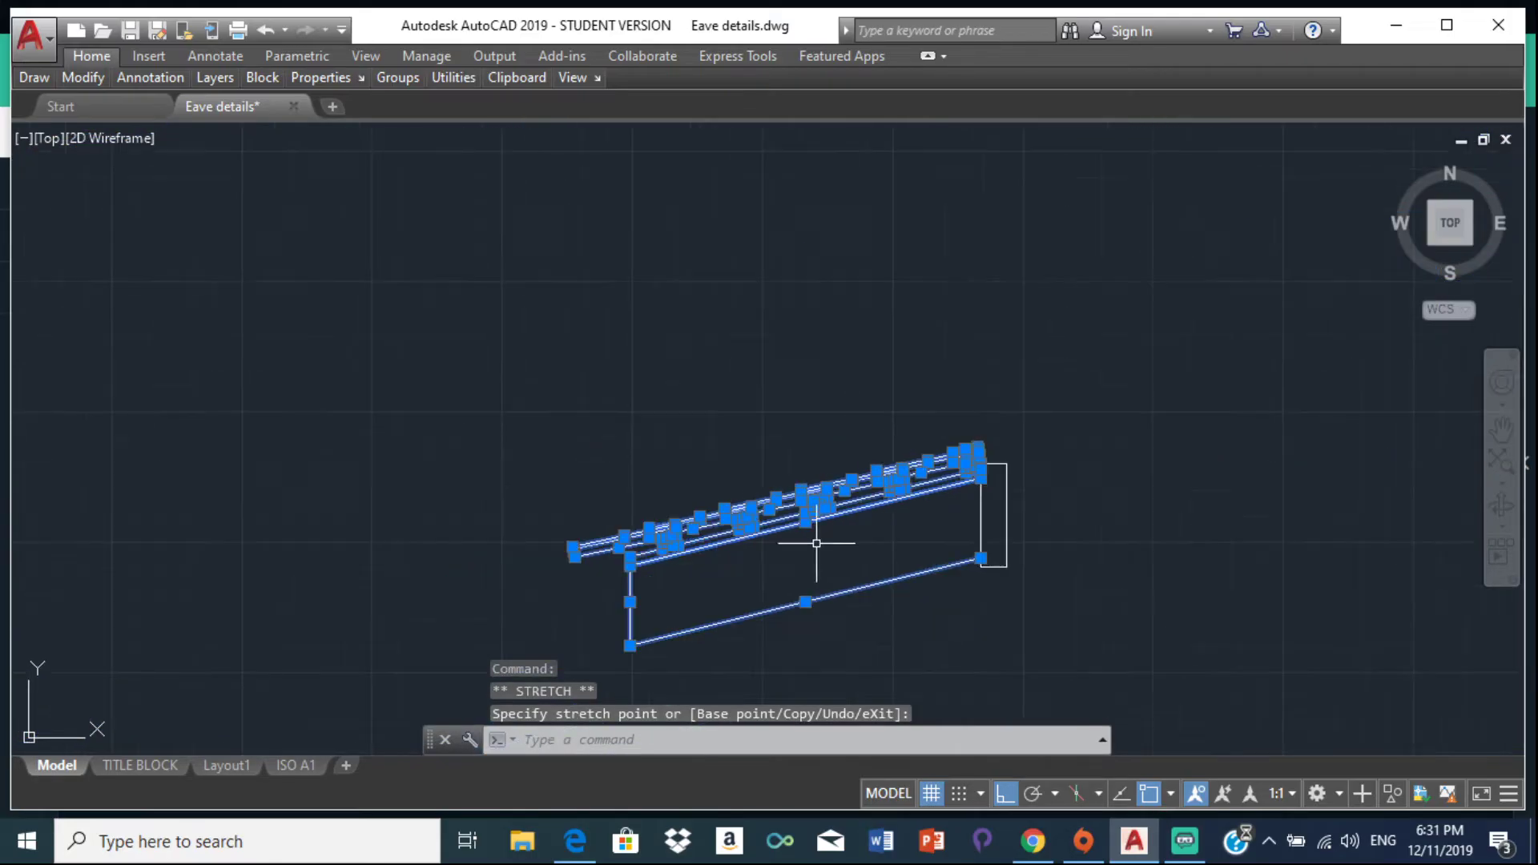
pyautogui.scroll(4, 537, 554)
pyautogui.scroll(-1, 696, 502)
pyautogui.scroll(3, 456, 439)
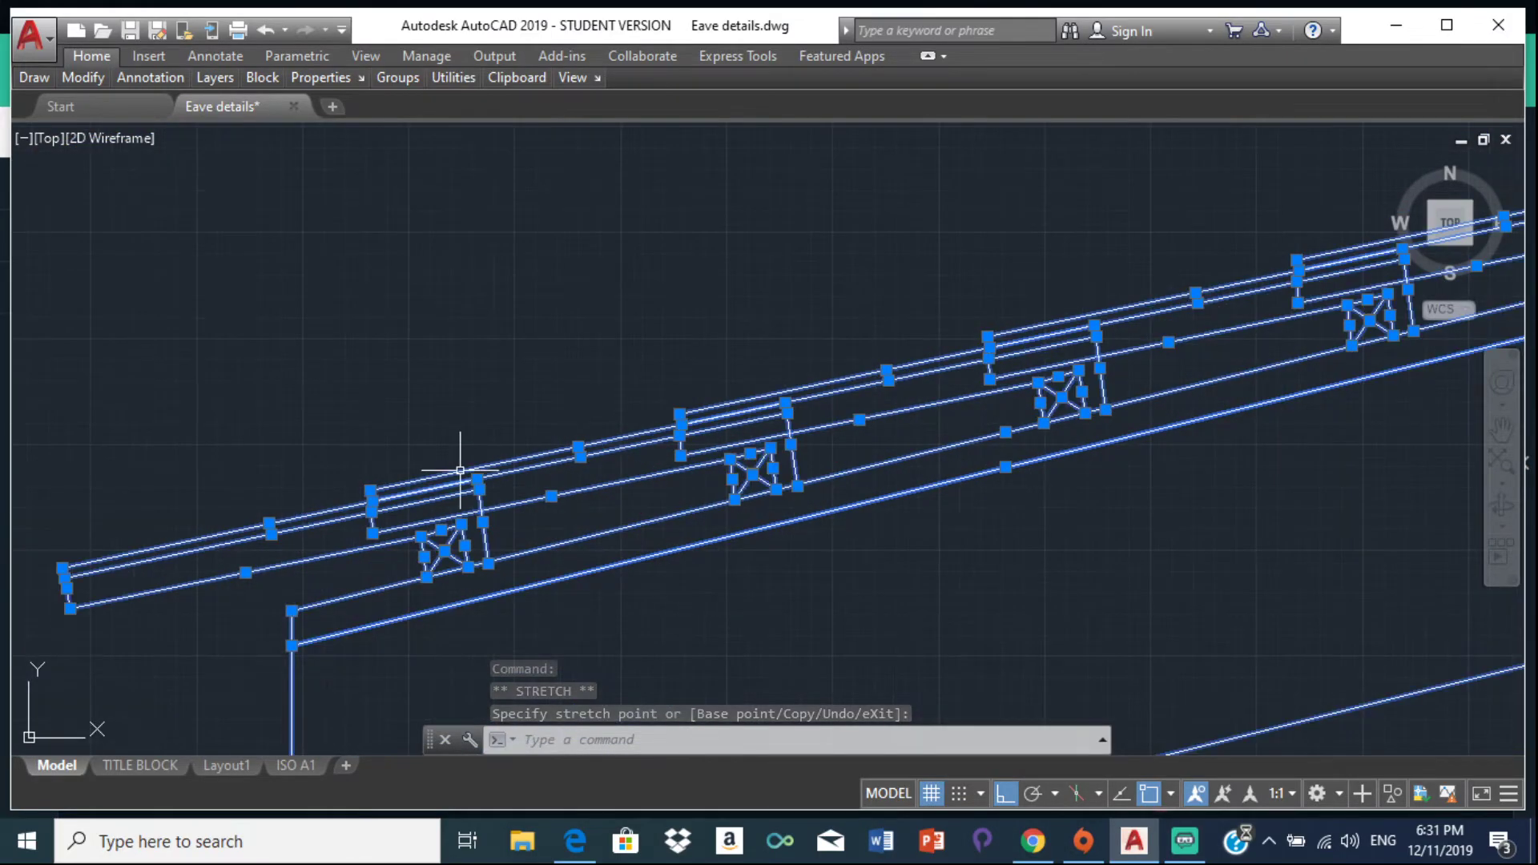
pyautogui.scroll(-5, 784, 421)
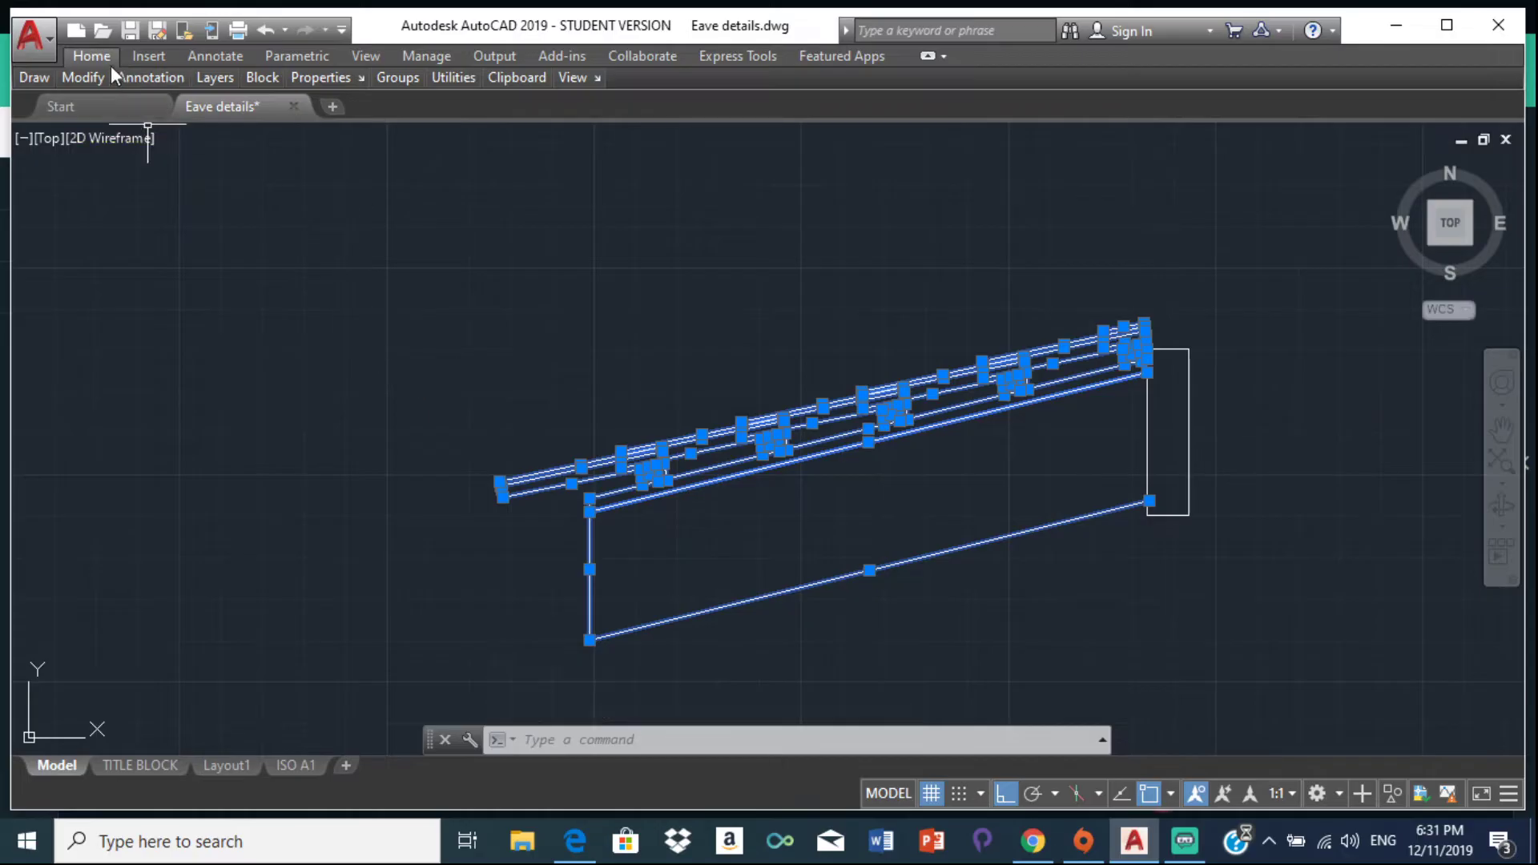
# Step: Copy the selected roof slope about 1450 units horizontally to the right, using the rafter's lower edge at the ridge board as base point
pyautogui.moveTo(151, 76)
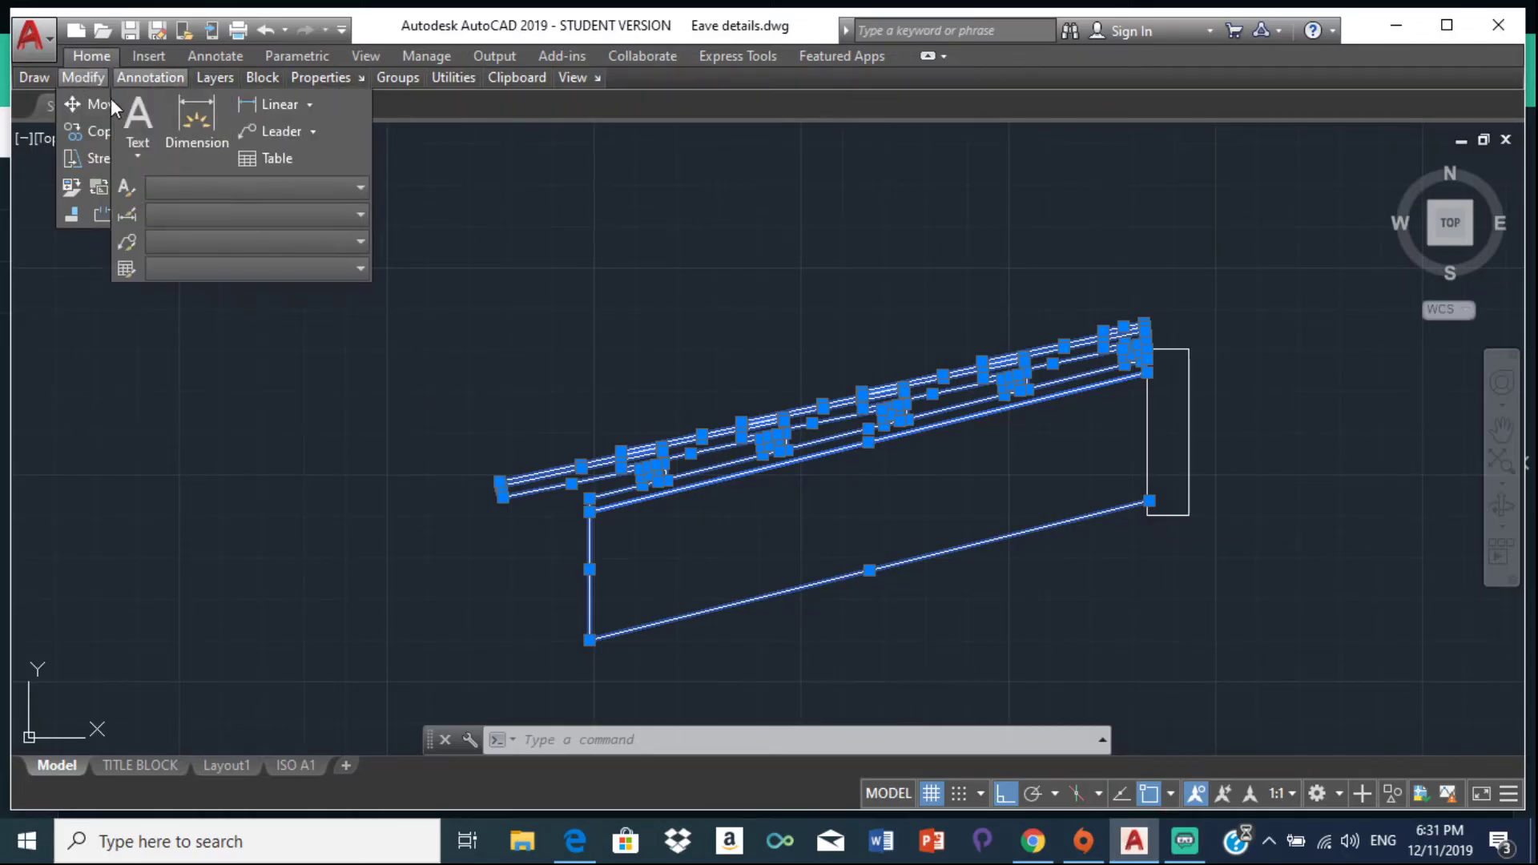
pyautogui.moveTo(78, 75)
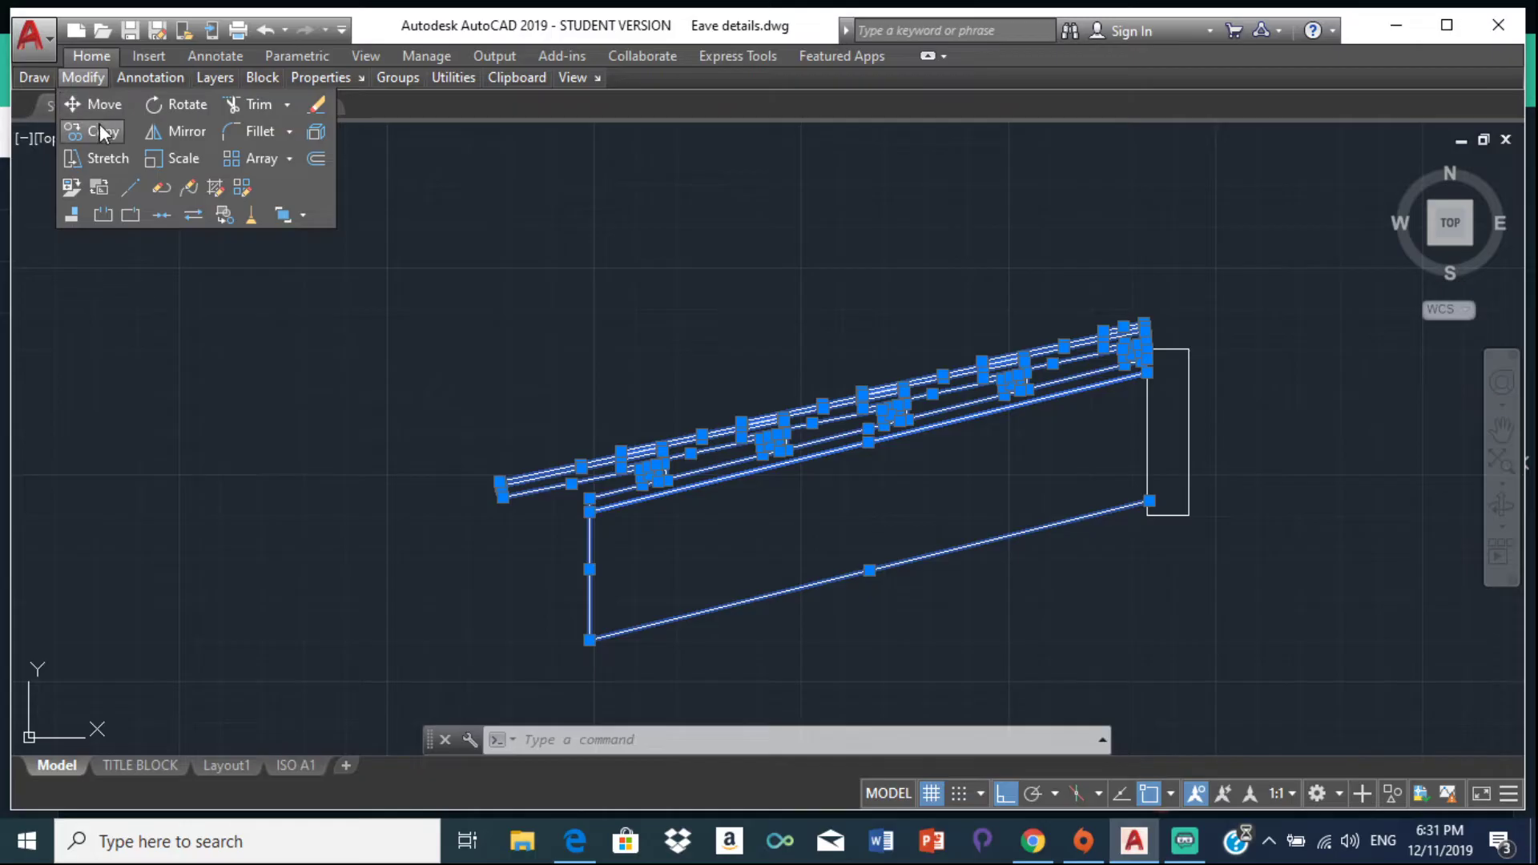
pyautogui.click(99, 130)
pyautogui.scroll(-2, 1170, 416)
pyautogui.moveTo(1170, 416); pyautogui.dragTo(816, 355, button='middle')
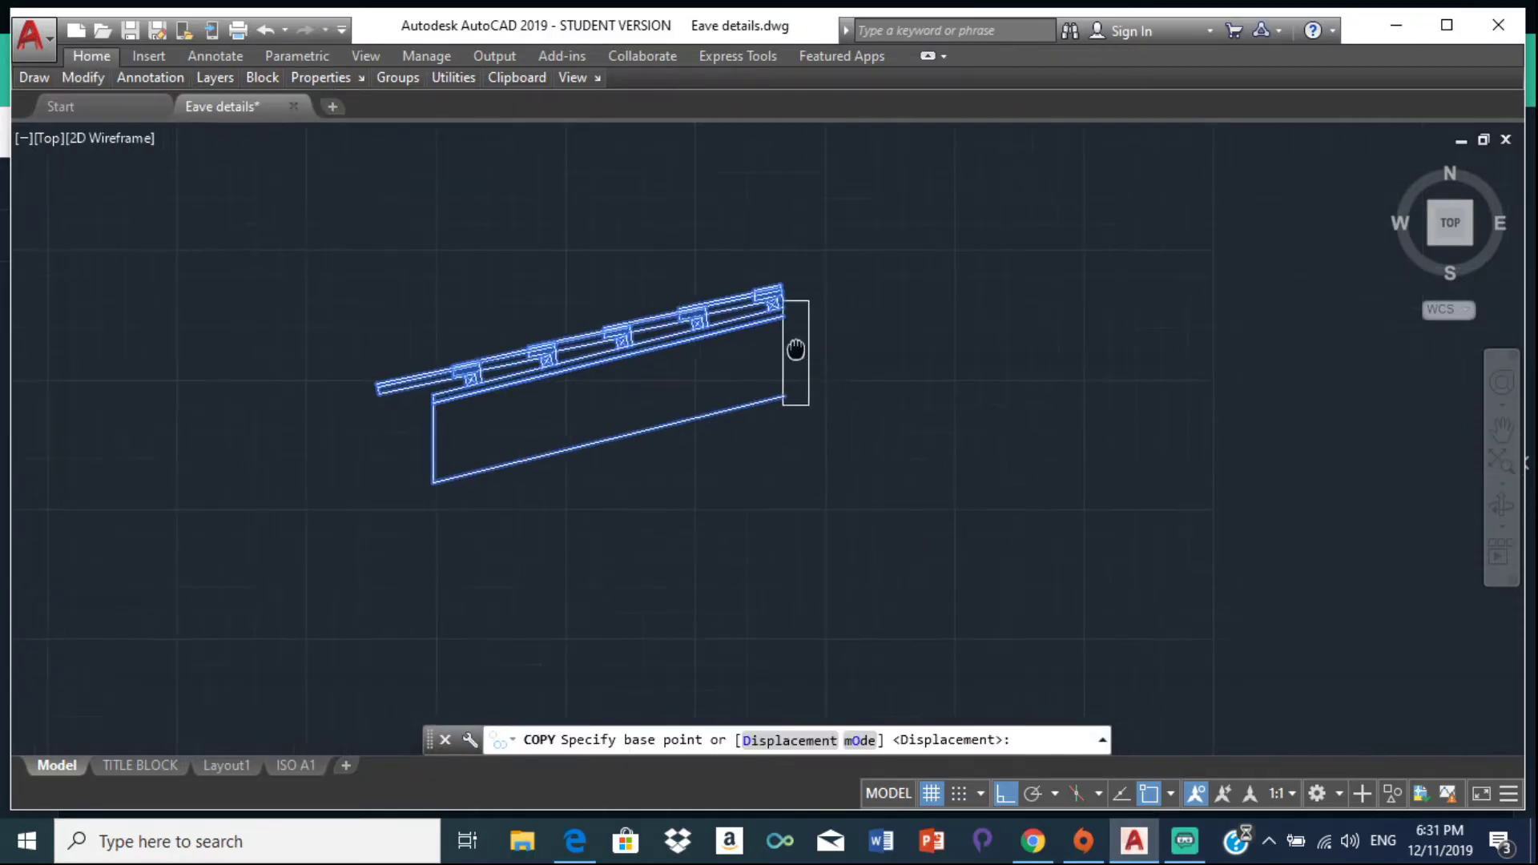
pyautogui.scroll(2, 816, 355)
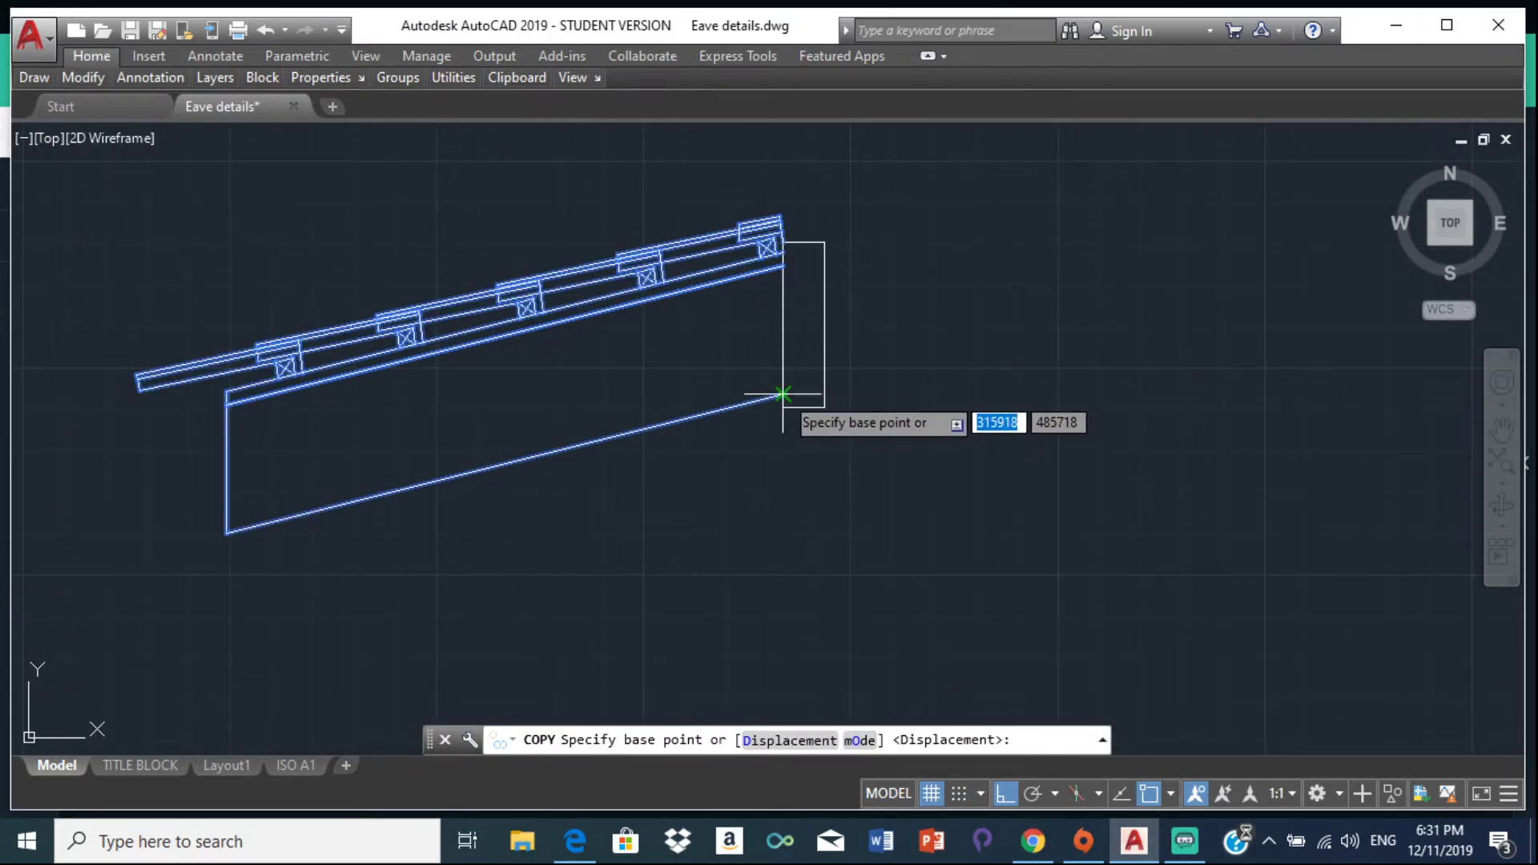
pyautogui.click(782, 393)
pyautogui.scroll(-2, 796, 385)
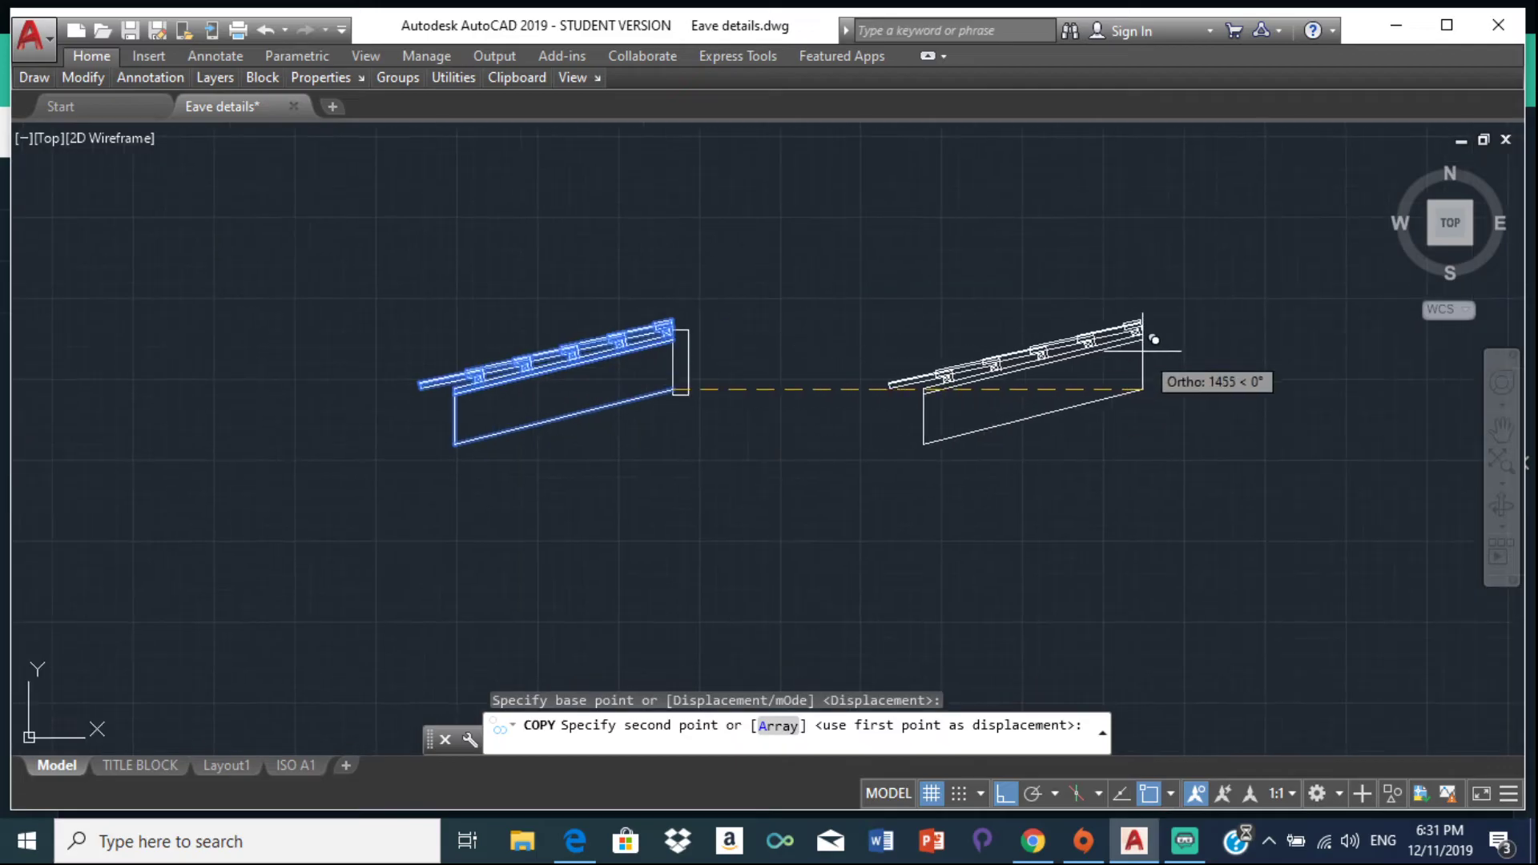
pyautogui.click(1144, 353)
pyautogui.press('Escape')
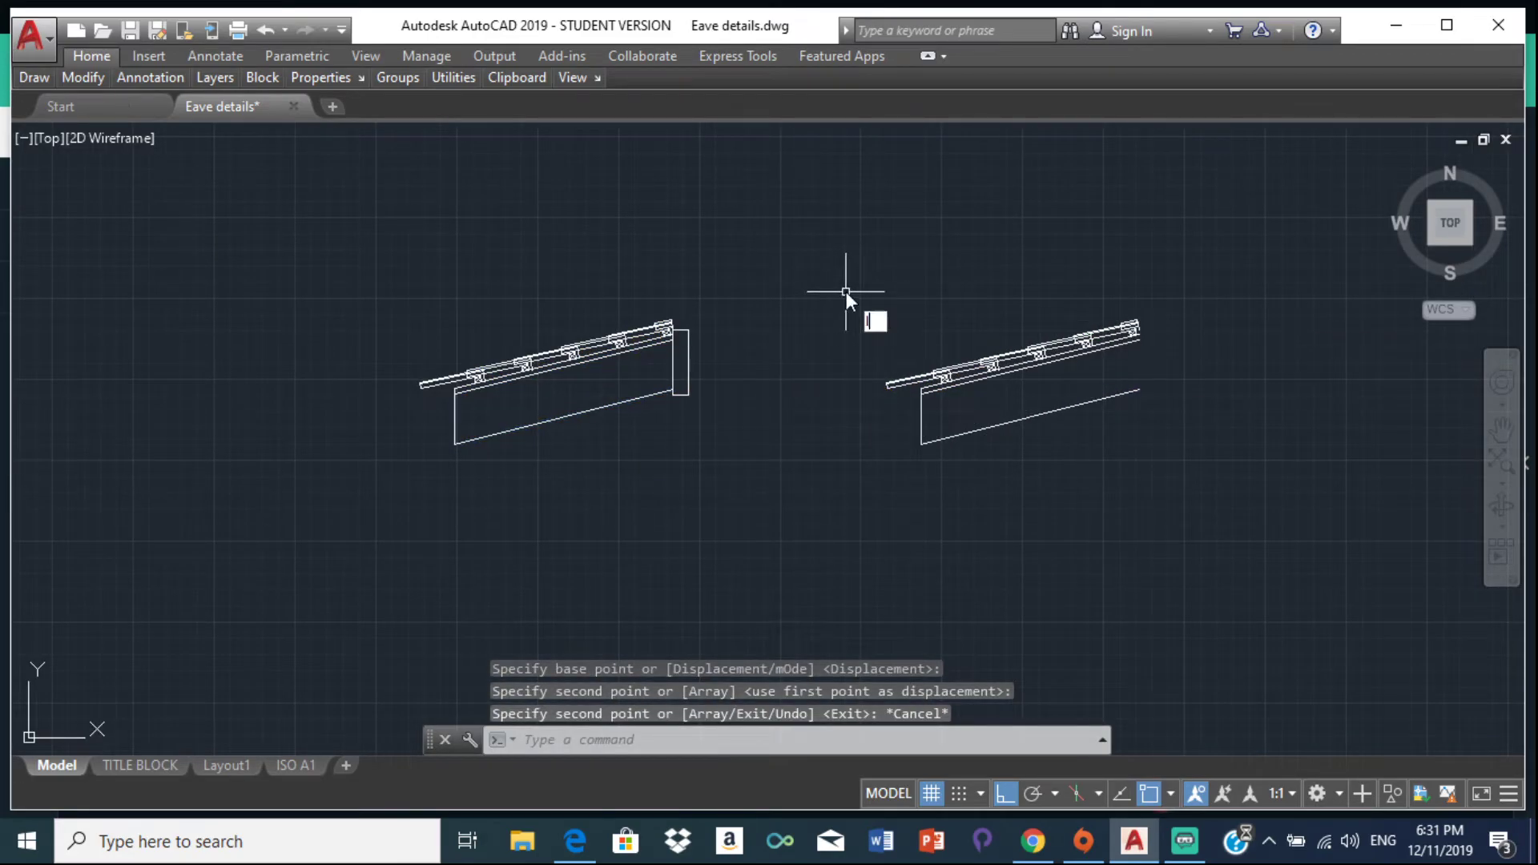
# Step: Draw a horizontal line across the ridge board from where the rafter's lower edge meets it to the opposite side
pyautogui.press('l')
pyautogui.press('Return')
pyautogui.scroll(5, 673, 388)
pyautogui.scroll(-3, 617, 328)
pyautogui.scroll(5, 644, 212)
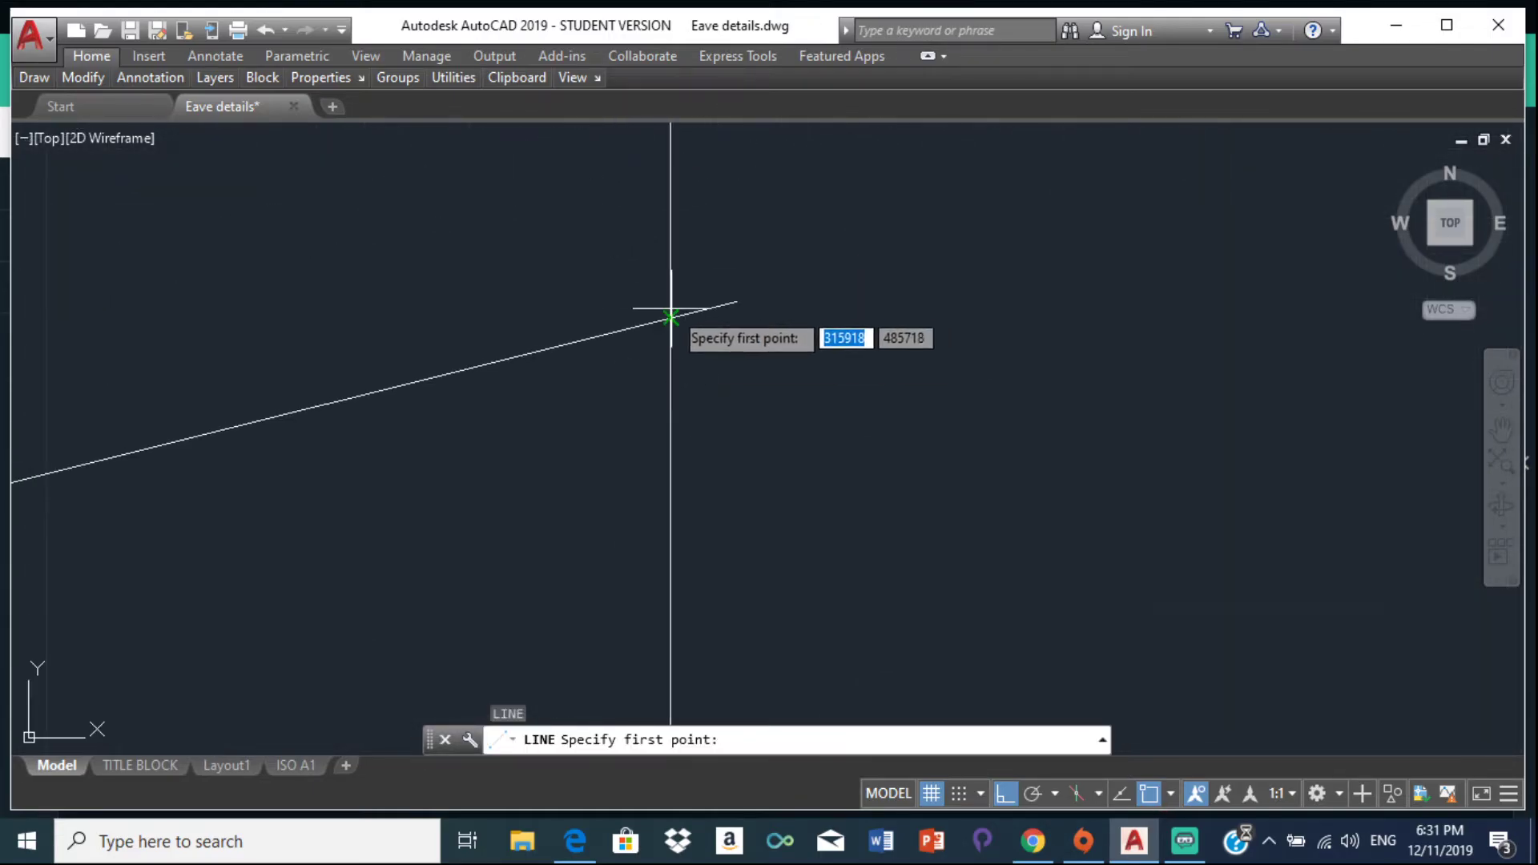
pyautogui.click(670, 318)
pyautogui.scroll(-3, 755, 367)
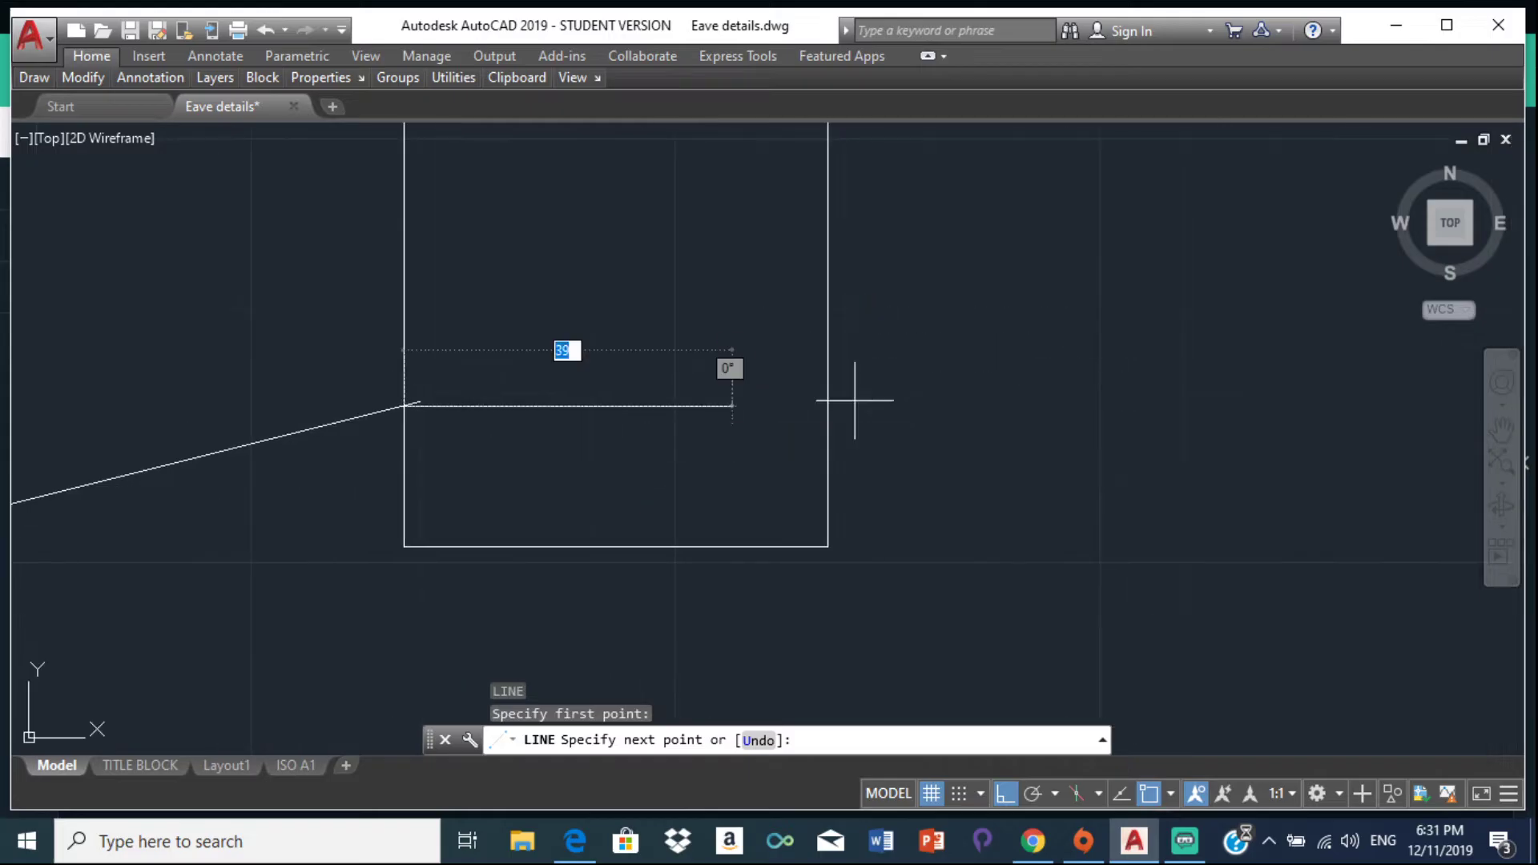
pyautogui.click(827, 406)
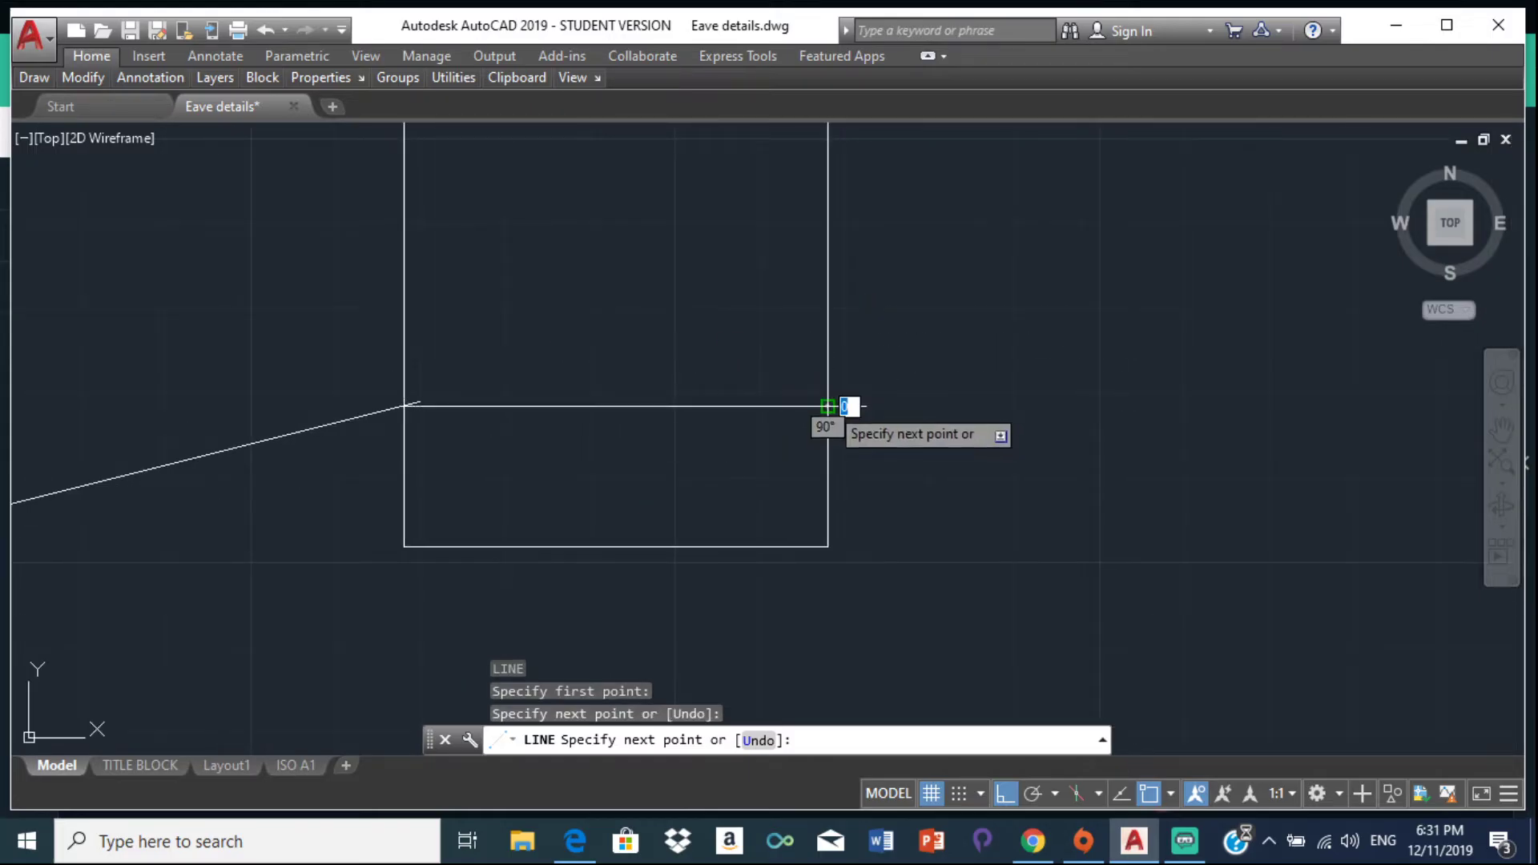
pyautogui.press('Escape')
# Step: Trim the short end of the rafter's lower edge that projects into the ridge board
pyautogui.write('tr')
pyautogui.press('Return')
pyautogui.press('Return')
pyautogui.scroll(5, 522, 425)
pyautogui.click(317, 386)
pyautogui.scroll(-3, 533, 348)
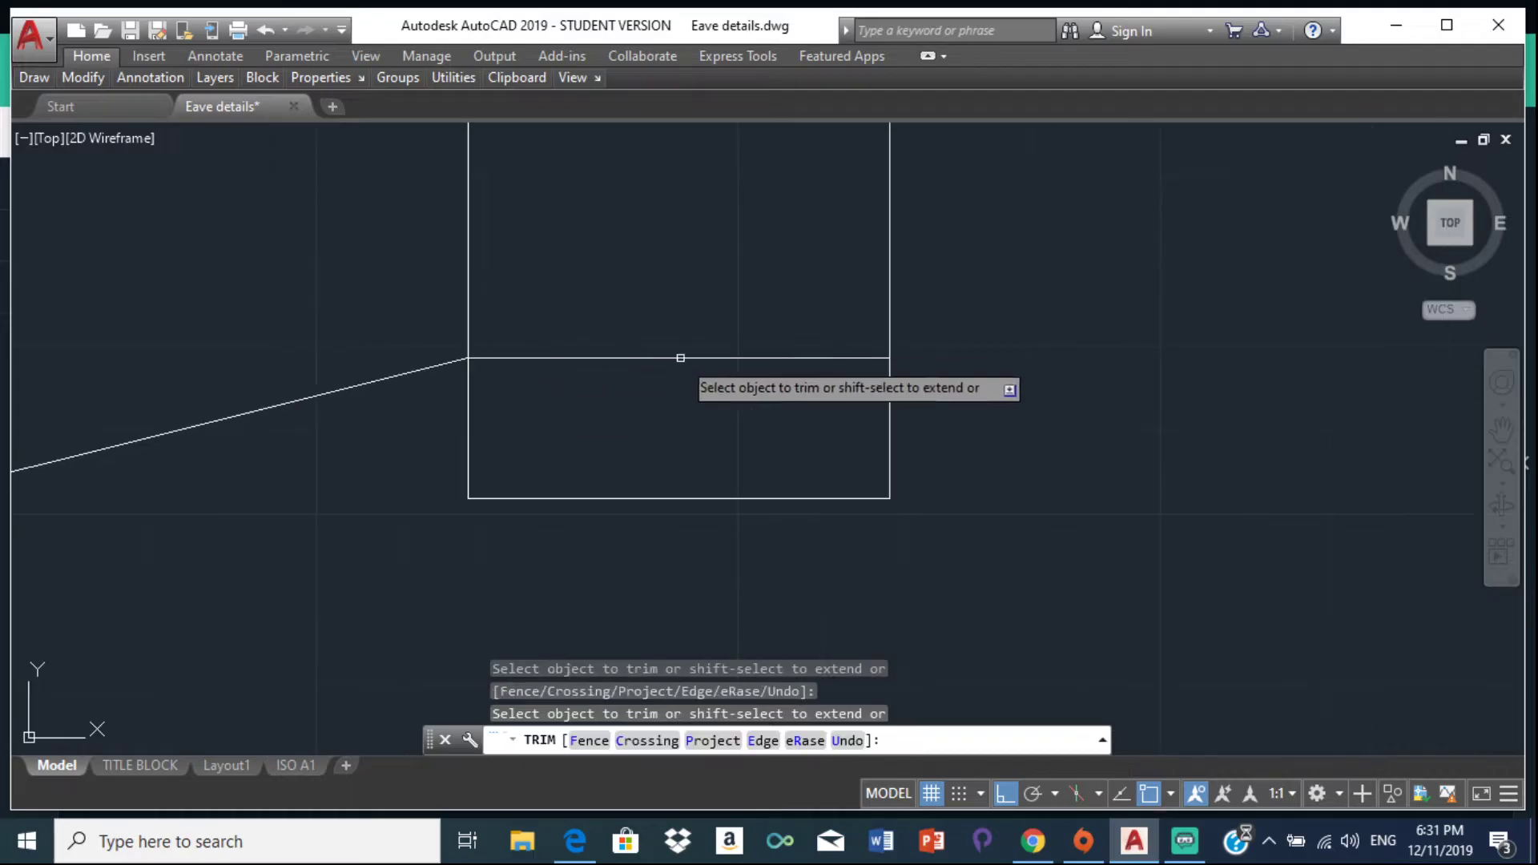
pyautogui.press('Escape')
# Step: Mirror the copied roof slope about a vertical line through the upper end of its lower rafter edge, erasing the source objects
pyautogui.scroll(-5, 683, 422)
pyautogui.moveTo(684, 422); pyautogui.dragTo(641, 444, button='middle')
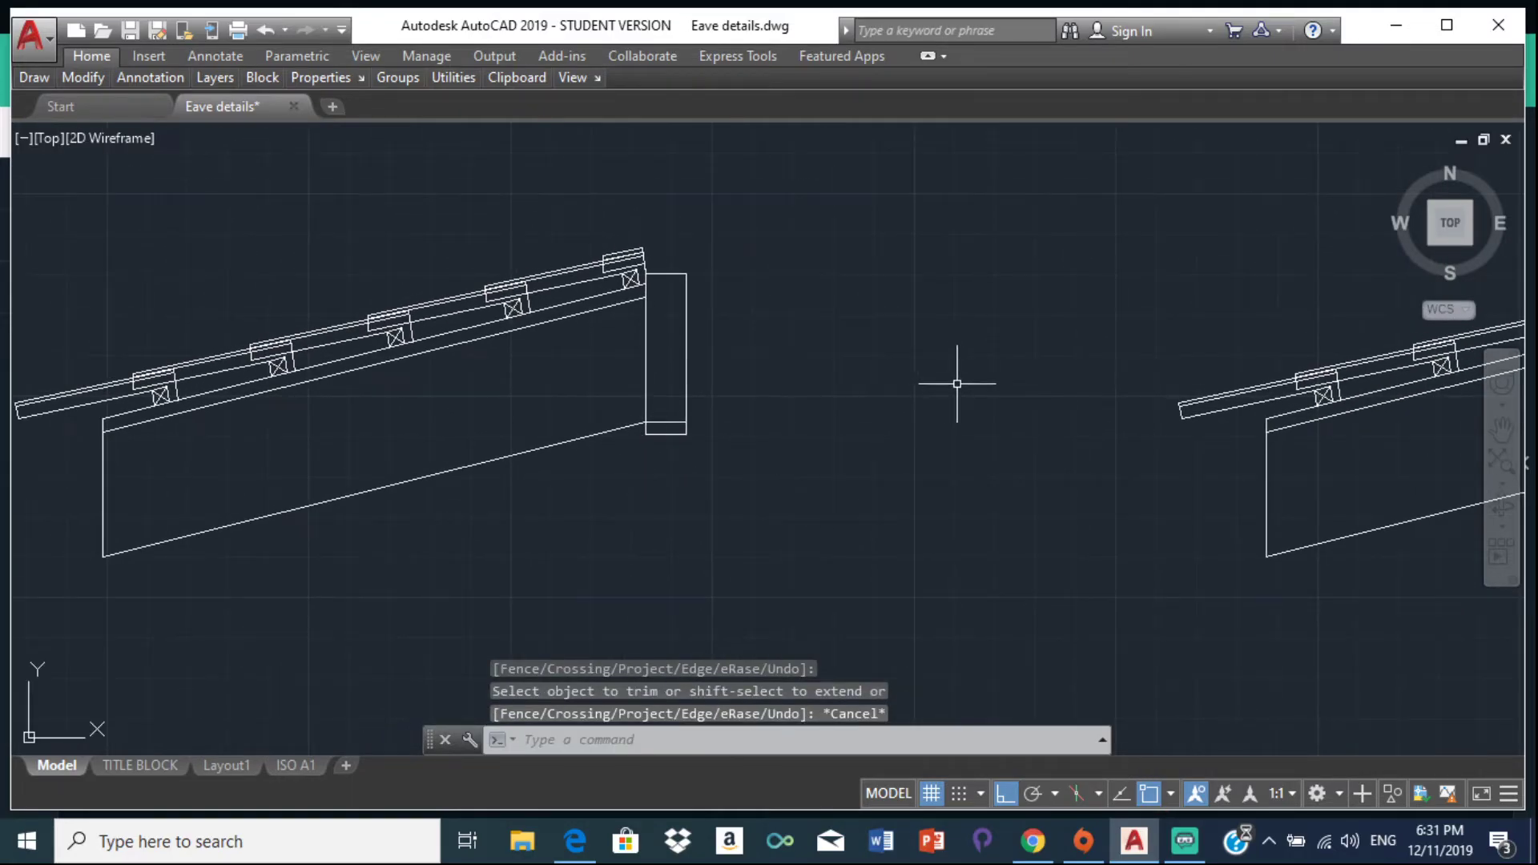
pyautogui.scroll(-2, 920, 470)
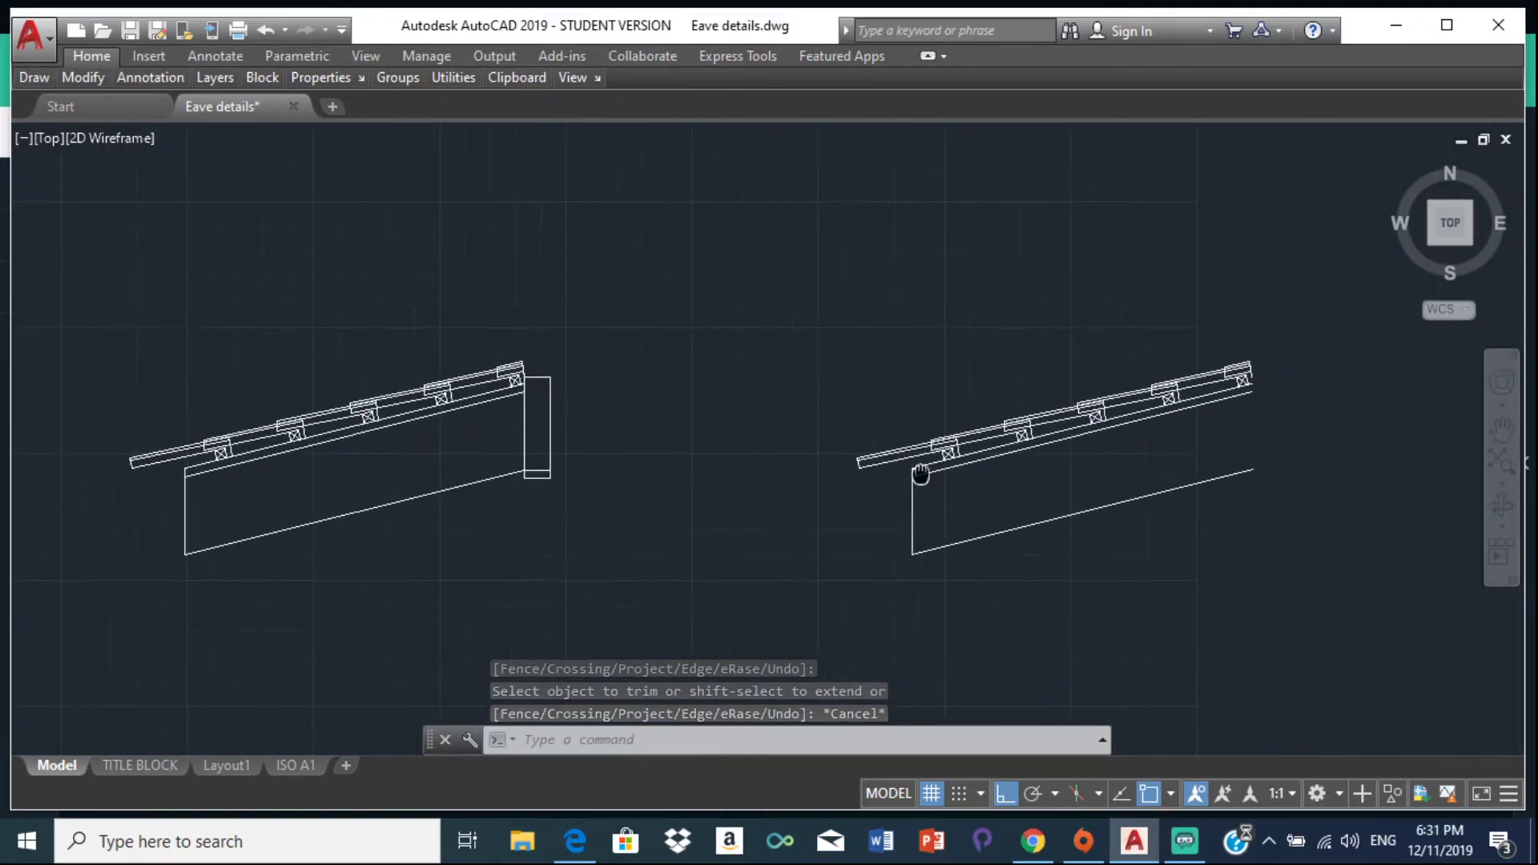
pyautogui.moveTo(920, 470); pyautogui.dragTo(718, 470, button='middle')
pyautogui.moveTo(910, 324)
pyautogui.mouseDown()
pyautogui.moveTo(635, 439)
pyautogui.moveTo(985, 590)
pyautogui.moveTo(1242, 336)
pyautogui.moveTo(1166, 313)
pyautogui.mouseUp()
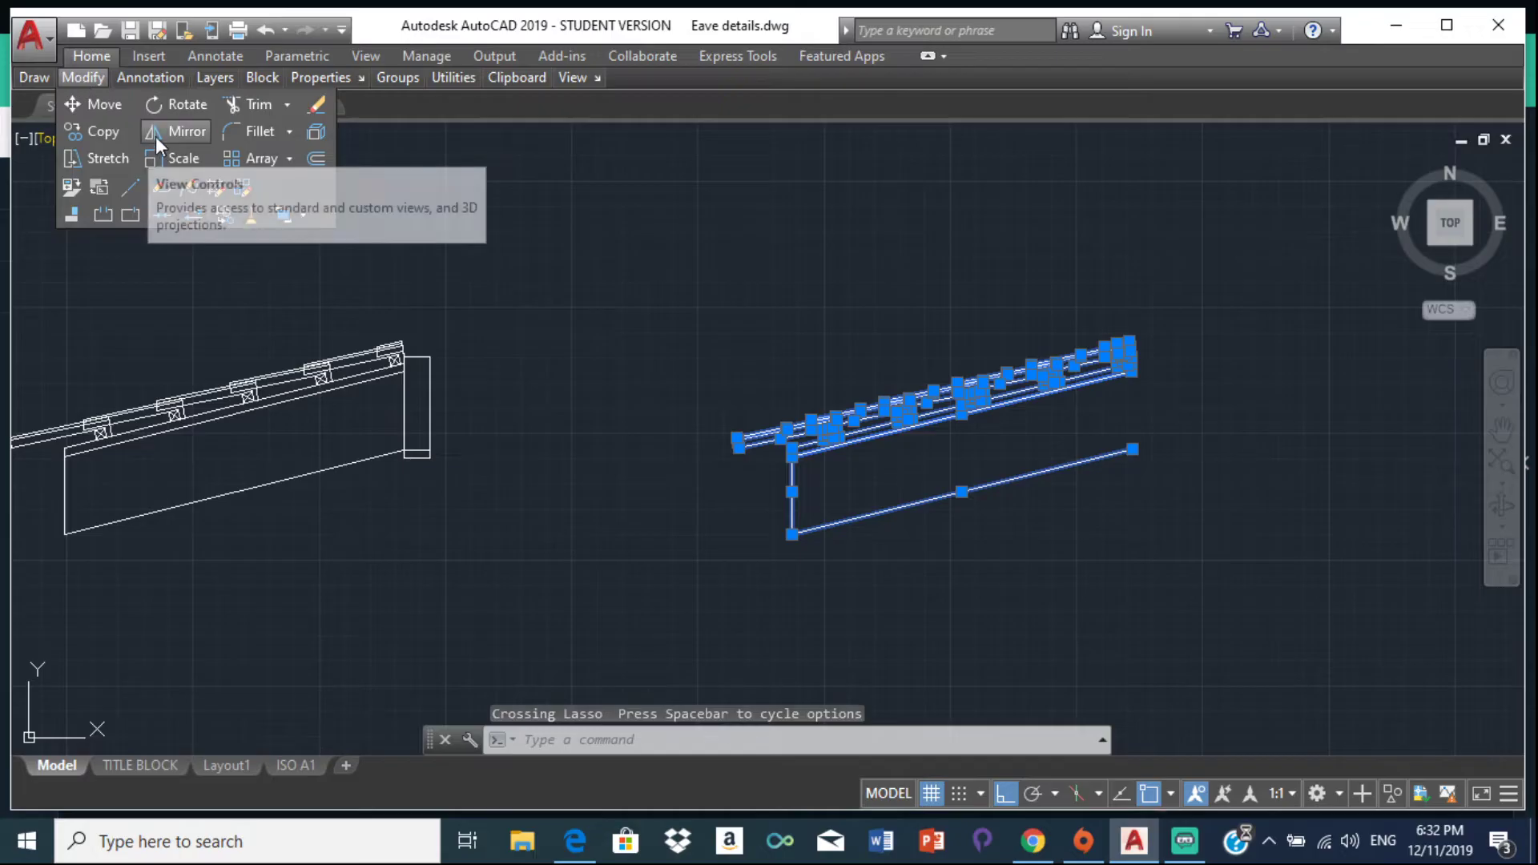
pyautogui.click(174, 131)
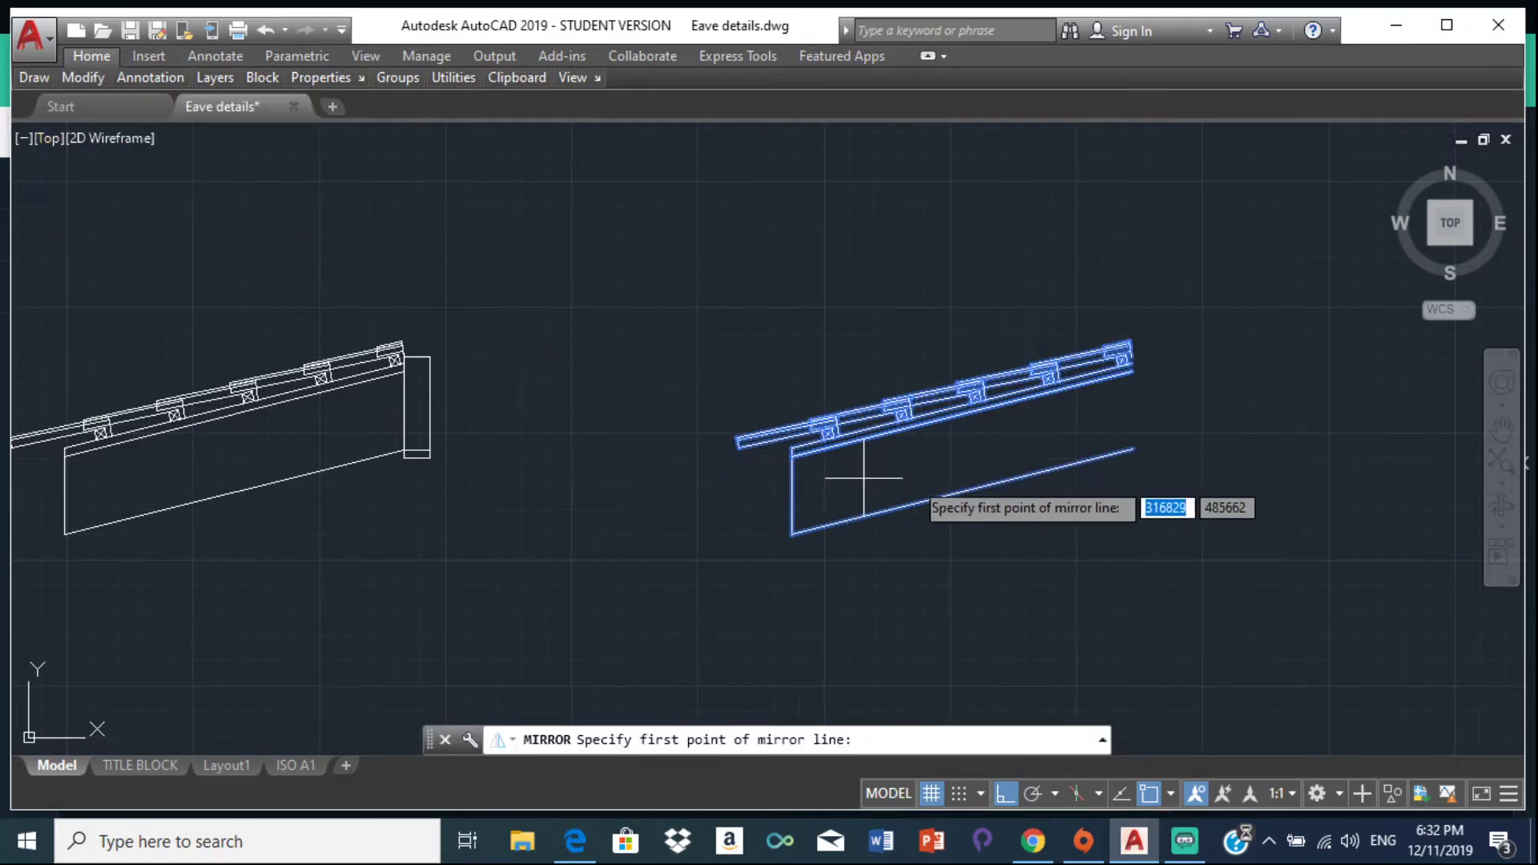
pyautogui.click(1132, 450)
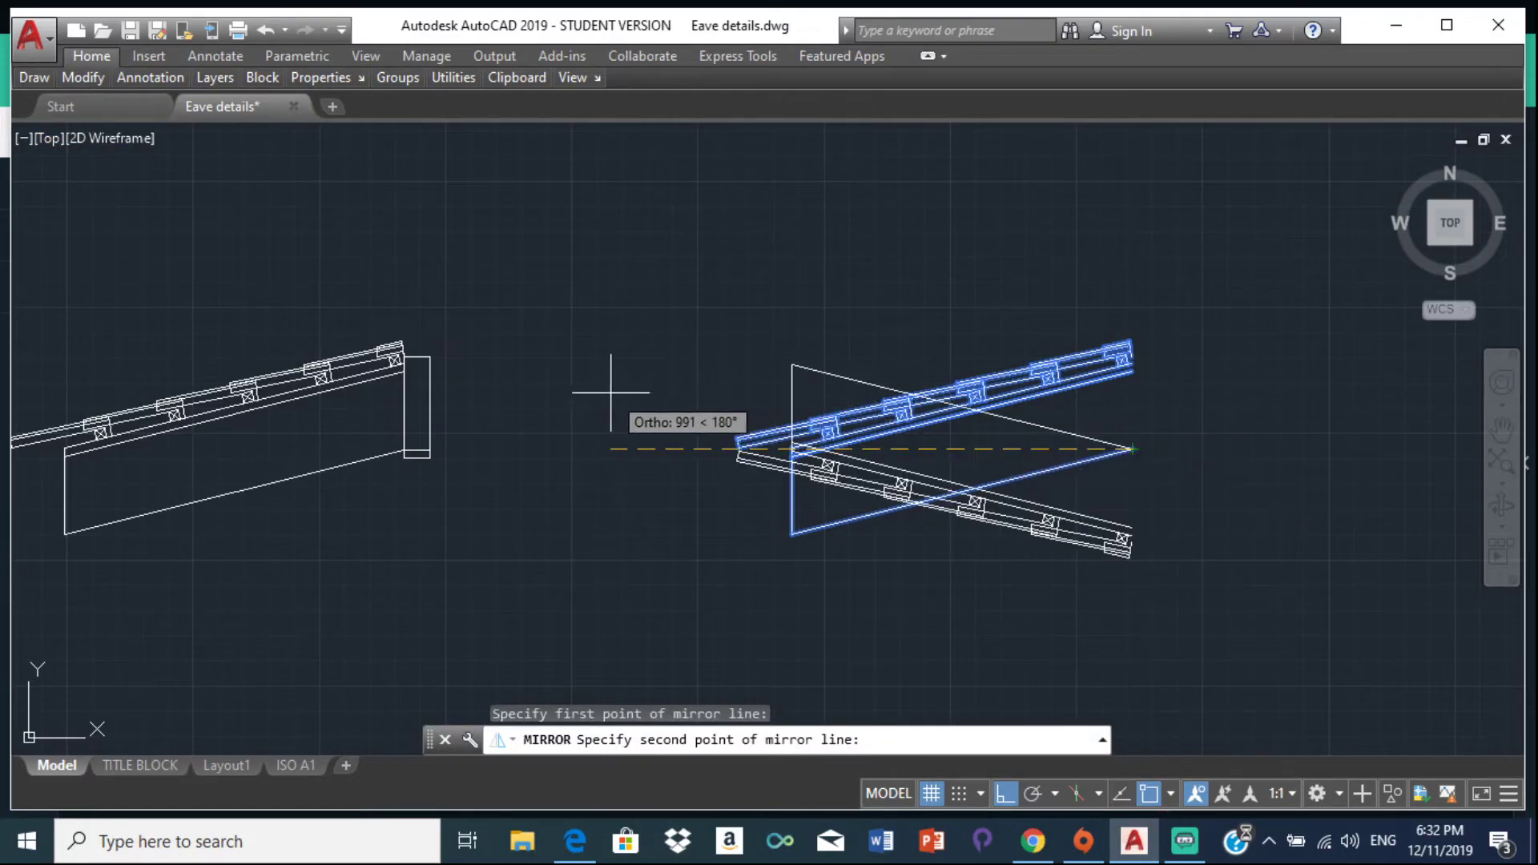
pyautogui.click(1165, 530)
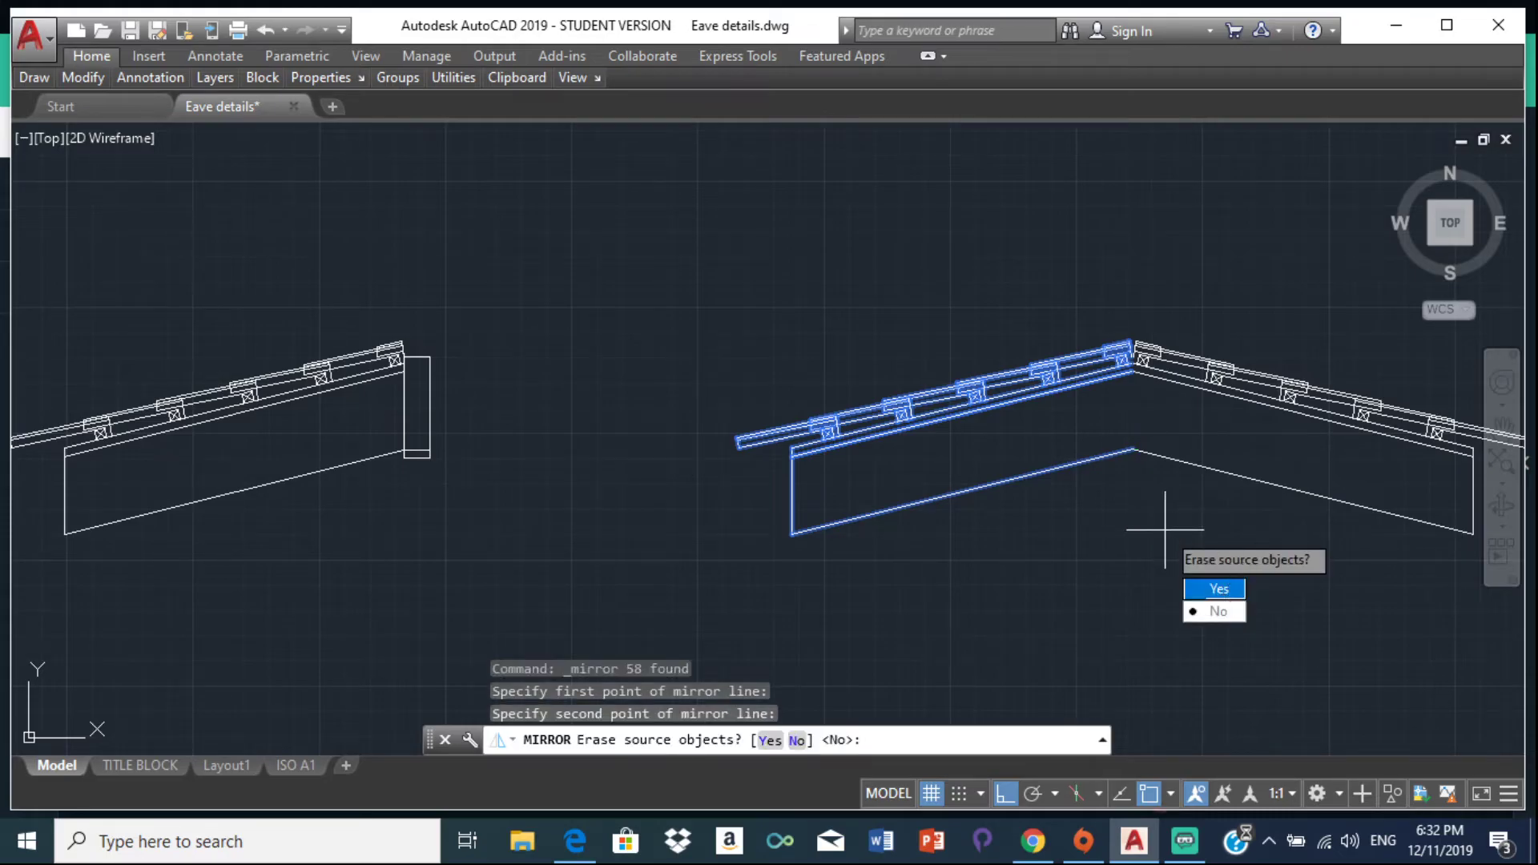
pyautogui.click(1219, 591)
pyautogui.scroll(-2, 574, 282)
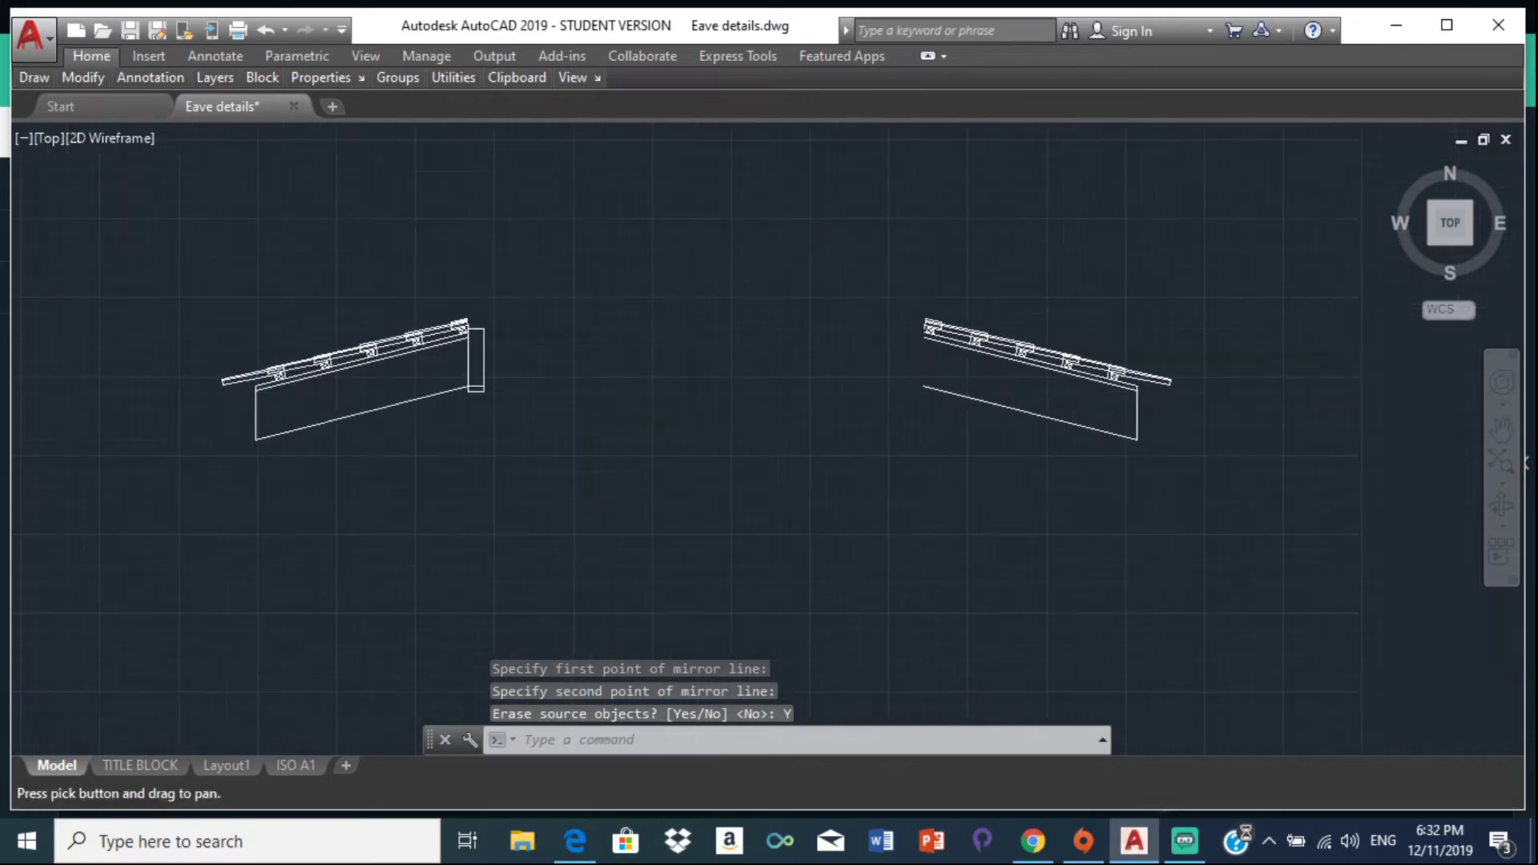
# Step: Move the mirrored roof slope horizontally to the ridge board's right side, using the upper end of its lower rafter edge as base point
pyautogui.moveTo(940, 224)
pyautogui.mouseDown()
pyautogui.moveTo(1222, 611)
pyautogui.moveTo(1296, 330)
pyautogui.mouseUp()
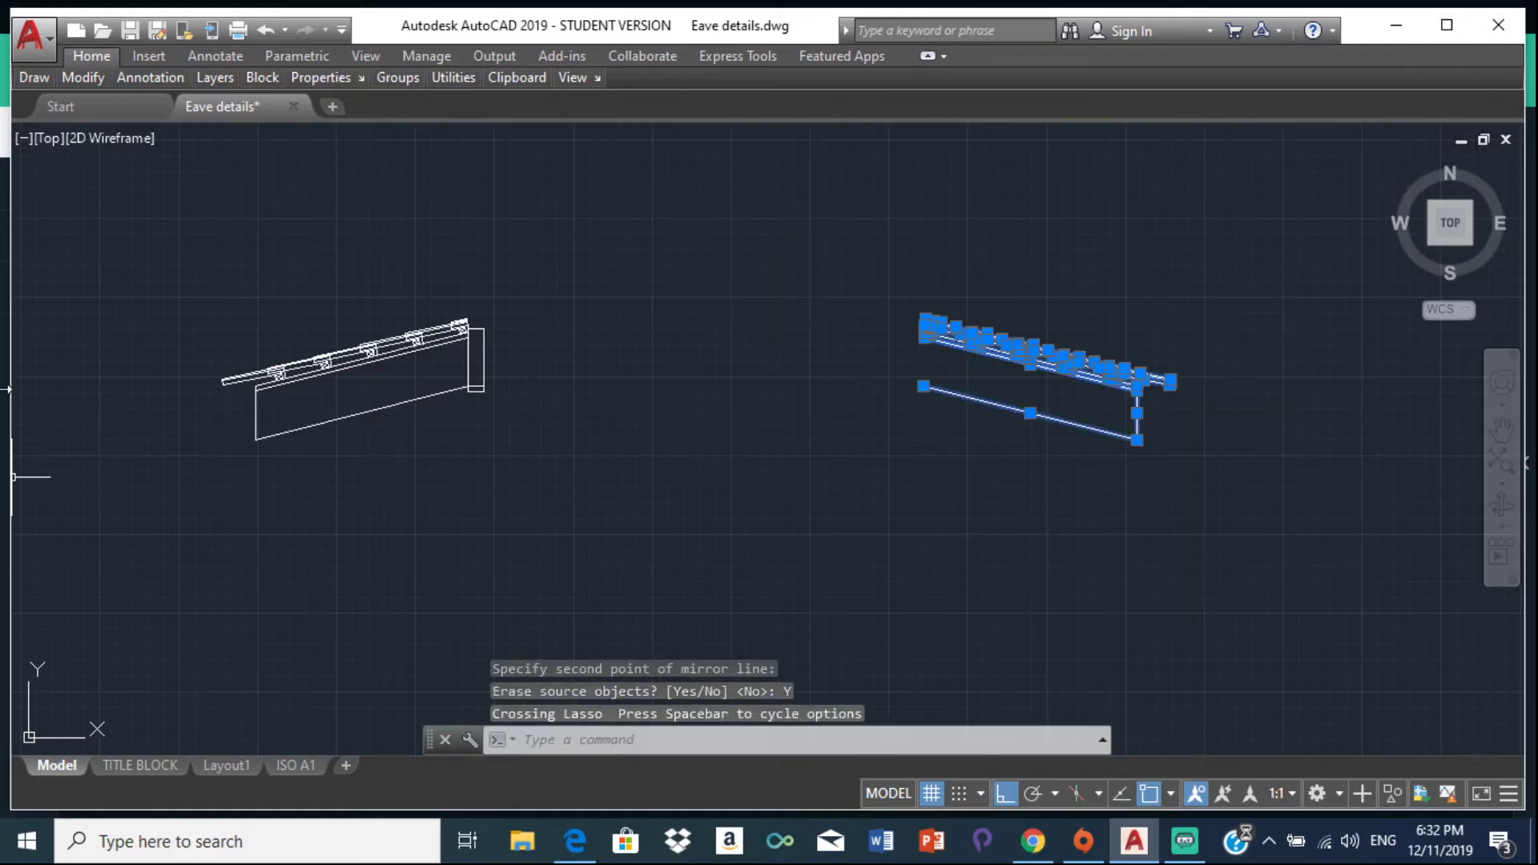
pyautogui.moveTo(90, 78)
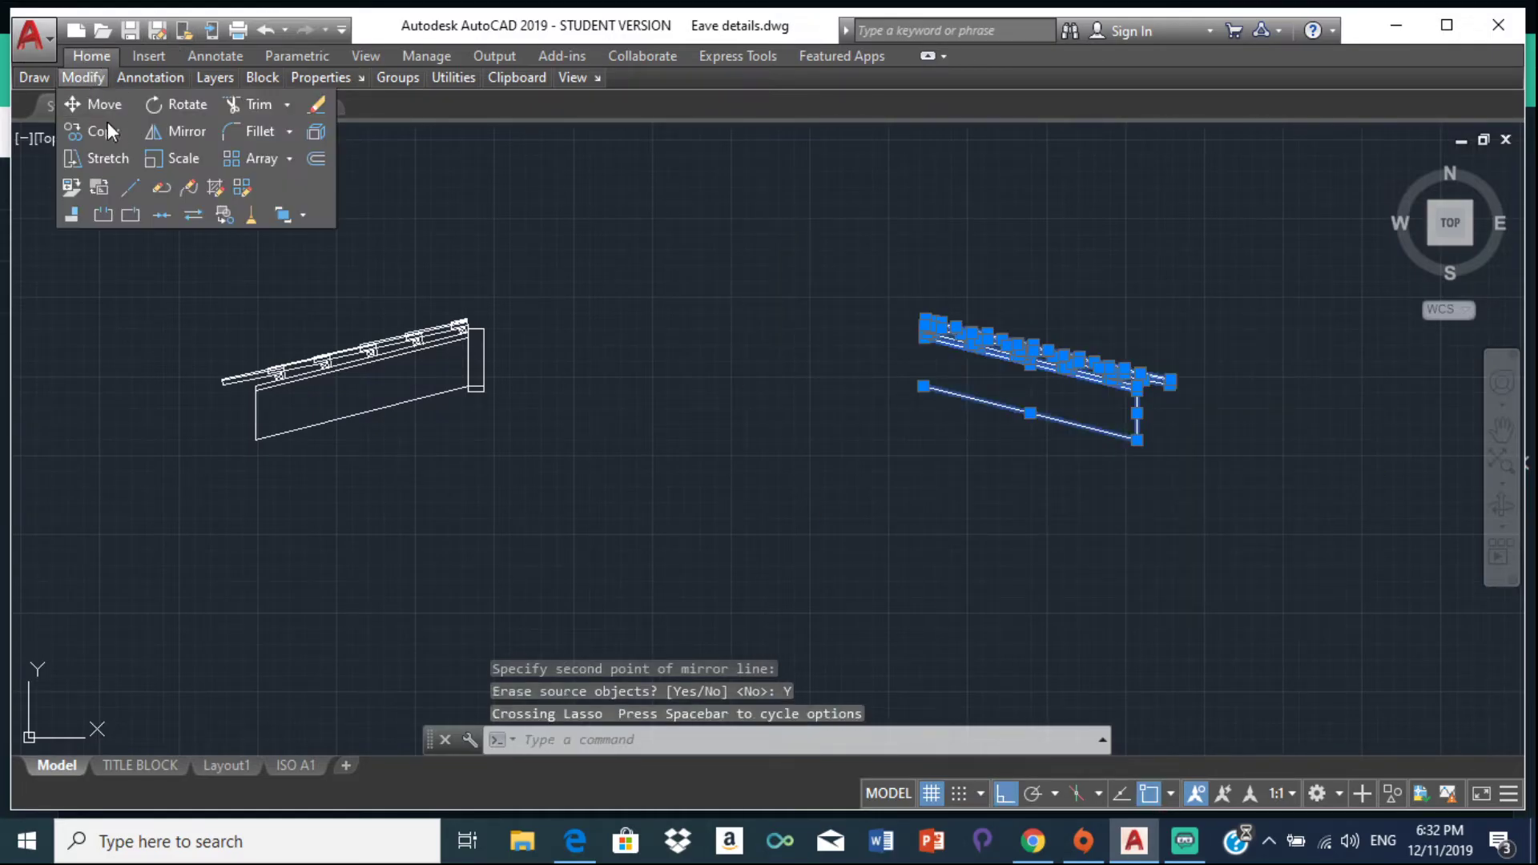
pyautogui.click(93, 104)
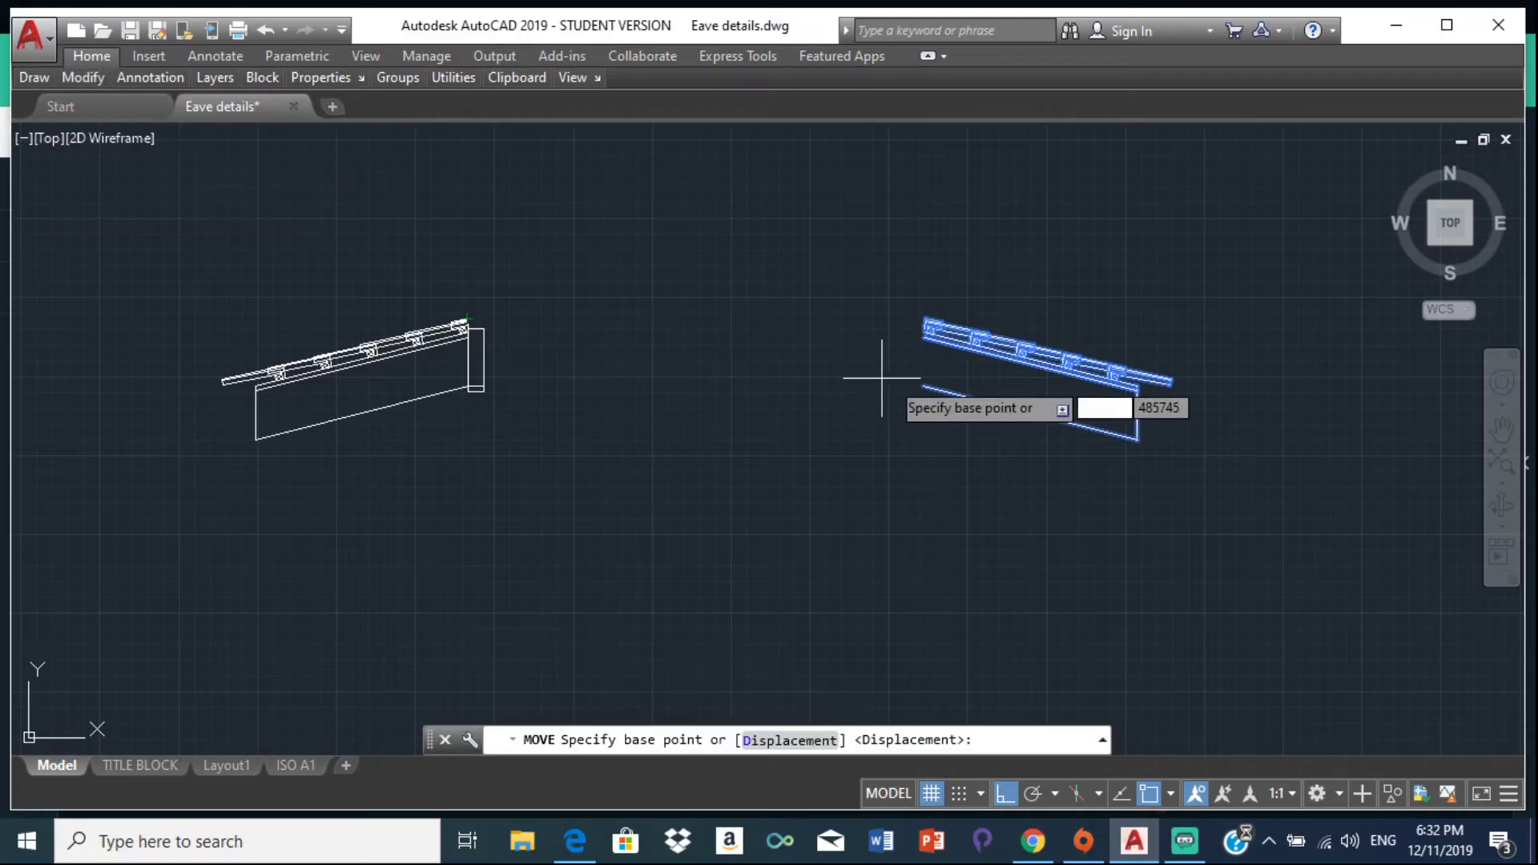
pyautogui.click(923, 386)
pyautogui.scroll(6, 582, 433)
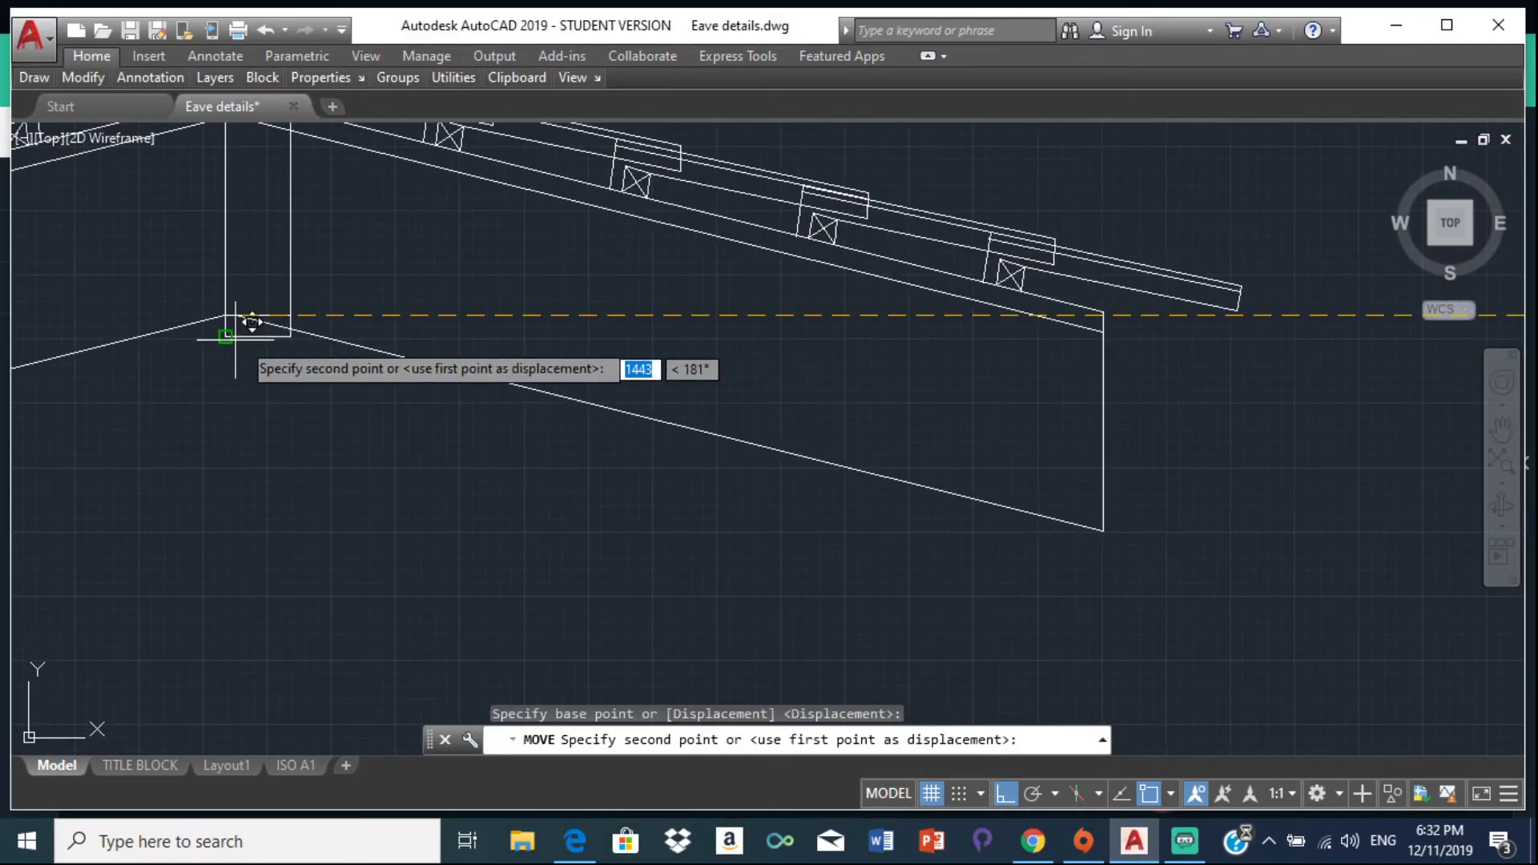
pyautogui.click(306, 297)
pyautogui.scroll(-6, 508, 465)
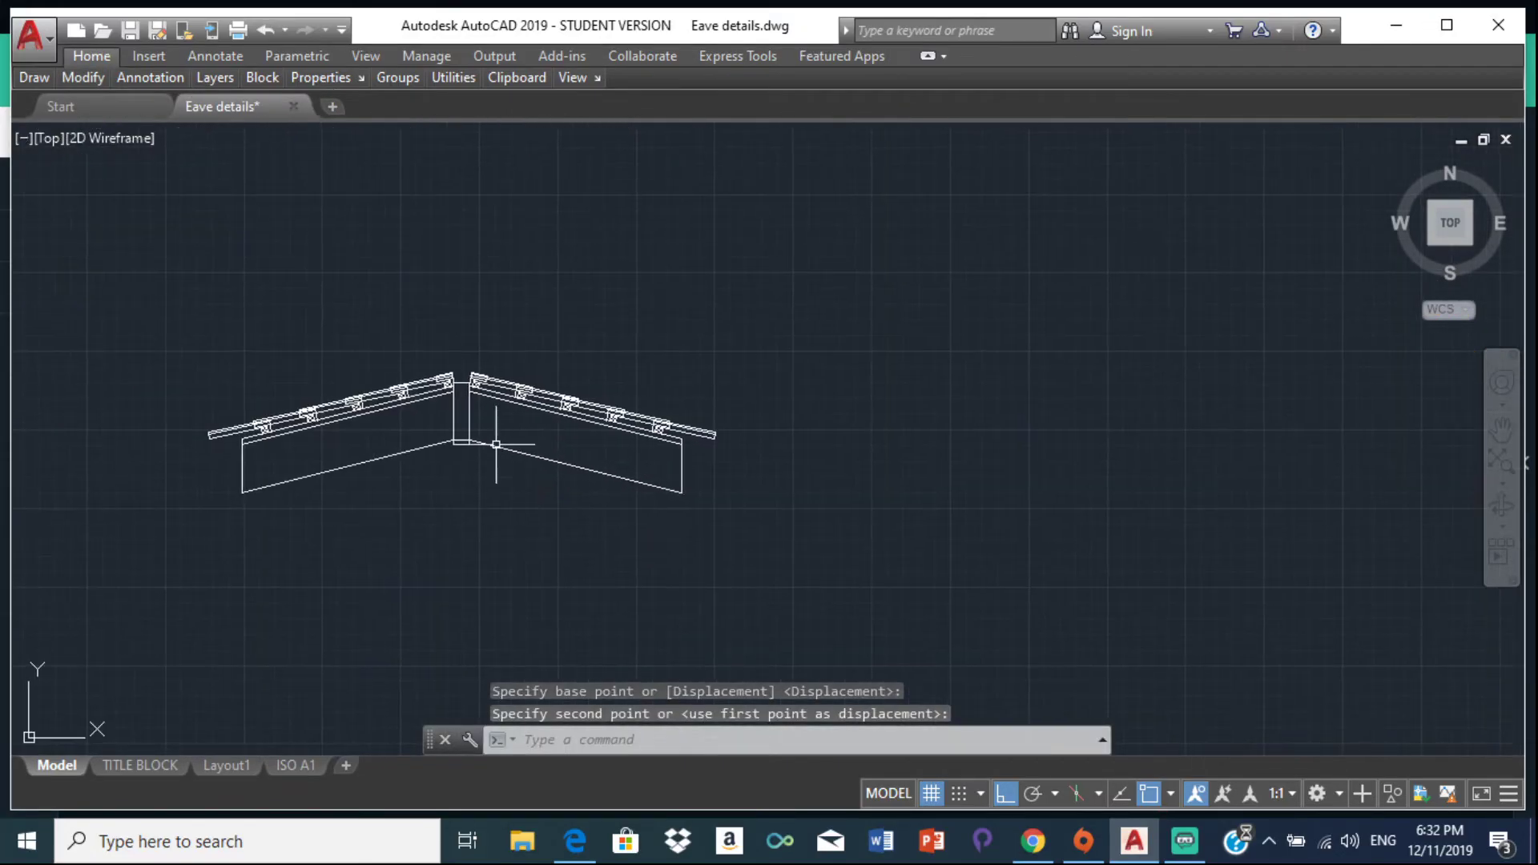
pyautogui.scroll(5, 524, 393)
pyautogui.scroll(4, 423, 376)
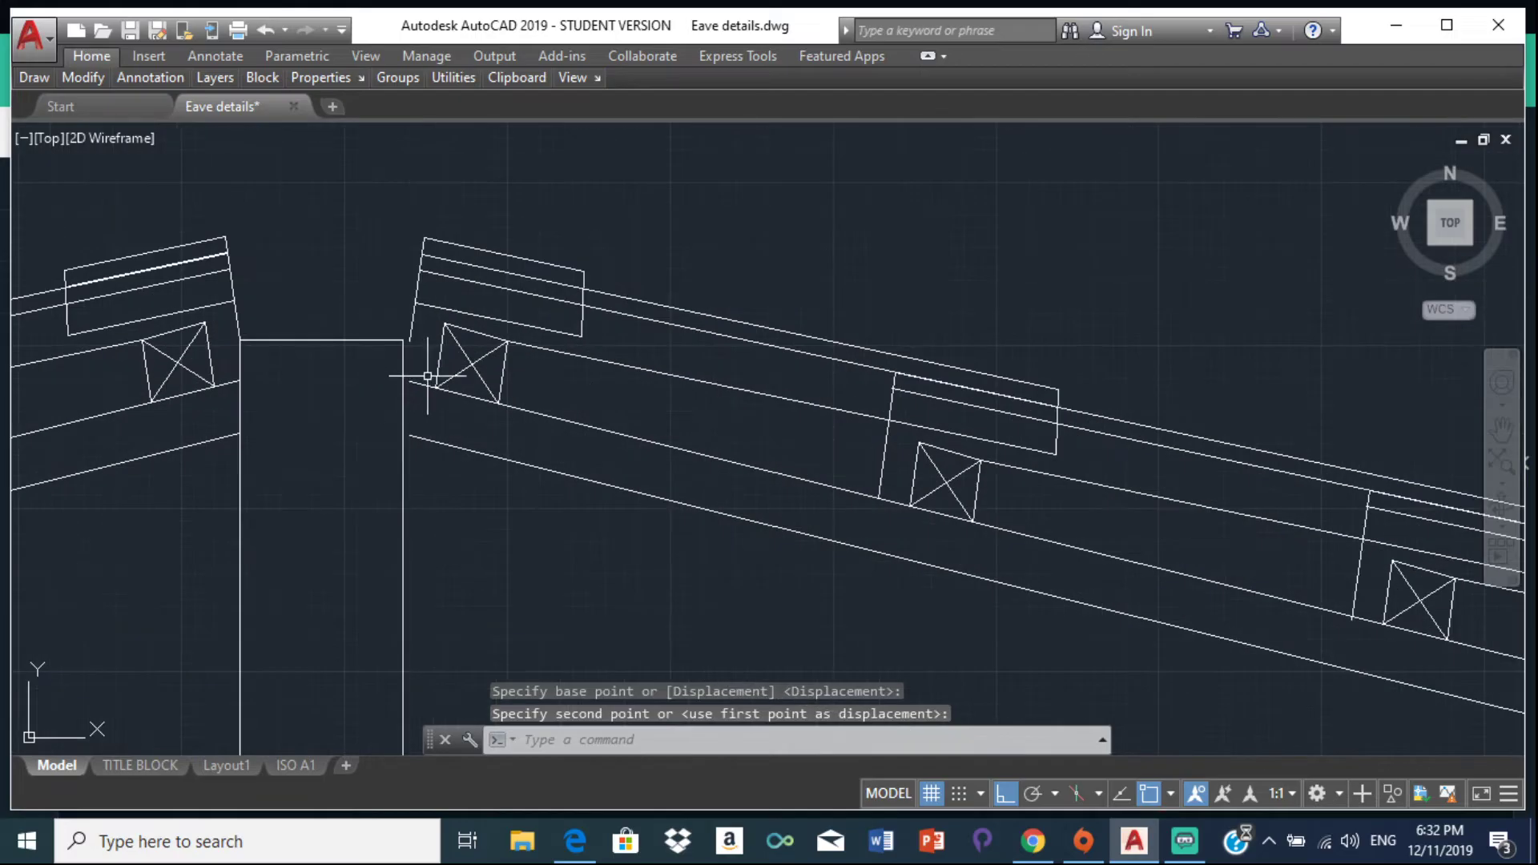
# Step: Stretch the upper ends of the mirrored slope's two rafter edge lines to the ridge board's right side
pyautogui.scroll(-4, 472, 416)
pyautogui.scroll(6, 454, 549)
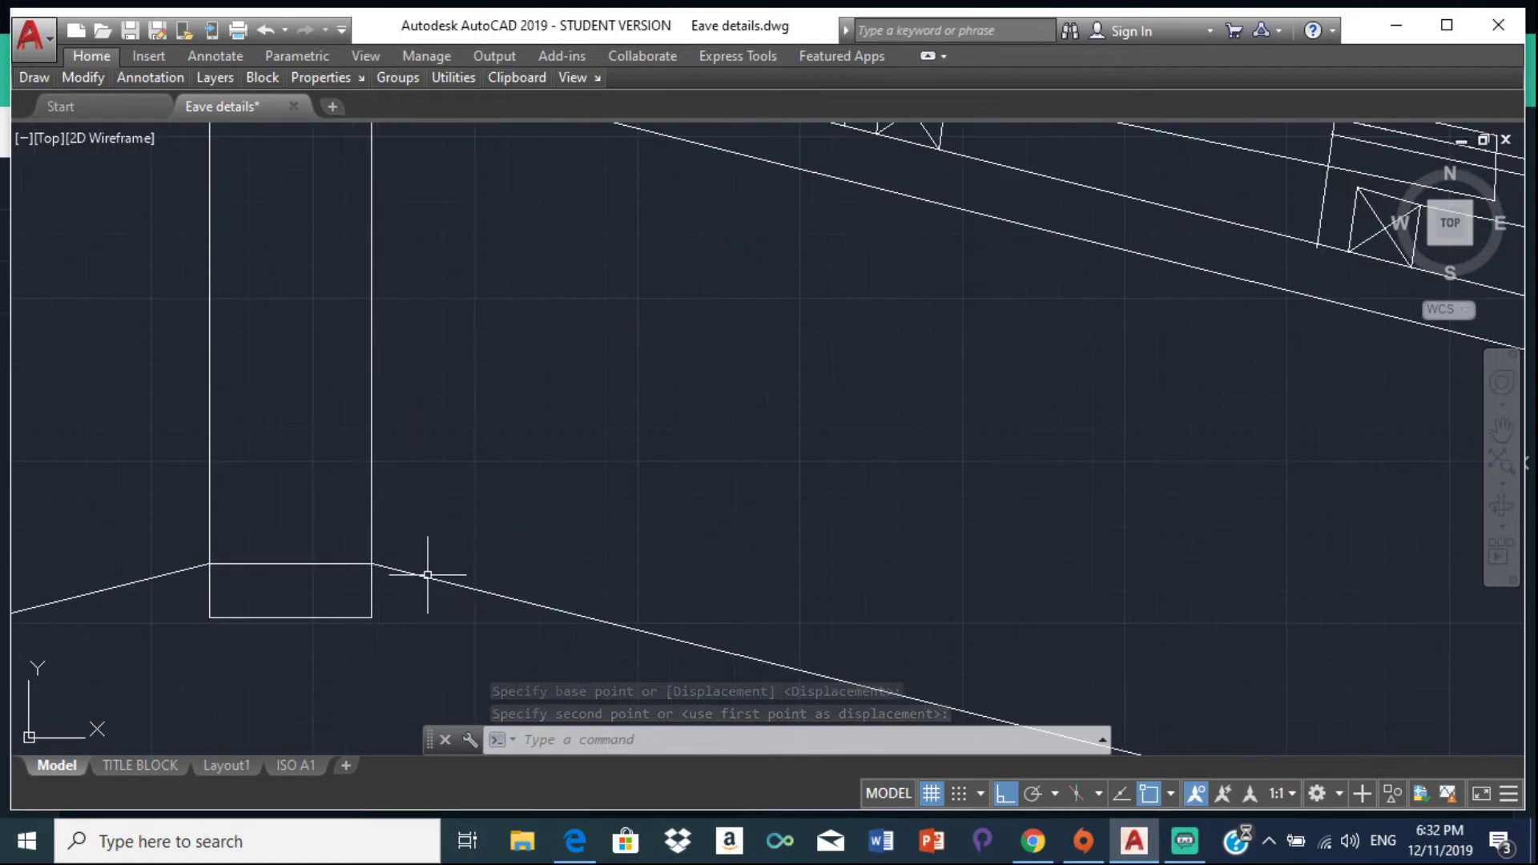
pyautogui.scroll(-5, 368, 574)
pyautogui.scroll(4, 418, 471)
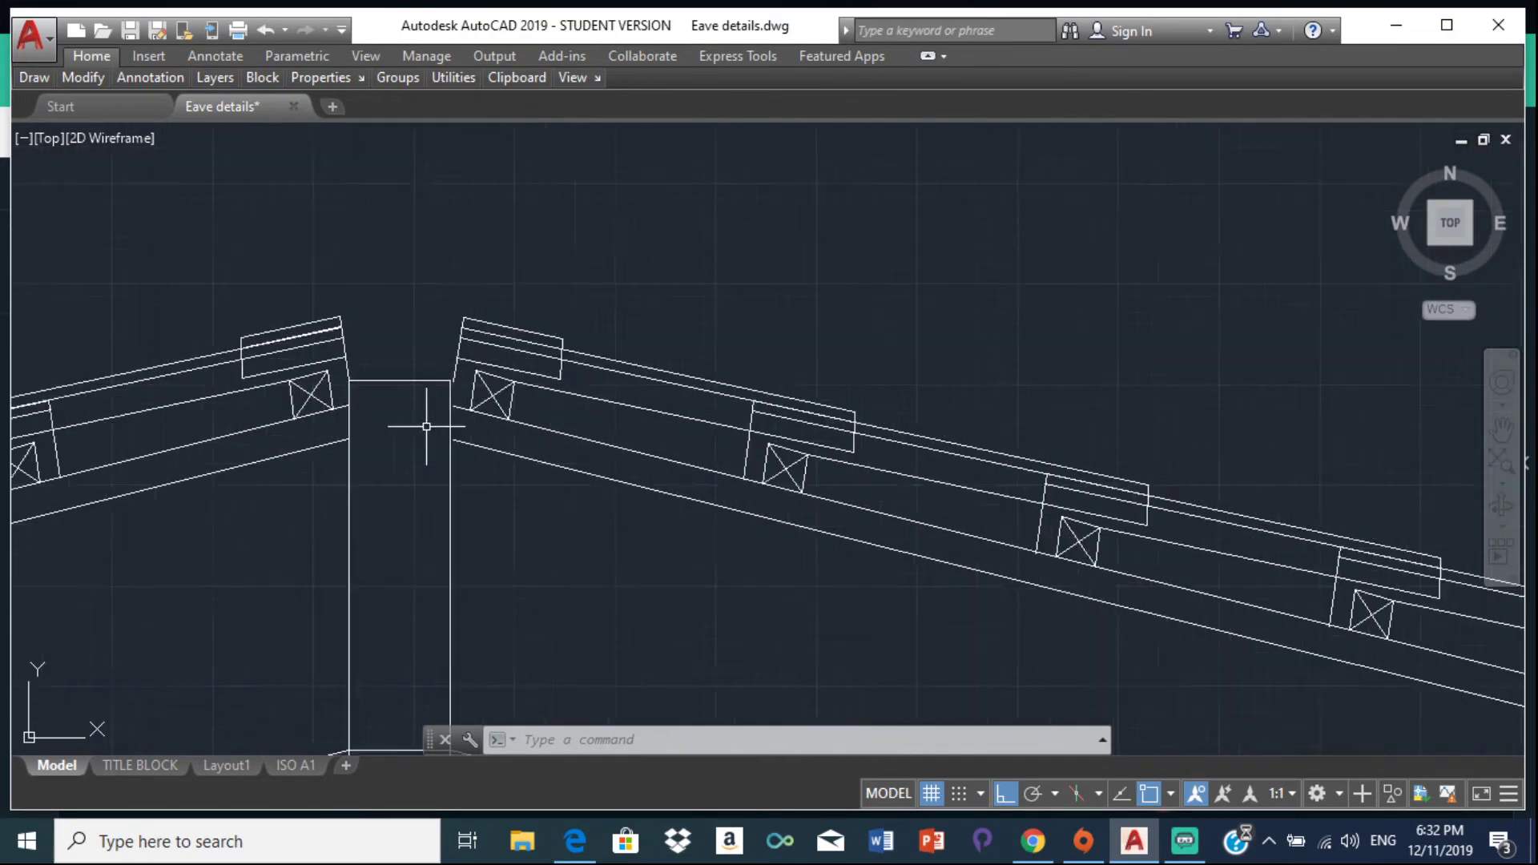
pyautogui.click(490, 374)
pyautogui.click(491, 375)
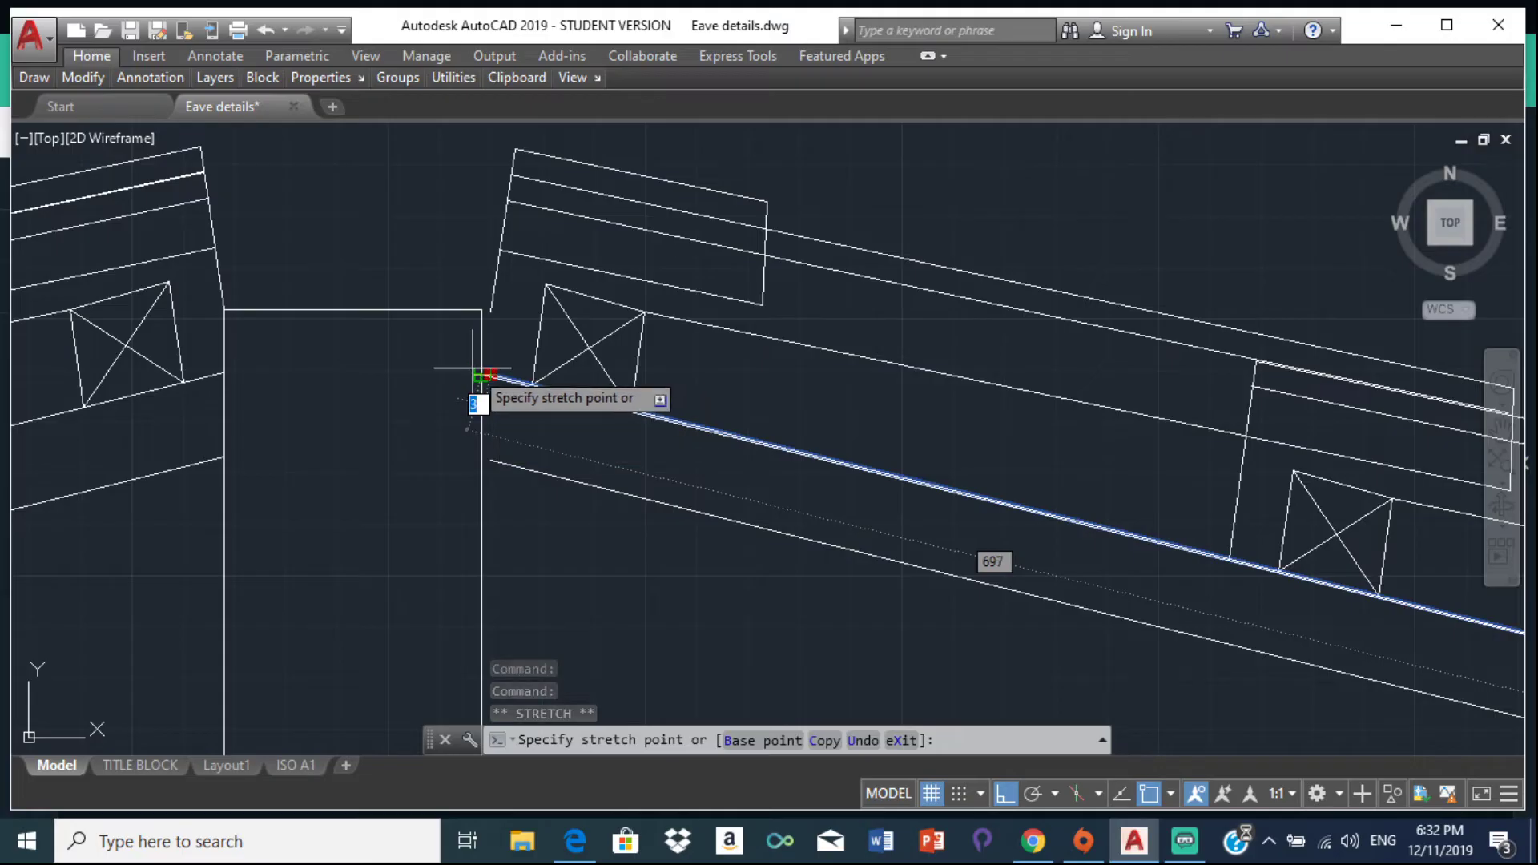
pyautogui.click(480, 373)
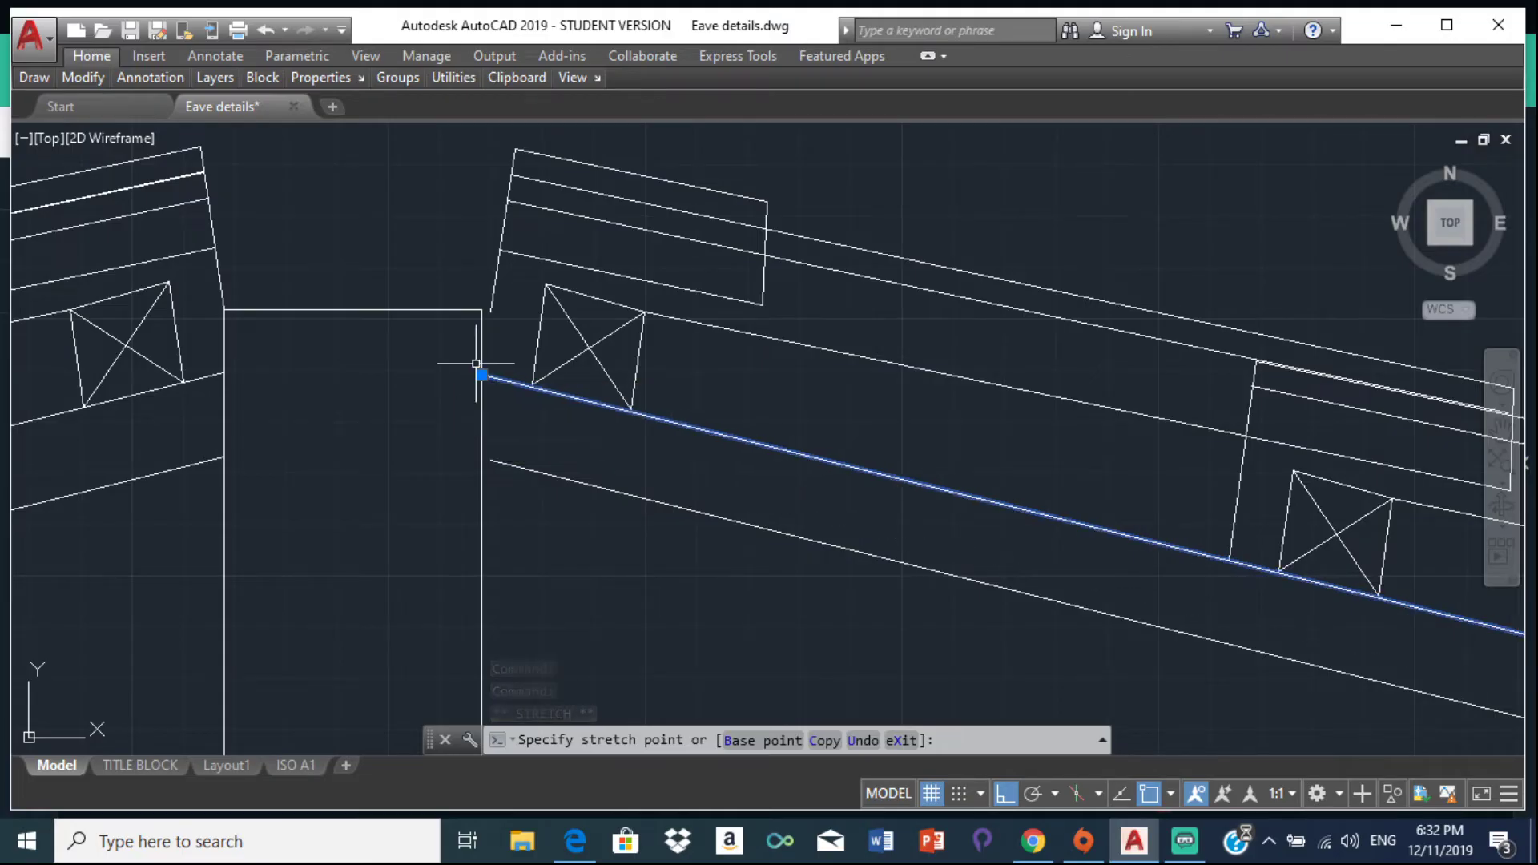
pyautogui.click(515, 464)
pyautogui.click(491, 460)
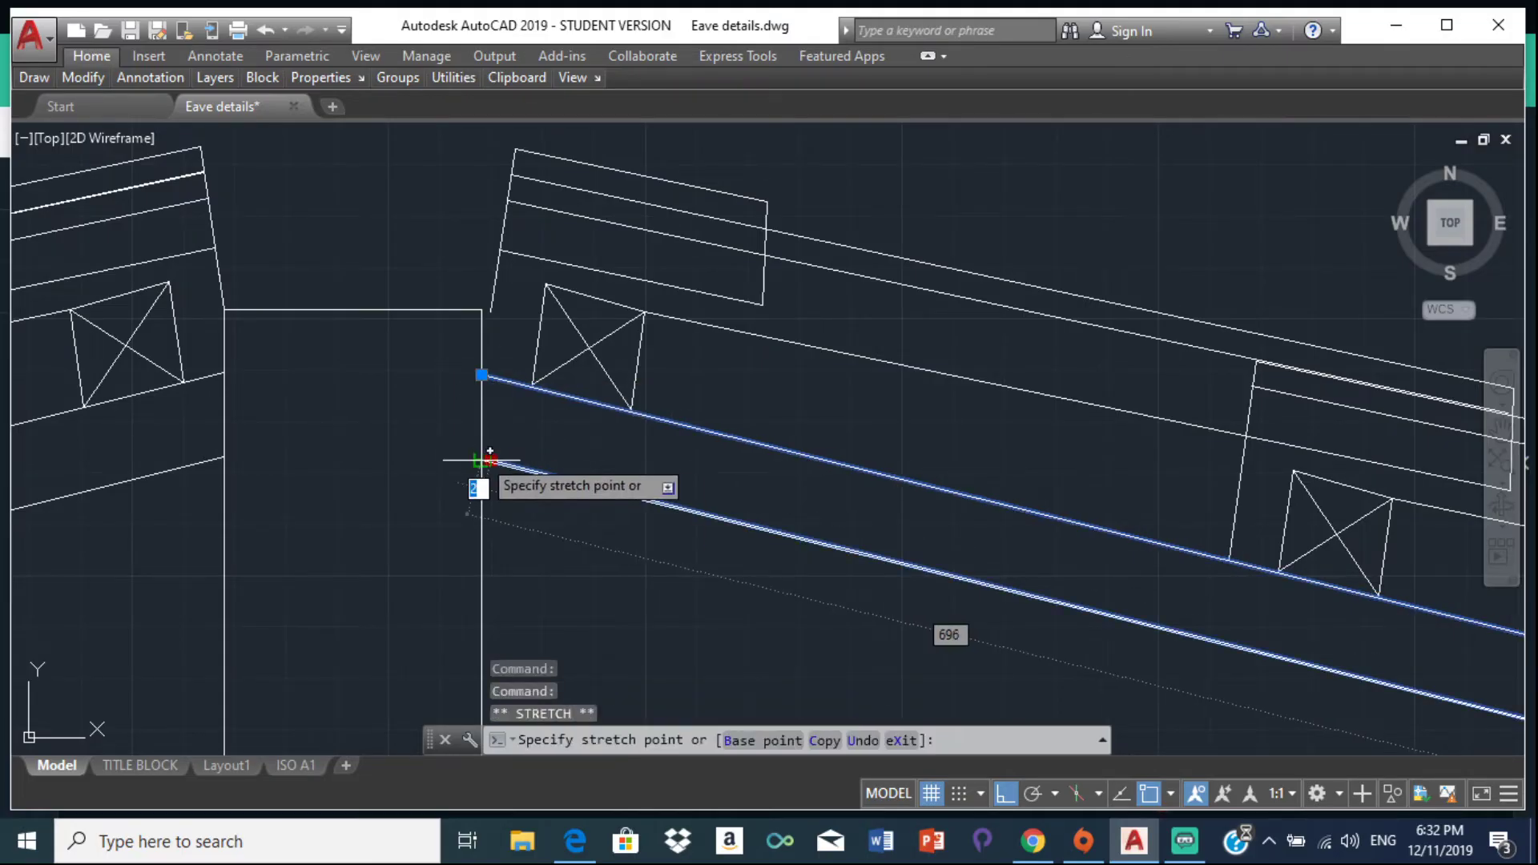
pyautogui.click(482, 461)
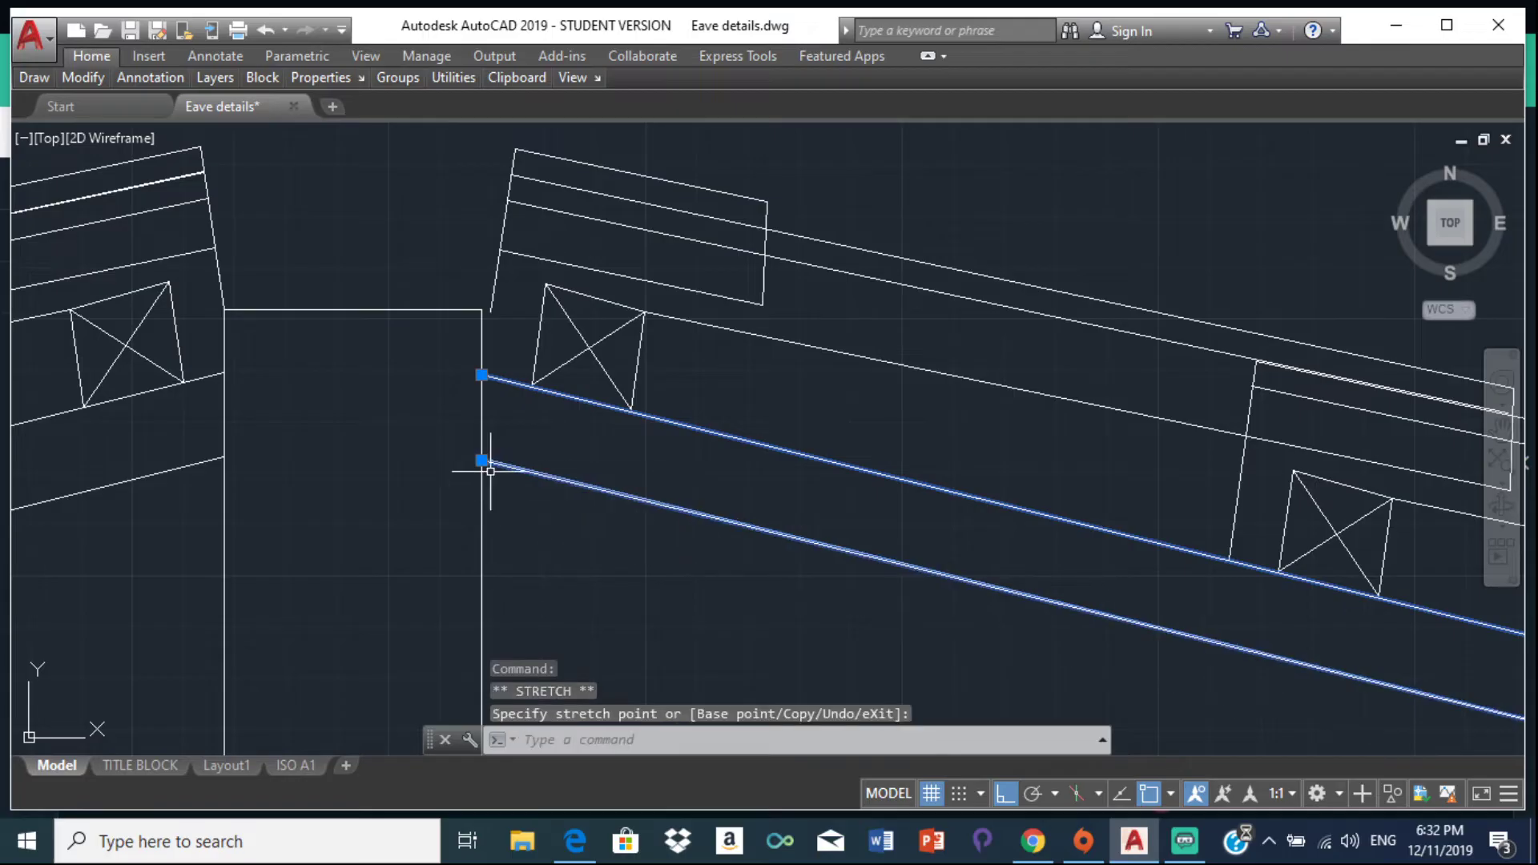
# Step: Stretch the lower end of the right slope's topmost tile end line to the ridge board's upper right corner
pyautogui.click(496, 269)
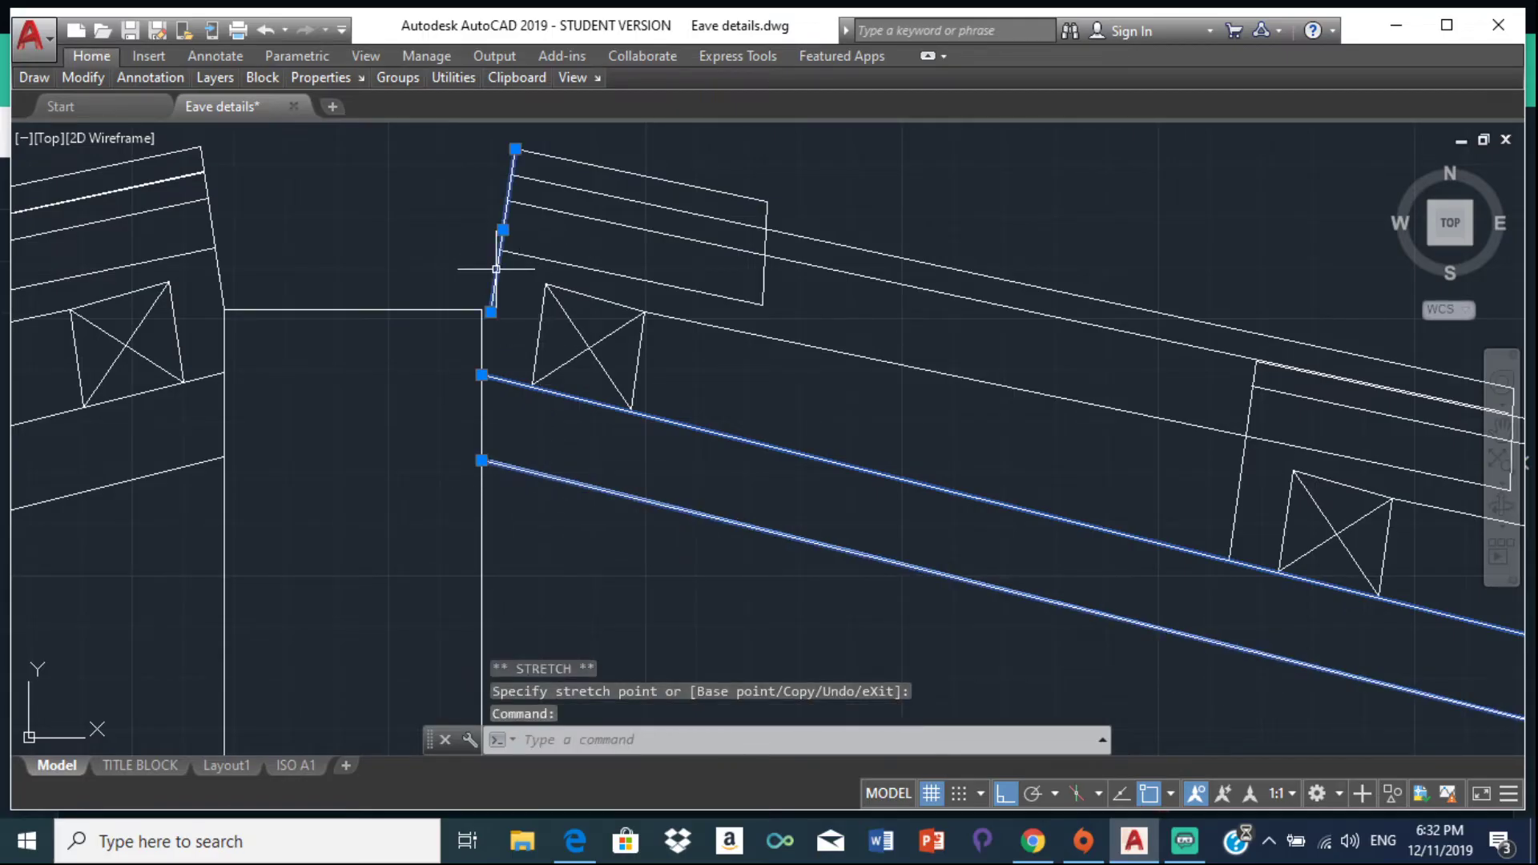
pyautogui.click(491, 311)
pyautogui.click(481, 312)
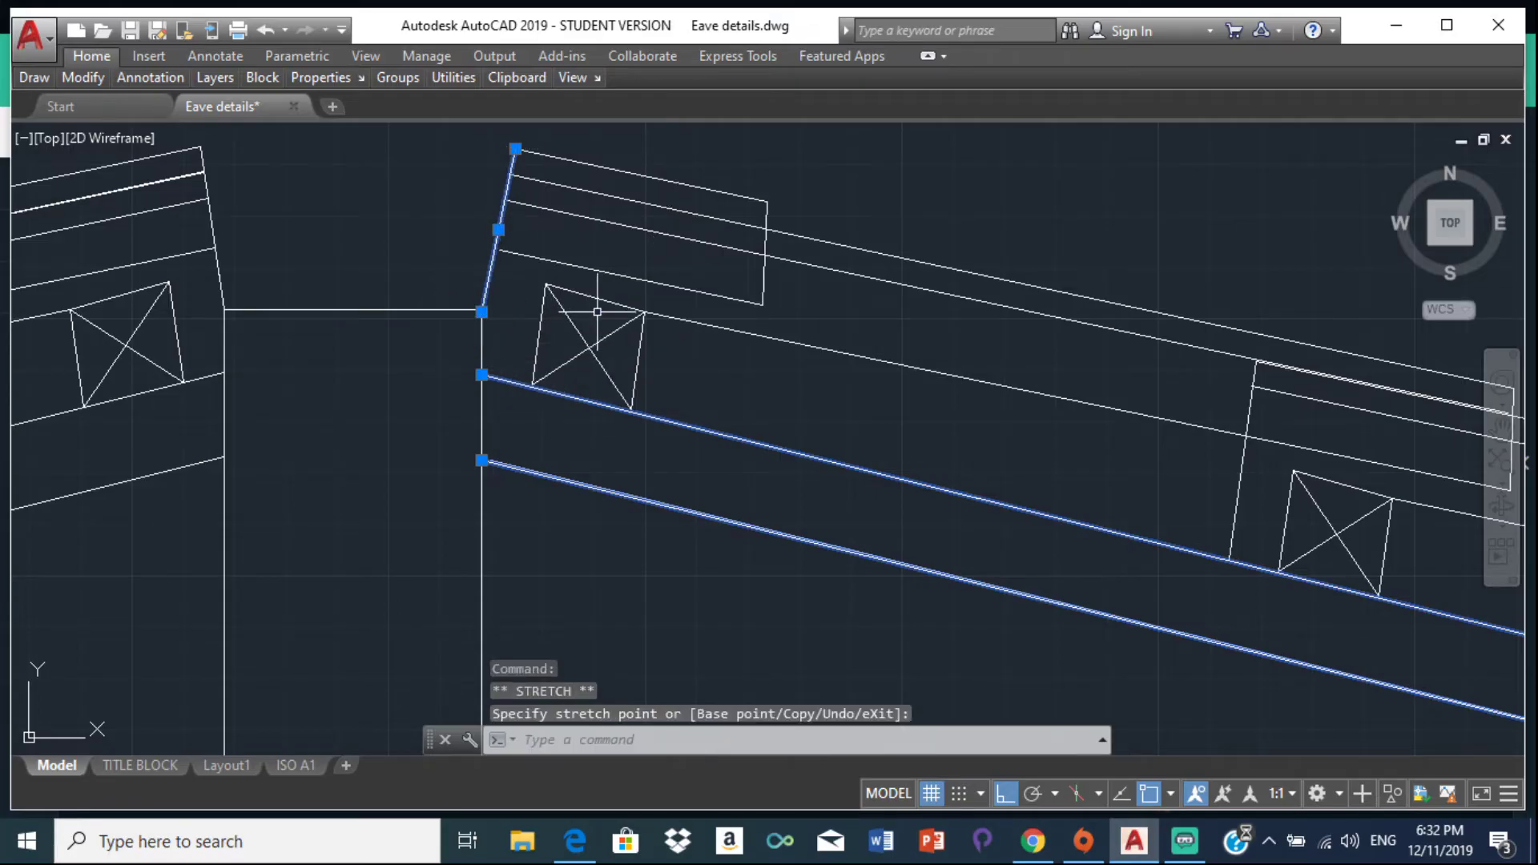
pyautogui.press('Escape')
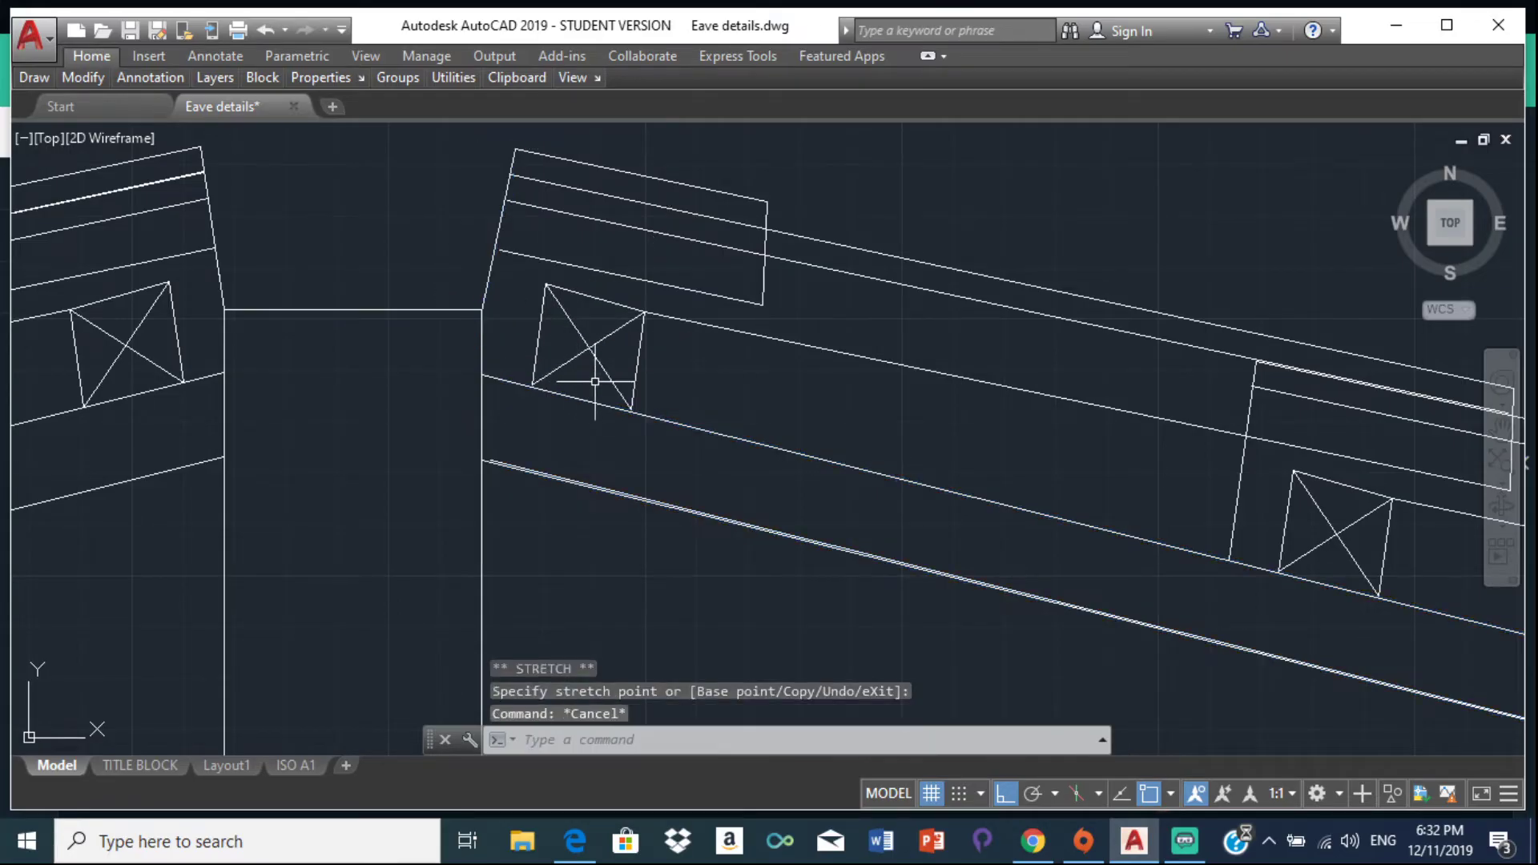
# Step: Stretch the upper end of the right topmost tile's lower edge to meet the slanted tile end line
pyautogui.scroll(-2, 575, 376)
pyautogui.moveTo(606, 374); pyautogui.dragTo(560, 382, button='middle')
pyautogui.click(519, 317)
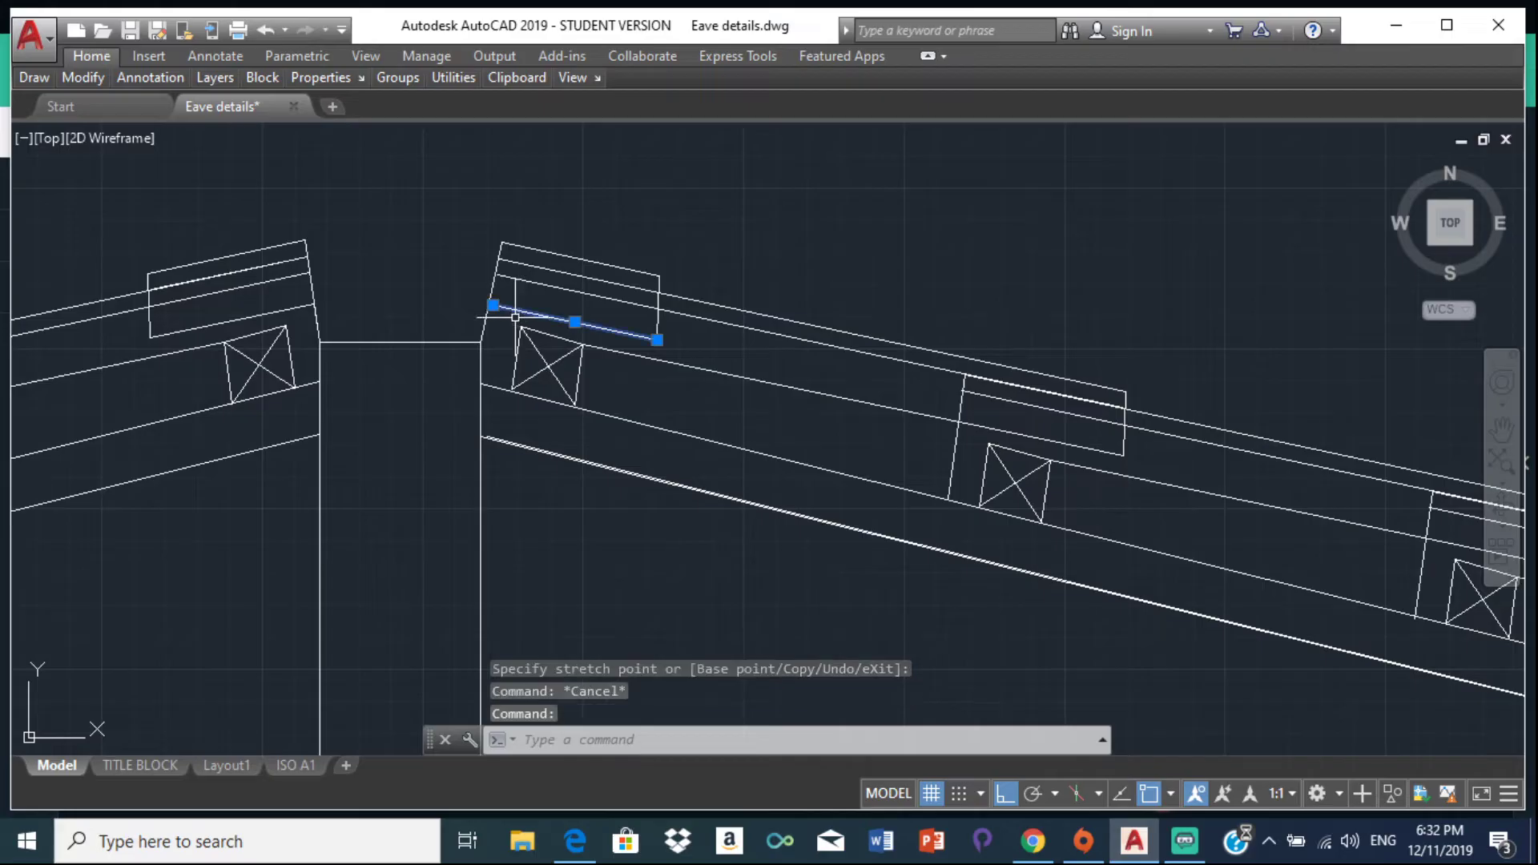
pyautogui.scroll(10, 491, 305)
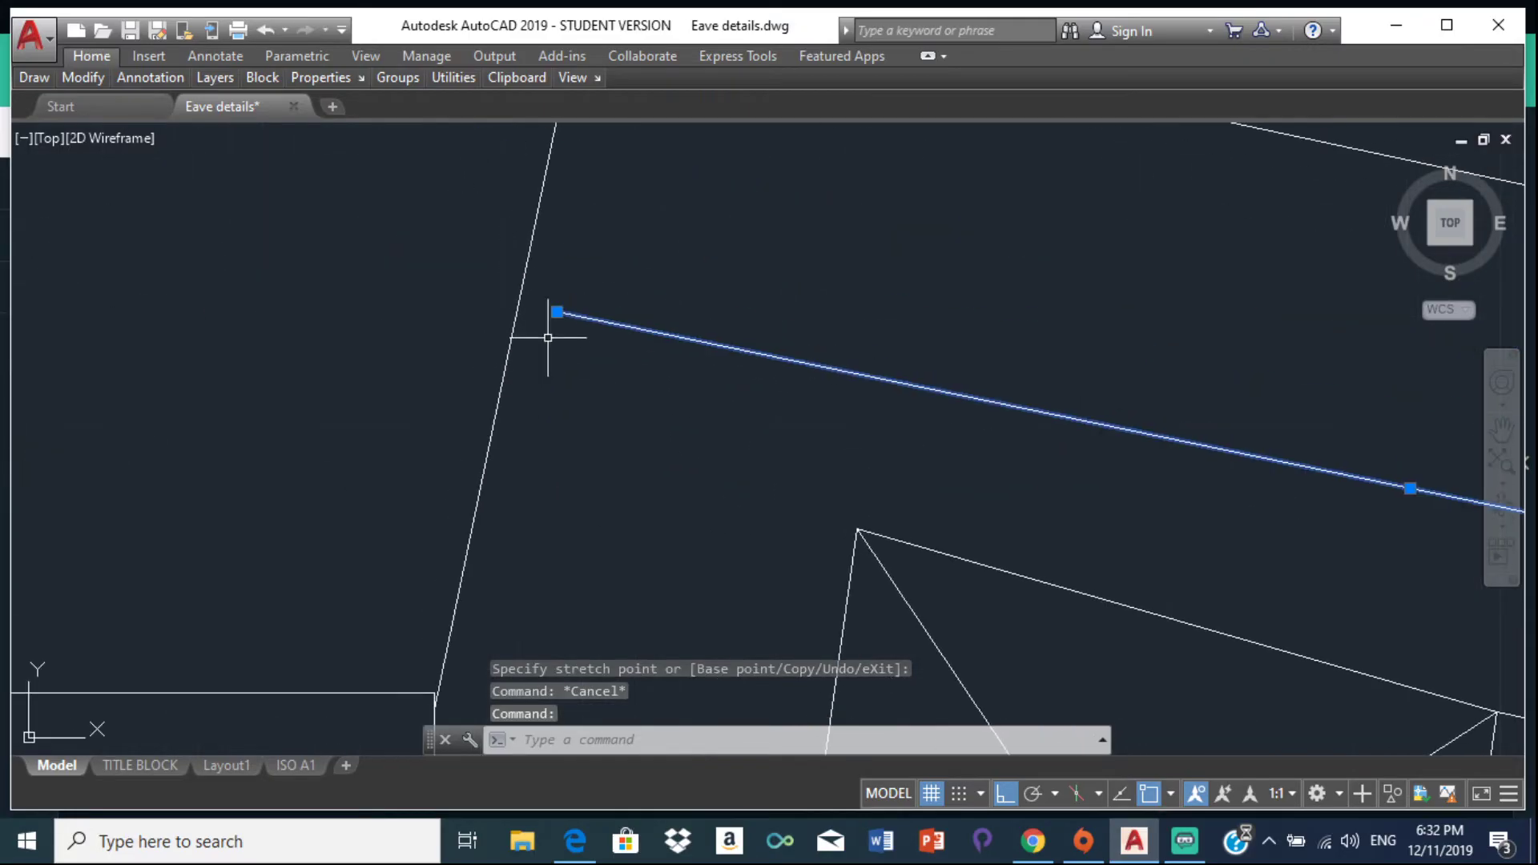
pyautogui.click(556, 311)
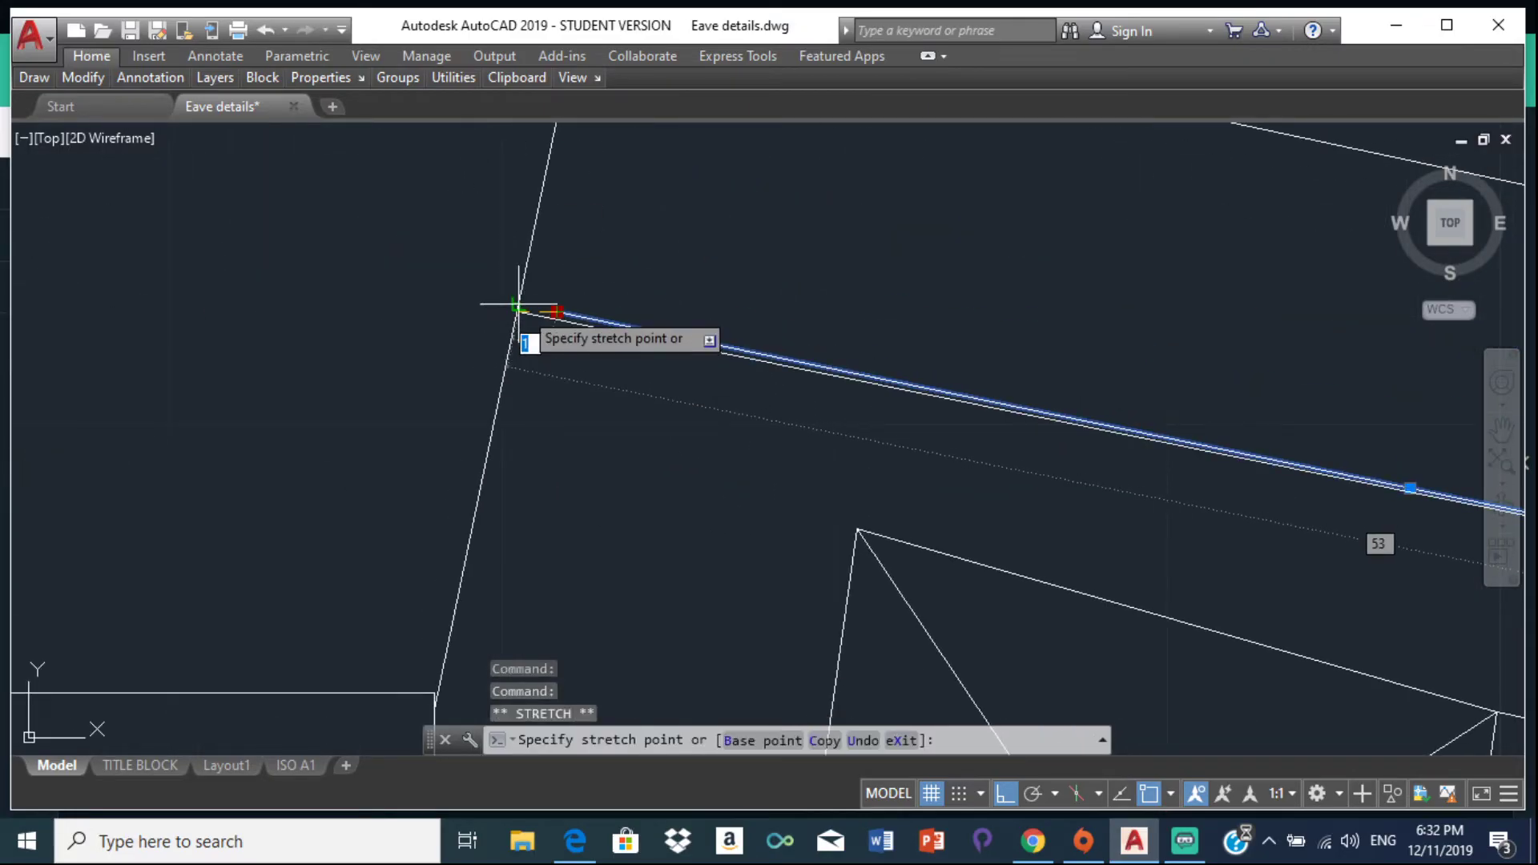
pyautogui.scroll(-6, 641, 452)
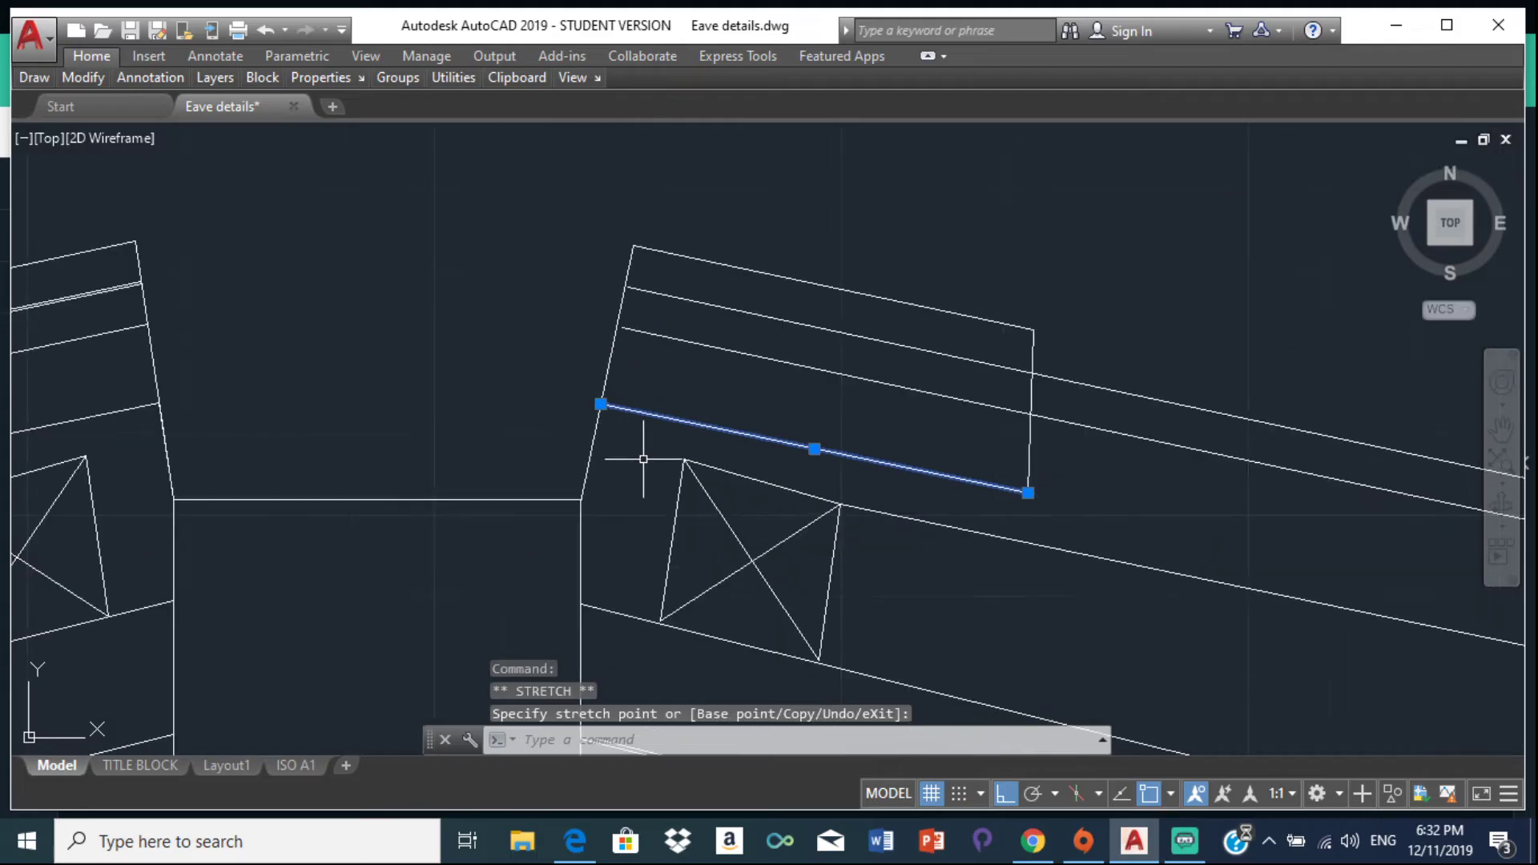
pyautogui.press('Escape')
pyautogui.scroll(-8, 789, 507)
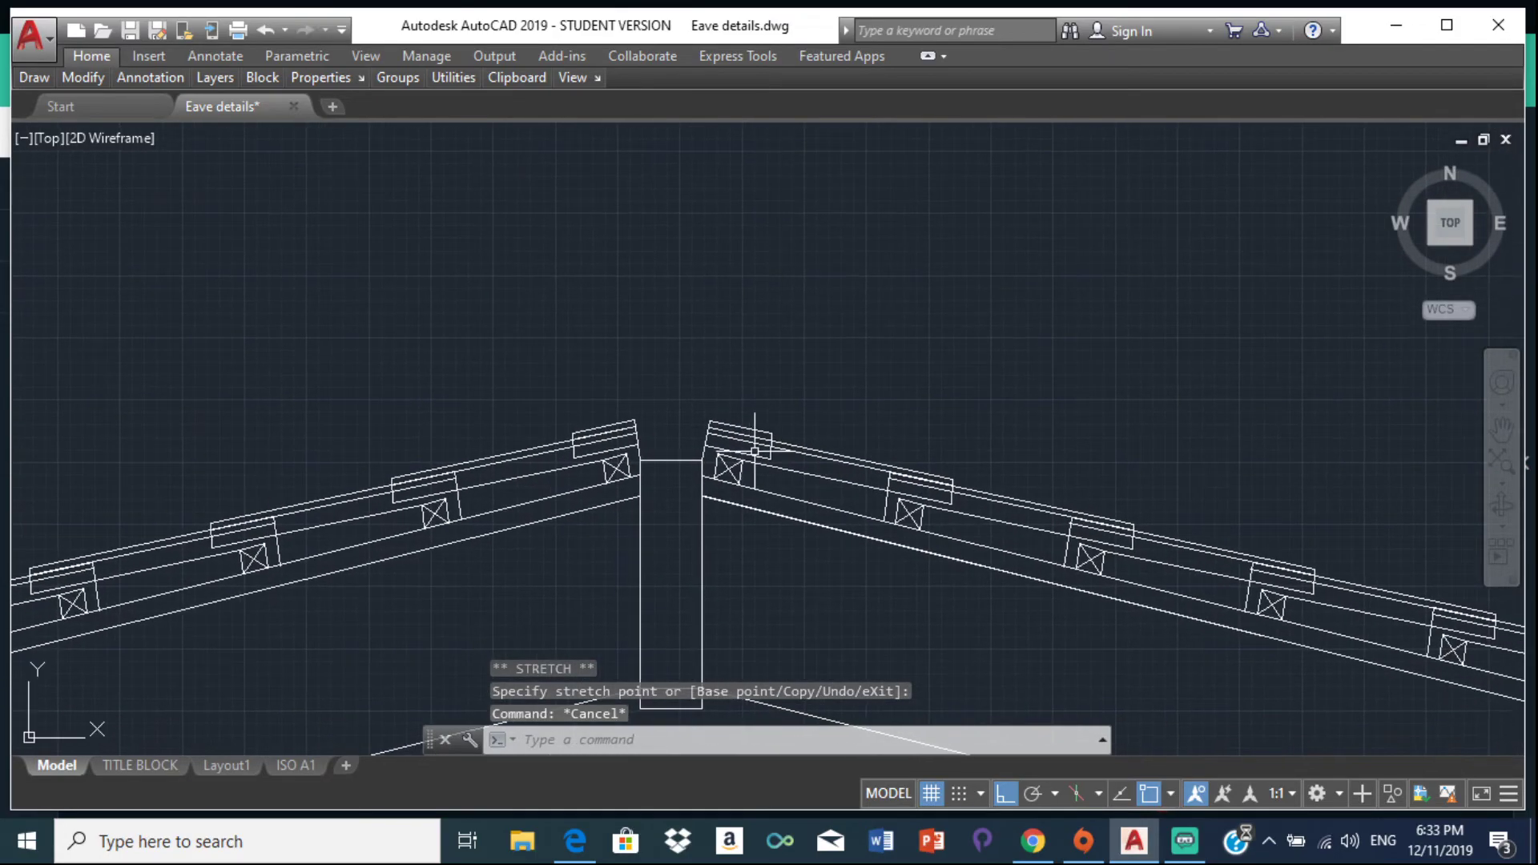
pyautogui.moveTo(759, 542); pyautogui.dragTo(784, 495, button='middle')
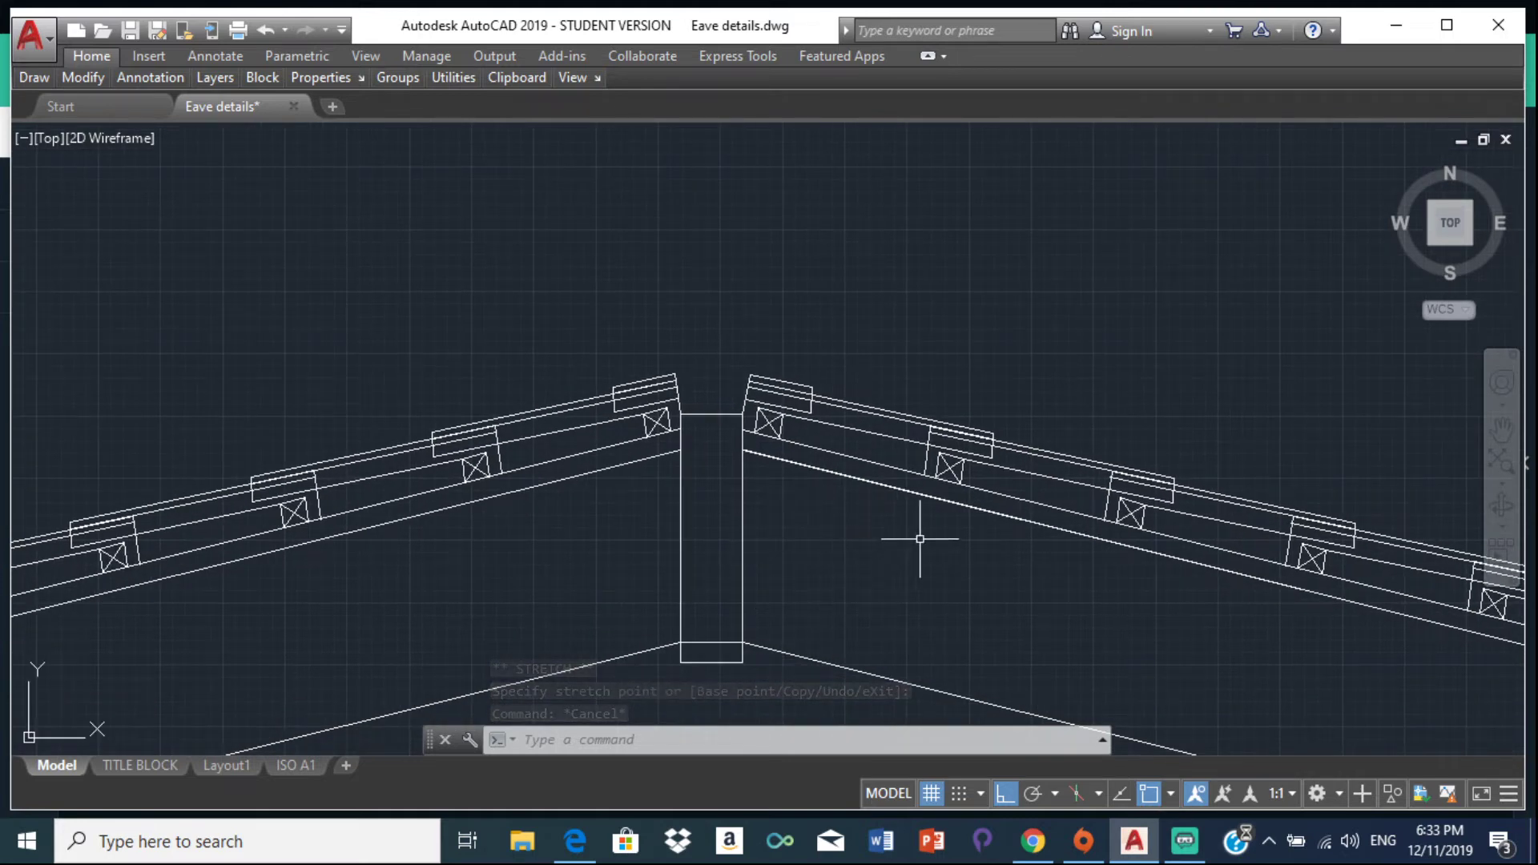
pyautogui.moveTo(941, 567); pyautogui.dragTo(988, 480, button='middle')
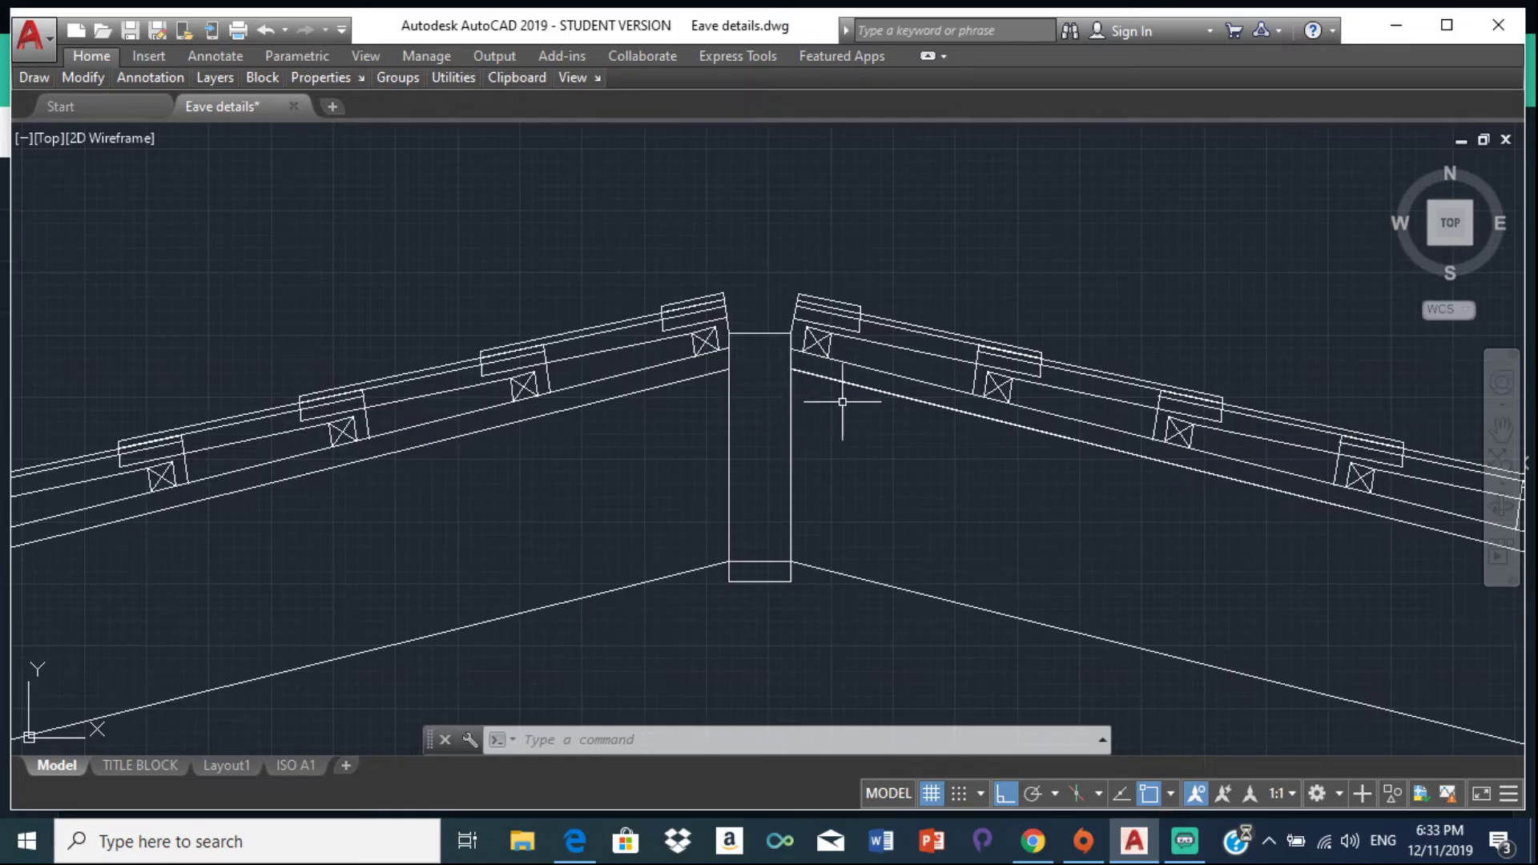
pyautogui.scroll(-4, 841, 396)
pyautogui.scroll(6, 748, 390)
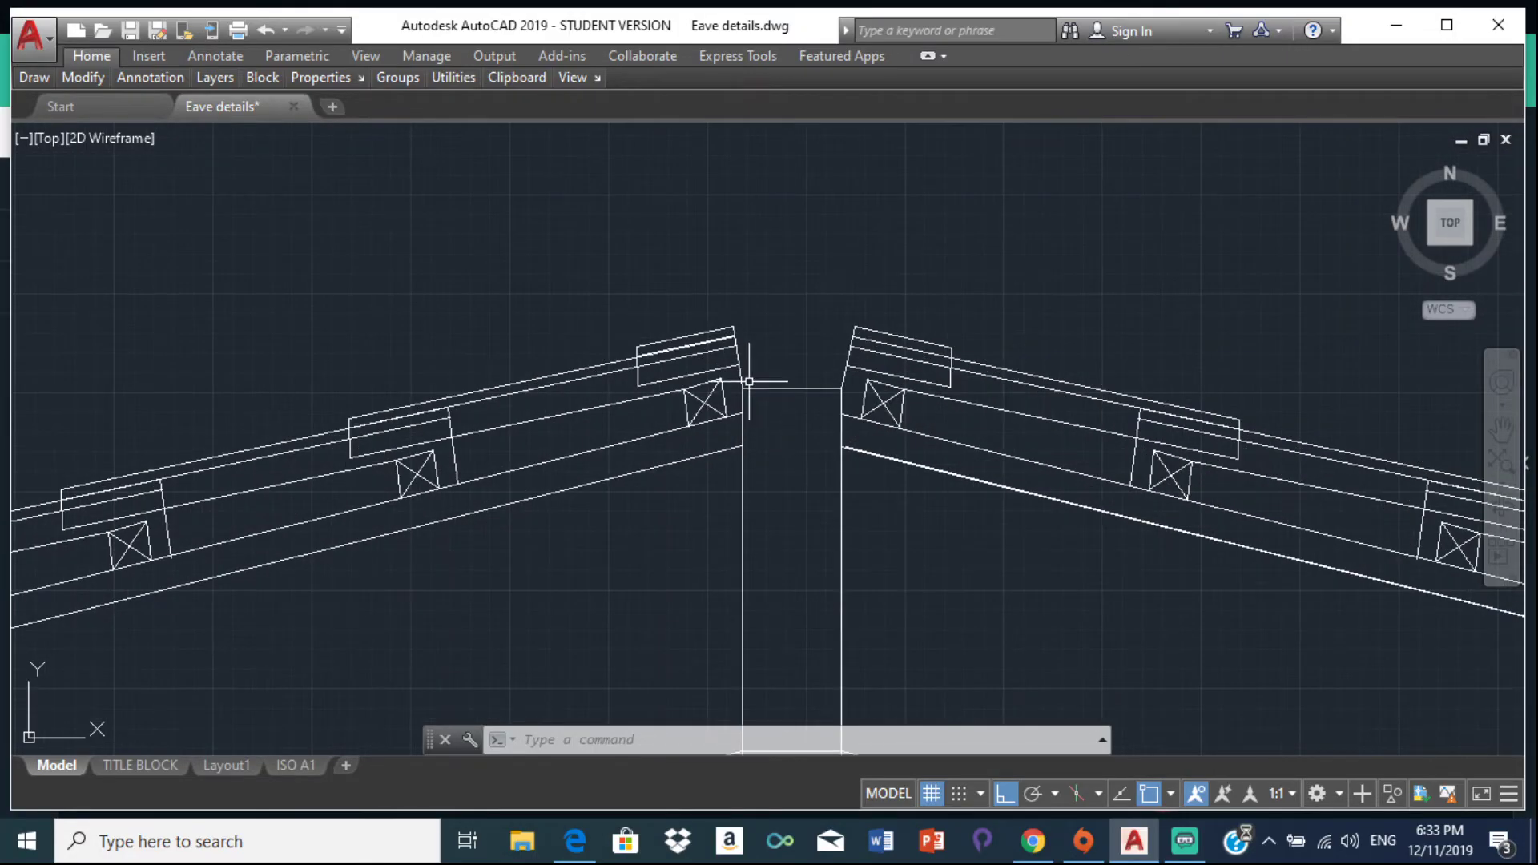
pyautogui.moveTo(749, 390); pyautogui.dragTo(743, 458, button='middle')
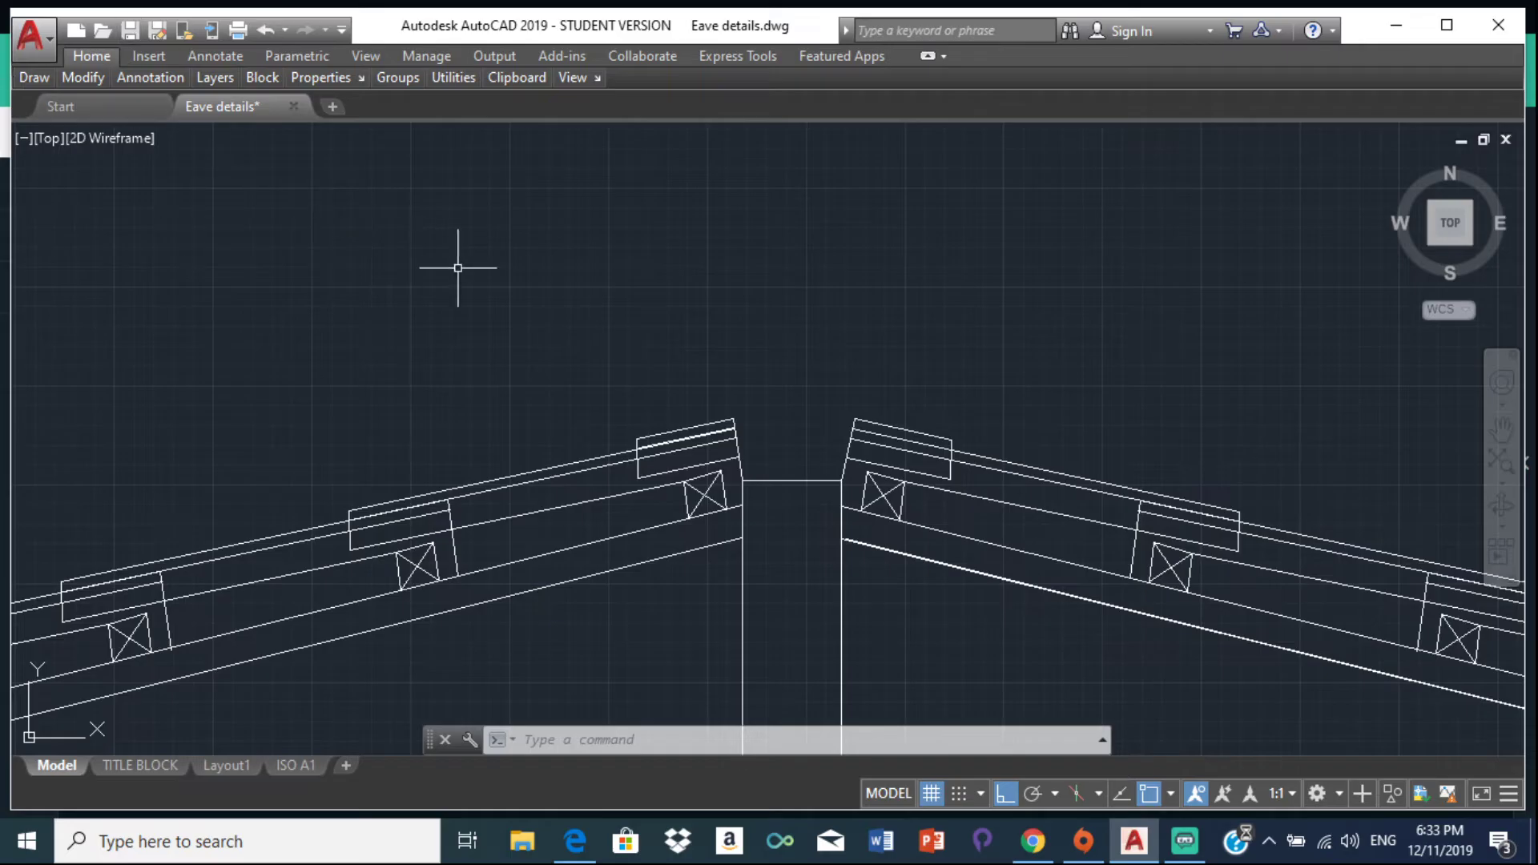
pyautogui.write('l')
pyautogui.press('Return')
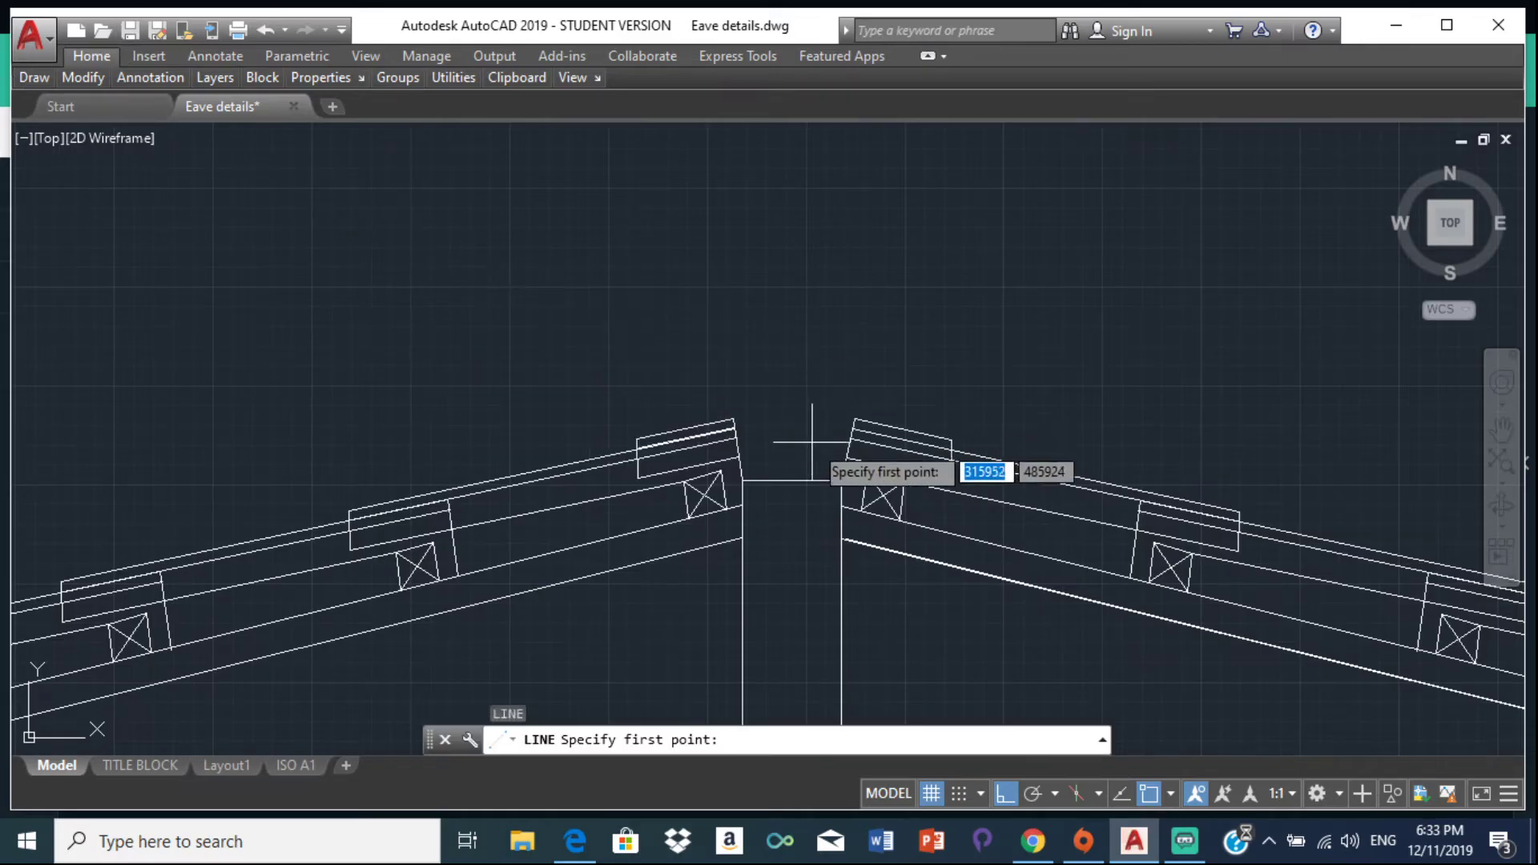
pyautogui.click(792, 481)
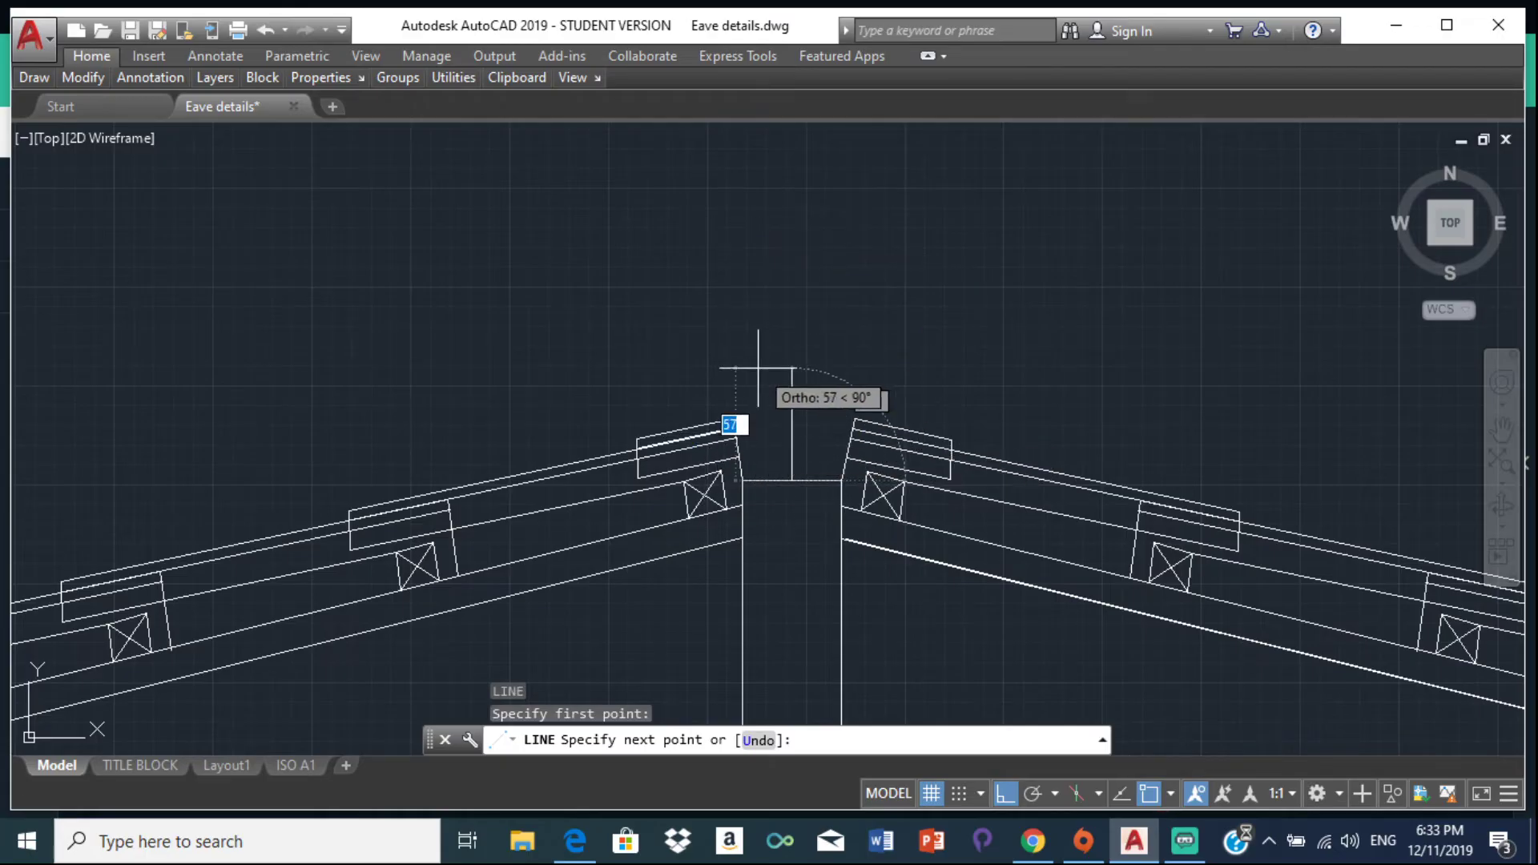
pyautogui.press('Escape')
# Step: Draw a horizontal line above the ridge board from the left slope's uppermost tile corner across to the right slope's tile corner
pyautogui.press('Return')
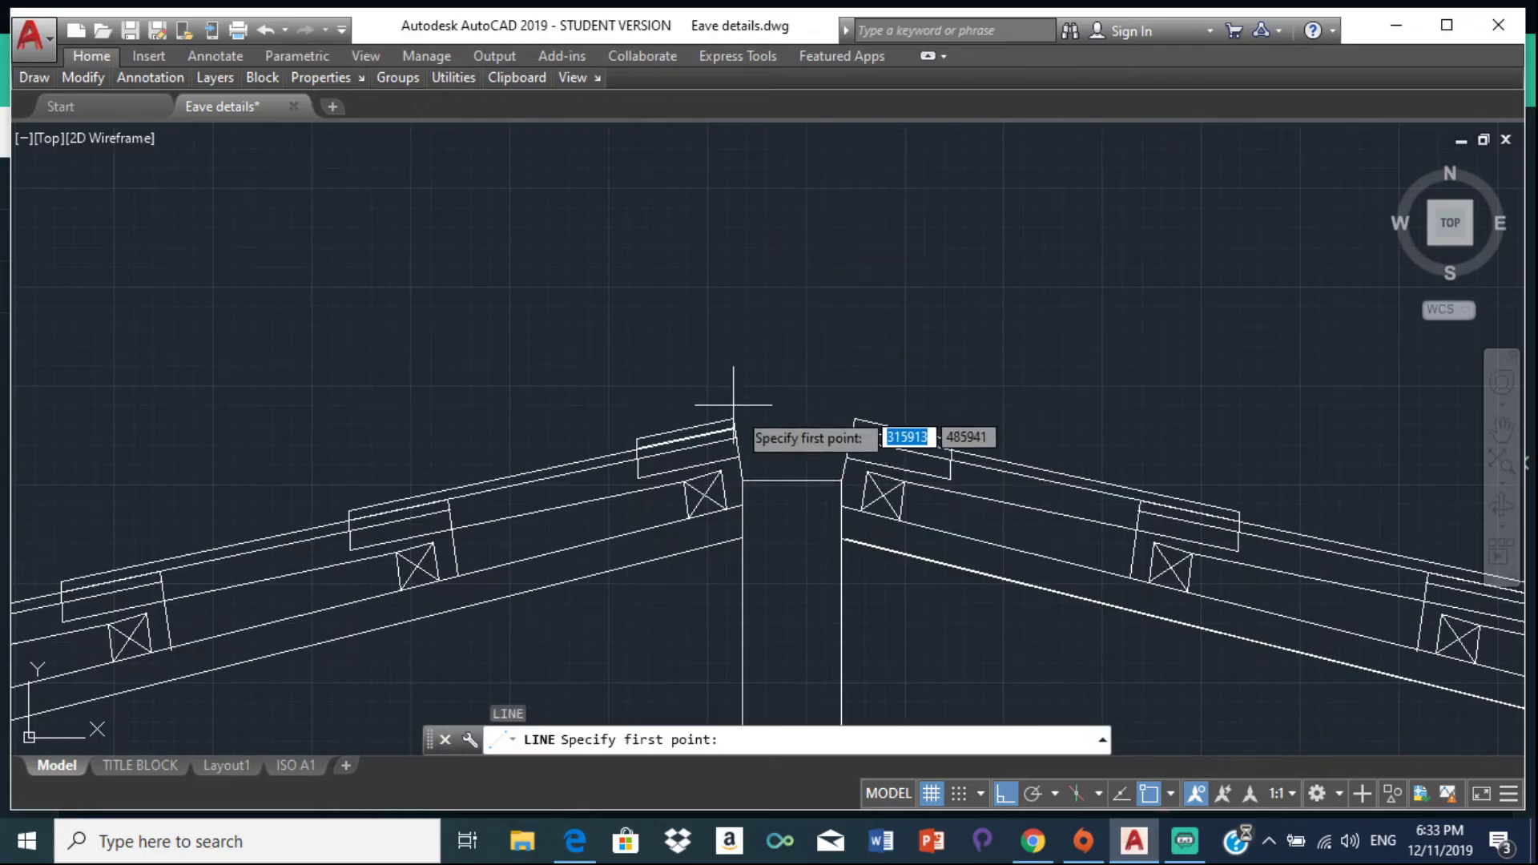
pyautogui.click(733, 420)
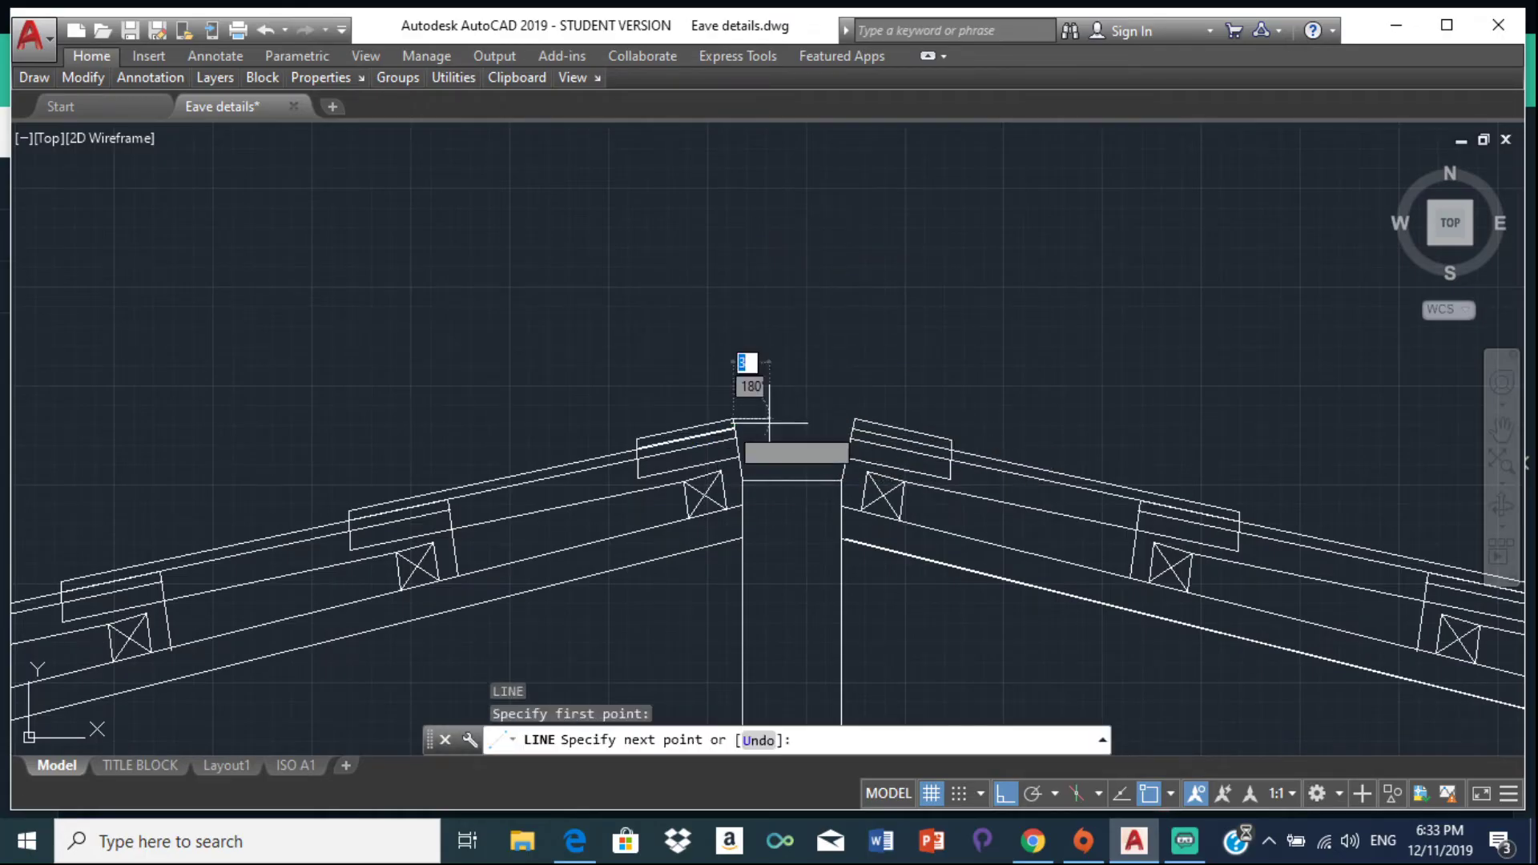
pyautogui.click(855, 416)
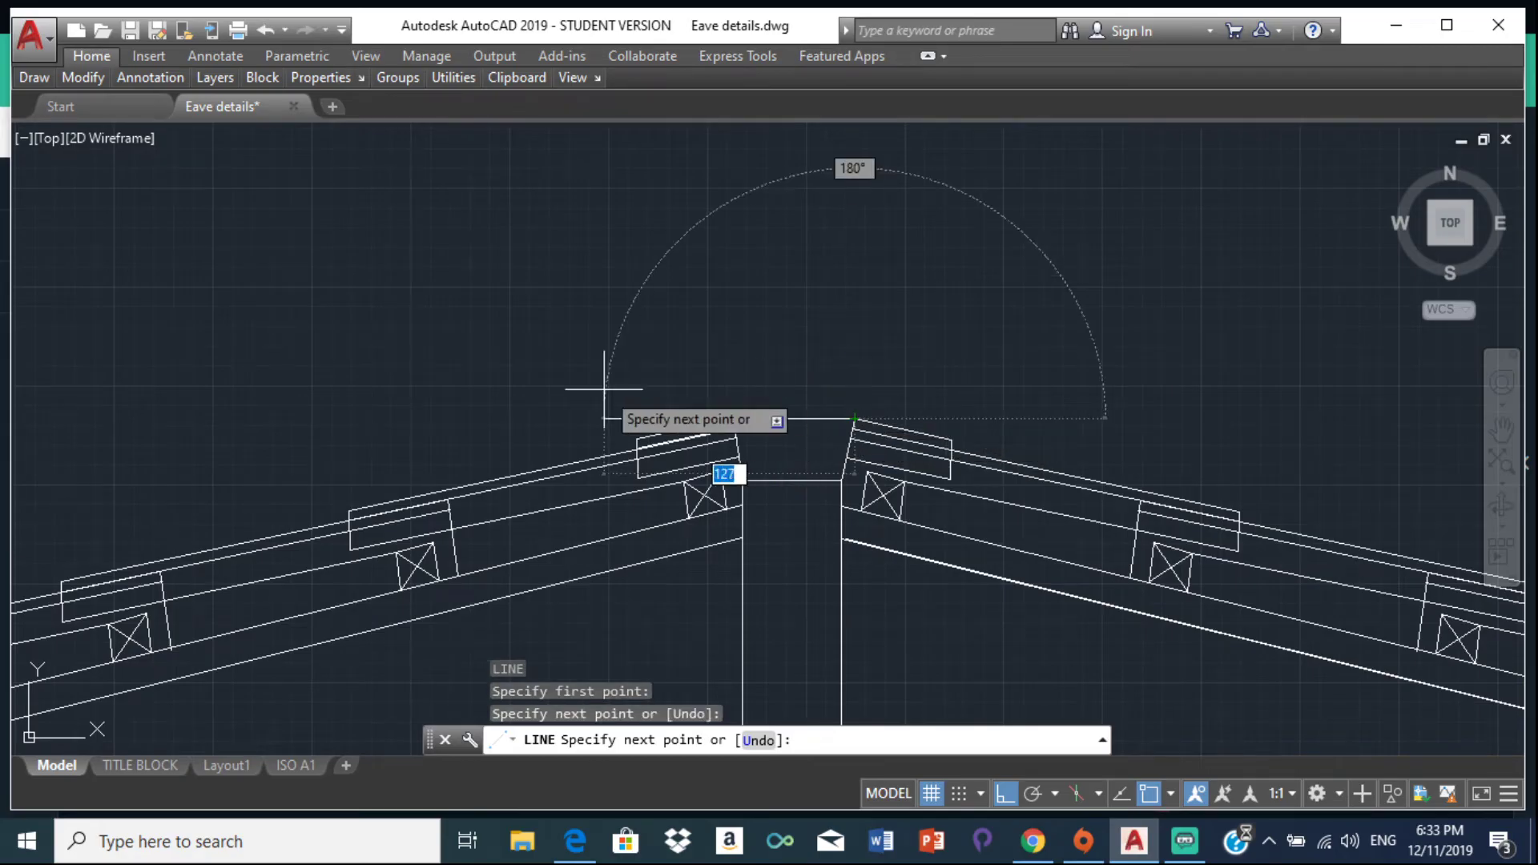
pyautogui.press('Escape')
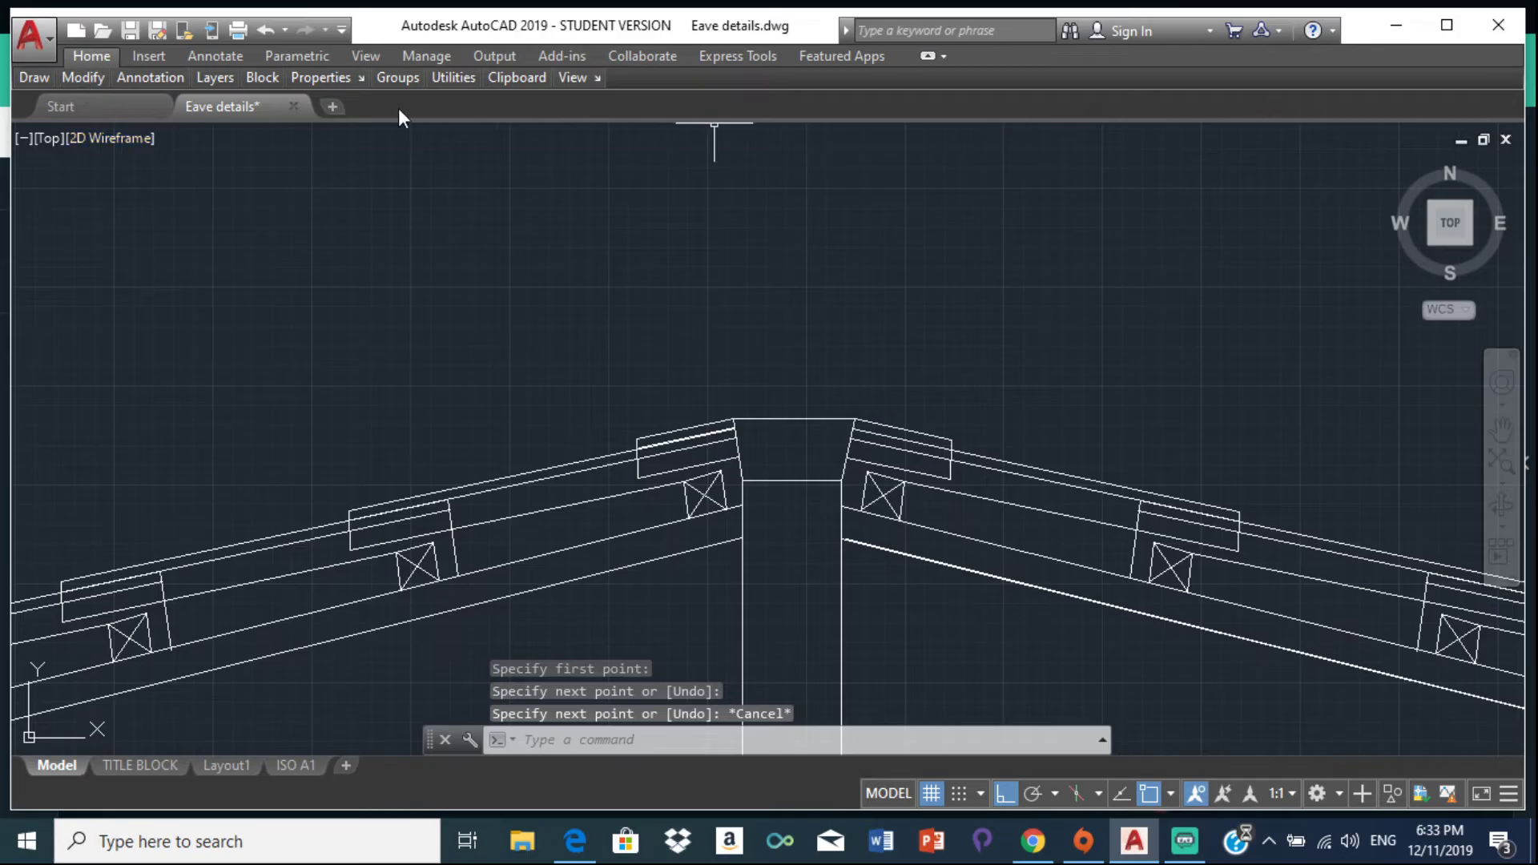
# Step: Measure a vertical distance of 42 upward from the midpoint of the ridge board's top edge
pyautogui.moveTo(432, 77)
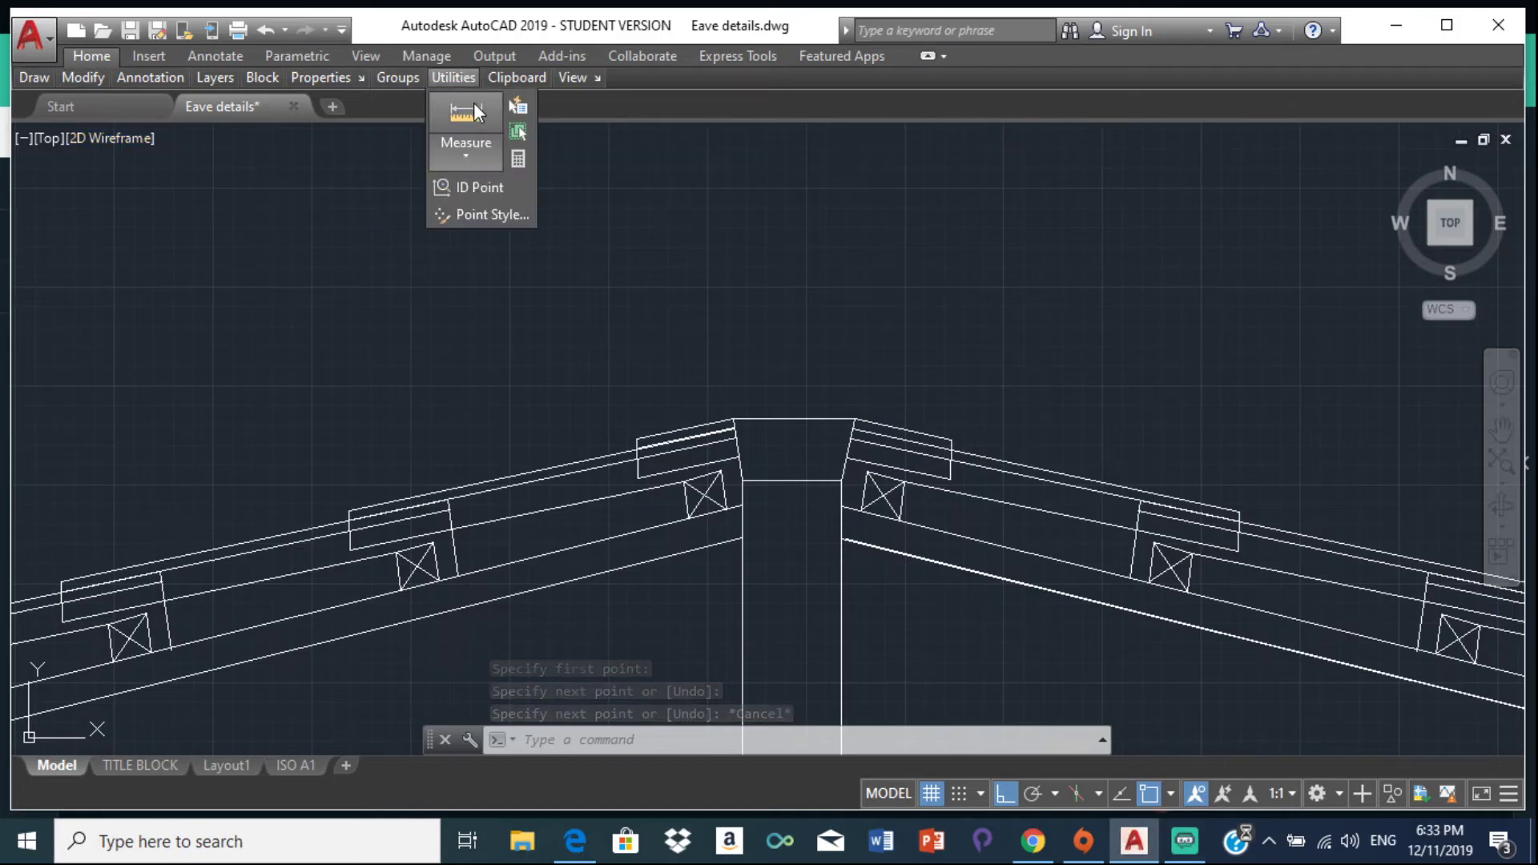
pyautogui.click(463, 147)
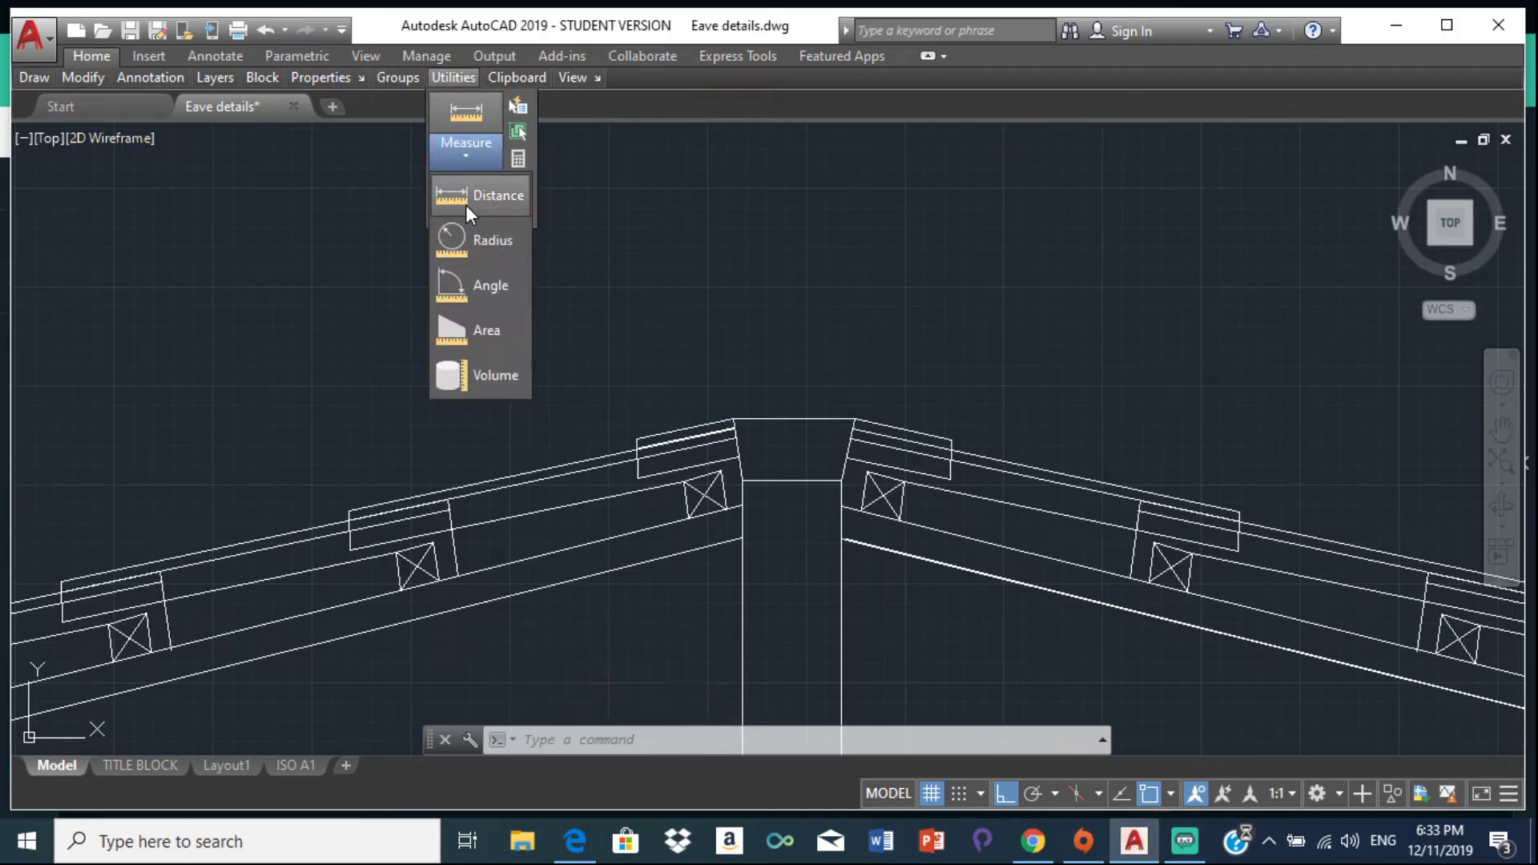
pyautogui.click(789, 469)
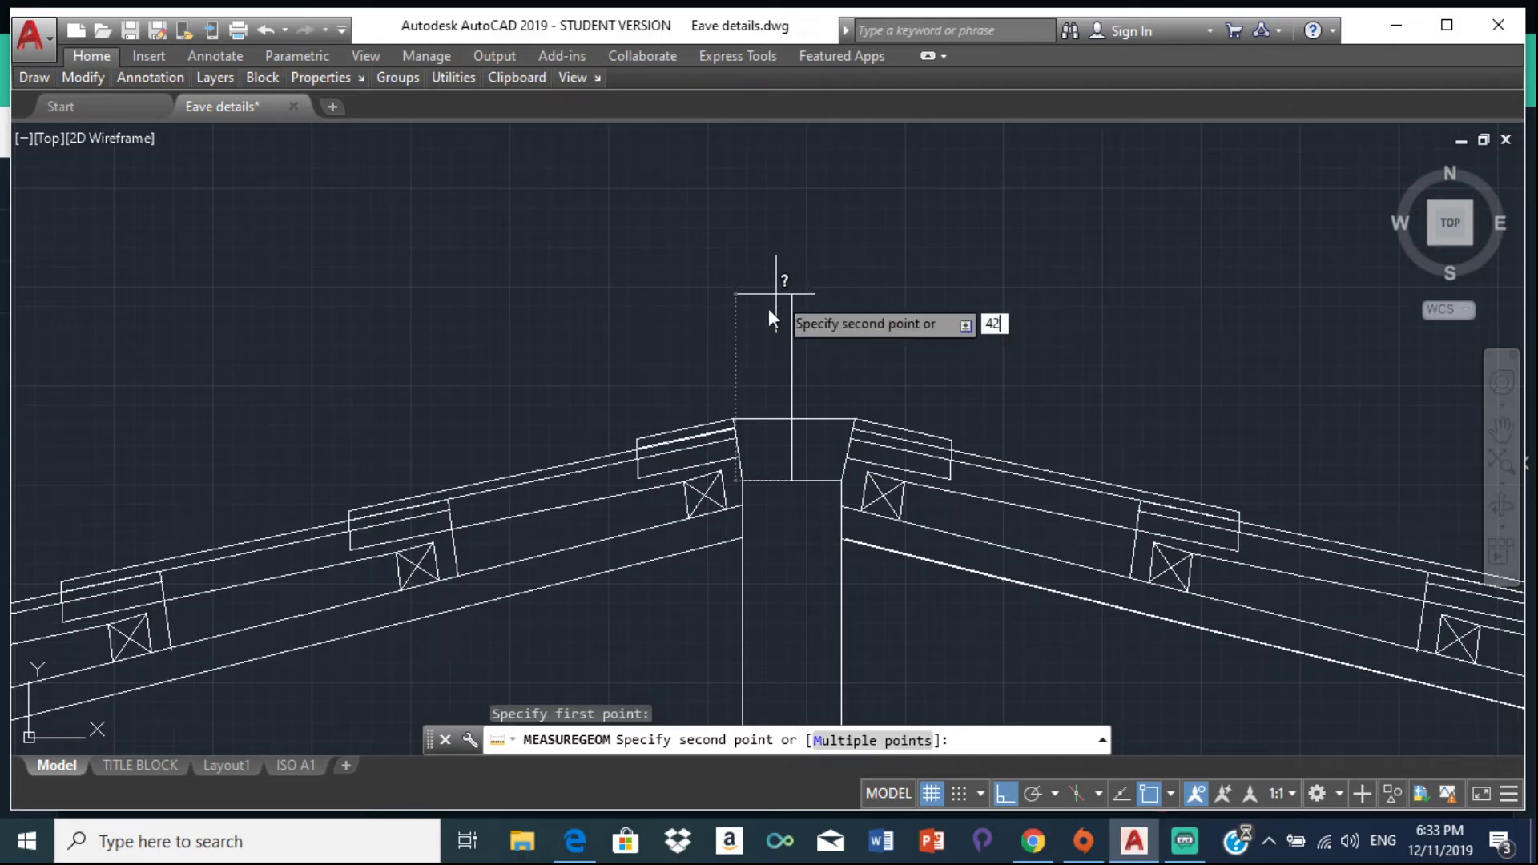
pyautogui.press('Return')
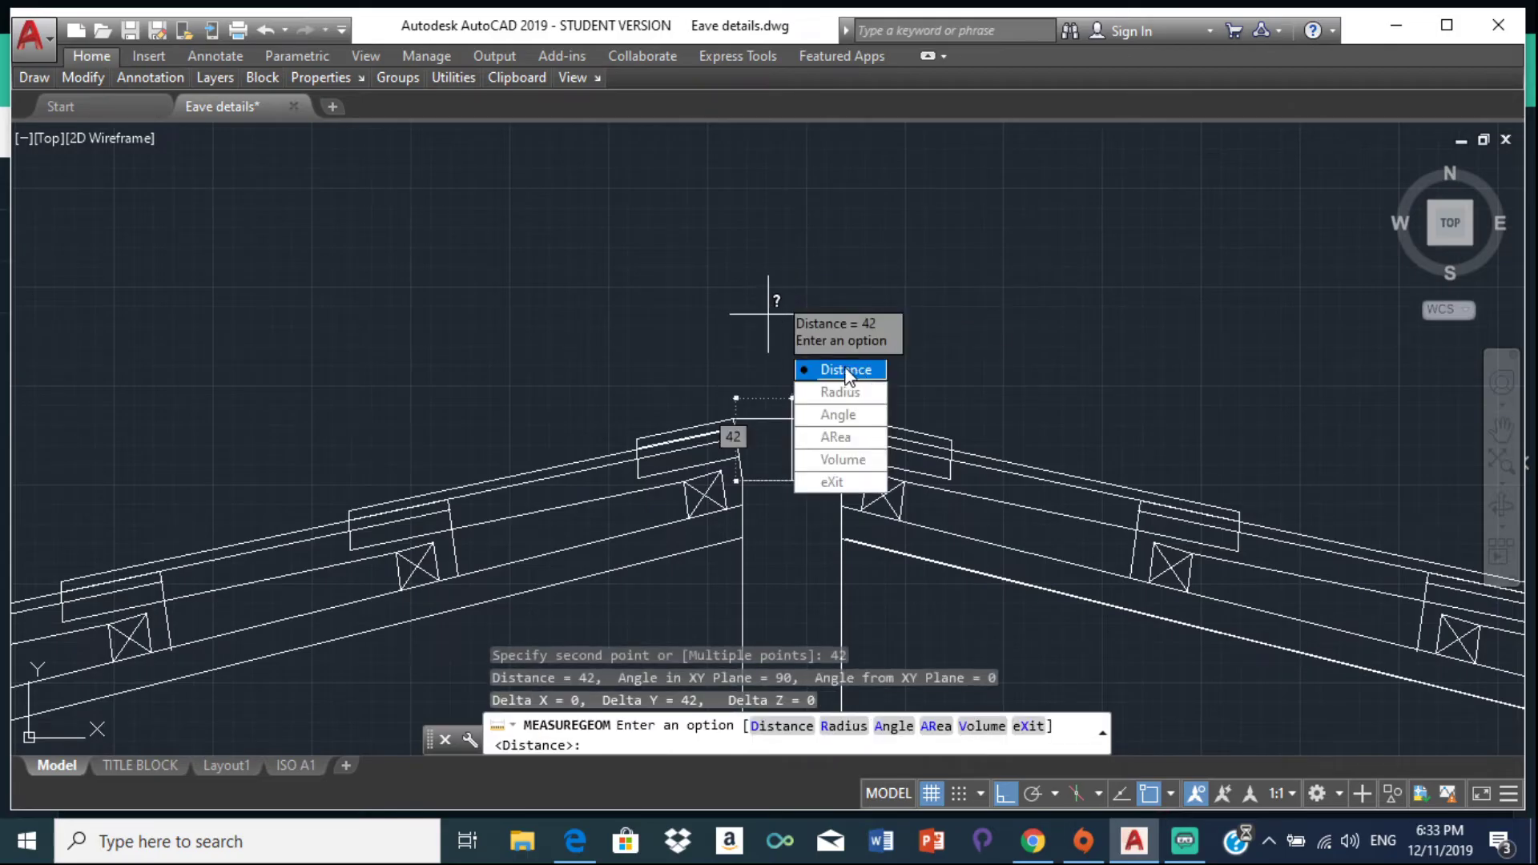
pyautogui.press('Escape')
# Step: Draw a vertical line 2 units long upward from the midpoint of the ridge board's top edge
pyautogui.write('l')
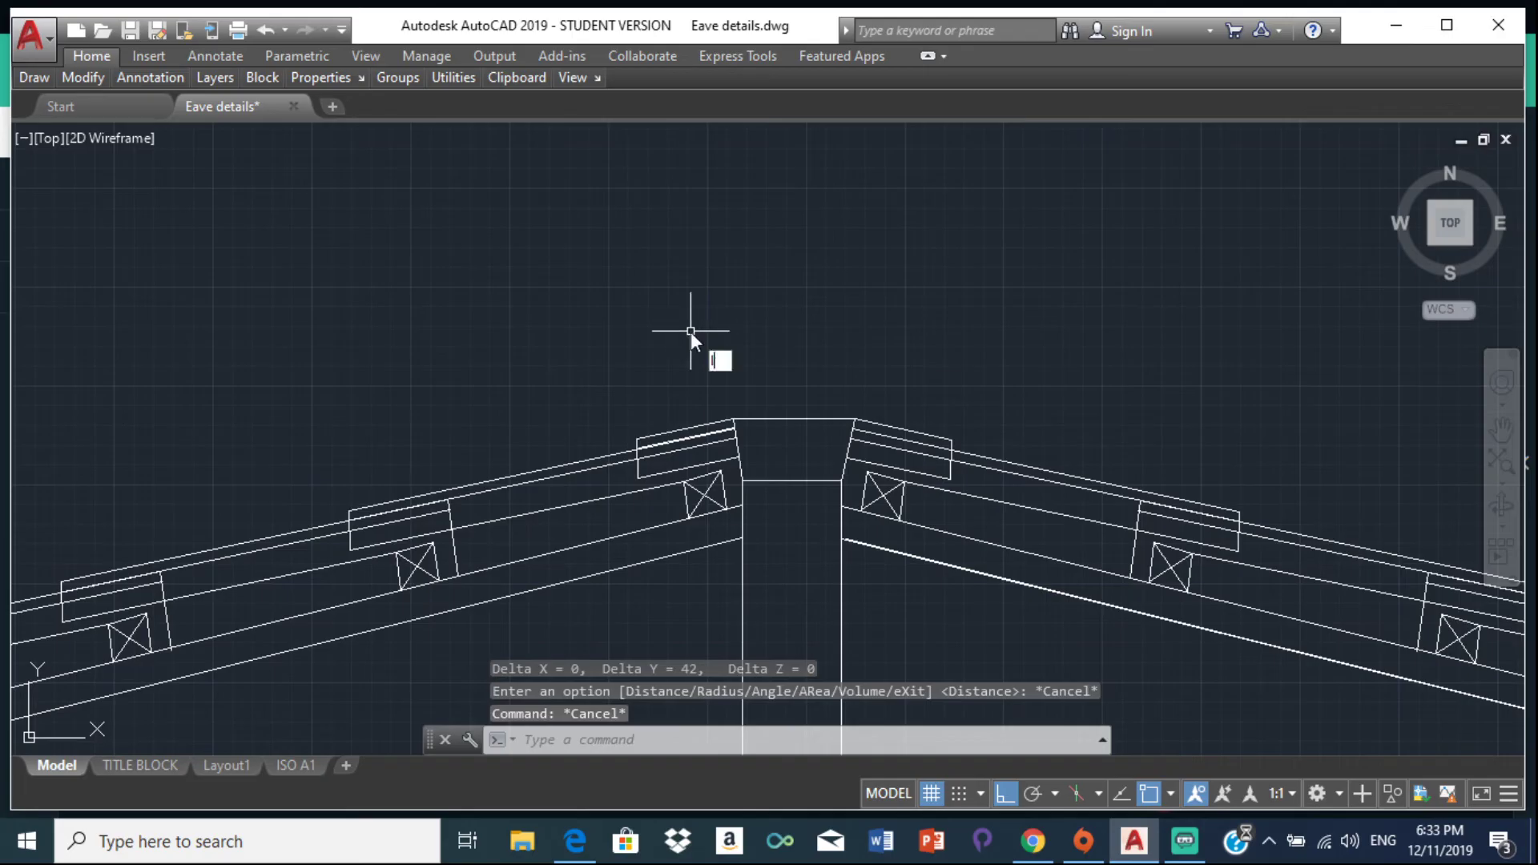
pyautogui.press('Return')
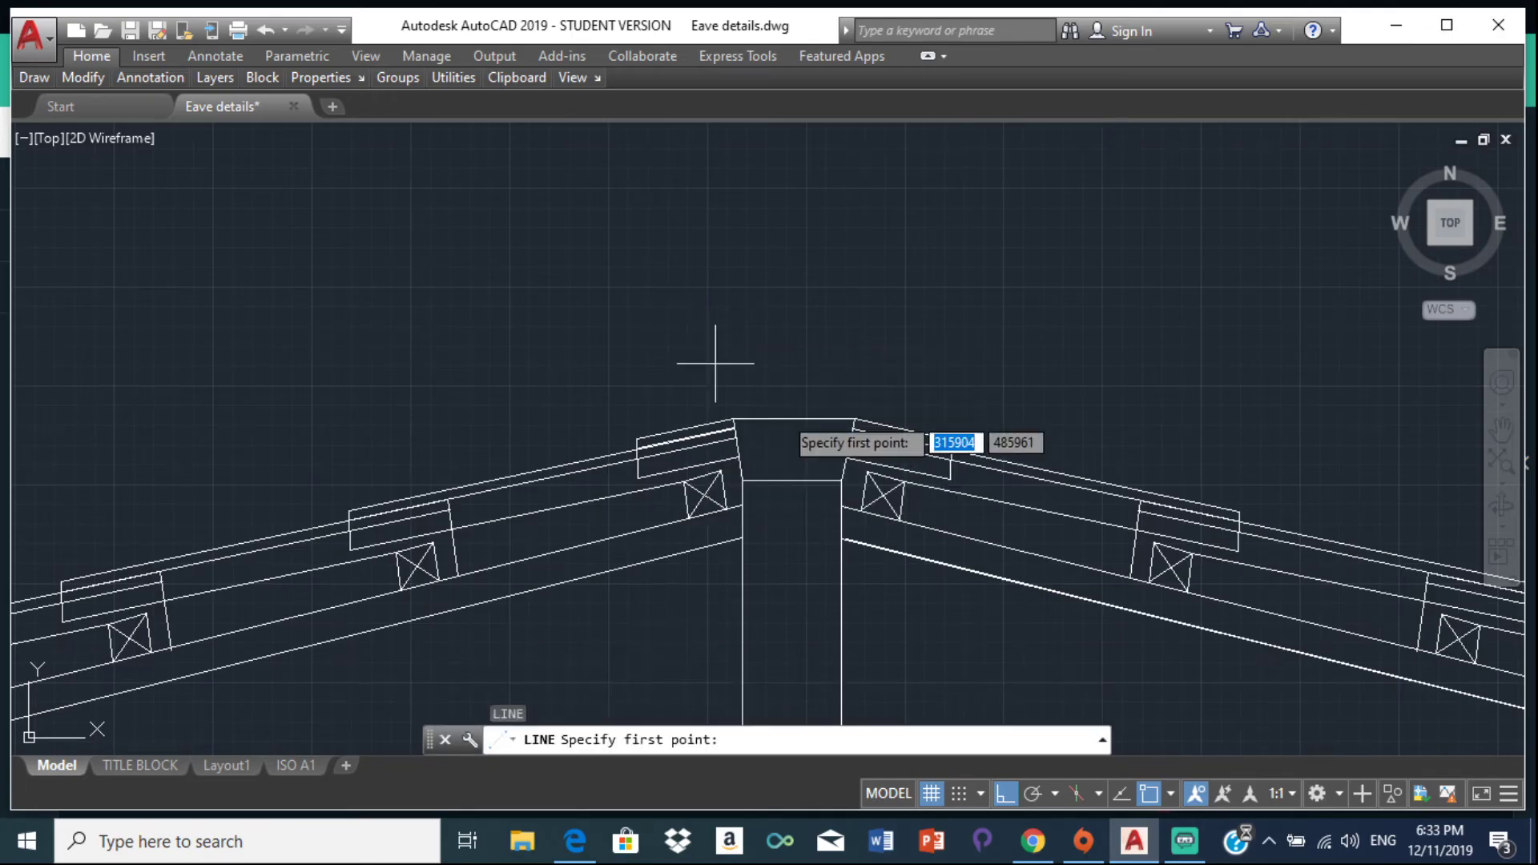
pyautogui.click(791, 481)
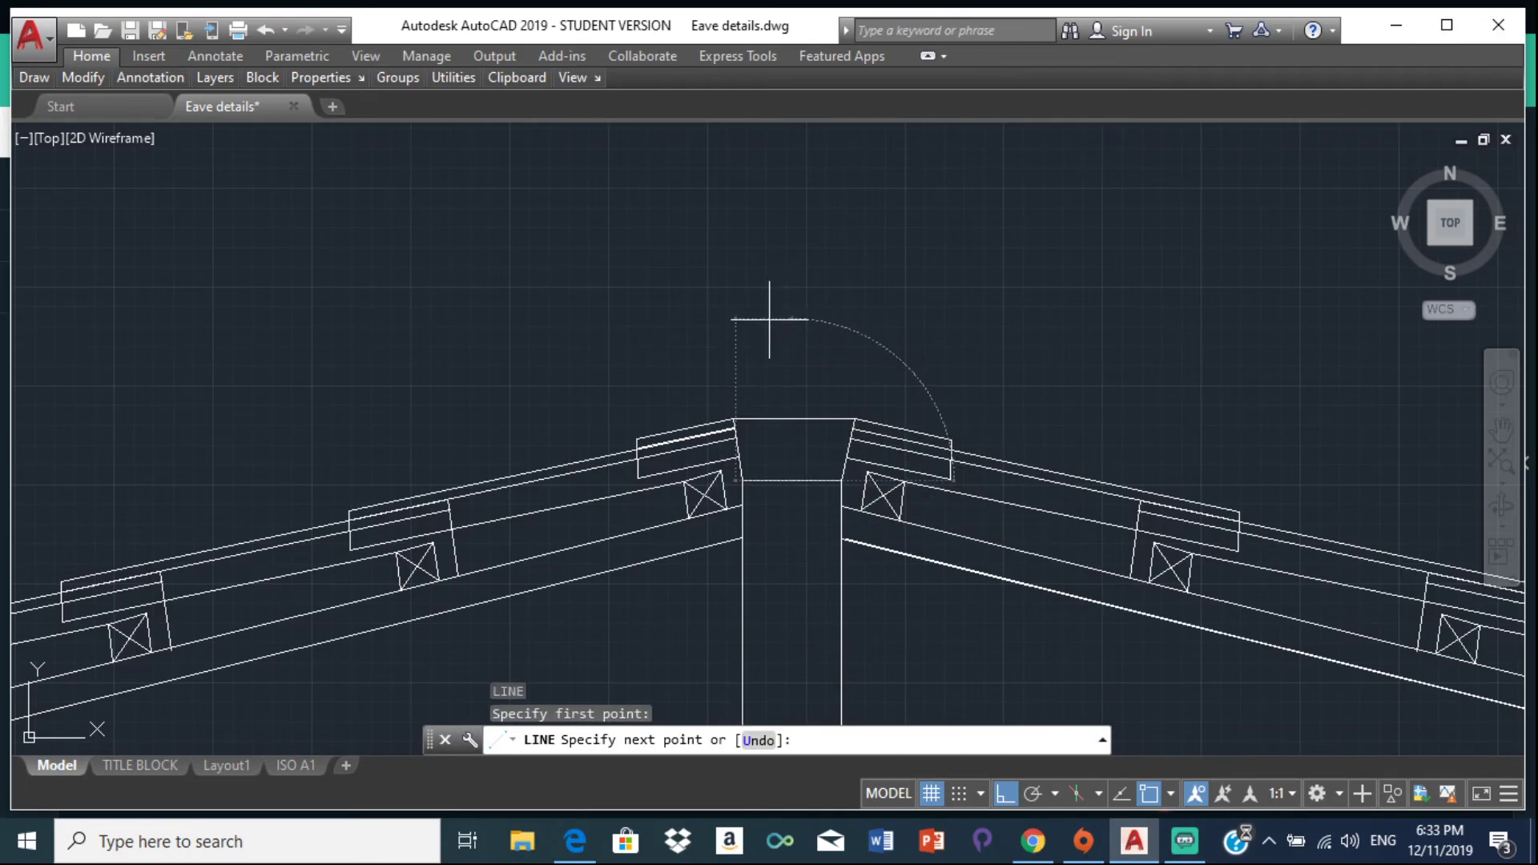
pyautogui.write('2')
pyautogui.press('Return')
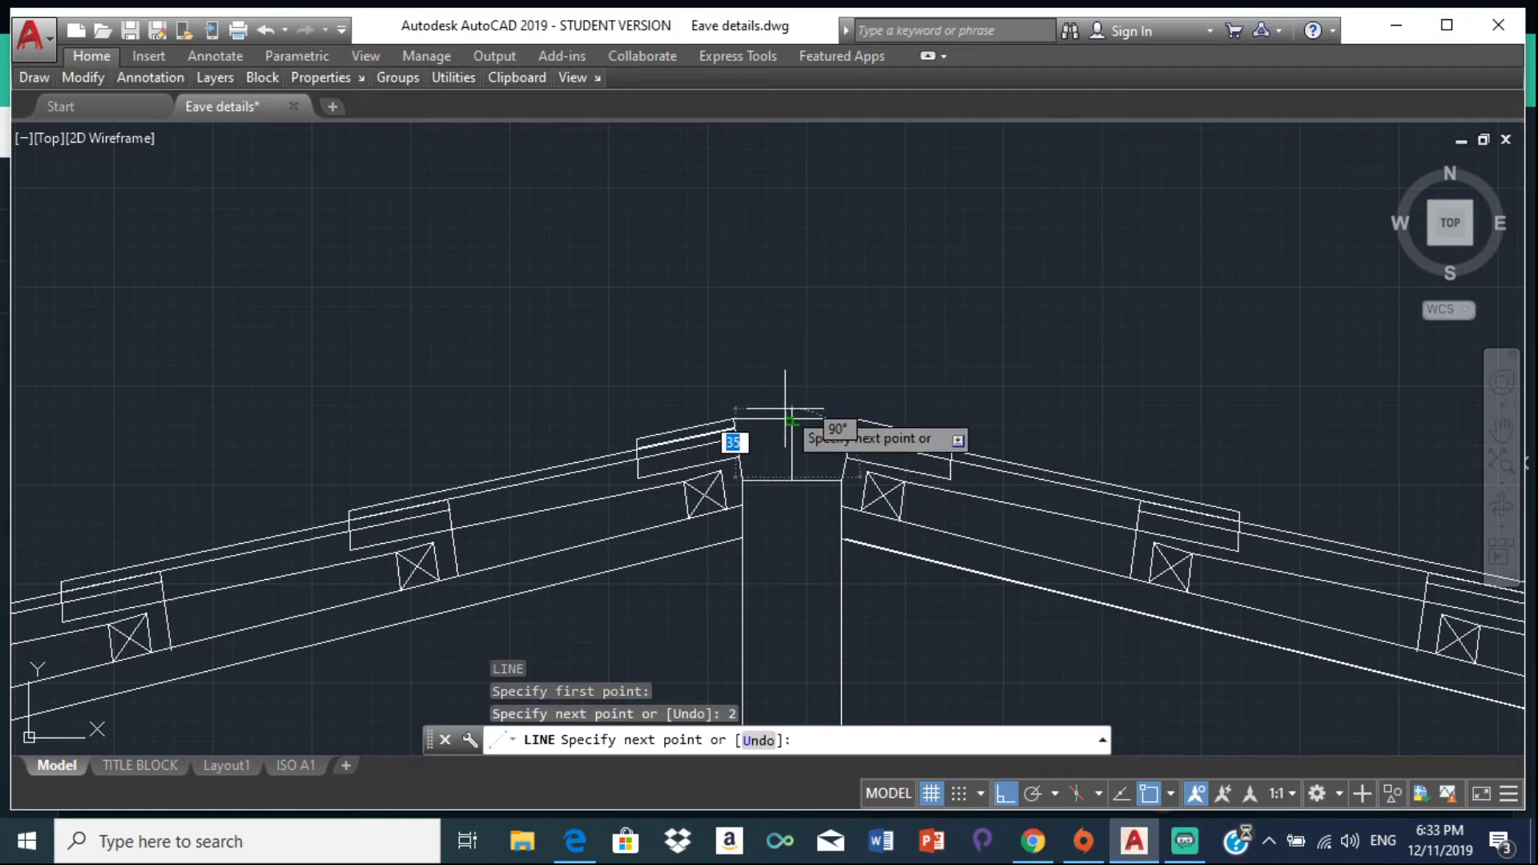
pyautogui.press('Escape')
# Step: Erase the short vertical line at the midpoint of the ridge board's top edge
pyautogui.scroll(6, 792, 476)
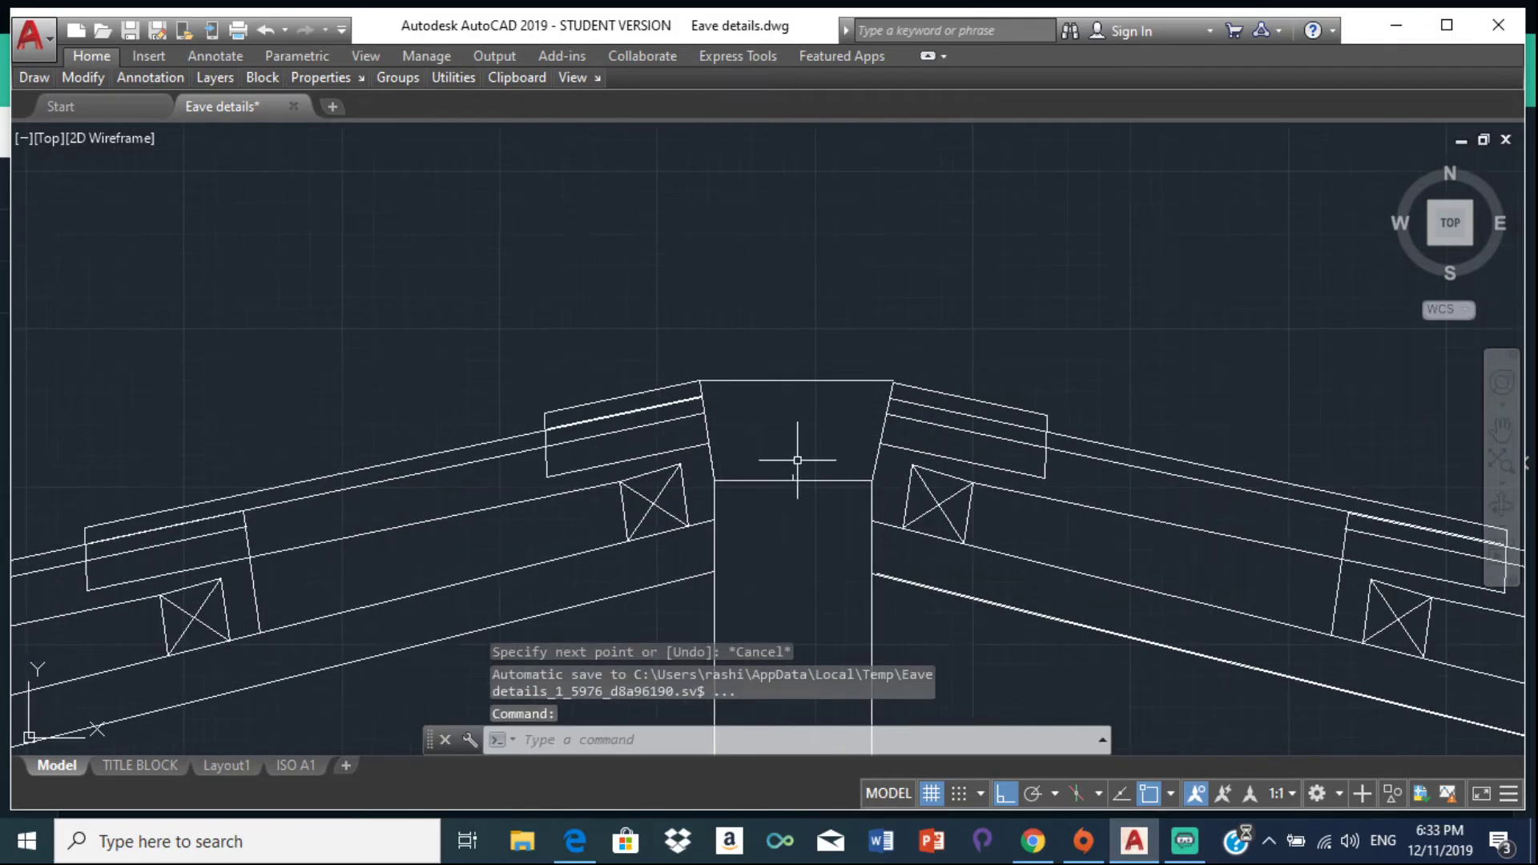
pyautogui.click(782, 483)
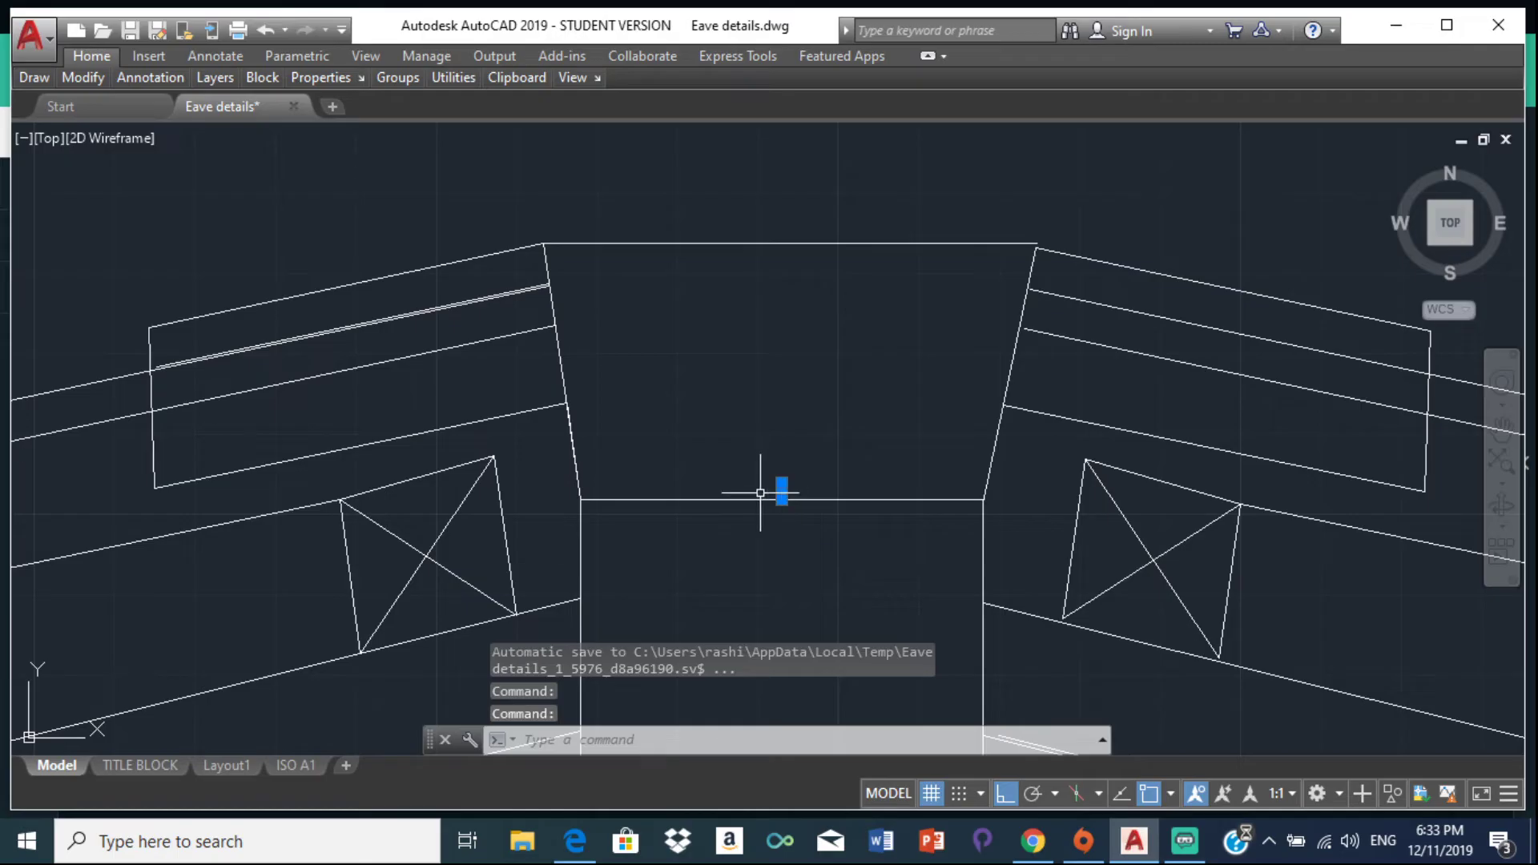
pyautogui.press('Delete')
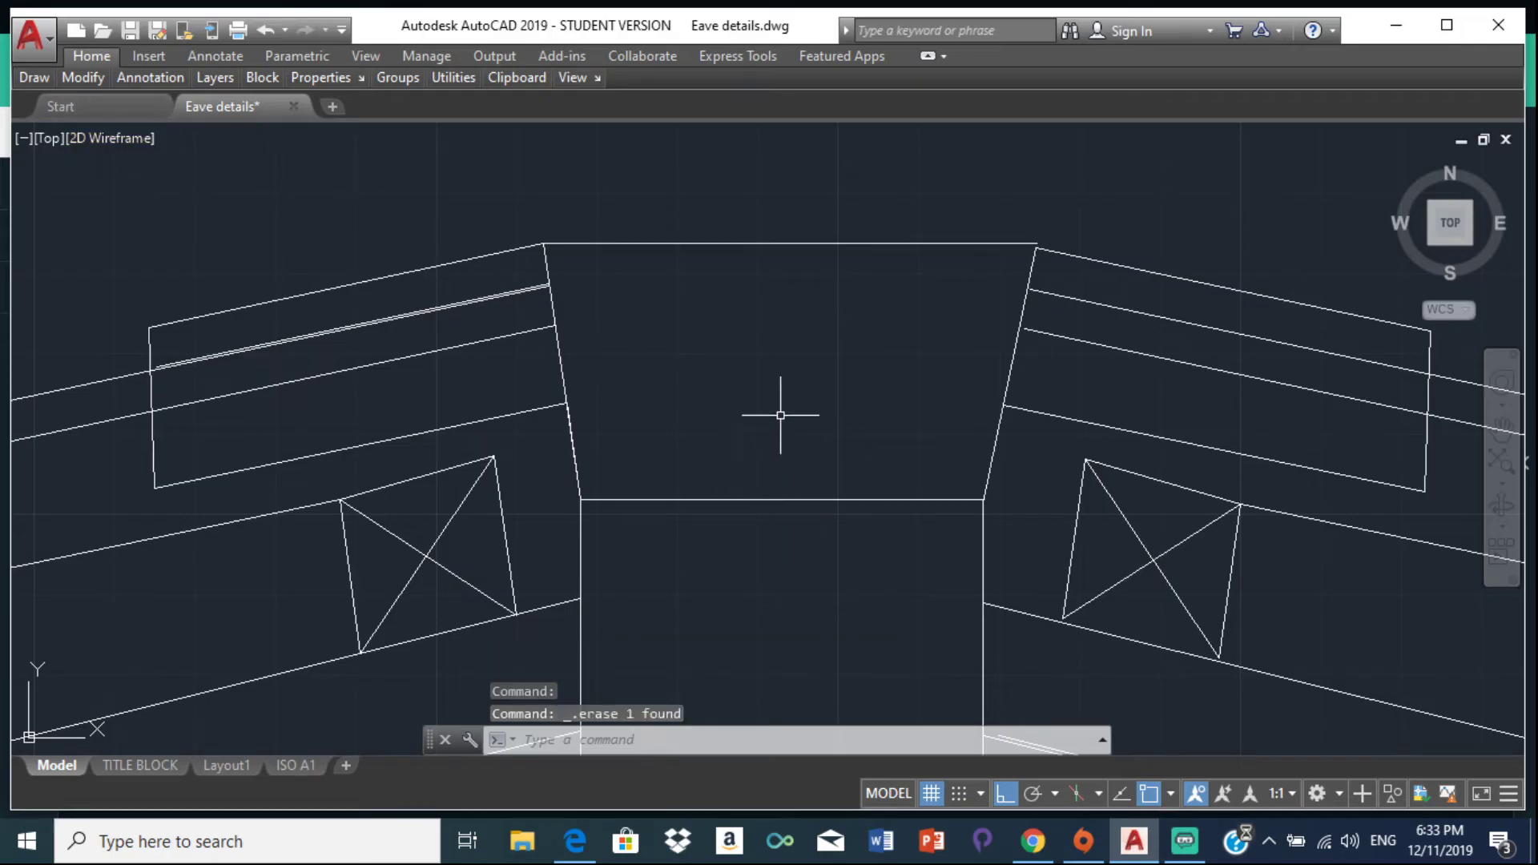
# Step: Measure the vertical distance from the midpoint of the ridge board's top edge up to the horizontal line above it
pyautogui.moveTo(450, 78)
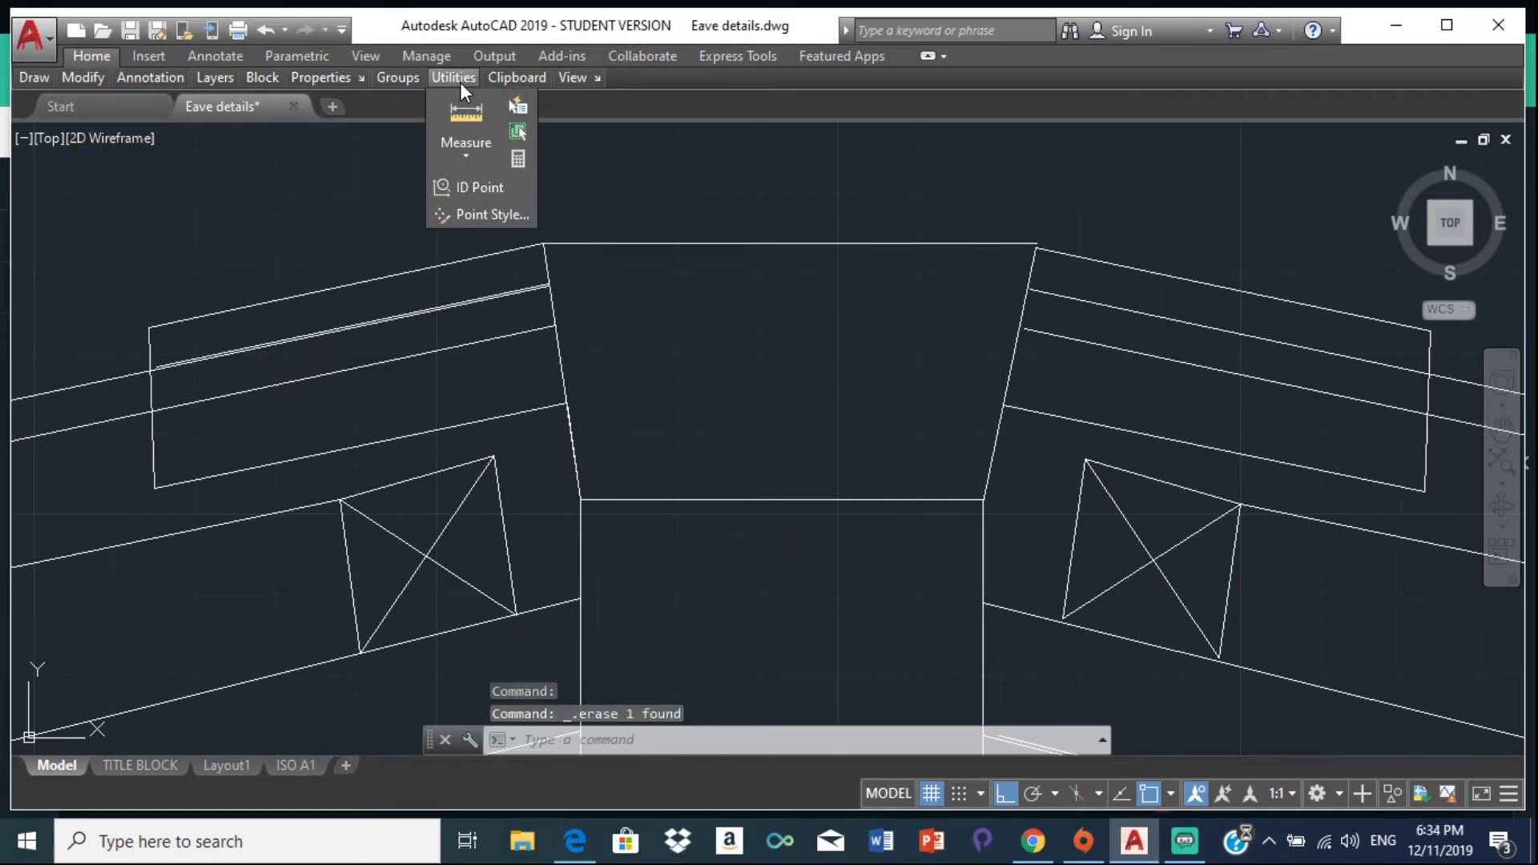
pyautogui.click(472, 147)
pyautogui.click(483, 200)
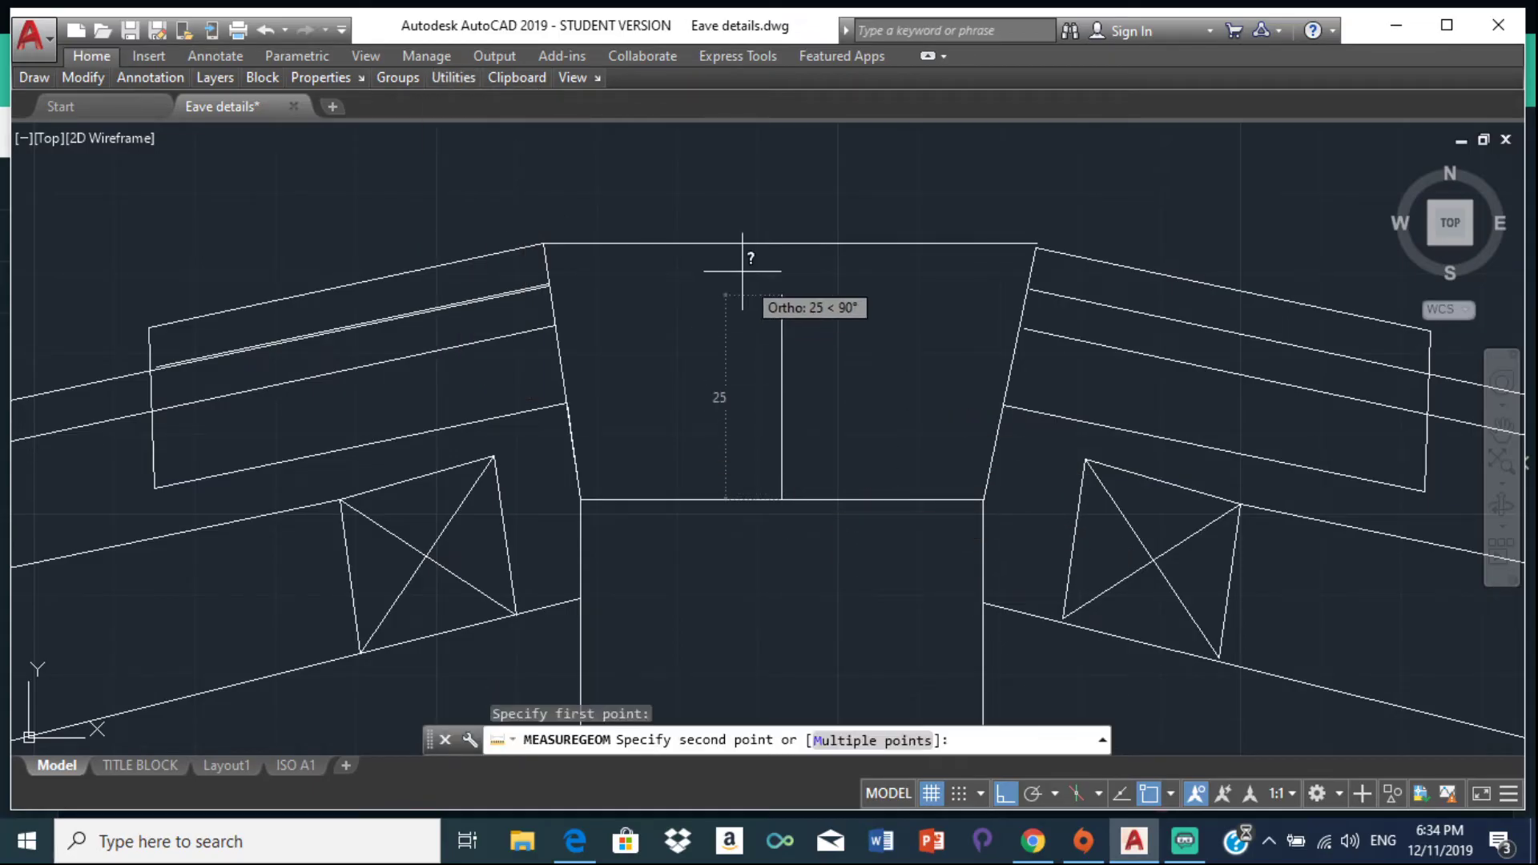
pyautogui.click(782, 243)
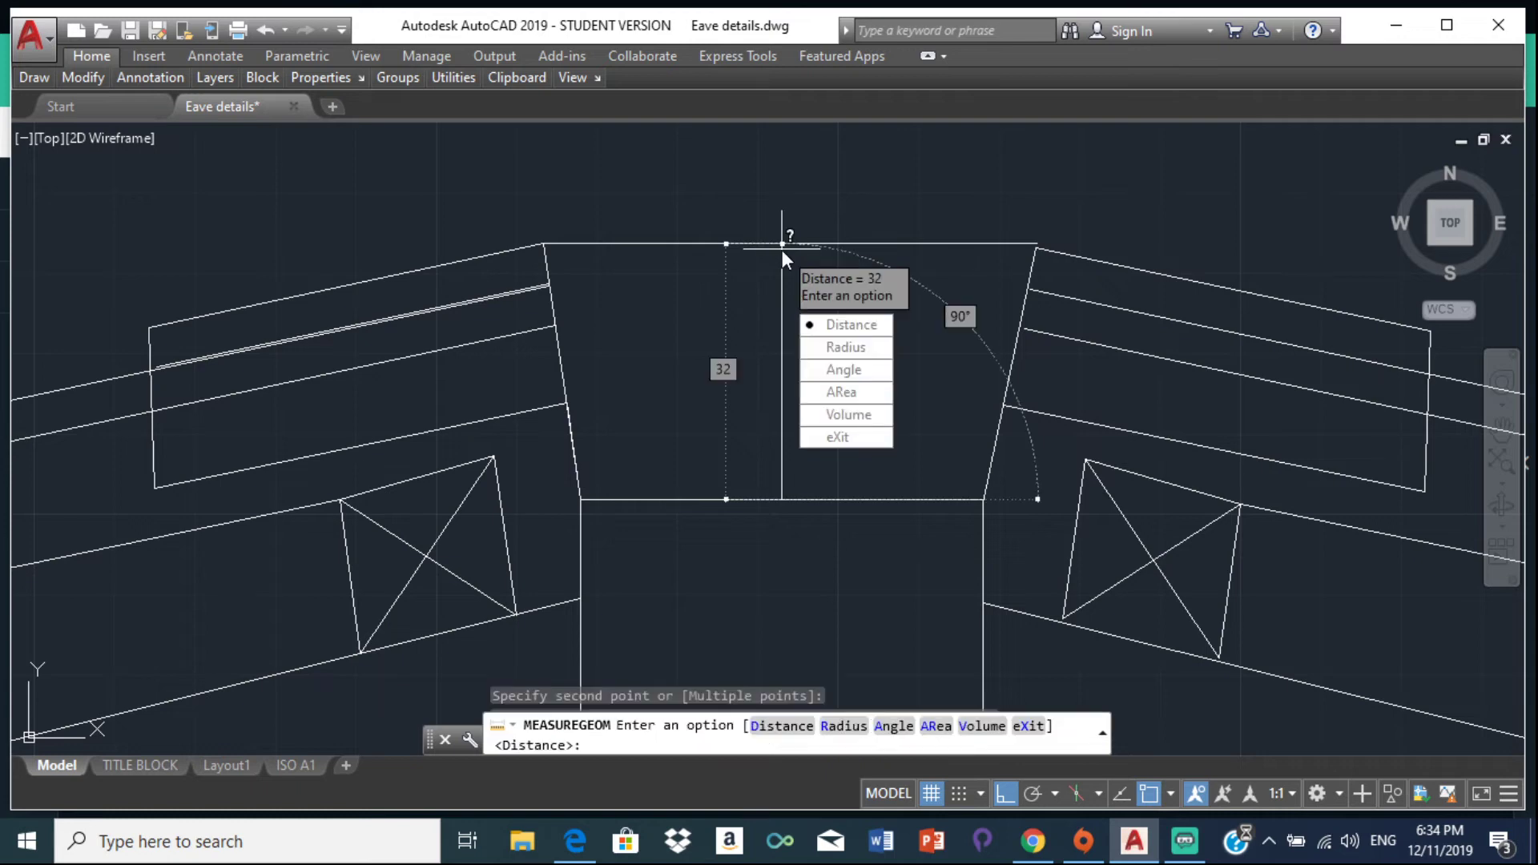
pyautogui.click(833, 328)
pyautogui.press('Escape')
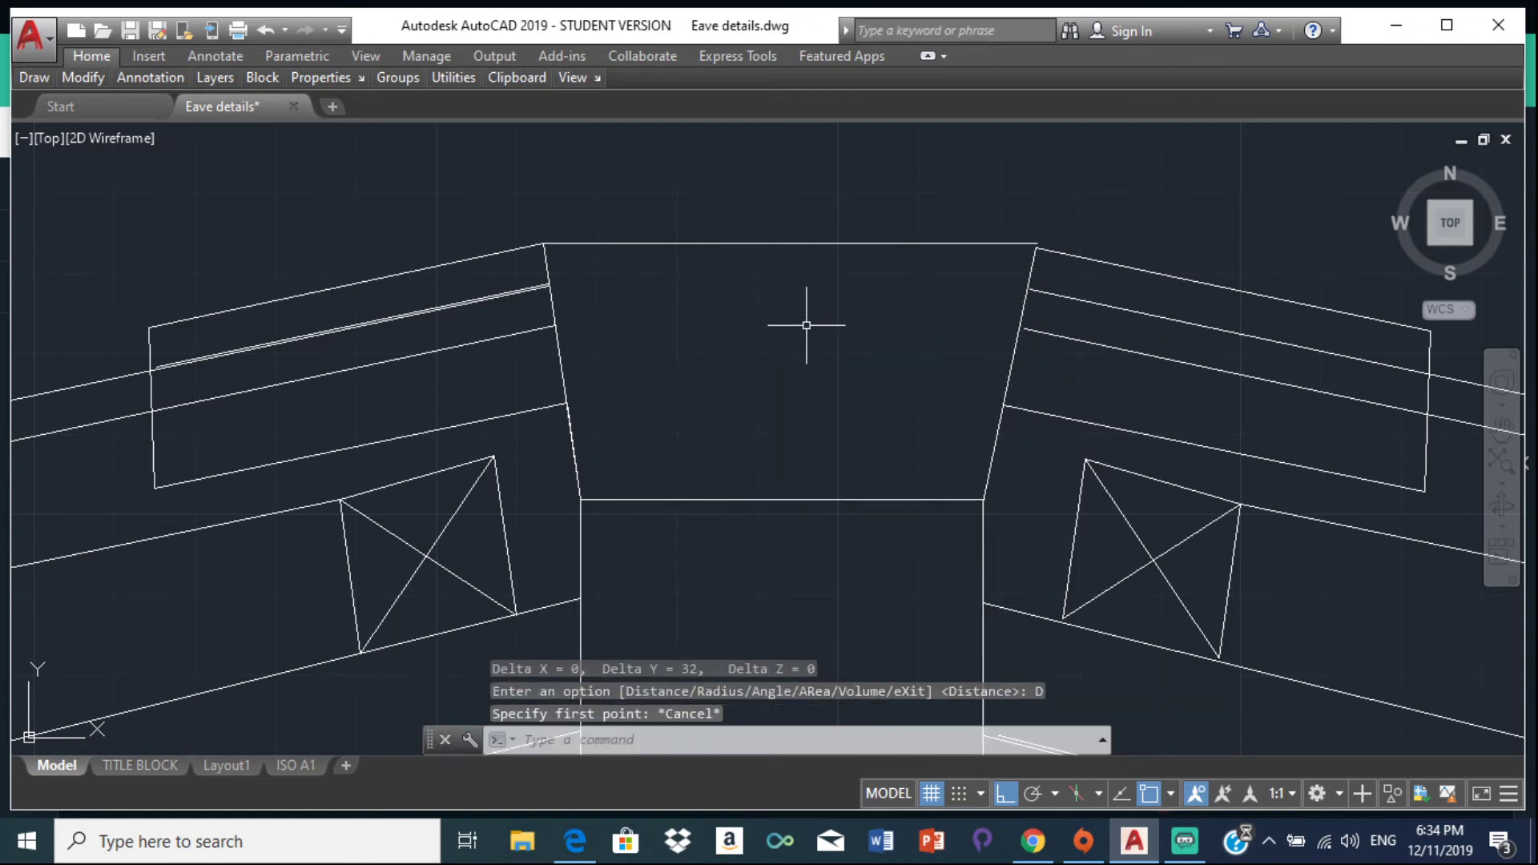
# Step: Draw a vertical line 42 units long upward from the midpoint of the ridge board's top edge
pyautogui.write('l')
pyautogui.press('Return')
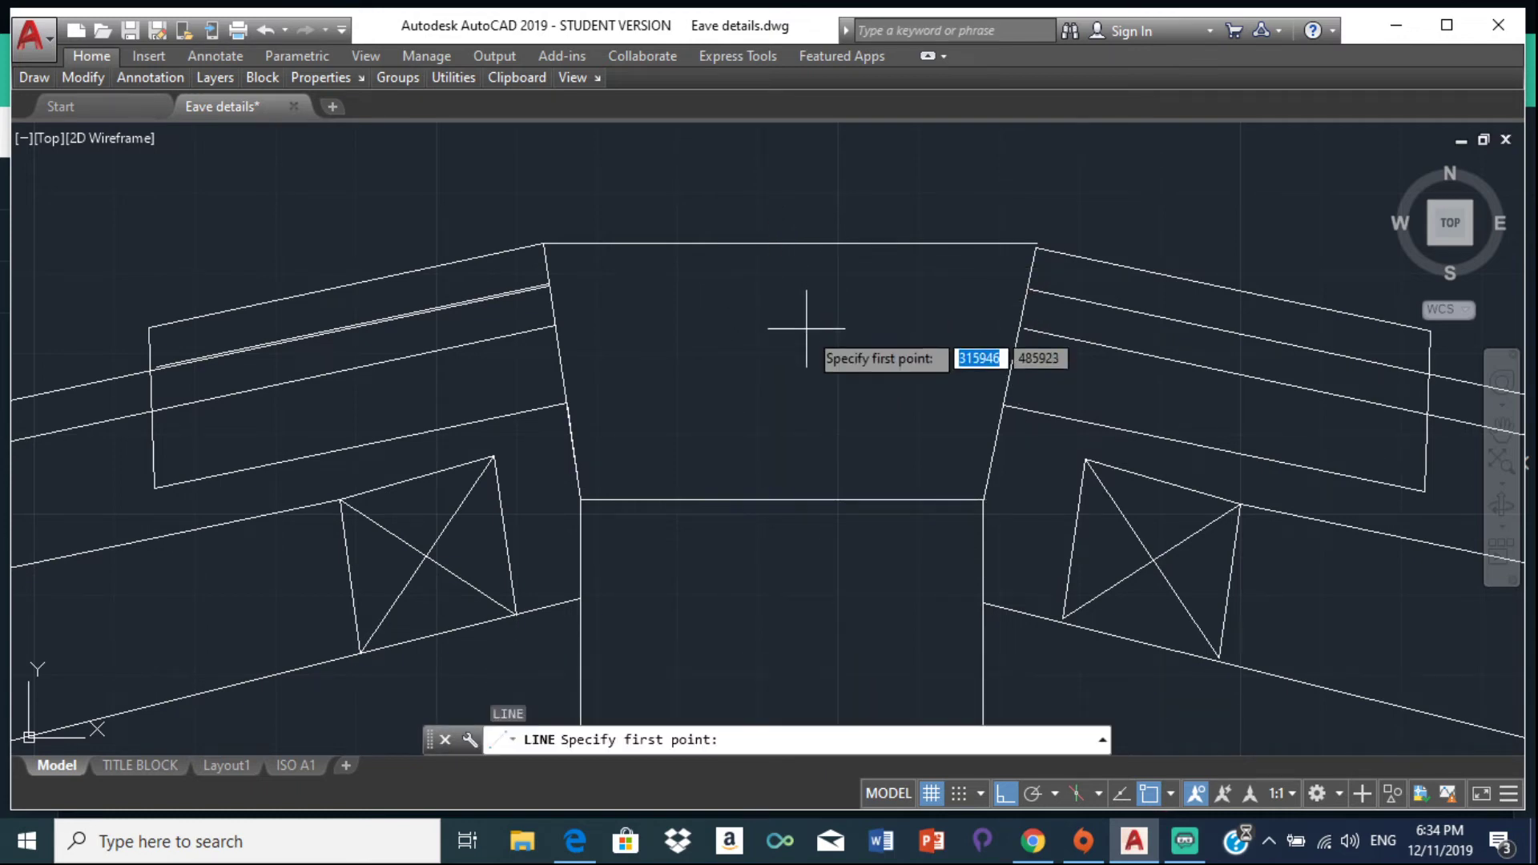
pyautogui.click(781, 499)
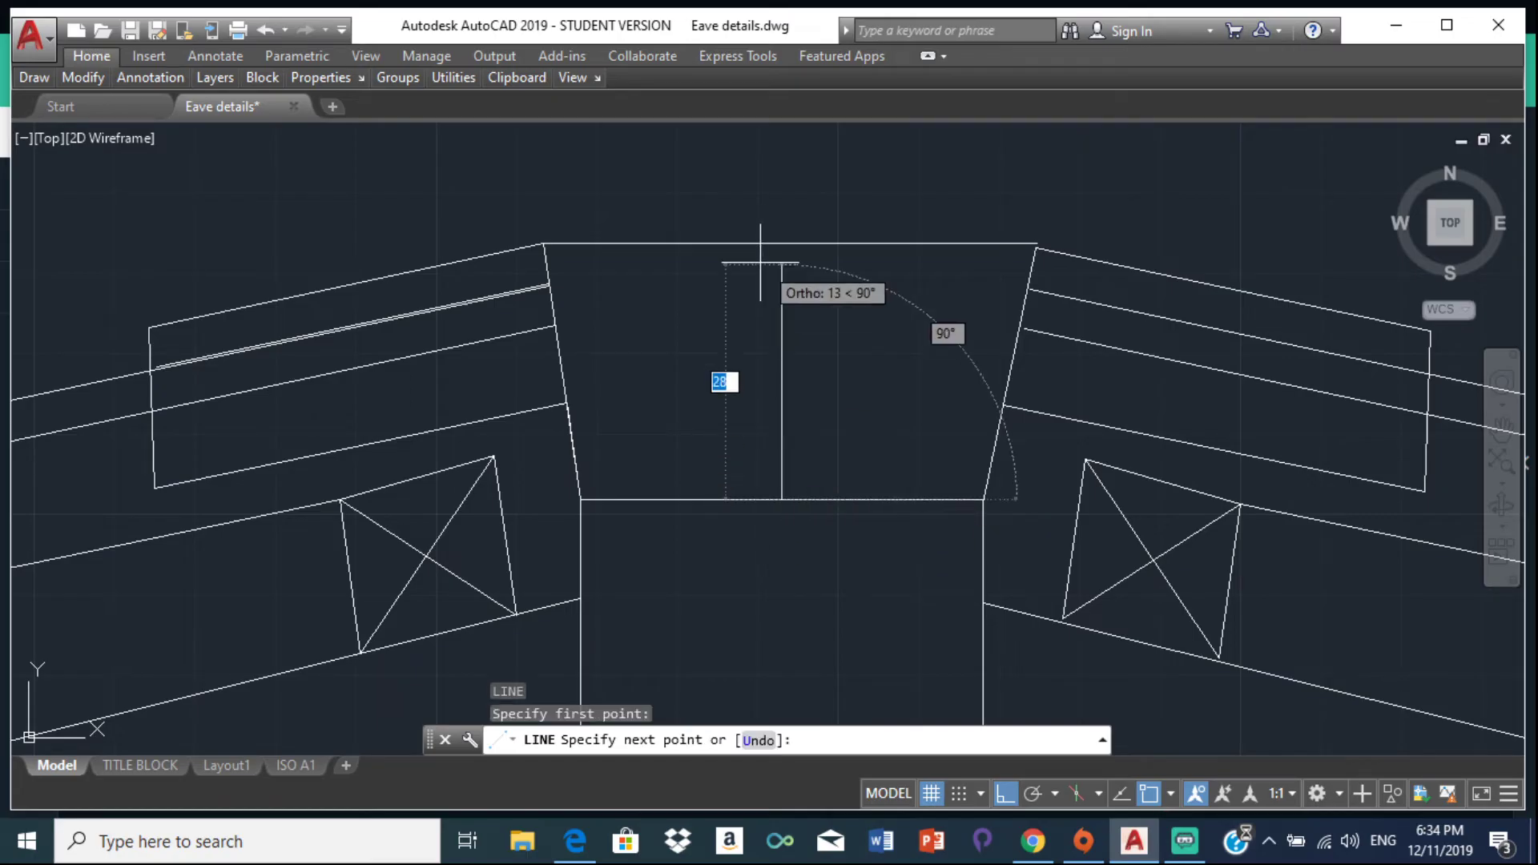
pyautogui.scroll(-2, 765, 297)
pyautogui.write('4')
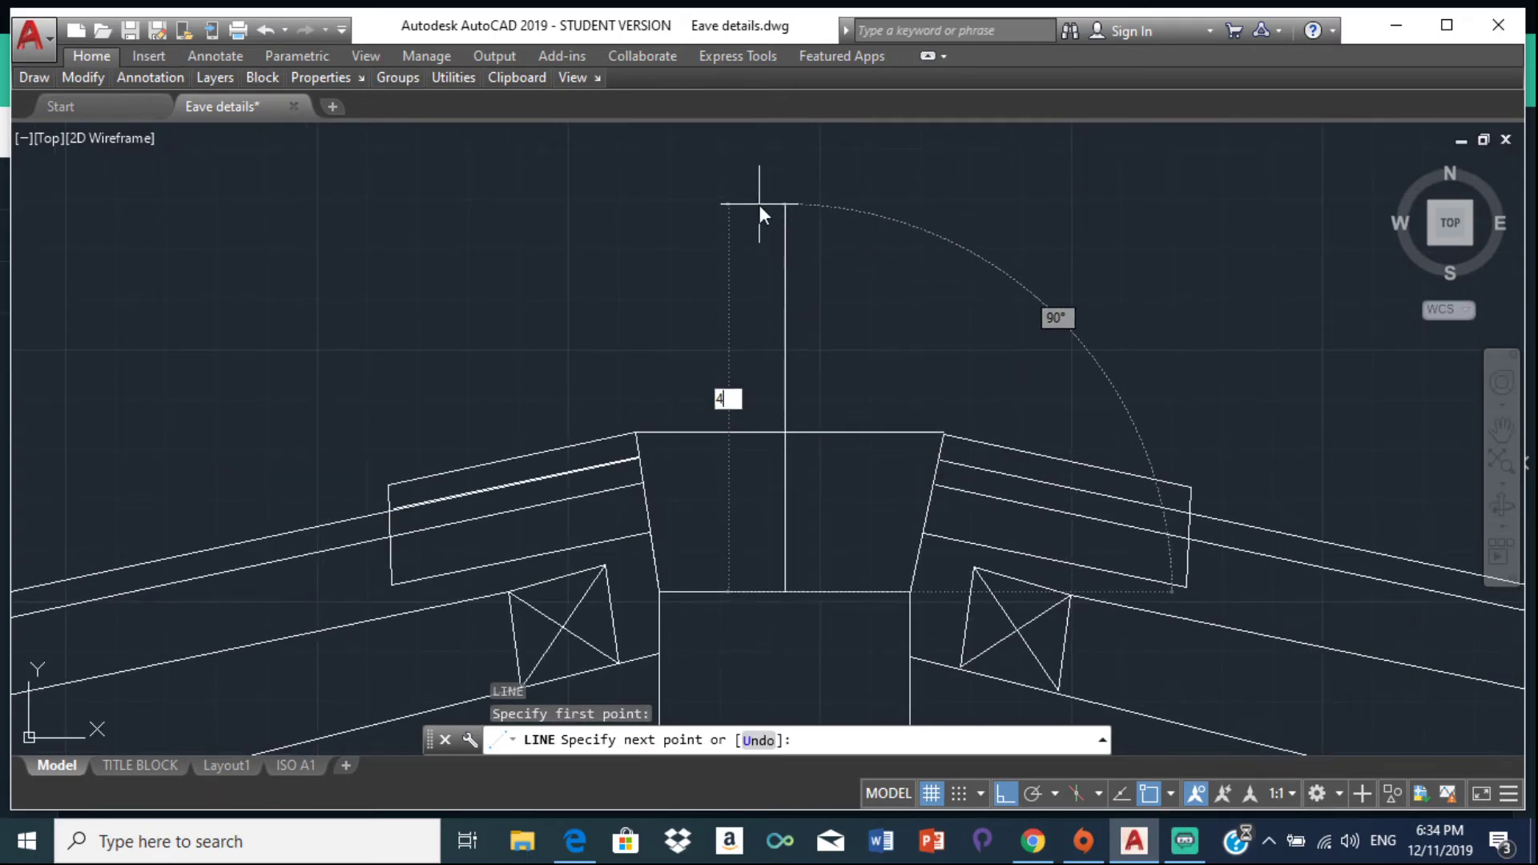
pyautogui.write('2')
pyautogui.press('Return')
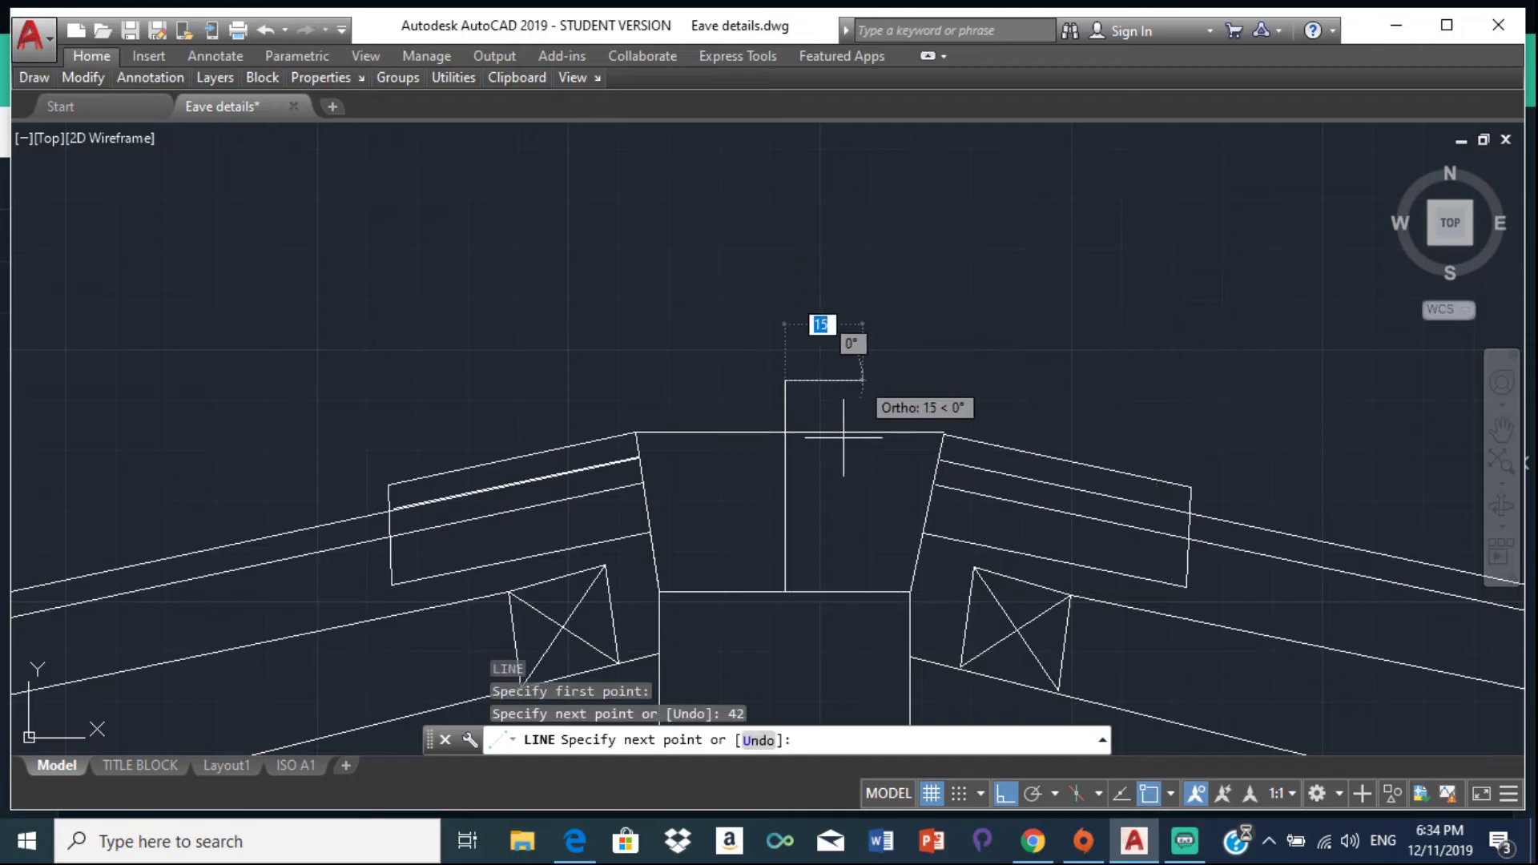
pyautogui.press('Escape')
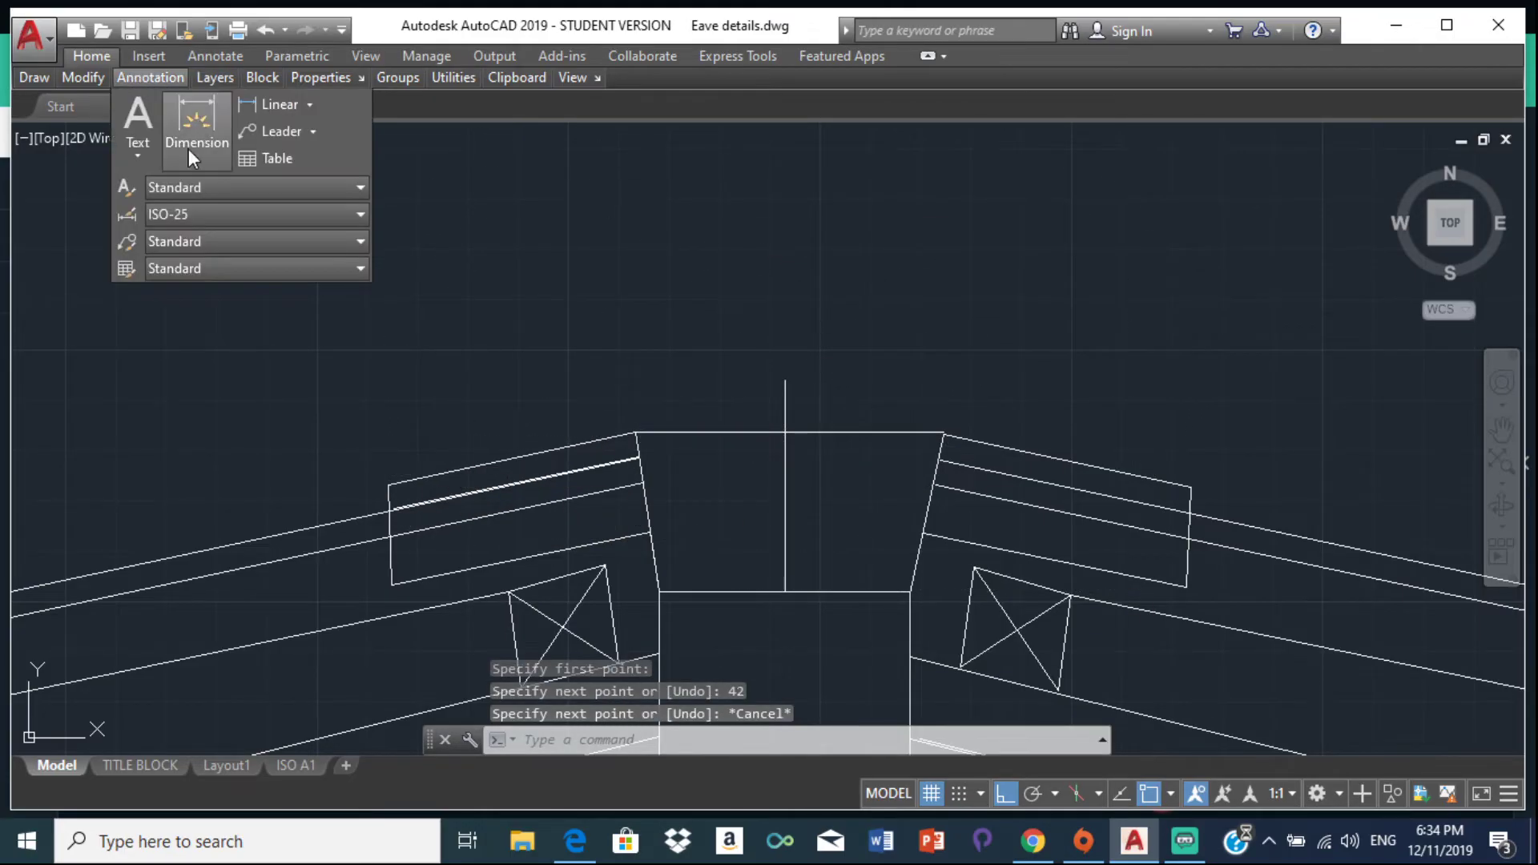
# Step: Draw a circle of radius about 31 centred on the vertical line's upper end and passing through the left slope's uppermost tile corner
pyautogui.moveTo(78, 78)
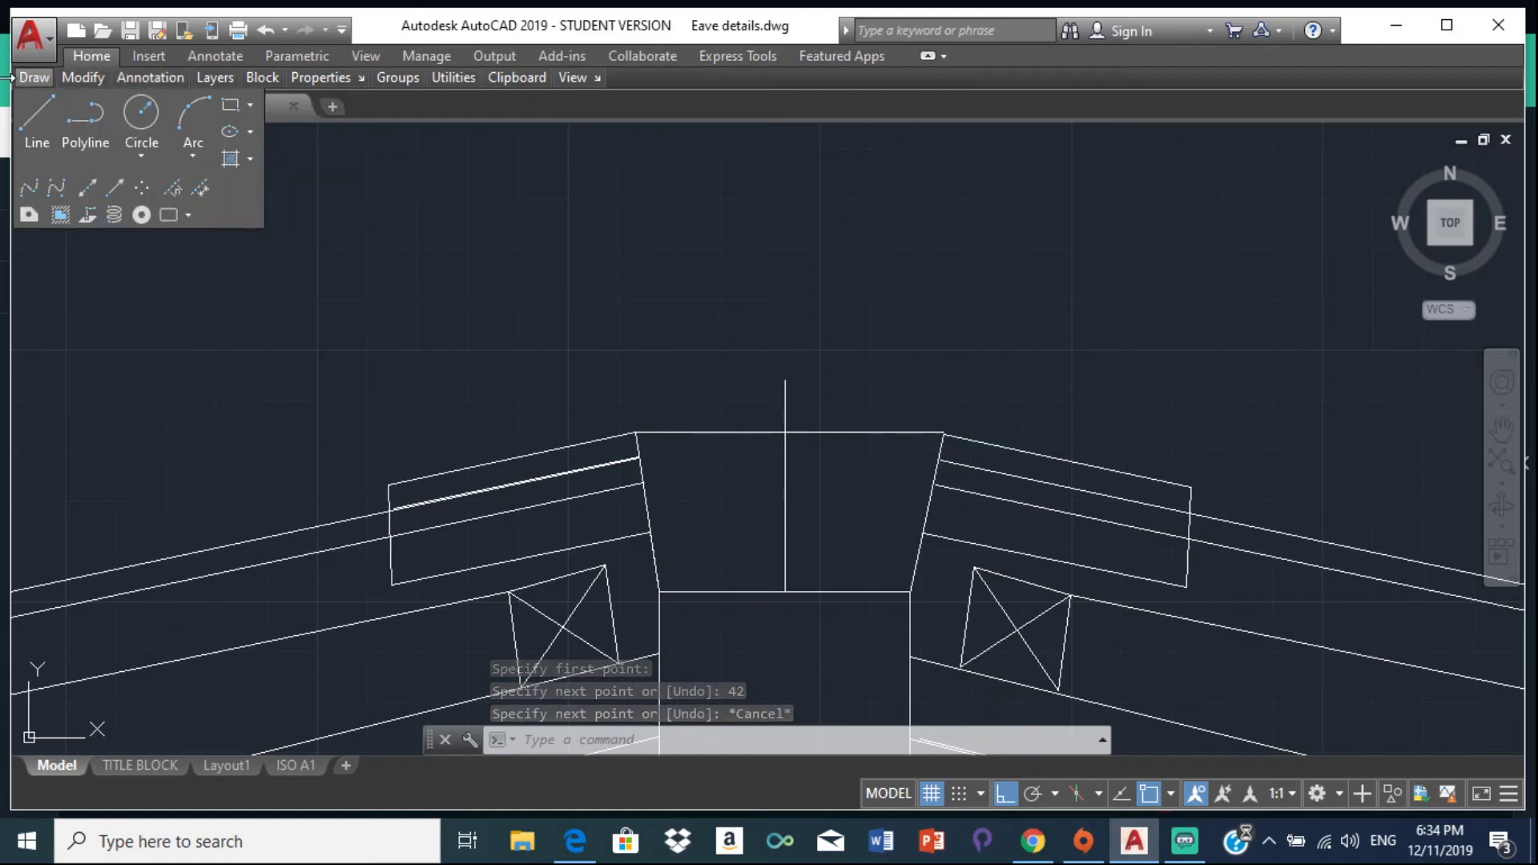
pyautogui.moveTo(32, 76)
pyautogui.click(146, 118)
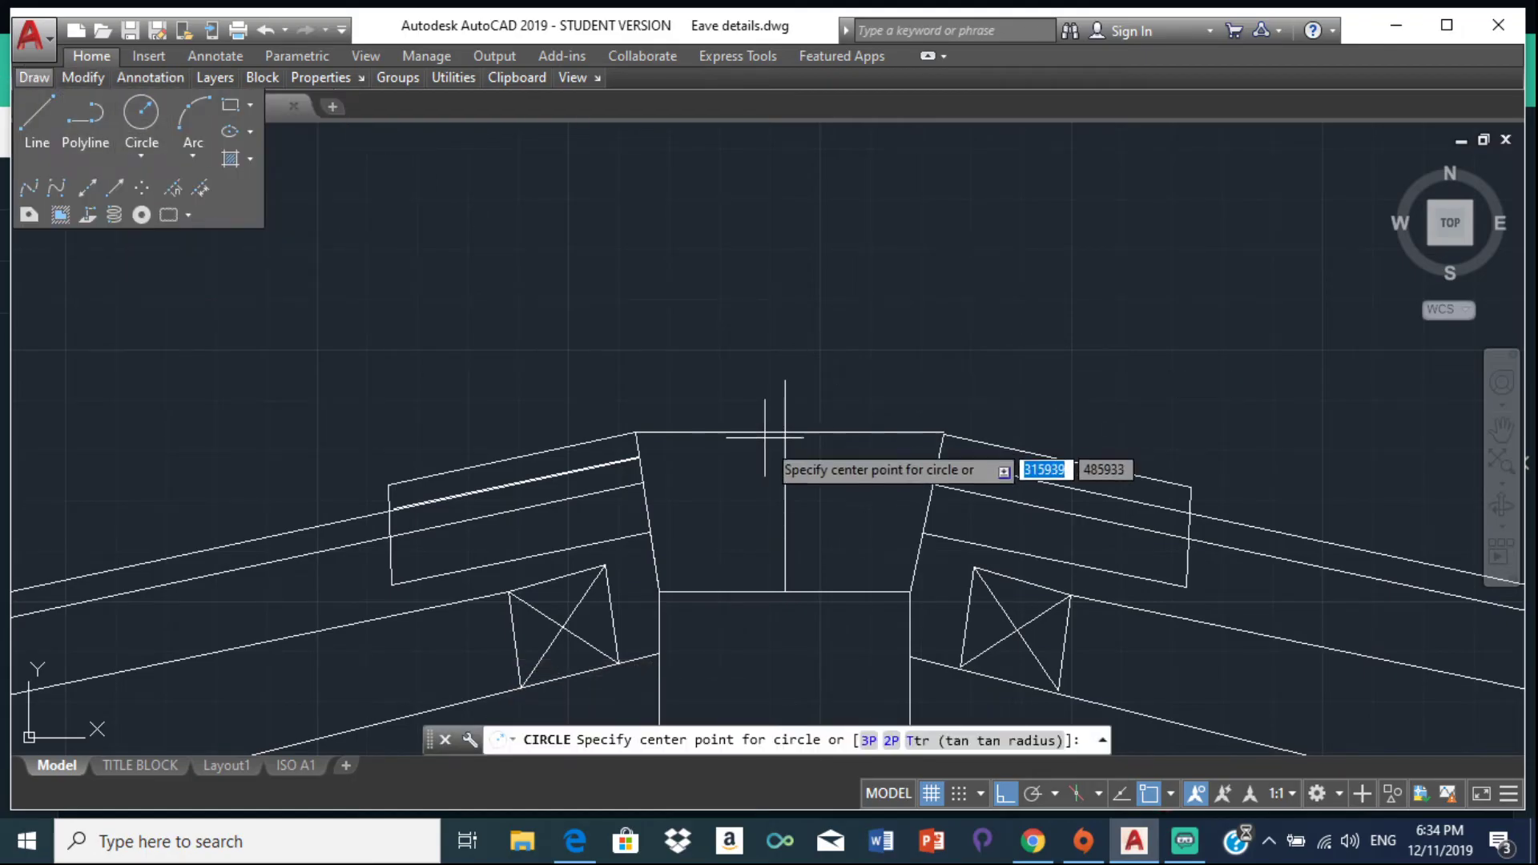
pyautogui.click(784, 379)
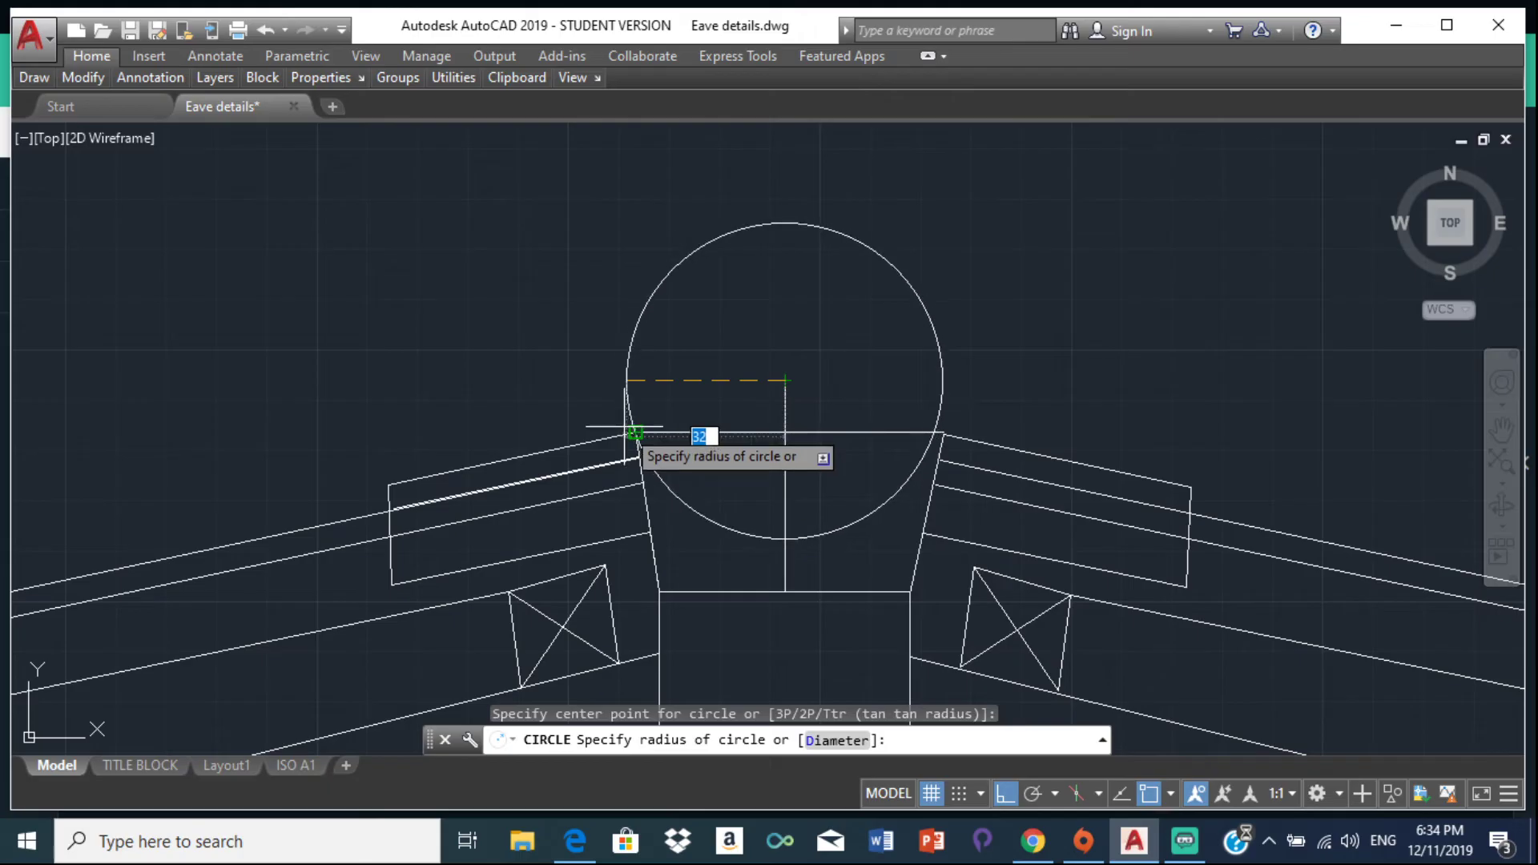
pyautogui.scroll(5, 641, 442)
pyautogui.scroll(-4, 720, 336)
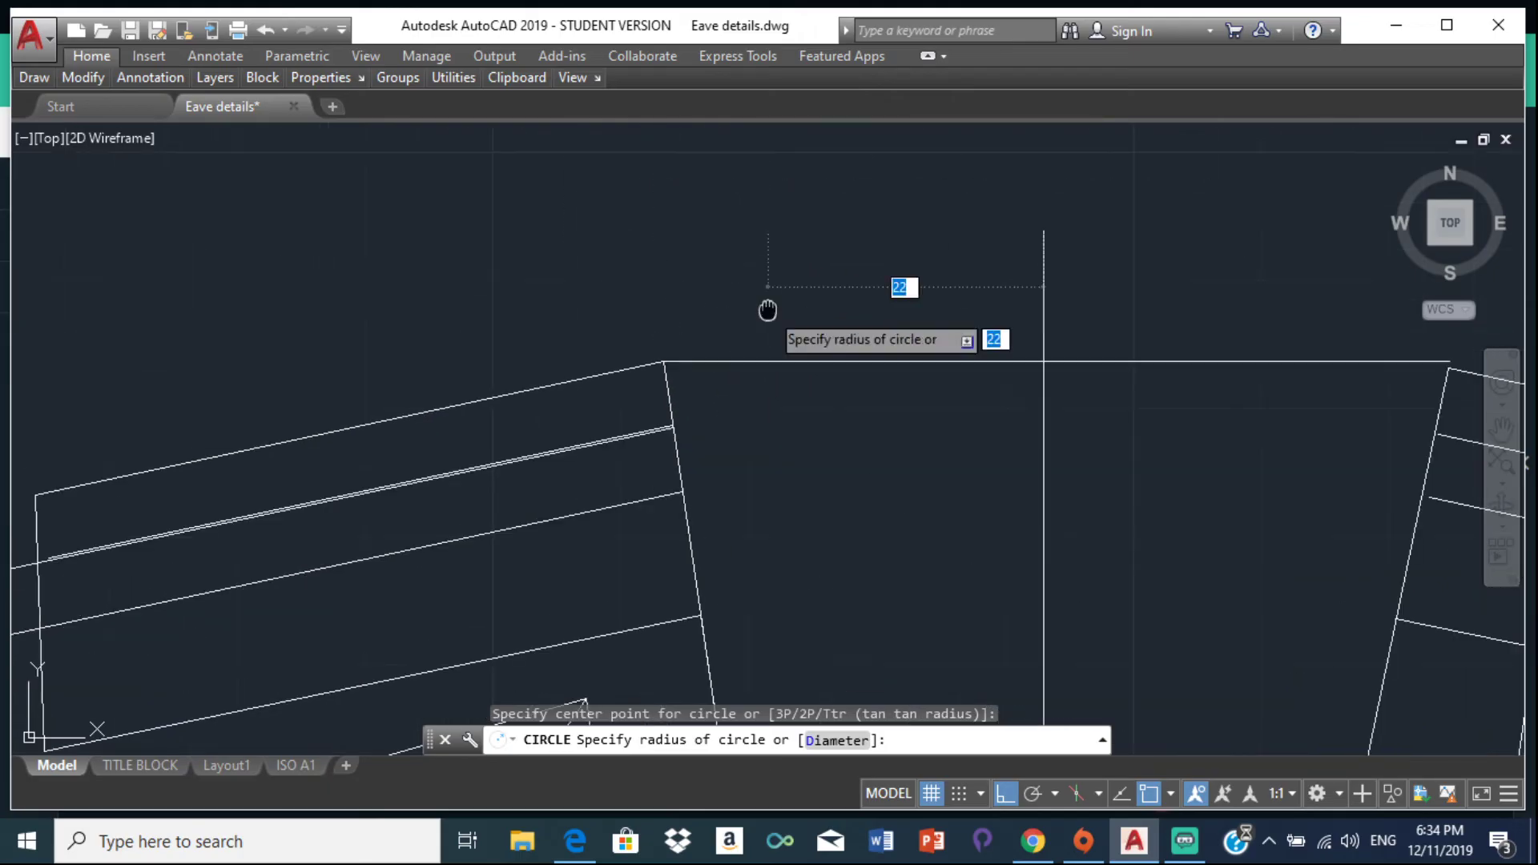
pyautogui.scroll(5, 977, 384)
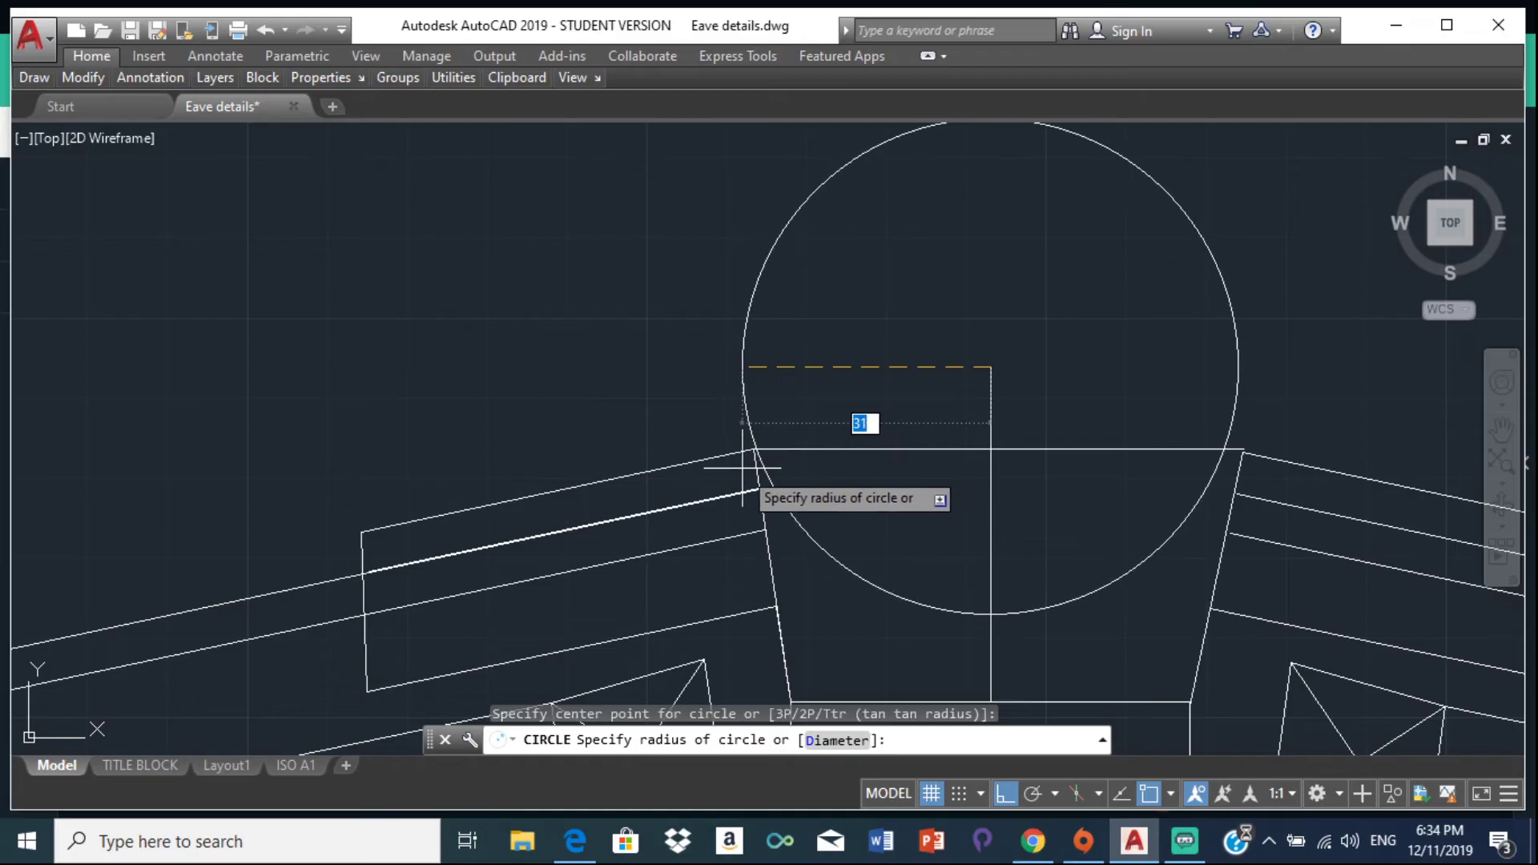
pyautogui.click(754, 448)
pyautogui.scroll(-3, 1064, 438)
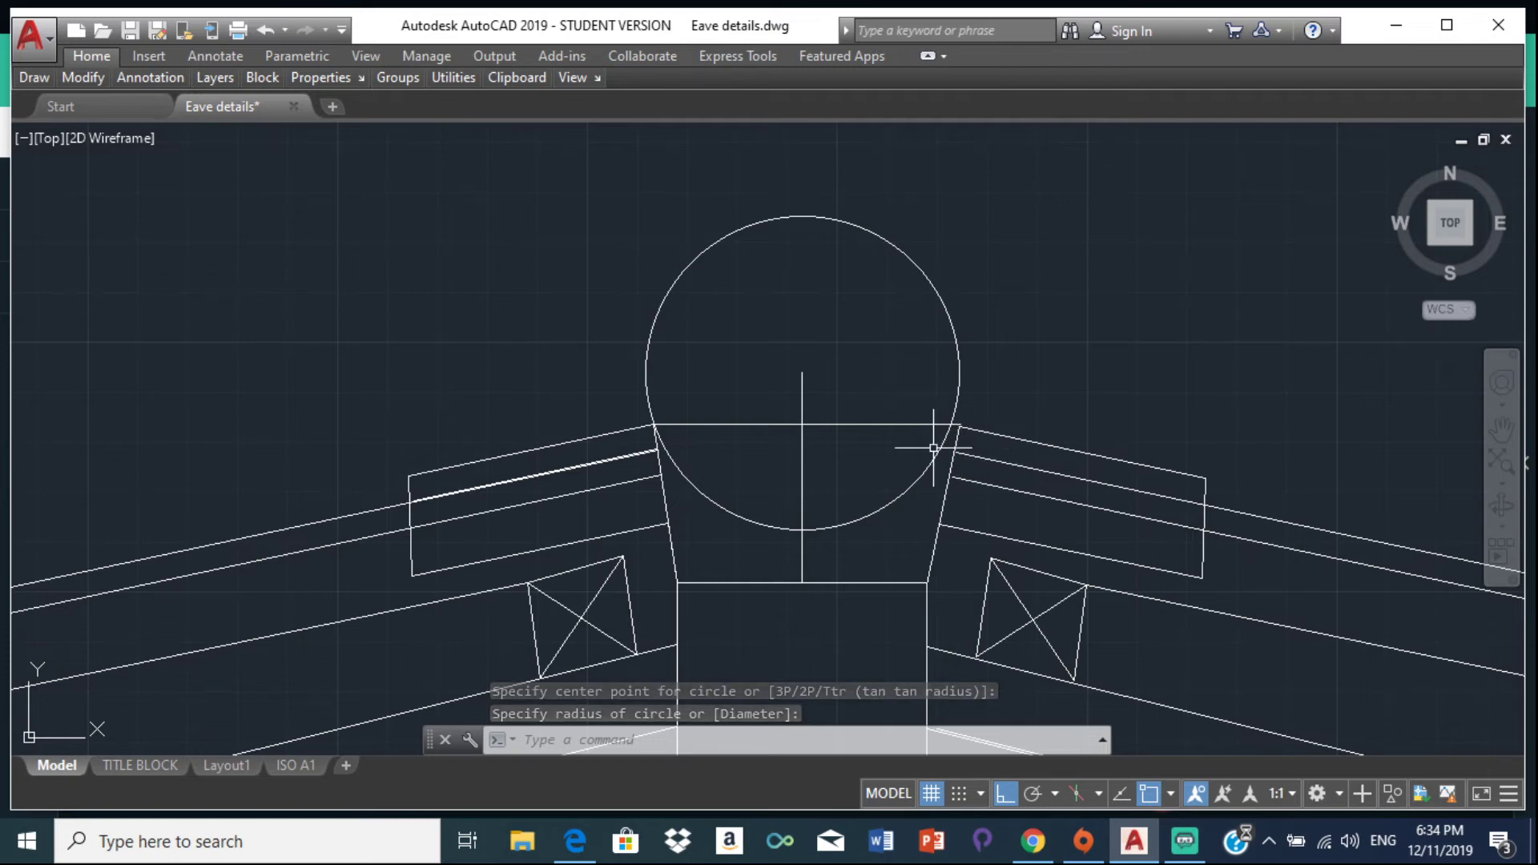
# Step: Trim away the part of the circle below the horizontal line joining the tile corners
pyautogui.write('tr')
pyautogui.press('Return')
pyautogui.press('Return')
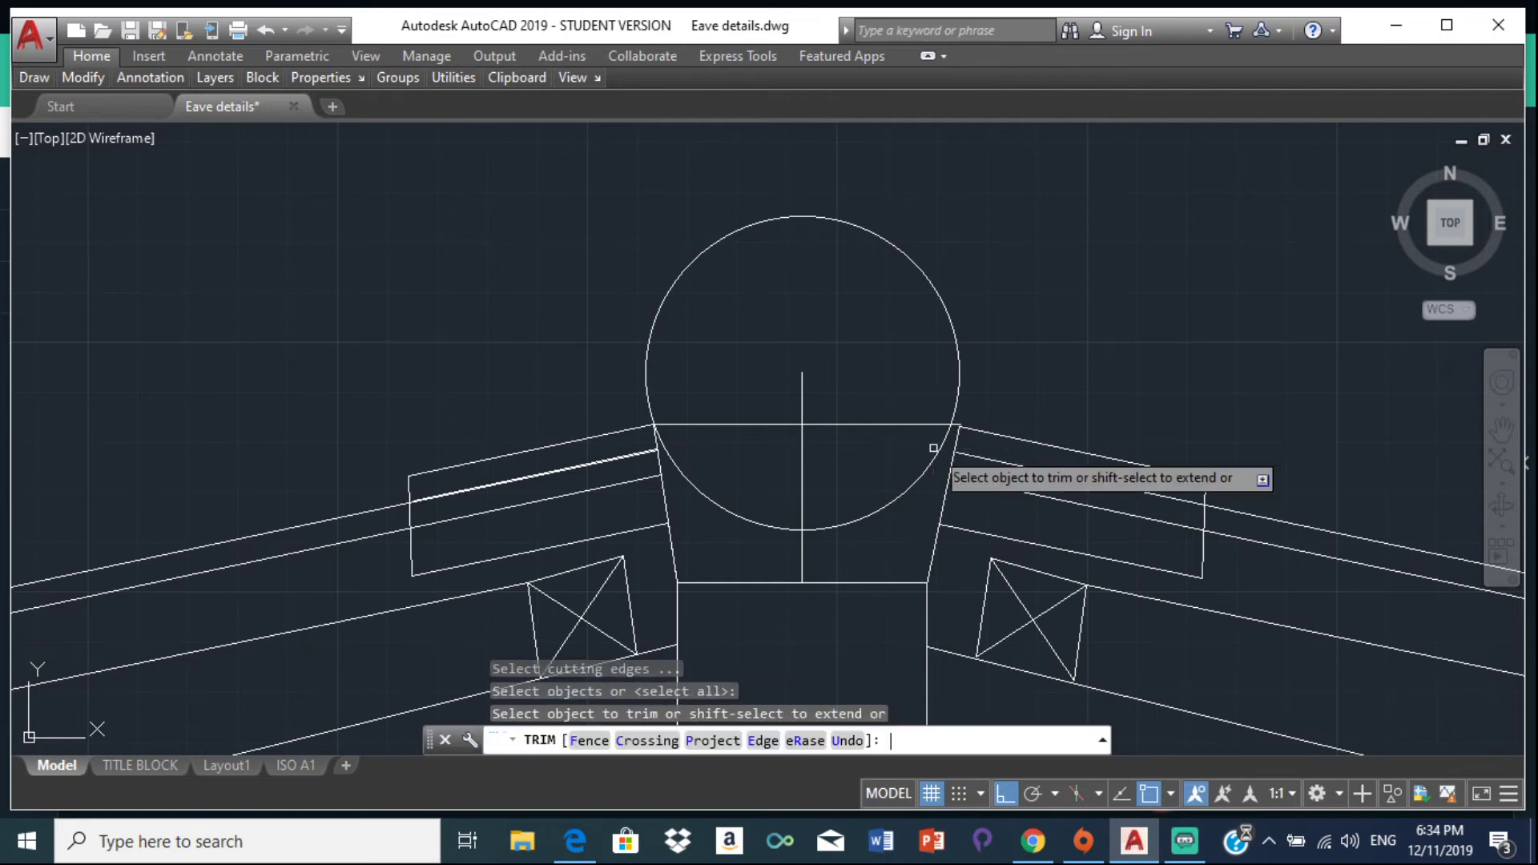
pyautogui.click(901, 498)
pyautogui.click(882, 496)
pyautogui.click(730, 512)
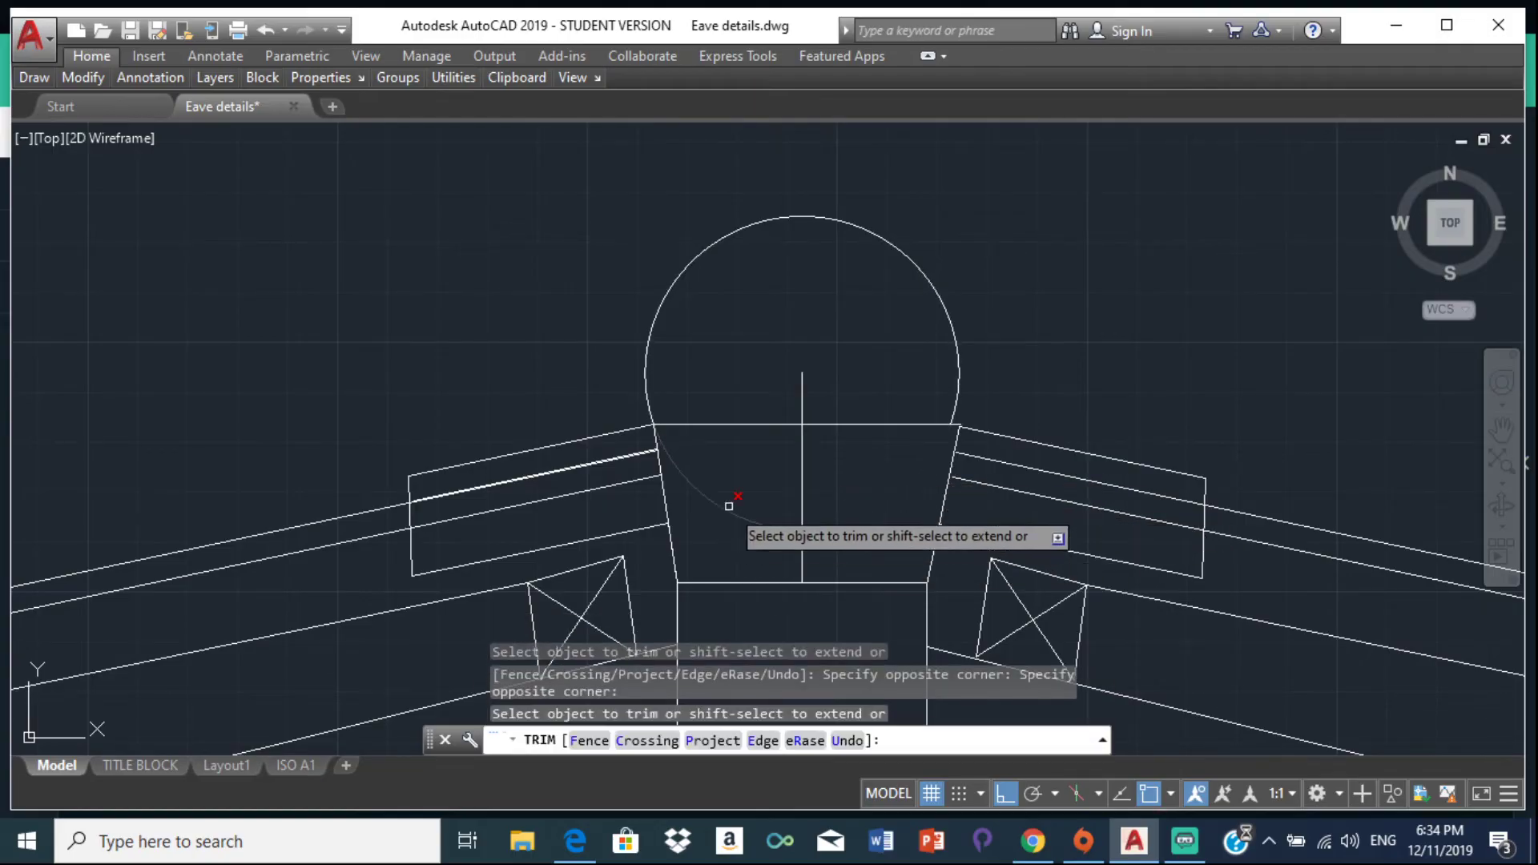
pyautogui.click(661, 406)
pyautogui.scroll(4, 662, 408)
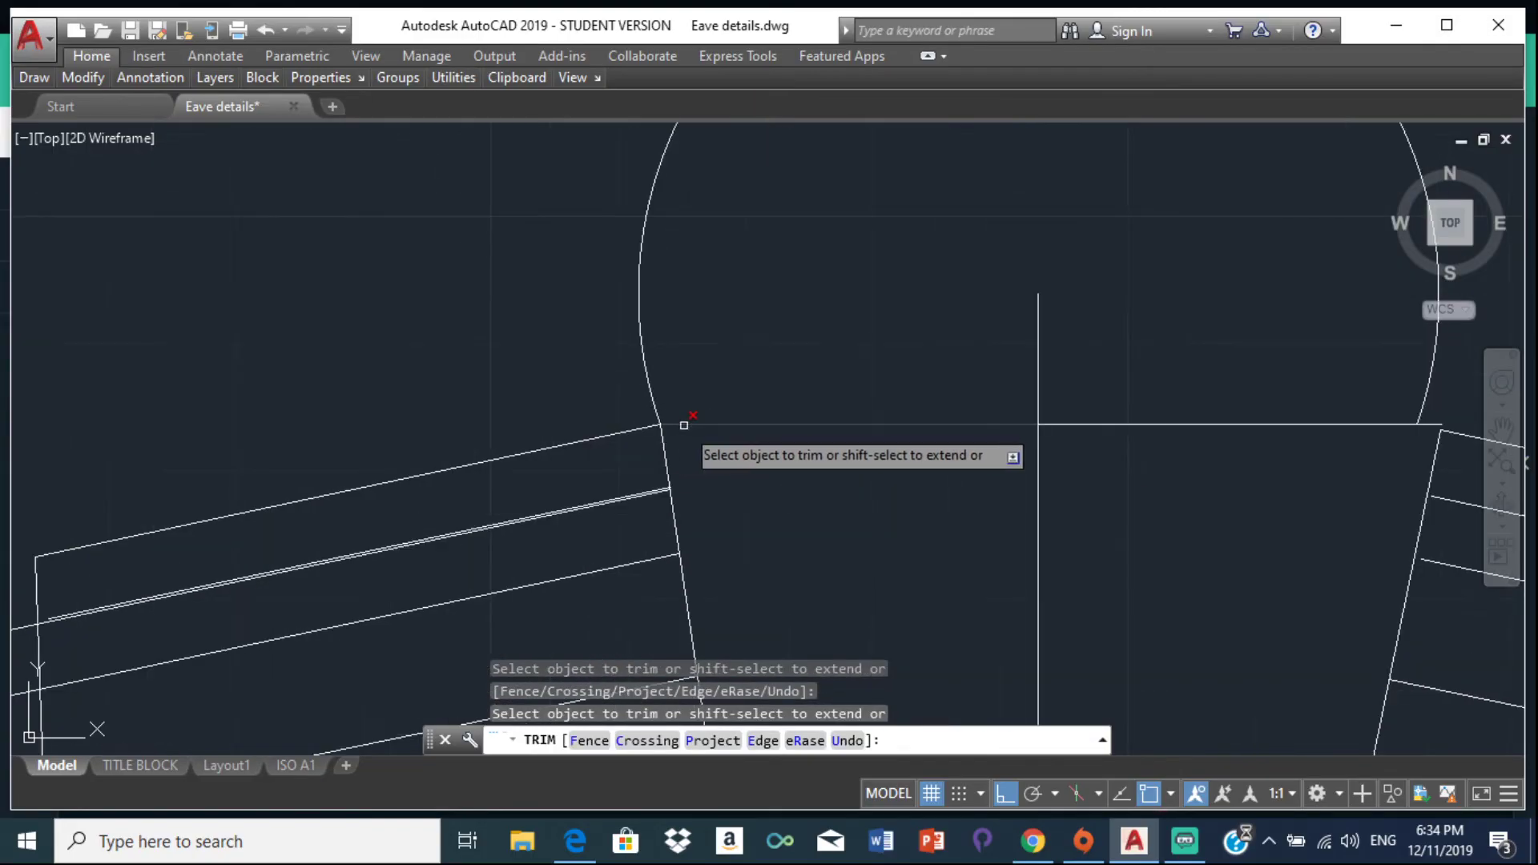
pyautogui.scroll(-4, 881, 433)
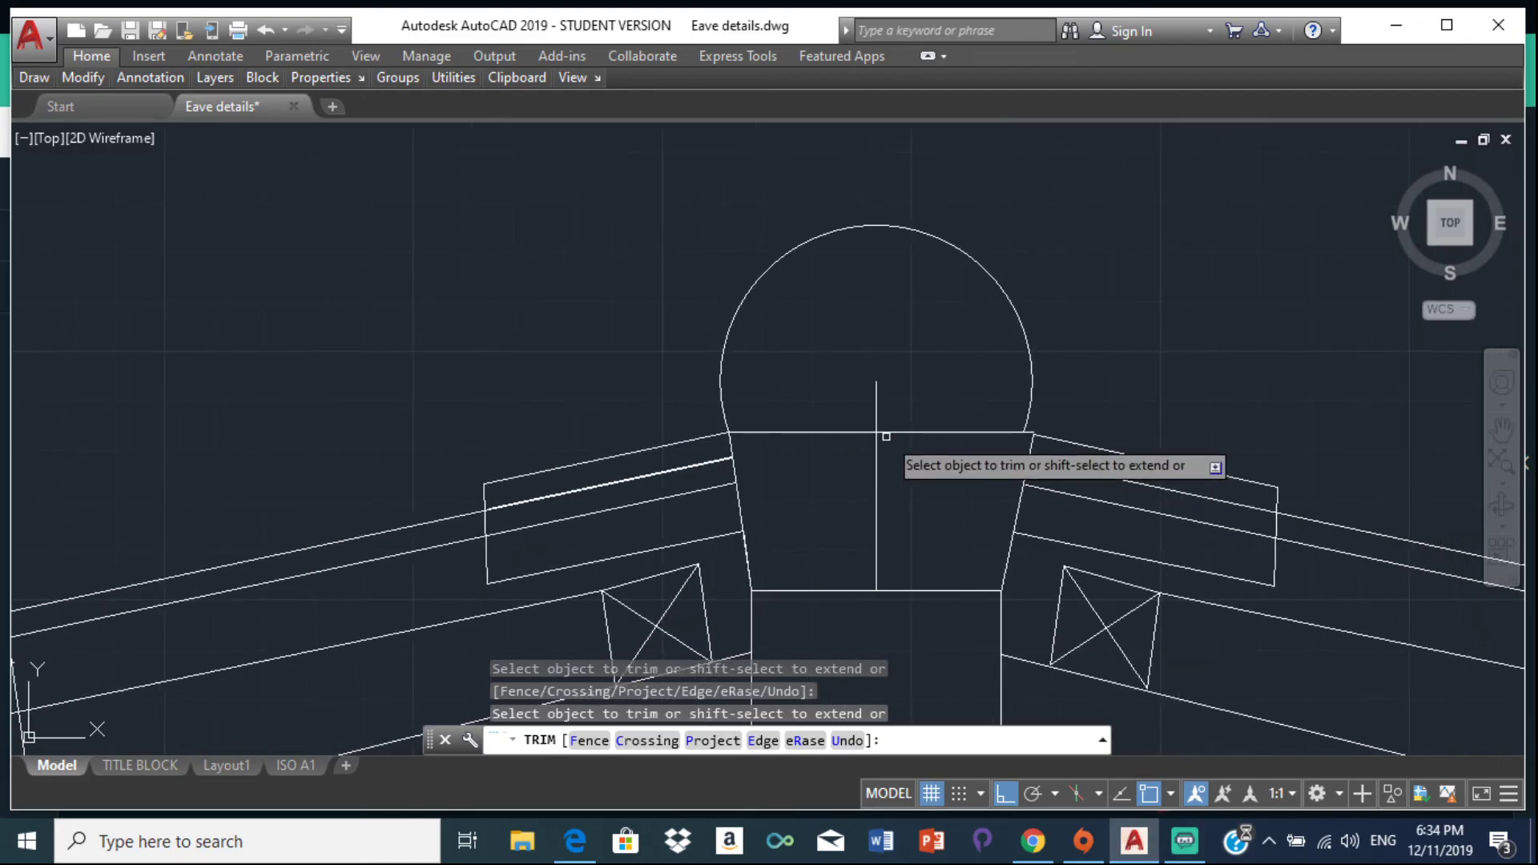
pyautogui.press('Escape')
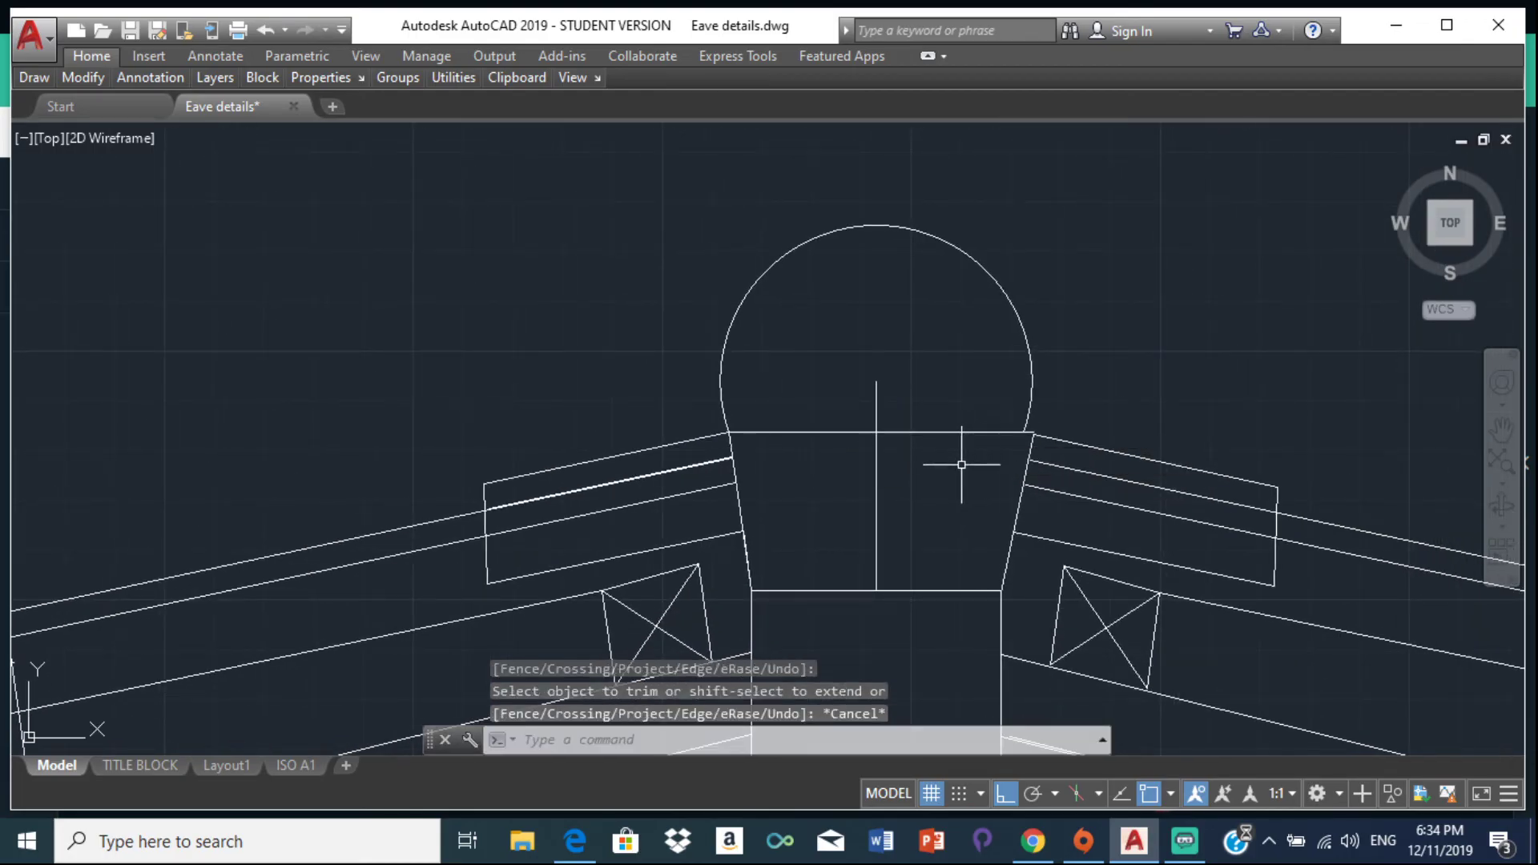
# Step: Offset the horizontal line joining the two tile corners 10 units upward
pyautogui.write('off')
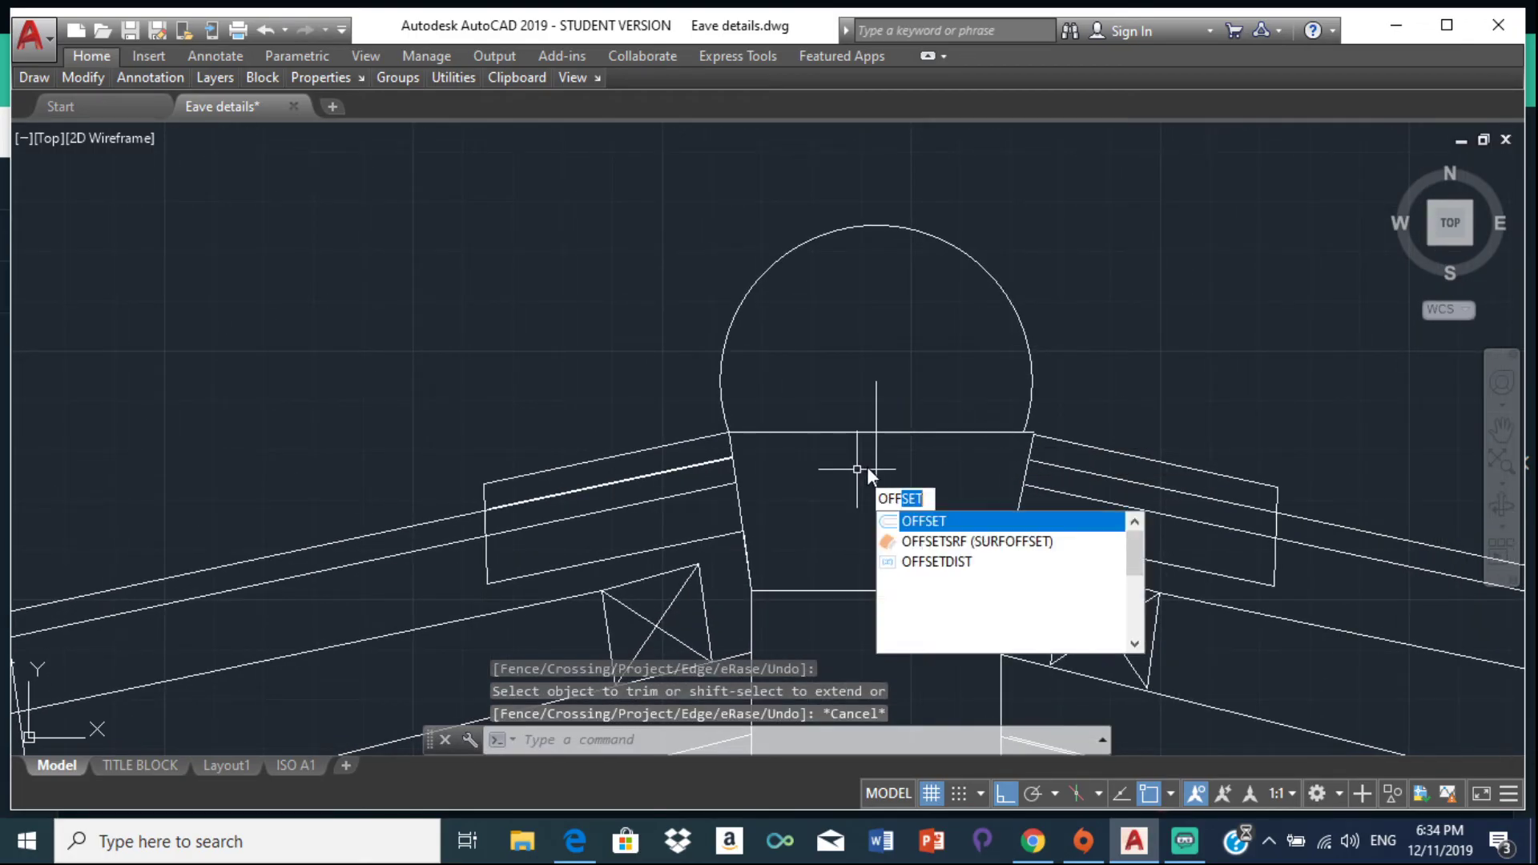
pyautogui.click(966, 520)
pyautogui.write('10')
pyautogui.press('Return')
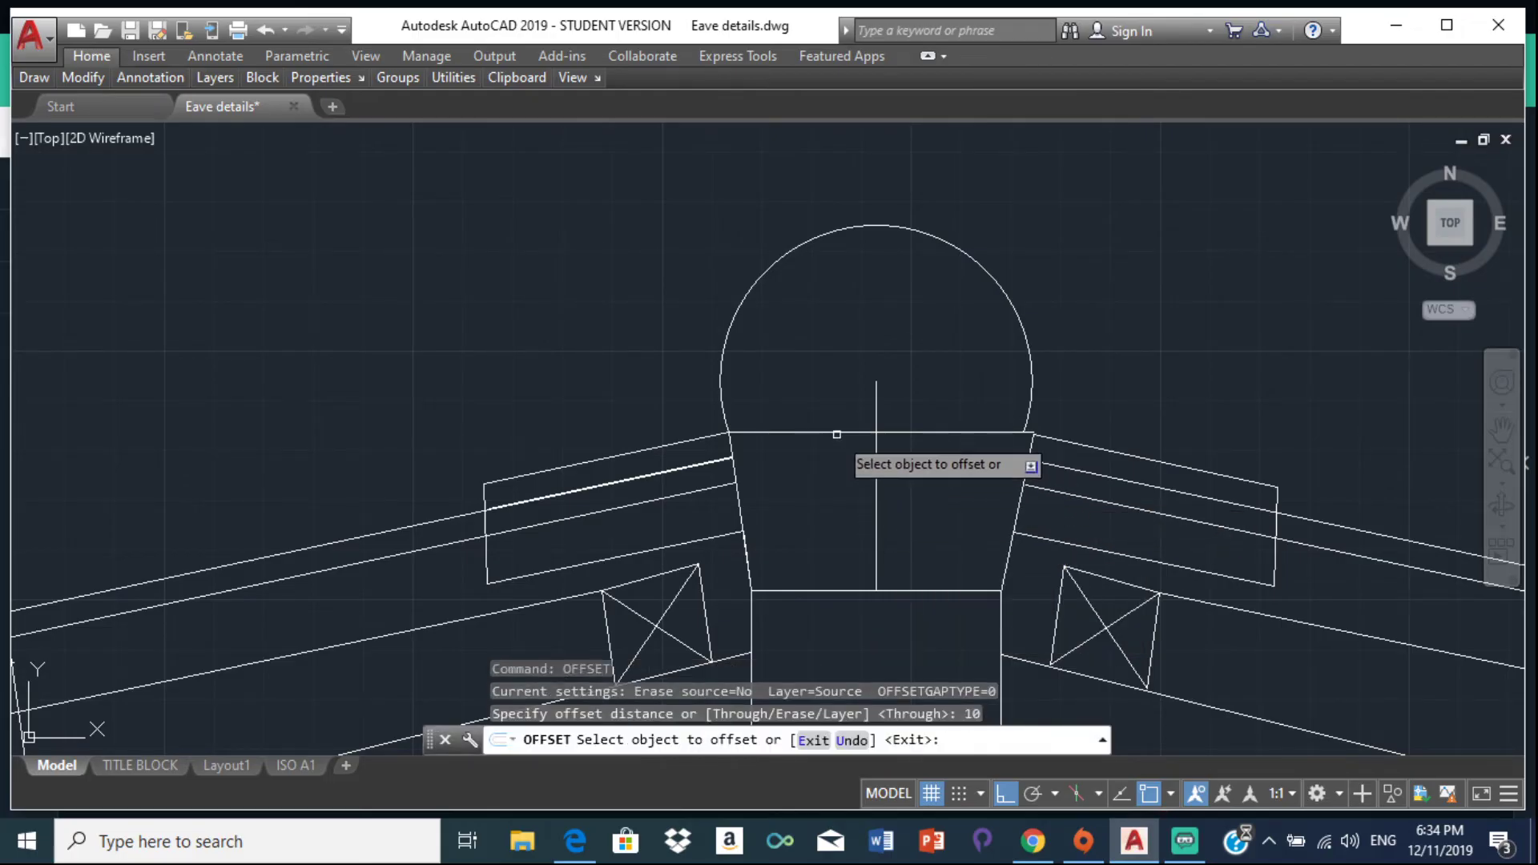
pyautogui.click(829, 432)
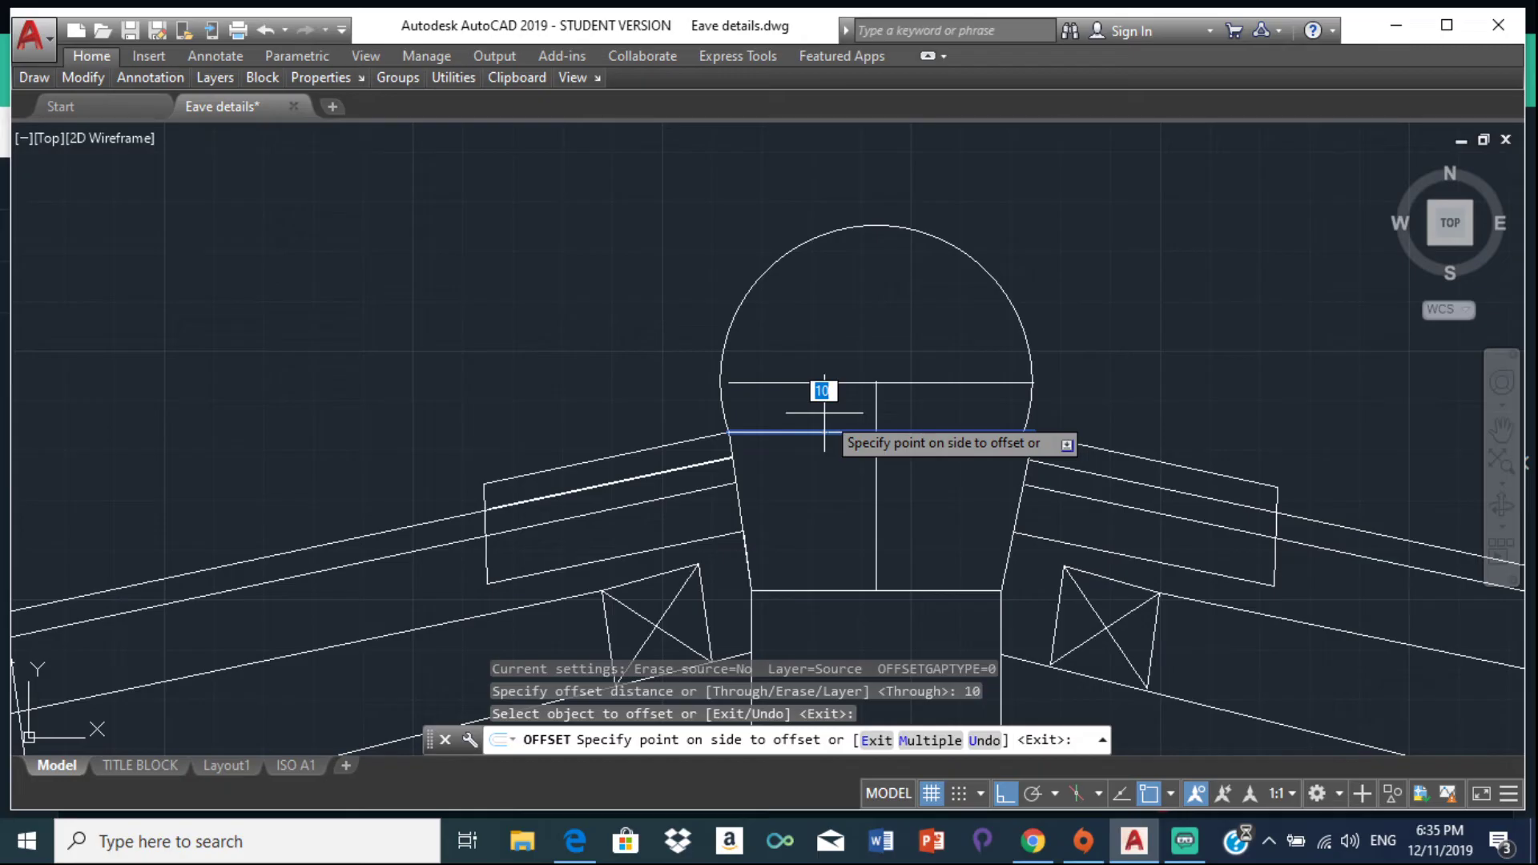
pyautogui.click(824, 413)
pyautogui.press('Escape')
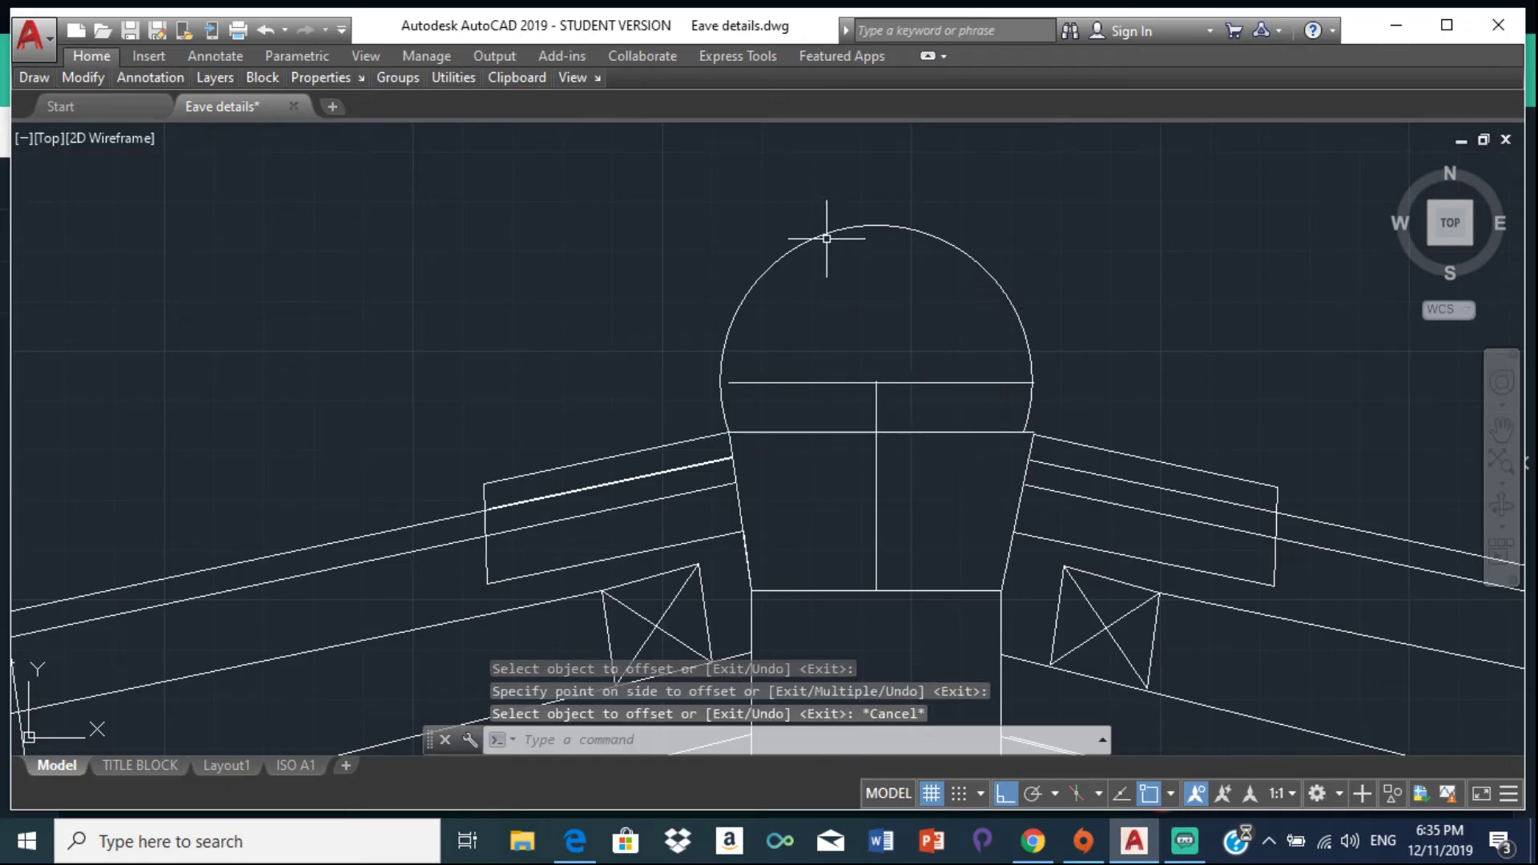
# Step: Erase the trimmed circle and draw a new one centred on the vertical line's upper end, reaching the upper horizontal line's left end
pyautogui.click(827, 238)
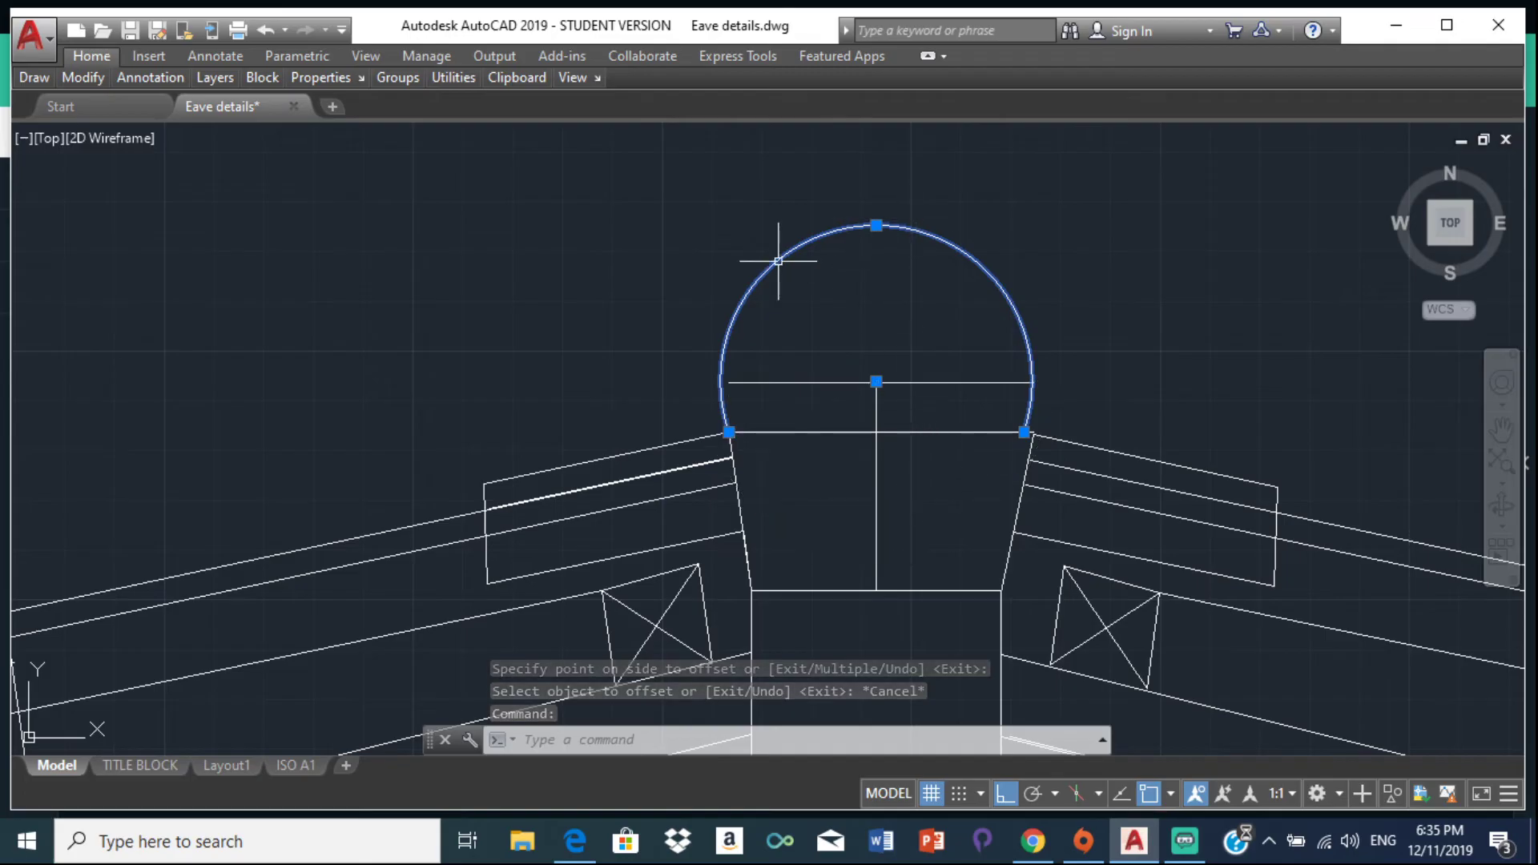
pyautogui.press('Delete')
pyautogui.moveTo(151, 77)
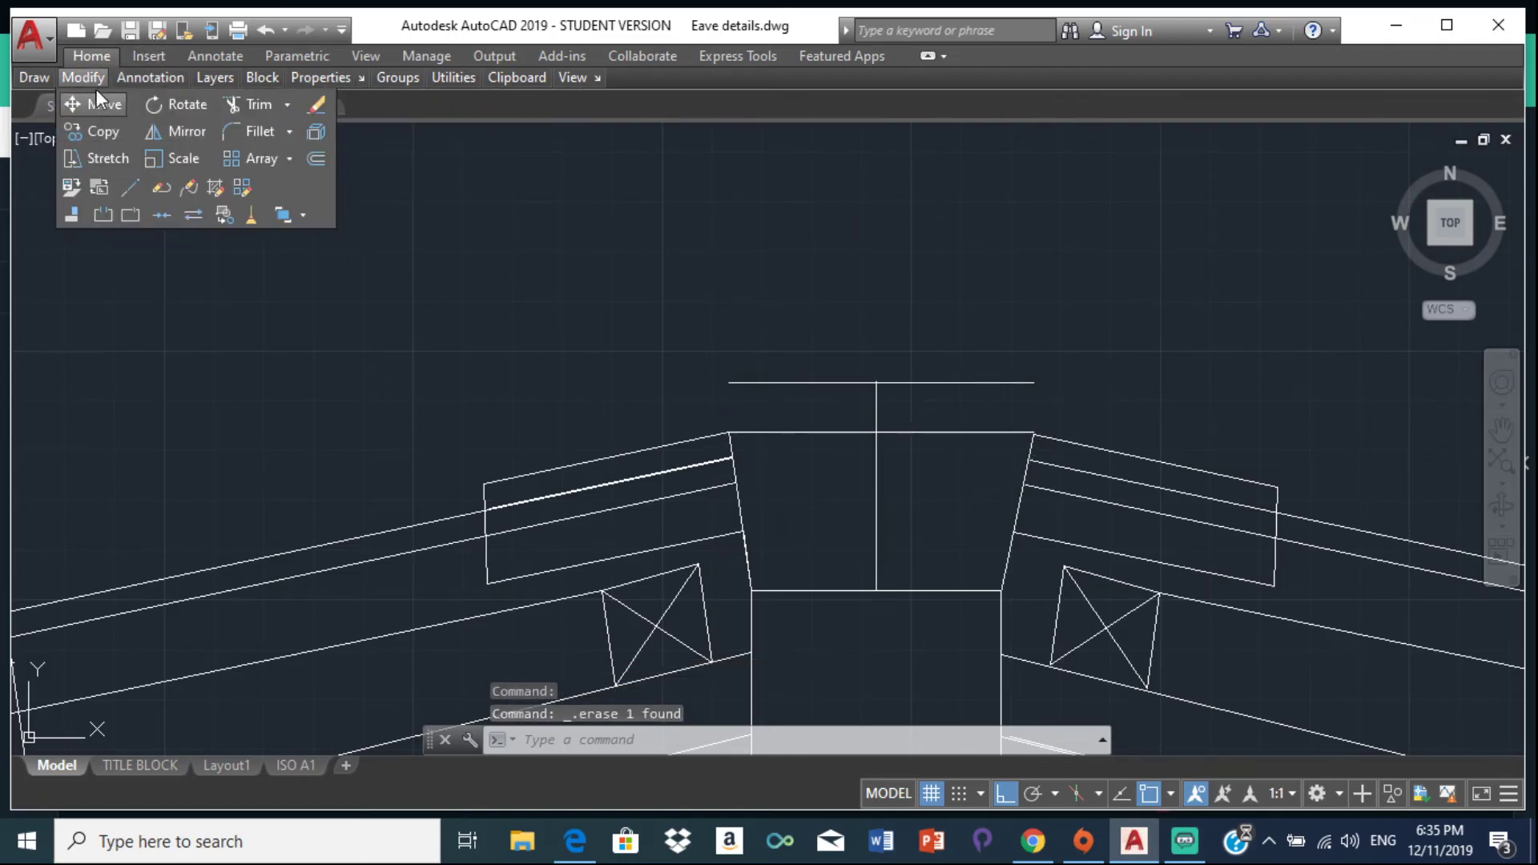
pyautogui.moveTo(24, 74)
pyautogui.click(134, 99)
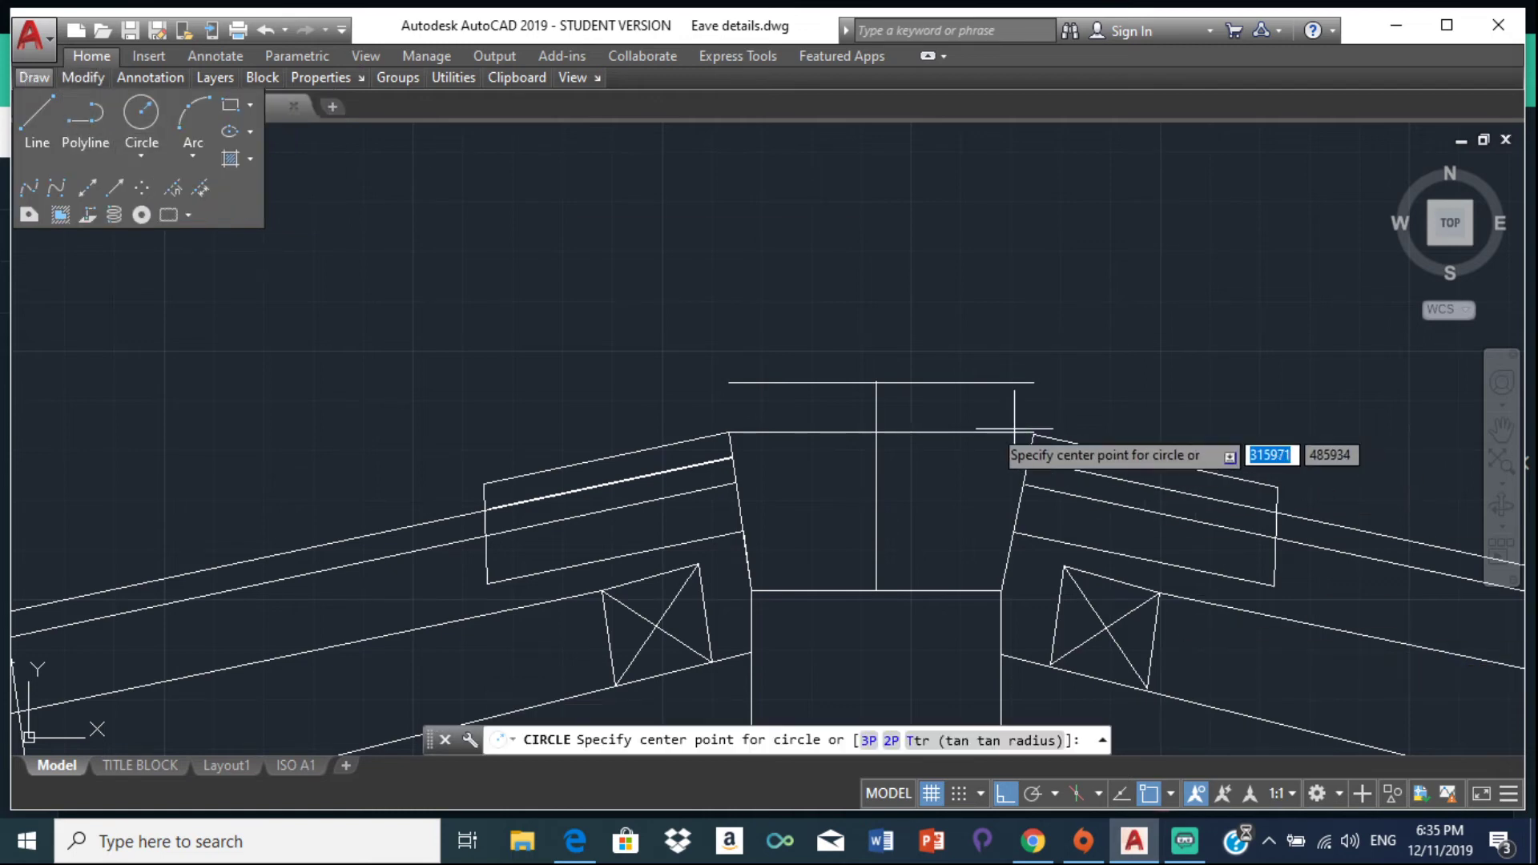
pyautogui.click(876, 382)
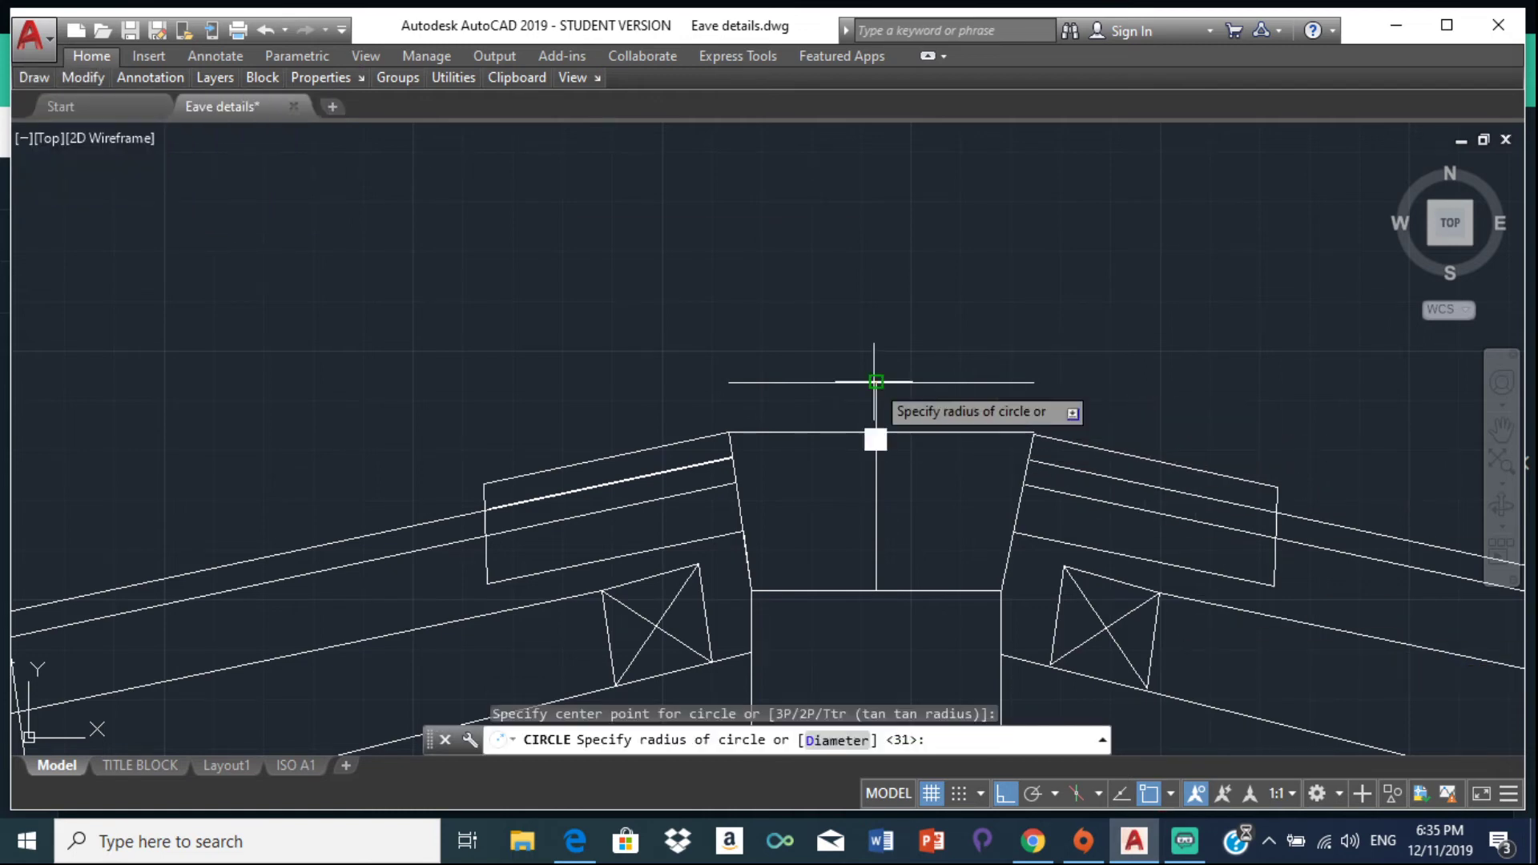
pyautogui.click(729, 382)
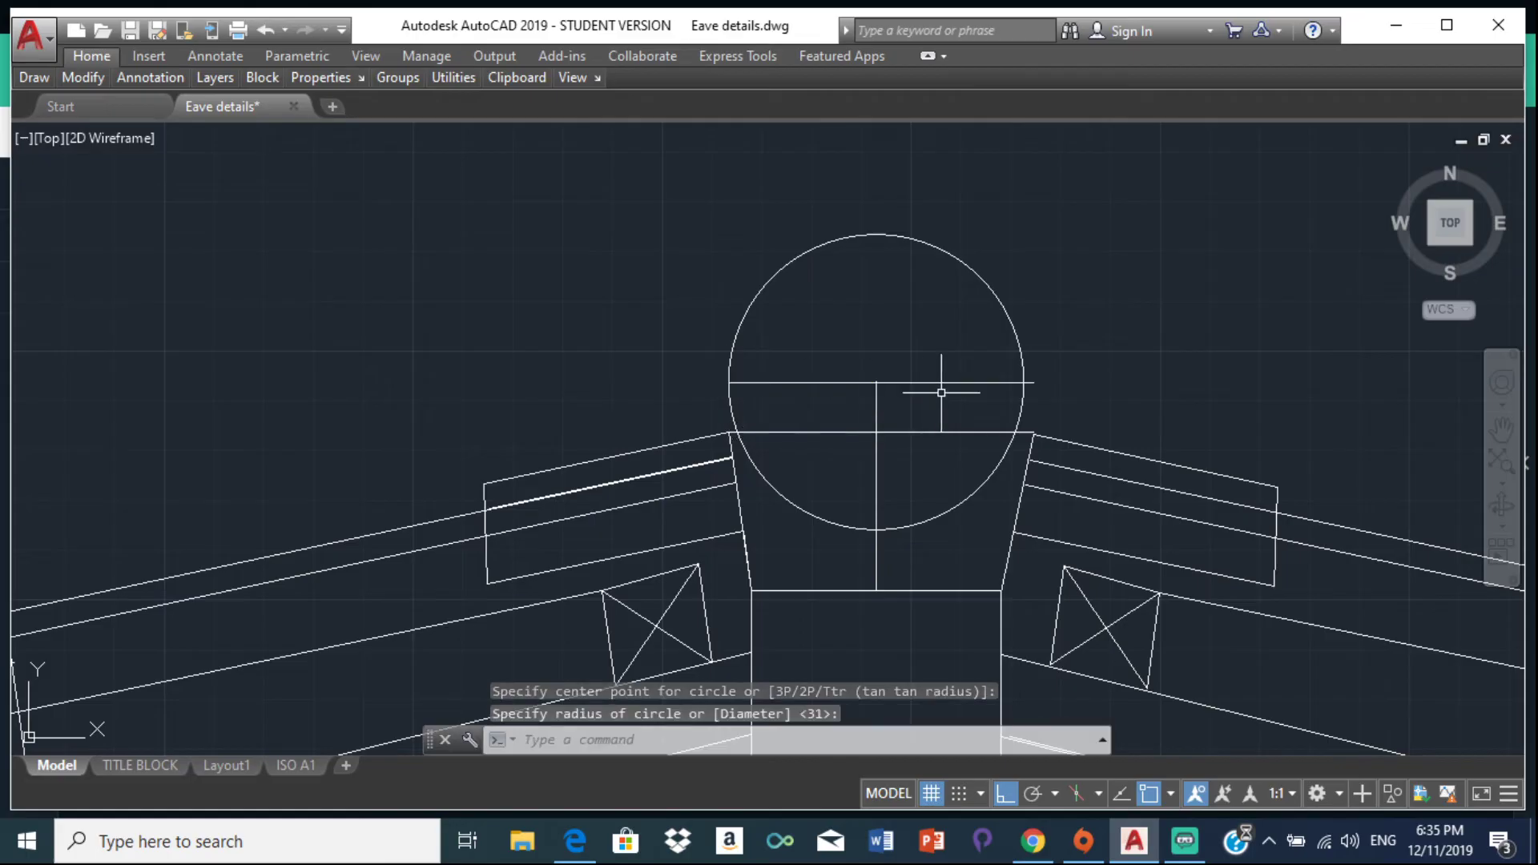
pyautogui.click(923, 382)
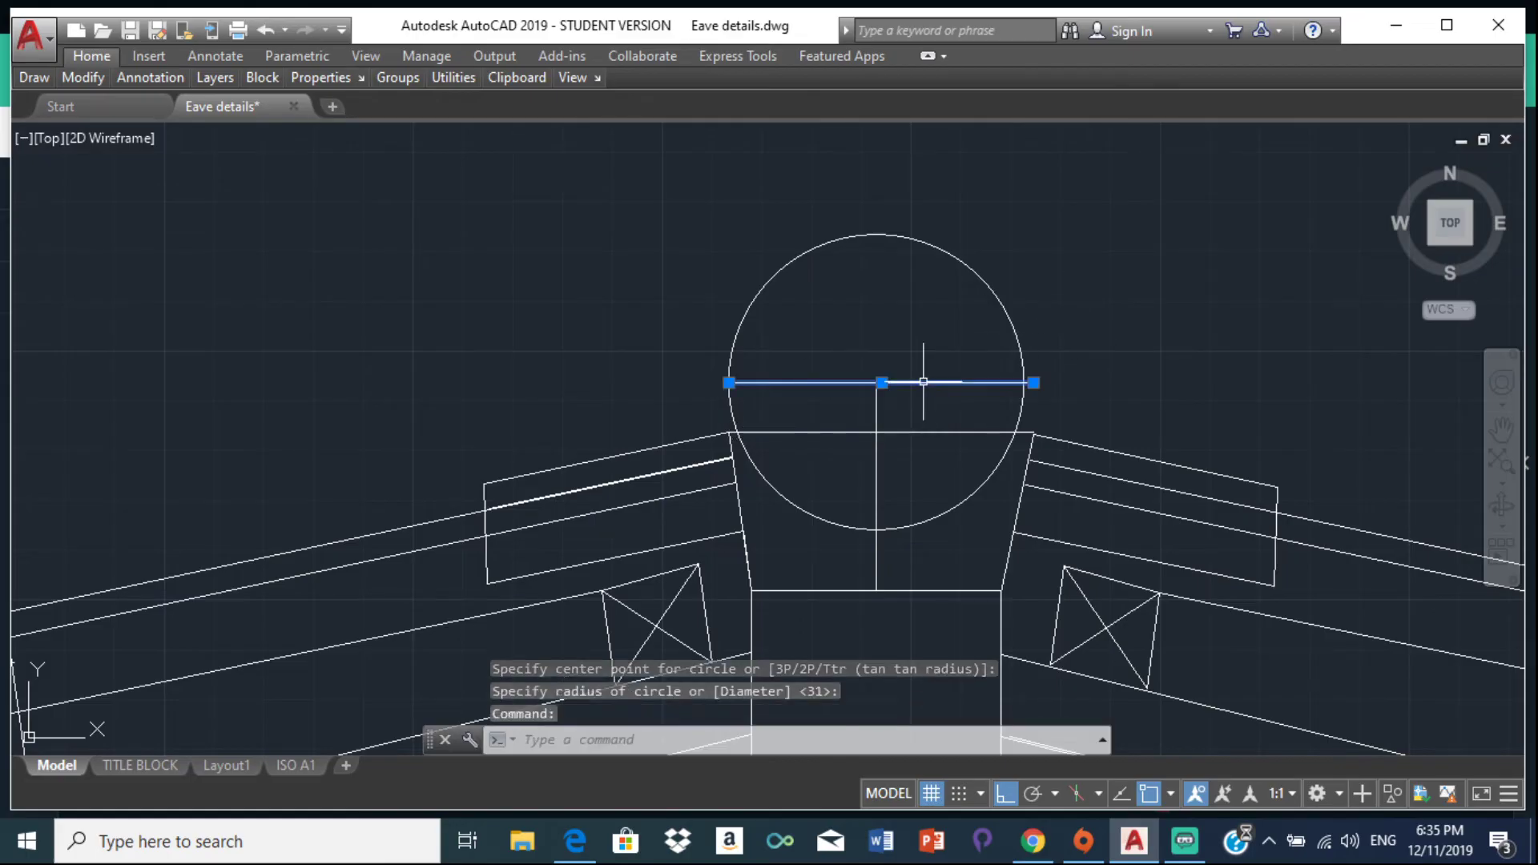
pyautogui.click(878, 409)
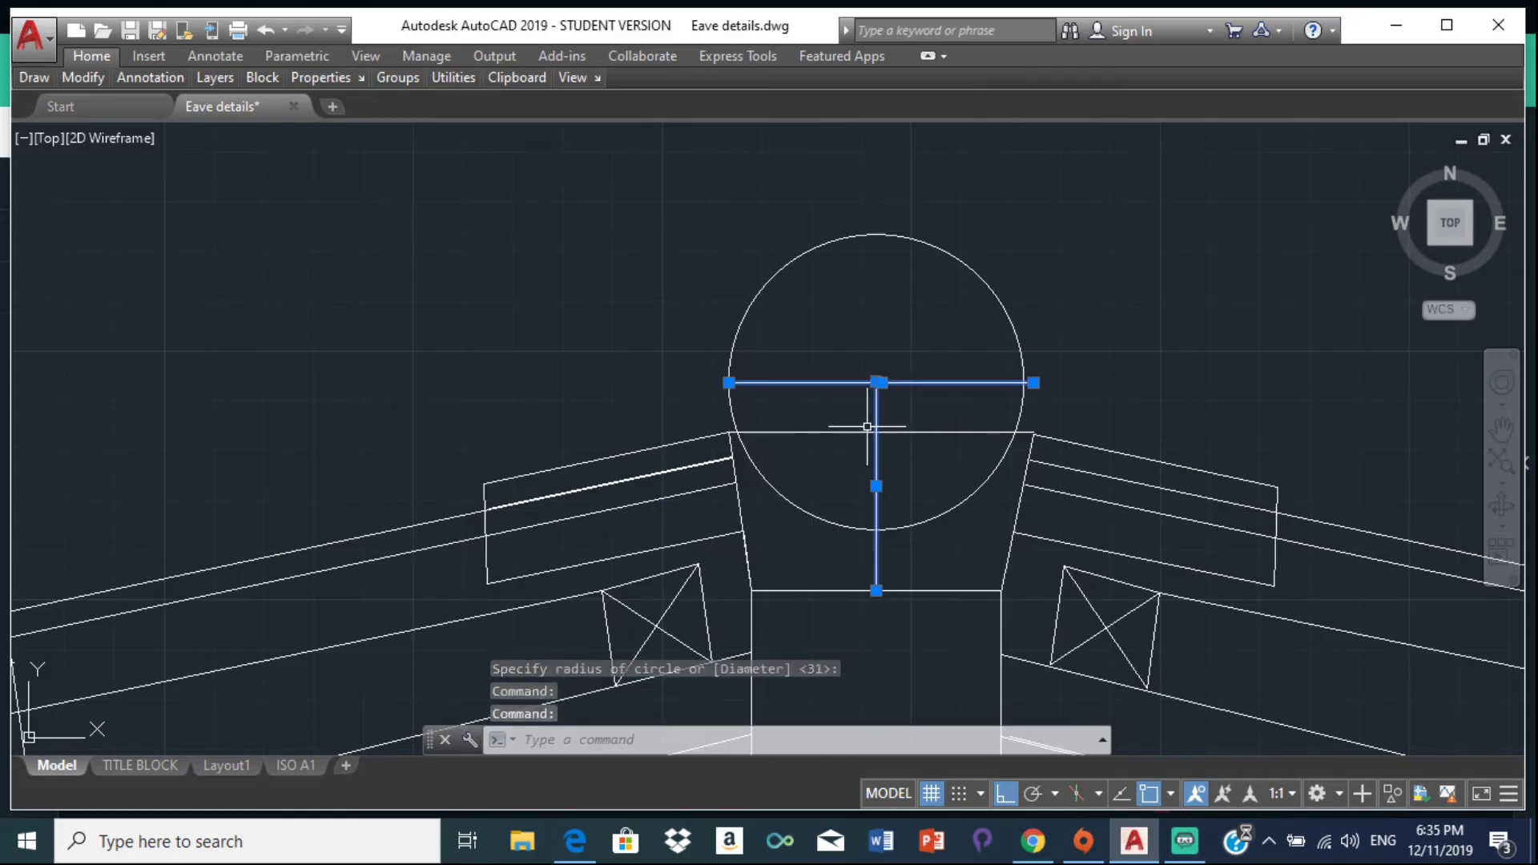
pyautogui.press('Escape')
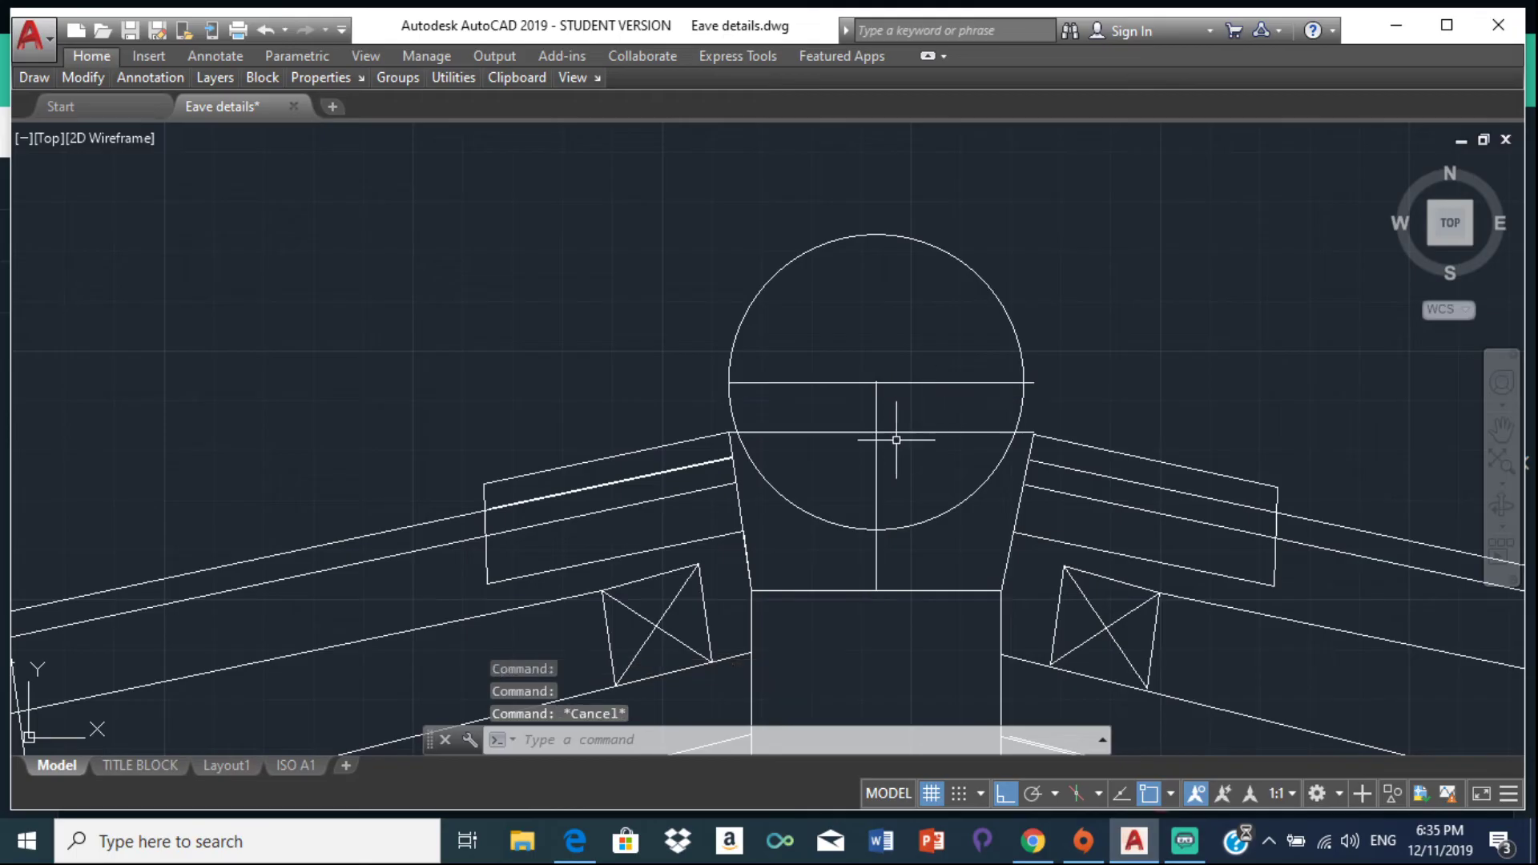
# Step: Erase the lower horizontal line between the tile corners together with the vertical centre line
pyautogui.click(844, 433)
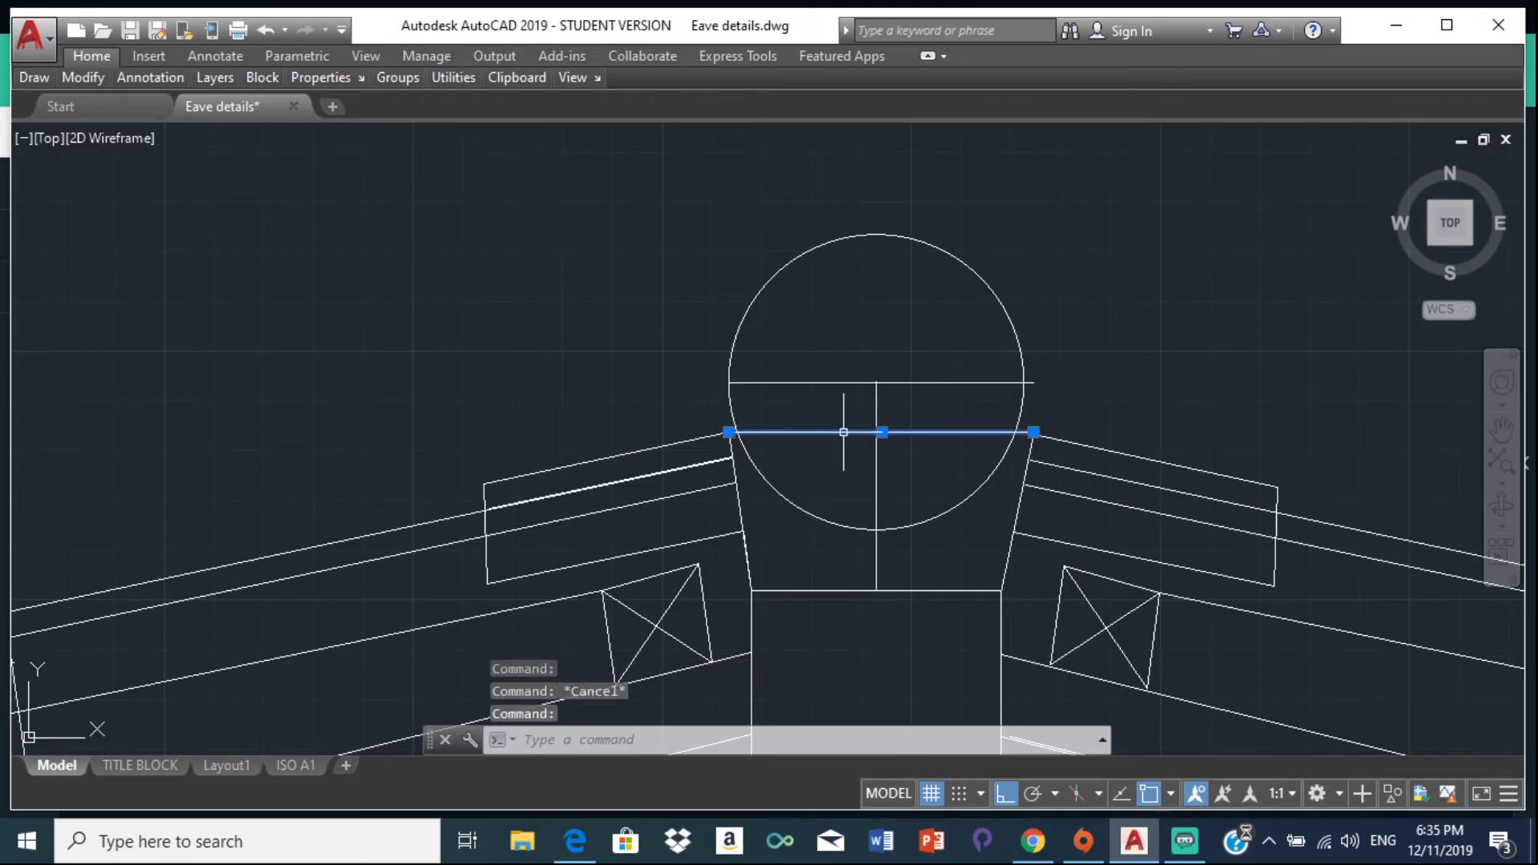
pyautogui.click(881, 454)
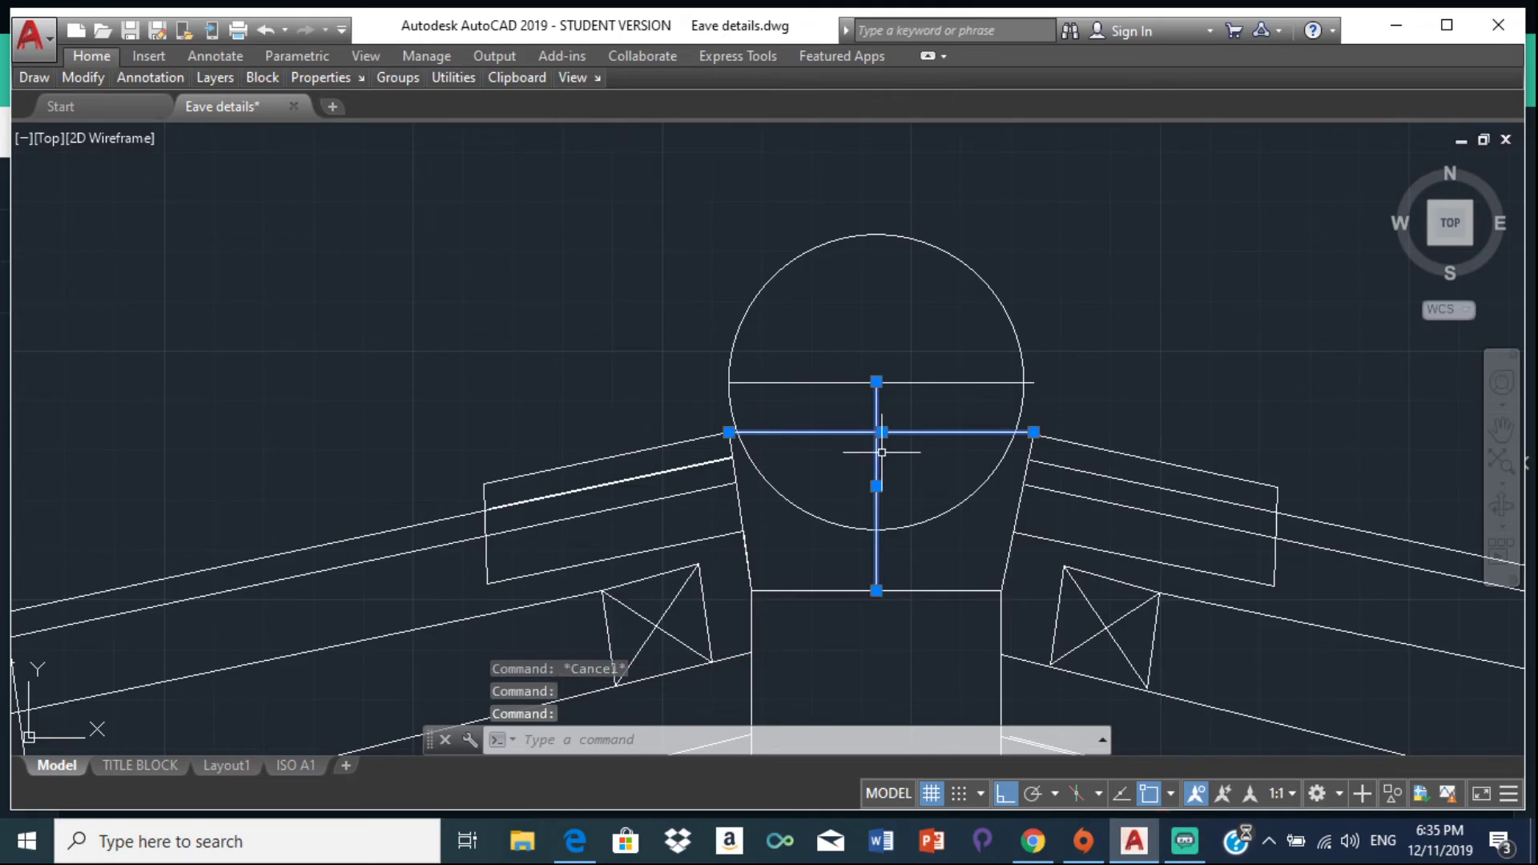
pyautogui.press('Delete')
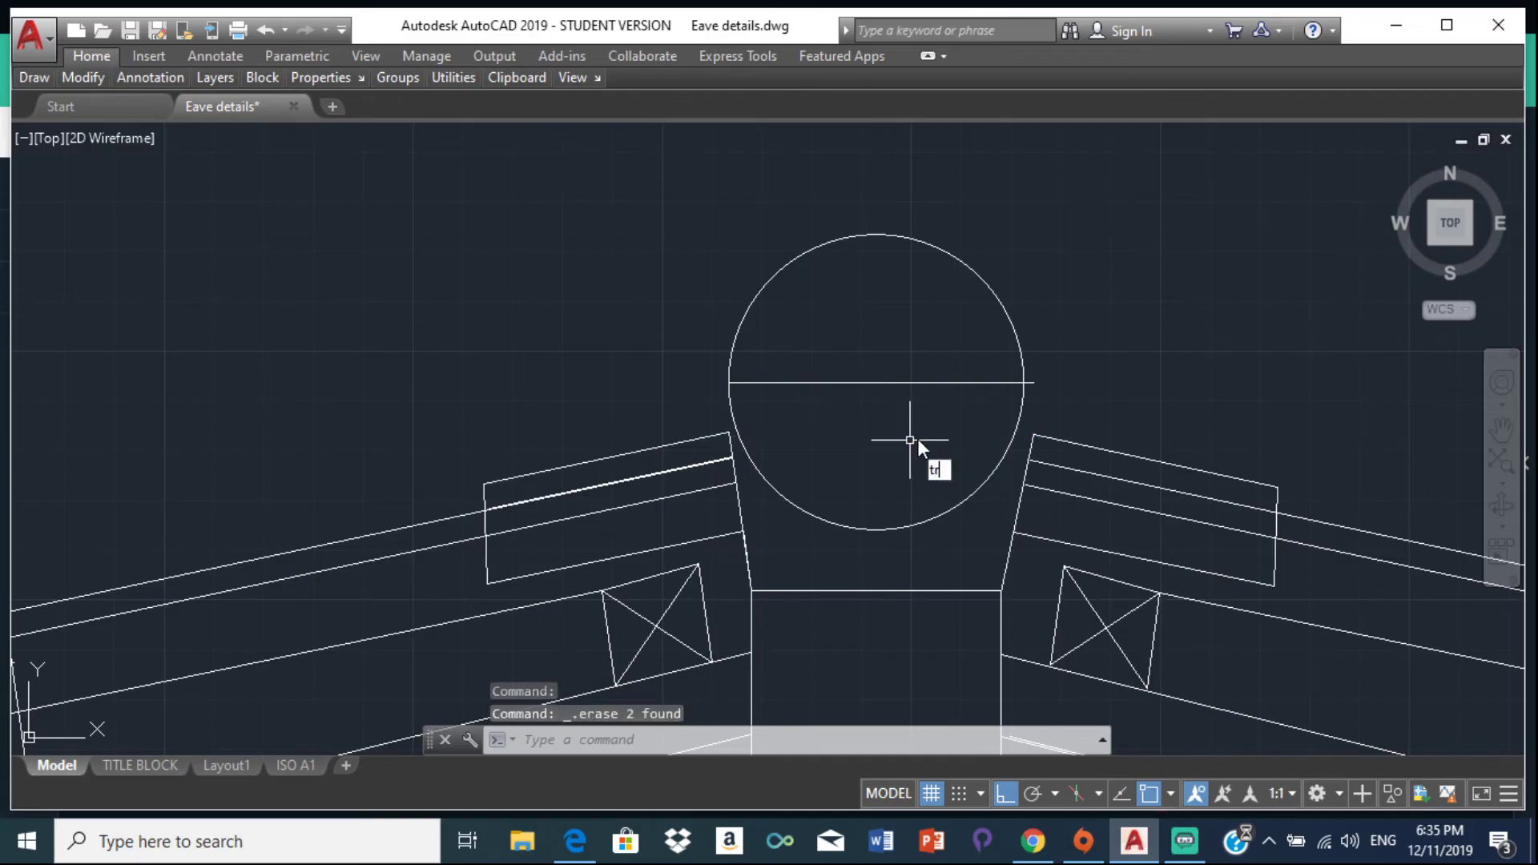
# Step: Trim away the circle's lower half and the horizontal line's overhang beyond the circle
pyautogui.press('Return')
pyautogui.press('Return')
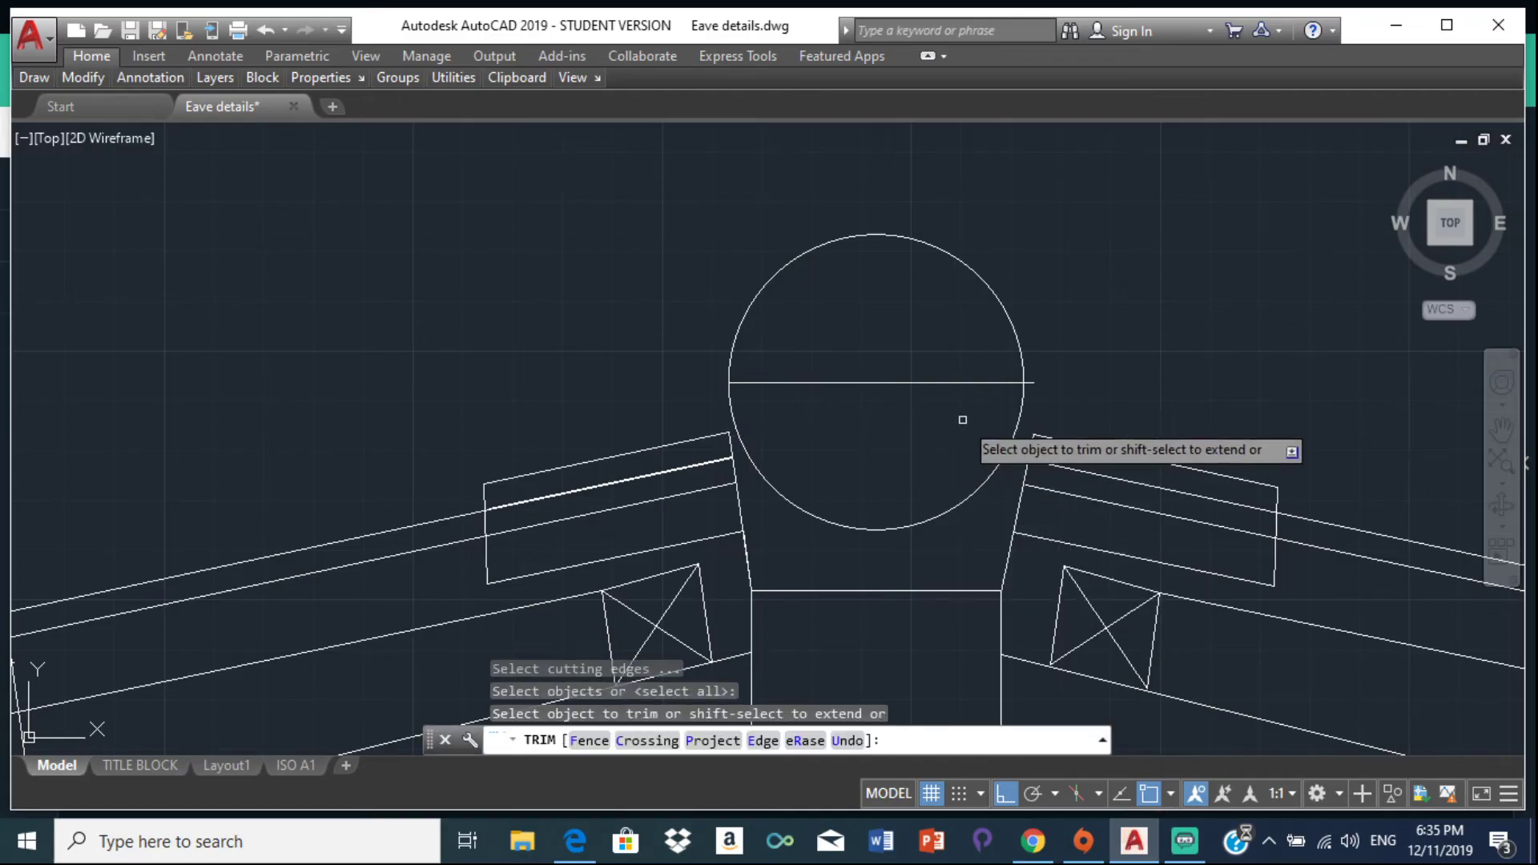
pyautogui.click(1023, 392)
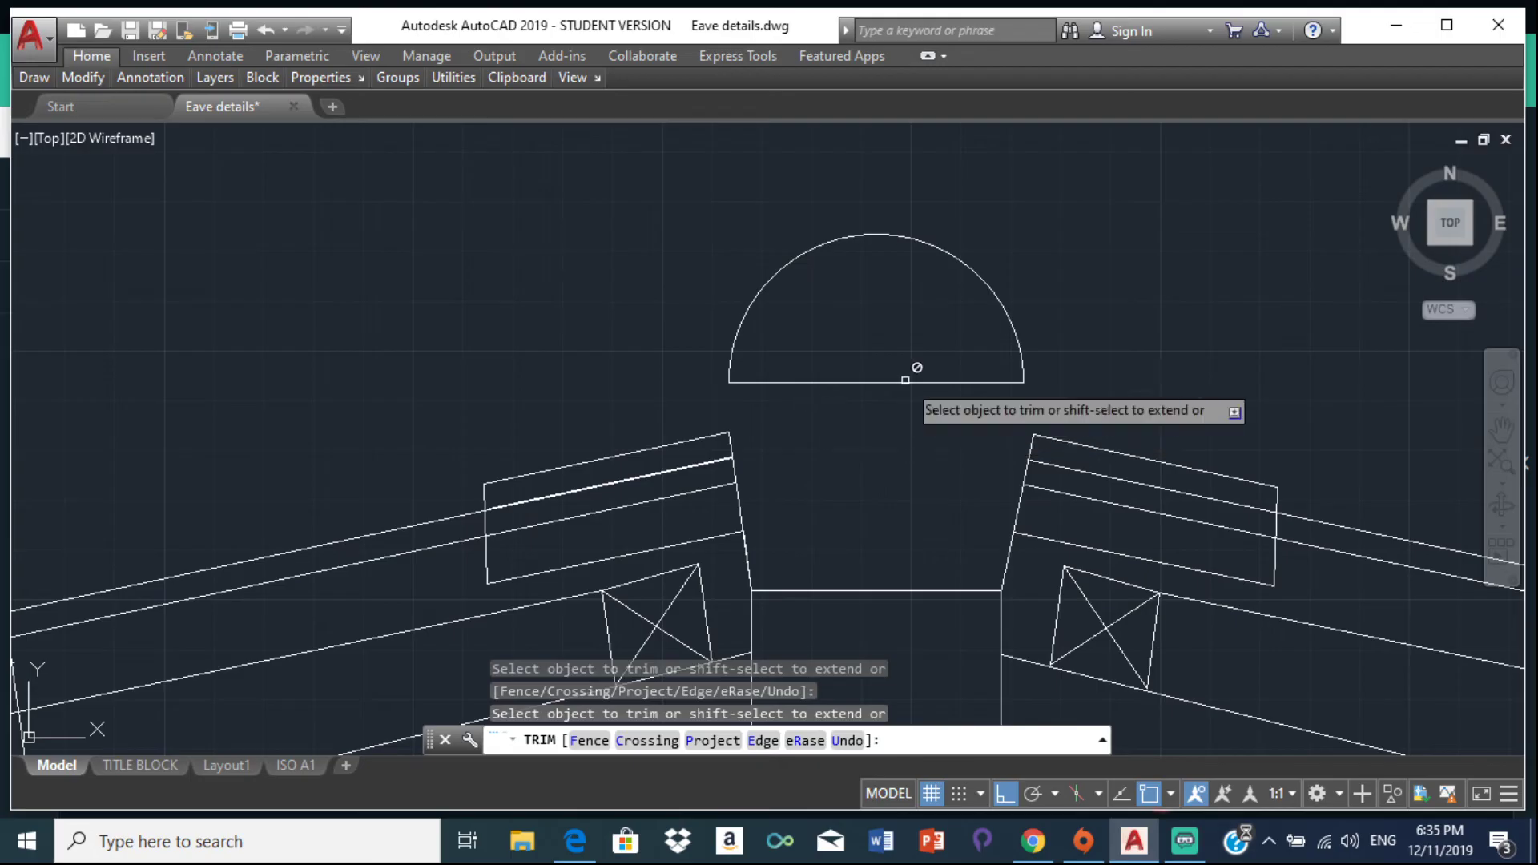
pyautogui.press('Escape')
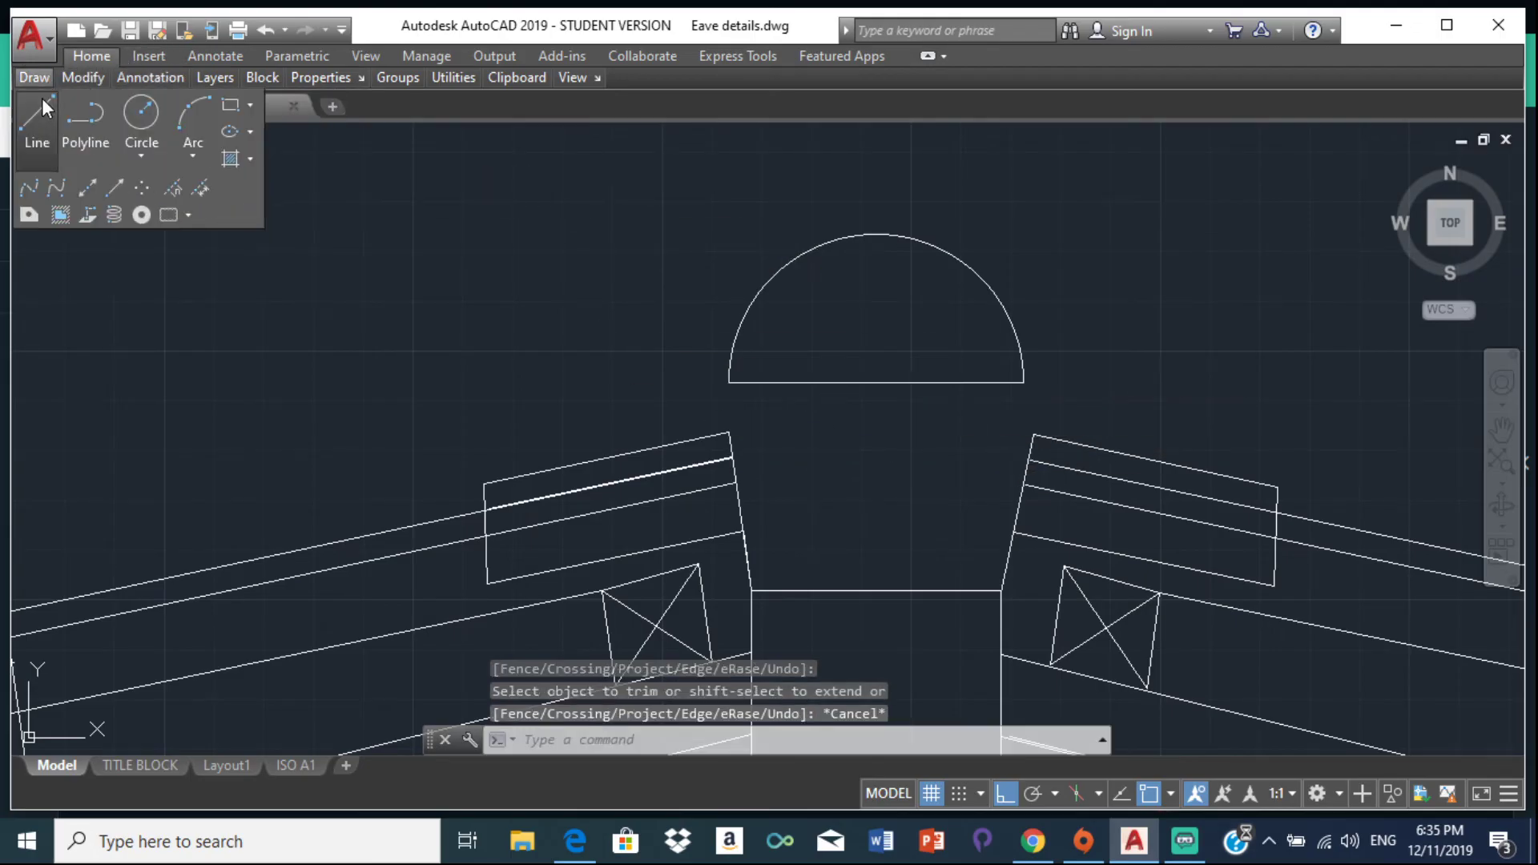
# Step: Start a line, switch from ortho to polar tracking, and accept the polar angle settings
pyautogui.click(42, 100)
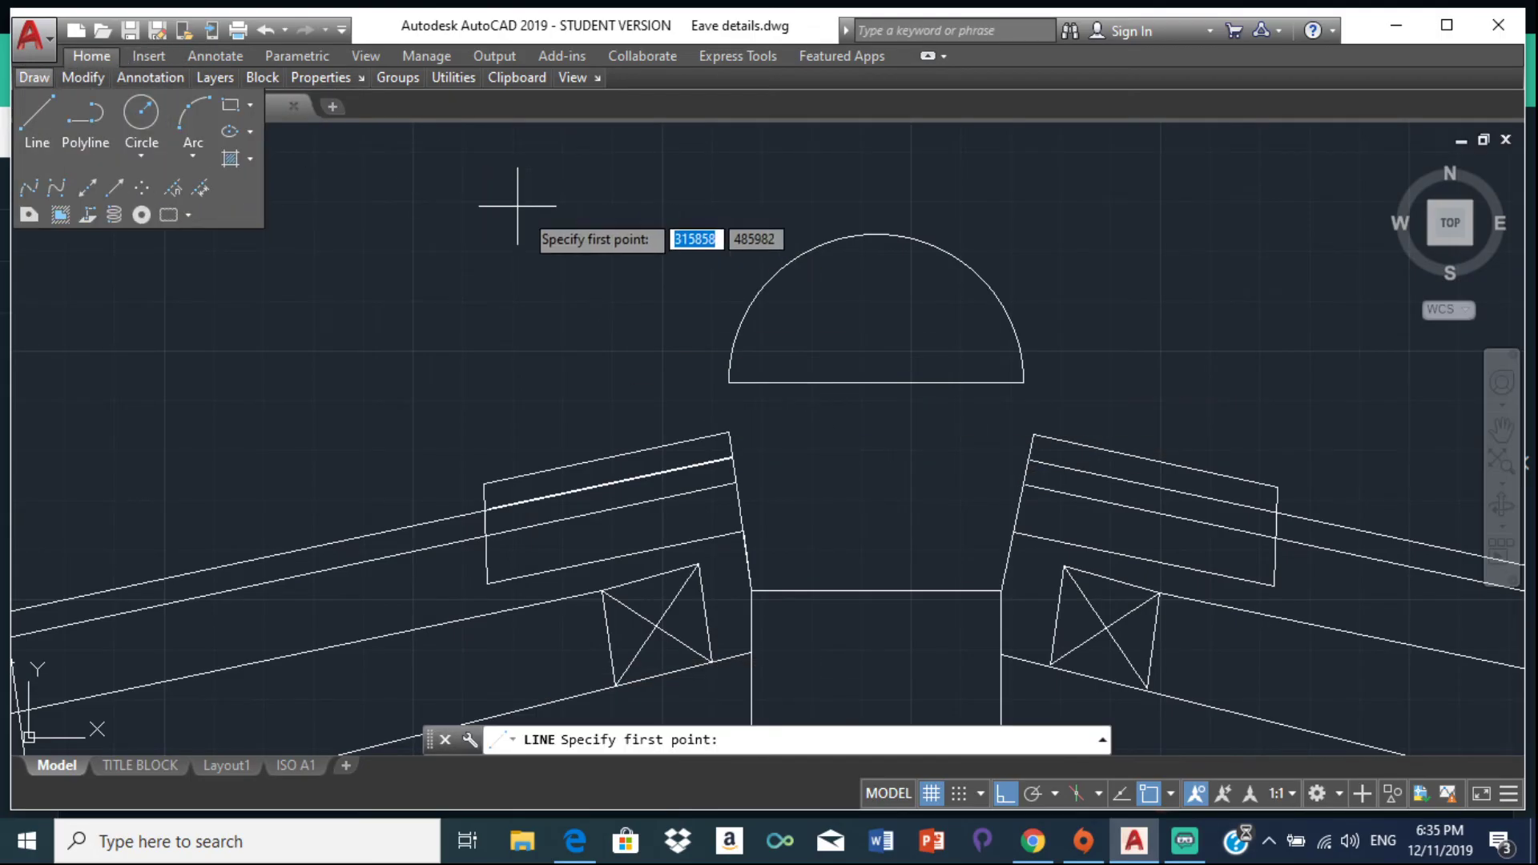
pyautogui.click(1033, 794)
pyautogui.click(1054, 794)
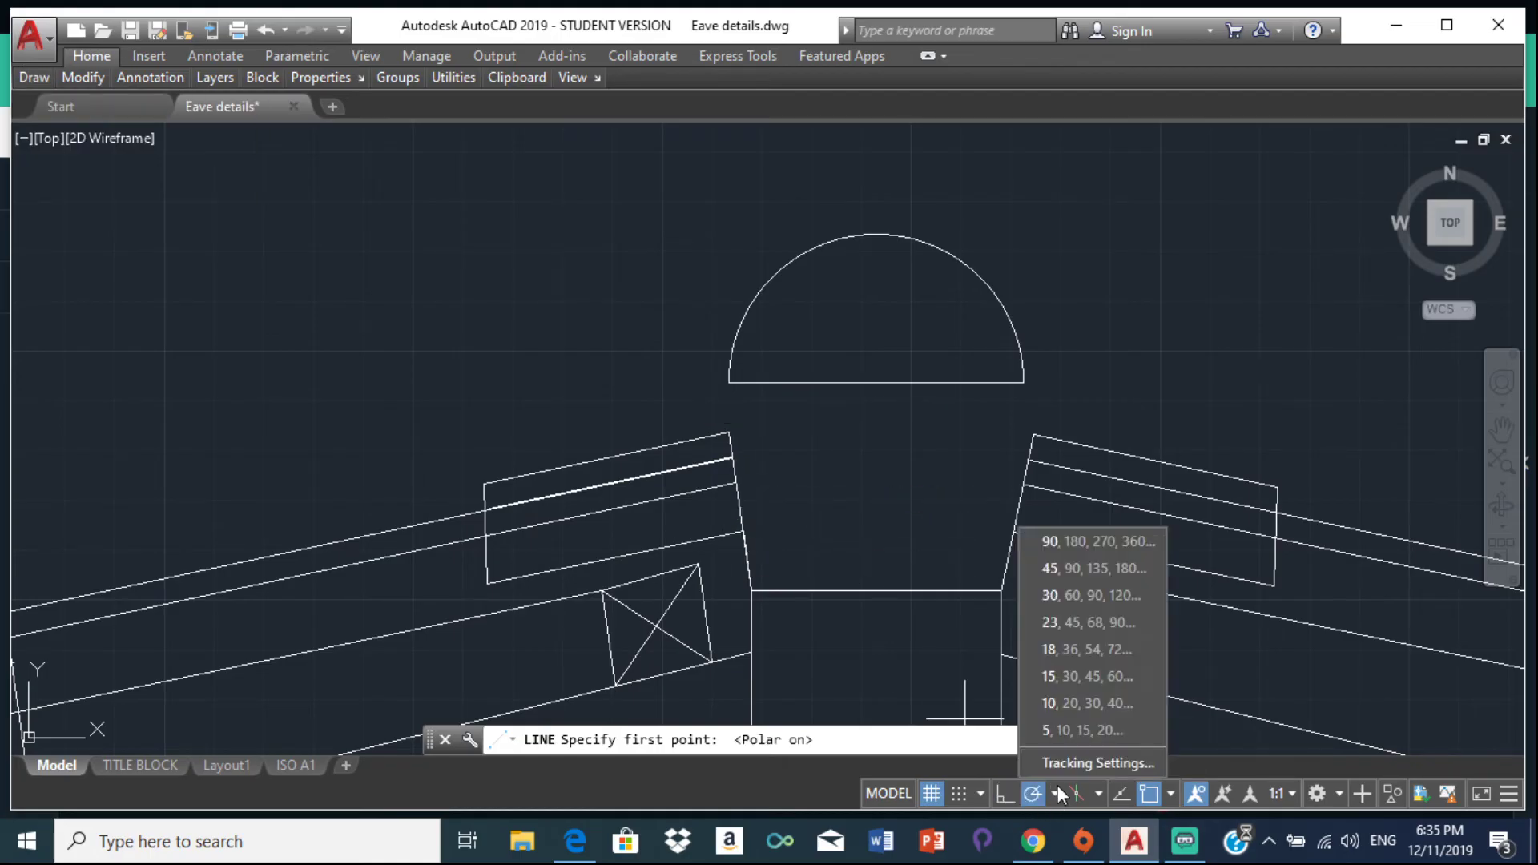
pyautogui.click(750, 569)
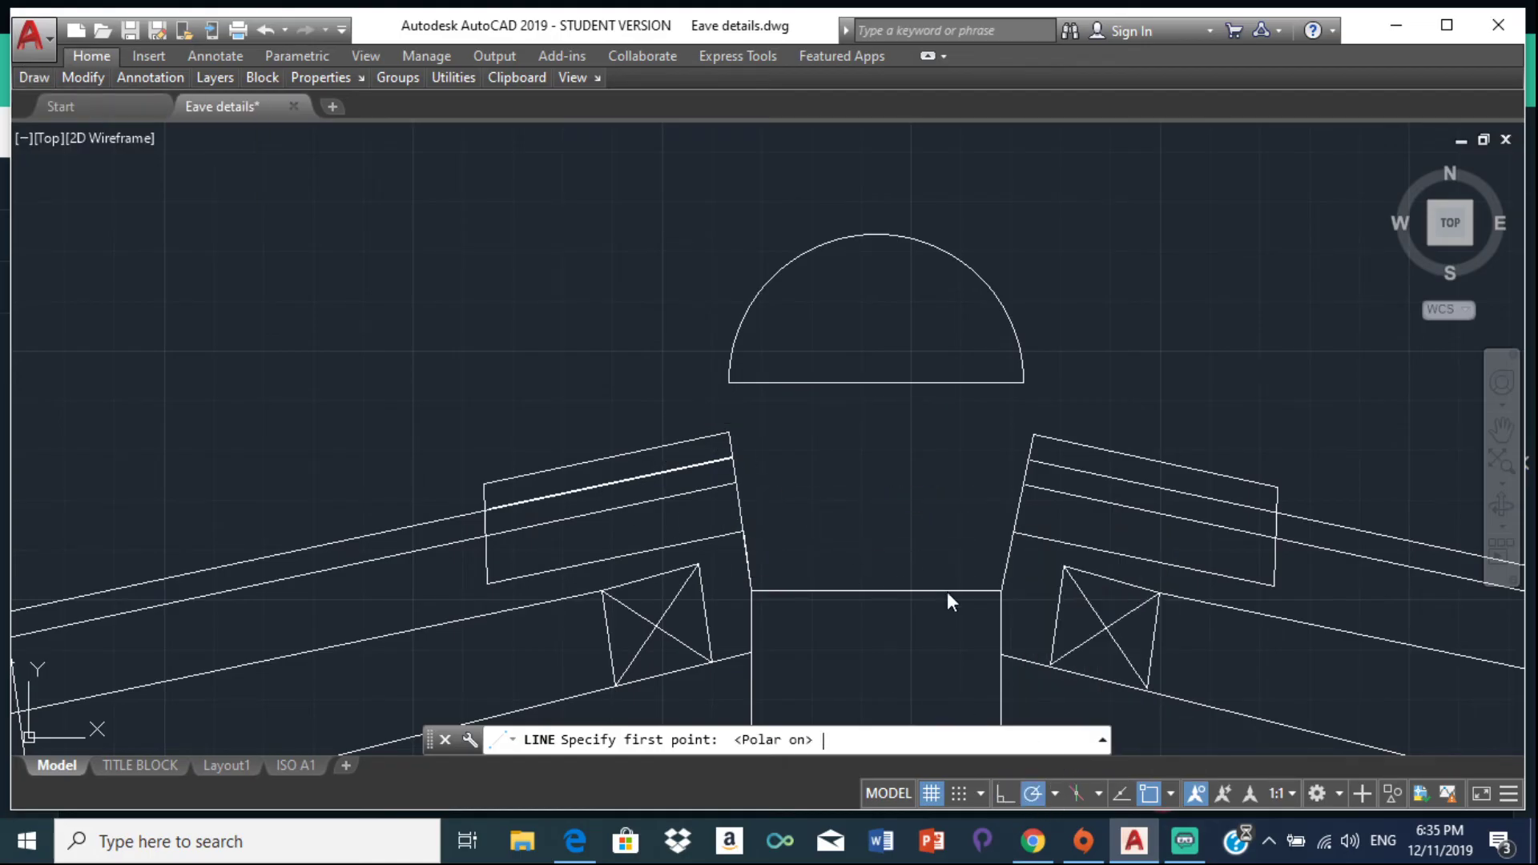
pyautogui.click(1055, 794)
pyautogui.click(1055, 773)
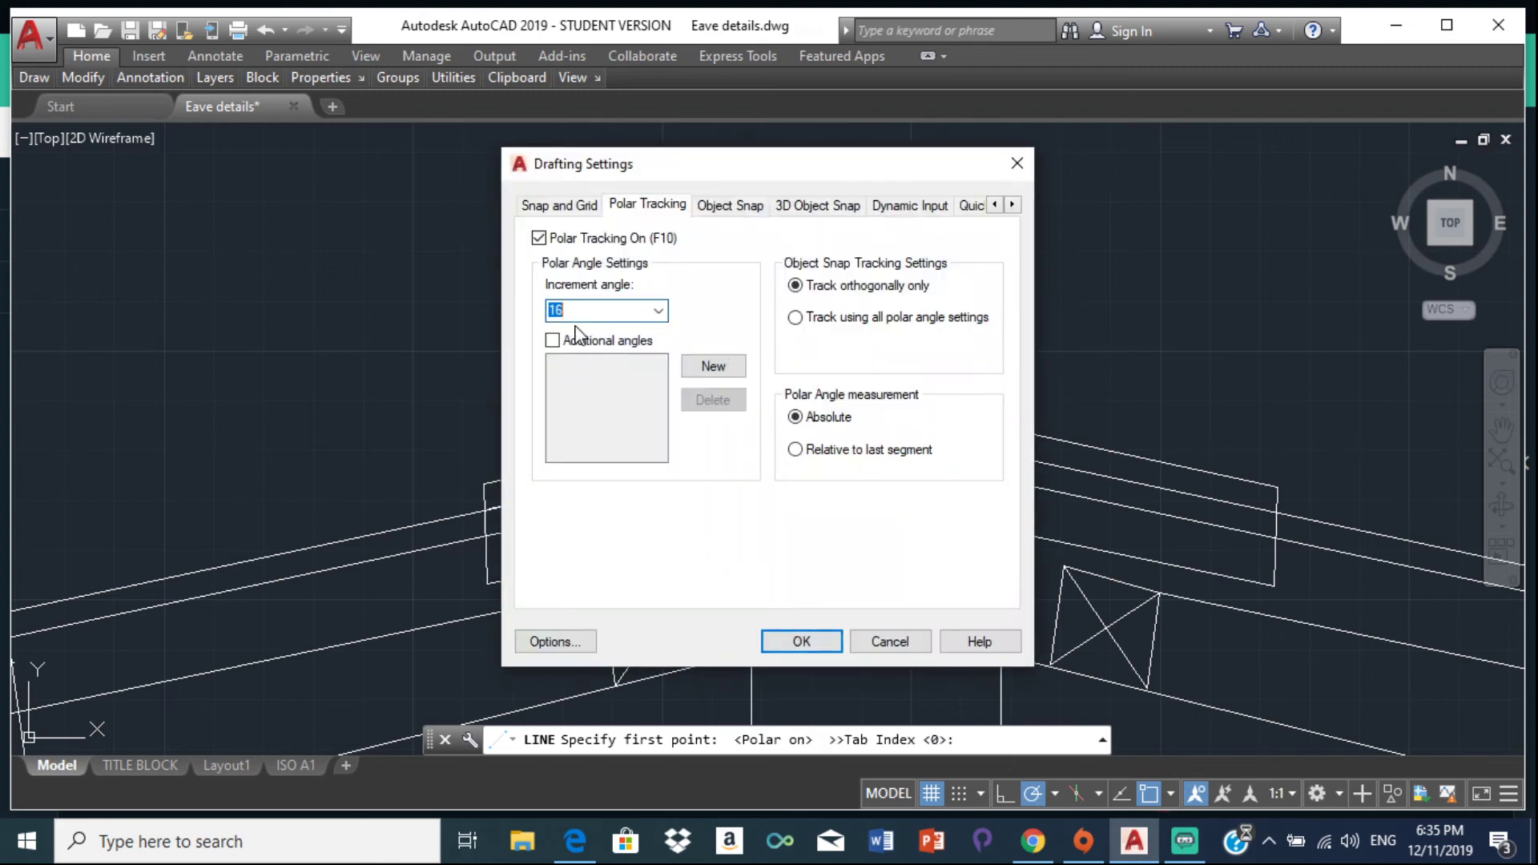
pyautogui.click(799, 641)
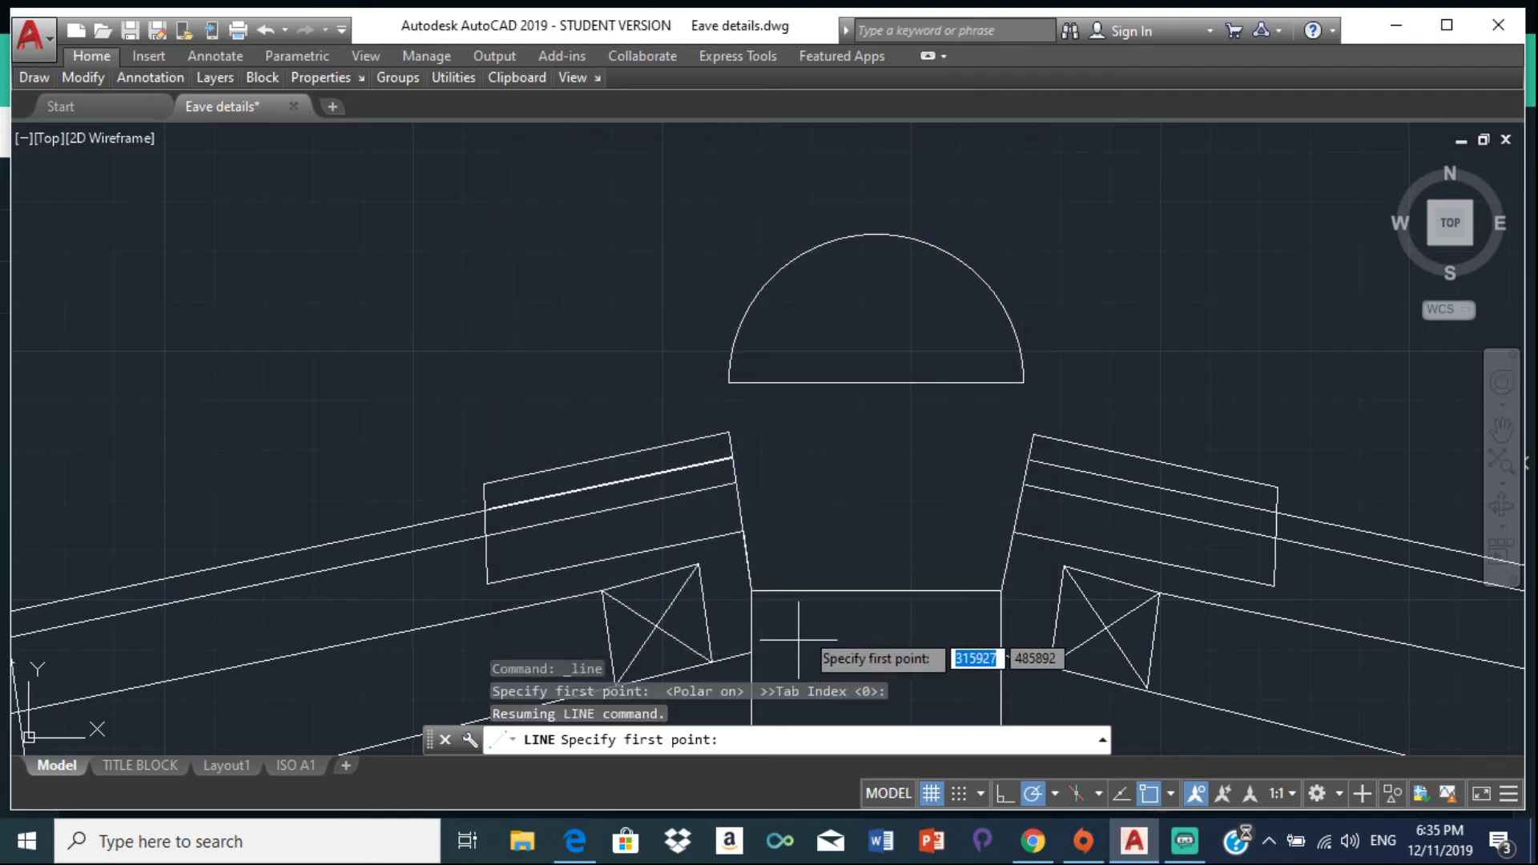
# Step: Draw a 50-unit line from the semicircle's left end, sloping down above the left roof tile
pyautogui.click(729, 382)
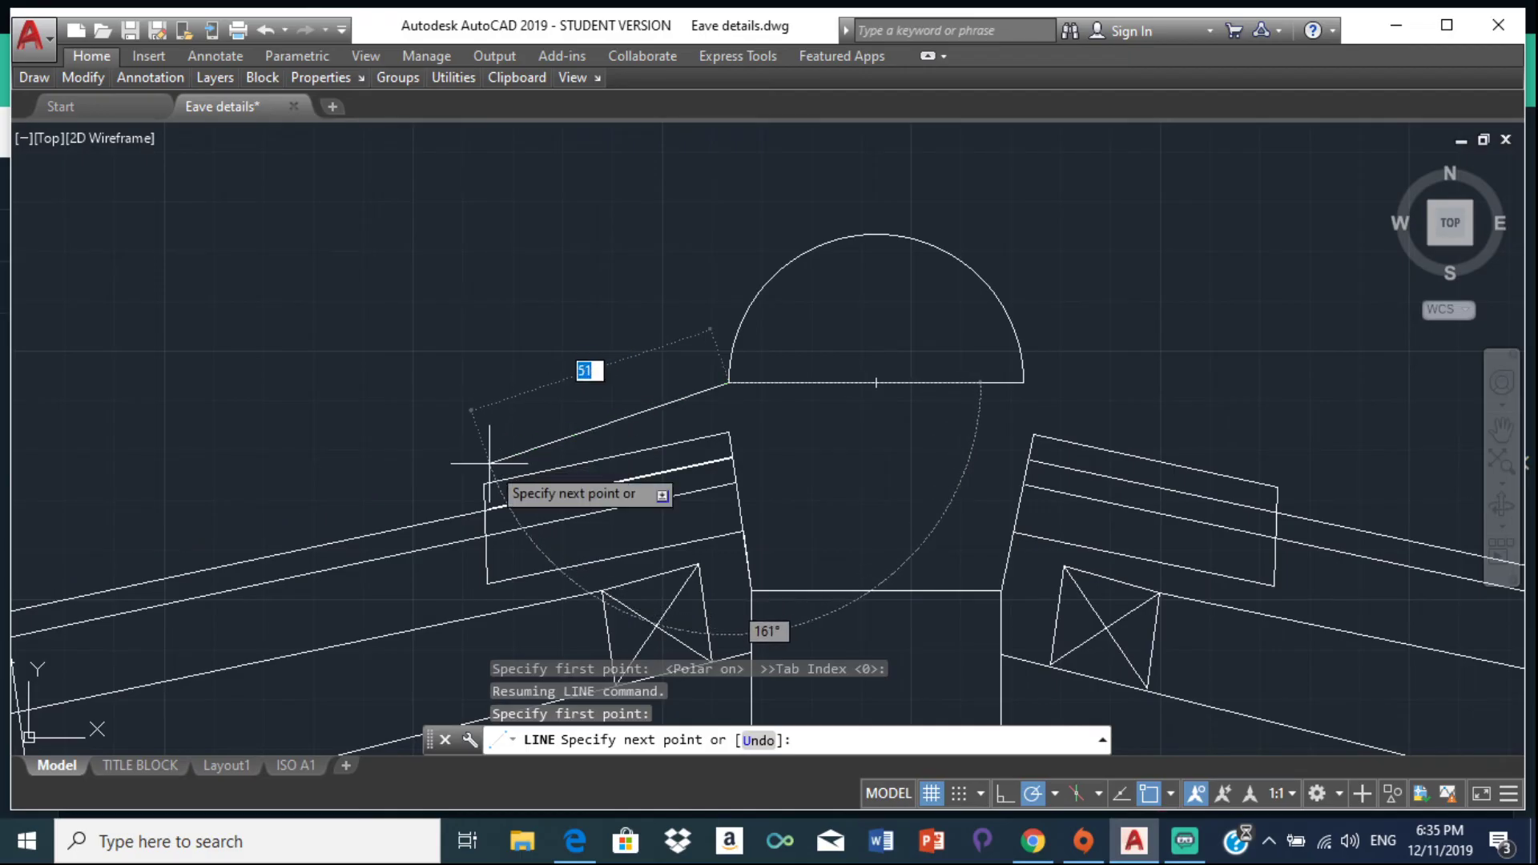
pyautogui.write('50')
pyautogui.press('Return')
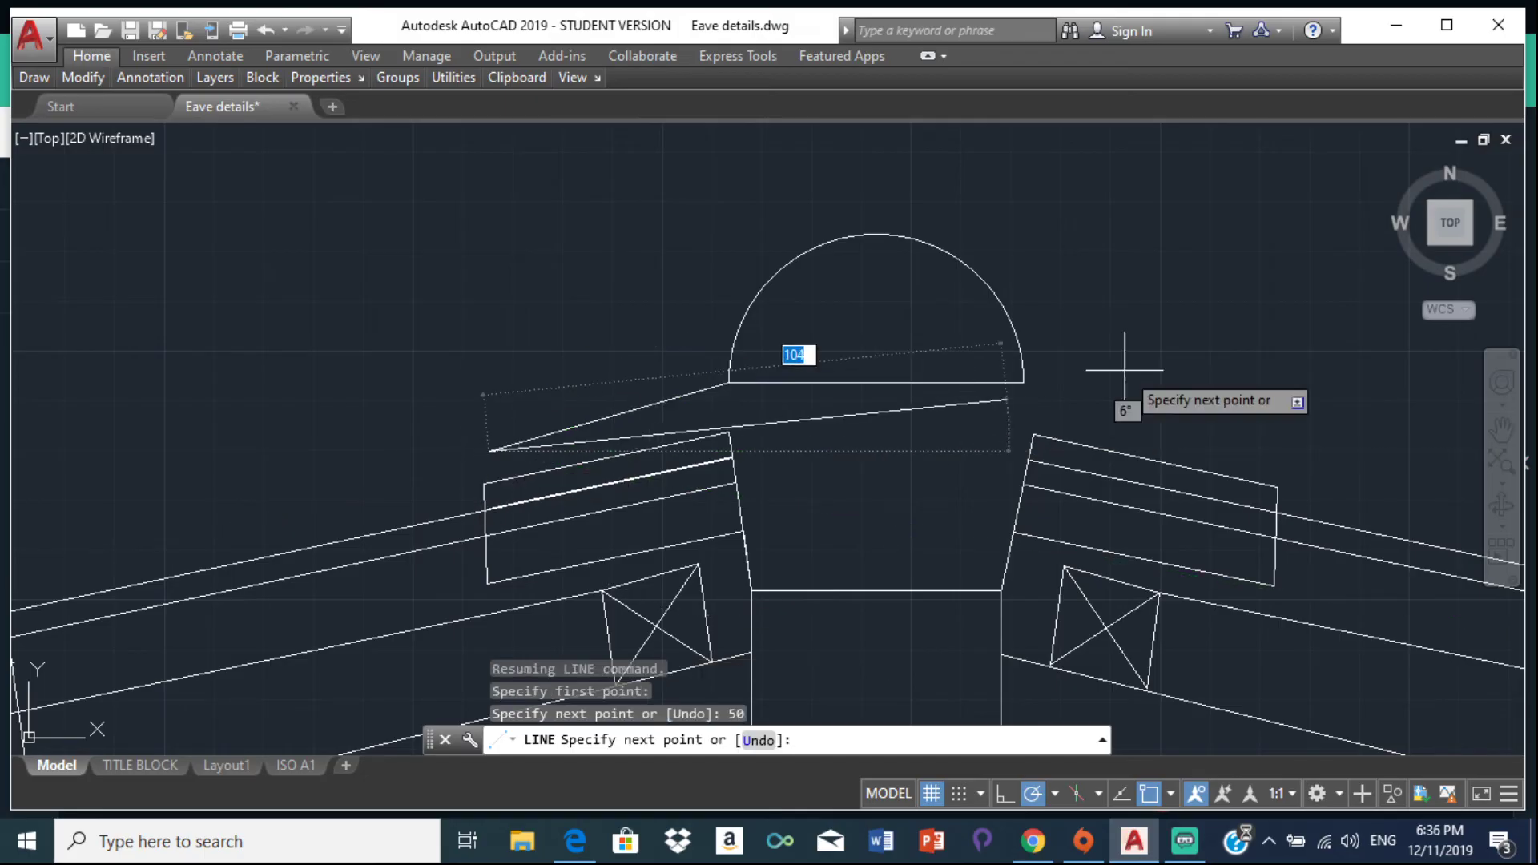
pyautogui.press('Escape')
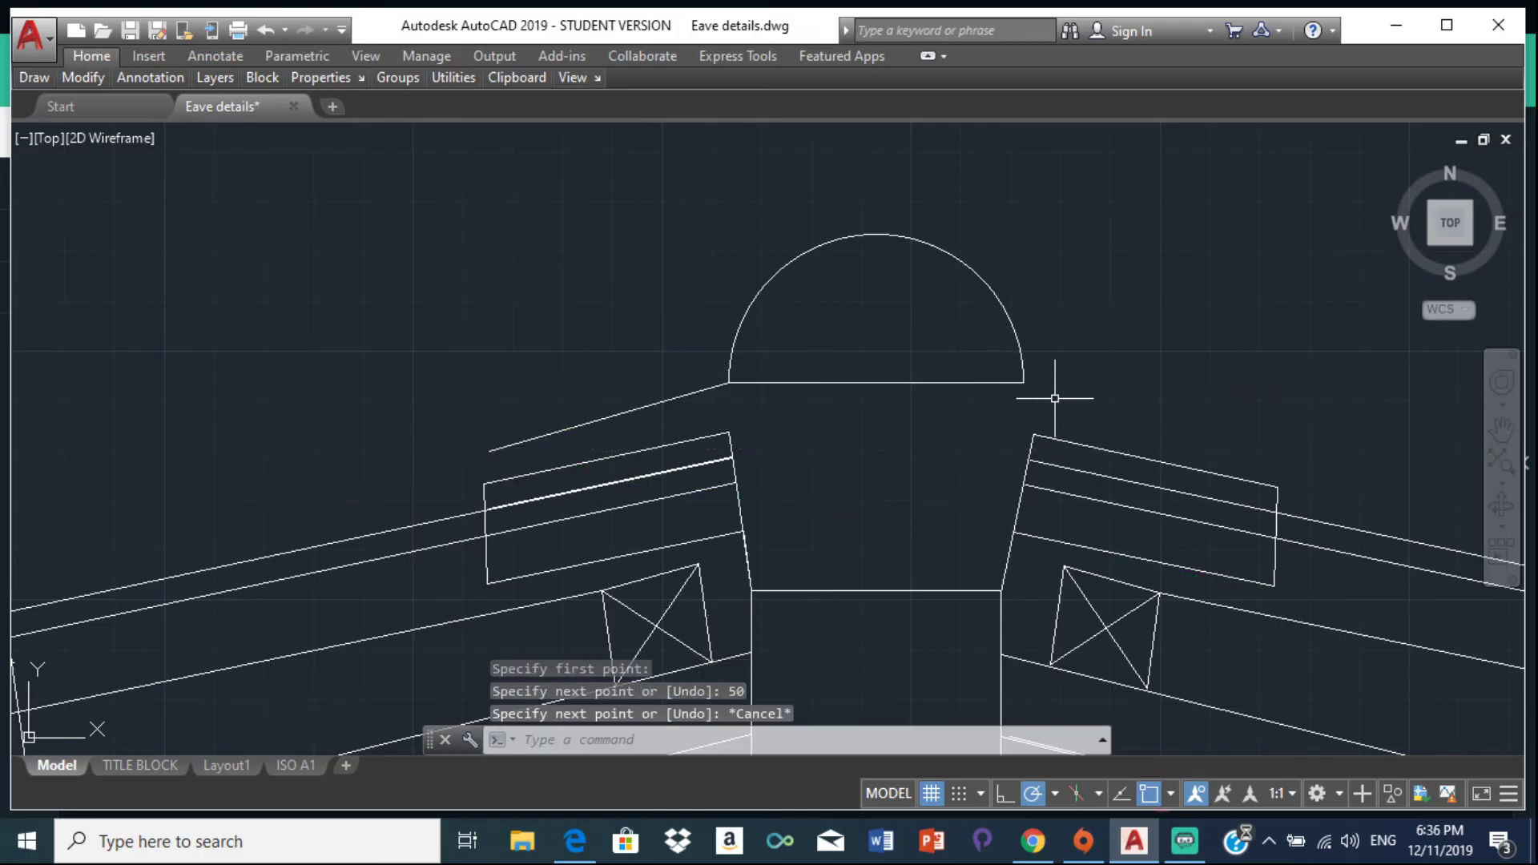
pyautogui.press('Return')
pyautogui.click(1023, 383)
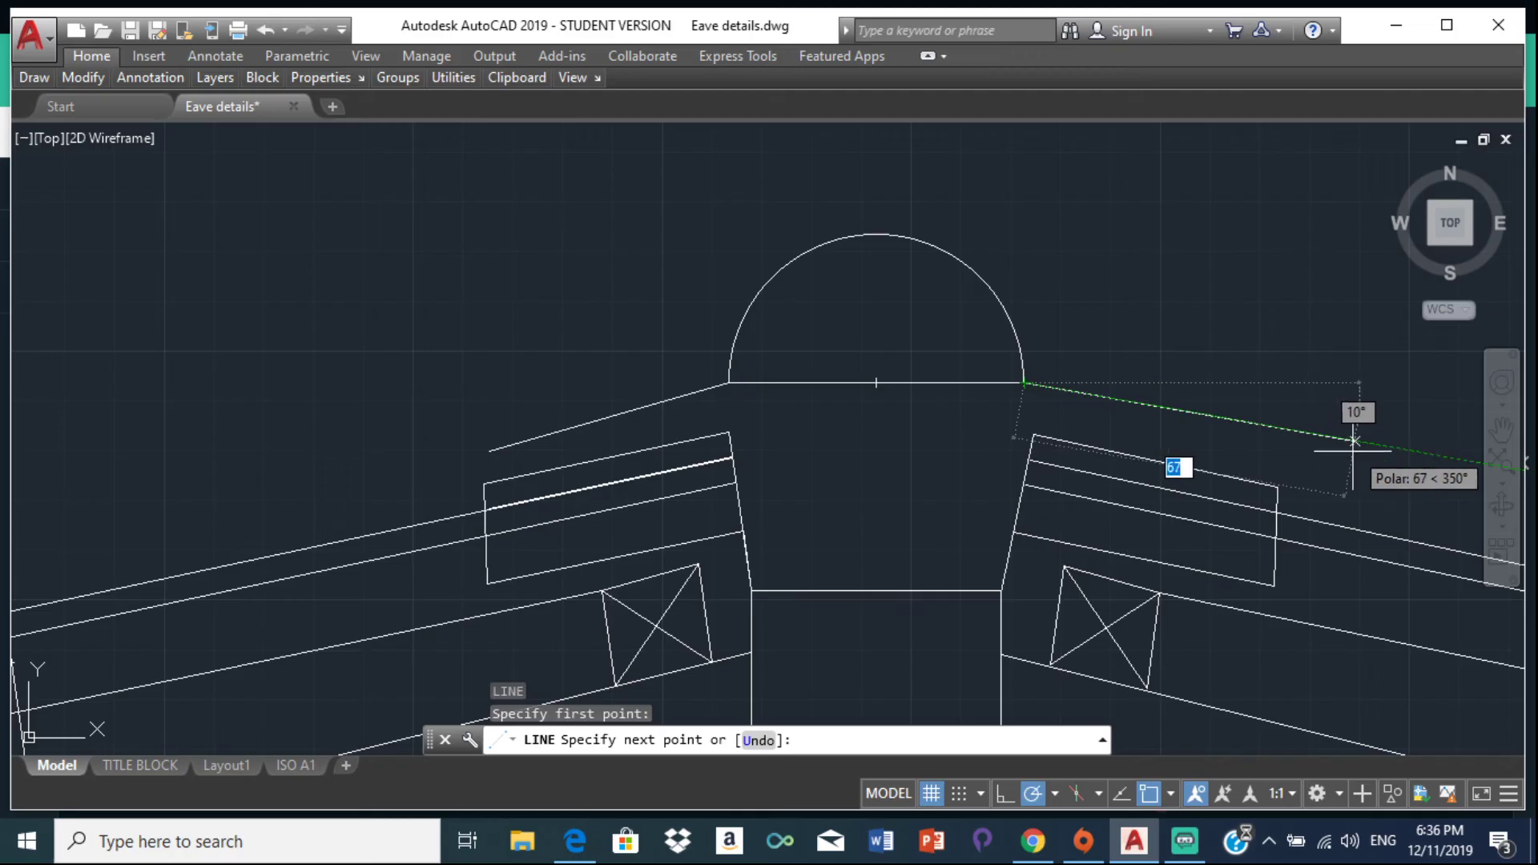
pyautogui.scroll(-2, 1352, 440)
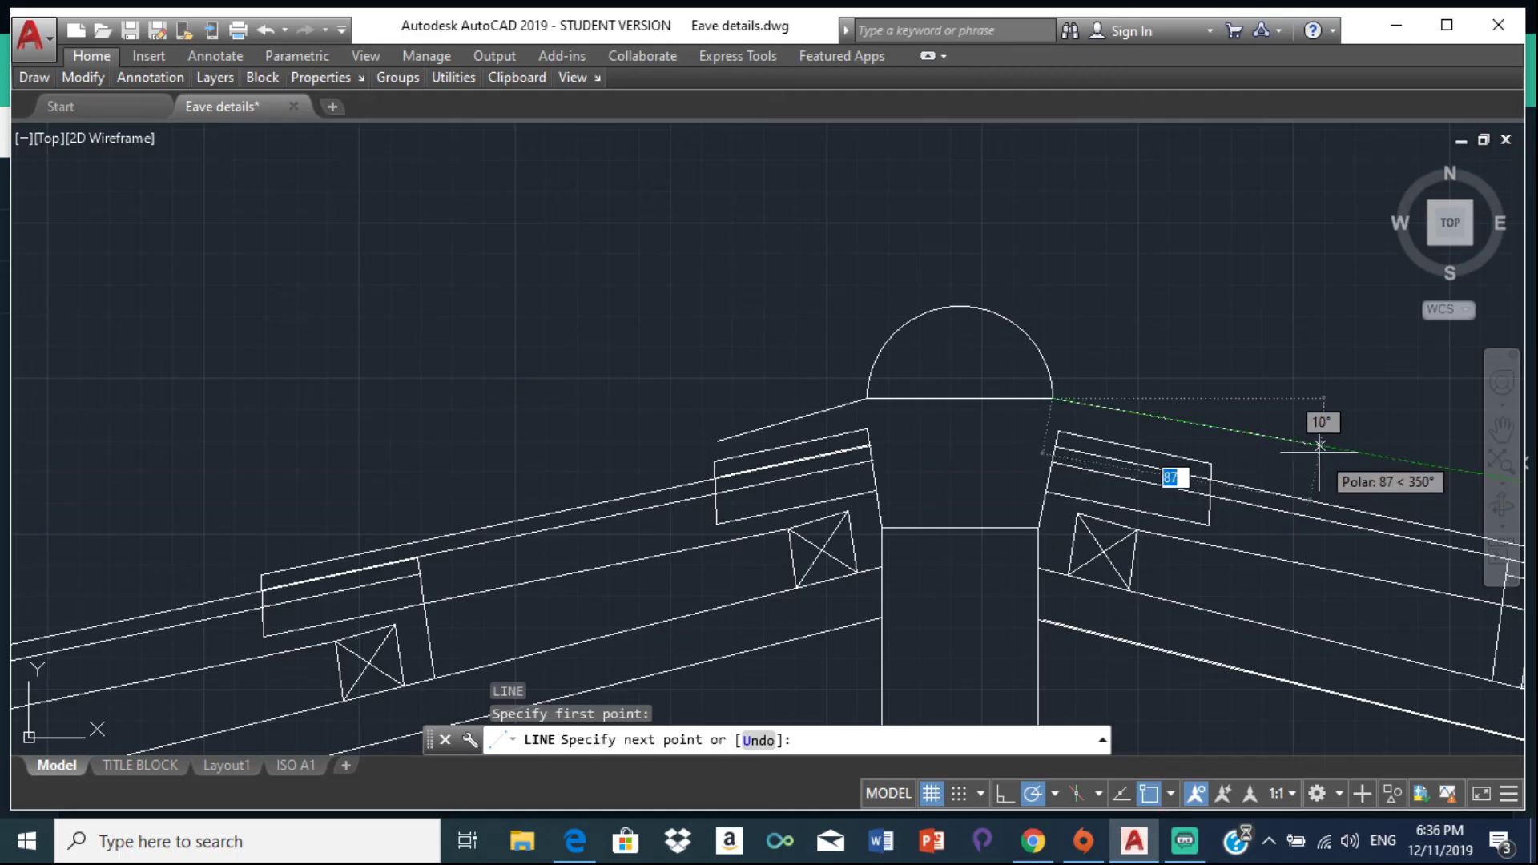
pyautogui.scroll(-2, 1193, 496)
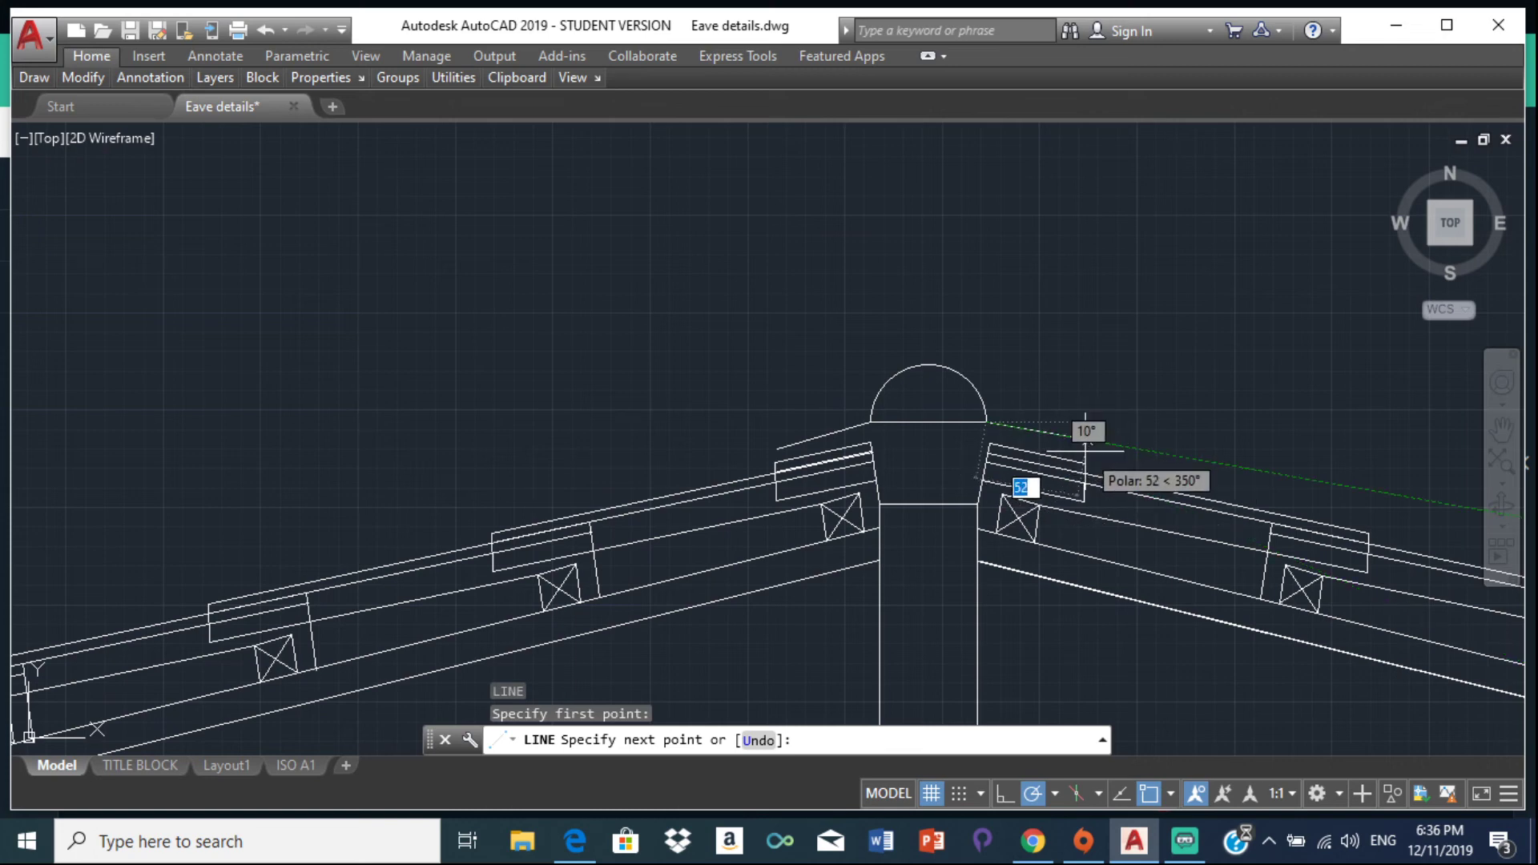
pyautogui.press('Escape')
# Step: Try mirroring the left sloping line about a polar-tracked axis from the semicircle's left end, and erase the copy
pyautogui.click(823, 434)
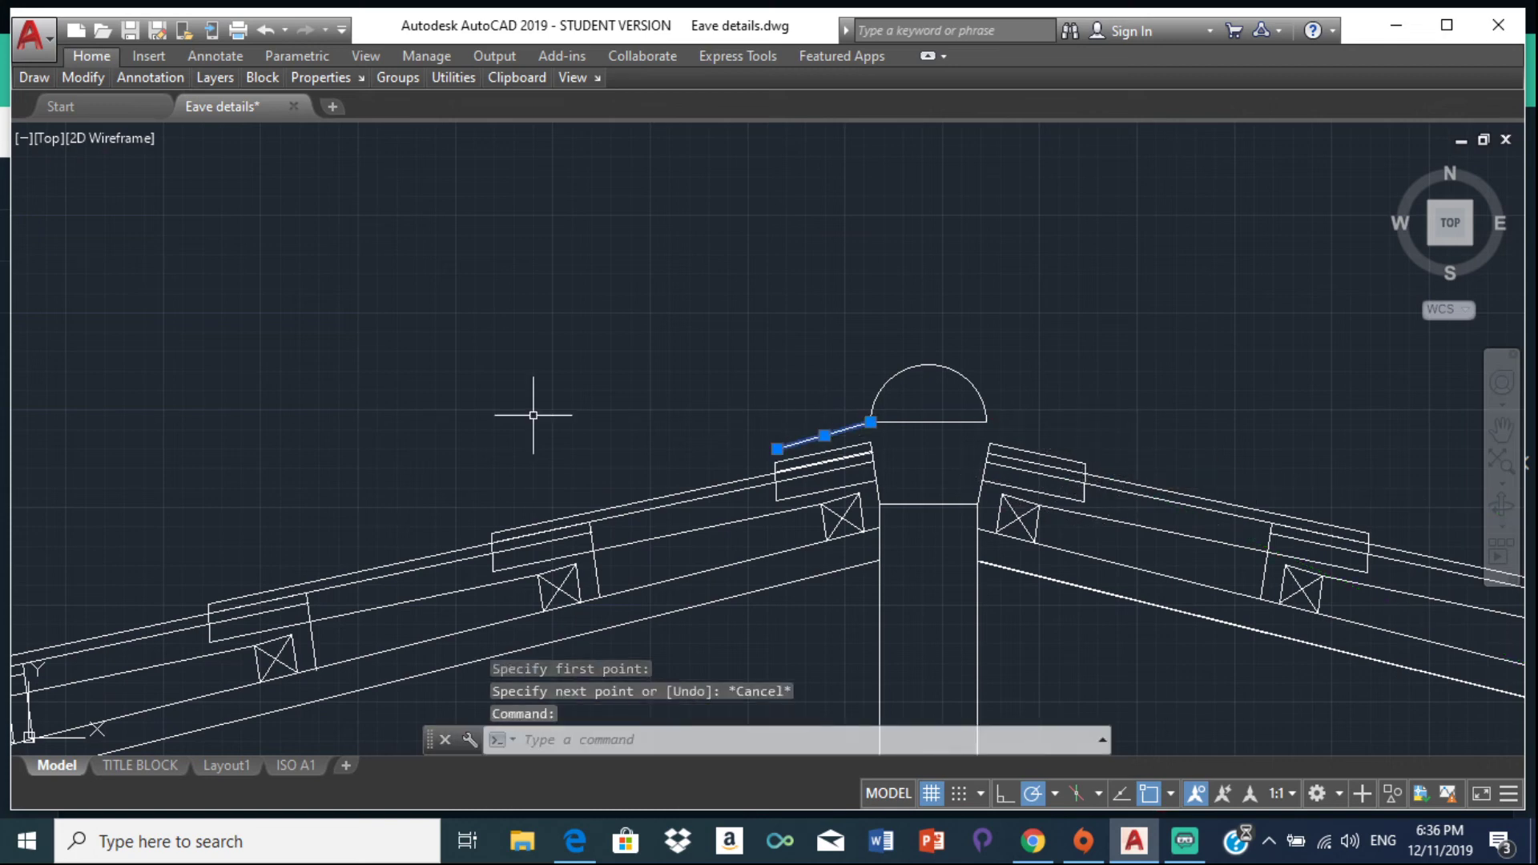
pyautogui.moveTo(67, 74)
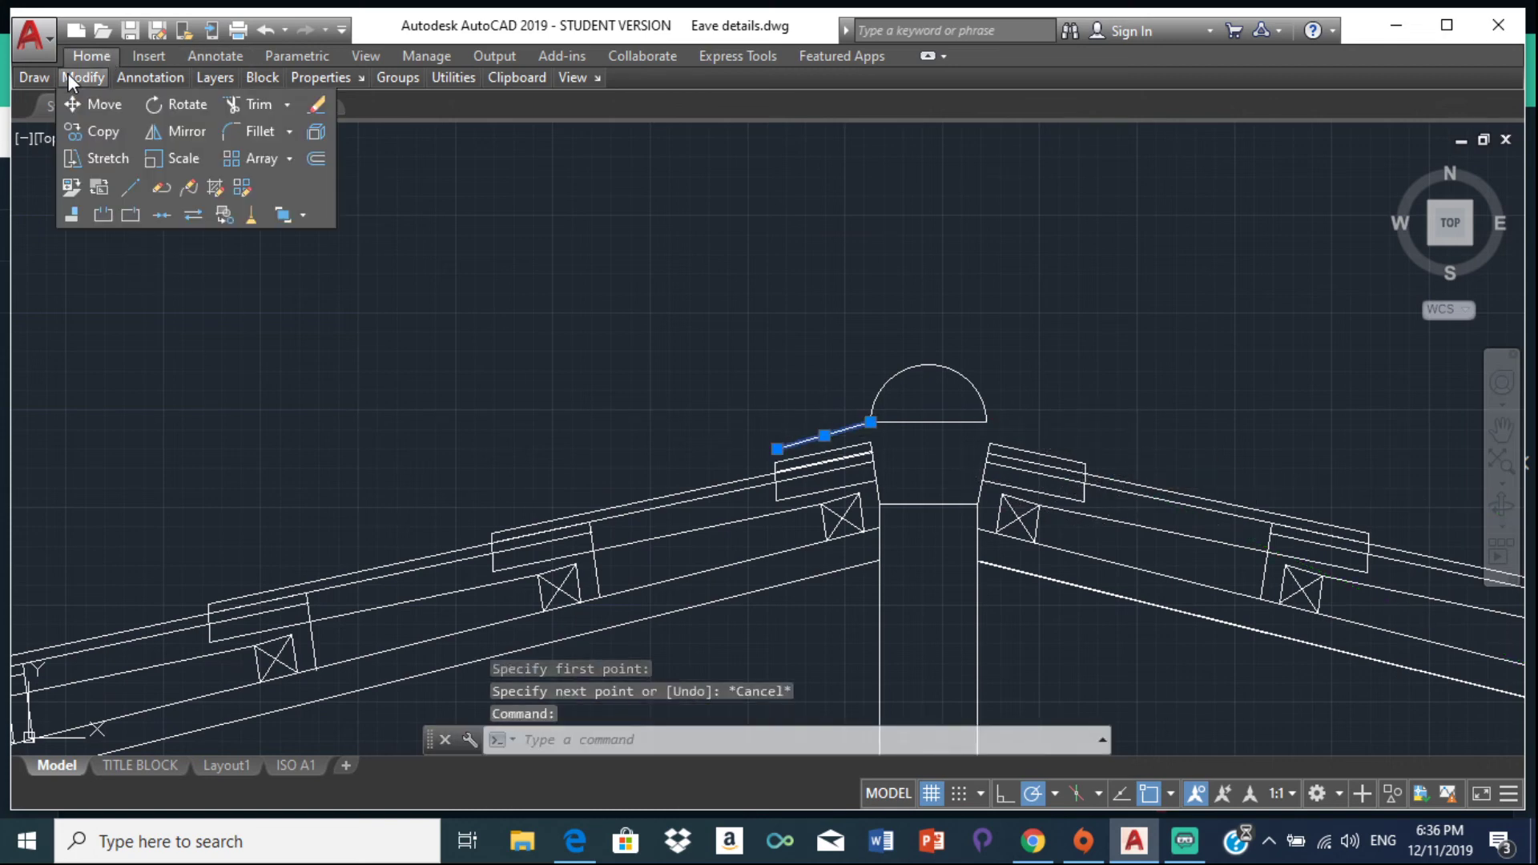
pyautogui.click(156, 131)
pyautogui.click(871, 422)
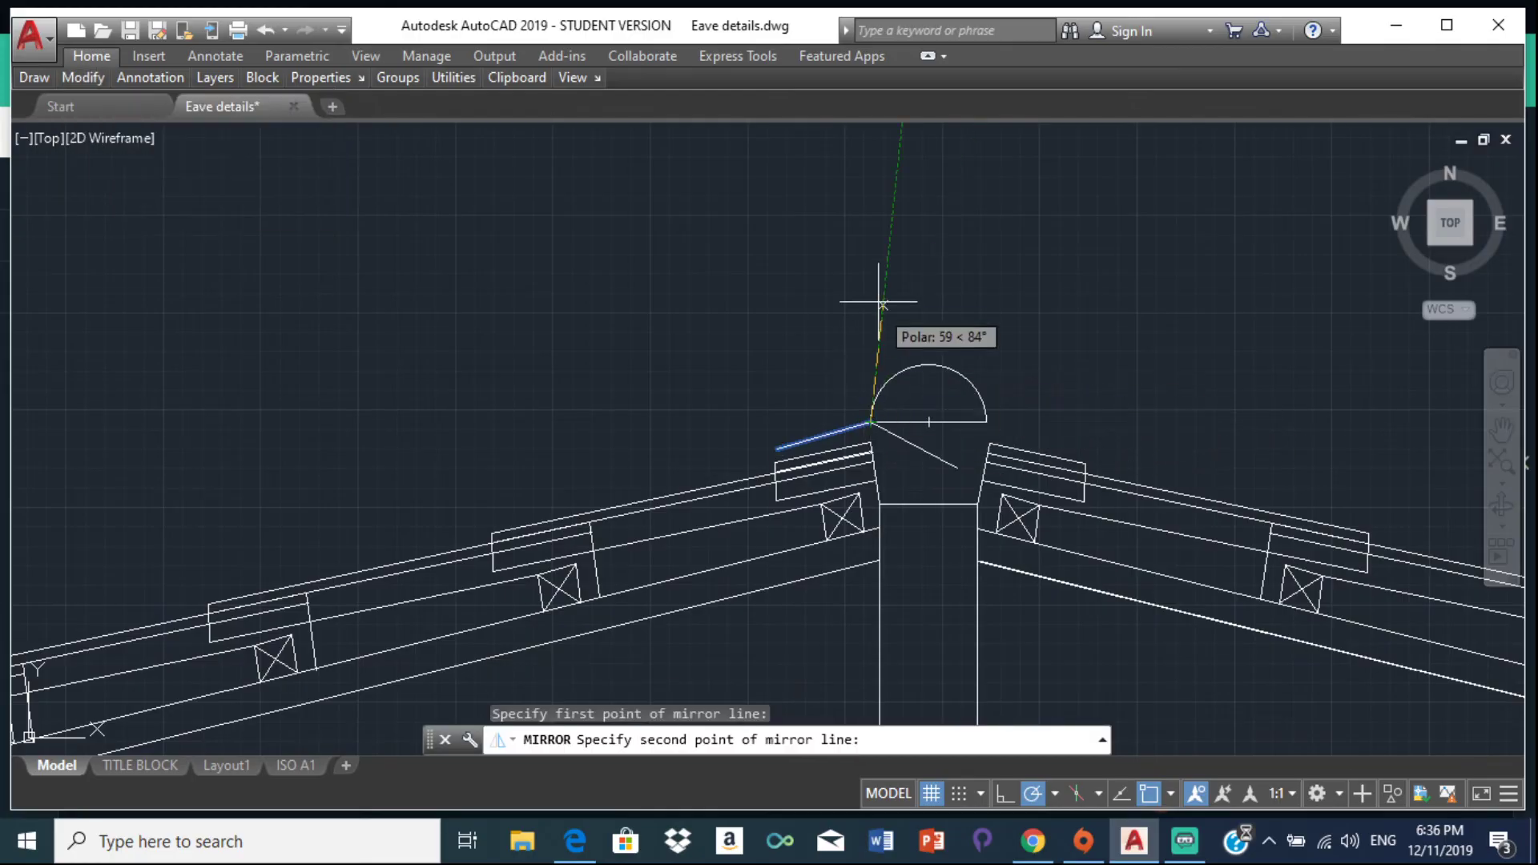
pyautogui.click(885, 276)
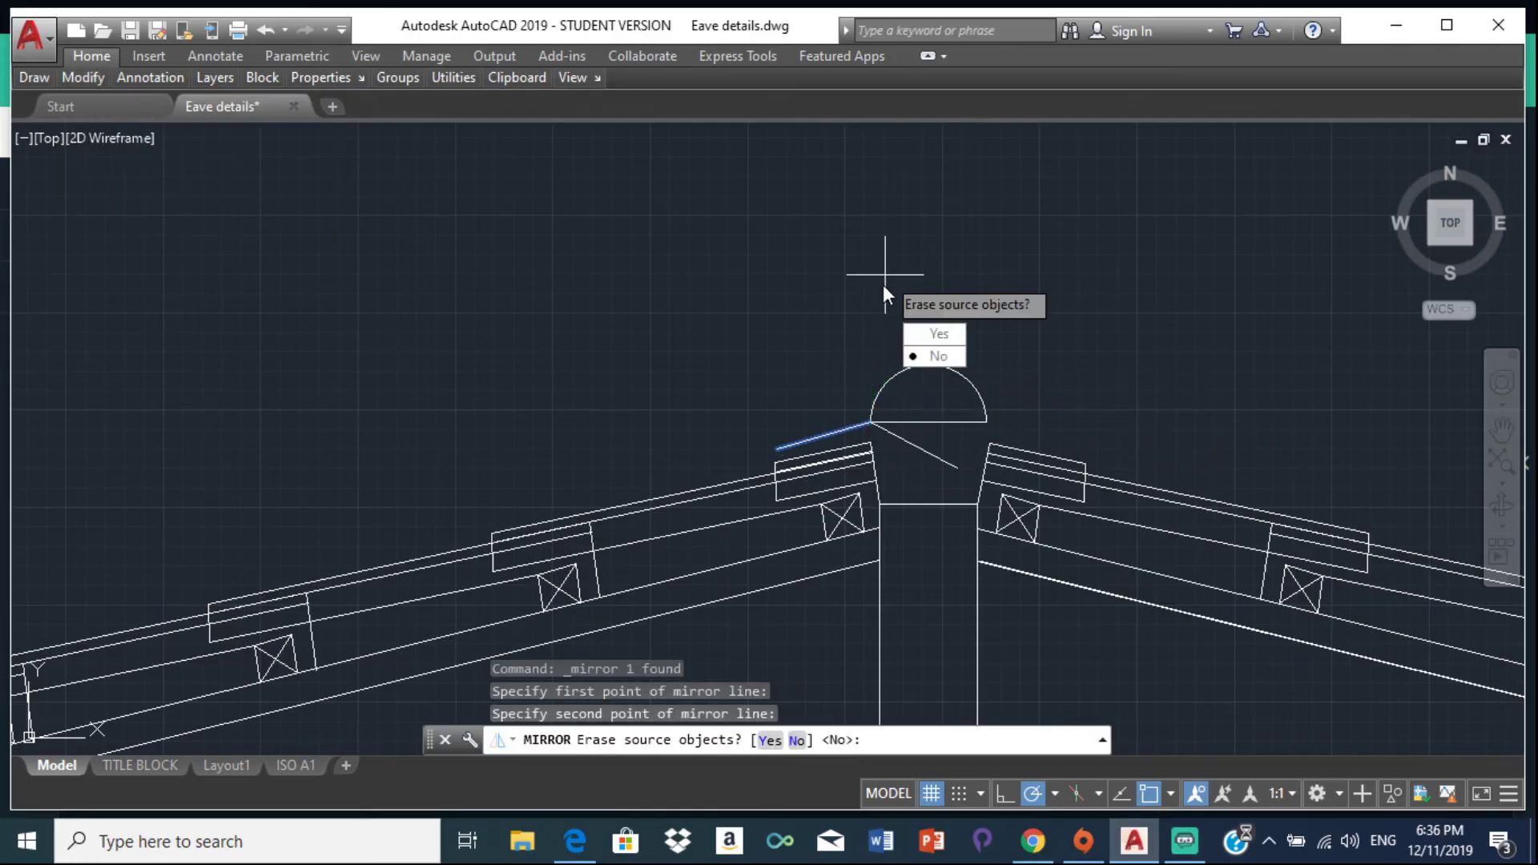
pyautogui.click(933, 354)
pyautogui.click(913, 445)
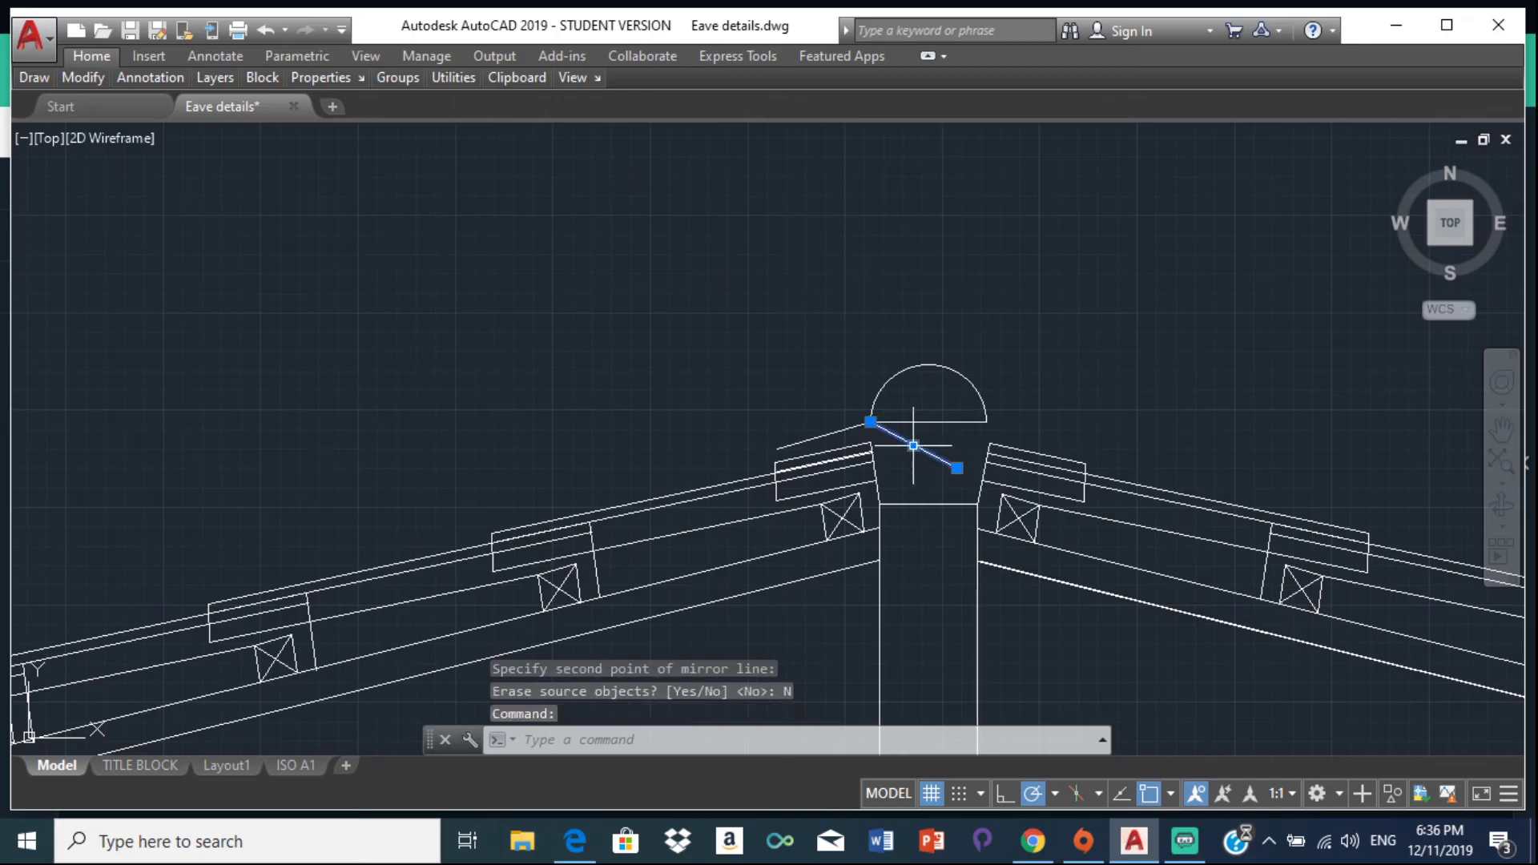
pyautogui.press('Delete')
# Step: With ortho on, mirror the left sloping line about a vertical axis through the semicircle's left end, keeping the original
pyautogui.click(1001, 793)
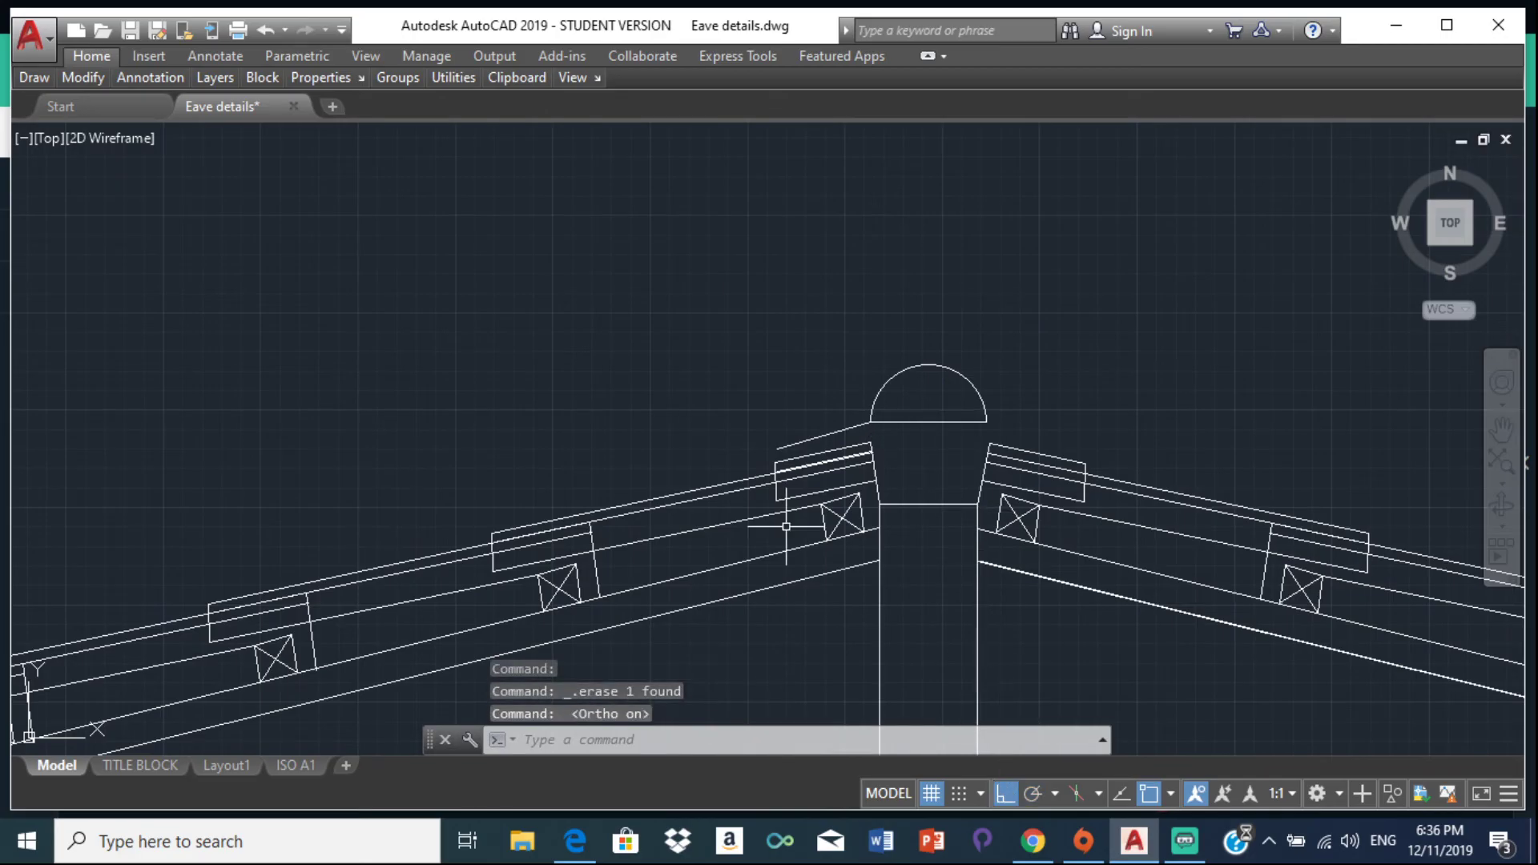
pyautogui.moveTo(85, 69)
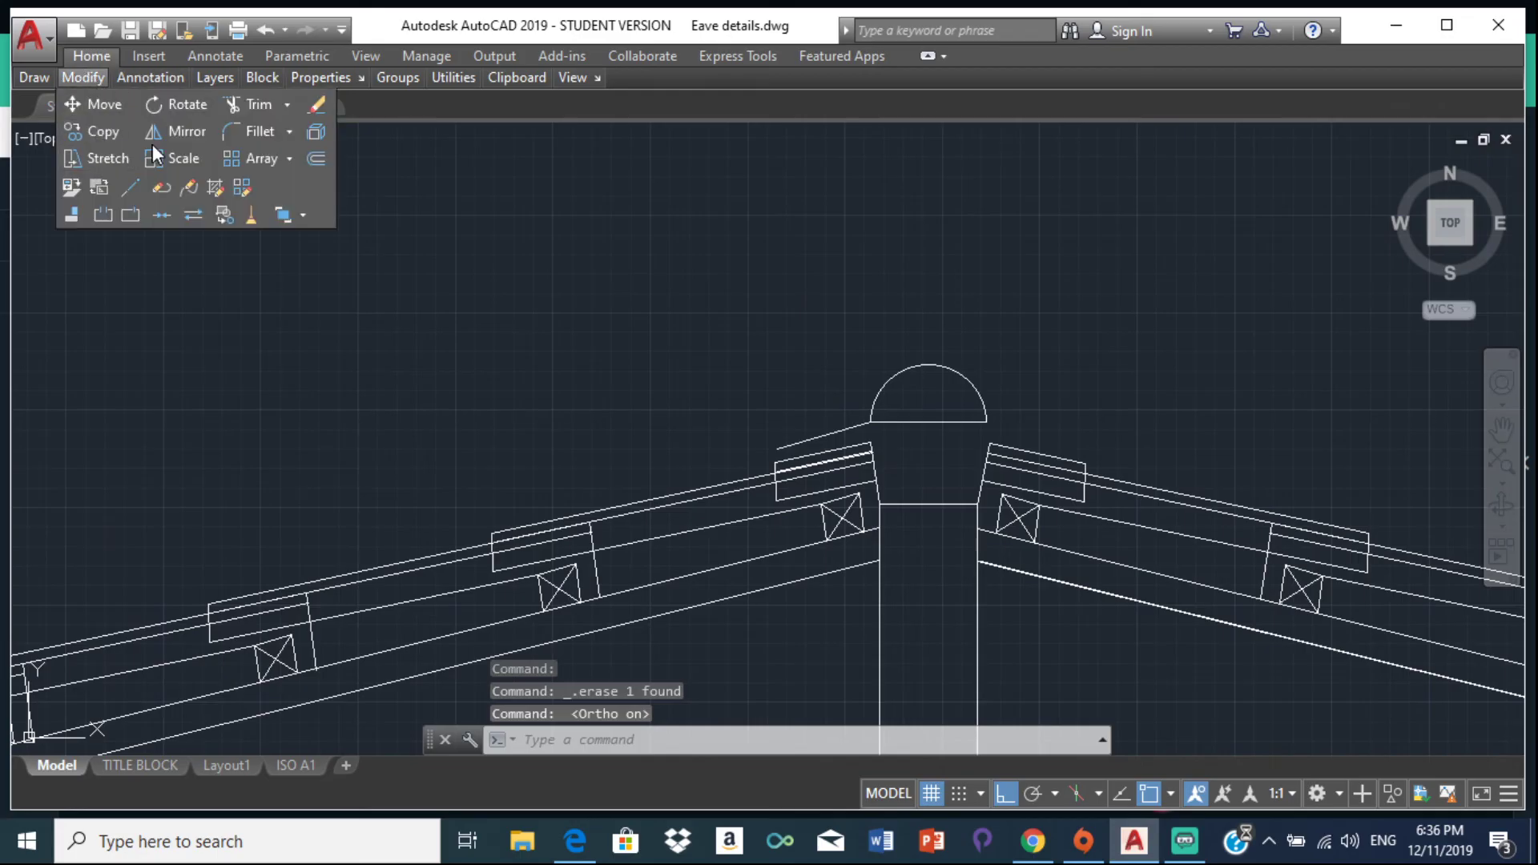
pyautogui.click(185, 133)
pyautogui.click(845, 426)
pyautogui.click(843, 429)
pyautogui.click(842, 432)
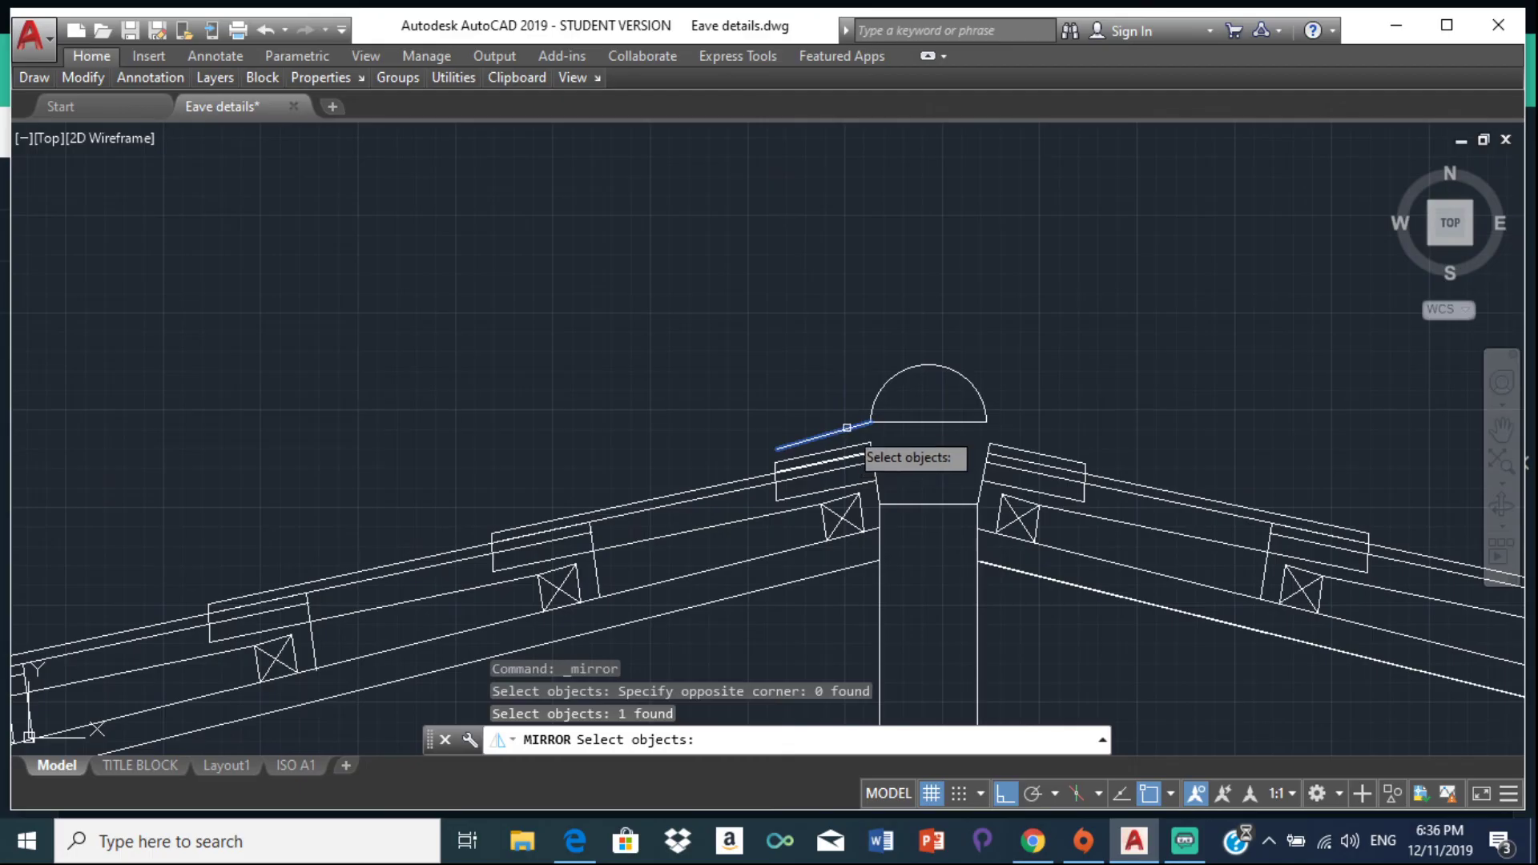
pyautogui.press('Return')
pyautogui.click(871, 422)
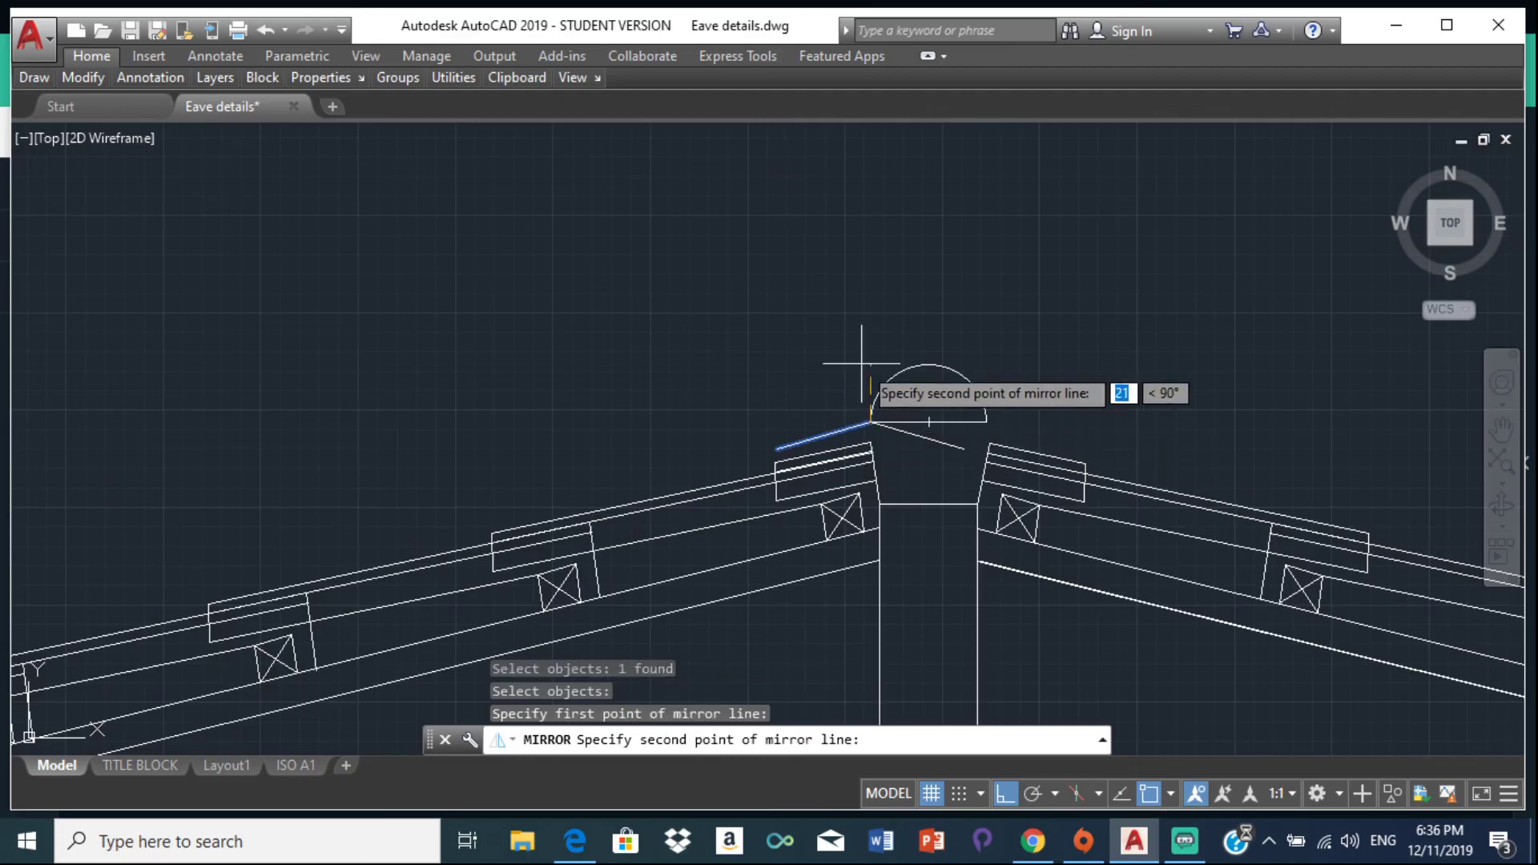
pyautogui.click(896, 231)
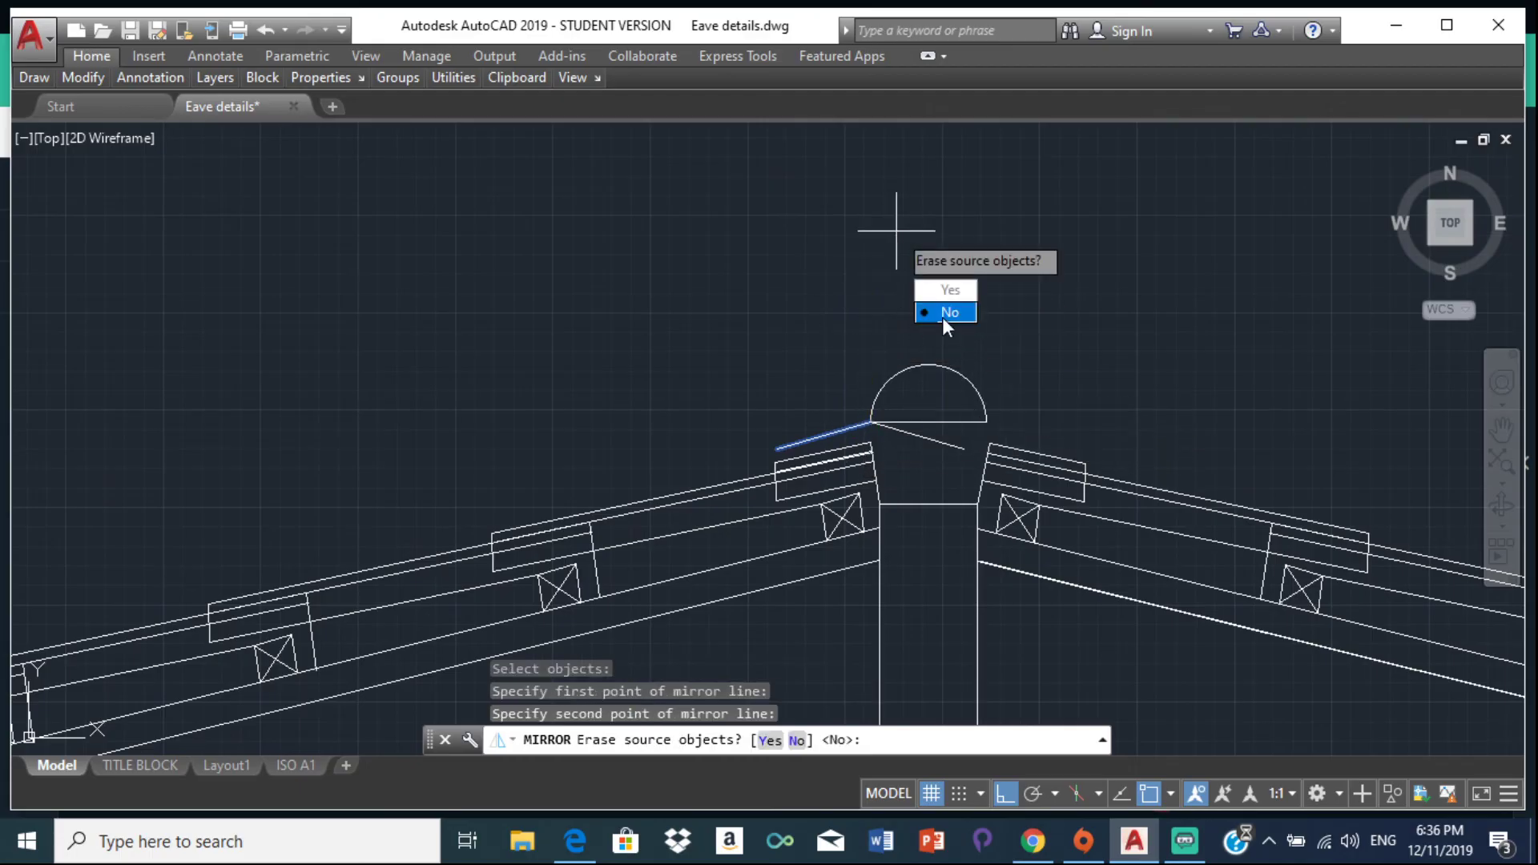
pyautogui.click(945, 312)
# Step: Move the mirrored sloping line from the semicircle's left end to its right end
pyautogui.click(928, 438)
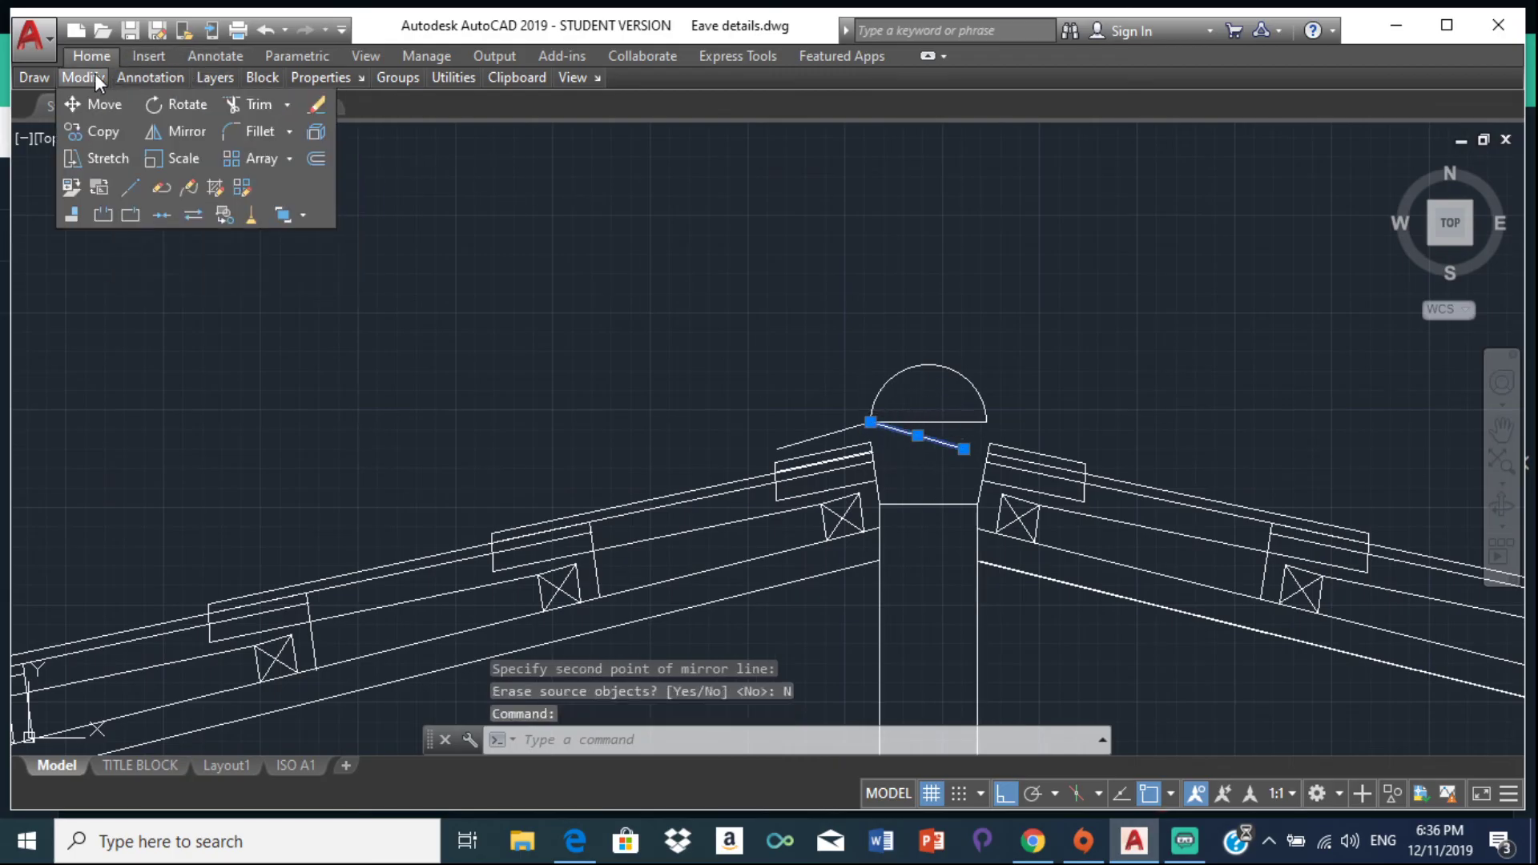
pyautogui.click(103, 104)
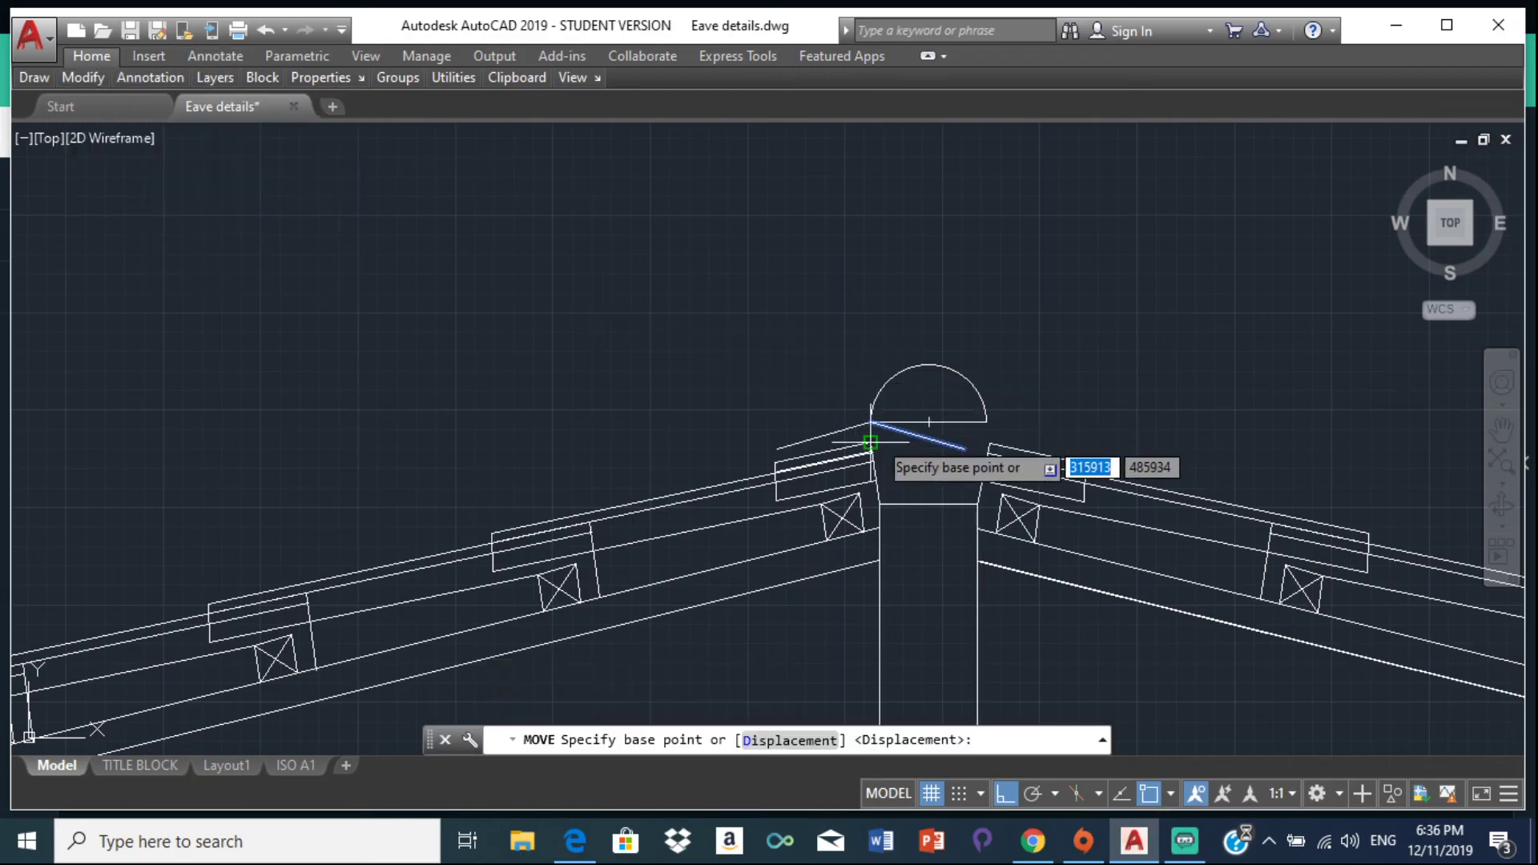
pyautogui.scroll(2, 866, 412)
pyautogui.click(866, 413)
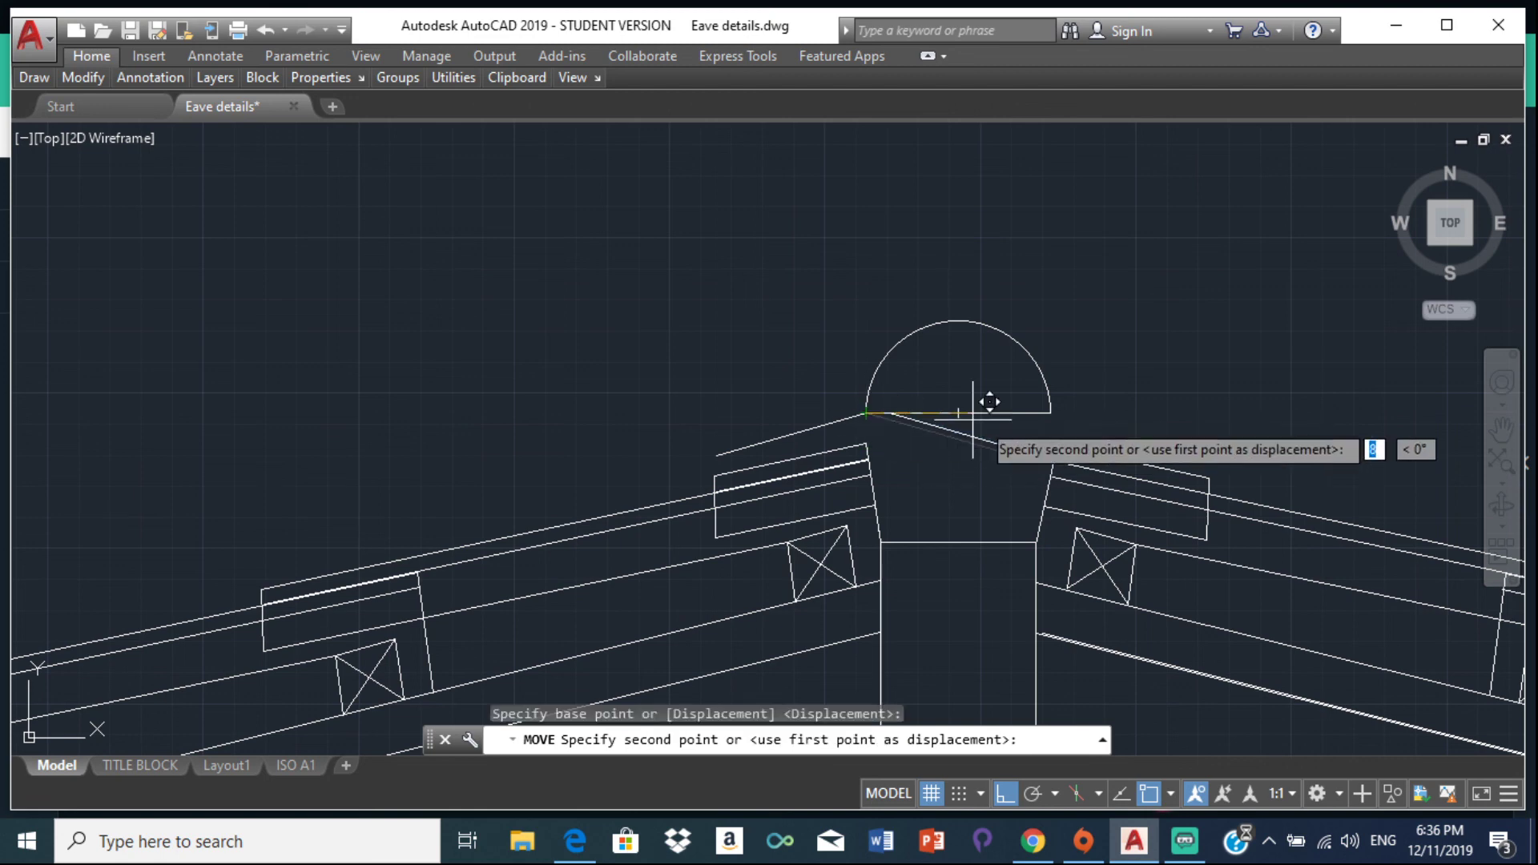
pyautogui.click(1051, 414)
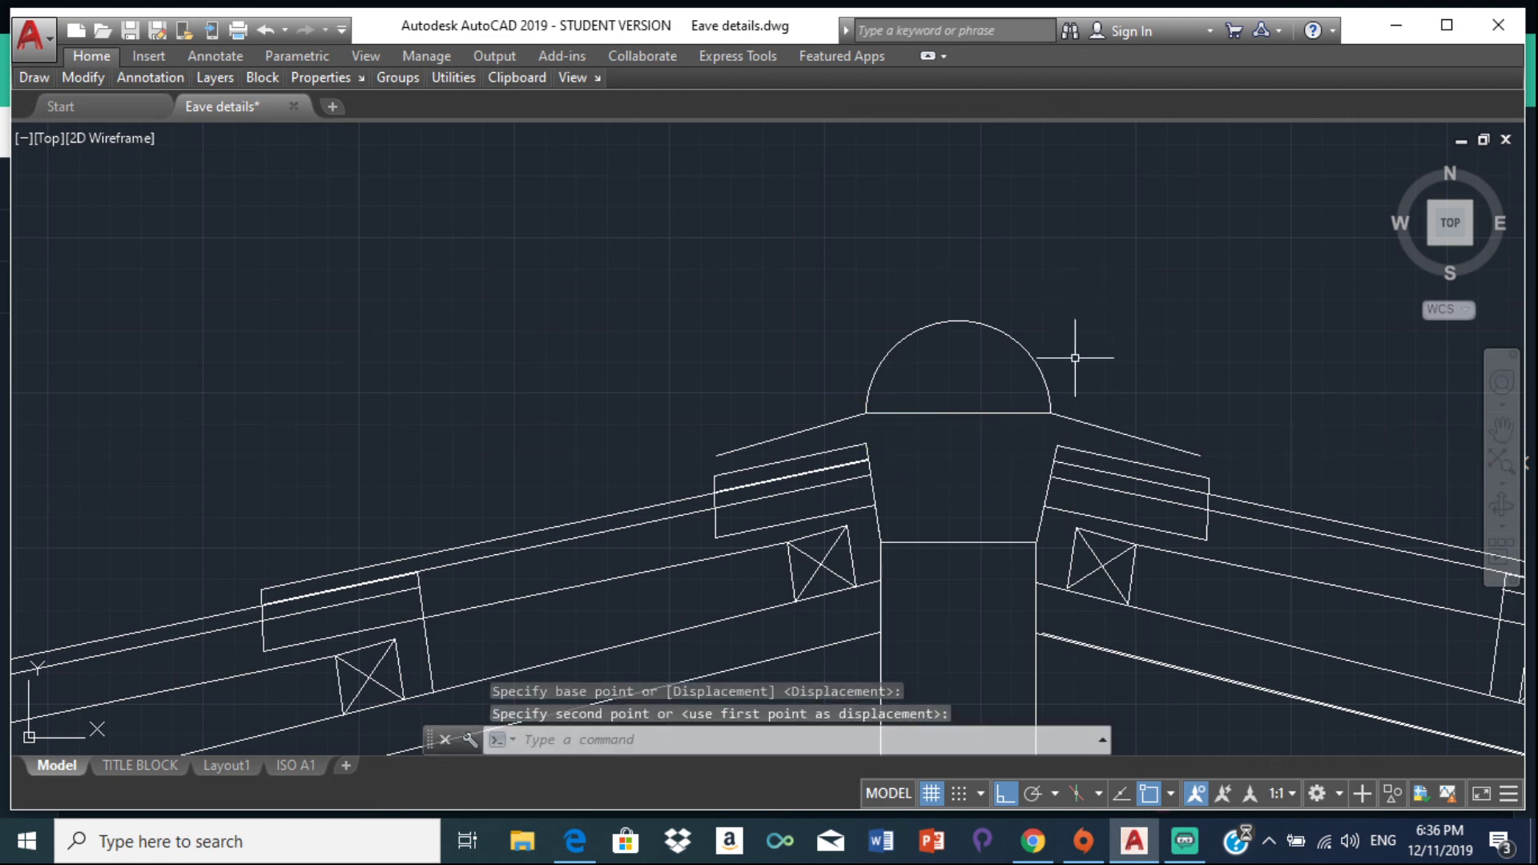
pyautogui.press('Escape')
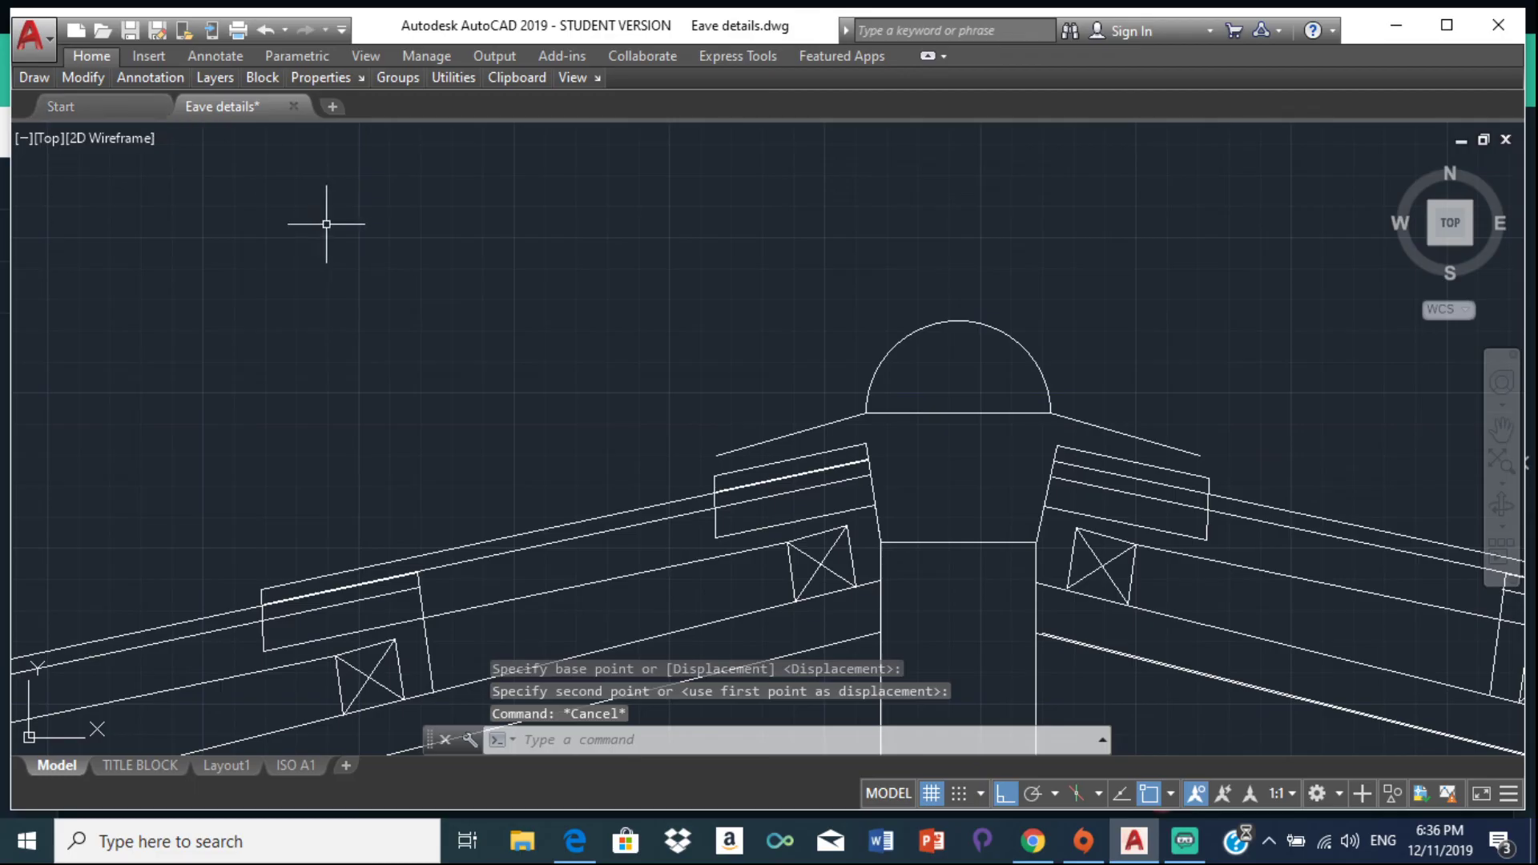
# Step: Draw a short line from the left sloping line's lower end perpendicular to the top edge of the left tile
pyautogui.write('l')
pyautogui.press('Return')
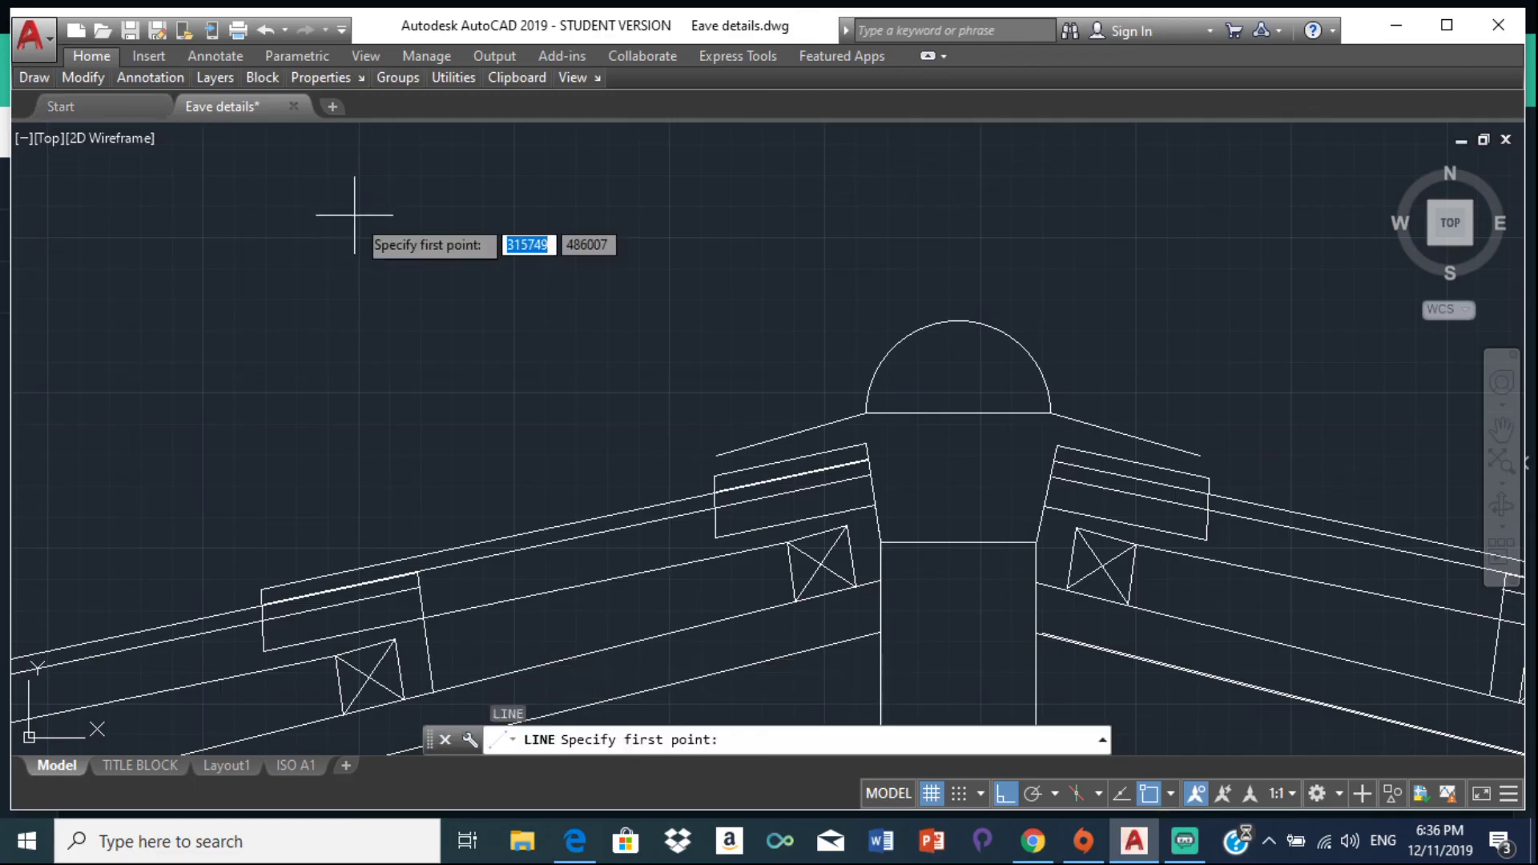
pyautogui.click(716, 455)
pyautogui.scroll(5, 705, 452)
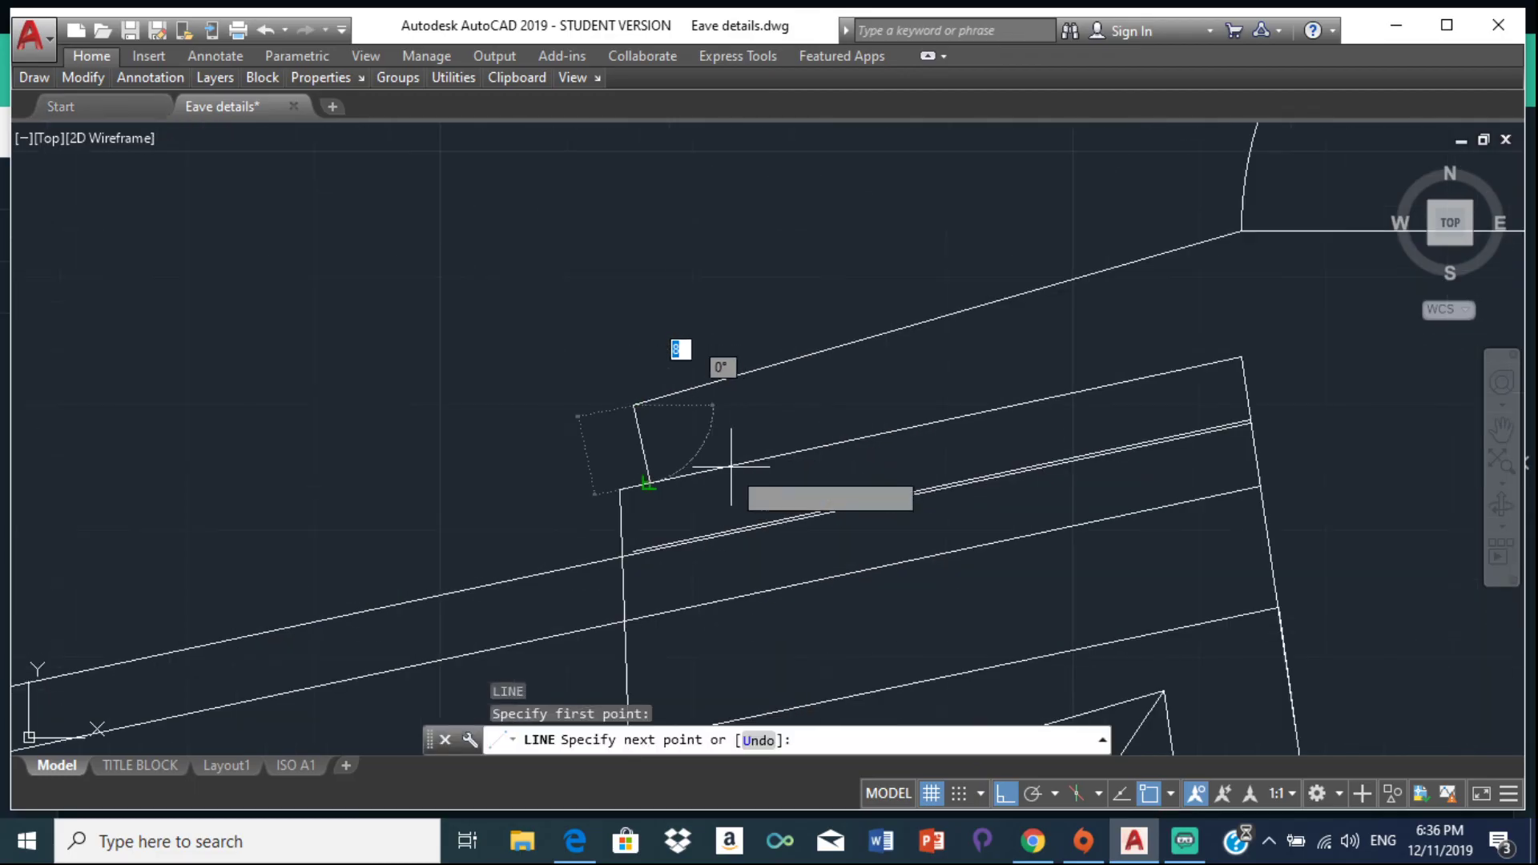
pyautogui.click(649, 481)
pyautogui.scroll(-4, 921, 380)
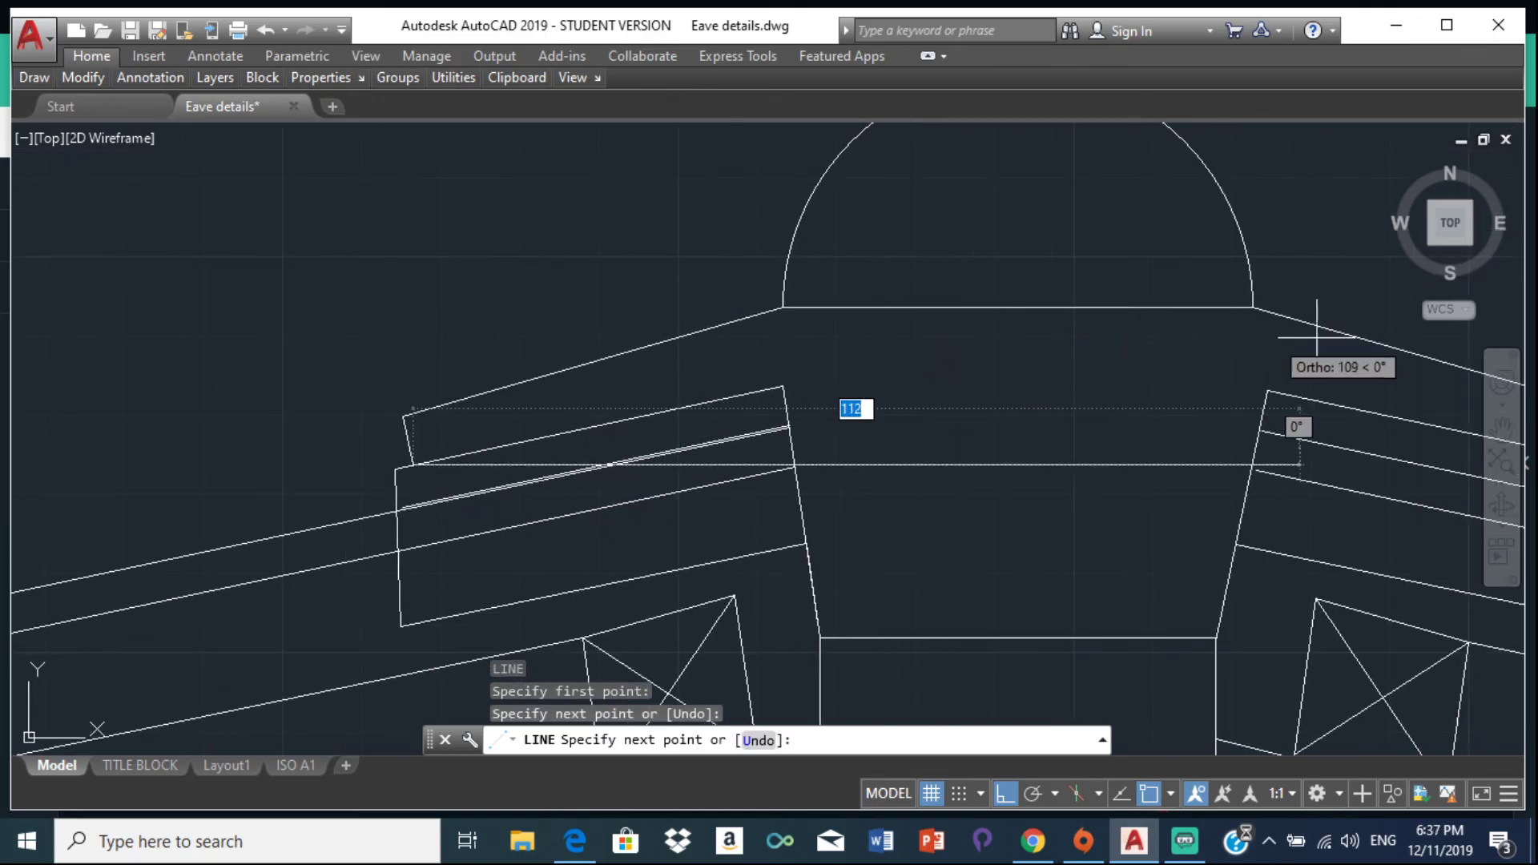
pyautogui.press('Escape')
# Step: Draw a short line from the right sloping line's lower end perpendicular to the top edge of the right tile
pyautogui.moveTo(1267, 342); pyautogui.dragTo(778, 362, button='middle')
pyautogui.write('l')
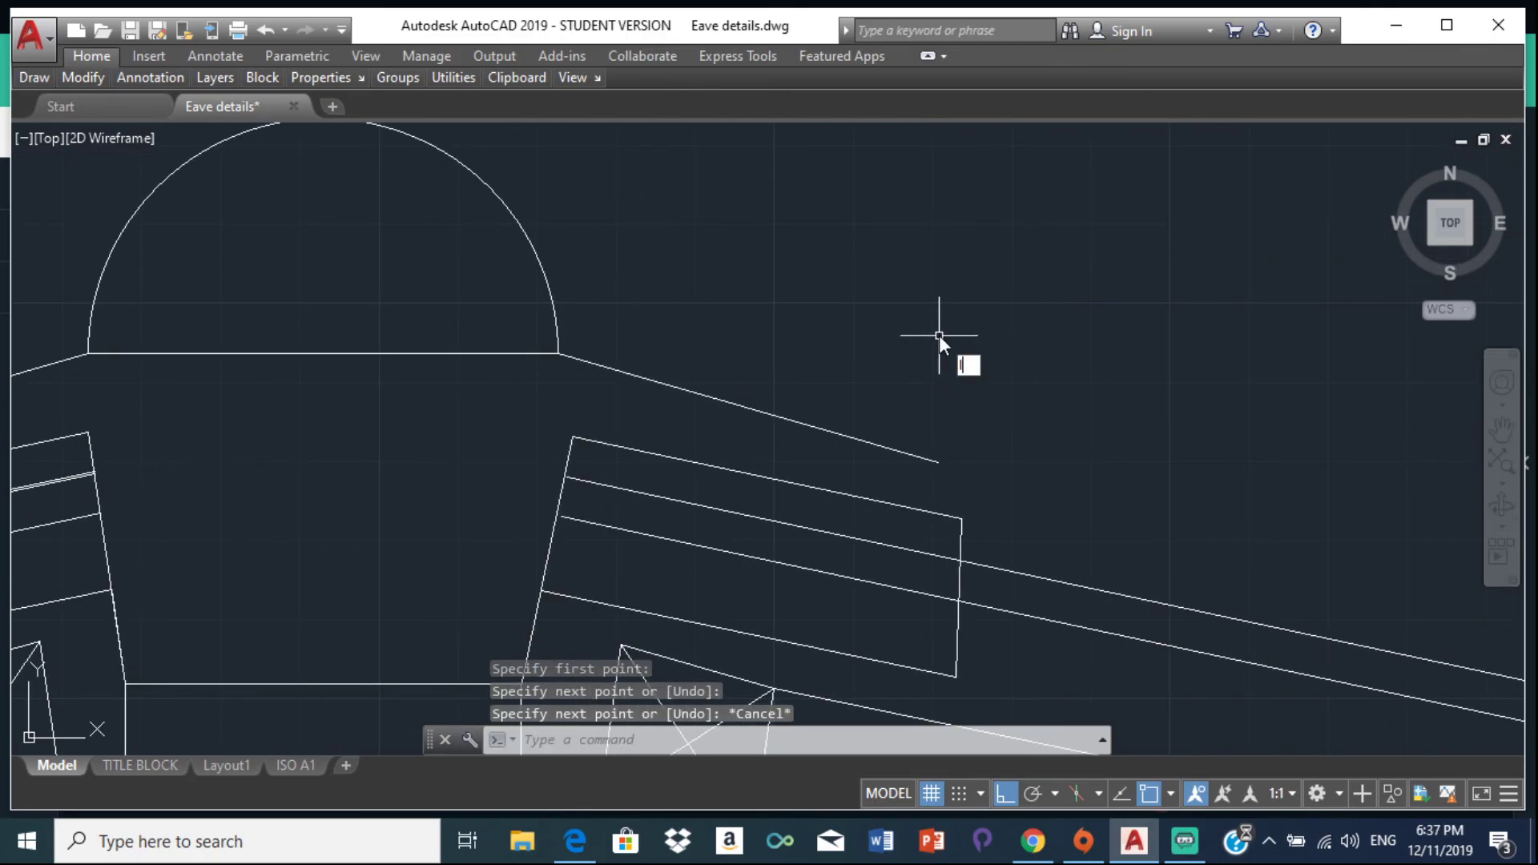
pyautogui.press('Return')
pyautogui.click(937, 462)
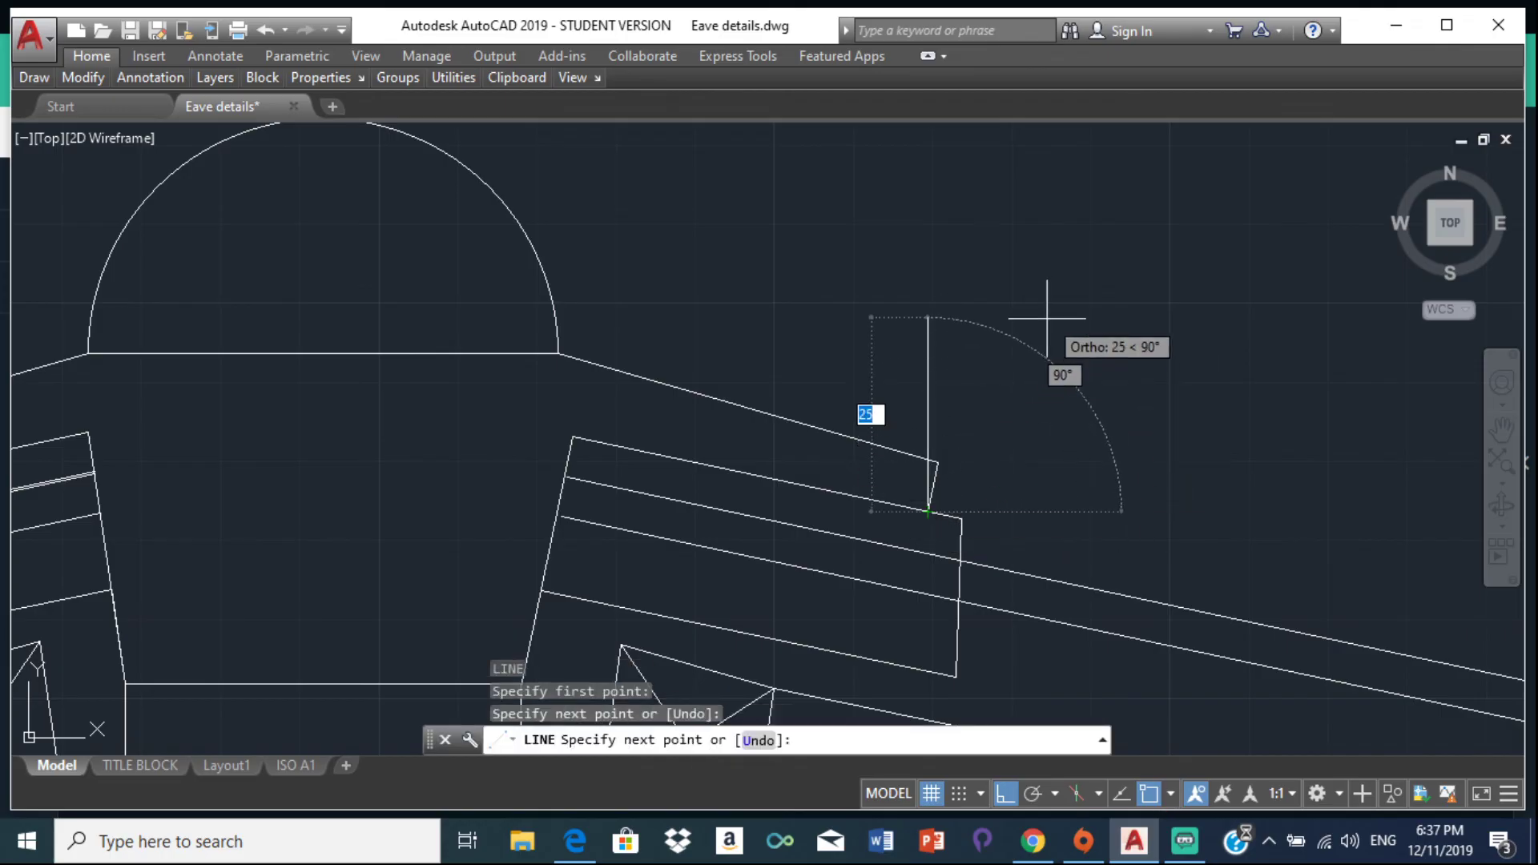
pyautogui.press('Escape')
# Step: Delete the horizontal line closing the base of the ridge cap's semicircle
pyautogui.click(448, 356)
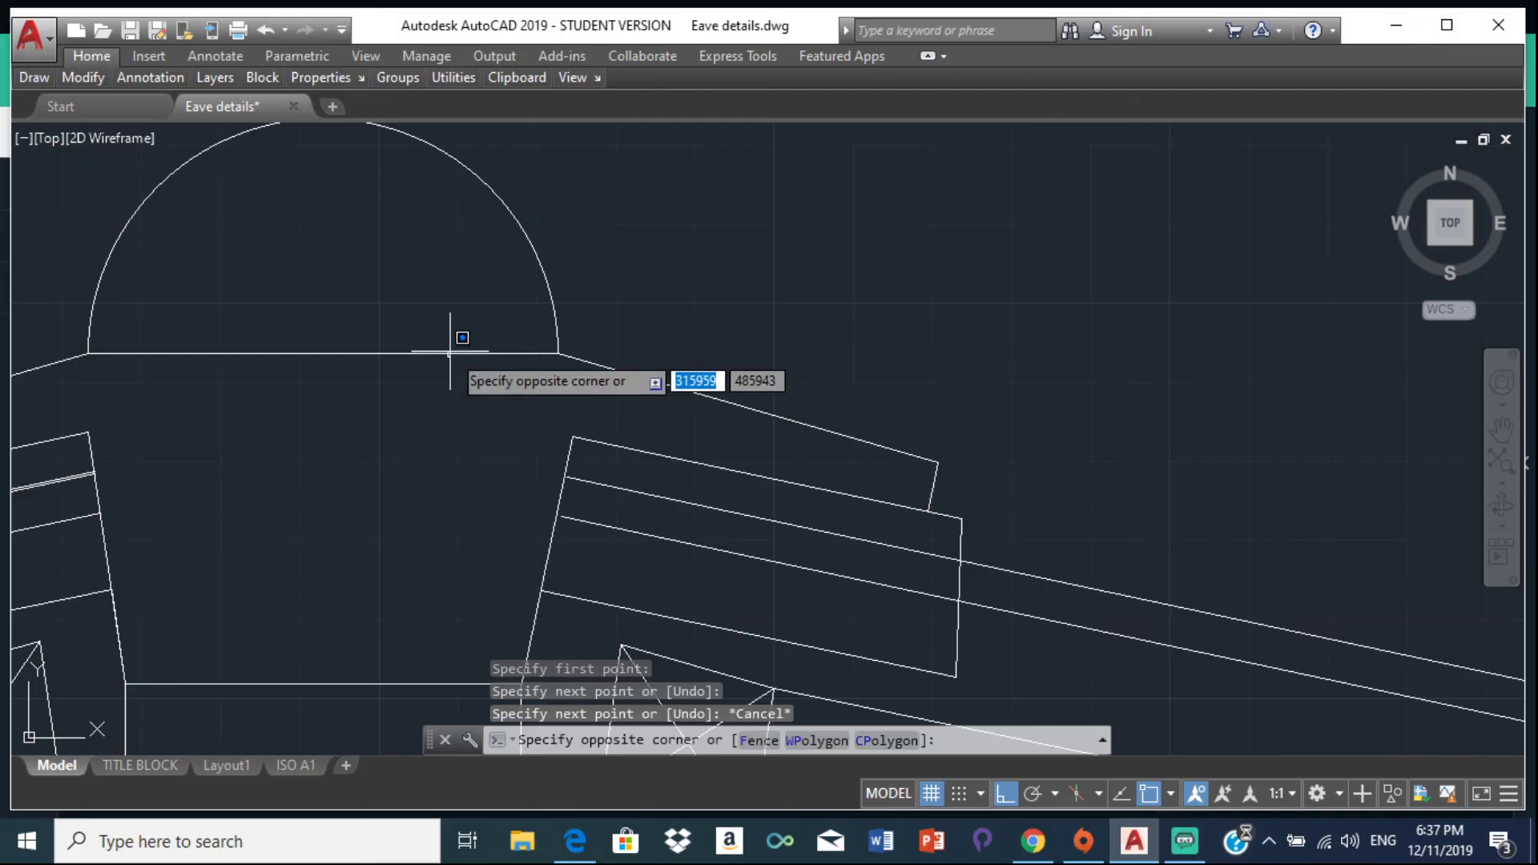
pyautogui.click(414, 351)
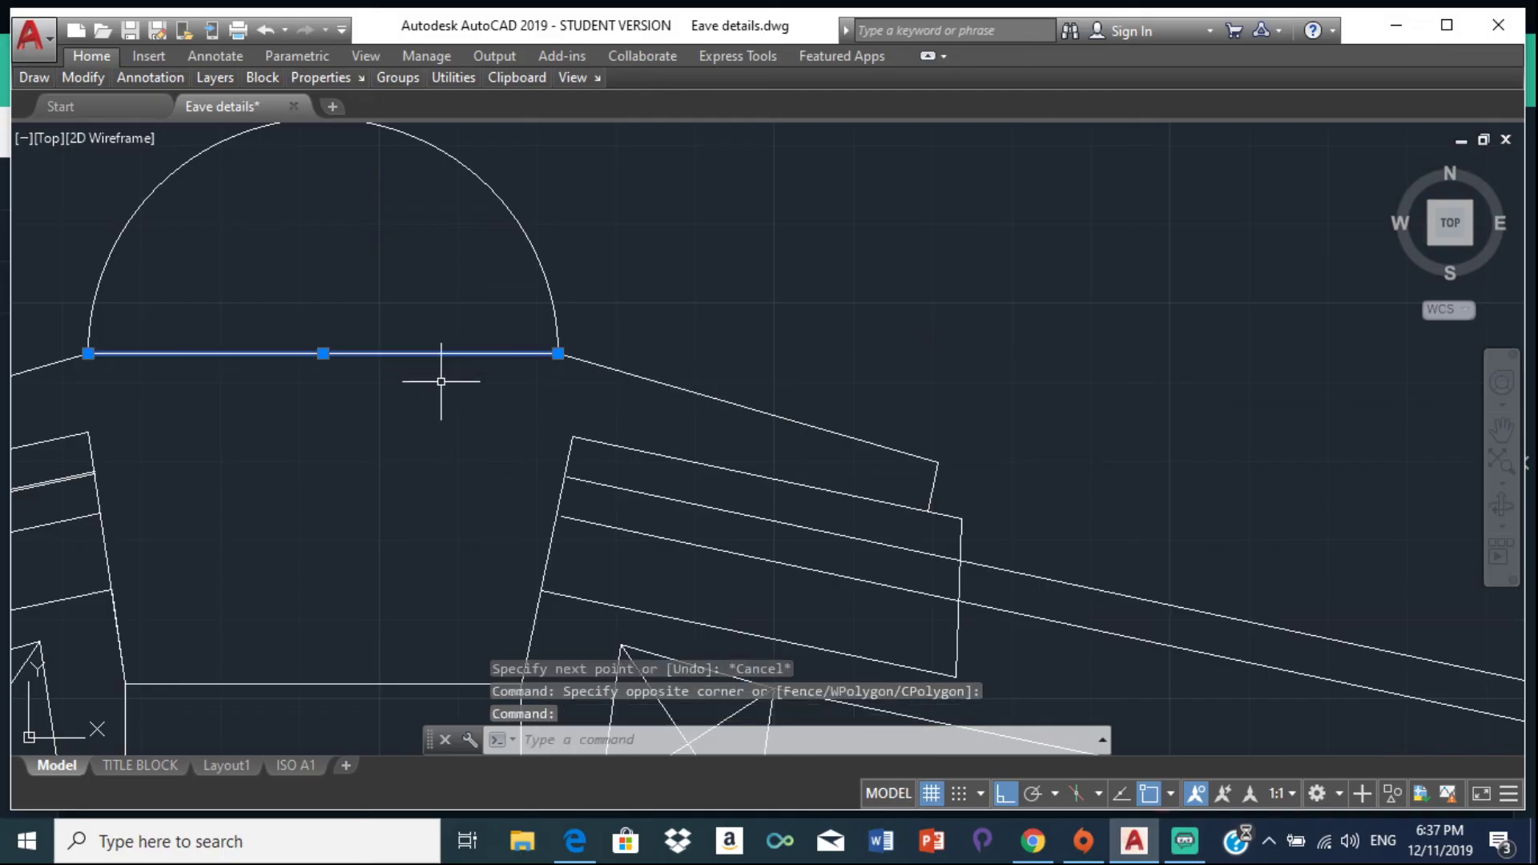
pyautogui.press('Delete')
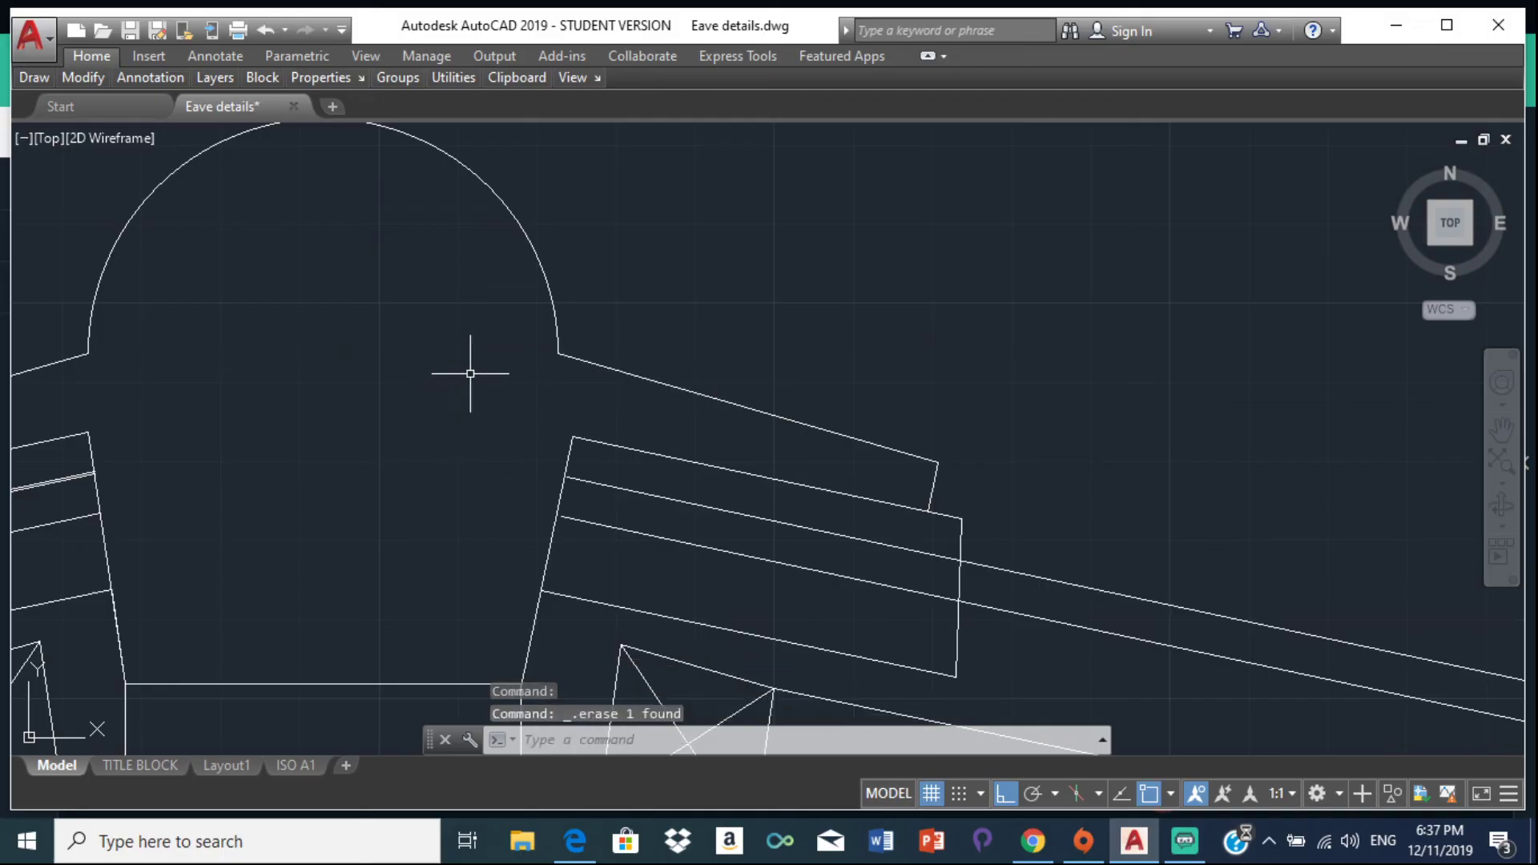
# Step: Delete the short horizontal line crossing the ridge board just above its bottom edge
pyautogui.scroll(-3, 472, 361)
pyautogui.moveTo(472, 361); pyautogui.dragTo(728, 481, button='middle')
pyautogui.scroll(-2, 795, 291)
pyautogui.scroll(5, 757, 337)
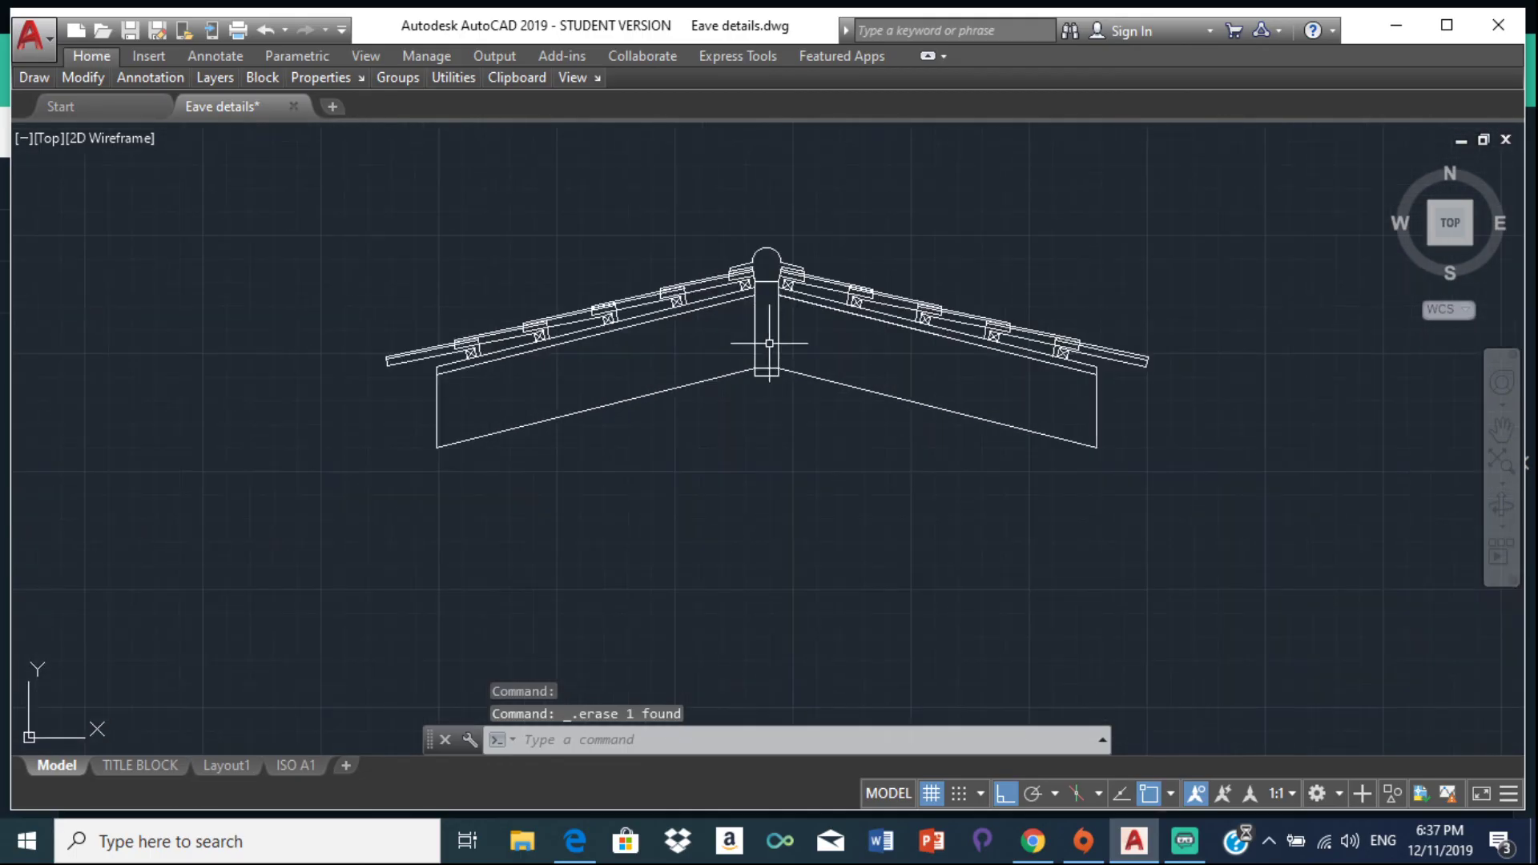
pyautogui.click(719, 398)
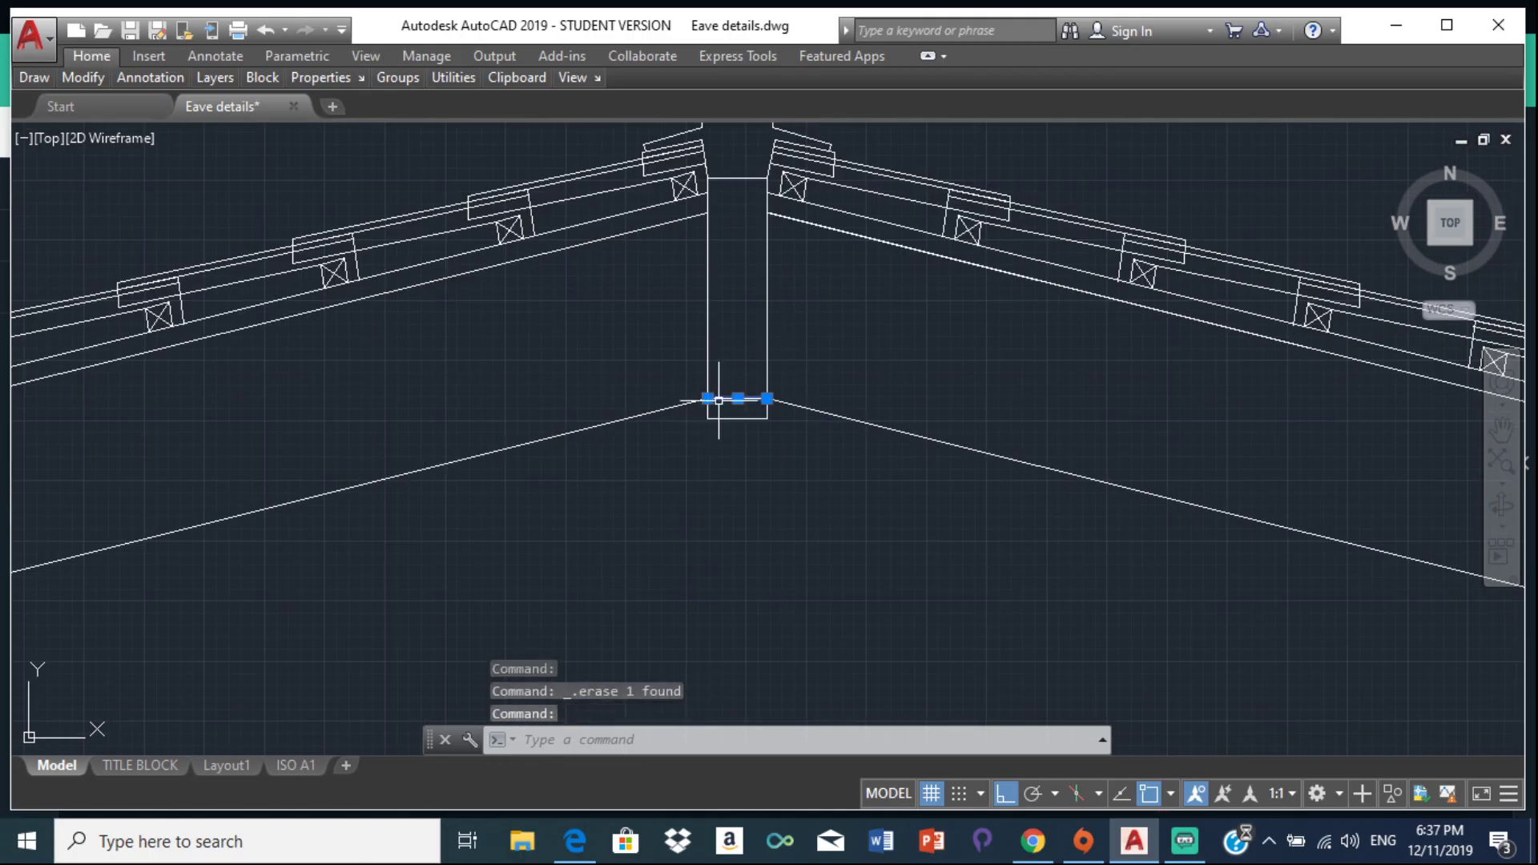
pyautogui.press('Delete')
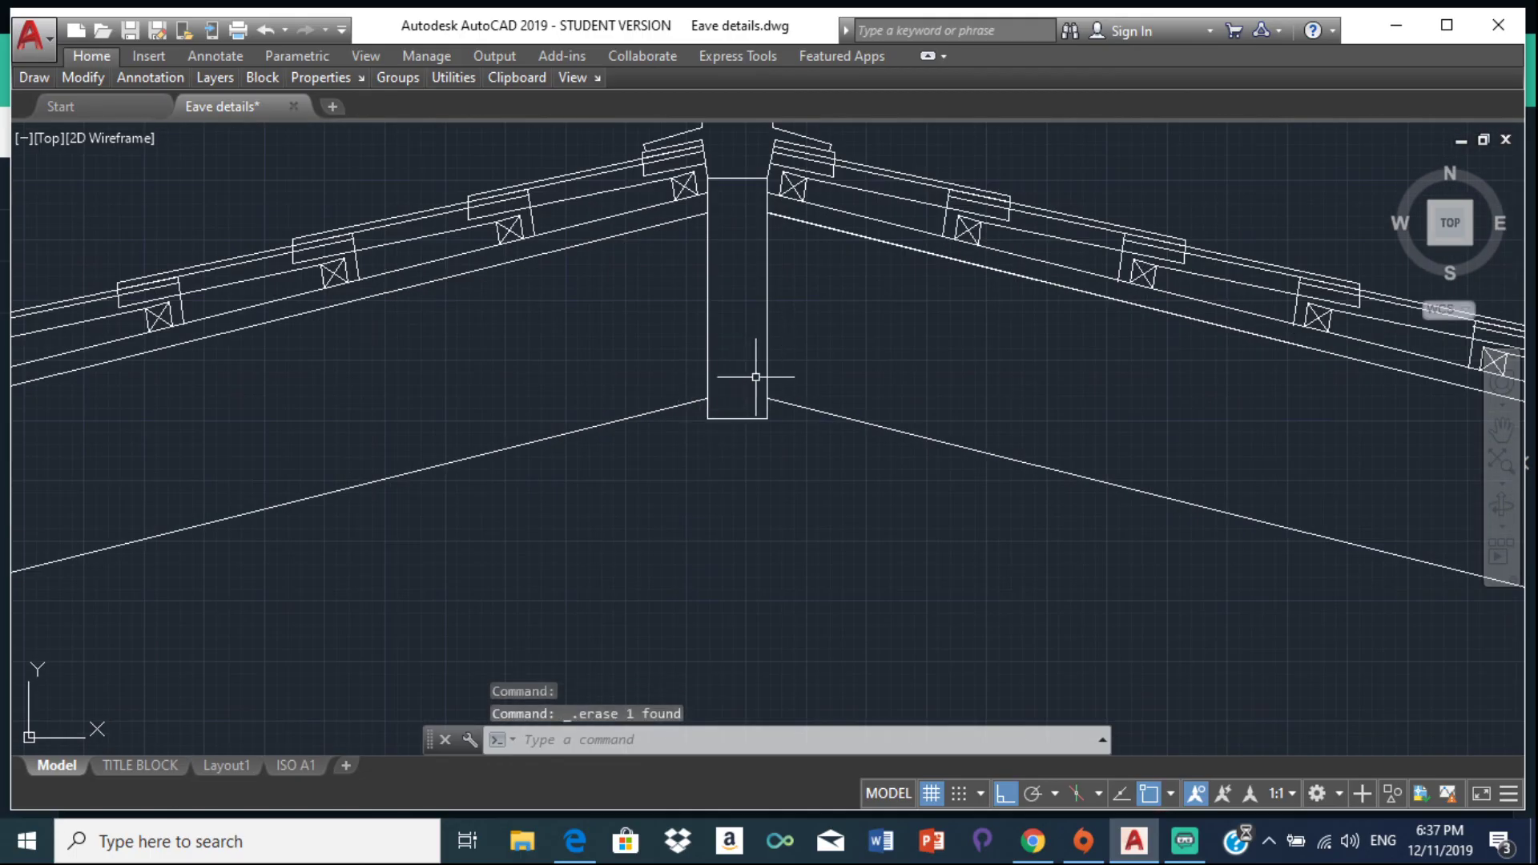
# Step: Draw a diagonal line across the ridge board from its upper right corner to its lower left corner
pyautogui.write('l')
pyautogui.press('Return')
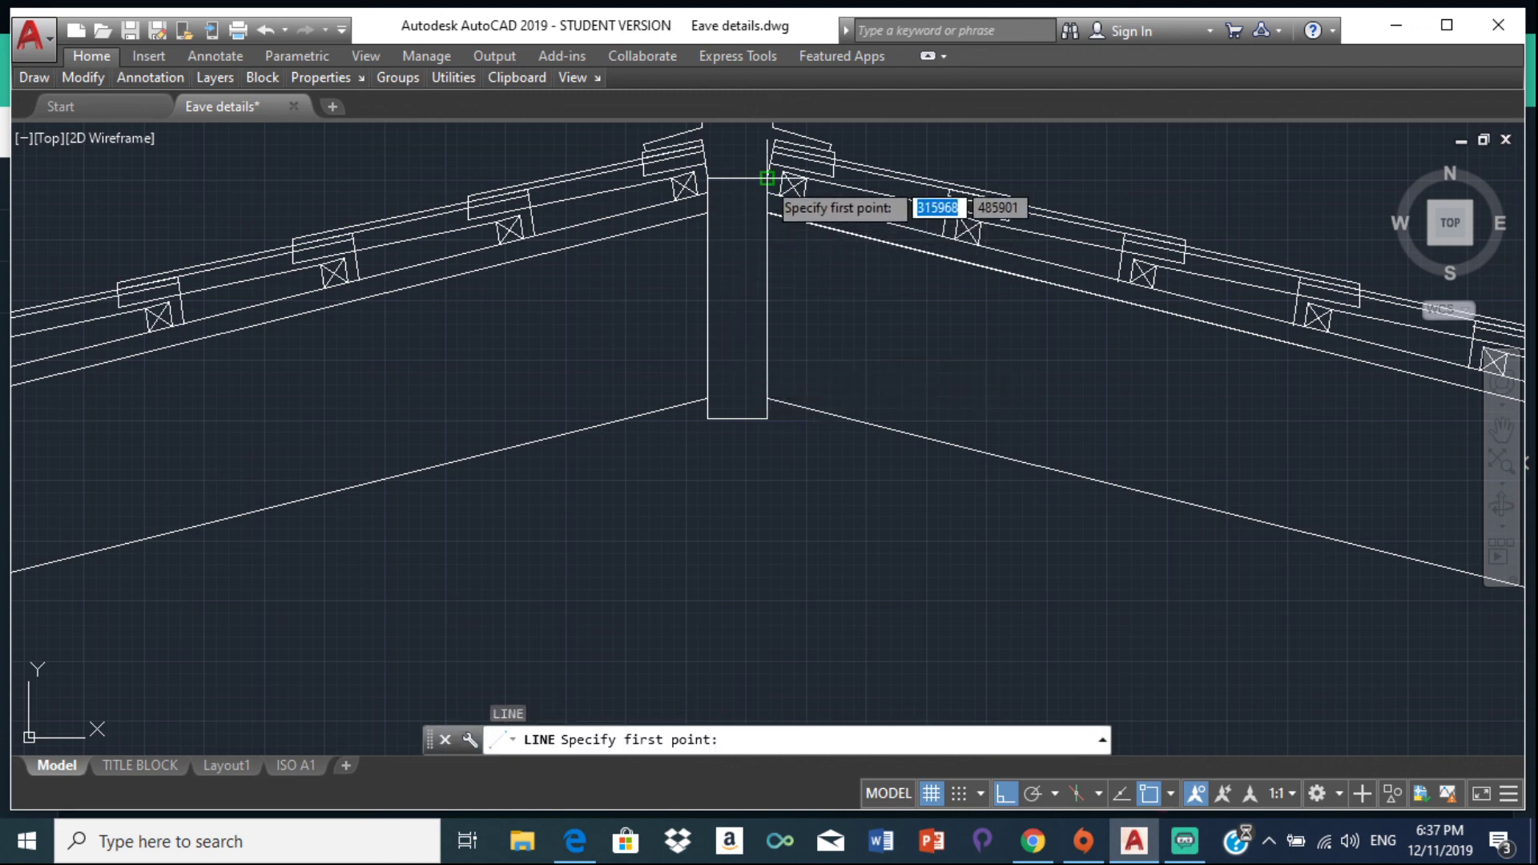
pyautogui.click(766, 178)
pyautogui.click(708, 417)
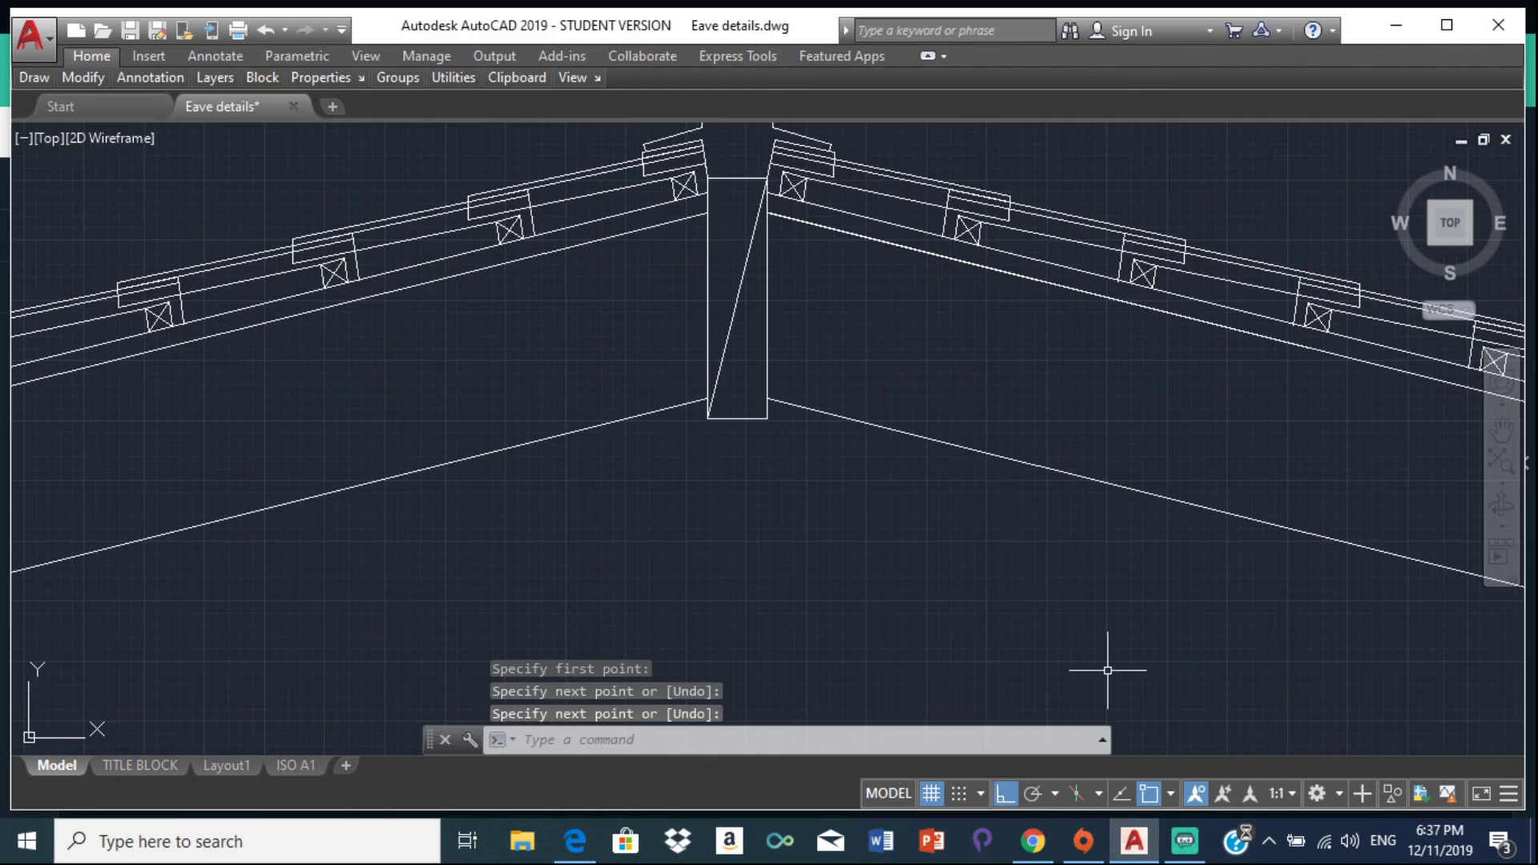
pyautogui.click(1186, 841)
pyautogui.click(1185, 840)
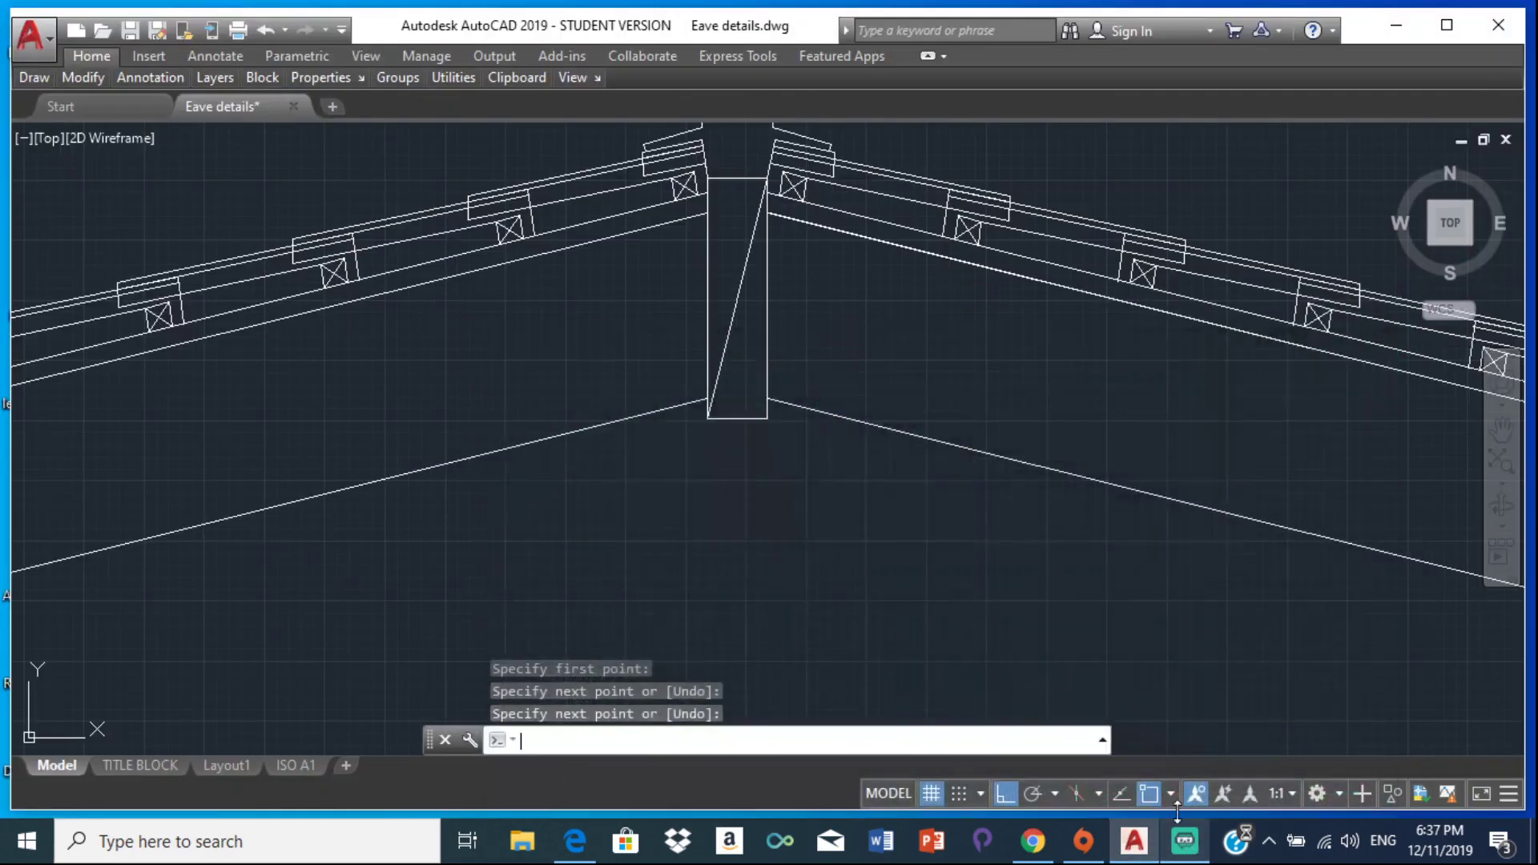
# Step: Draw the opposite diagonal across the ridge board from its upper left corner to its lower right corner
pyautogui.write('l')
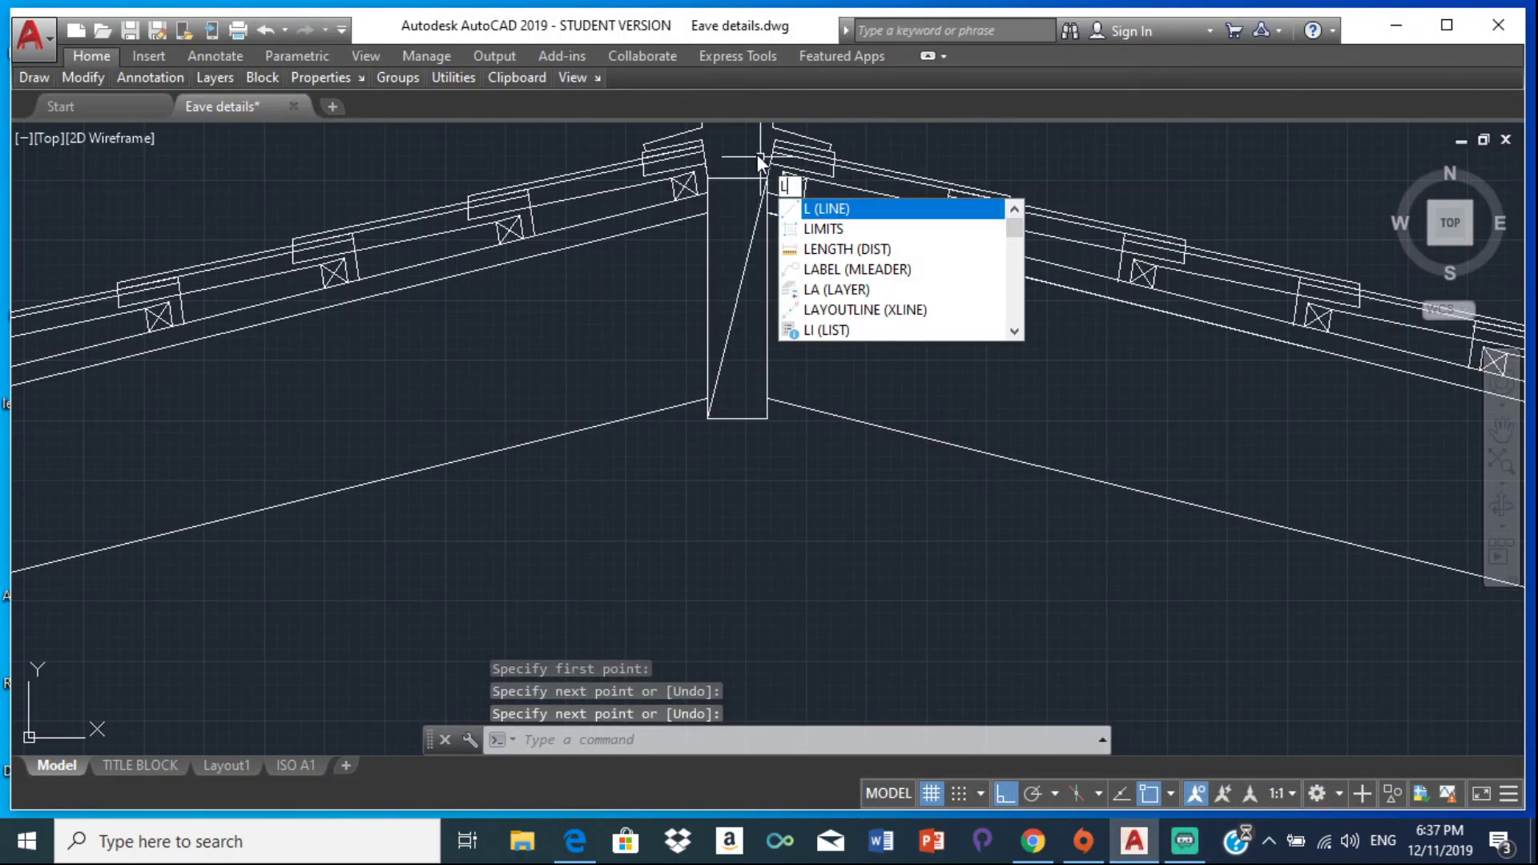
pyautogui.press('Return')
pyautogui.scroll(4, 707, 176)
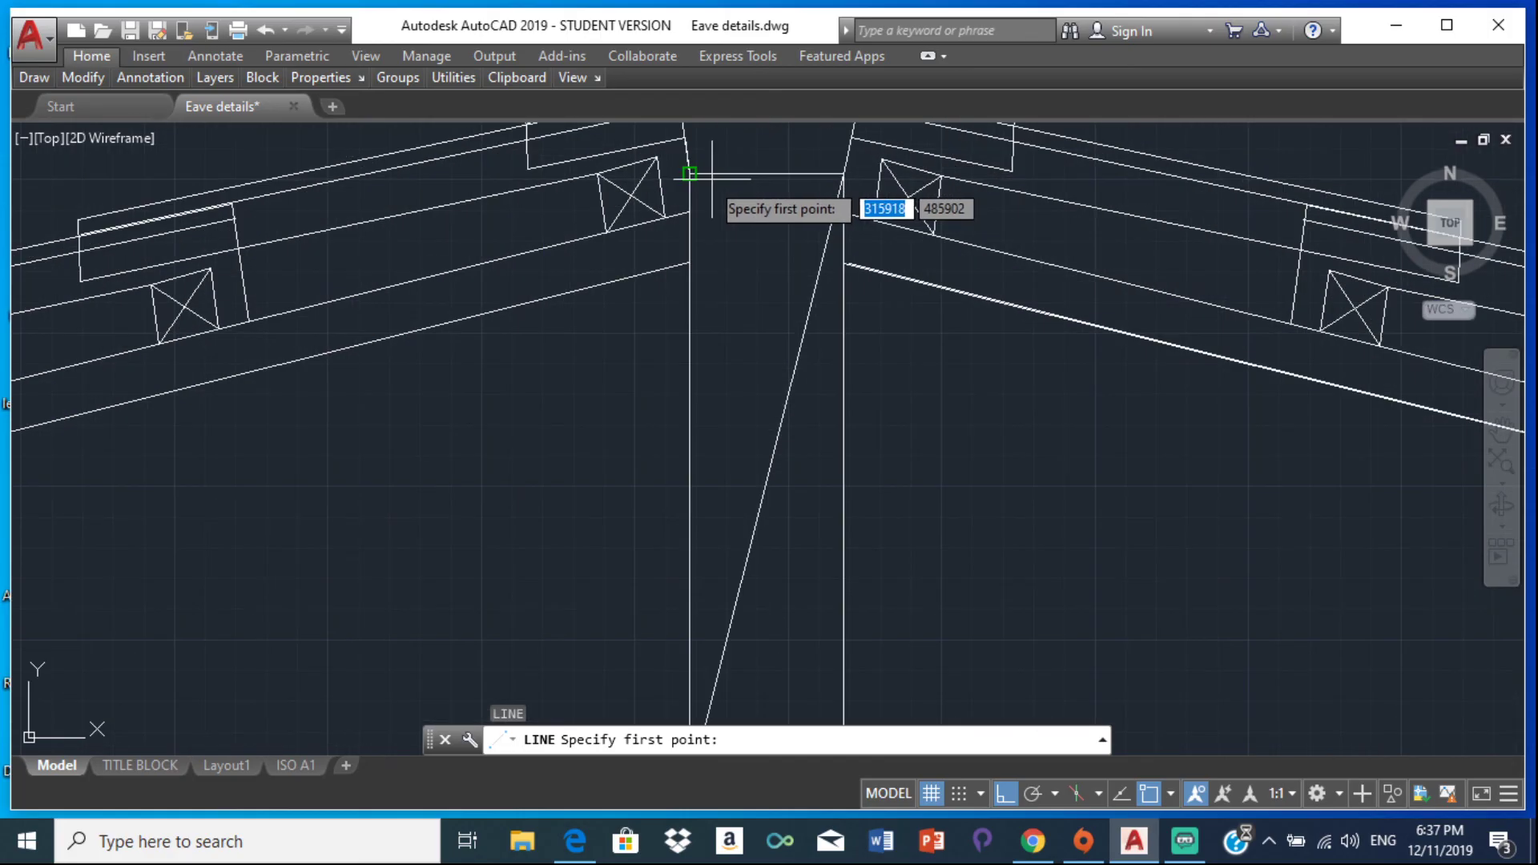
pyautogui.click(689, 170)
pyautogui.scroll(-4, 746, 132)
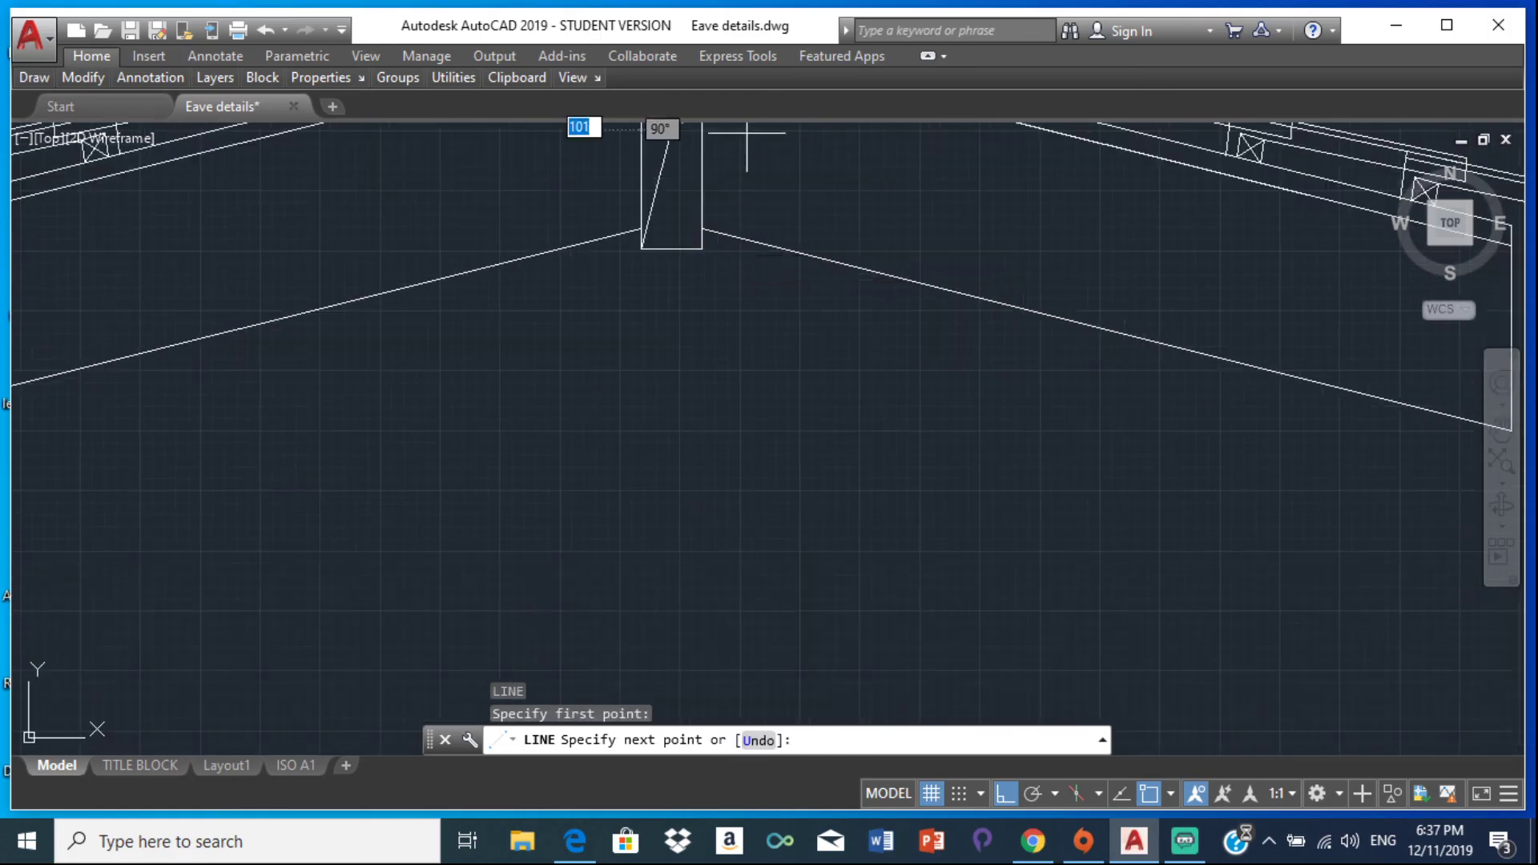
pyautogui.click(702, 246)
pyautogui.press('Escape')
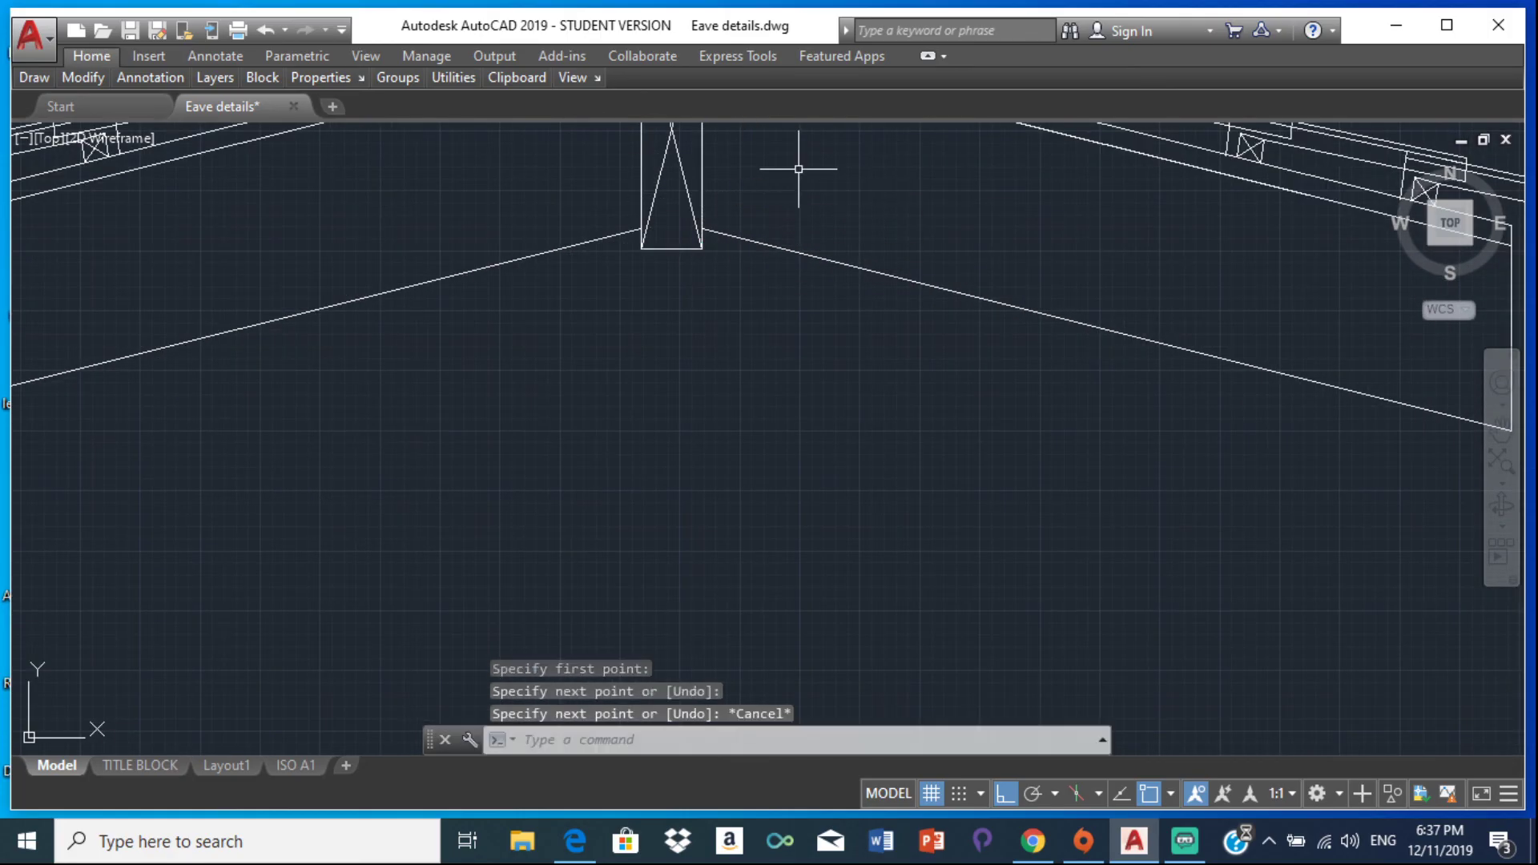
# Step: Compare the ridge detail with the typical ridge detail in the reference PDF in Edge, switching back to AutoCAD to review the drawing
pyautogui.scroll(-5, 765, 265)
pyautogui.scroll(4, 614, 272)
pyautogui.scroll(-5, 830, 232)
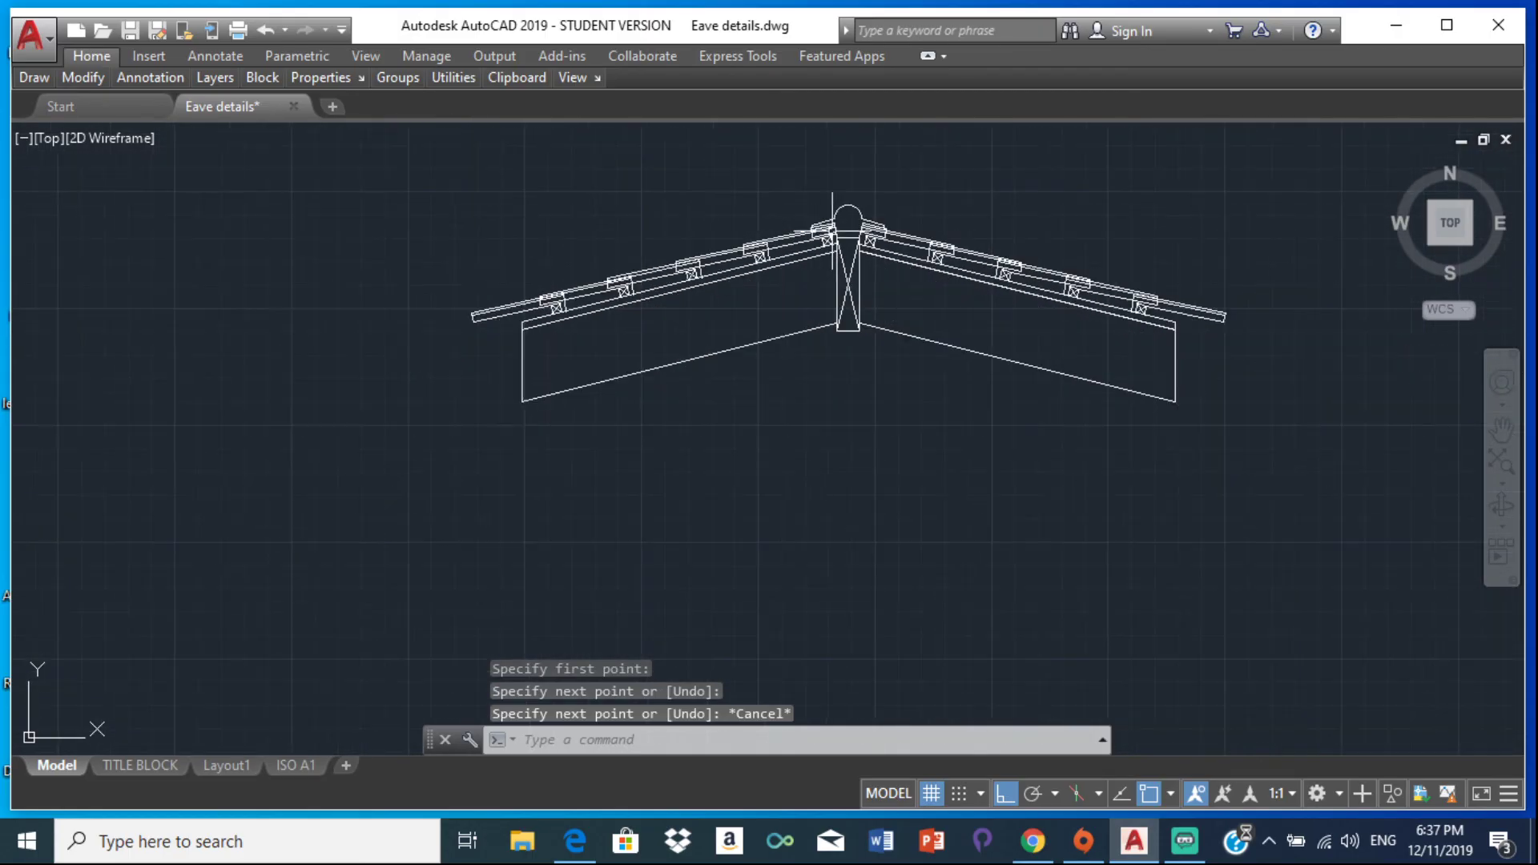
pyautogui.click(568, 850)
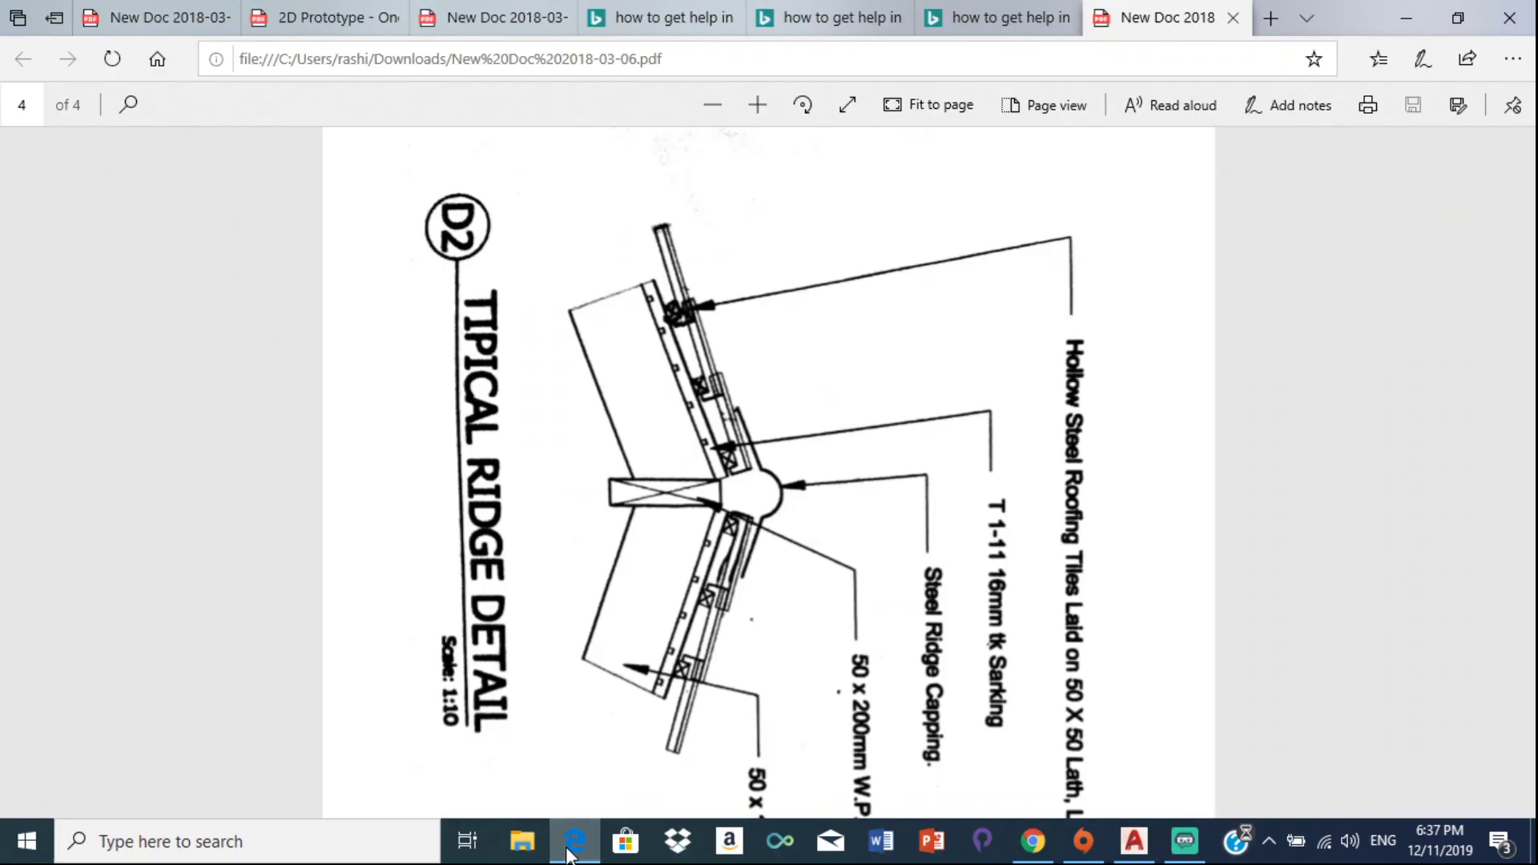
pyautogui.click(567, 850)
pyautogui.scroll(-3, 765, 433)
pyautogui.moveTo(922, 308); pyautogui.dragTo(960, 353, button='middle')
pyautogui.scroll(5, 960, 353)
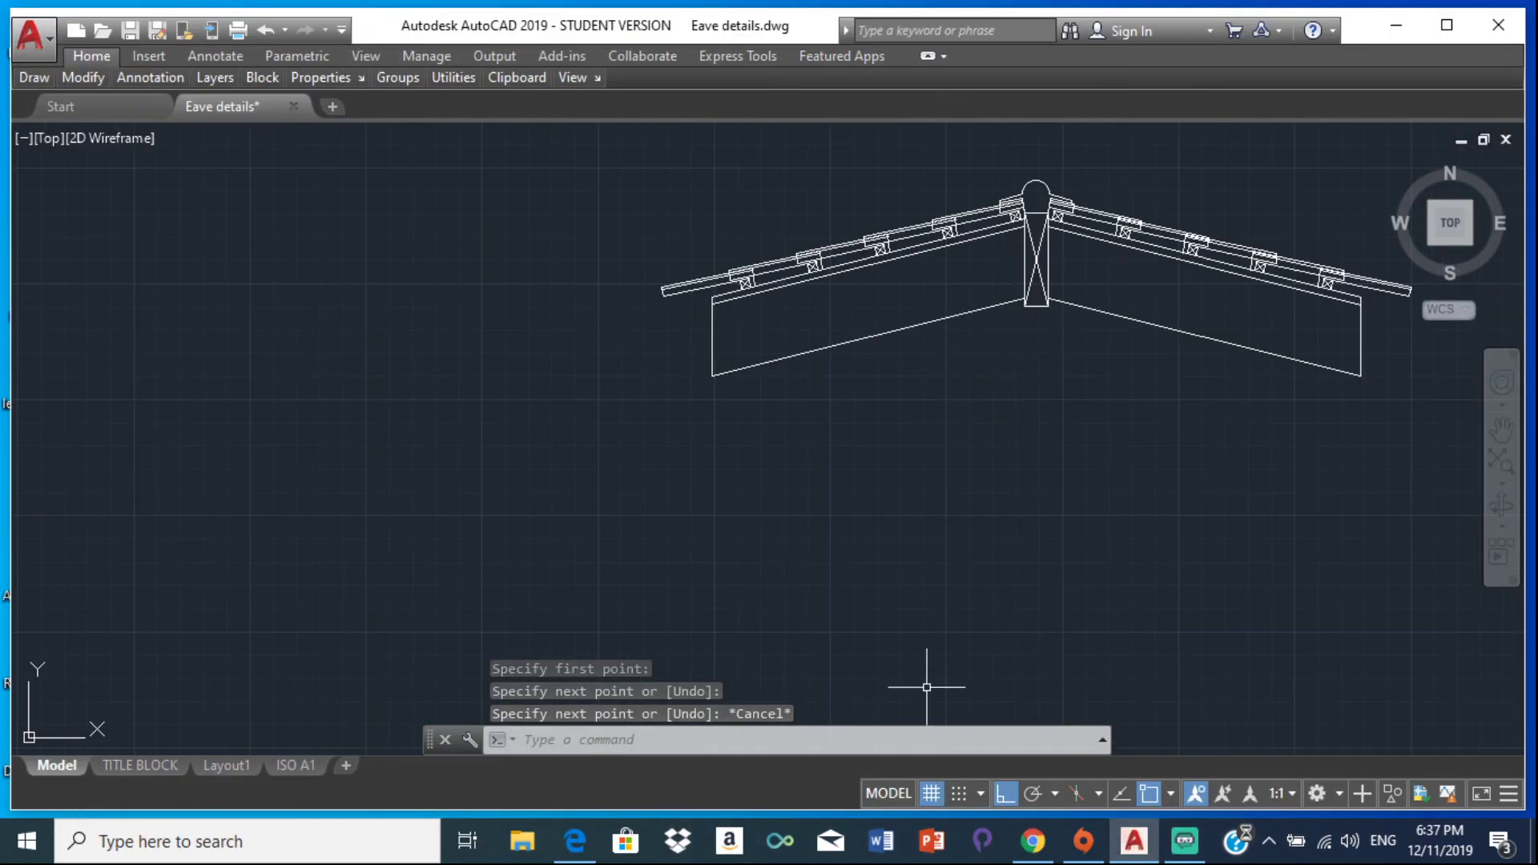
pyautogui.click(567, 851)
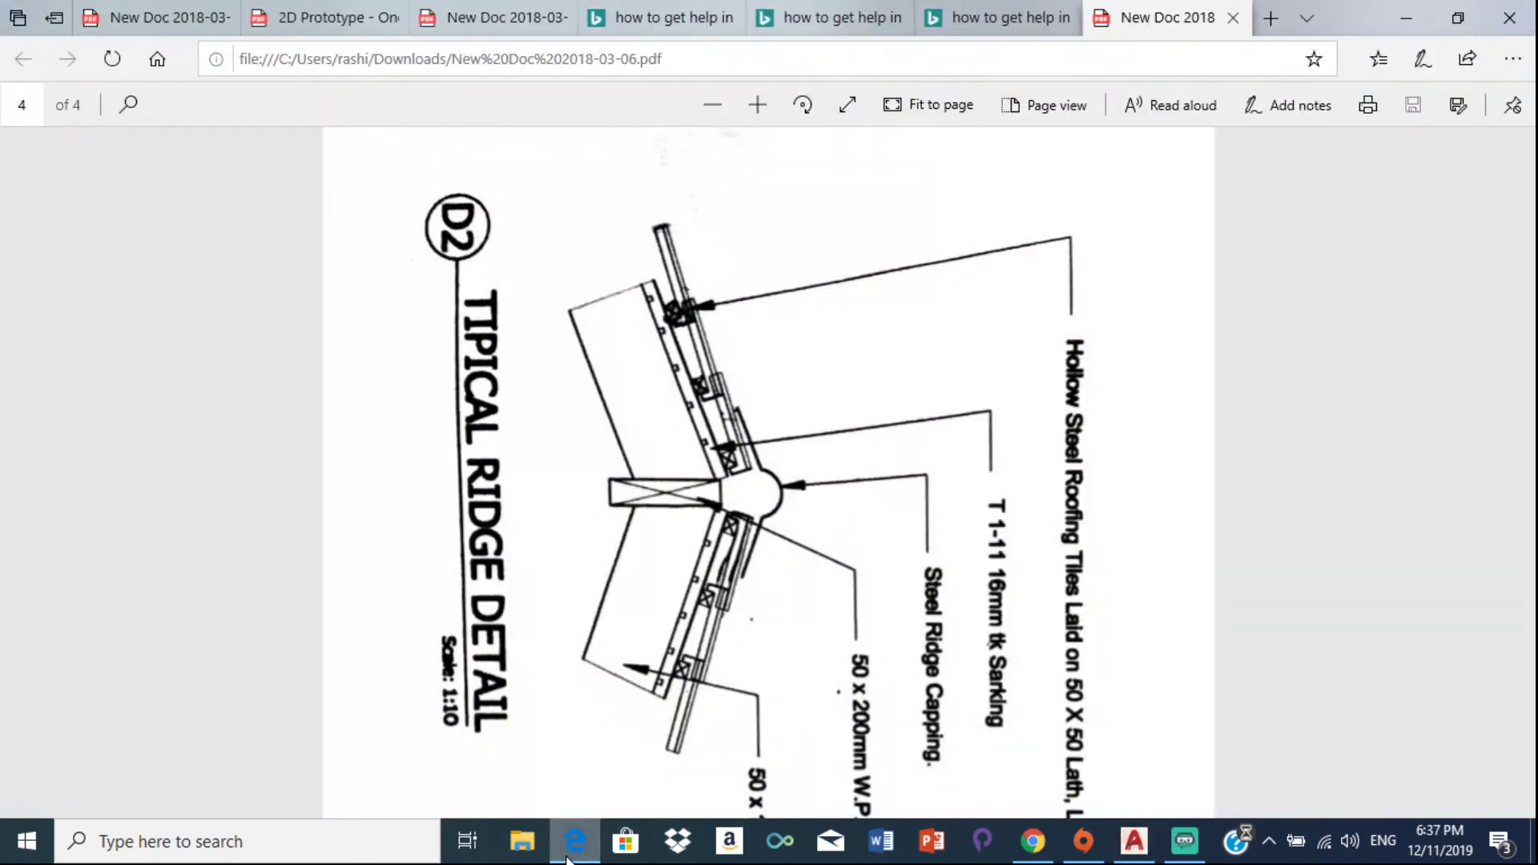
pyautogui.click(573, 851)
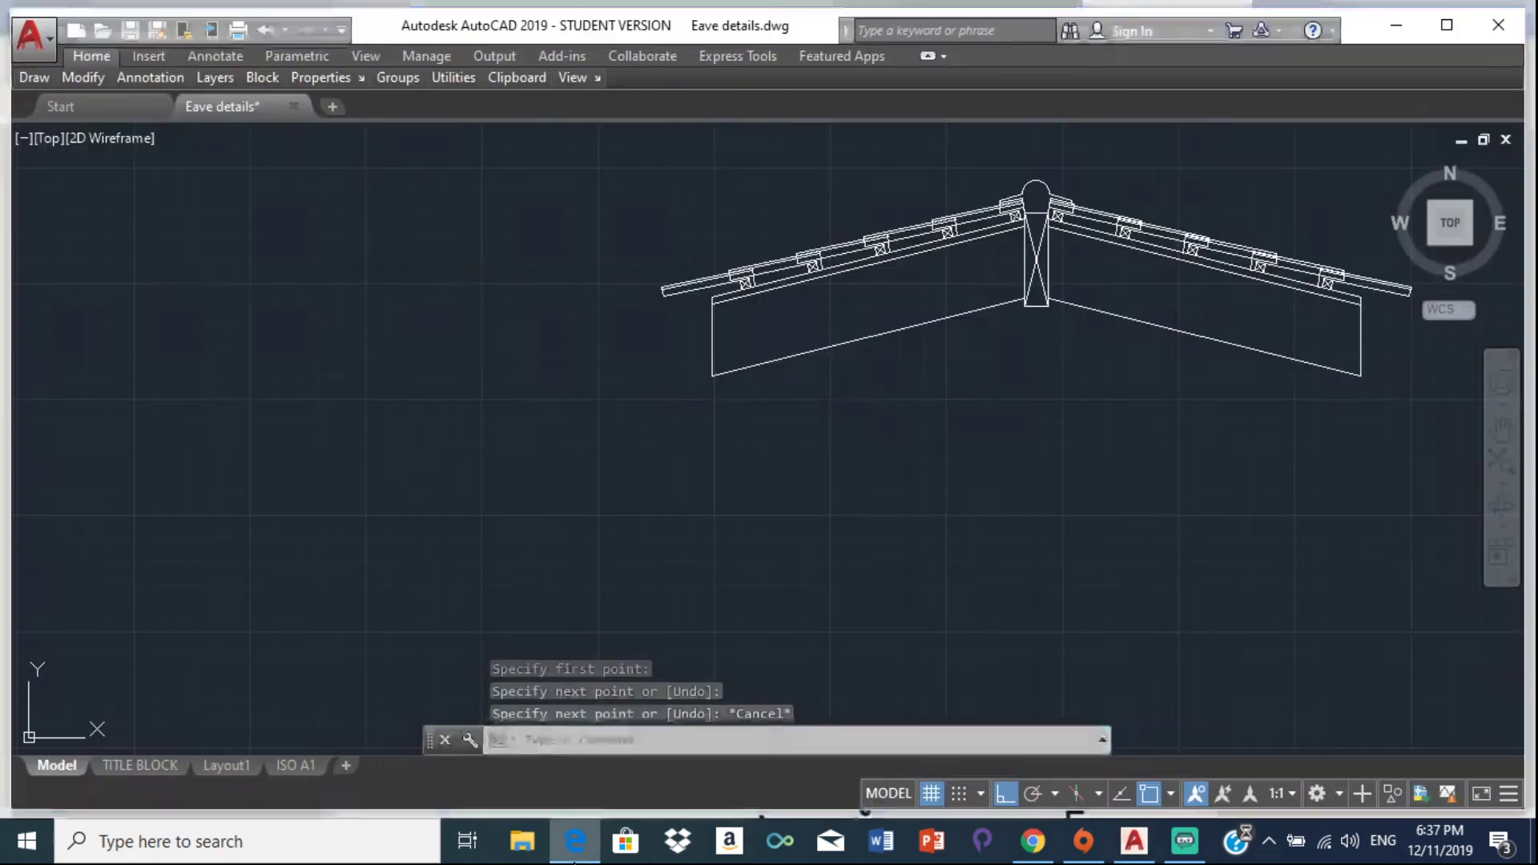
pyautogui.scroll(-4, 1153, 361)
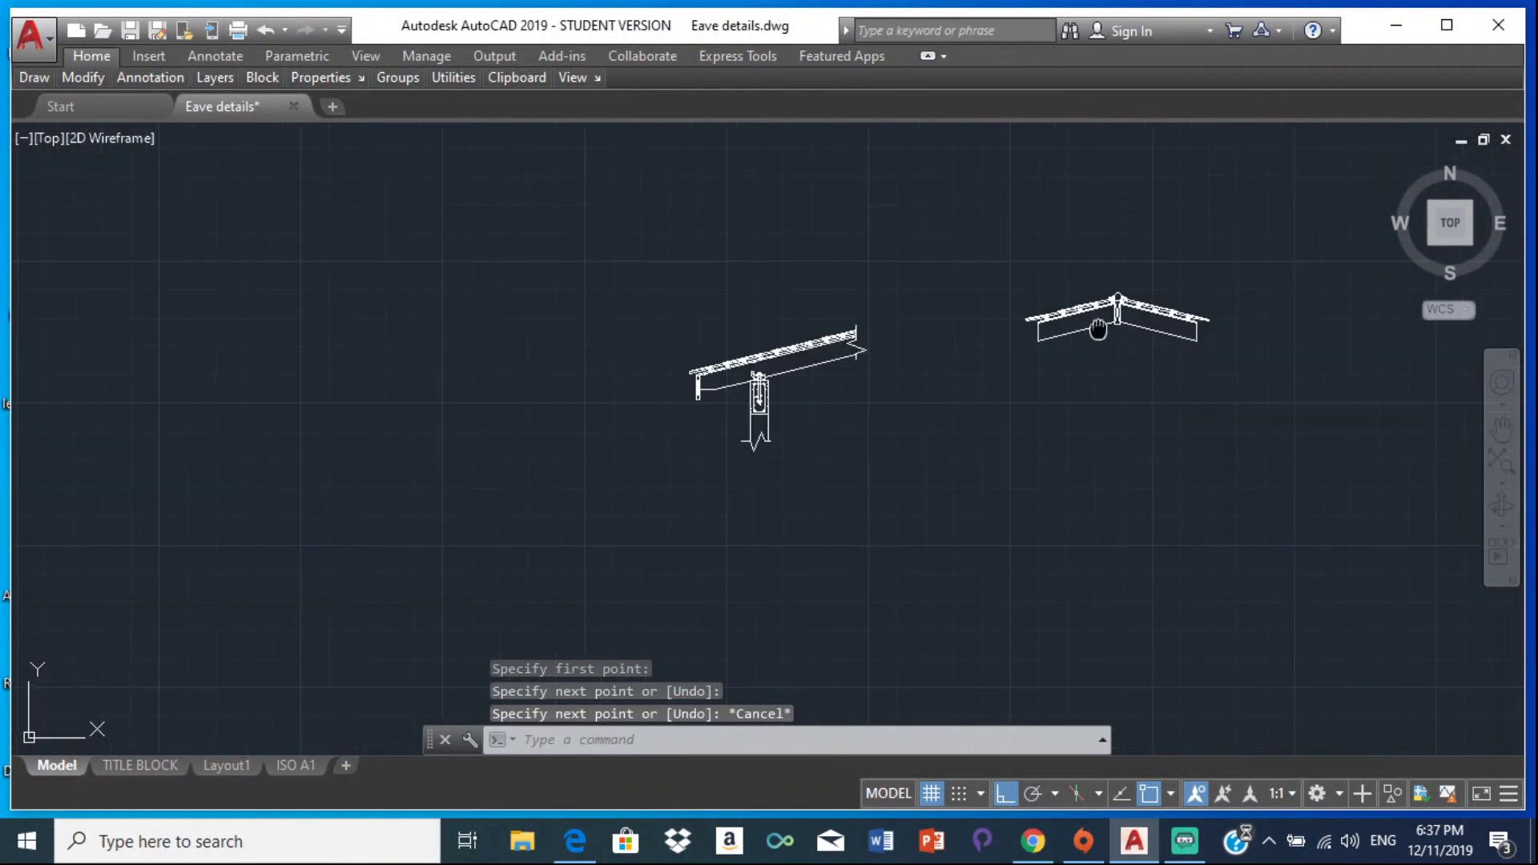
pyautogui.moveTo(1098, 328); pyautogui.dragTo(1072, 421, button='middle')
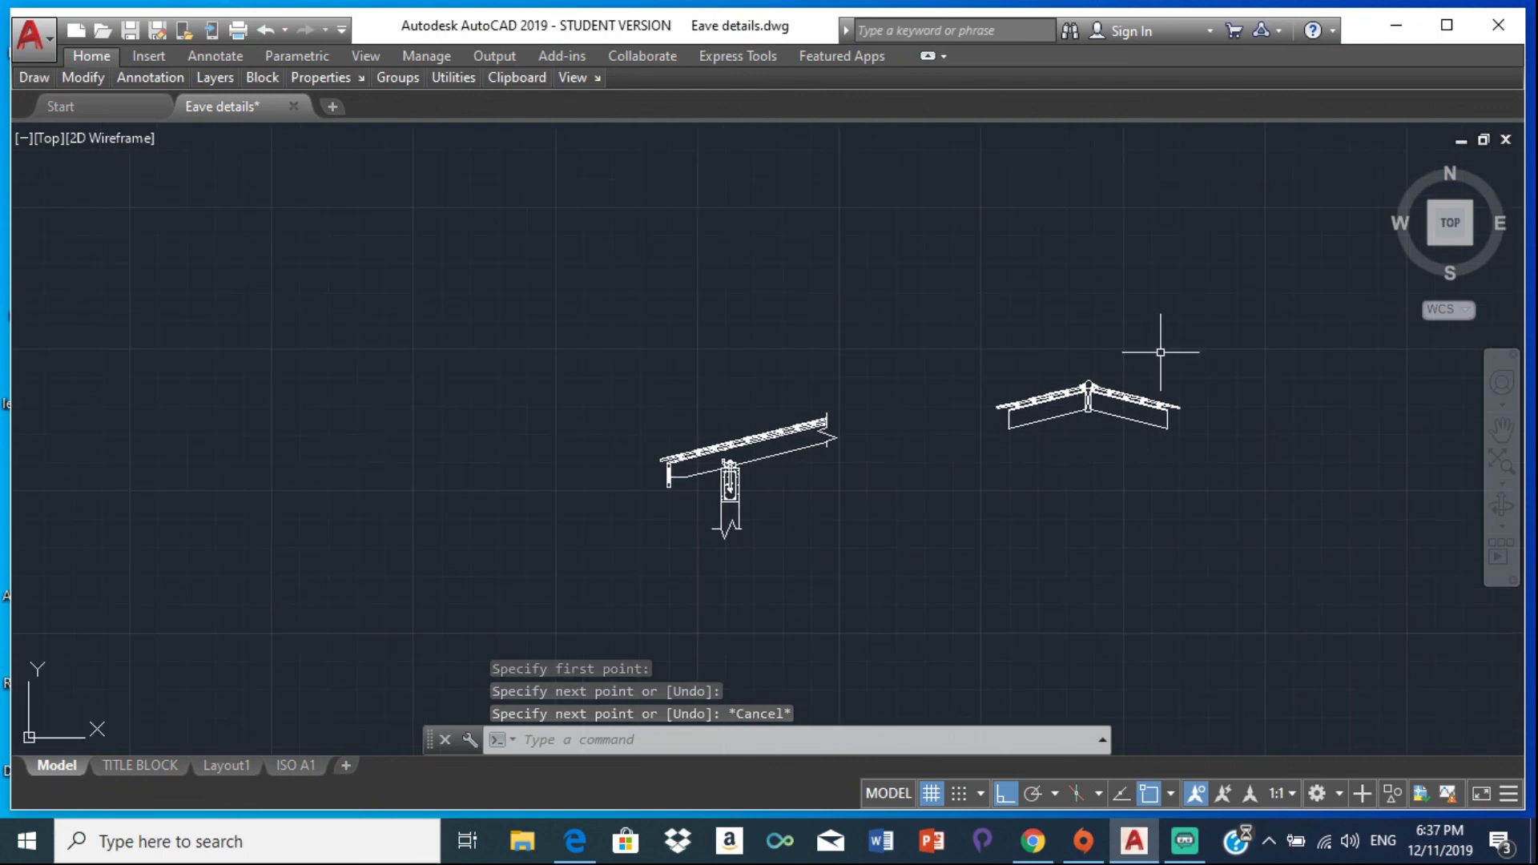